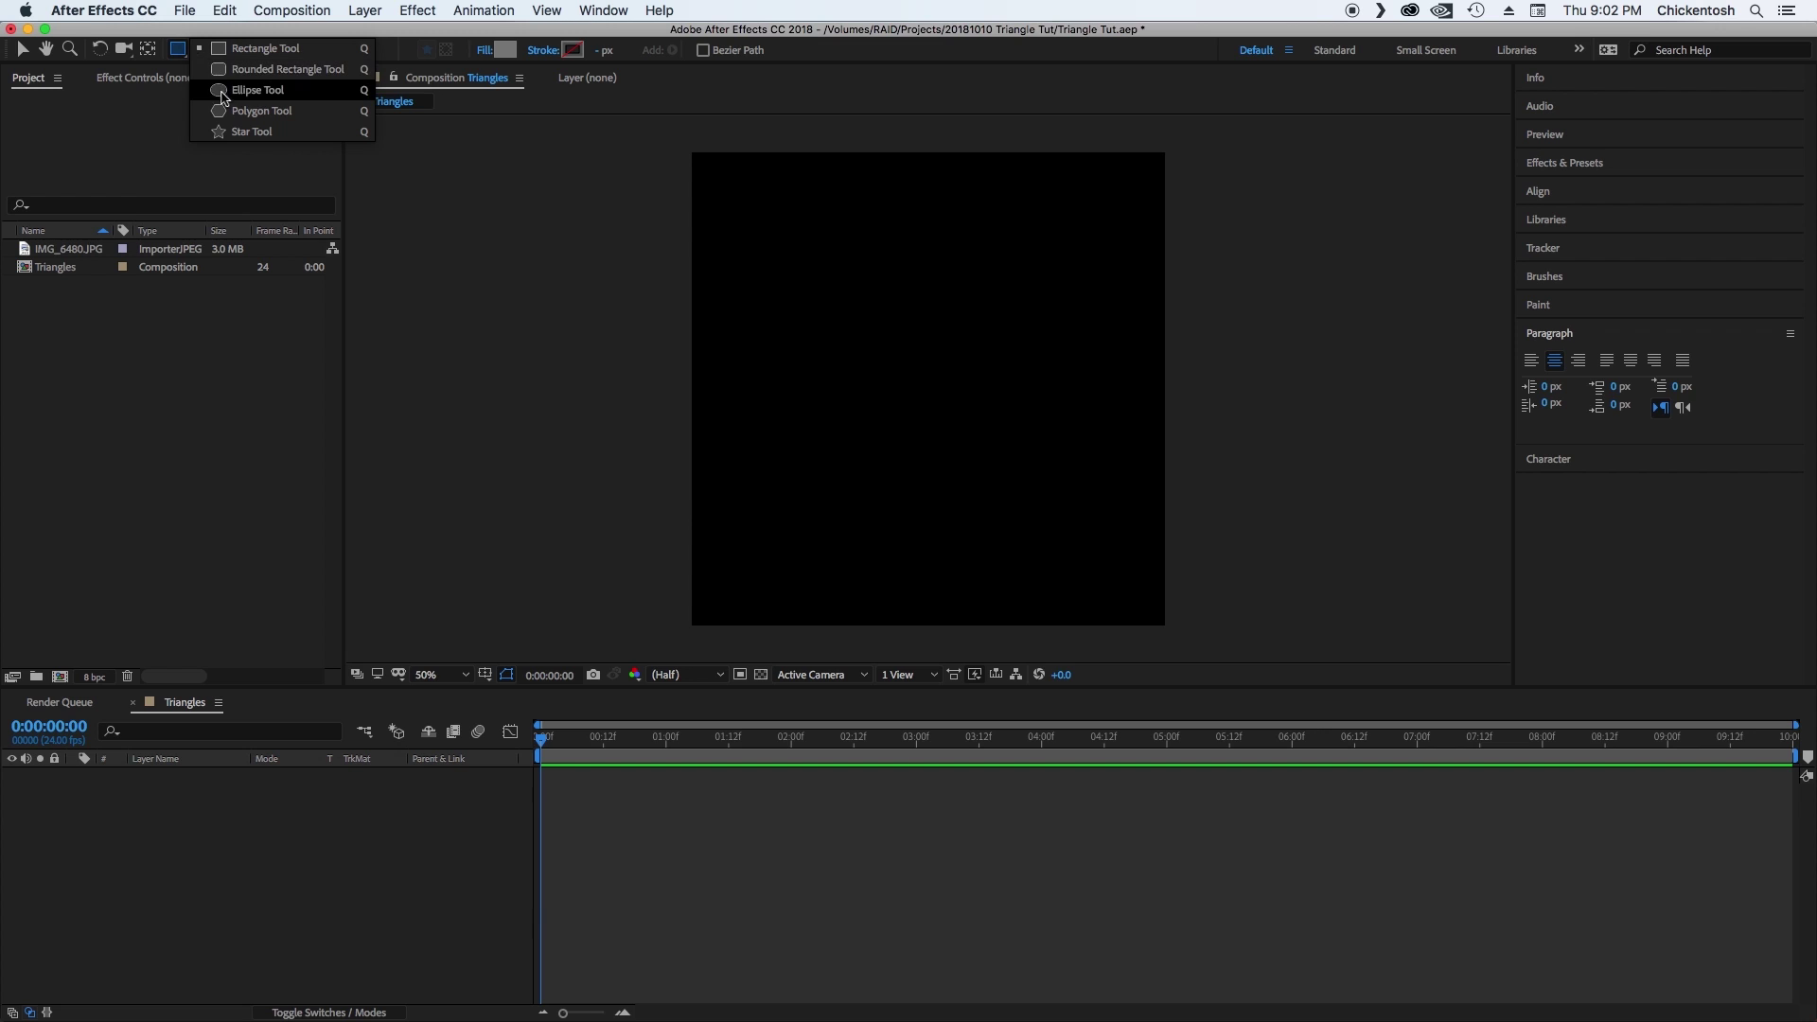
Create a full-frame polygon shape layer and set its polystar path to 3 points.
click(224, 110)
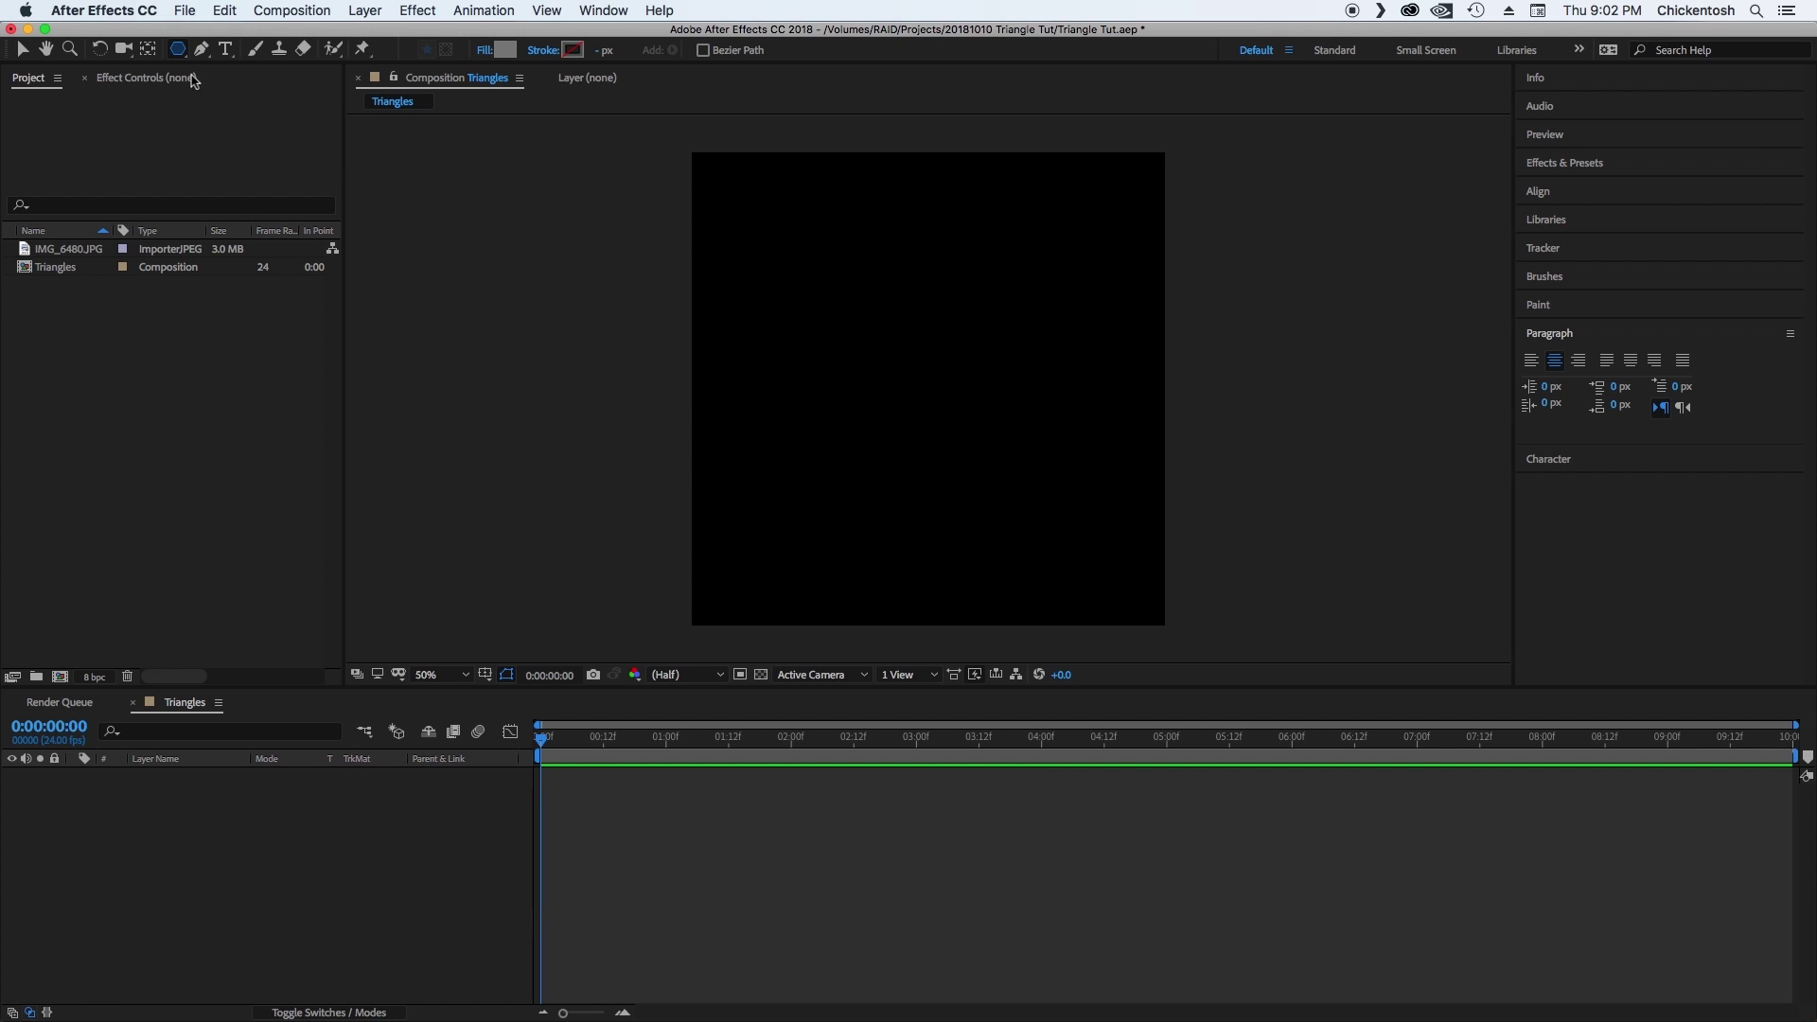
double_click(177, 49)
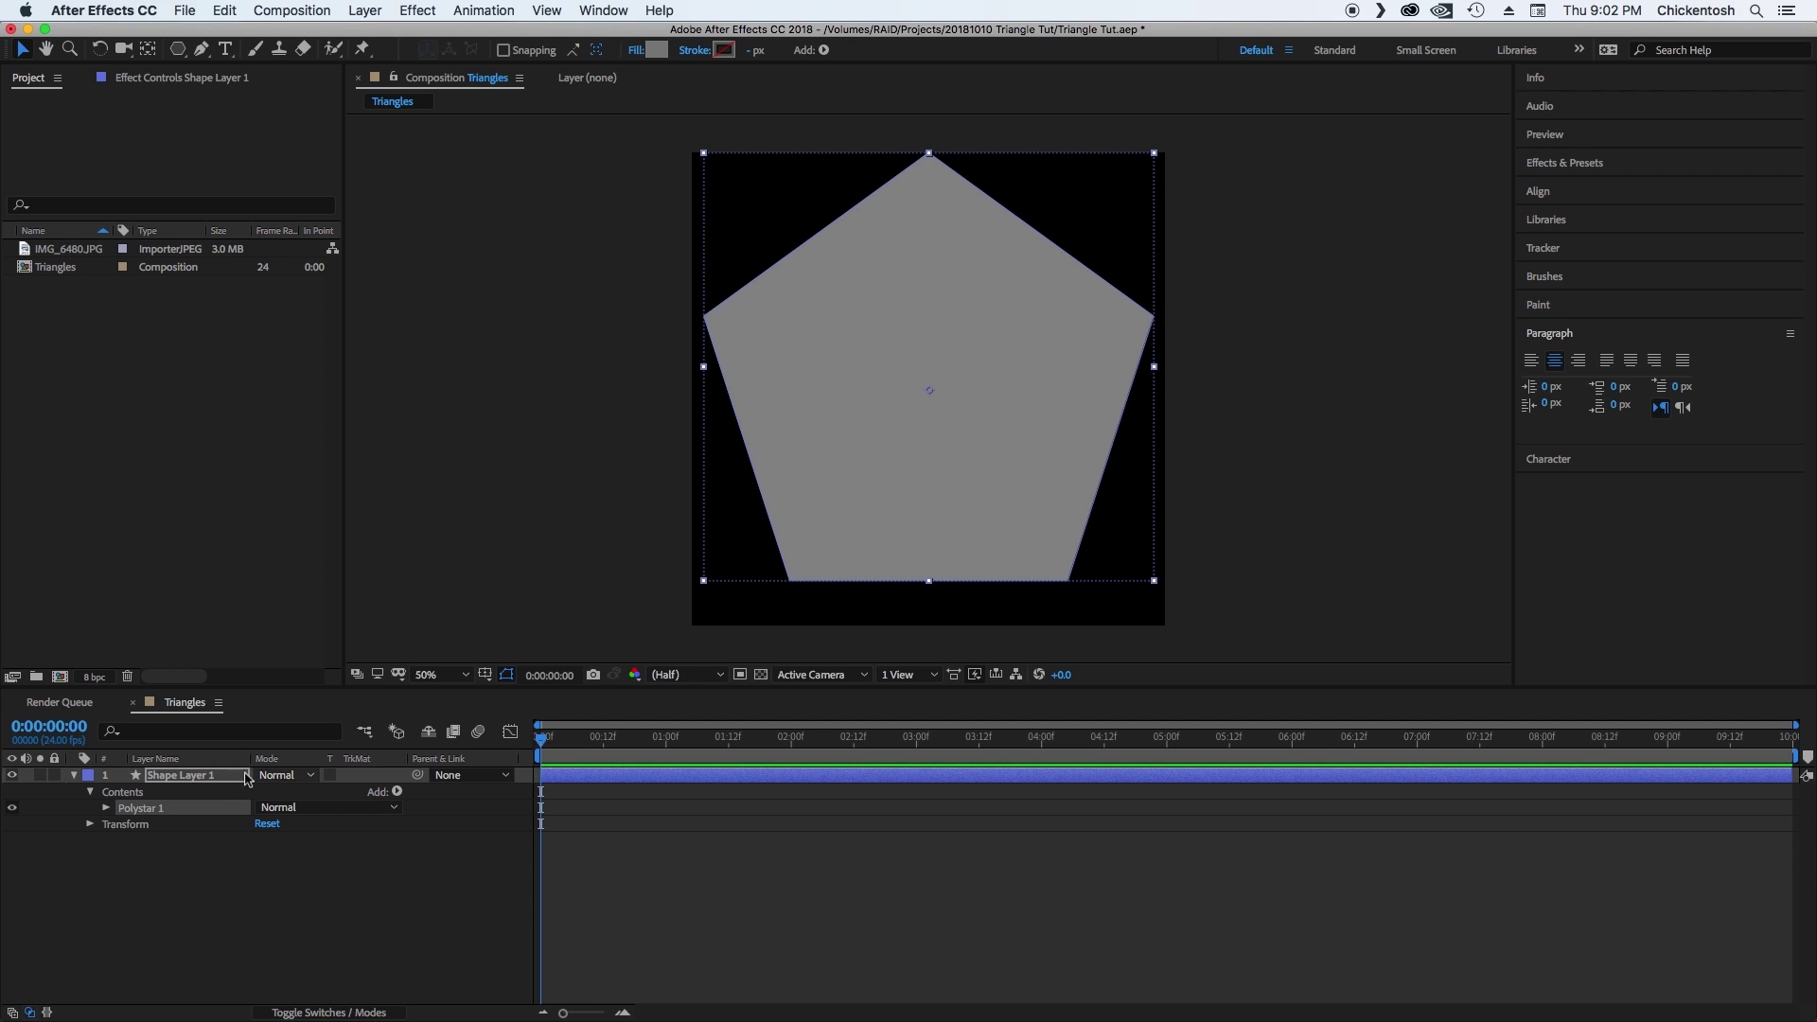
click(107, 808)
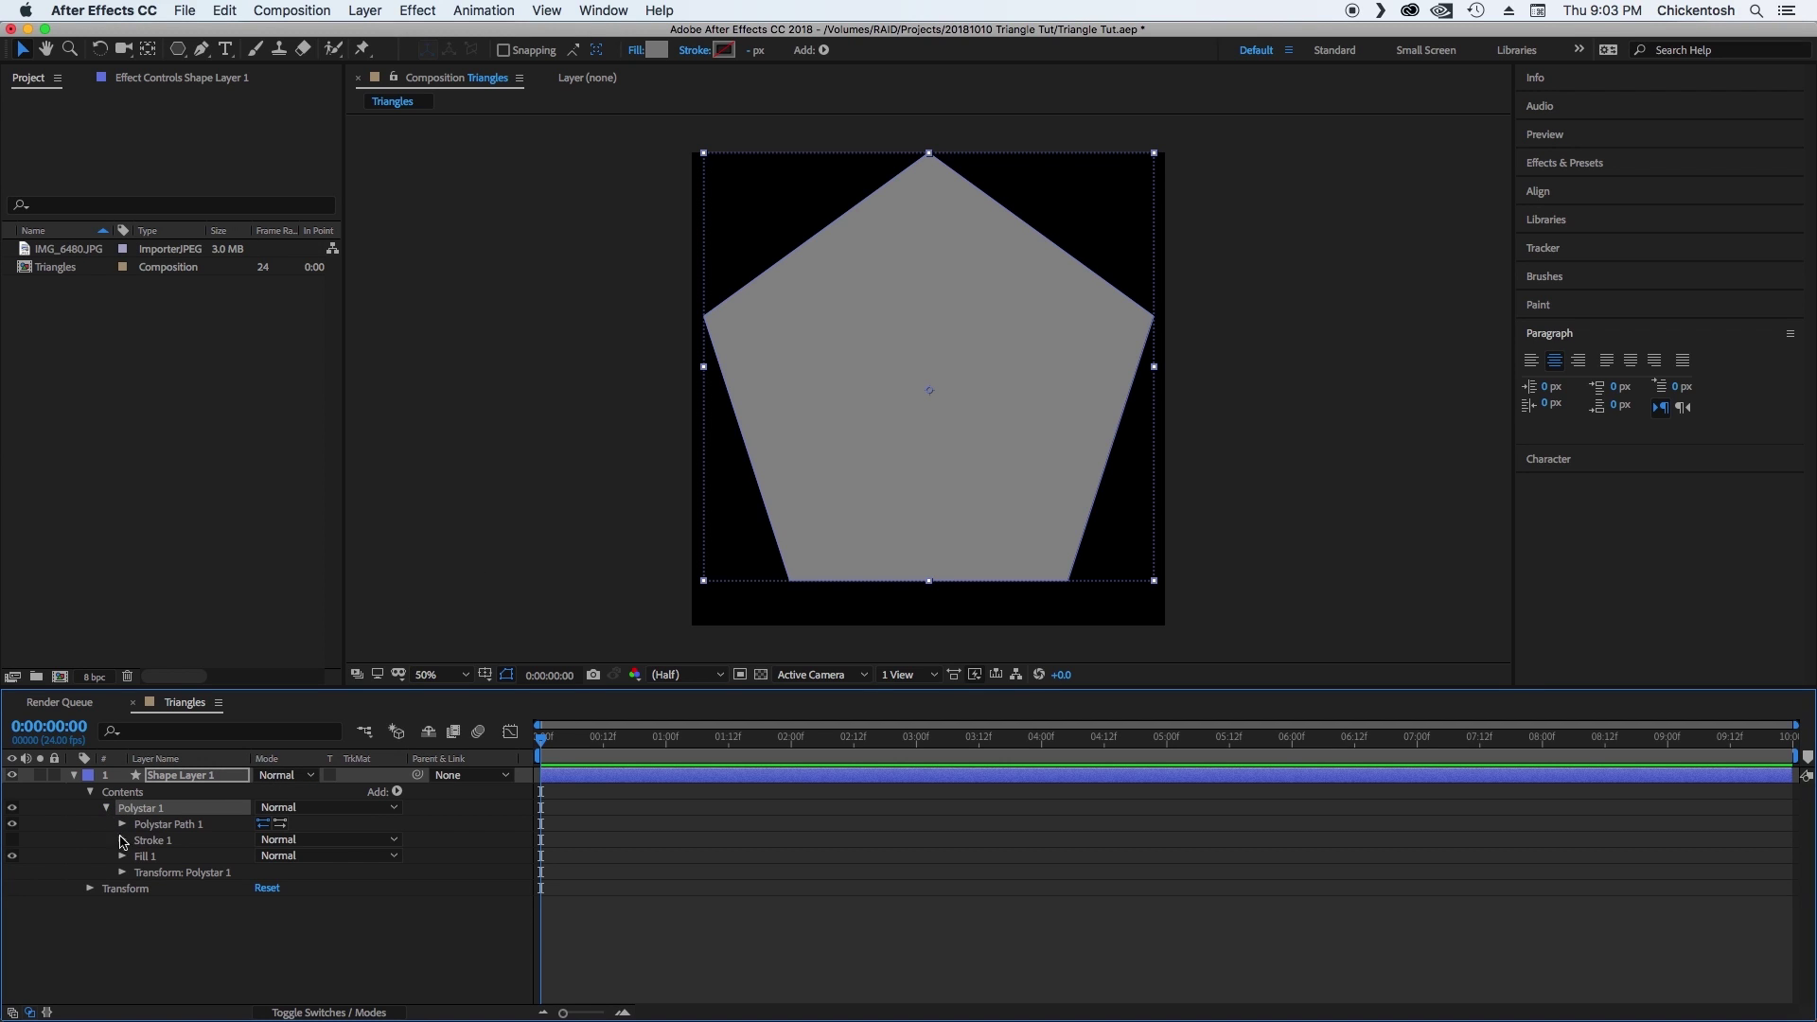
click(122, 825)
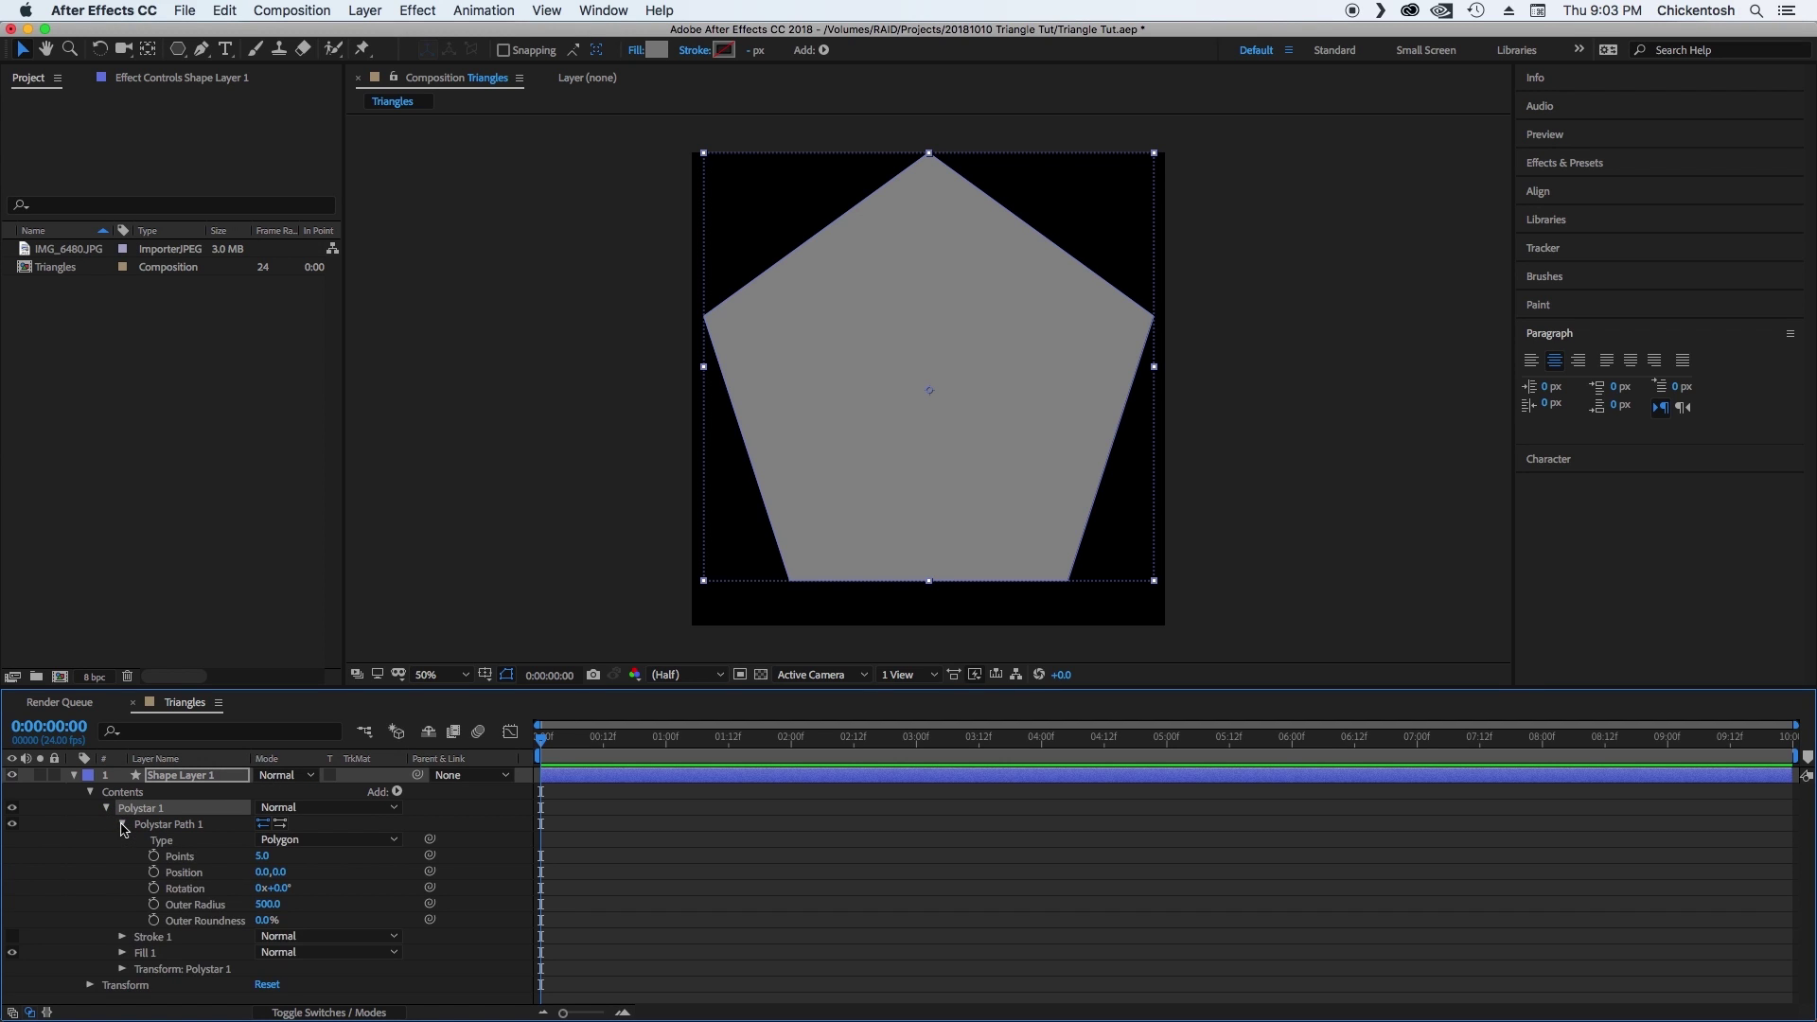
click(262, 857)
text(3)
key(Return)
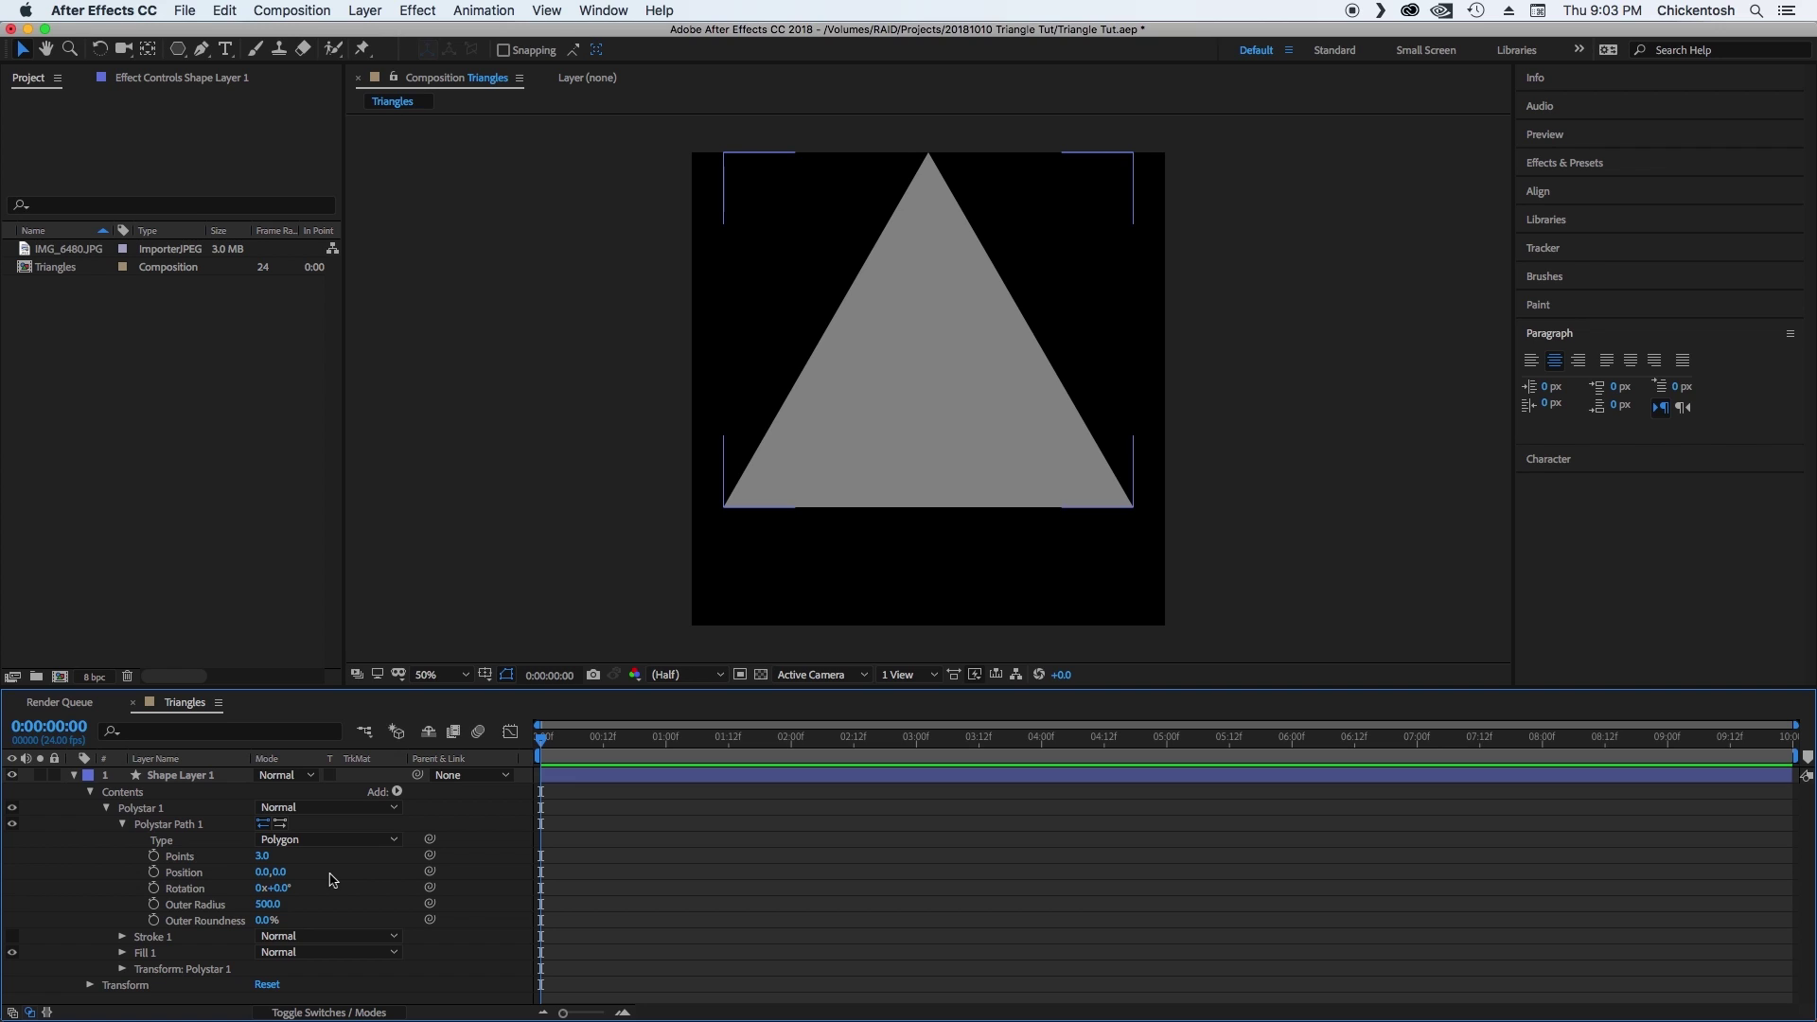
Set the rotation of the triangle's polystar path to -30°.
click(282, 887)
text(-30)
key(Return)
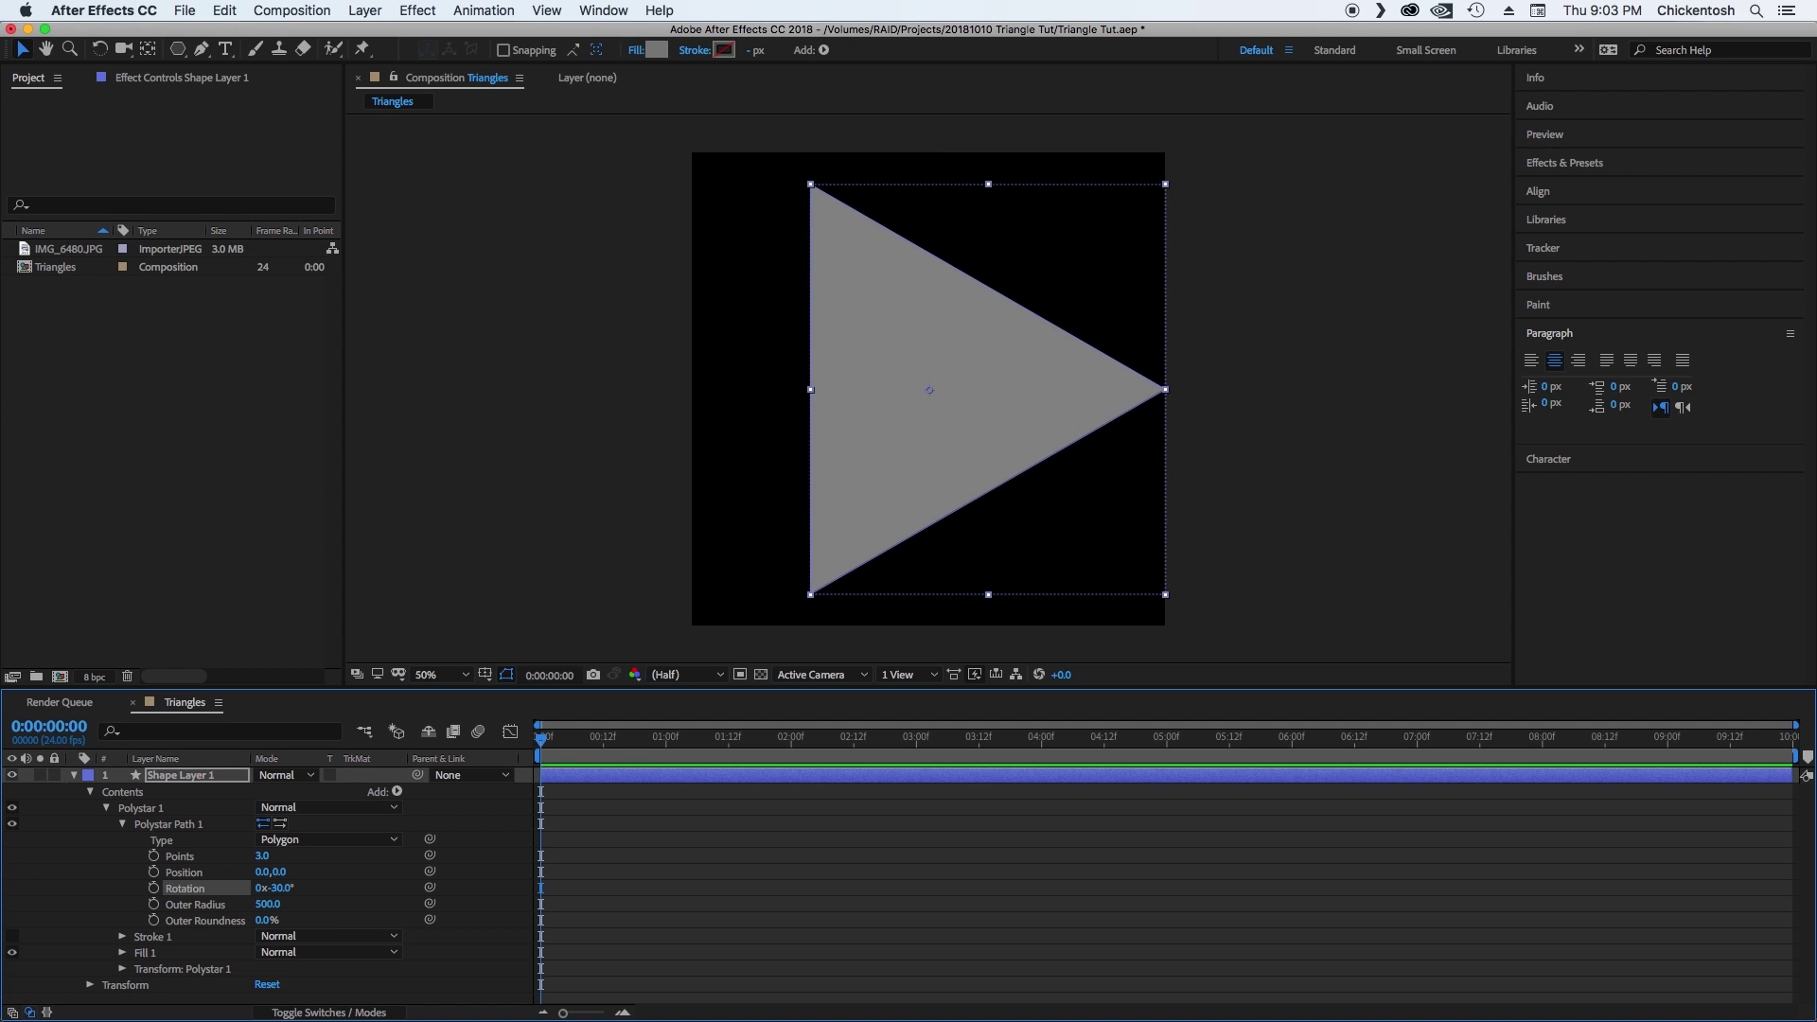
Reduce the triangle's outer radius to 100 and collapse the shape layer's properties.
click(271, 904)
key(shift+Down)
key(shift+Down)
key(shift+Down)
key(shift+Down)
key(shift+Down)
key(shift+Down)
key(shift+Down)
key(shift+Down)
key(shift+Down)
key(shift+Down)
key(shift+Down)
key(shift+Down)
key(shift+Down)
key(shift+Down)
key(shift+Down)
key(shift+Down)
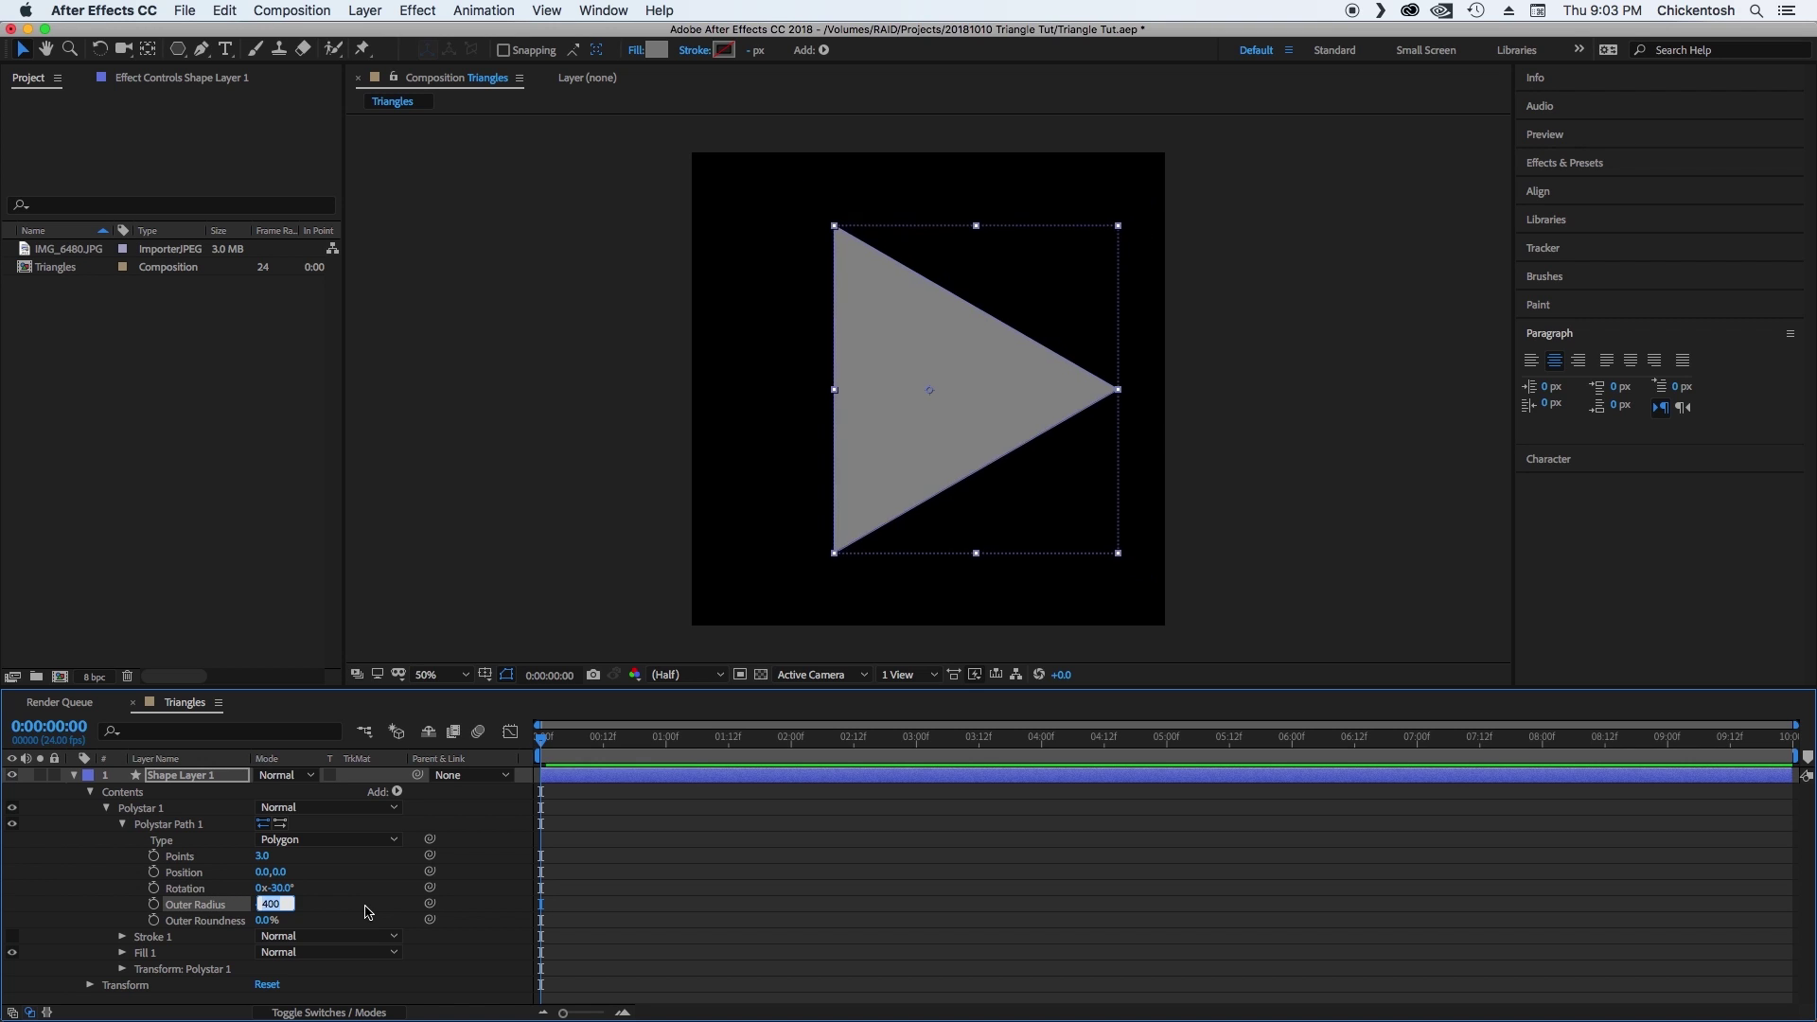
key(shift+Down)
key(shift+Down)
key(shift+Down)
key(shift+Down)
key(shift+Down)
key(shift+Down)
key(shift+Down)
key(shift+Down)
key(shift+Down)
key(shift+Down)
key(shift+Down)
key(shift+Down)
key(shift+Down)
key(shift+Down)
key(shift+Down)
key(shift+Down)
key(shift+Down)
key(shift+Down)
key(shift+Down)
key(shift+Down)
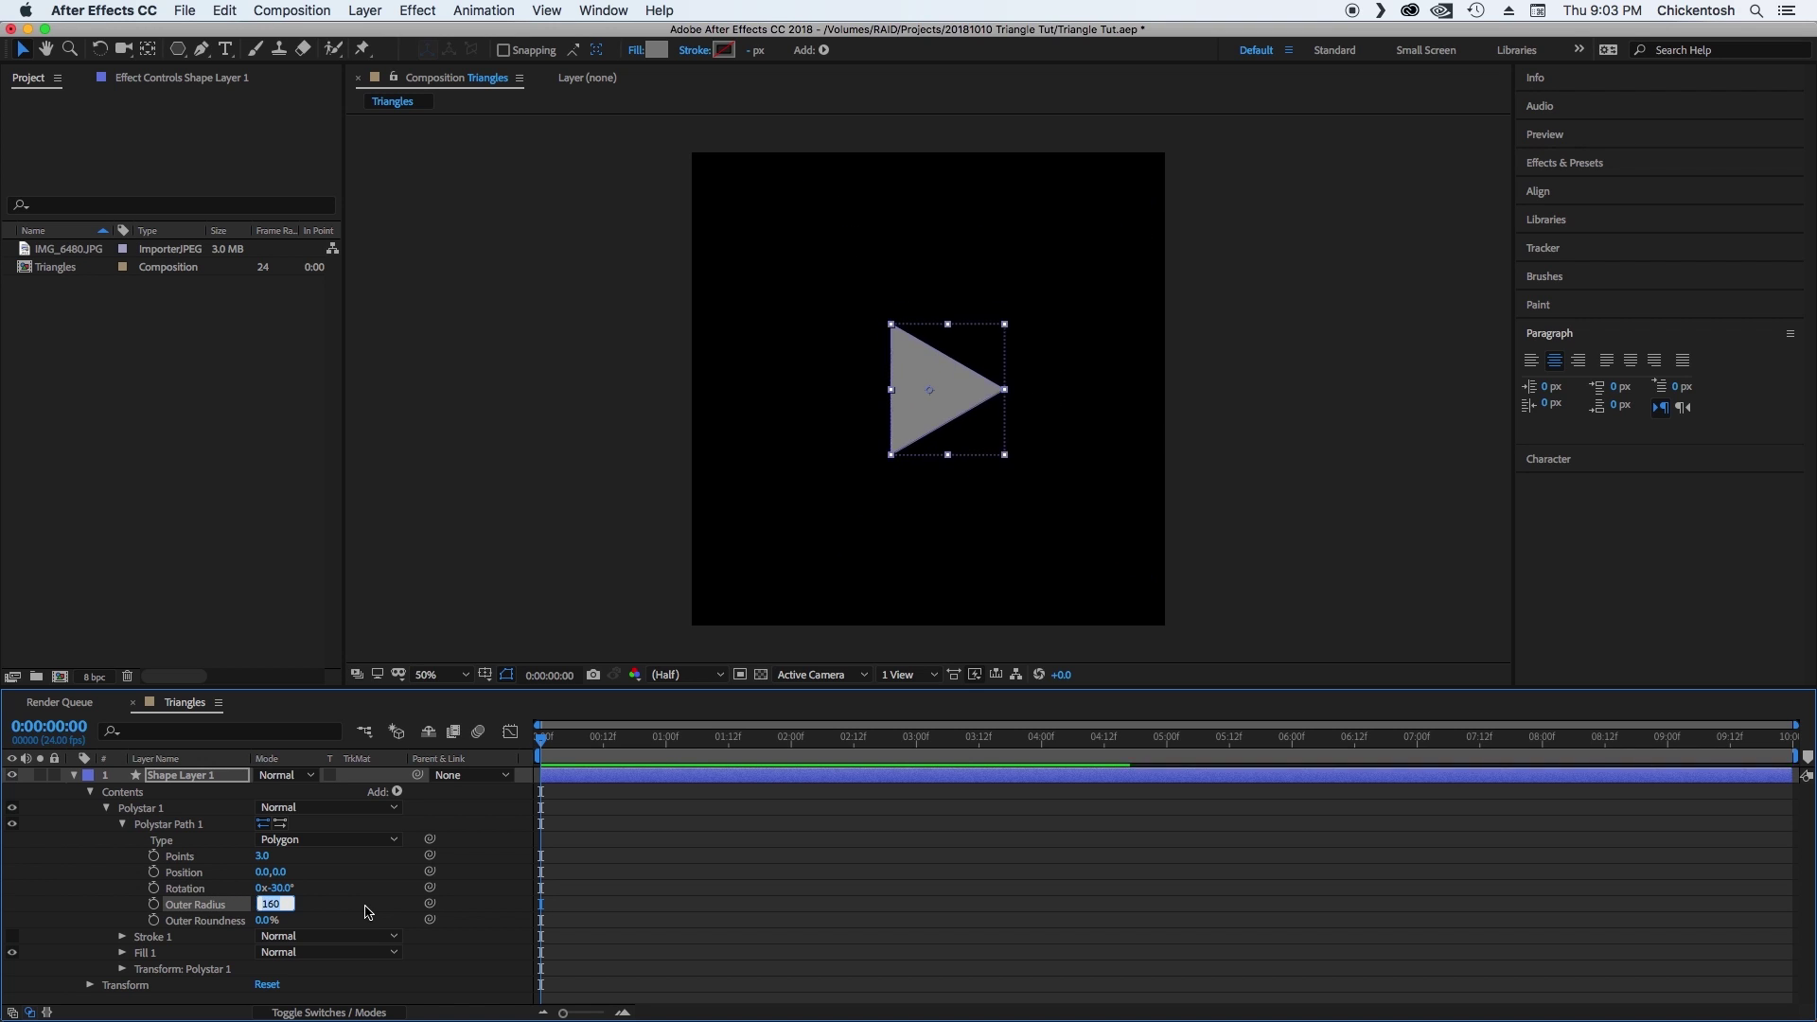
key(shift+Down)
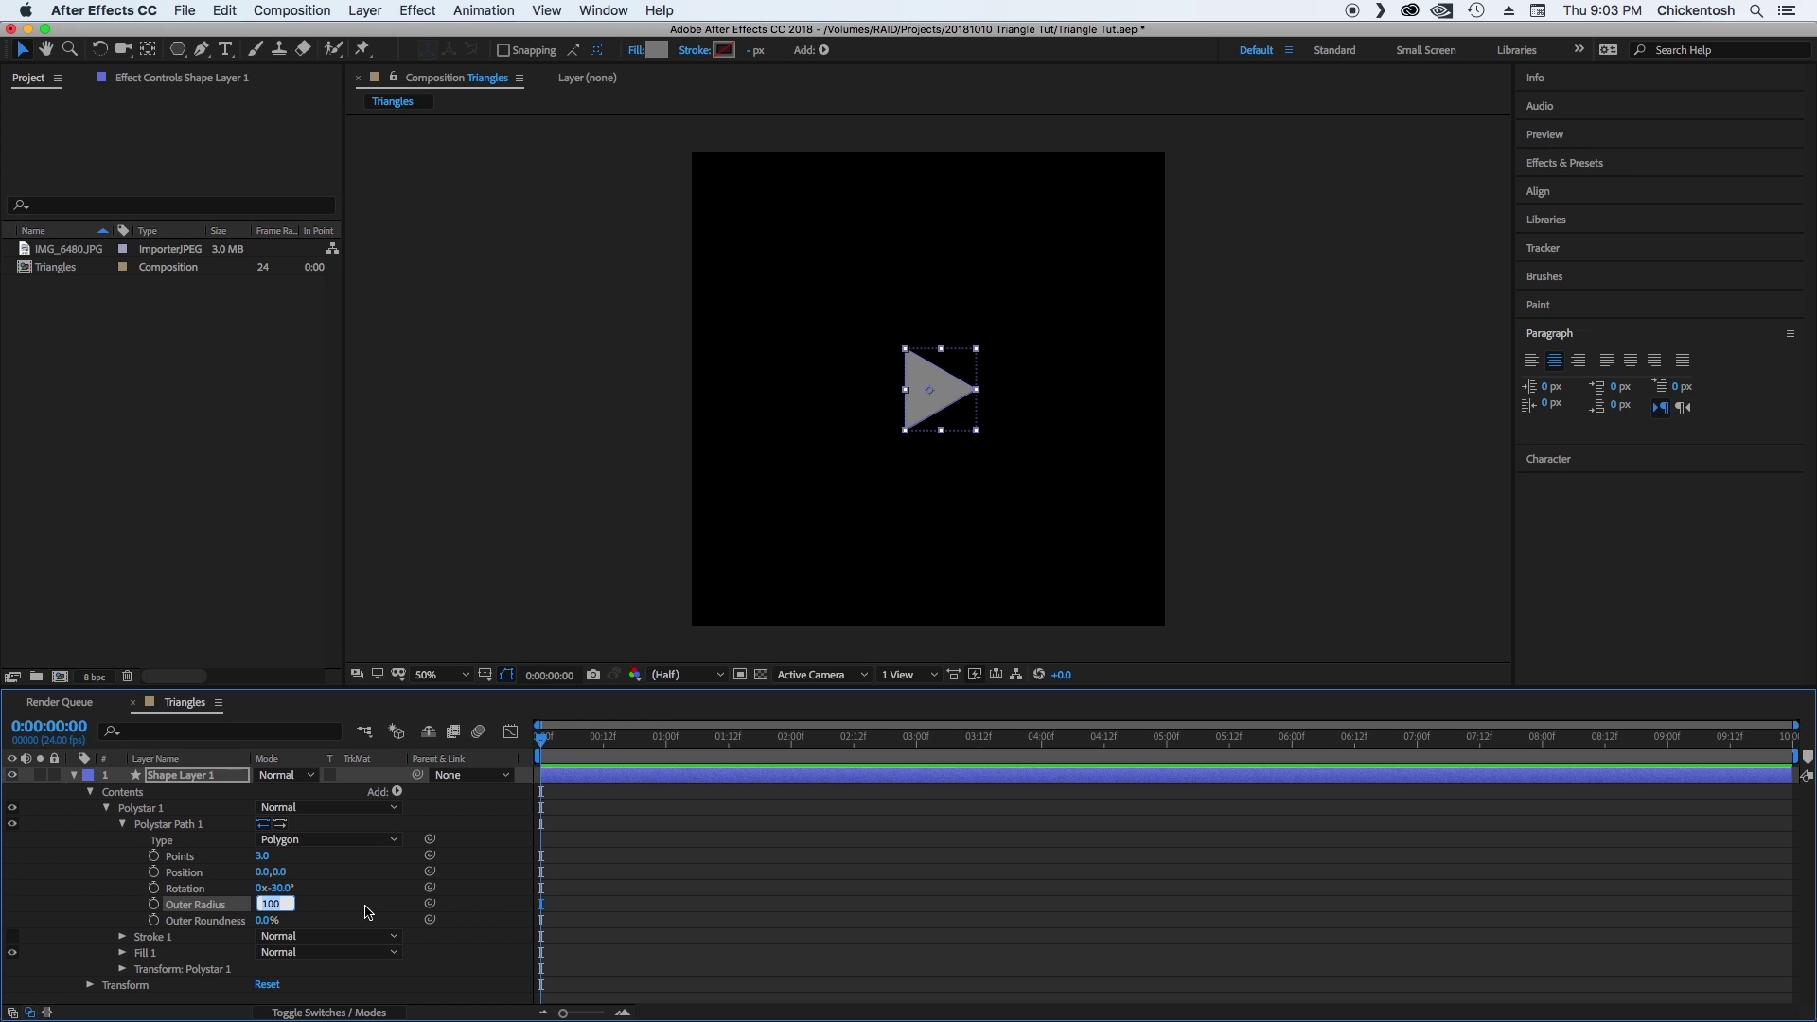
click(369, 912)
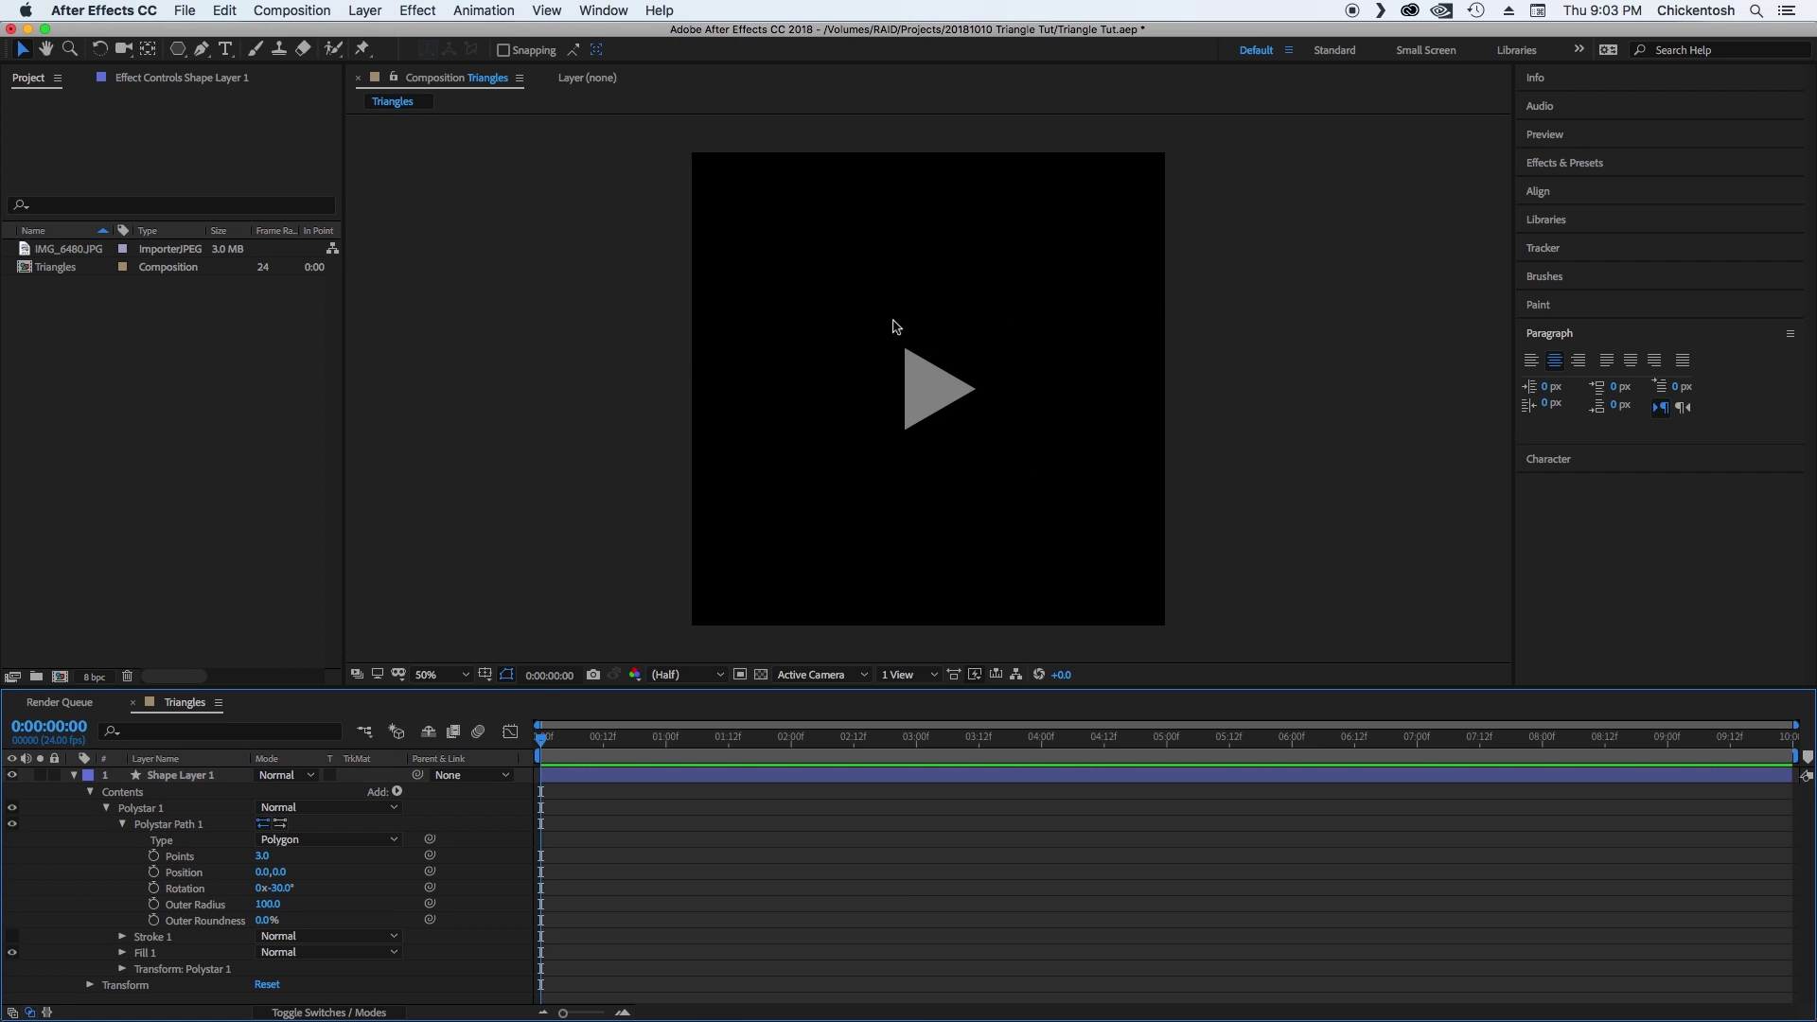
click(95, 824)
click(74, 775)
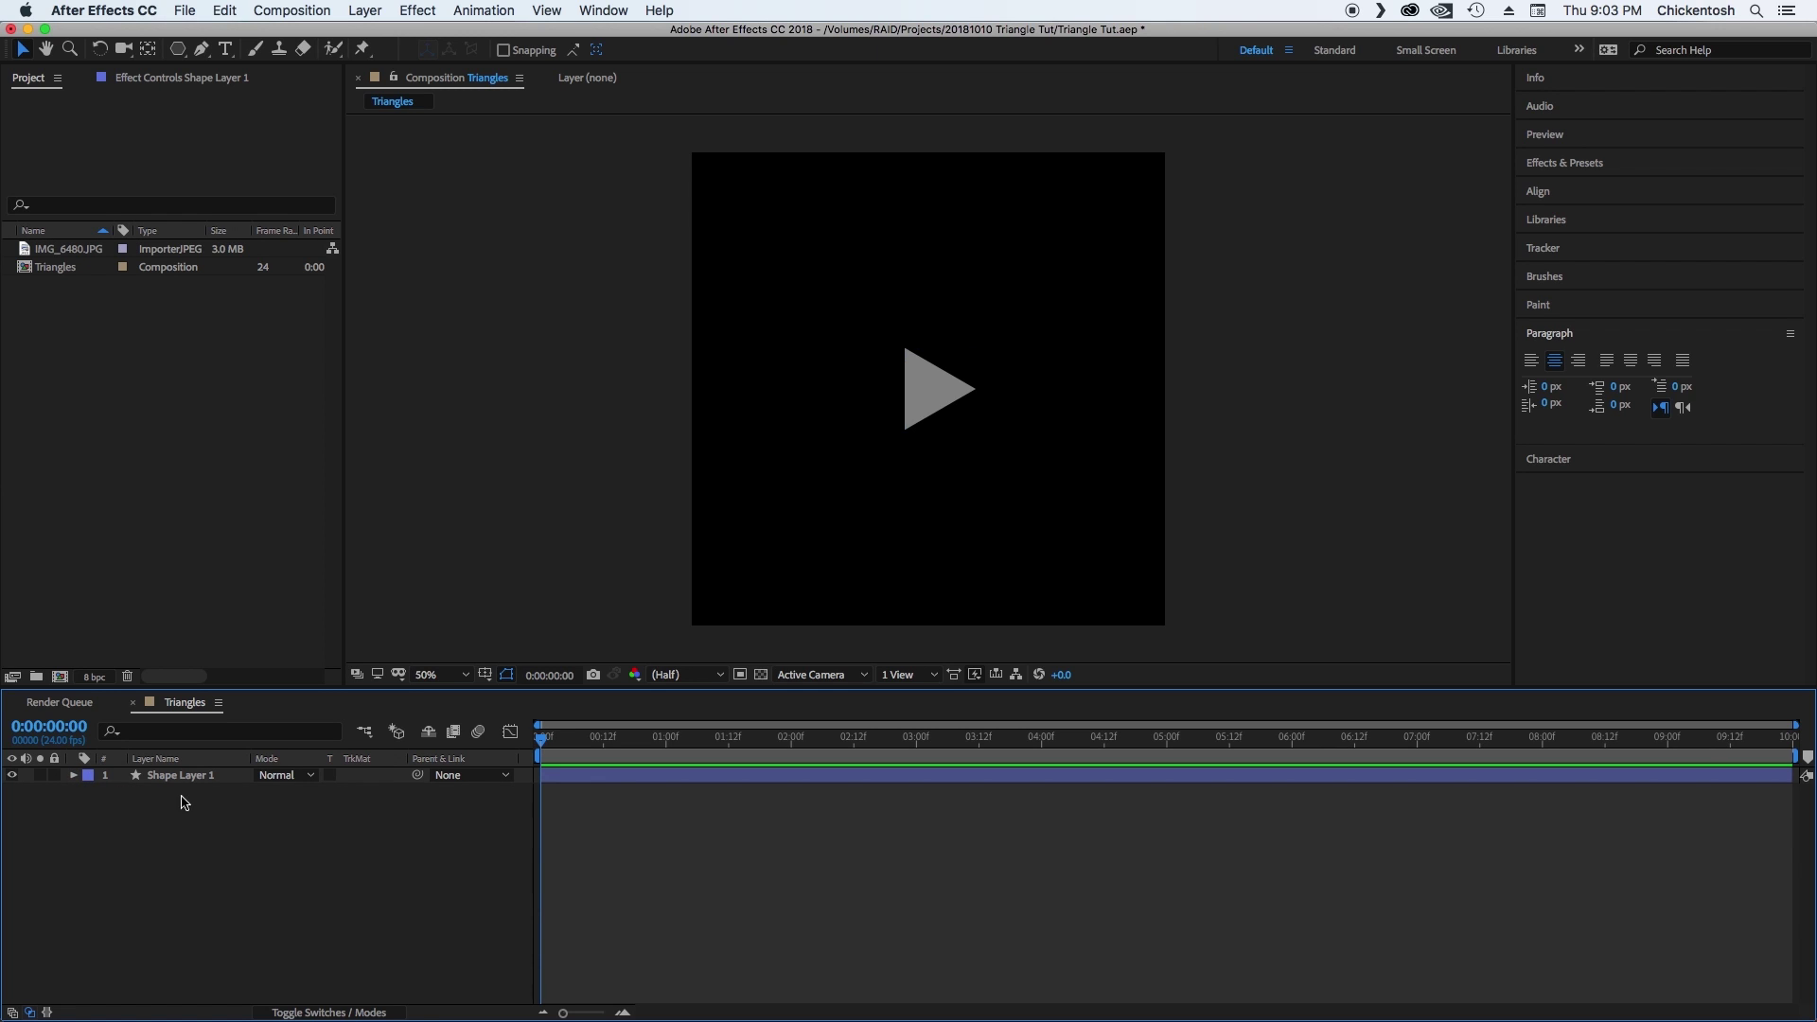
Add a null object to the composition and rename it Controller.
click(180, 780)
click(202, 828)
click(364, 12)
mouse_move(369, 30)
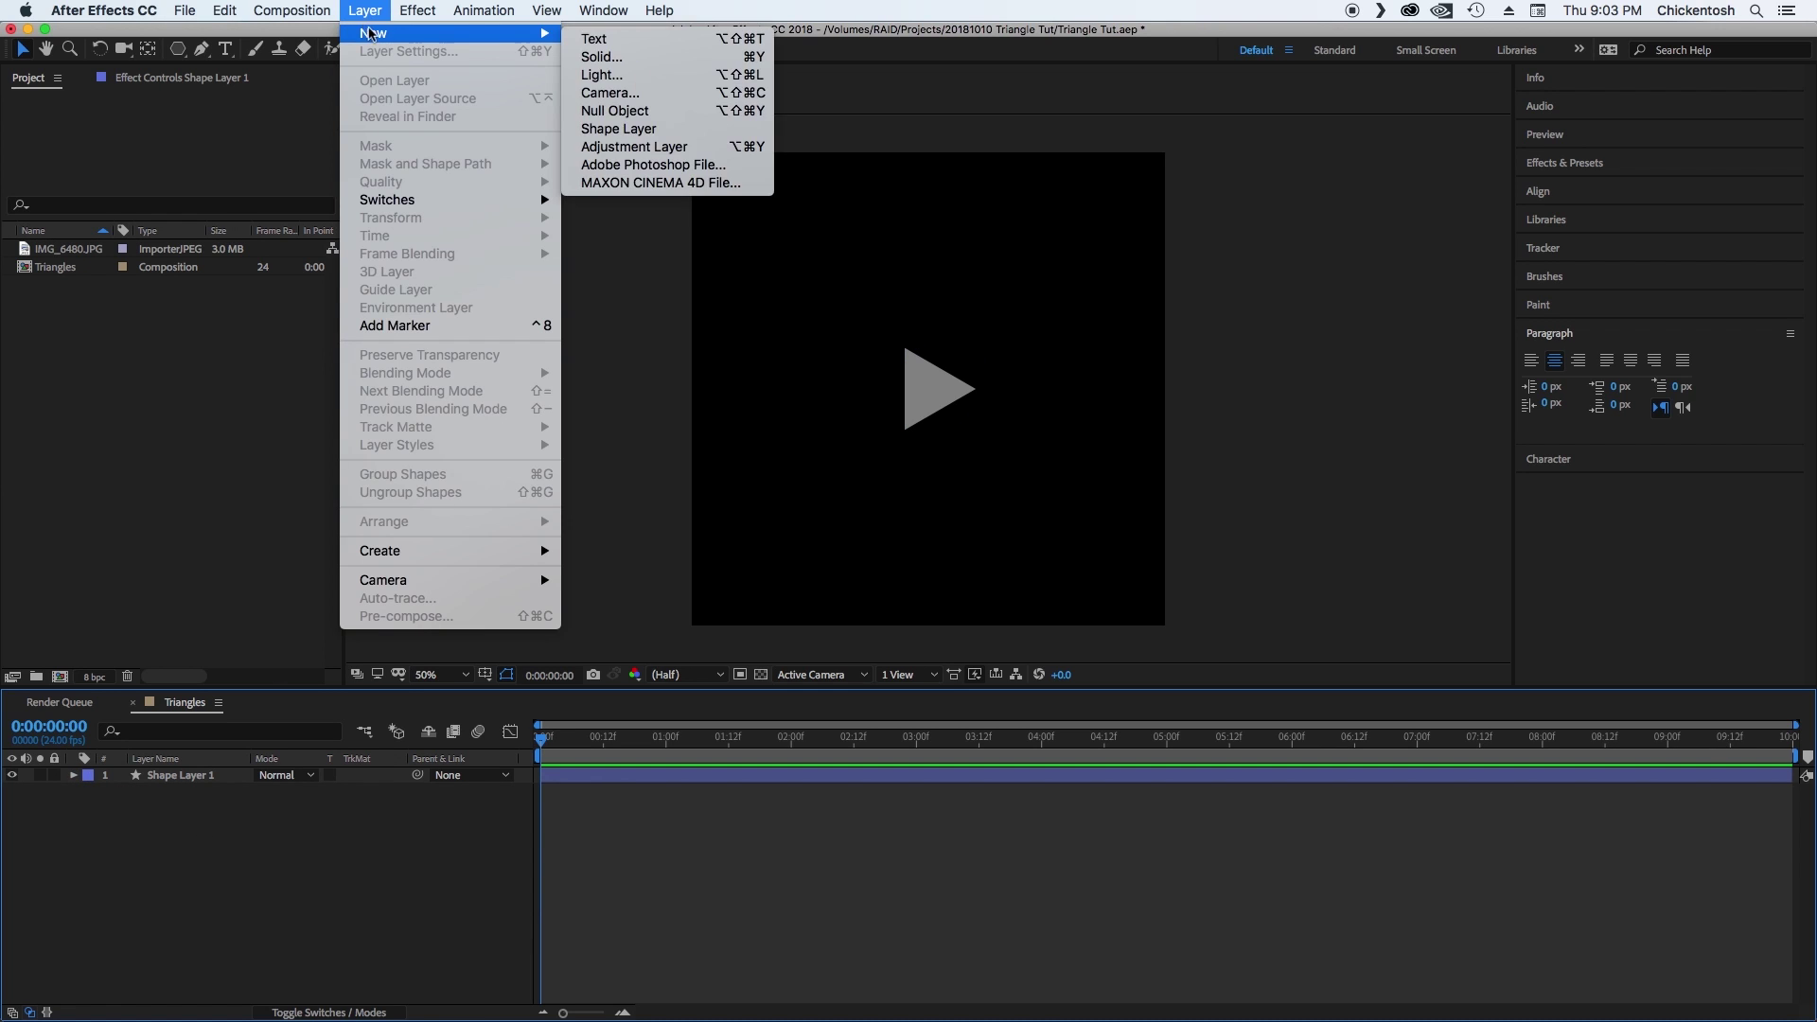
click(611, 112)
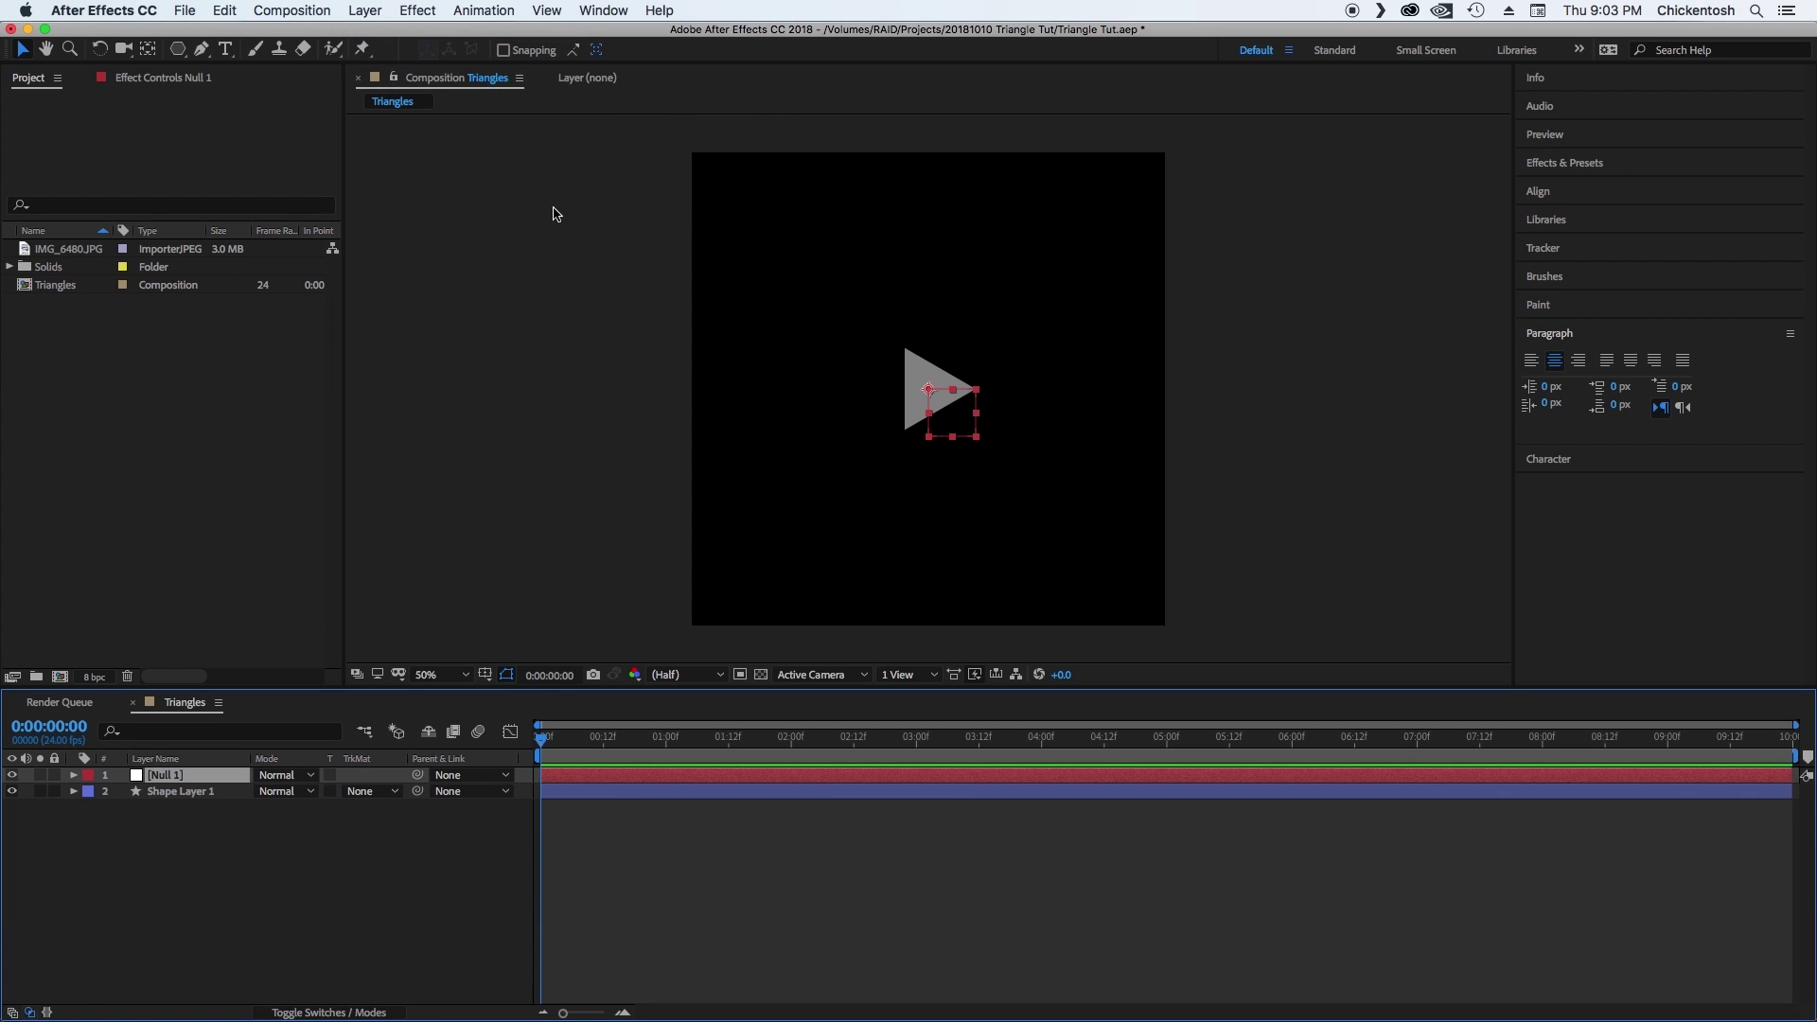
key(Return)
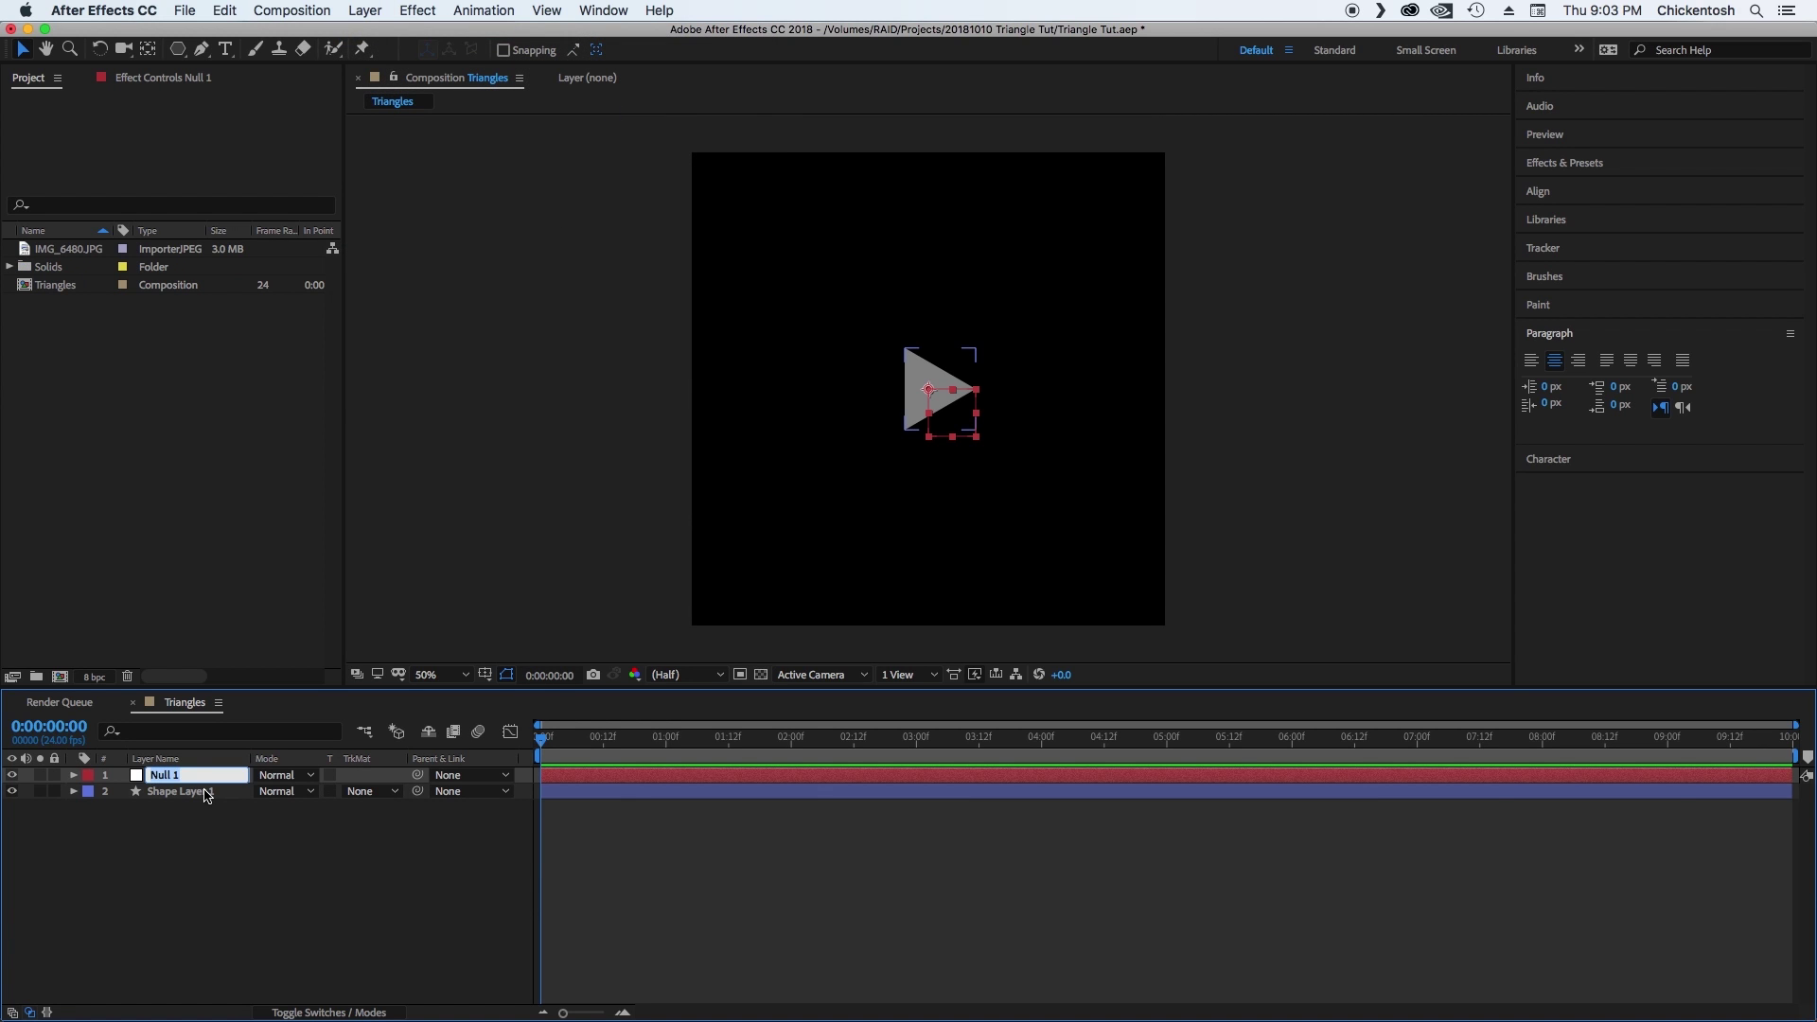
text(Controller)
key(Return)
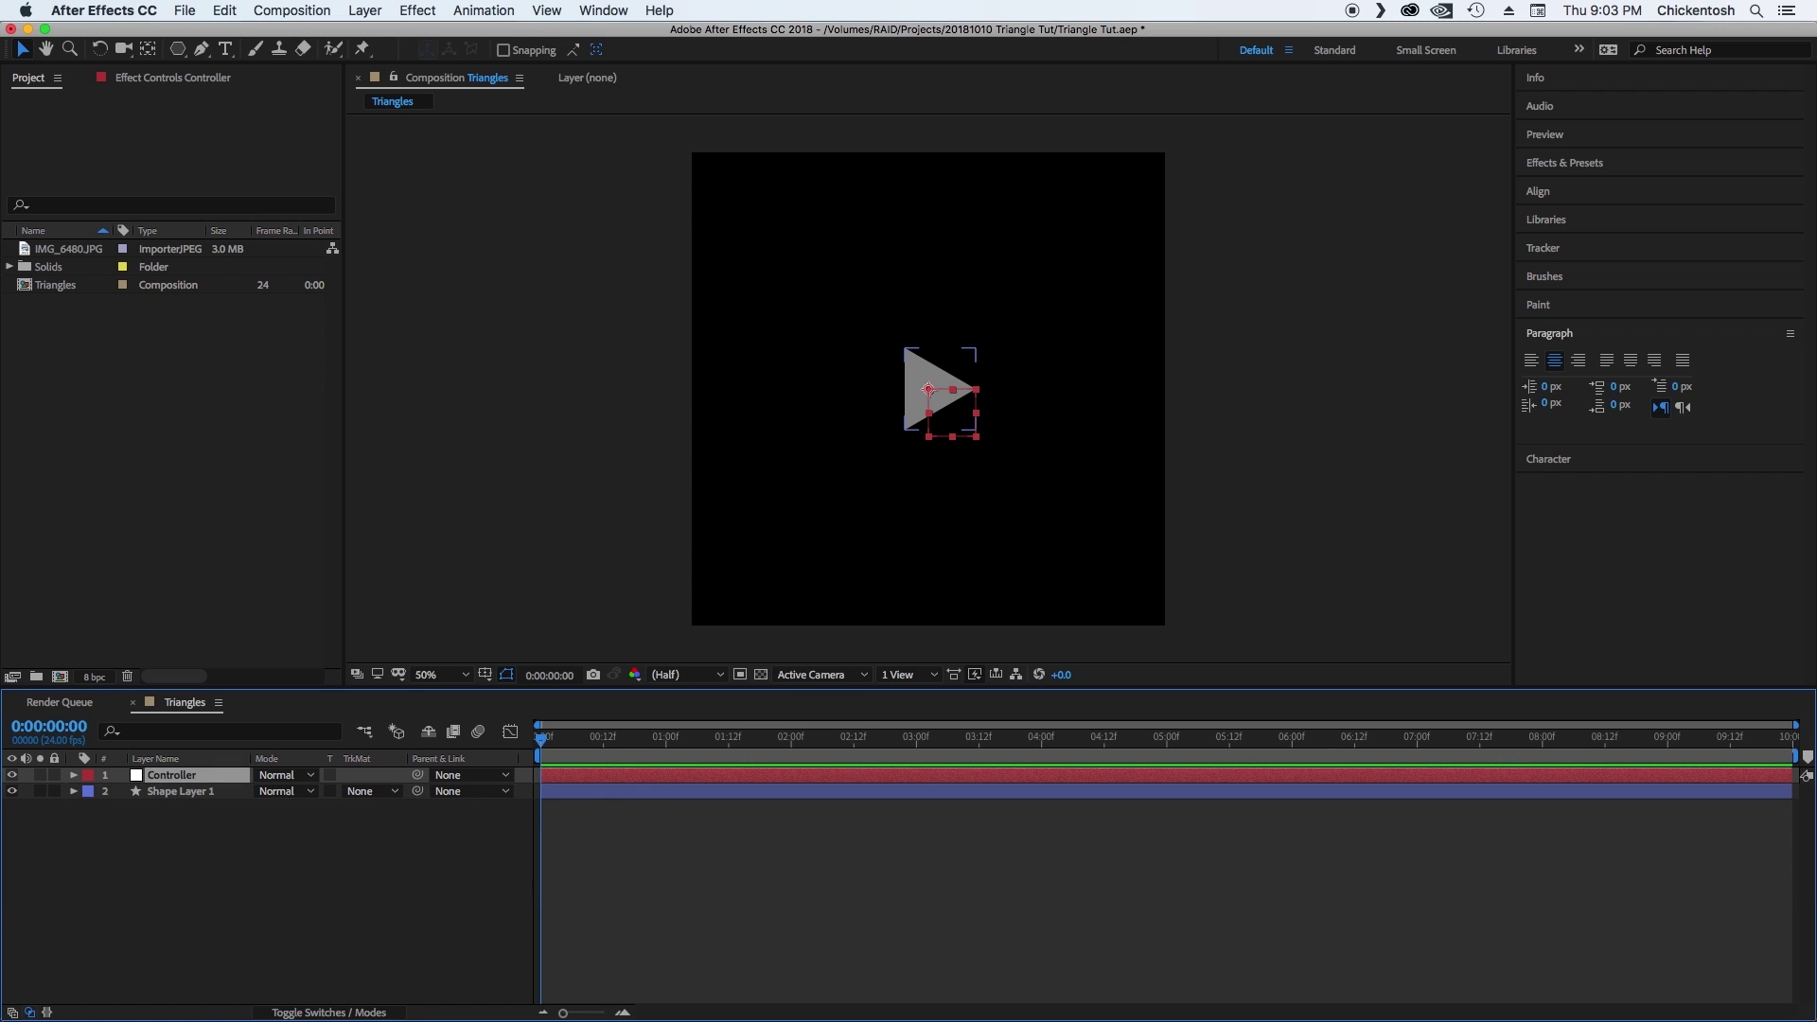
Move the Controller layer below Shape Layer 1 and show its effect controls.
drag(172, 775, 182, 863)
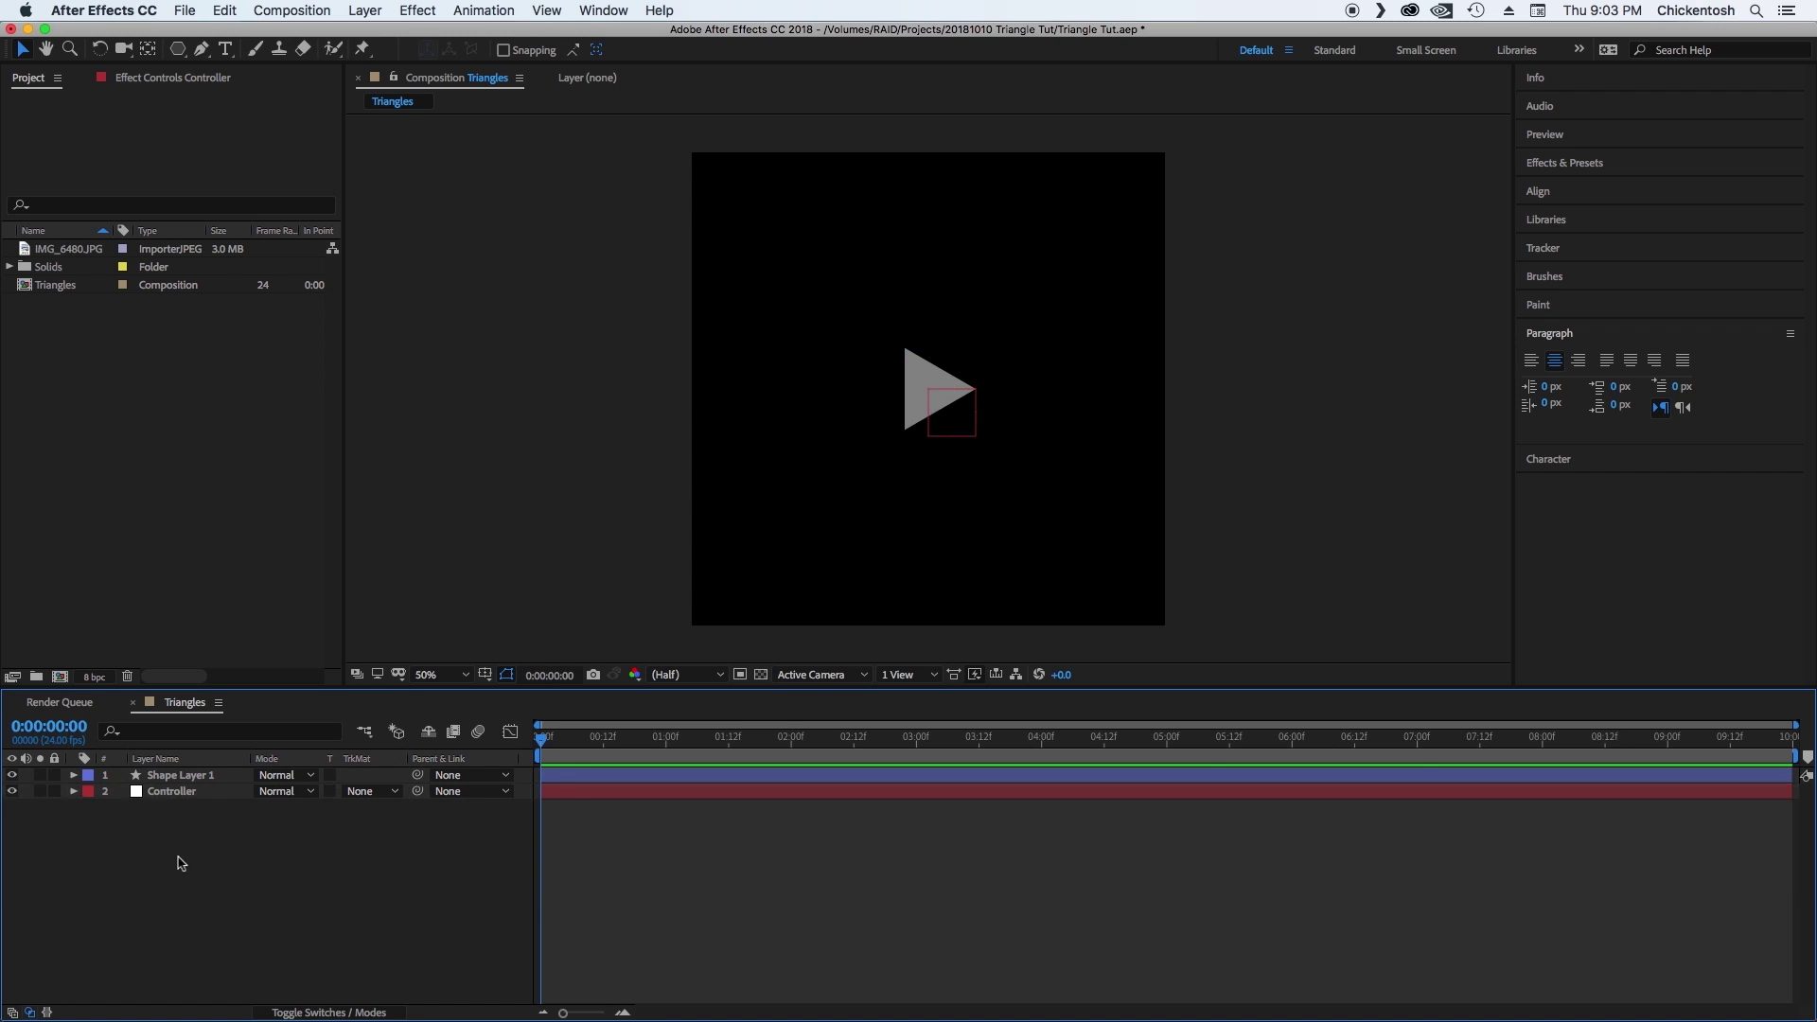
click(187, 797)
click(193, 814)
click(144, 78)
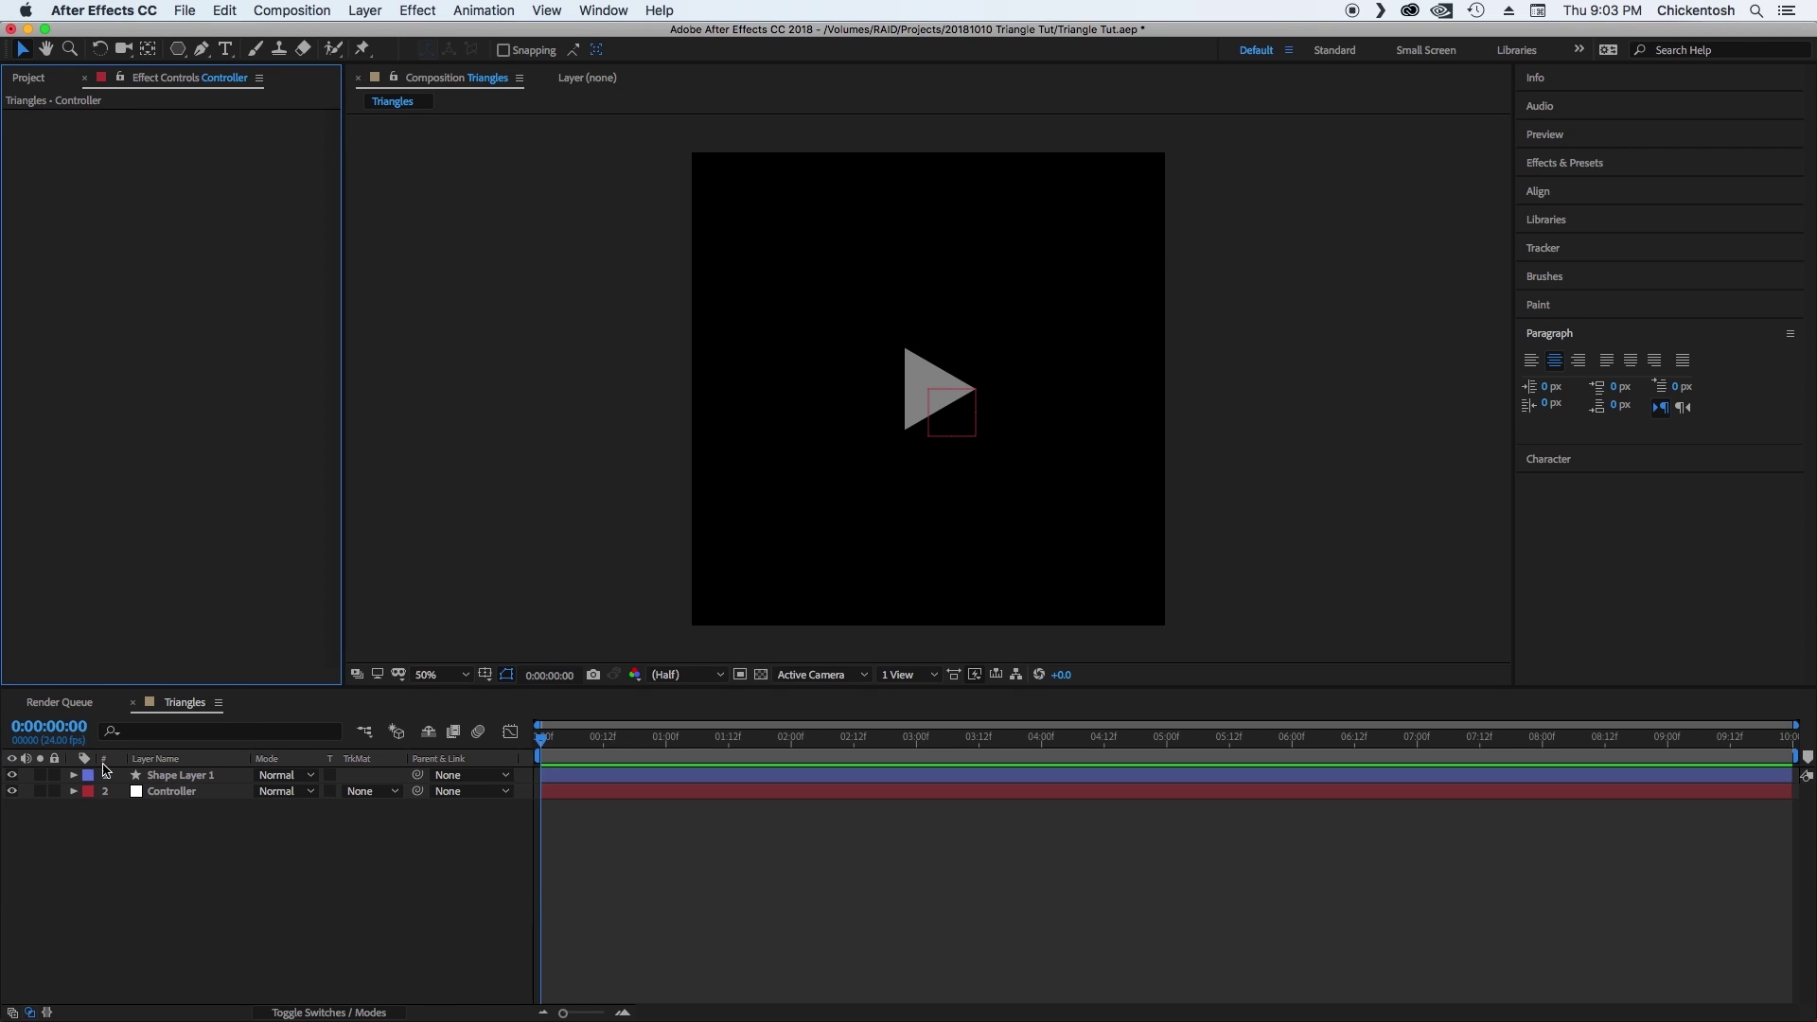
Apply a Slider Control effect to the Controller layer and rename the effect Sine.
click(180, 793)
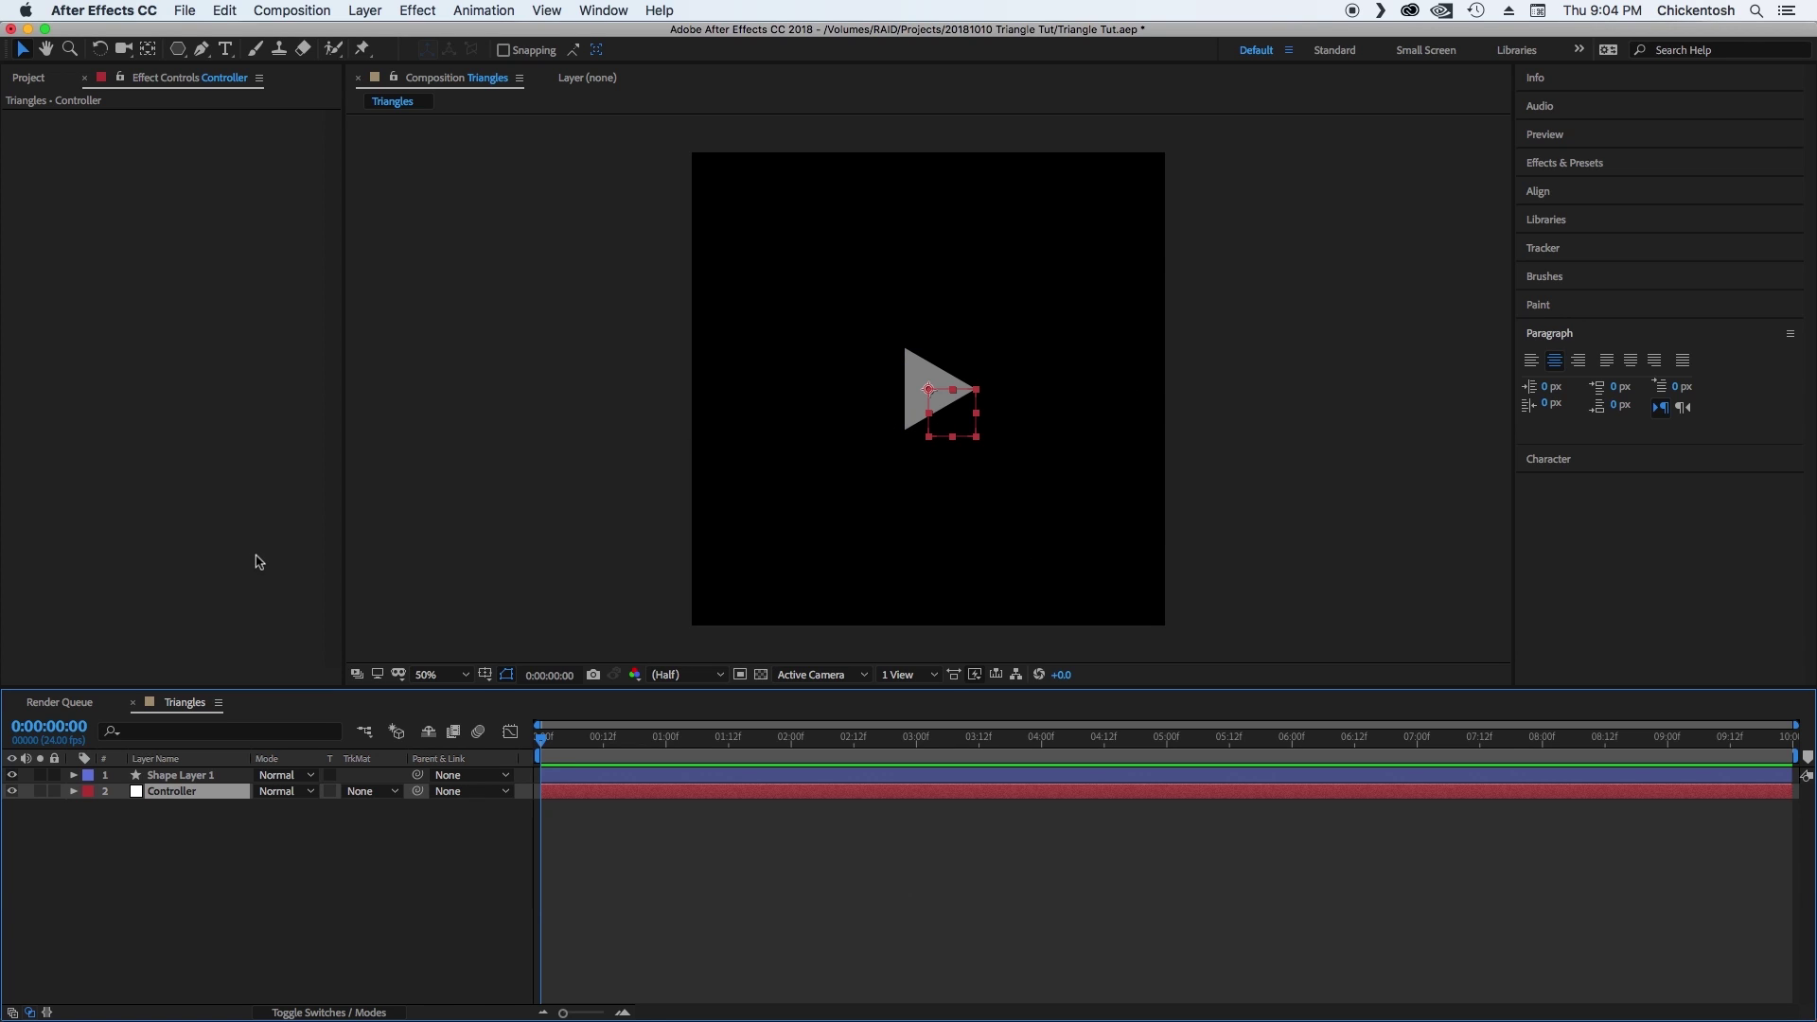
click(1564, 162)
click(1611, 188)
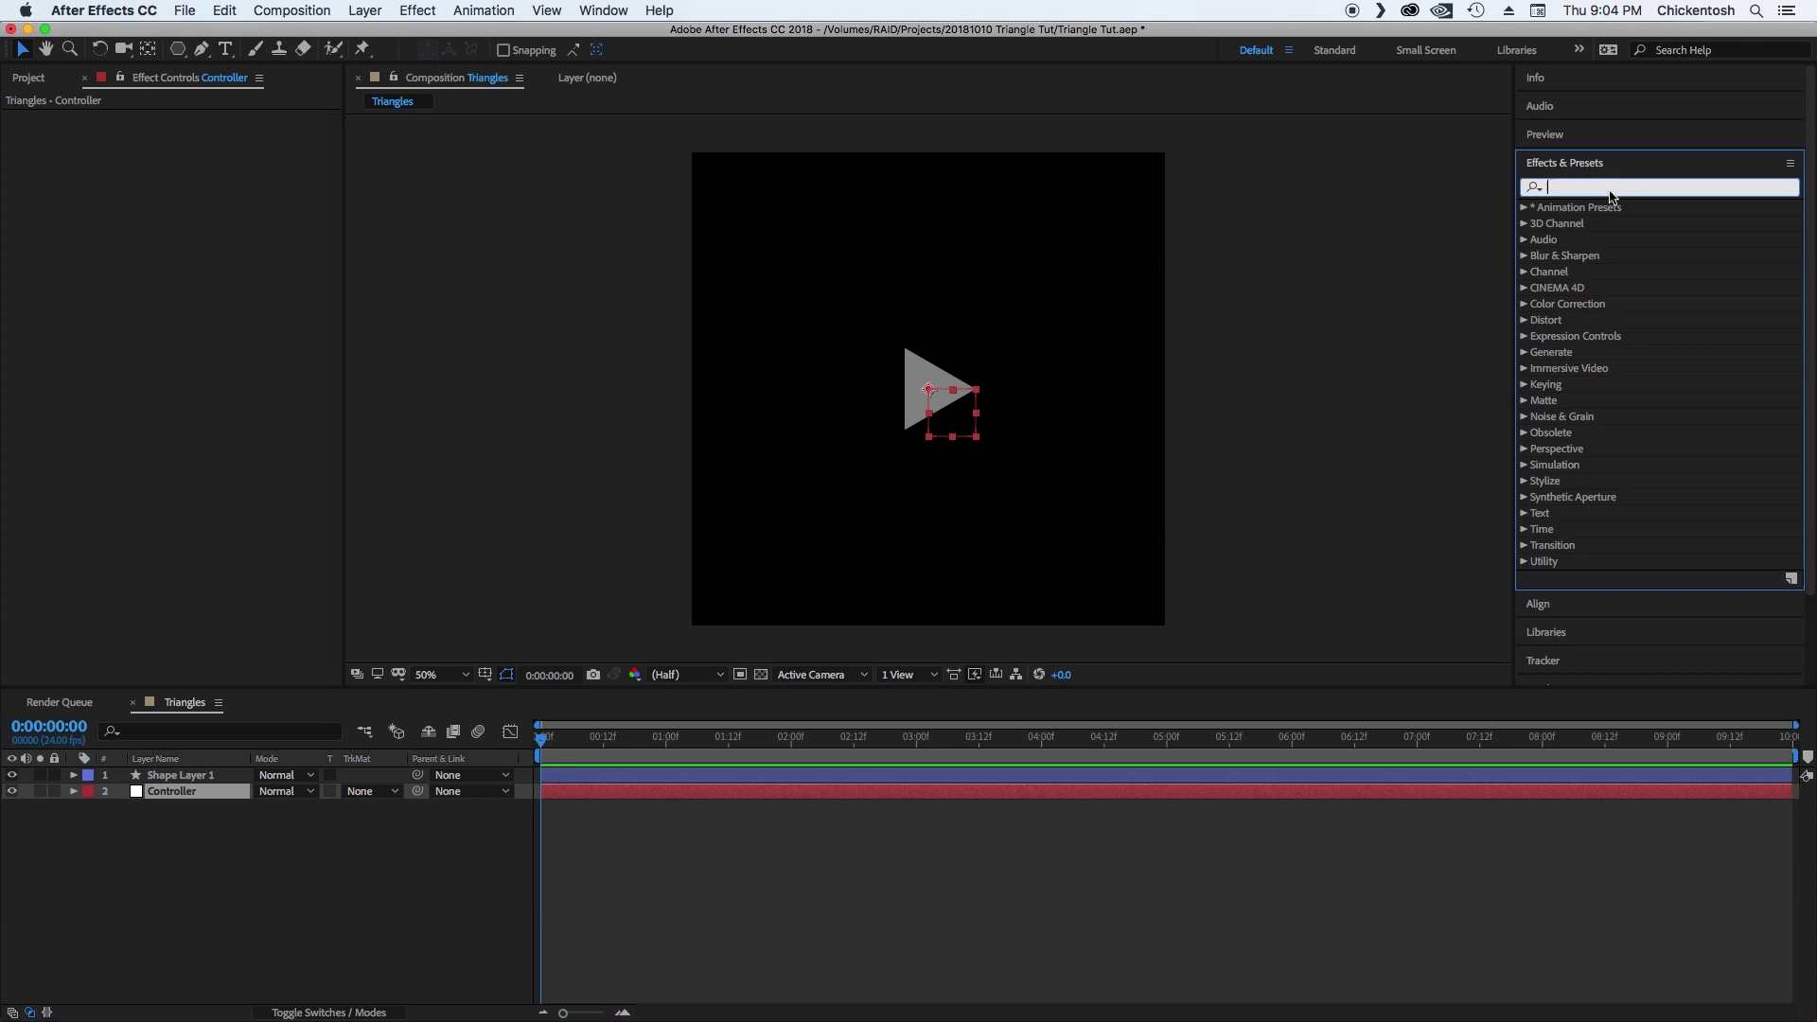
text(slider)
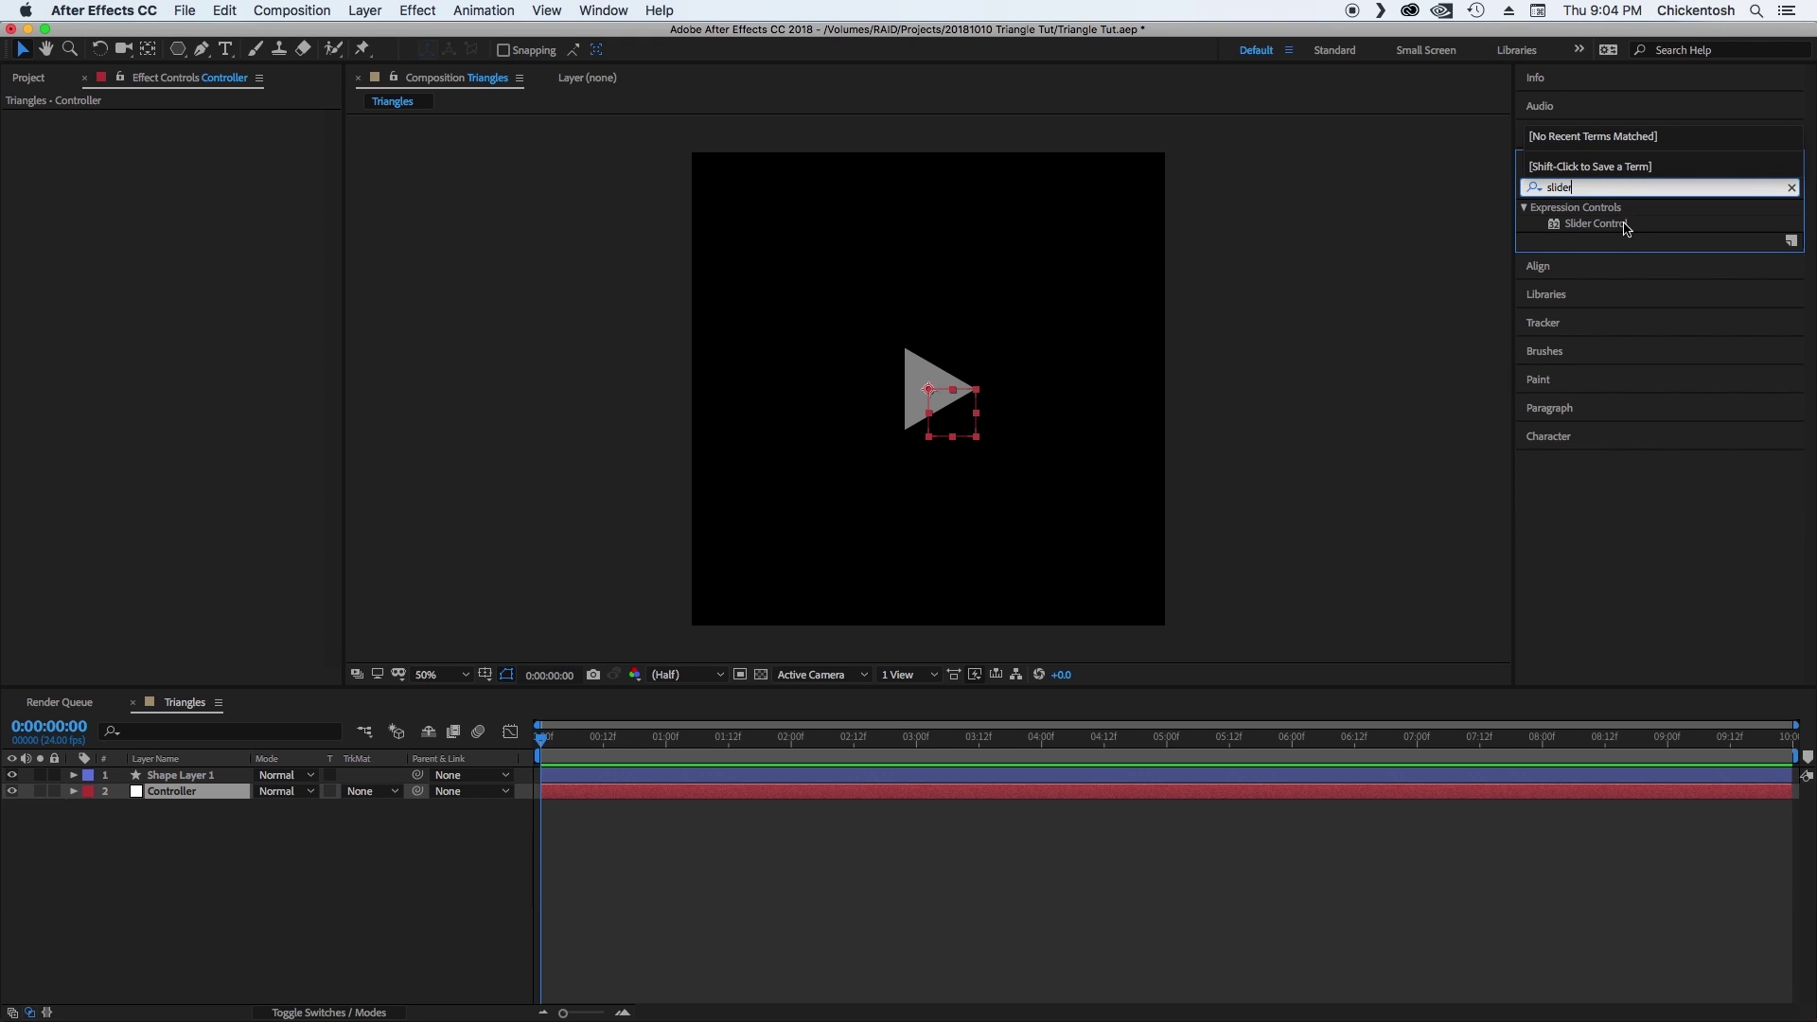
drag(1625, 228, 239, 356)
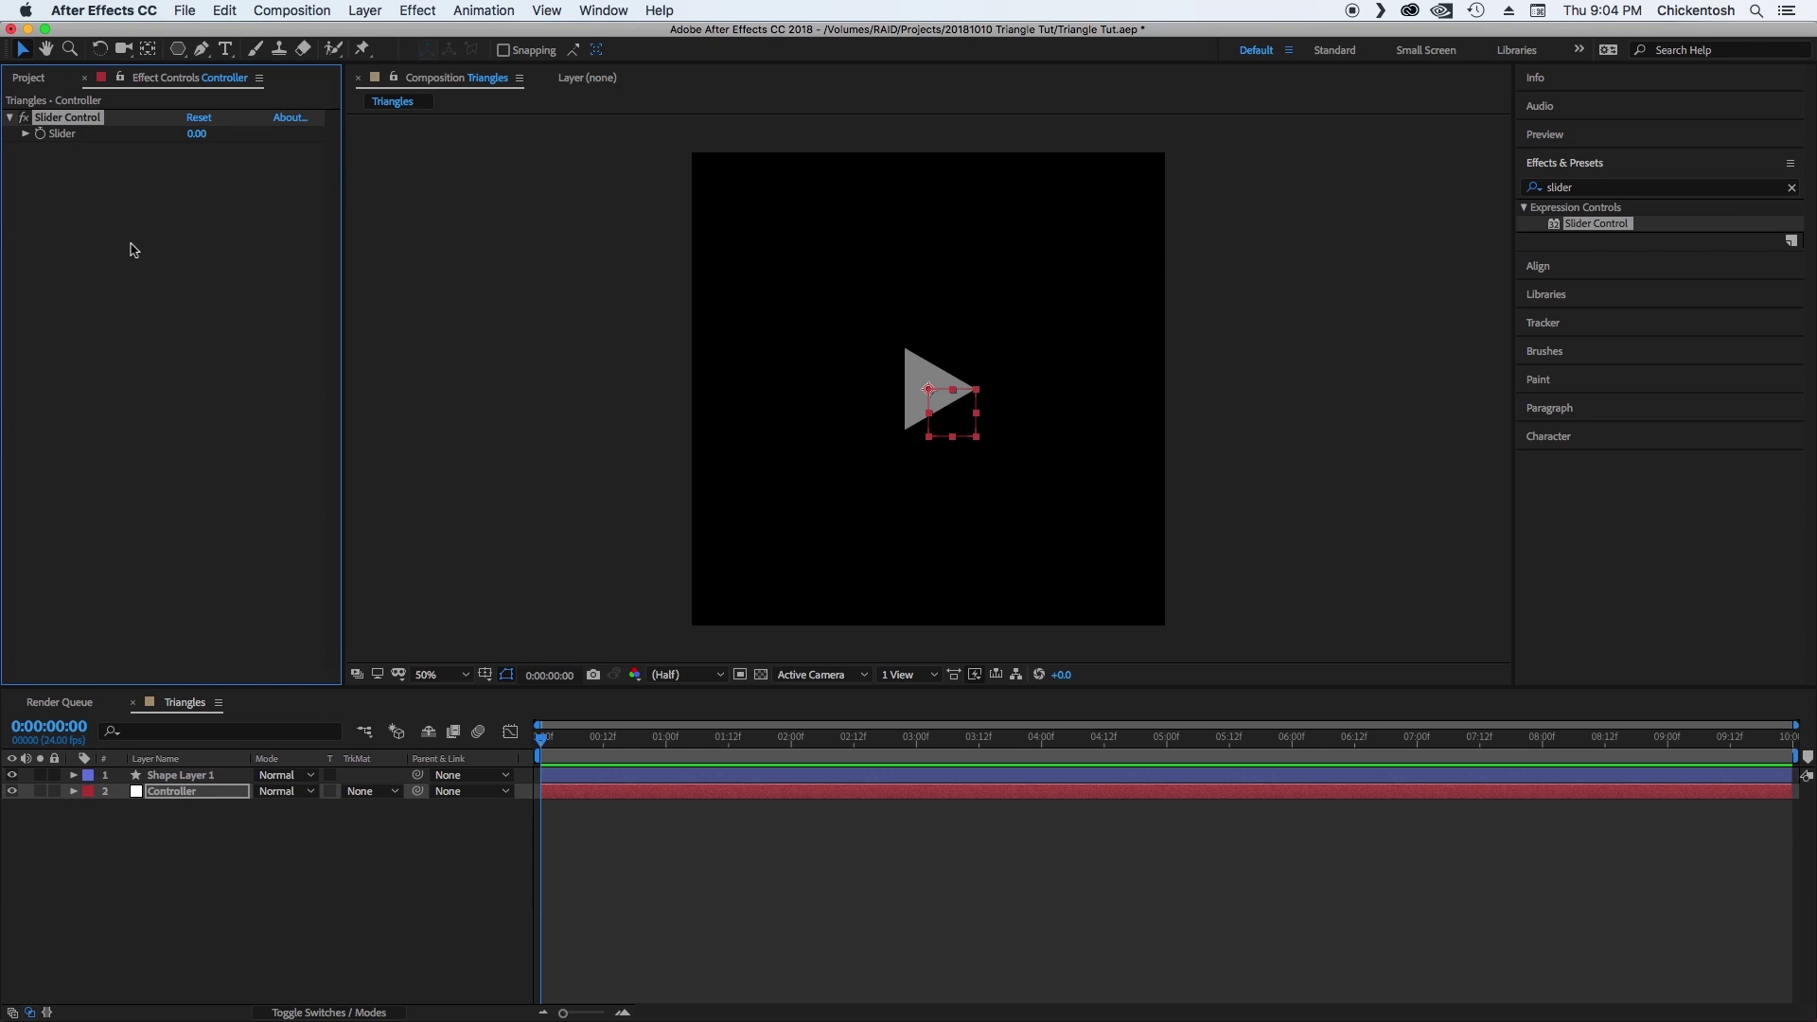
key(Return)
text(Sine)
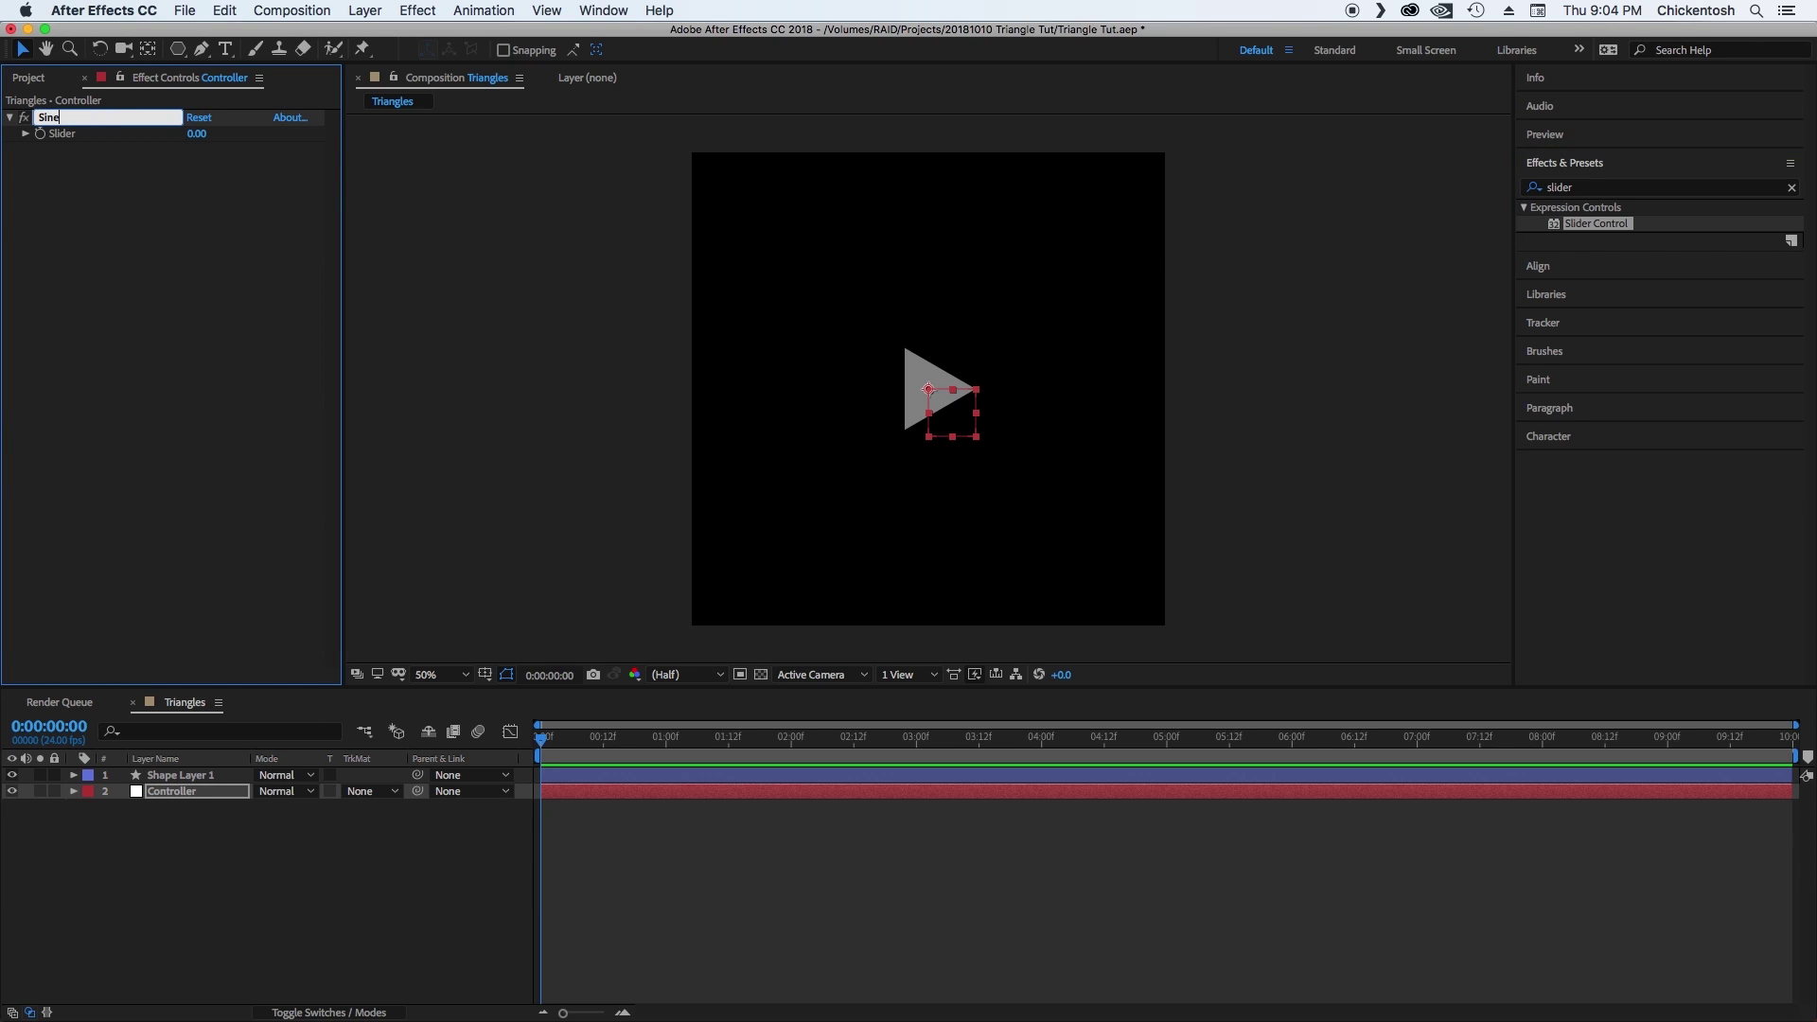
key(Return)
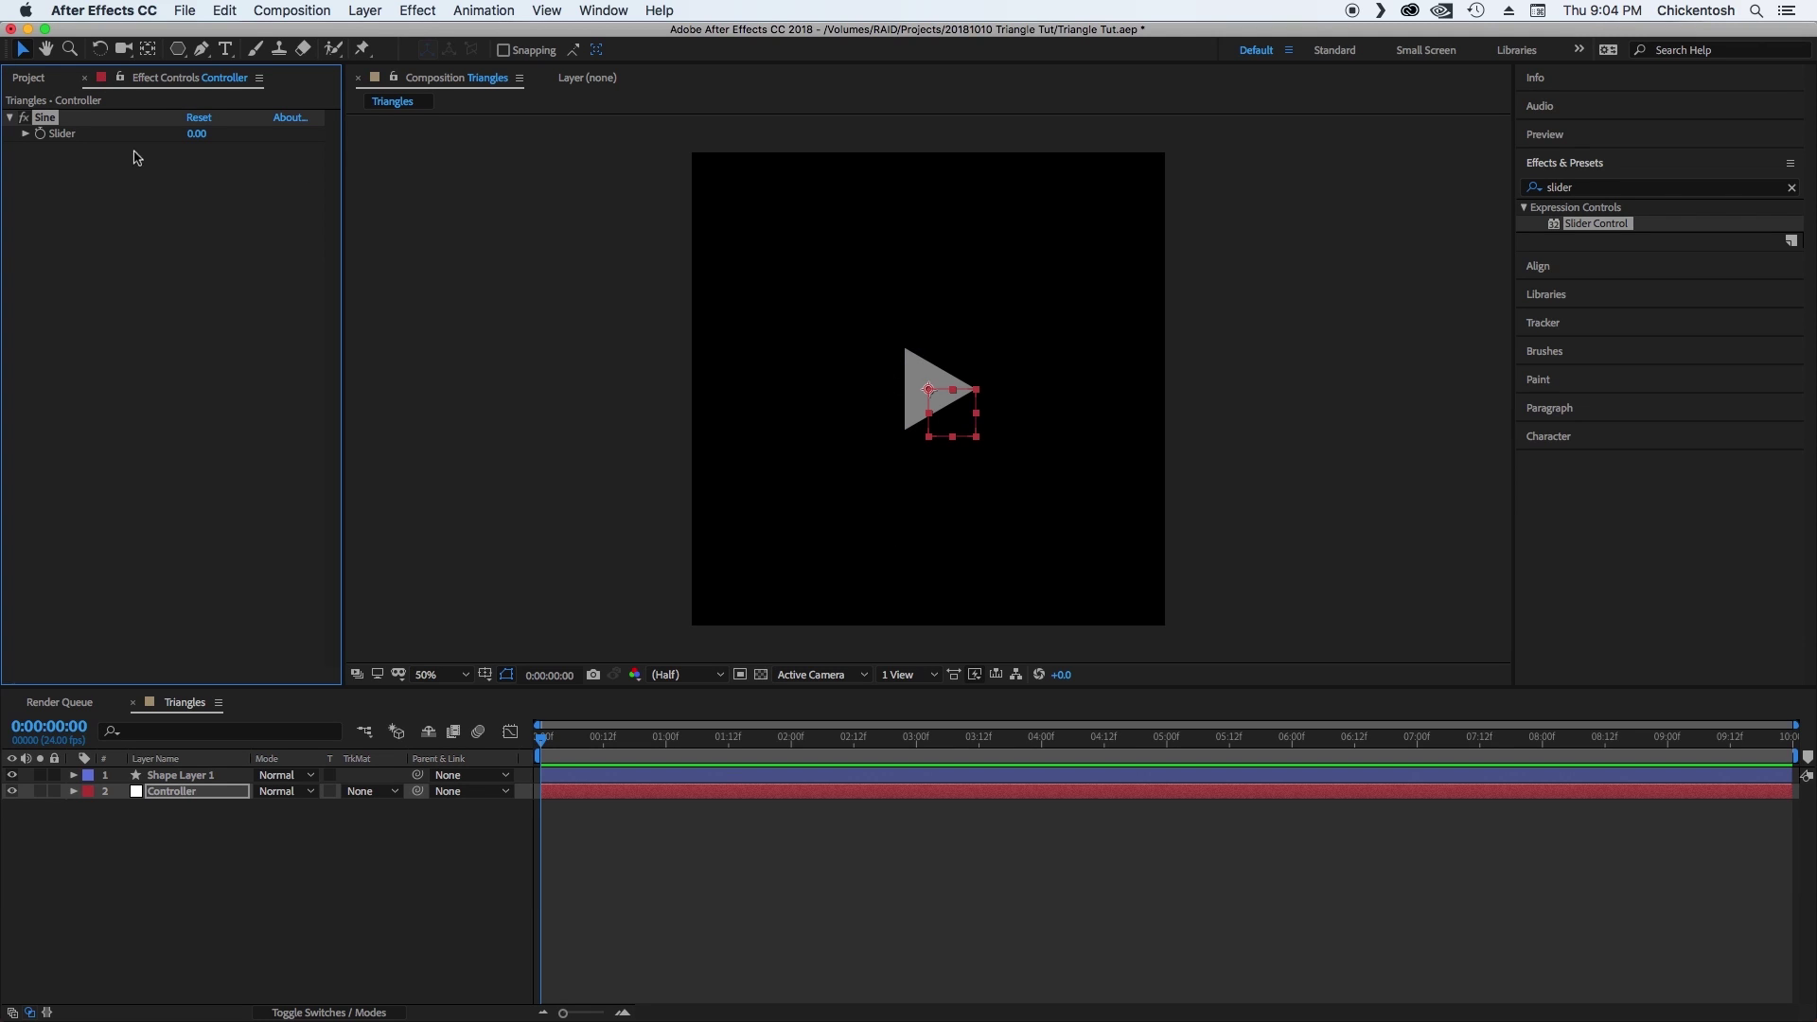
click(80, 166)
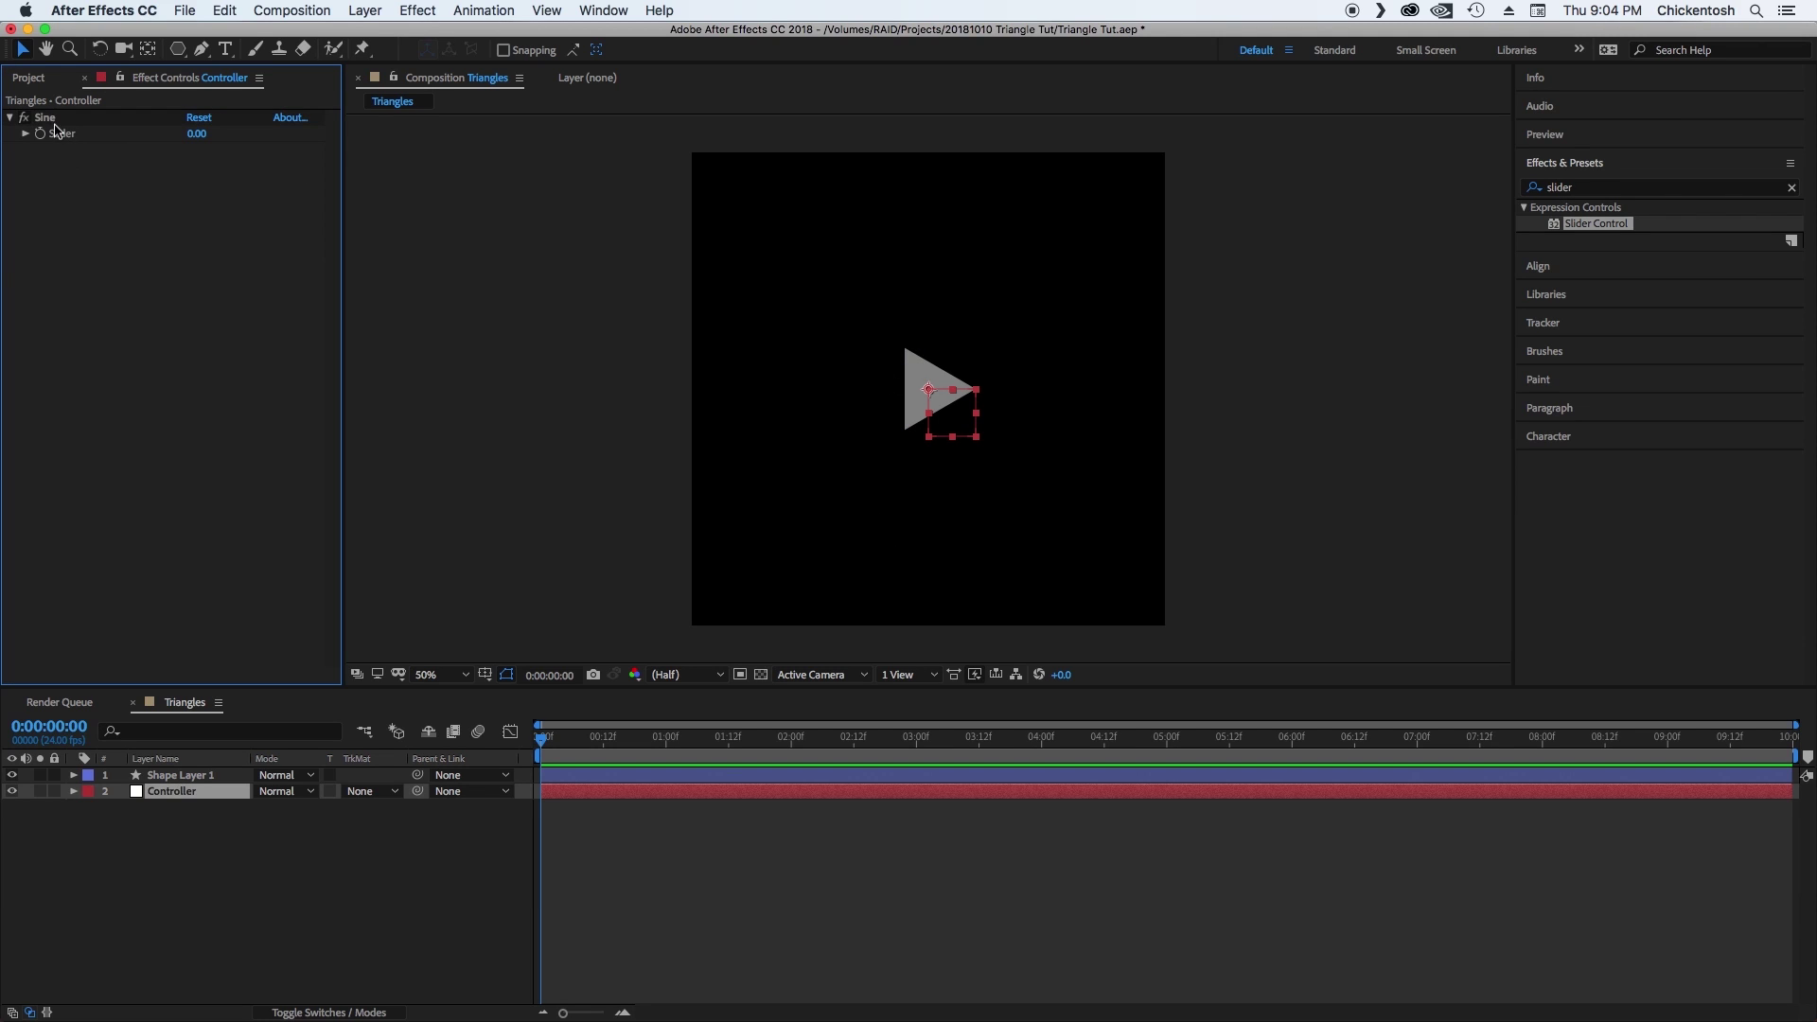
Duplicate the Sine slider effect twice and rename the copies Amp and Freq.
click(49, 121)
key(super+d)
key(super+d)
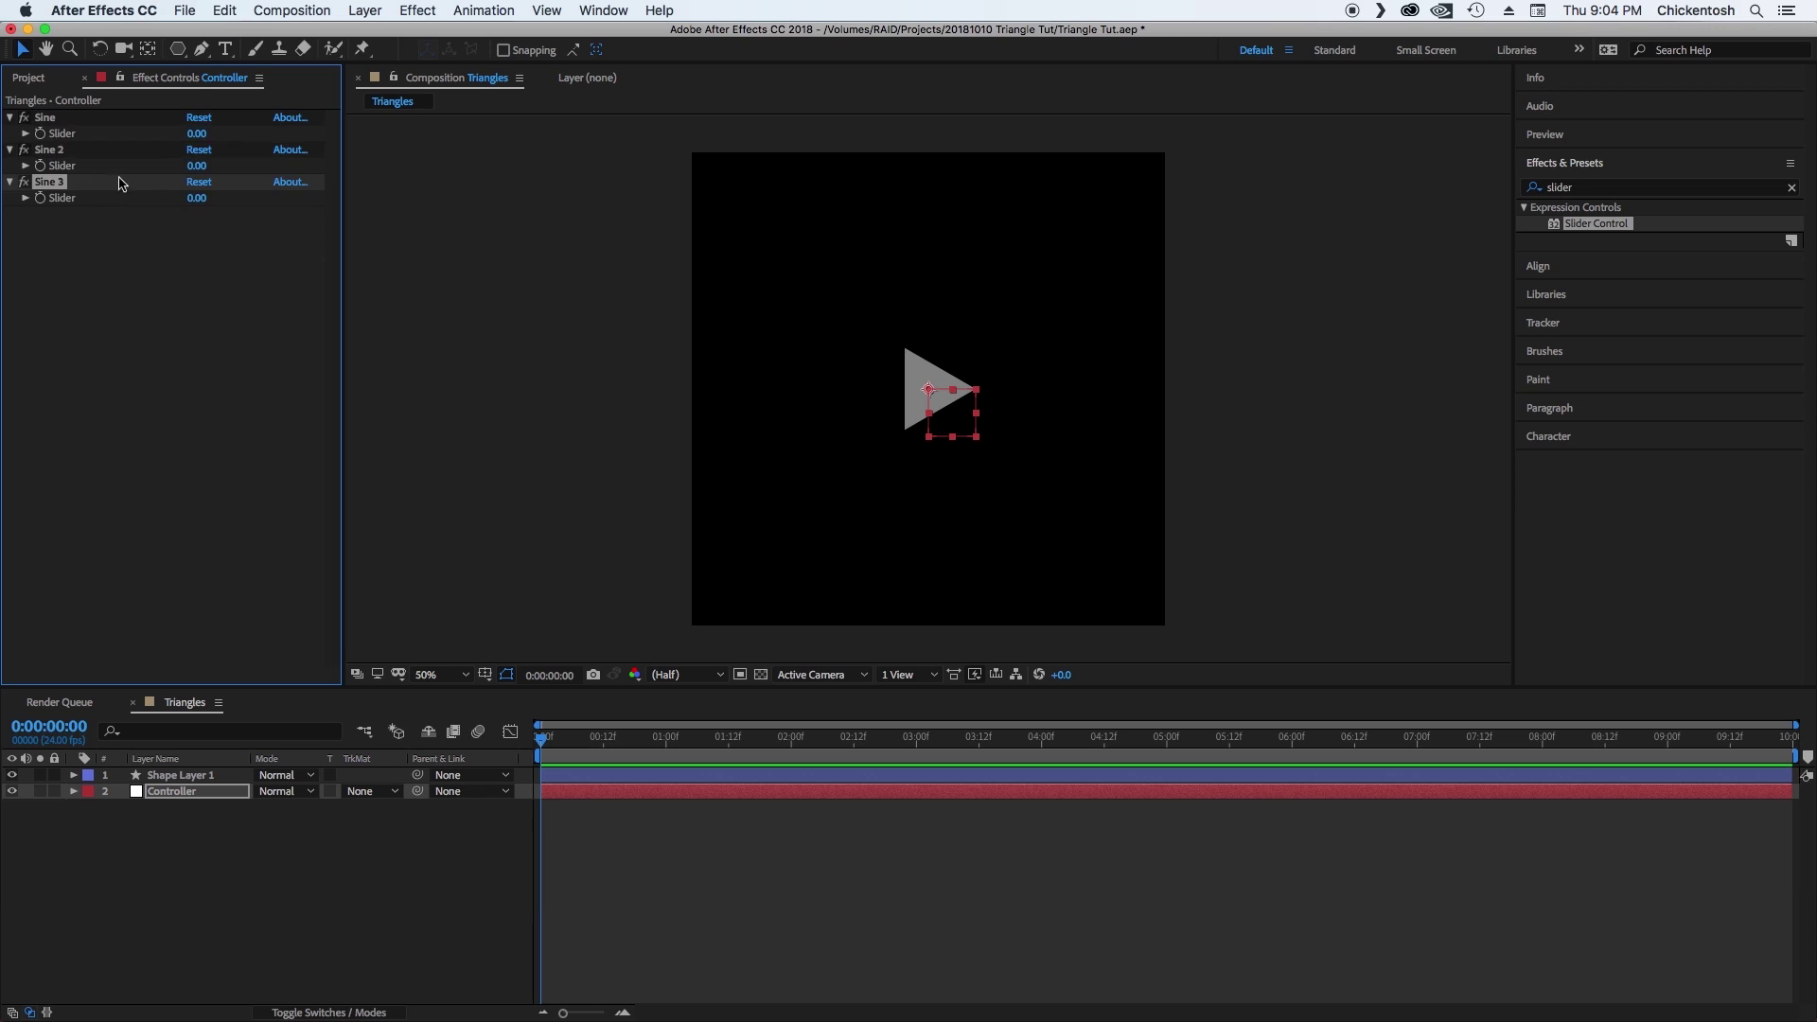
click(68, 157)
key(Return)
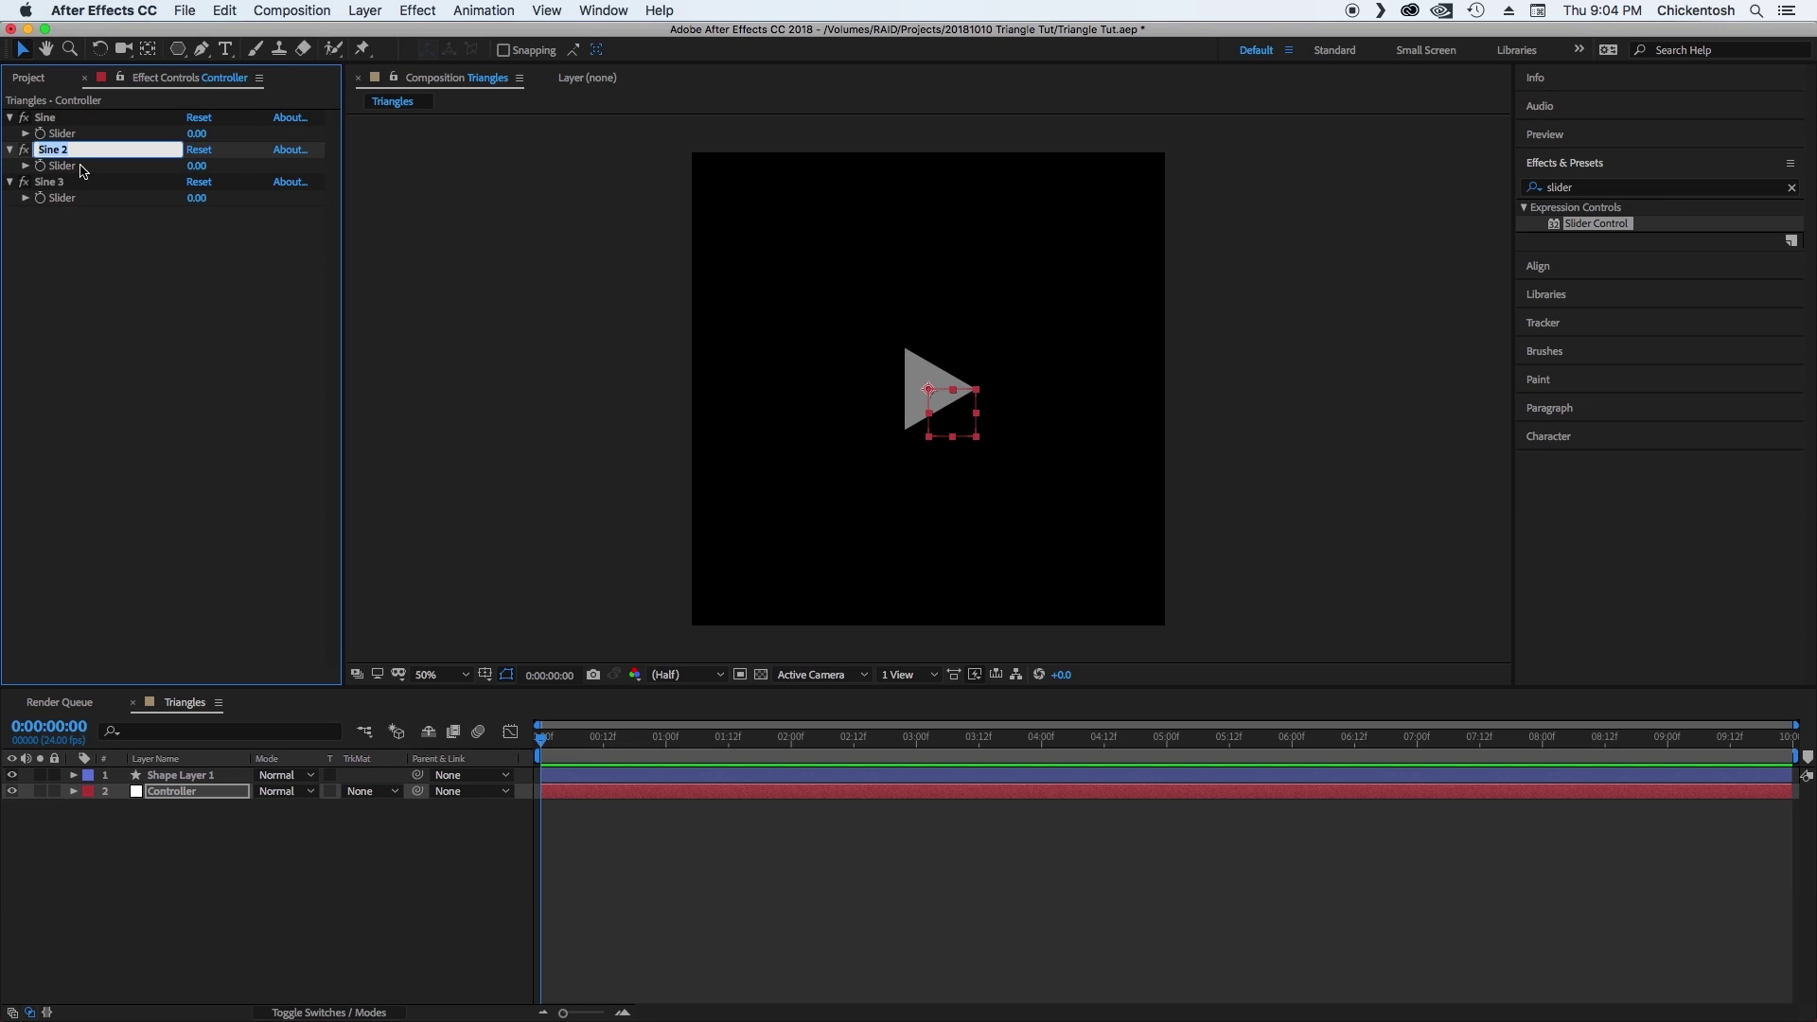
text(Amp)
click(71, 181)
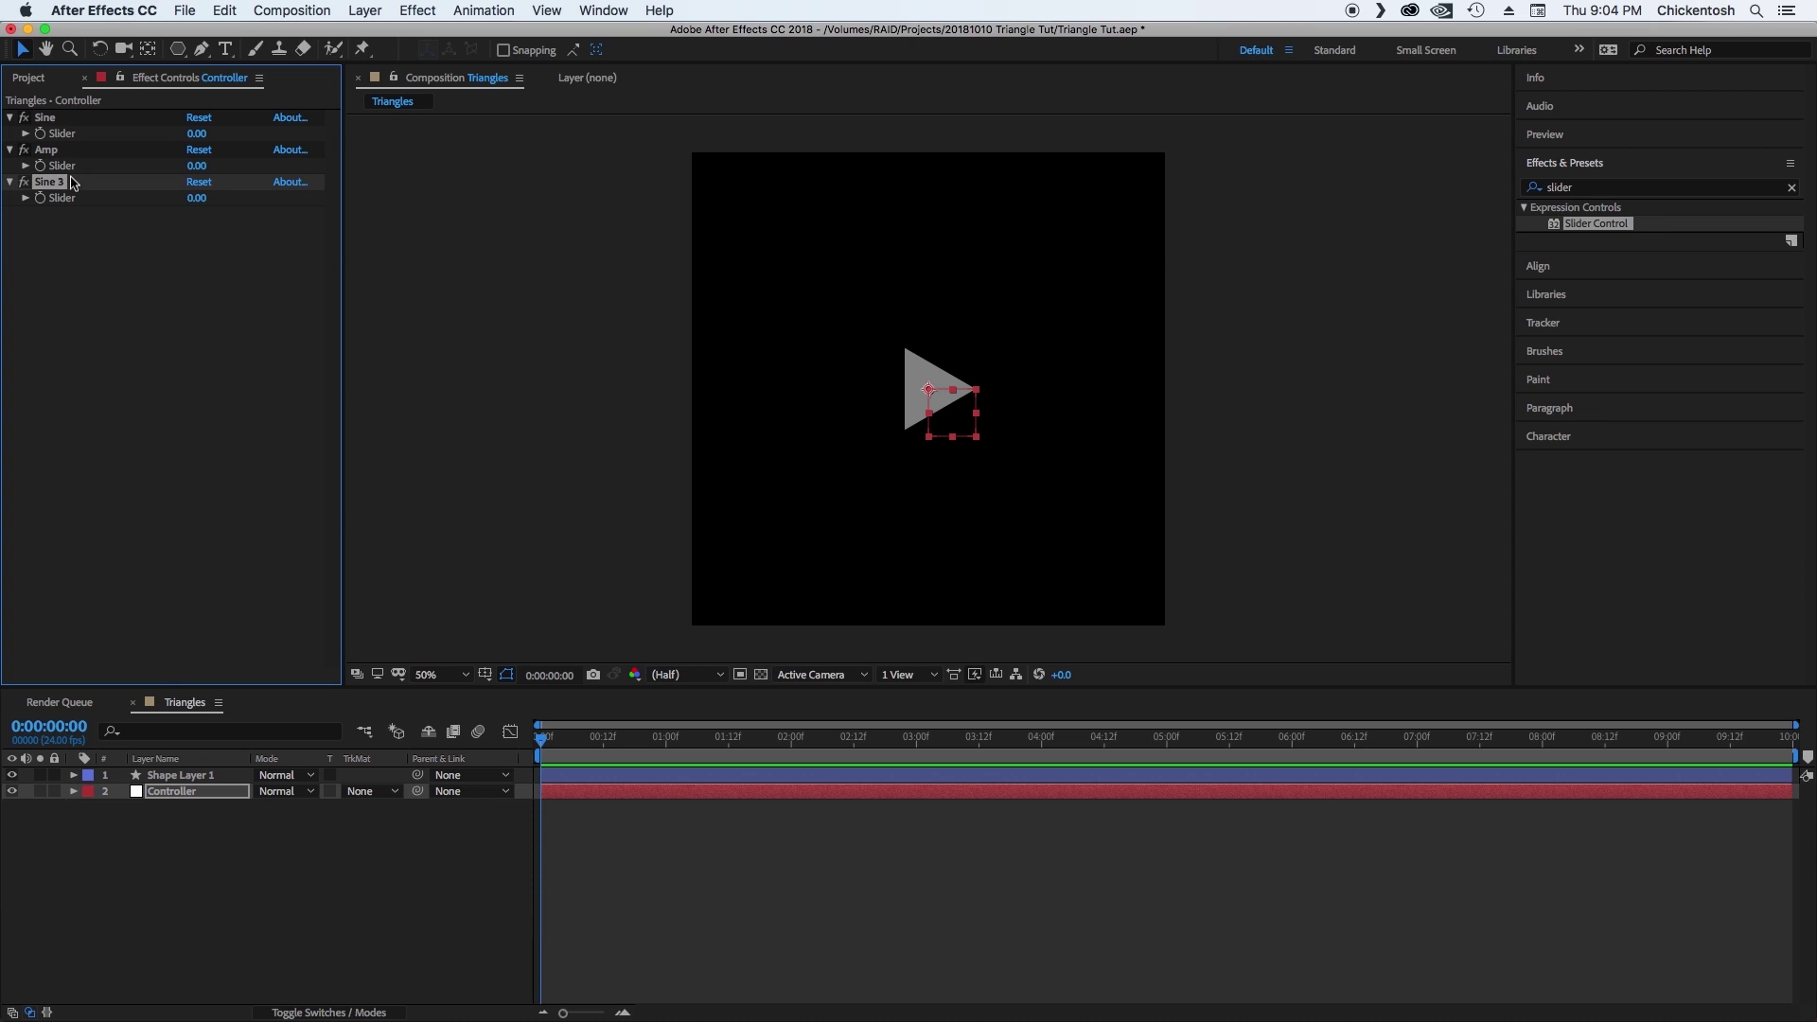
key(Return)
text(Freq)
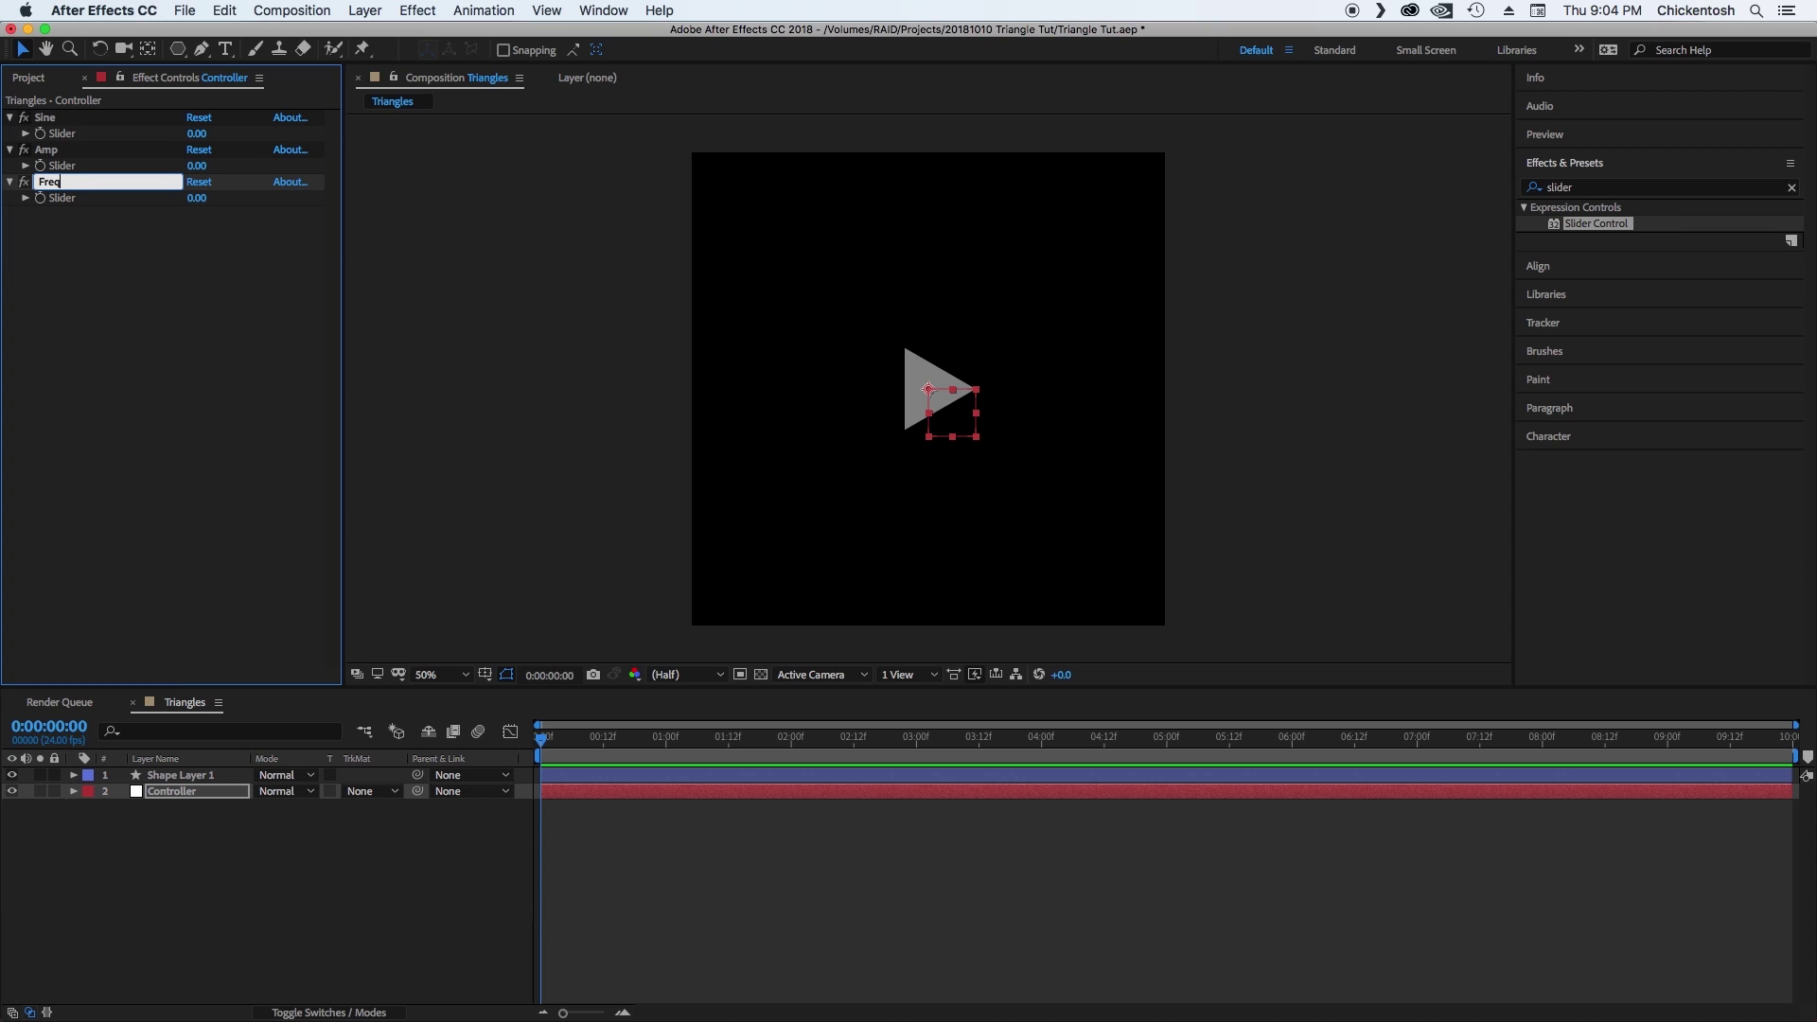
key(Return)
click(94, 247)
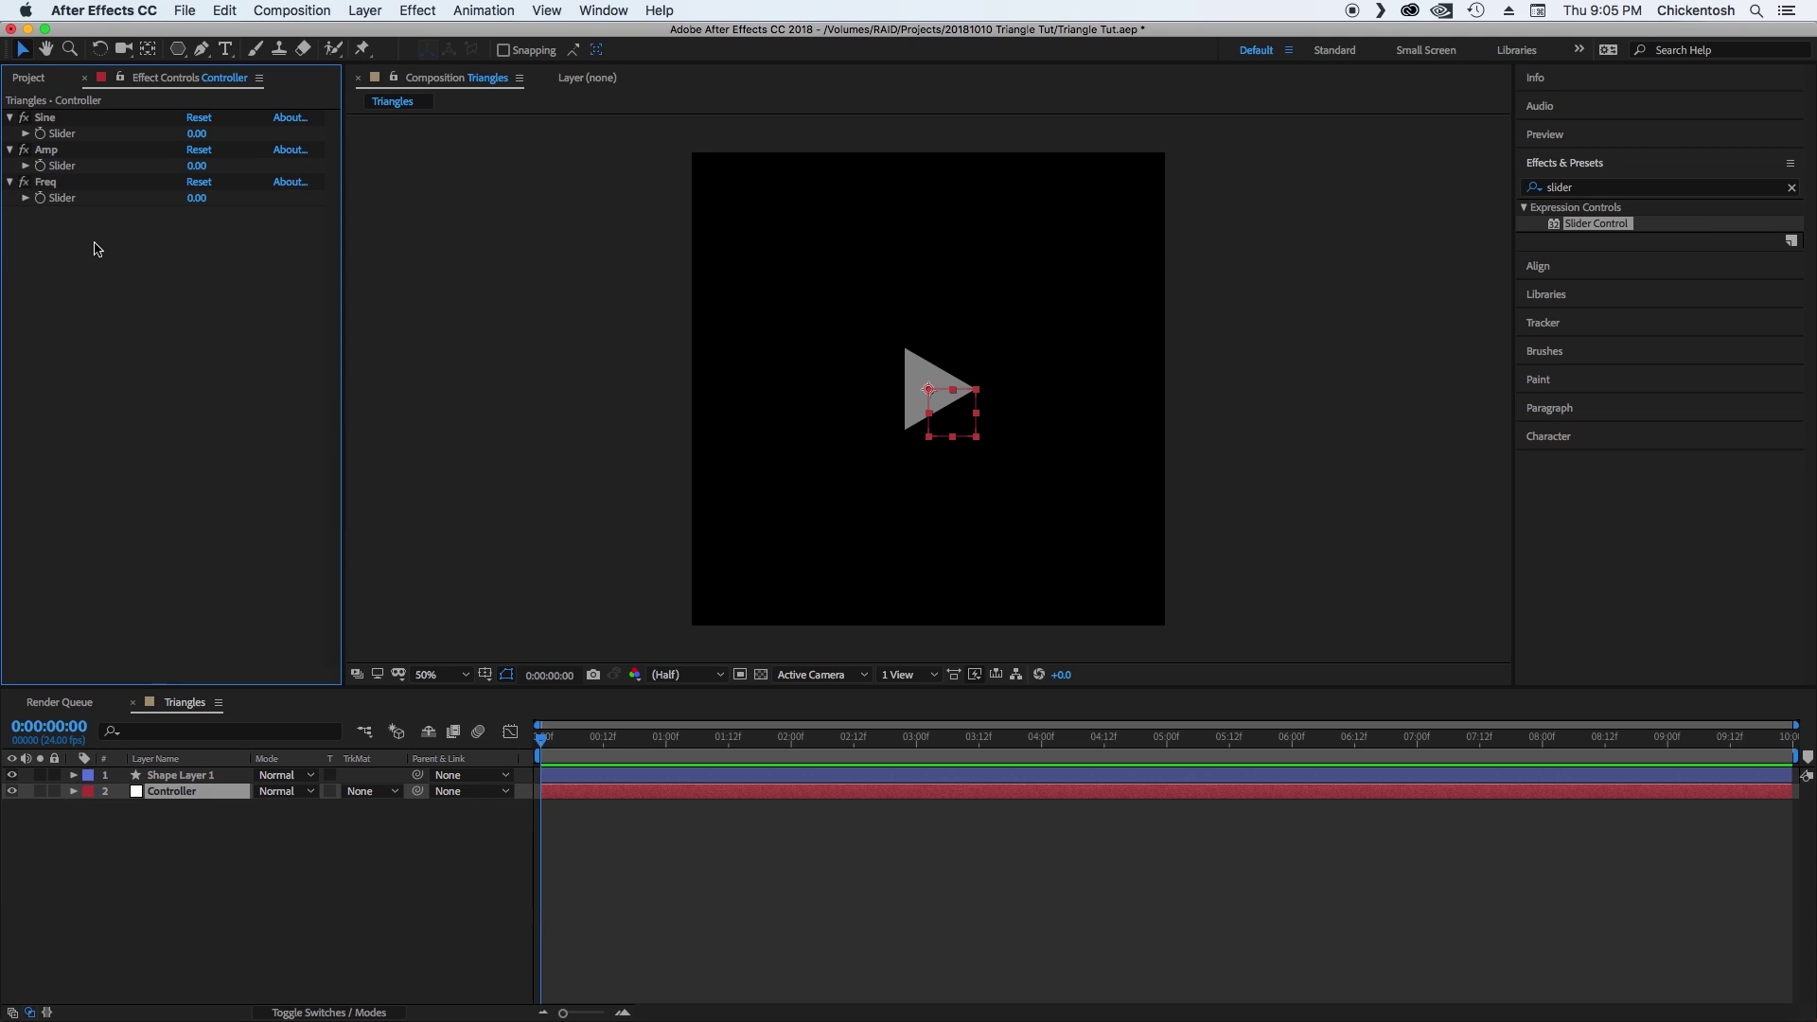
Add an expression to the Sine slider defining a = effect("Amp")("Slider"); and f = effect("Freq")("Slider"); by linking to those sliders.
click(64, 123)
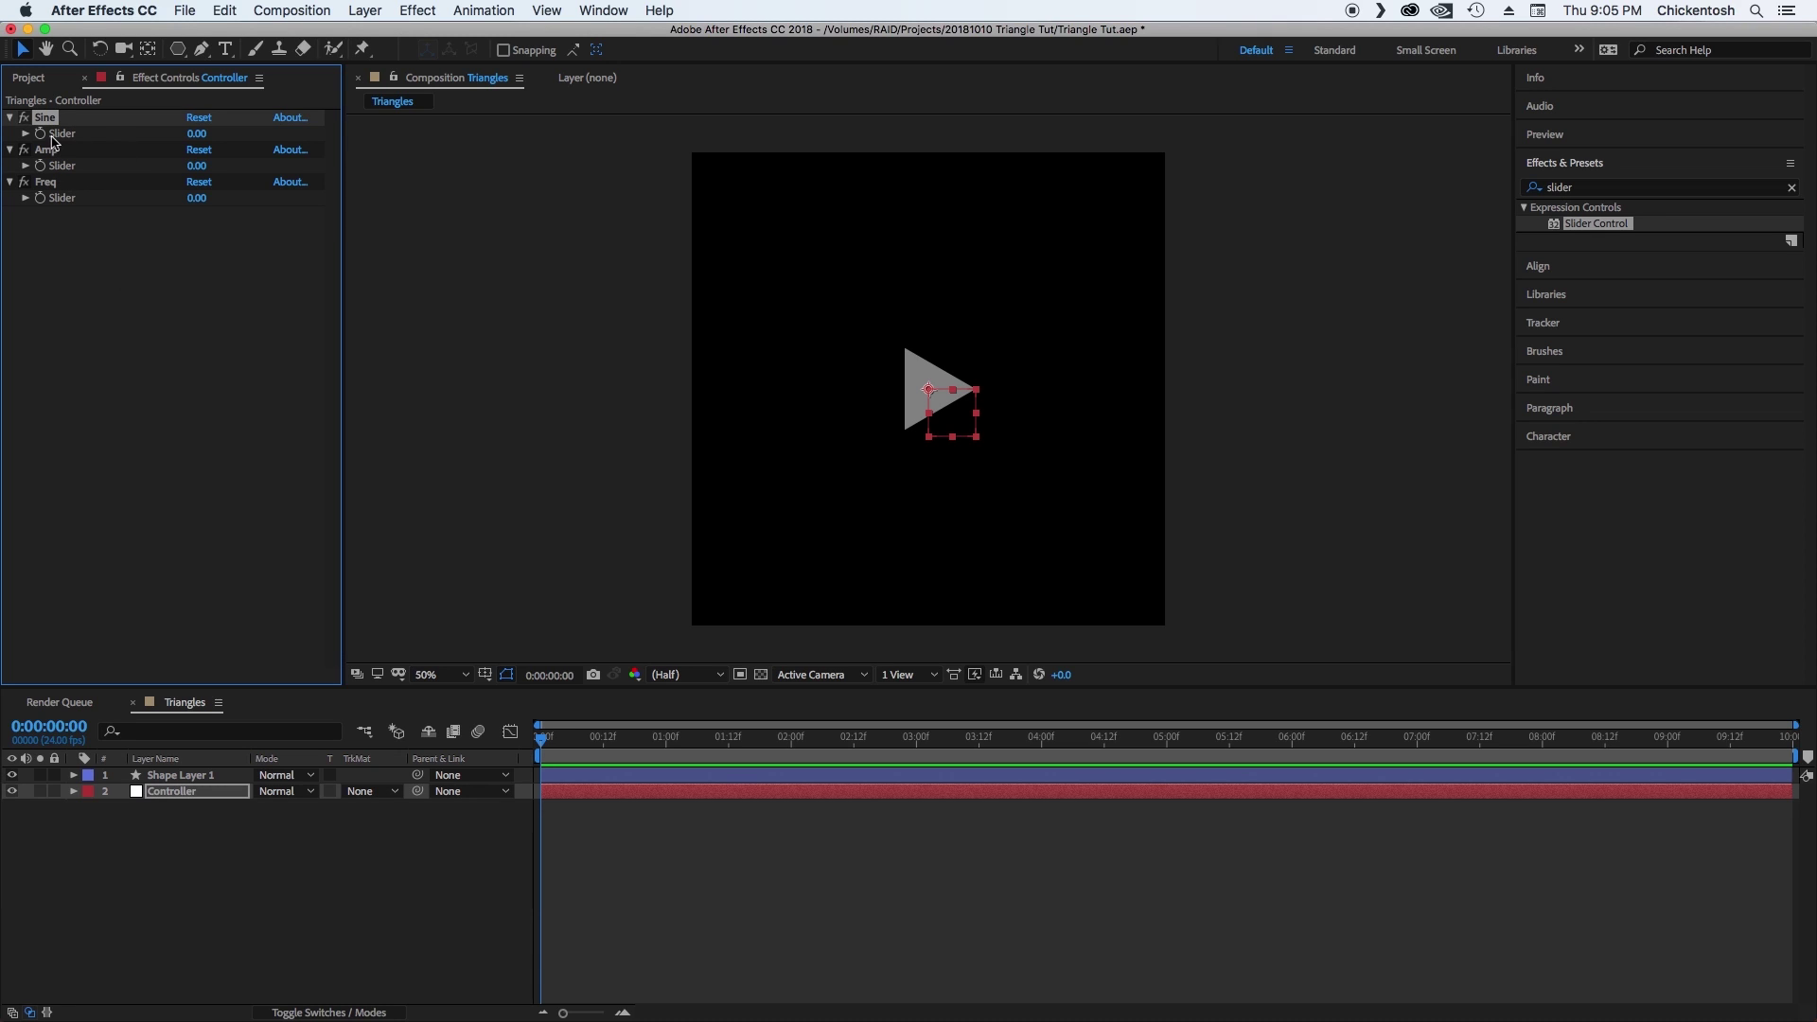
alt+click(41, 134)
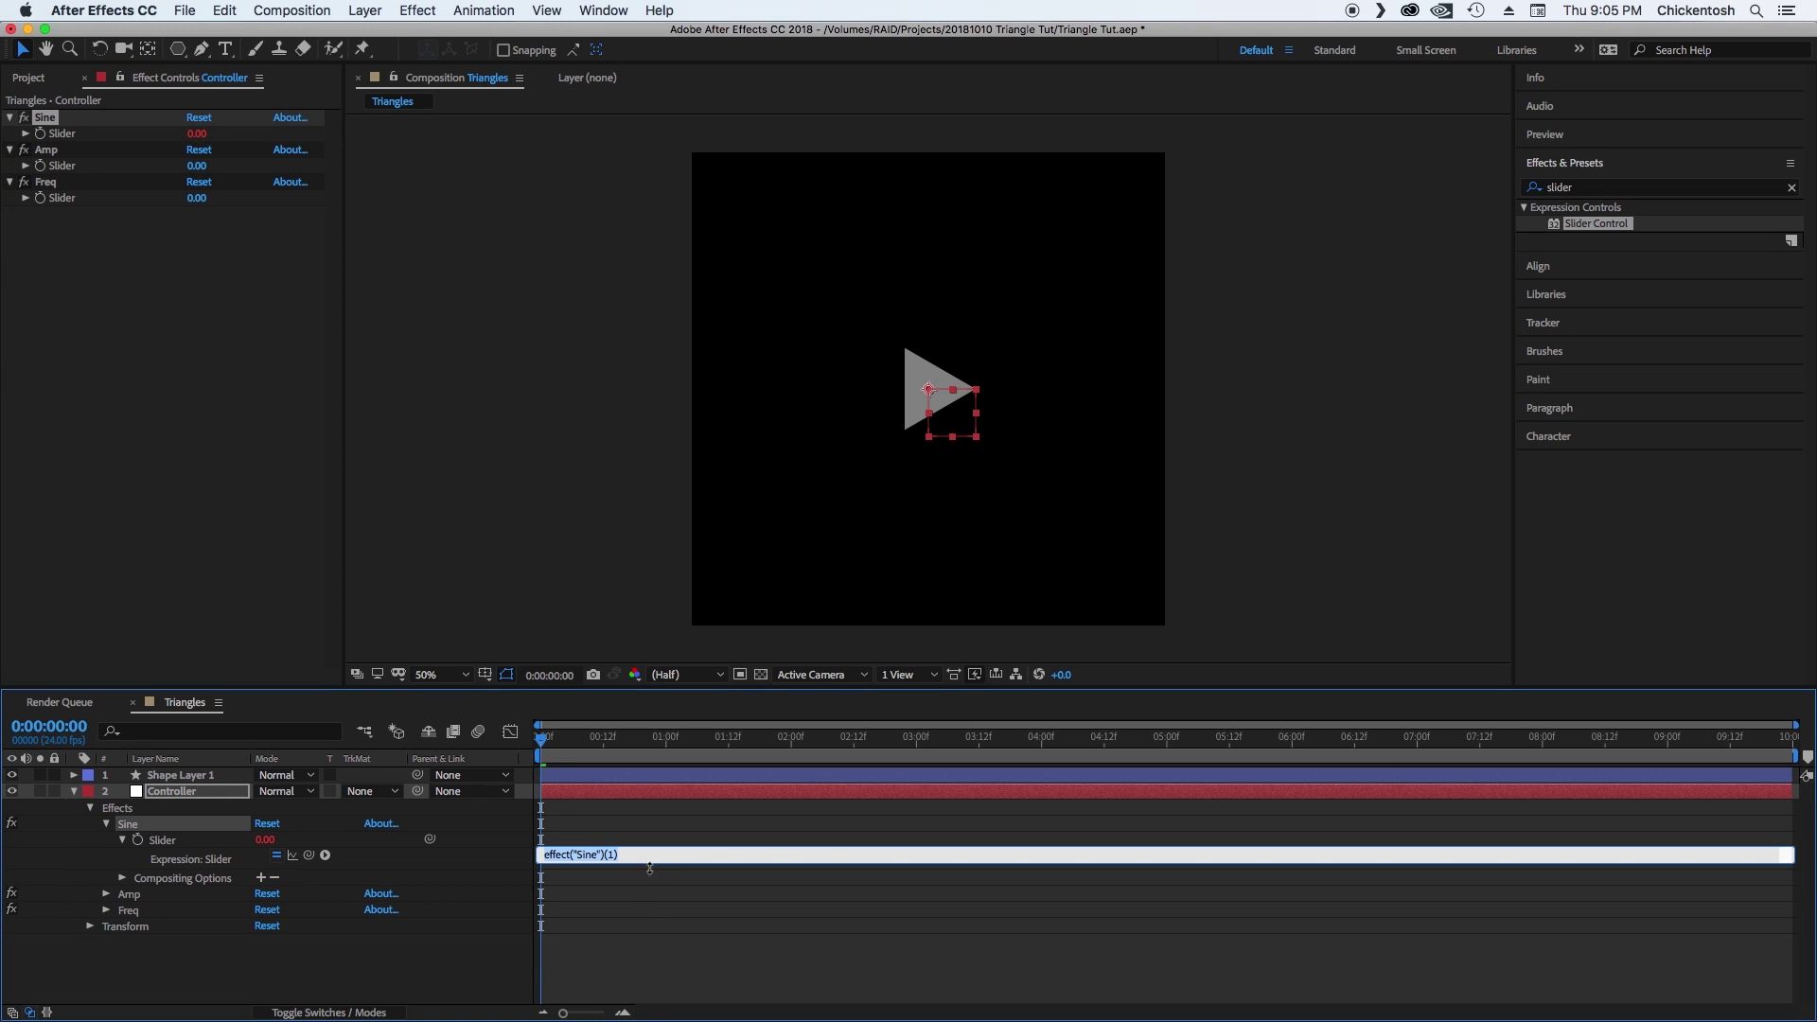
drag(649, 863, 645, 921)
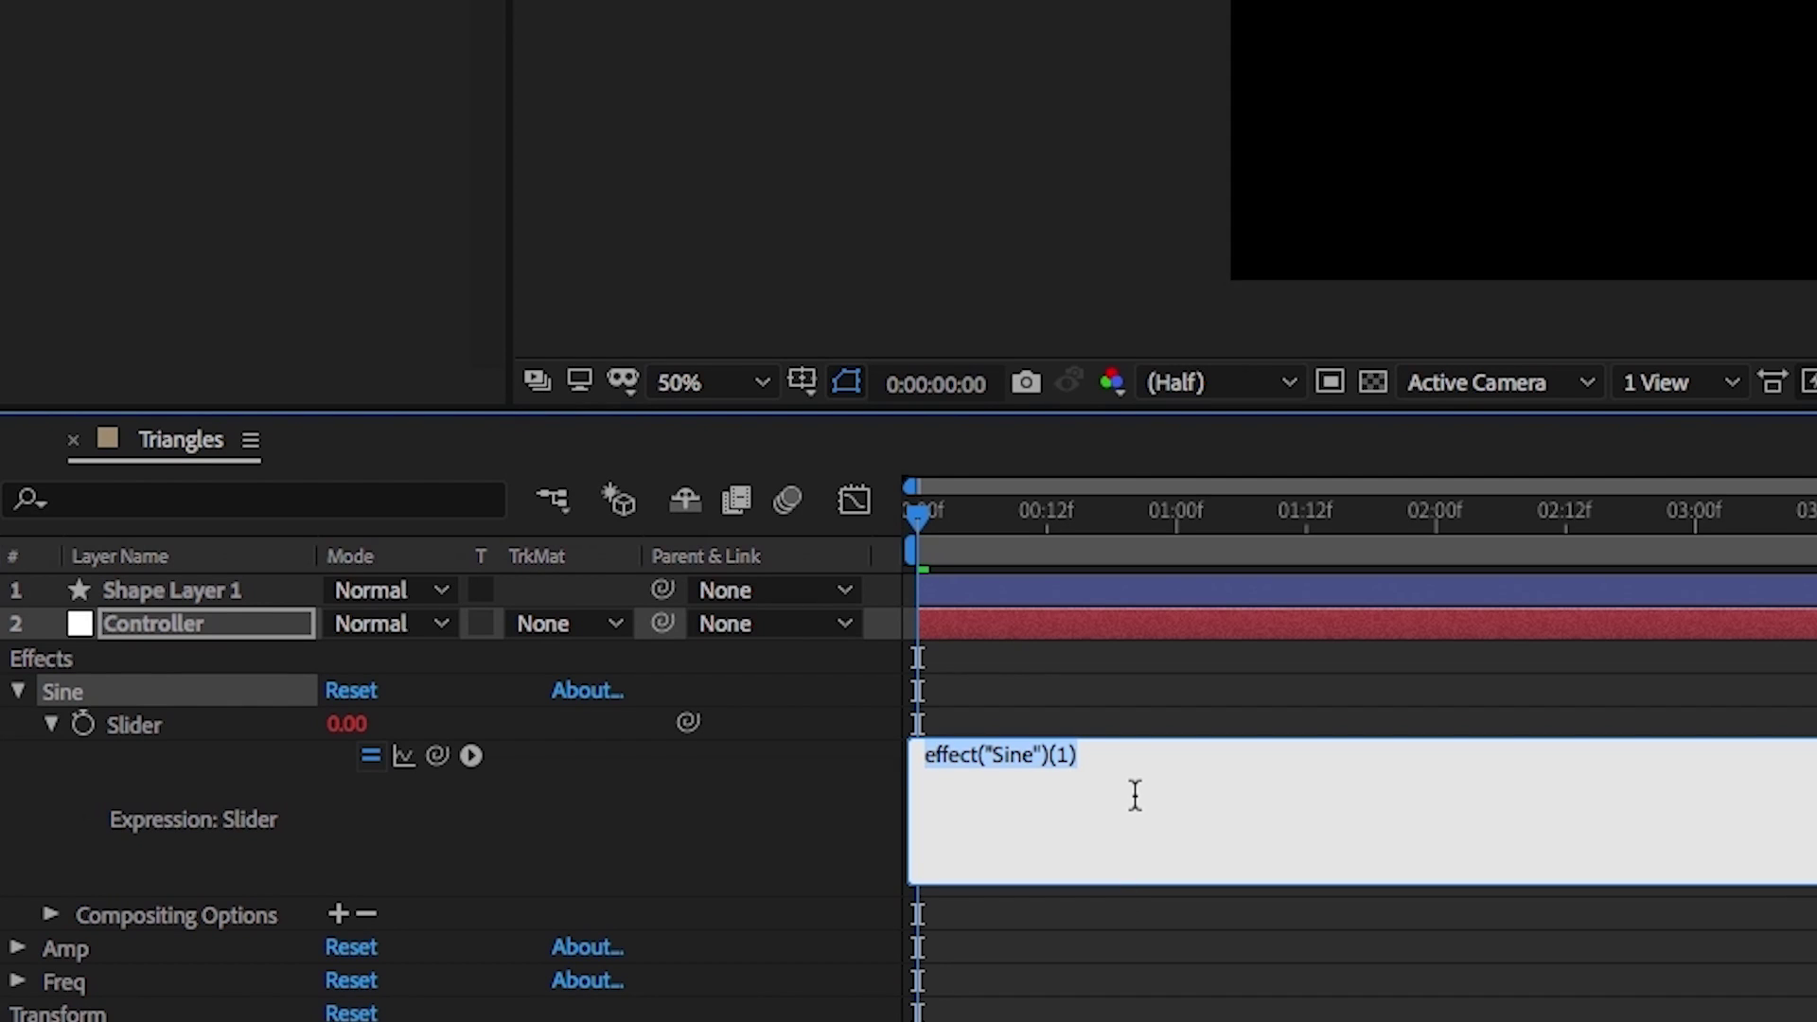
text(a)
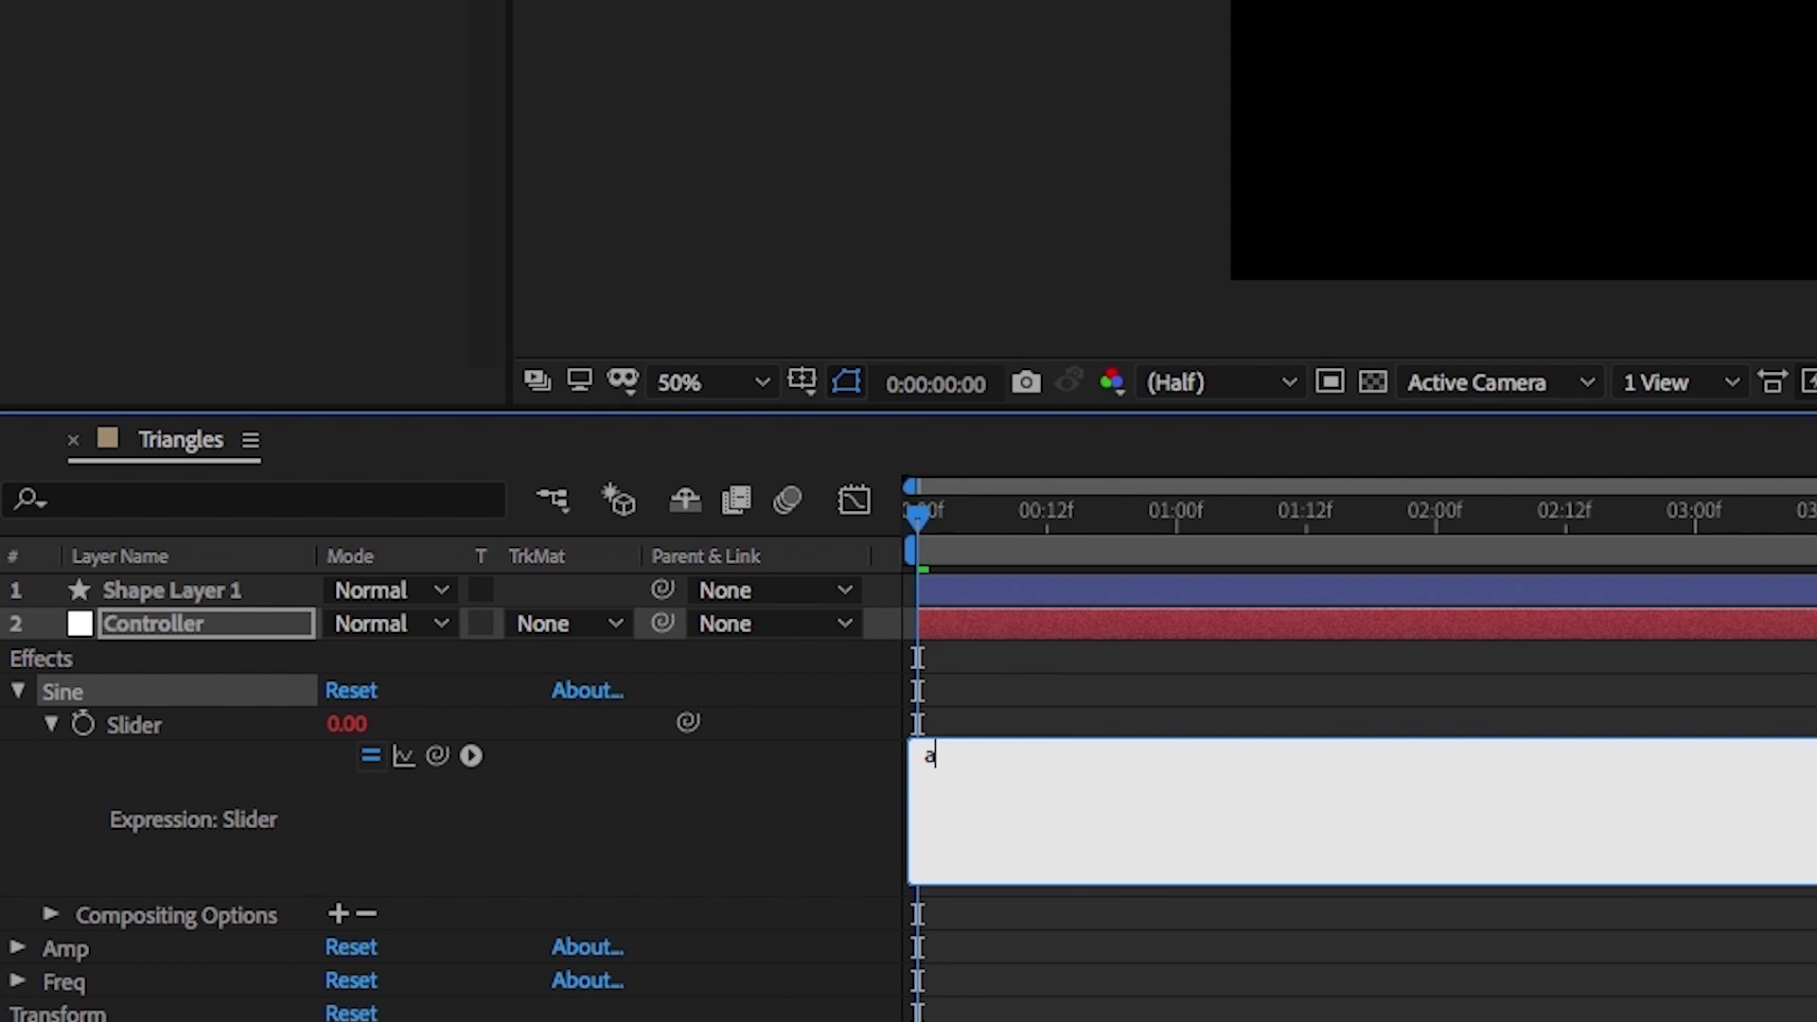
text( =)
drag(437, 756, 58, 165)
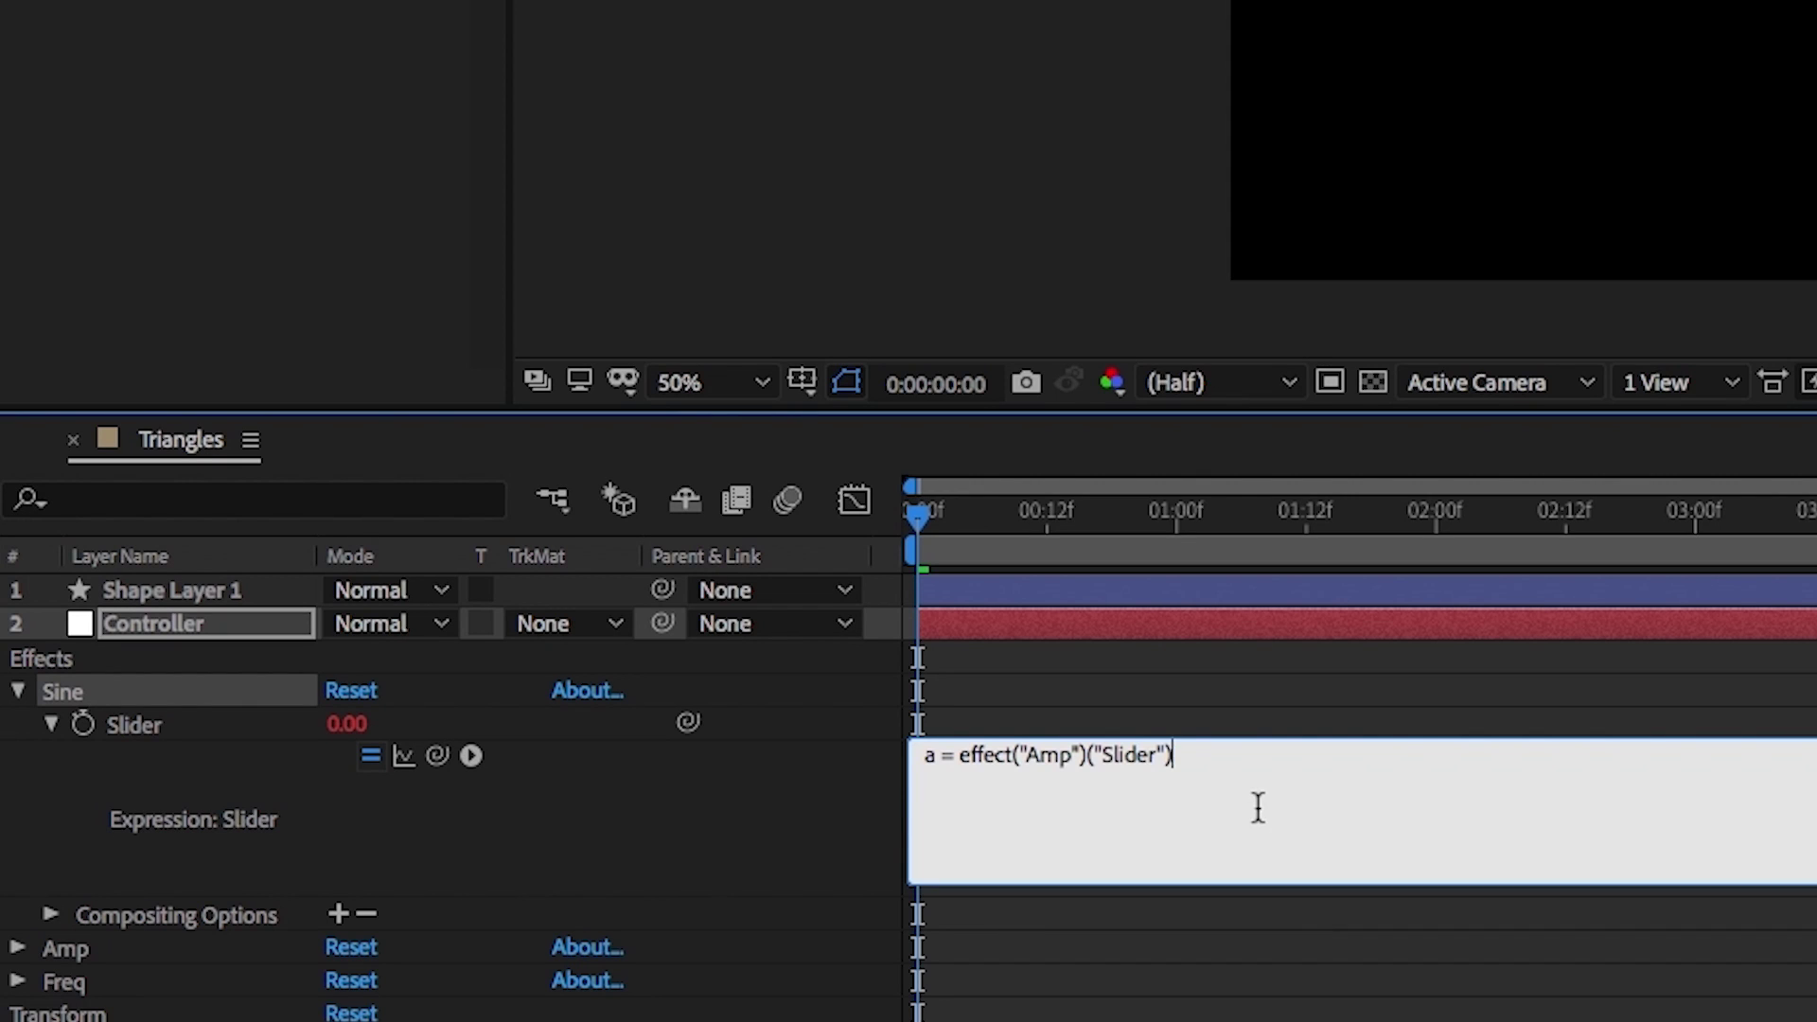
text(; f =)
drag(437, 755, 165, 198)
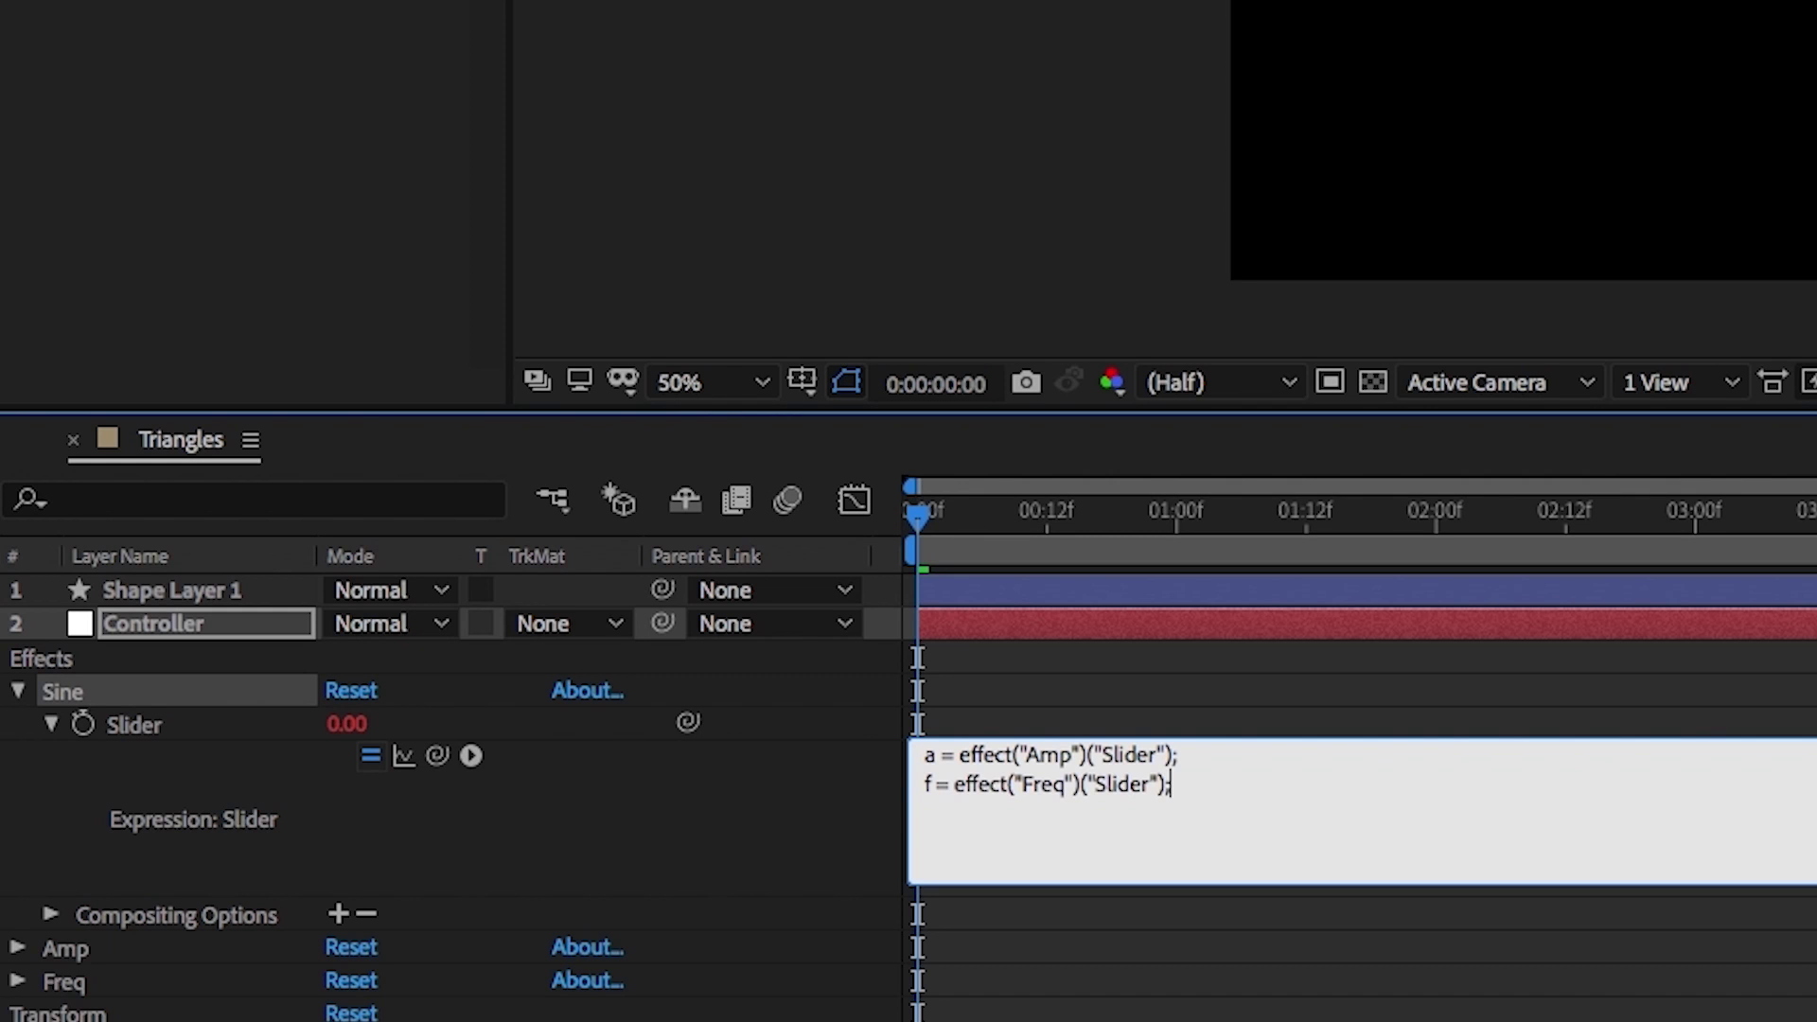
text(;)
Finish the Sine slider's expression with the line Math.sin(time*f*2*Math.PI)*a; and commit it.
key(Return)
text(Math.sin(time)
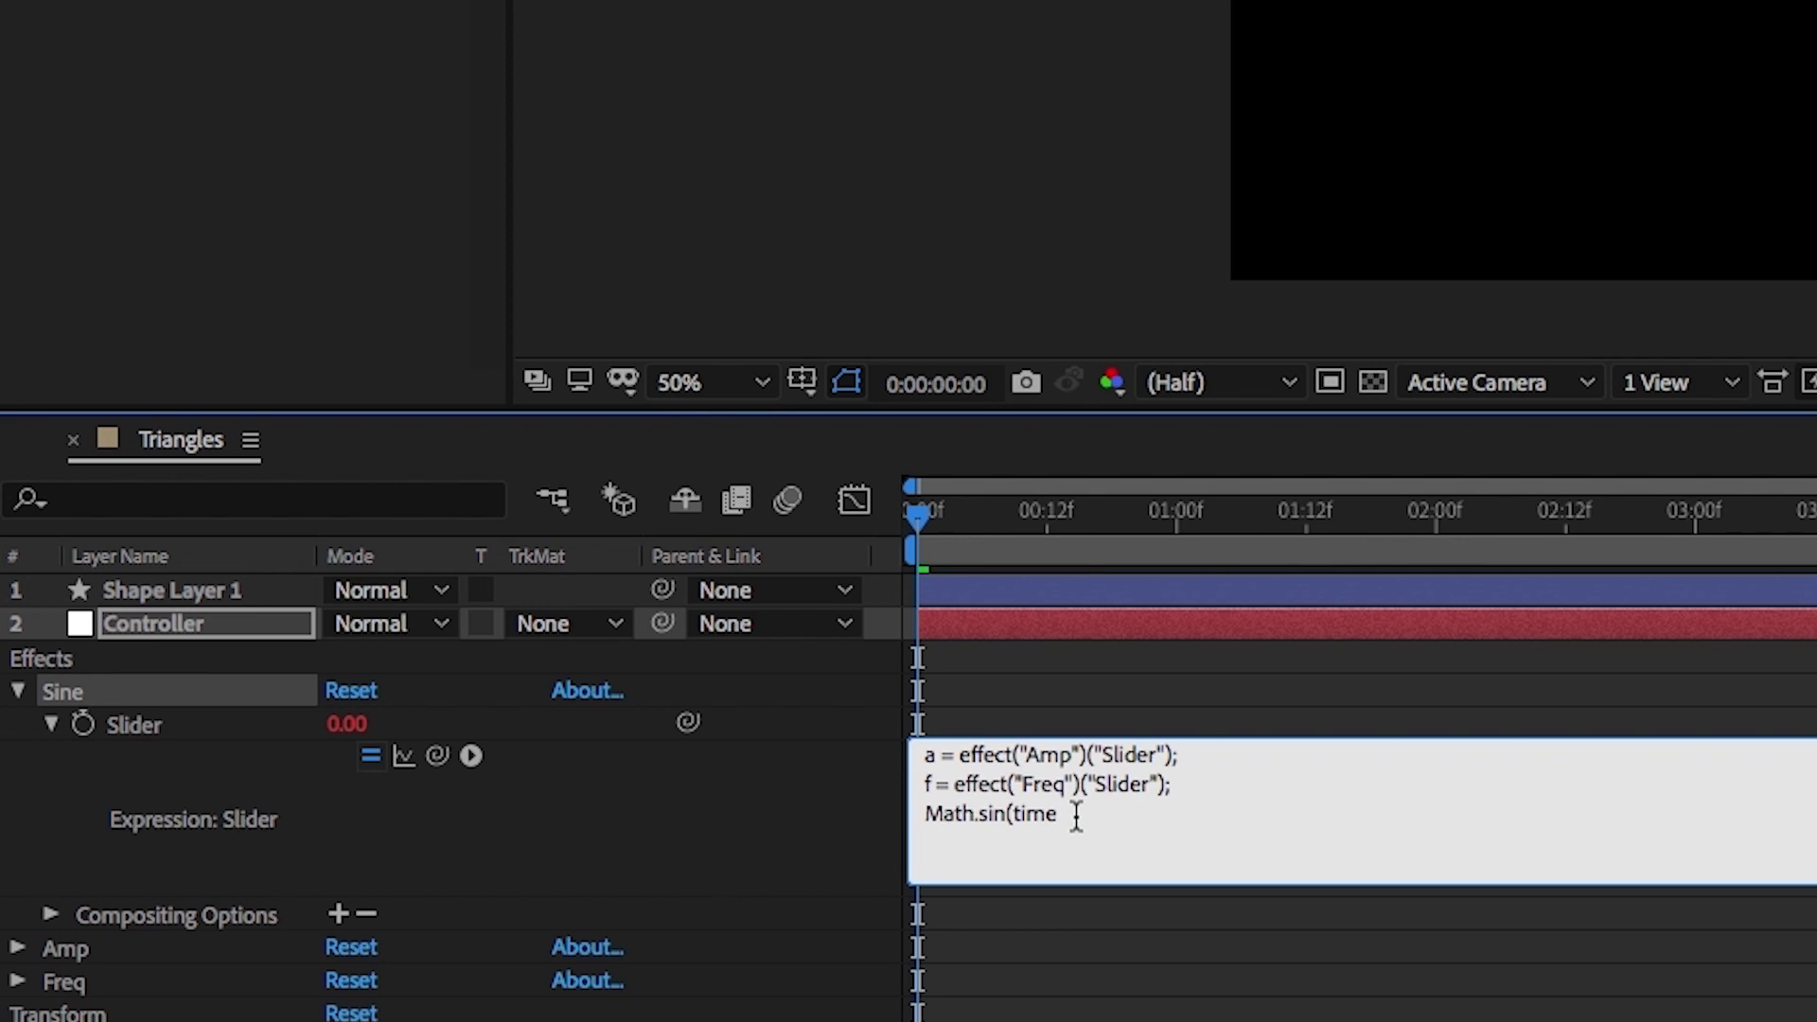
text(*f*2*Math.PI))
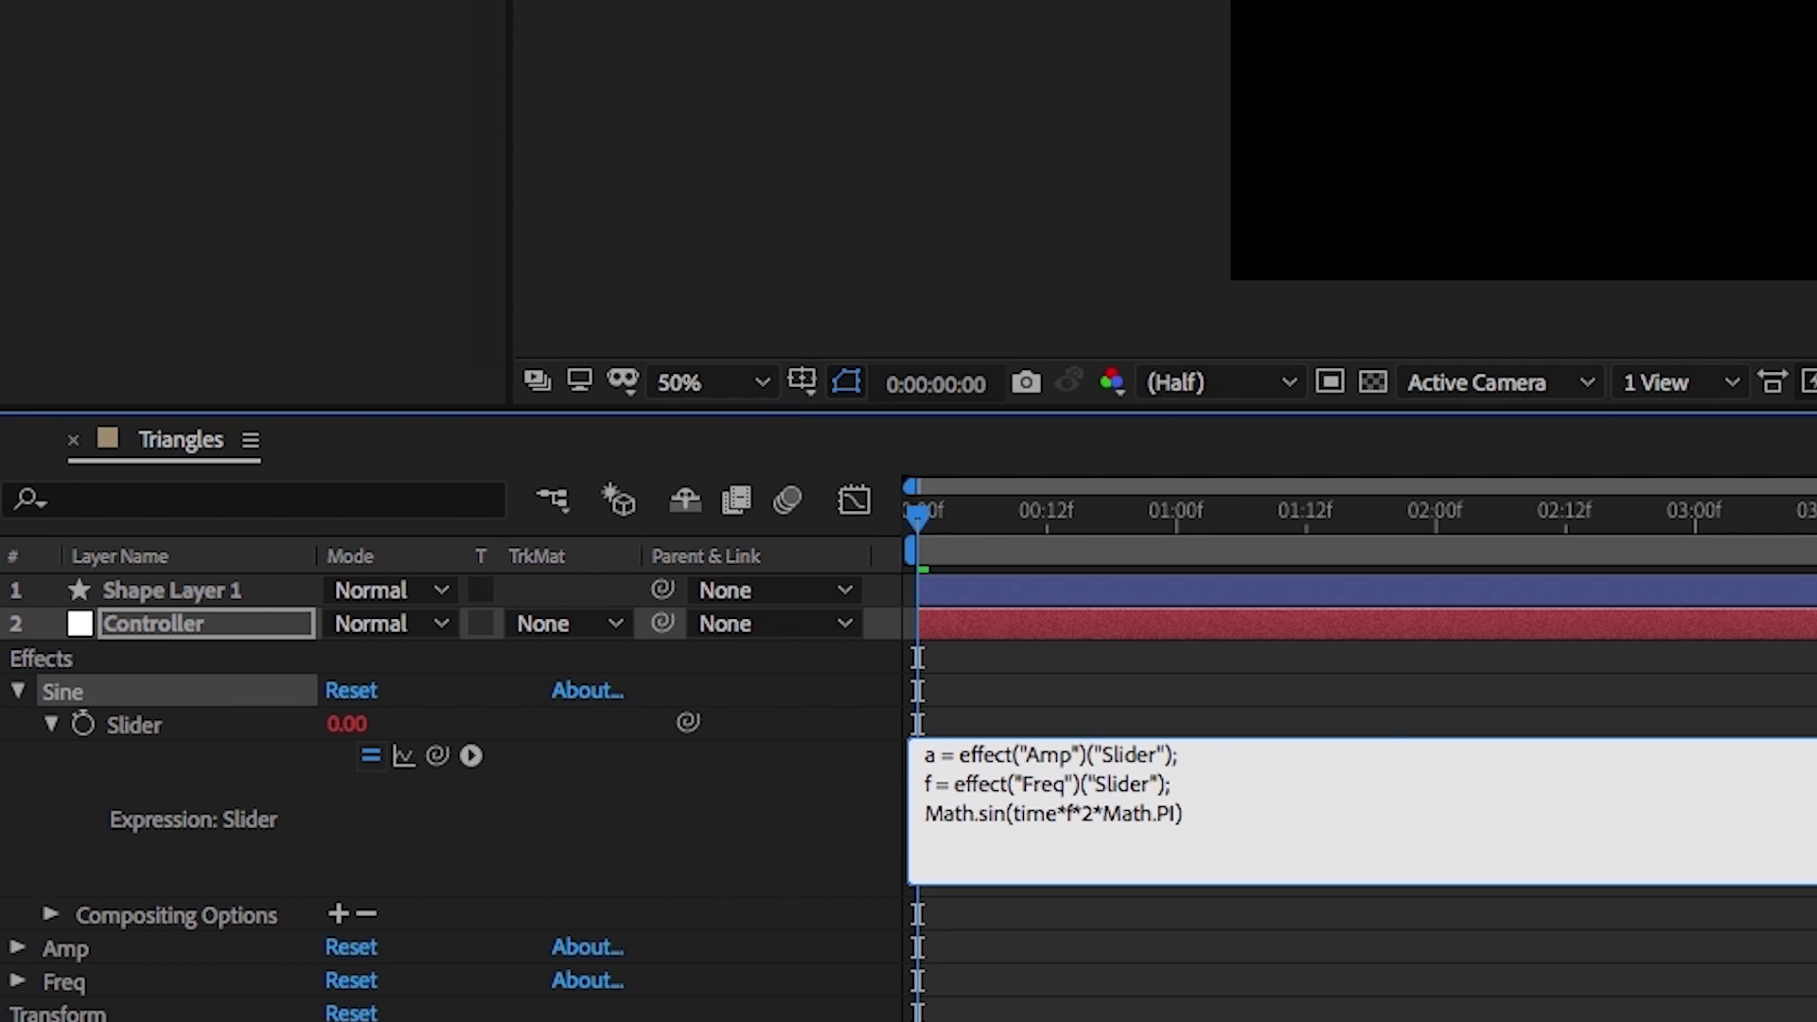
text(*a;)
key(KP_Enter)
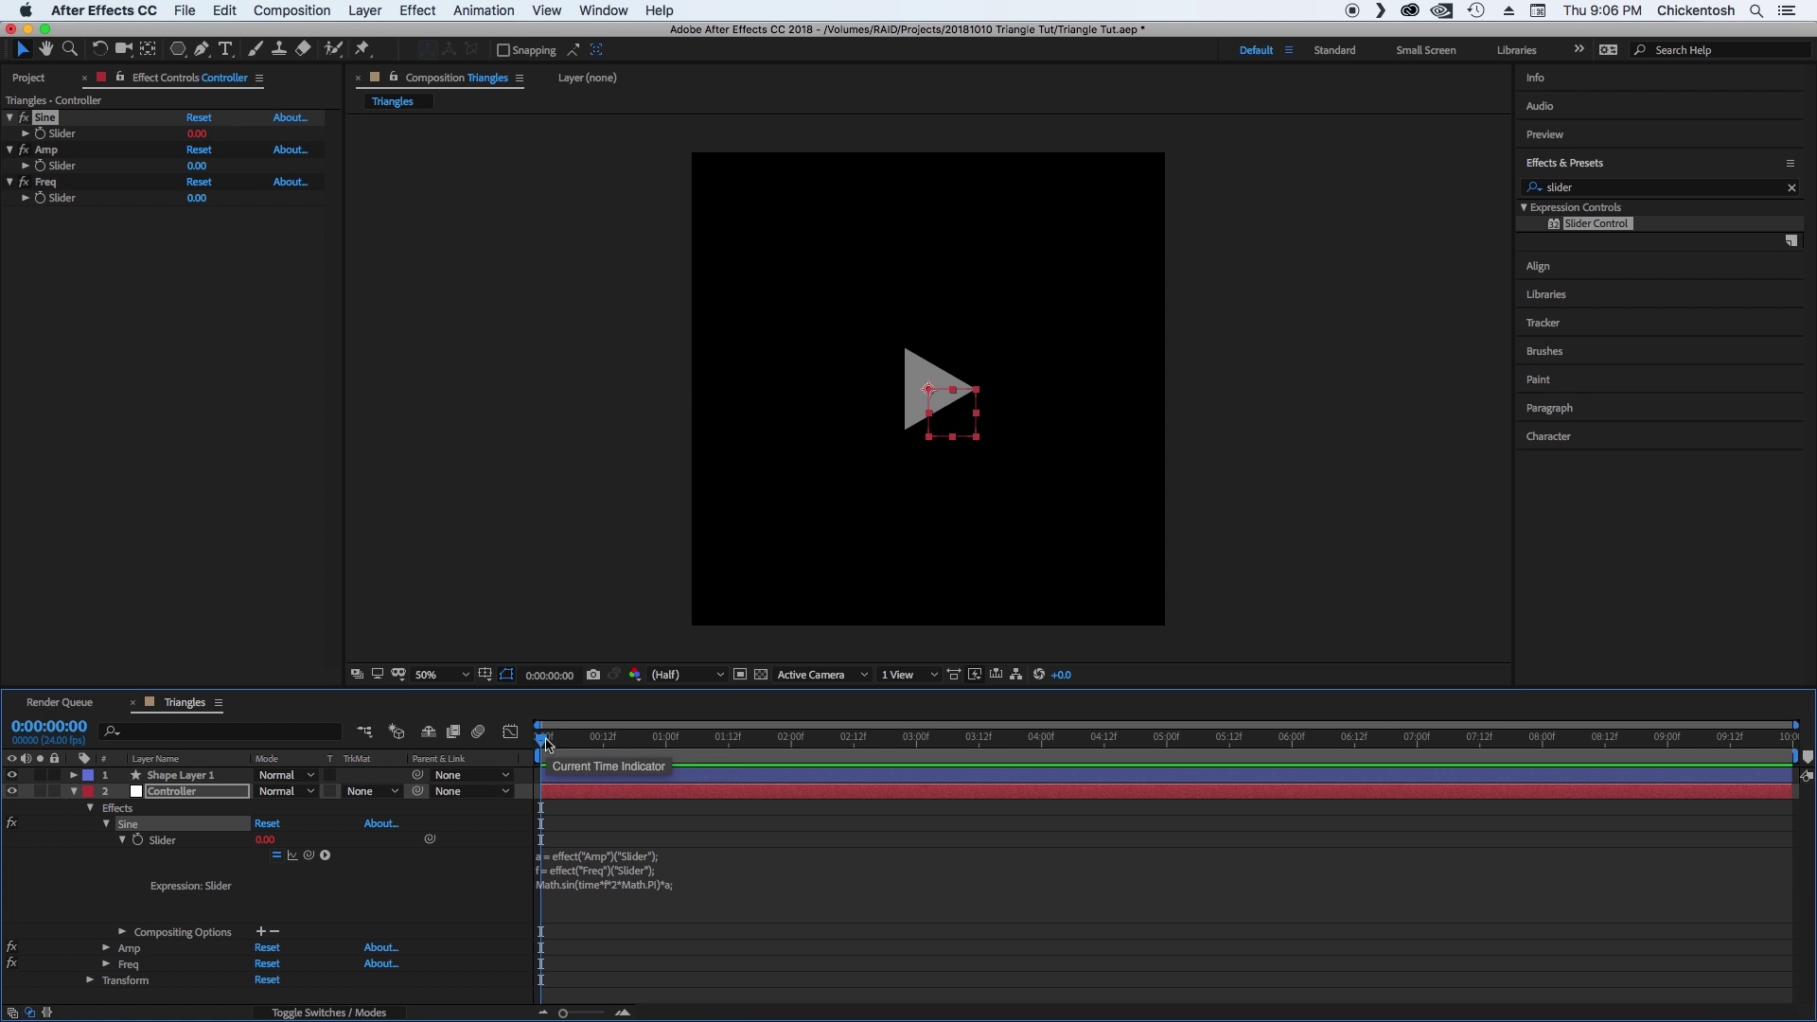
Set the Controller's Amp slider to 100 and its Freq slider to 1.
click(561, 738)
mouse_move(564, 748)
mouse_down()
mouse_move(590, 747)
mouse_move(497, 755)
mouse_move(535, 768)
mouse_up()
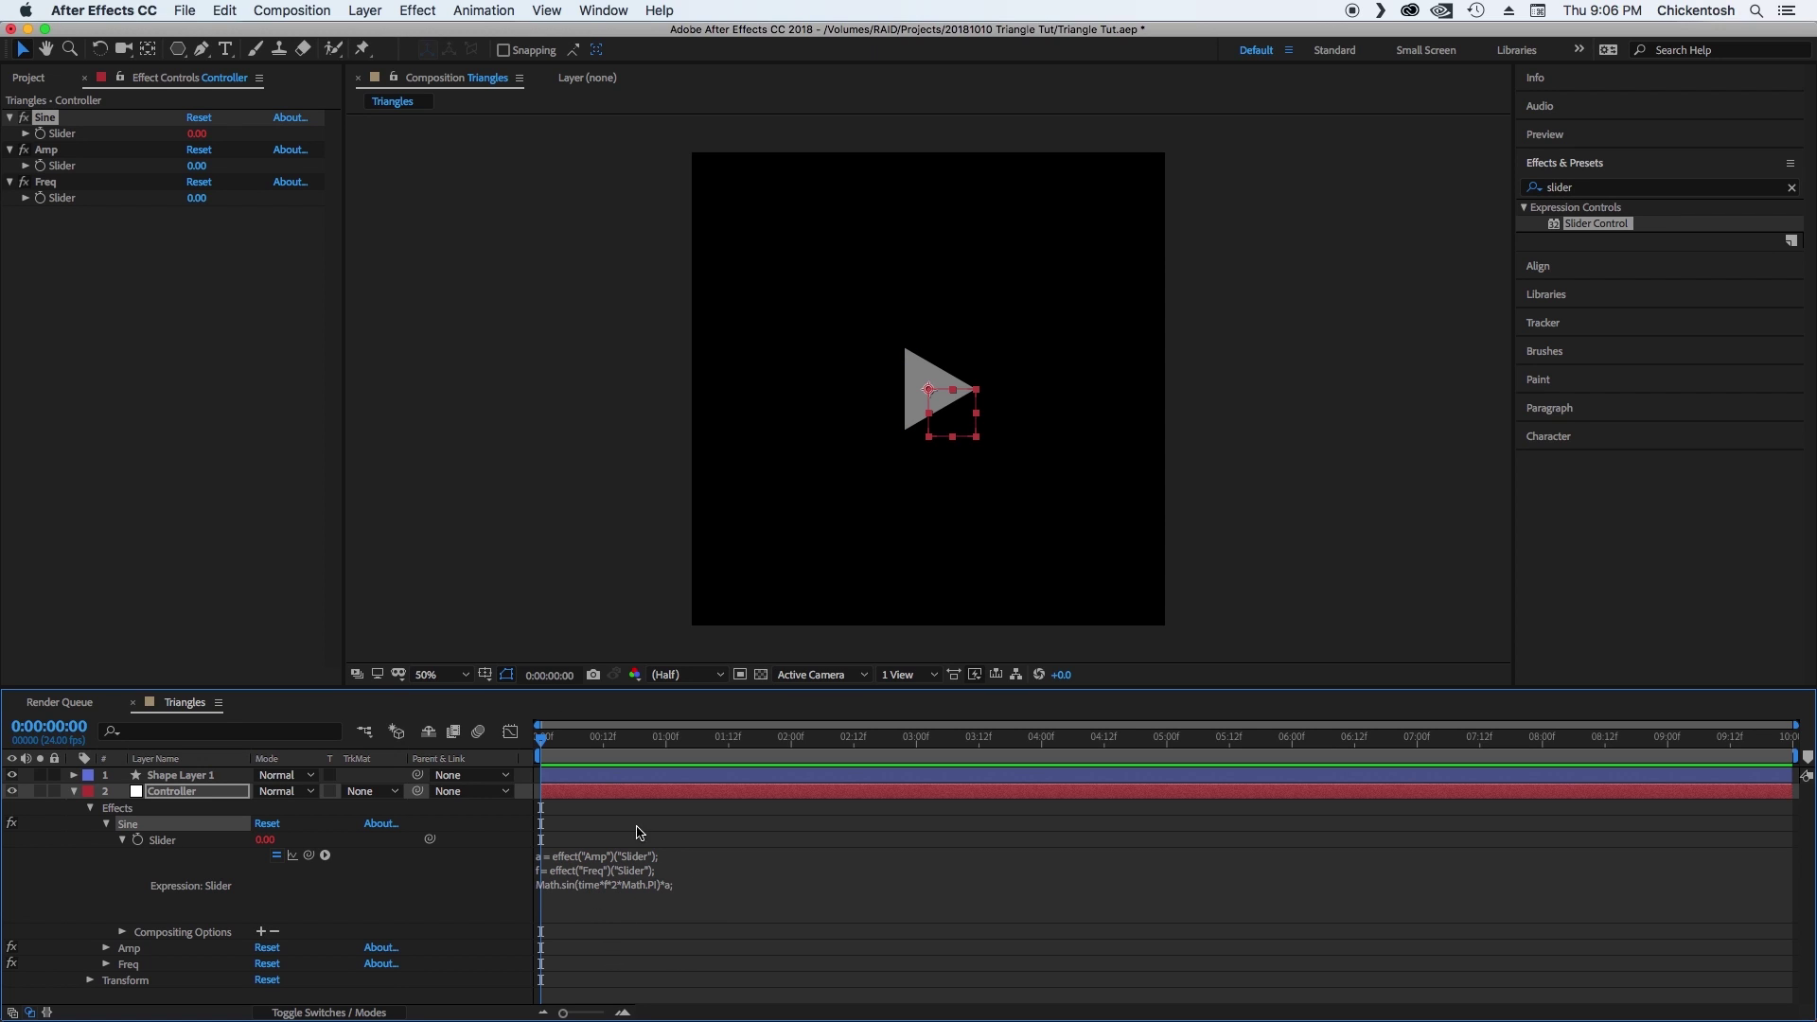
click(196, 167)
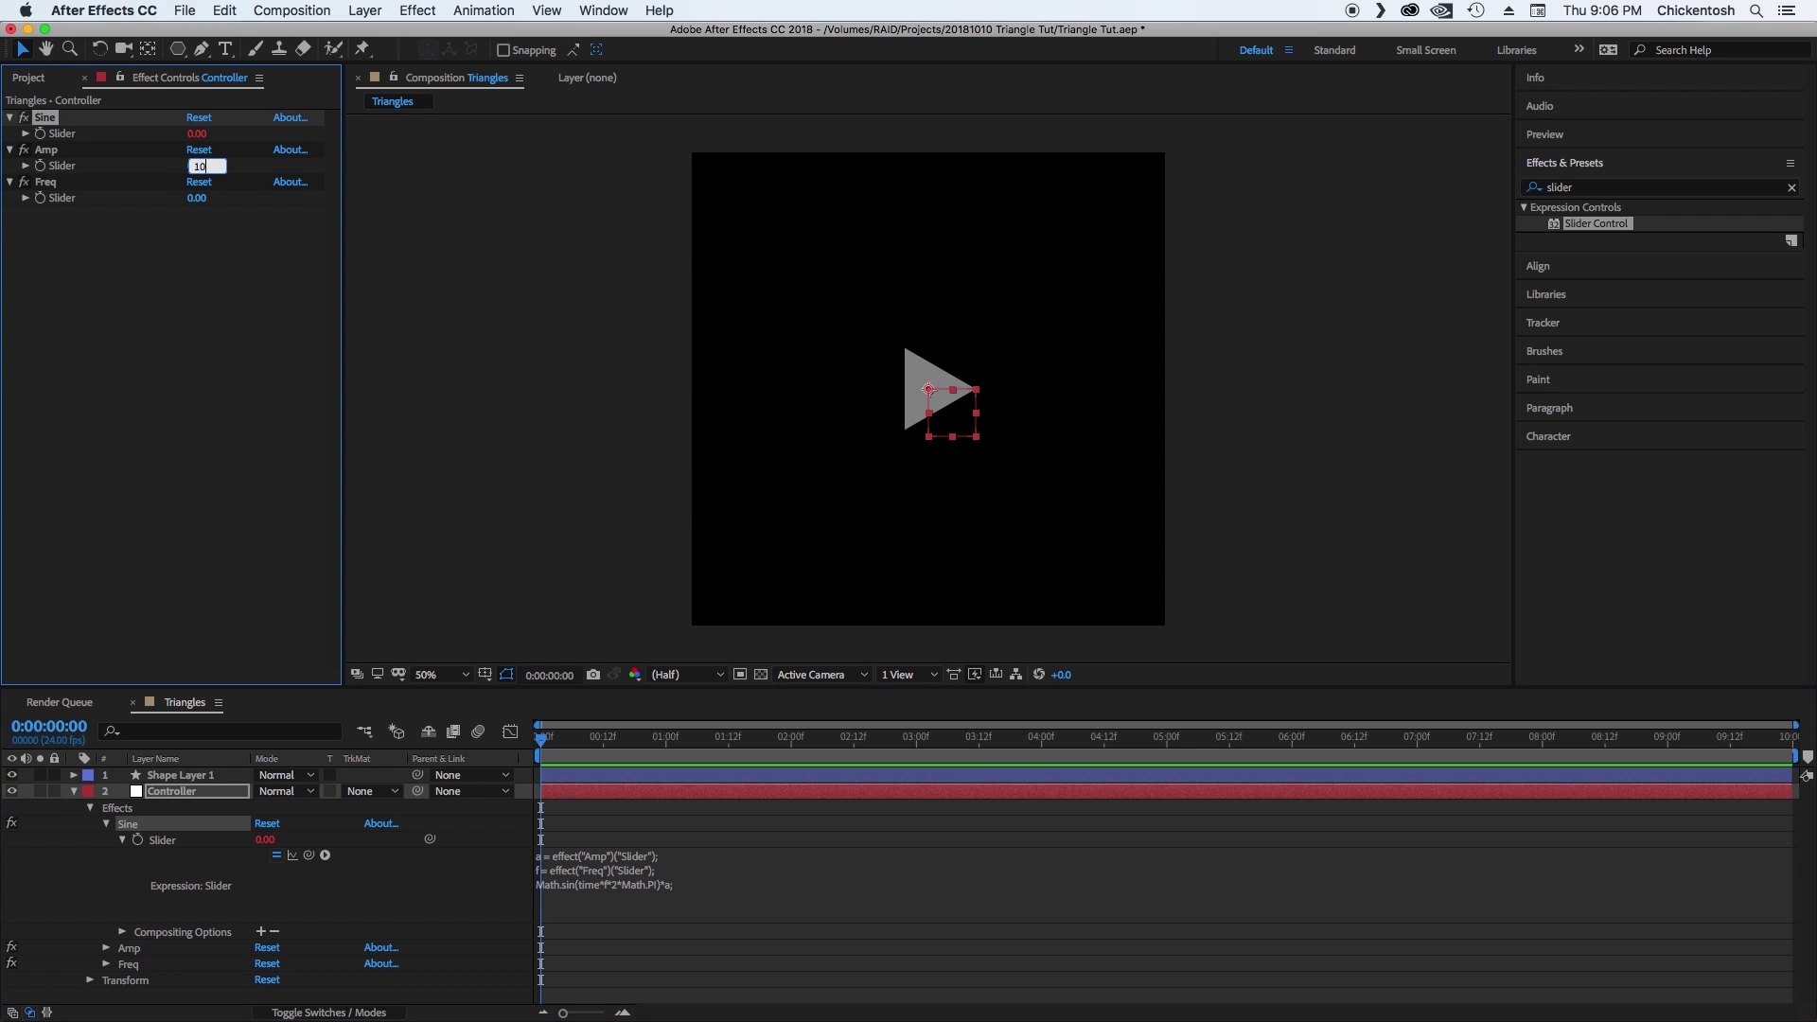
click(203, 344)
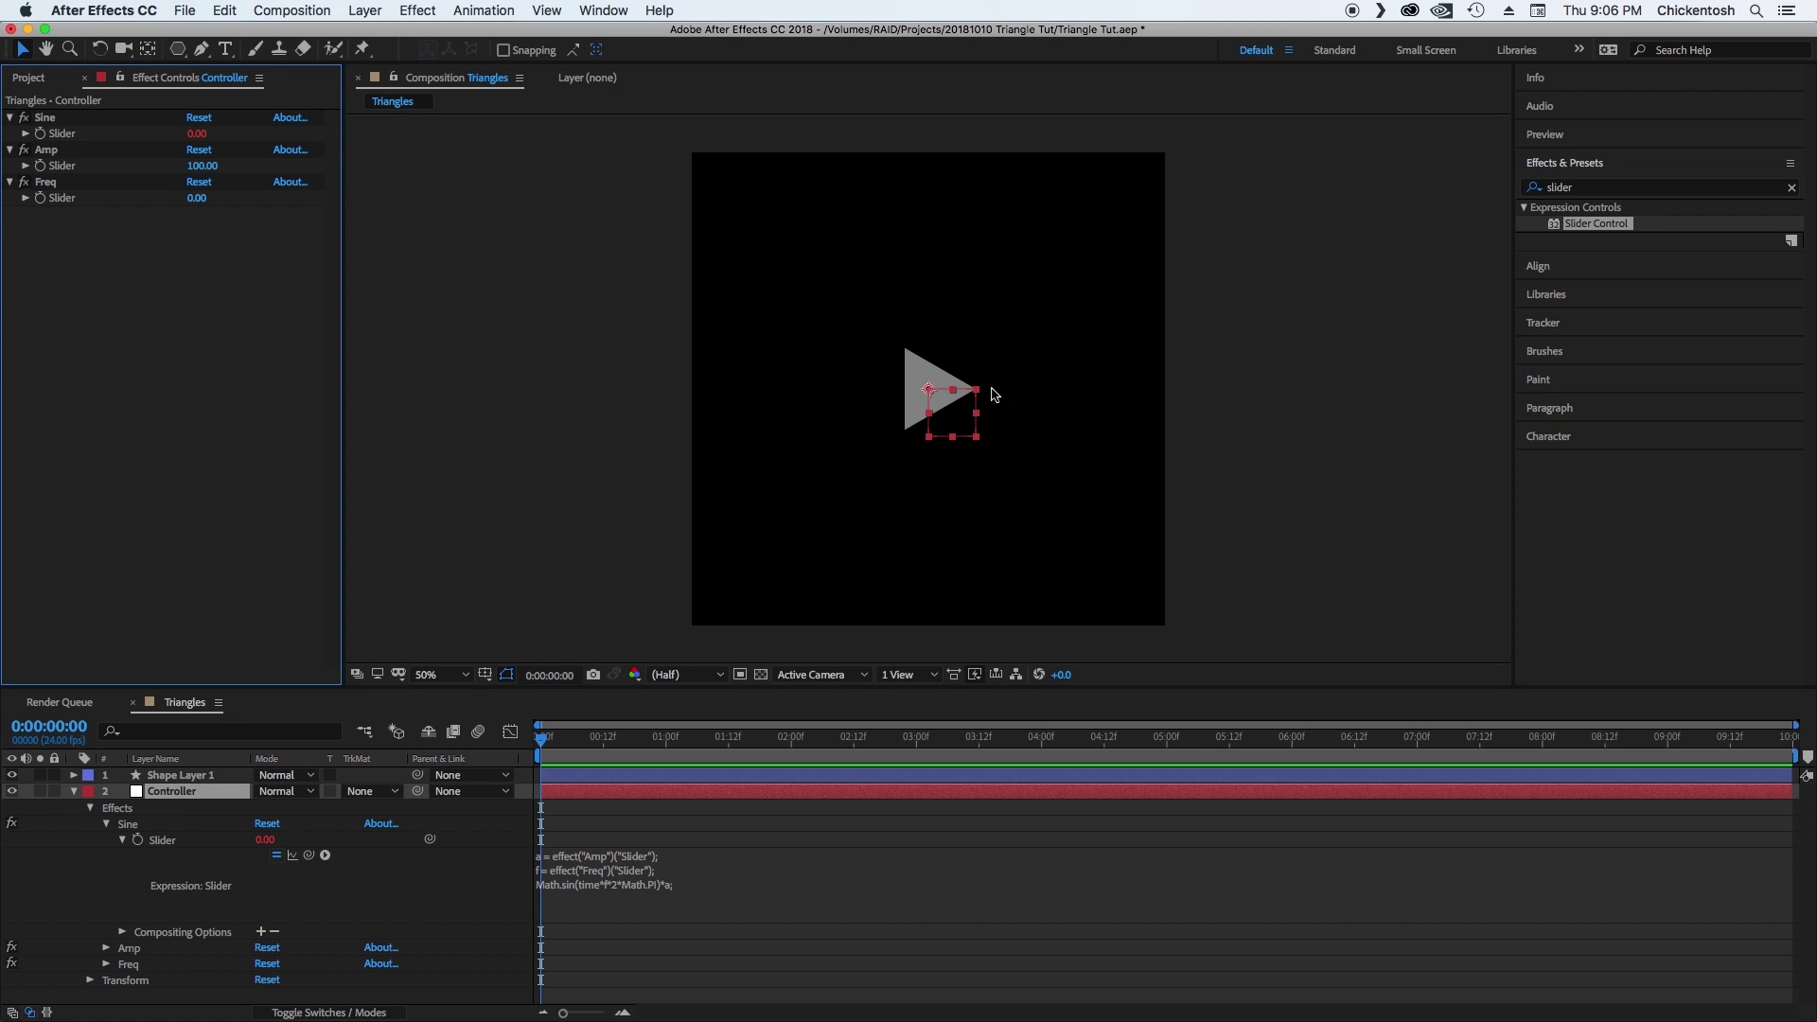
click(196, 199)
click(633, 823)
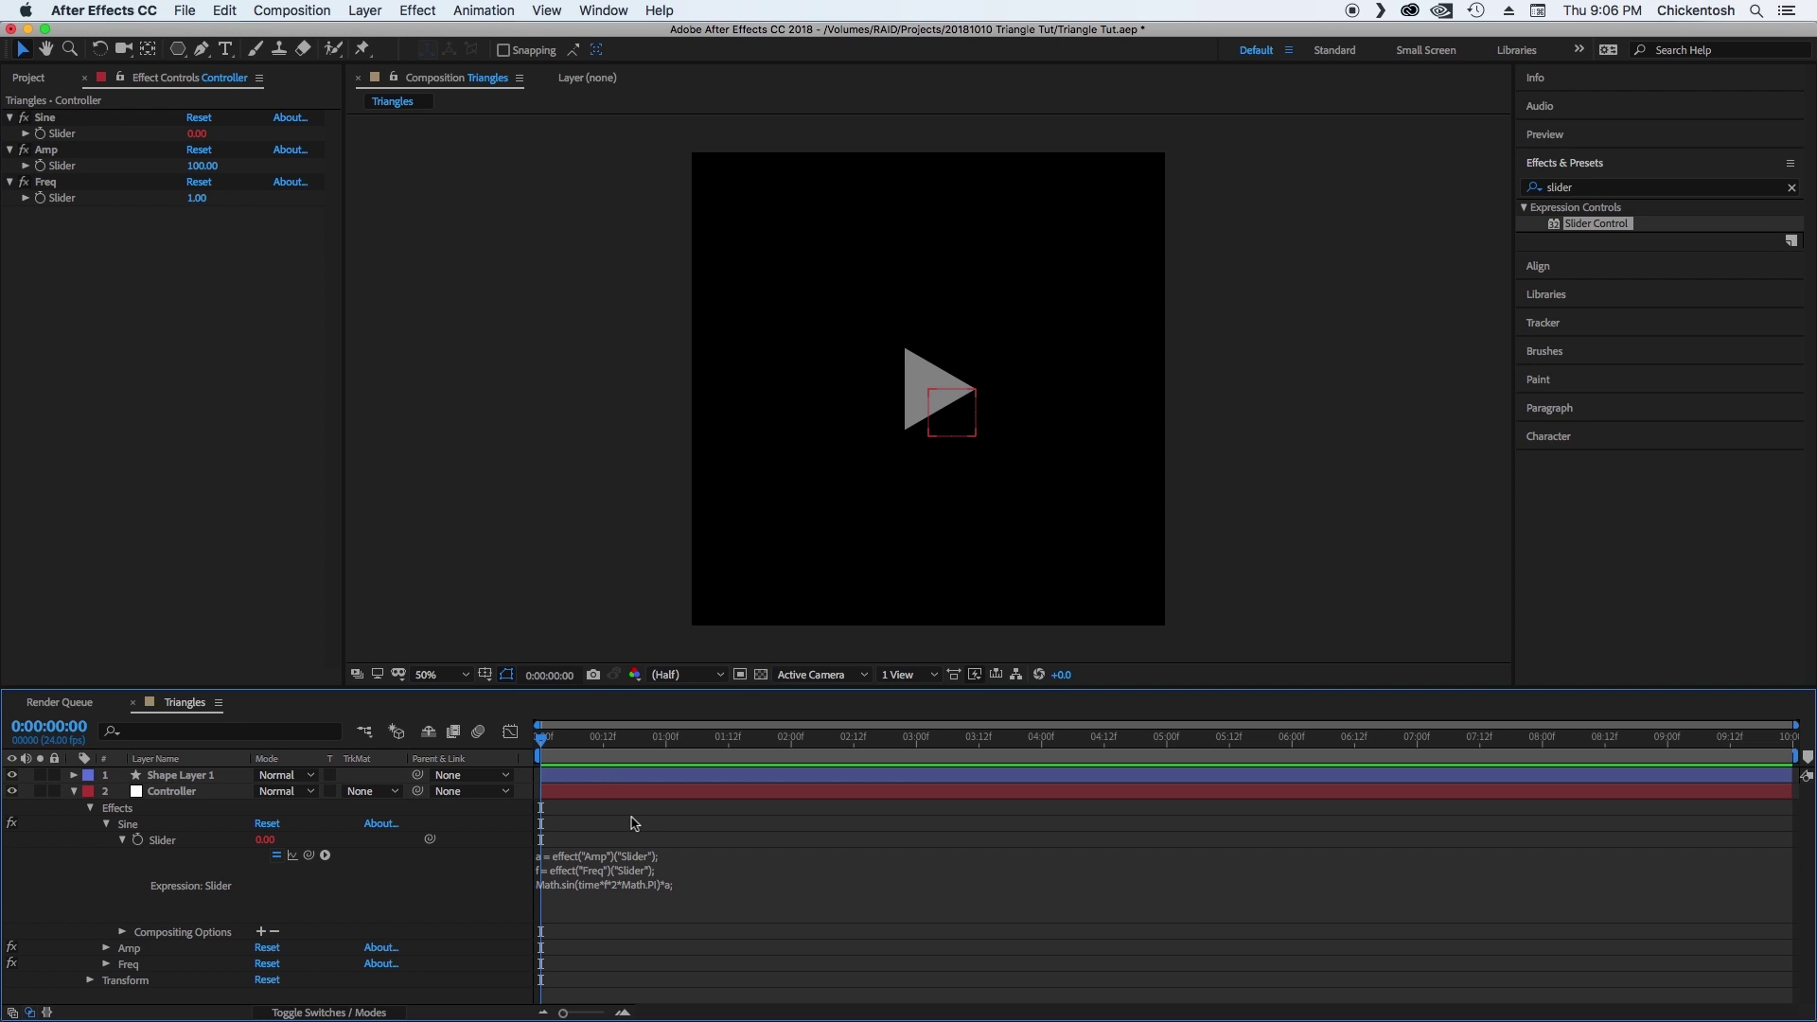
Scrub through the first second of the timeline to check how the Sine slider's value changes, and return to the start.
mouse_move(577, 736)
mouse_down()
mouse_move(670, 736)
mouse_move(540, 736)
mouse_up()
mouse_move(544, 745)
mouse_down()
mouse_move(663, 755)
mouse_move(574, 757)
mouse_up()
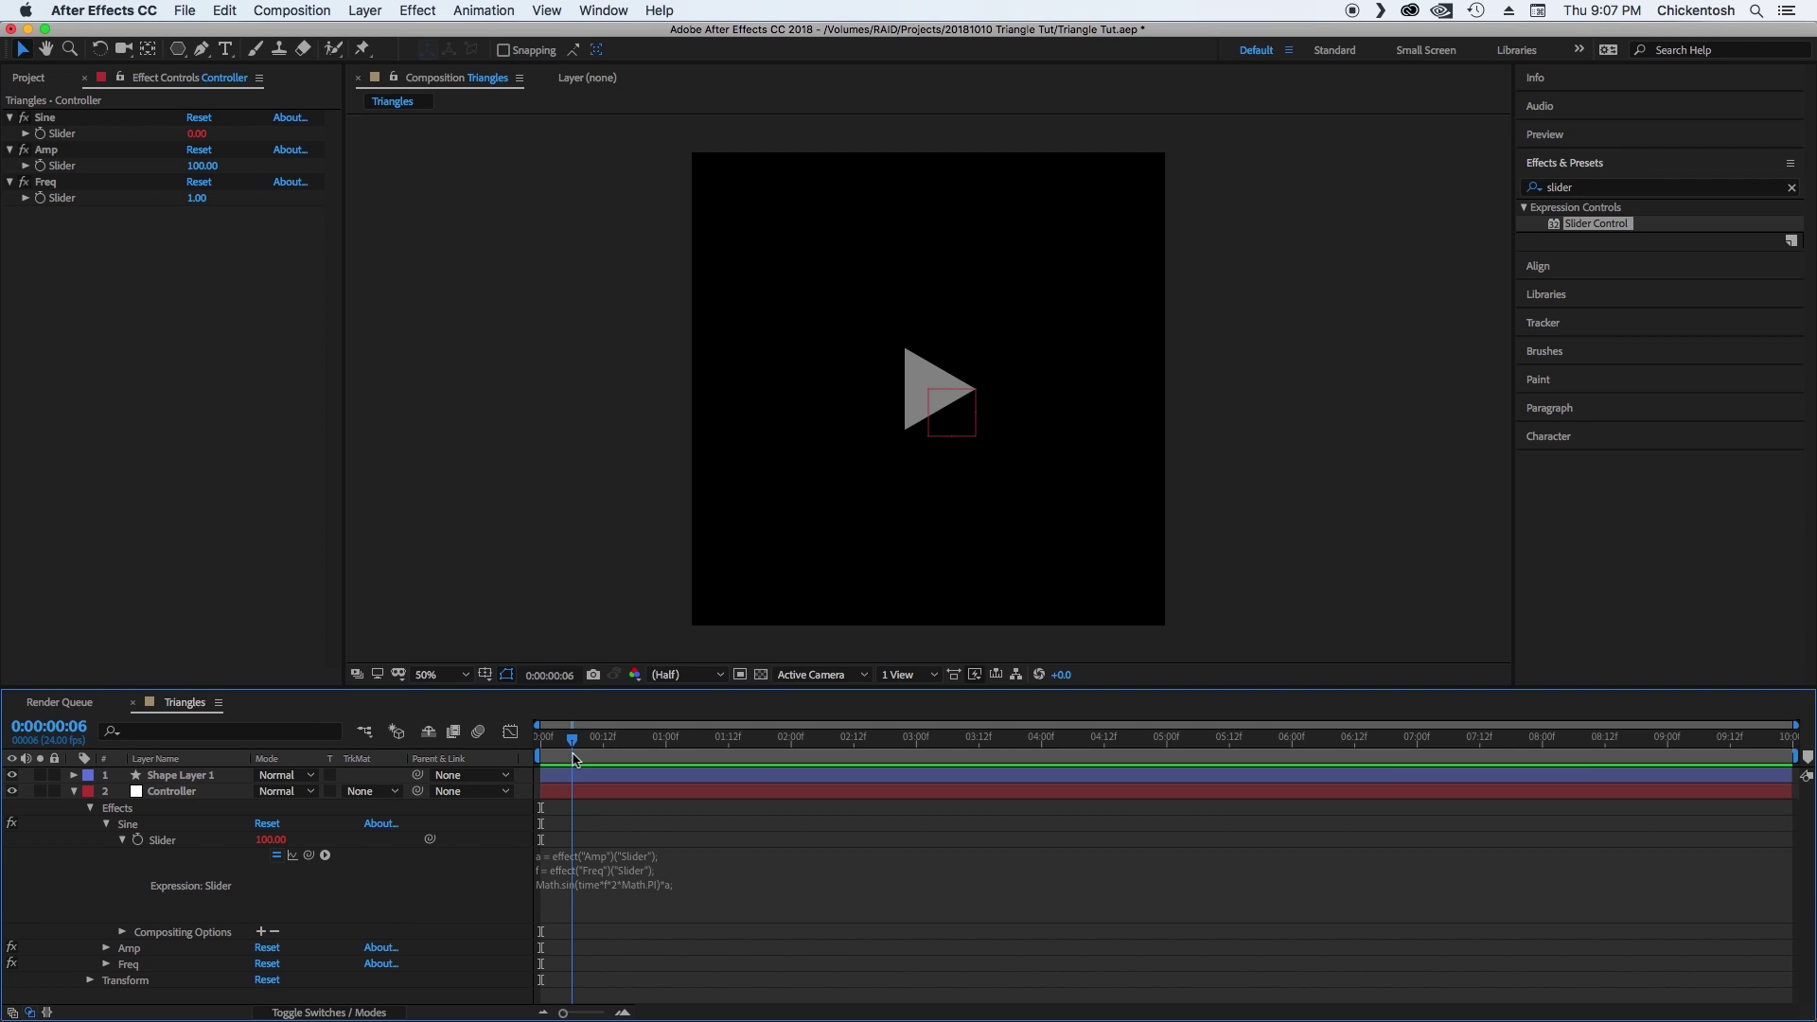
drag(574, 758, 639, 764)
drag(638, 765, 502, 807)
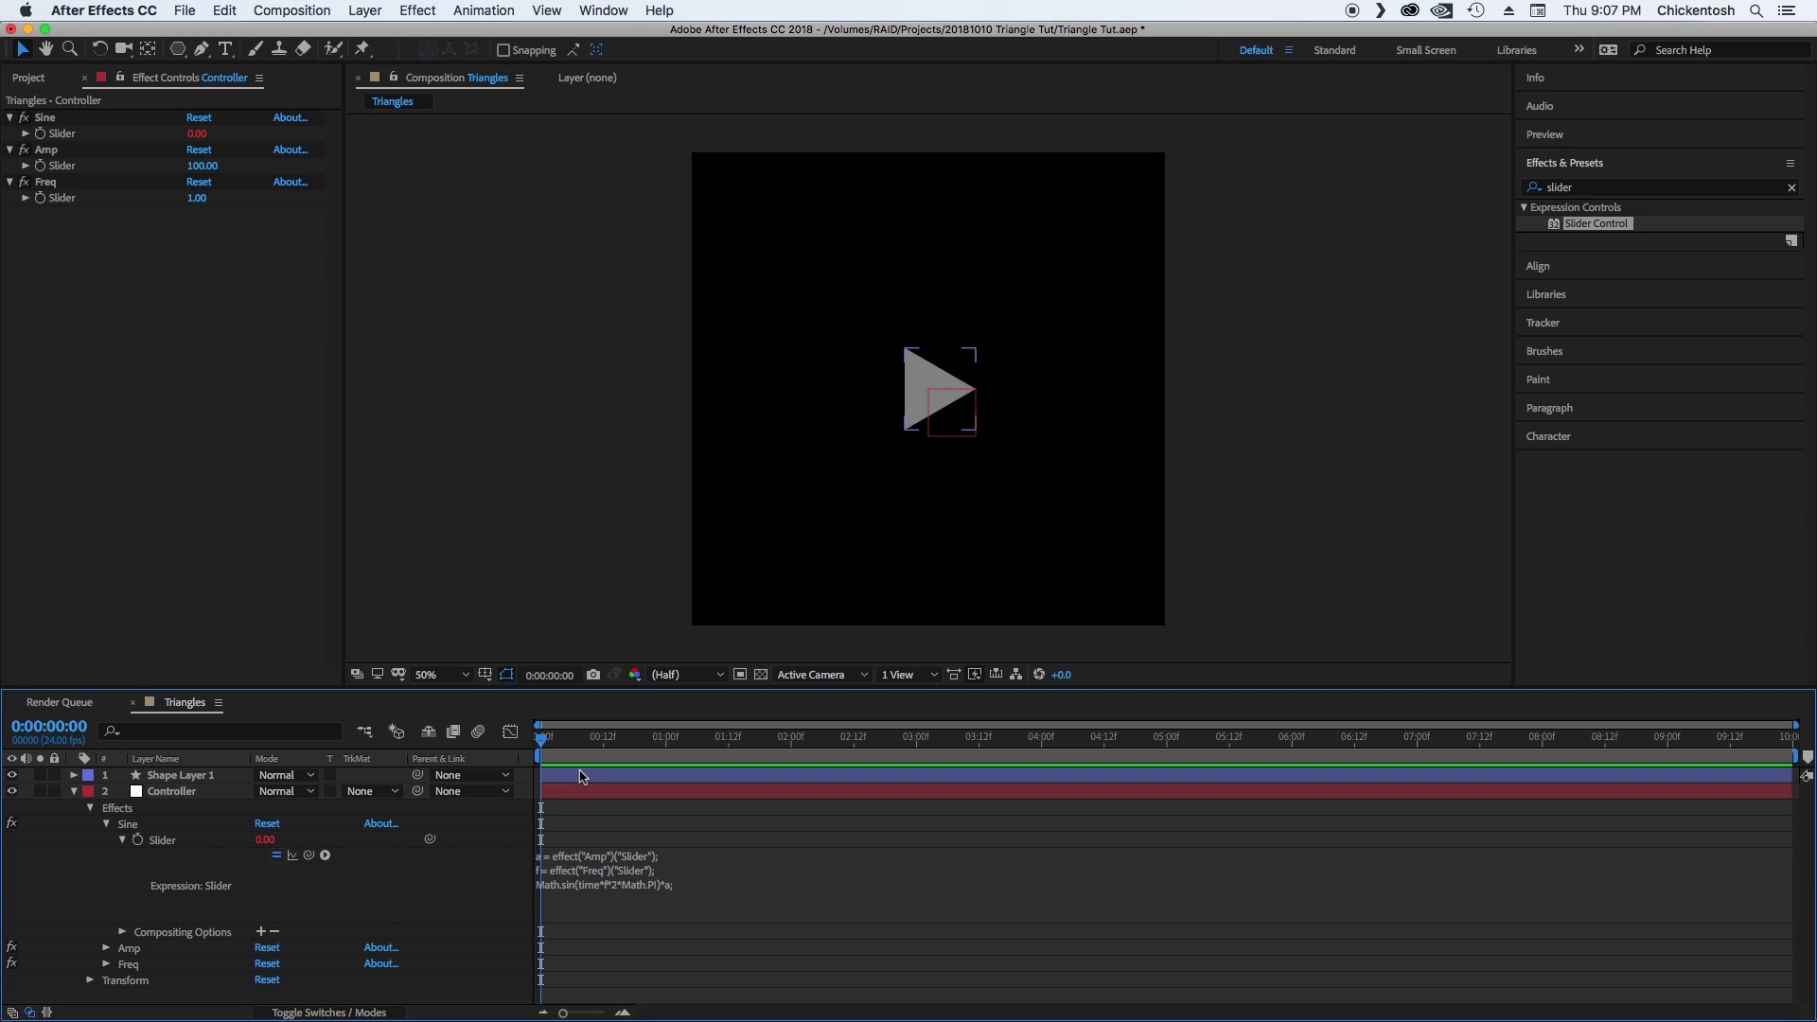
click(186, 252)
Multiply the Freq slider reference by .01 in the f line of the Sine expression.
click(587, 878)
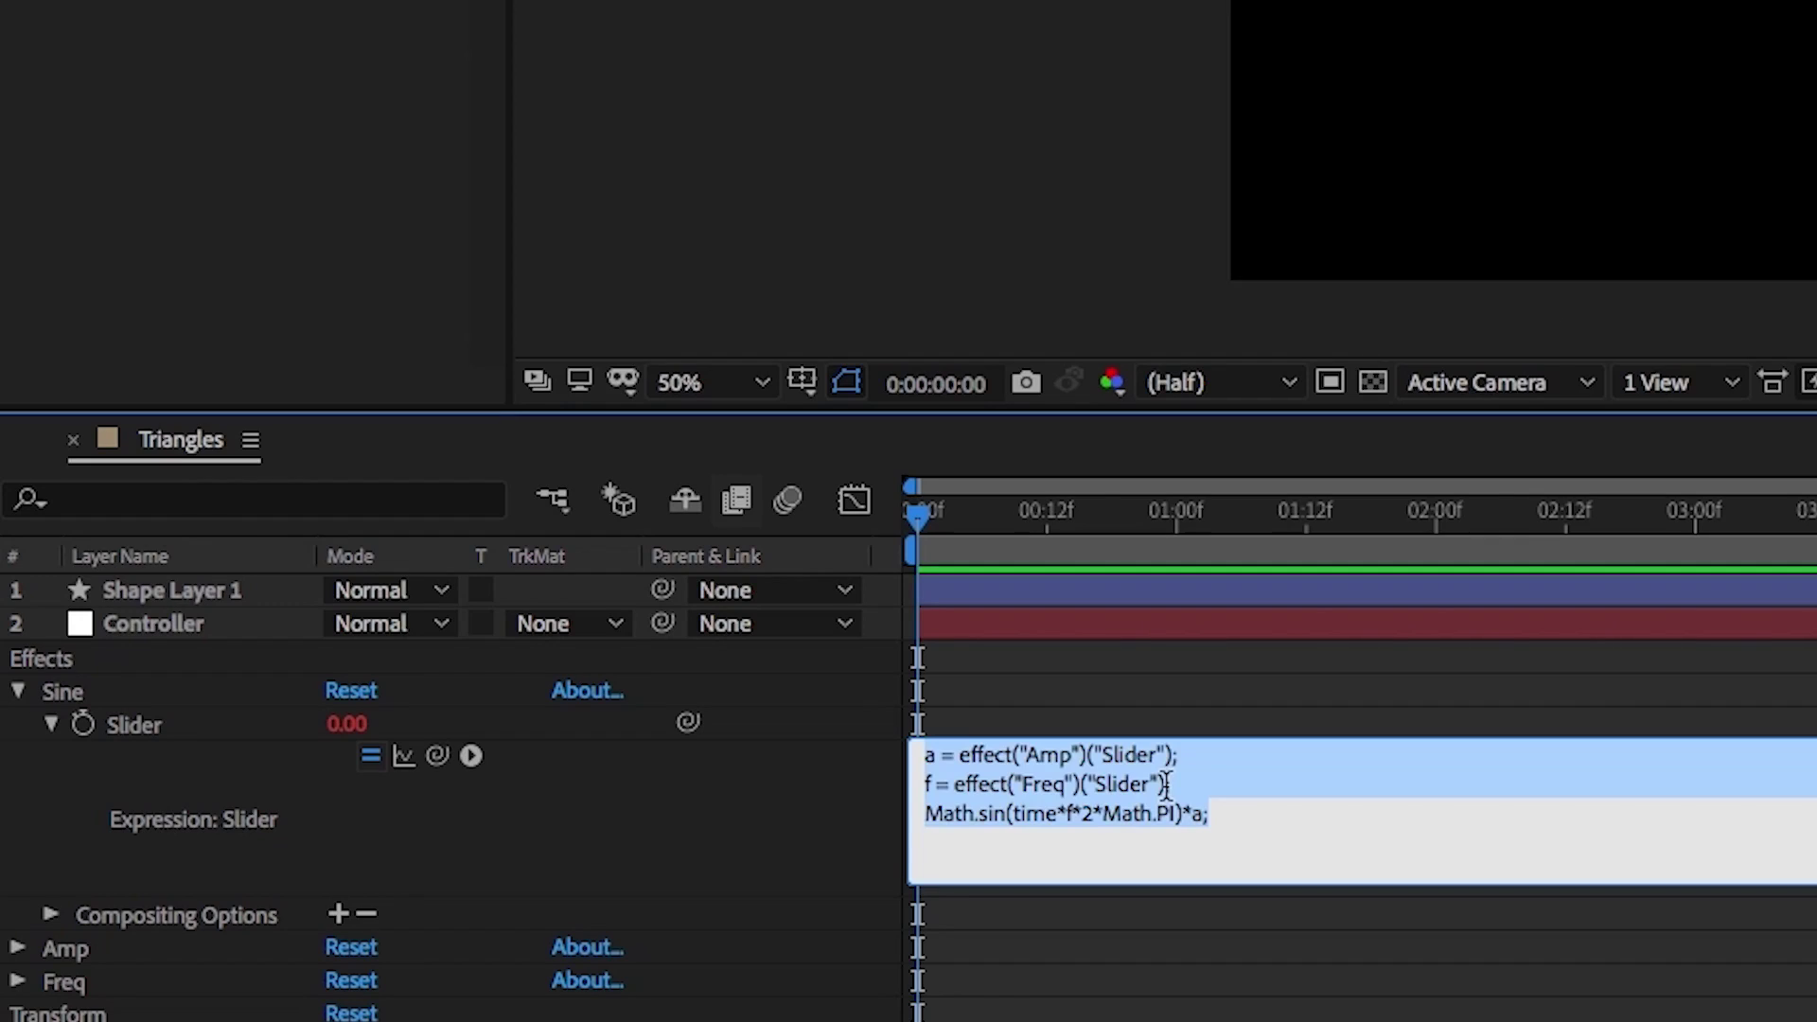
click(660, 869)
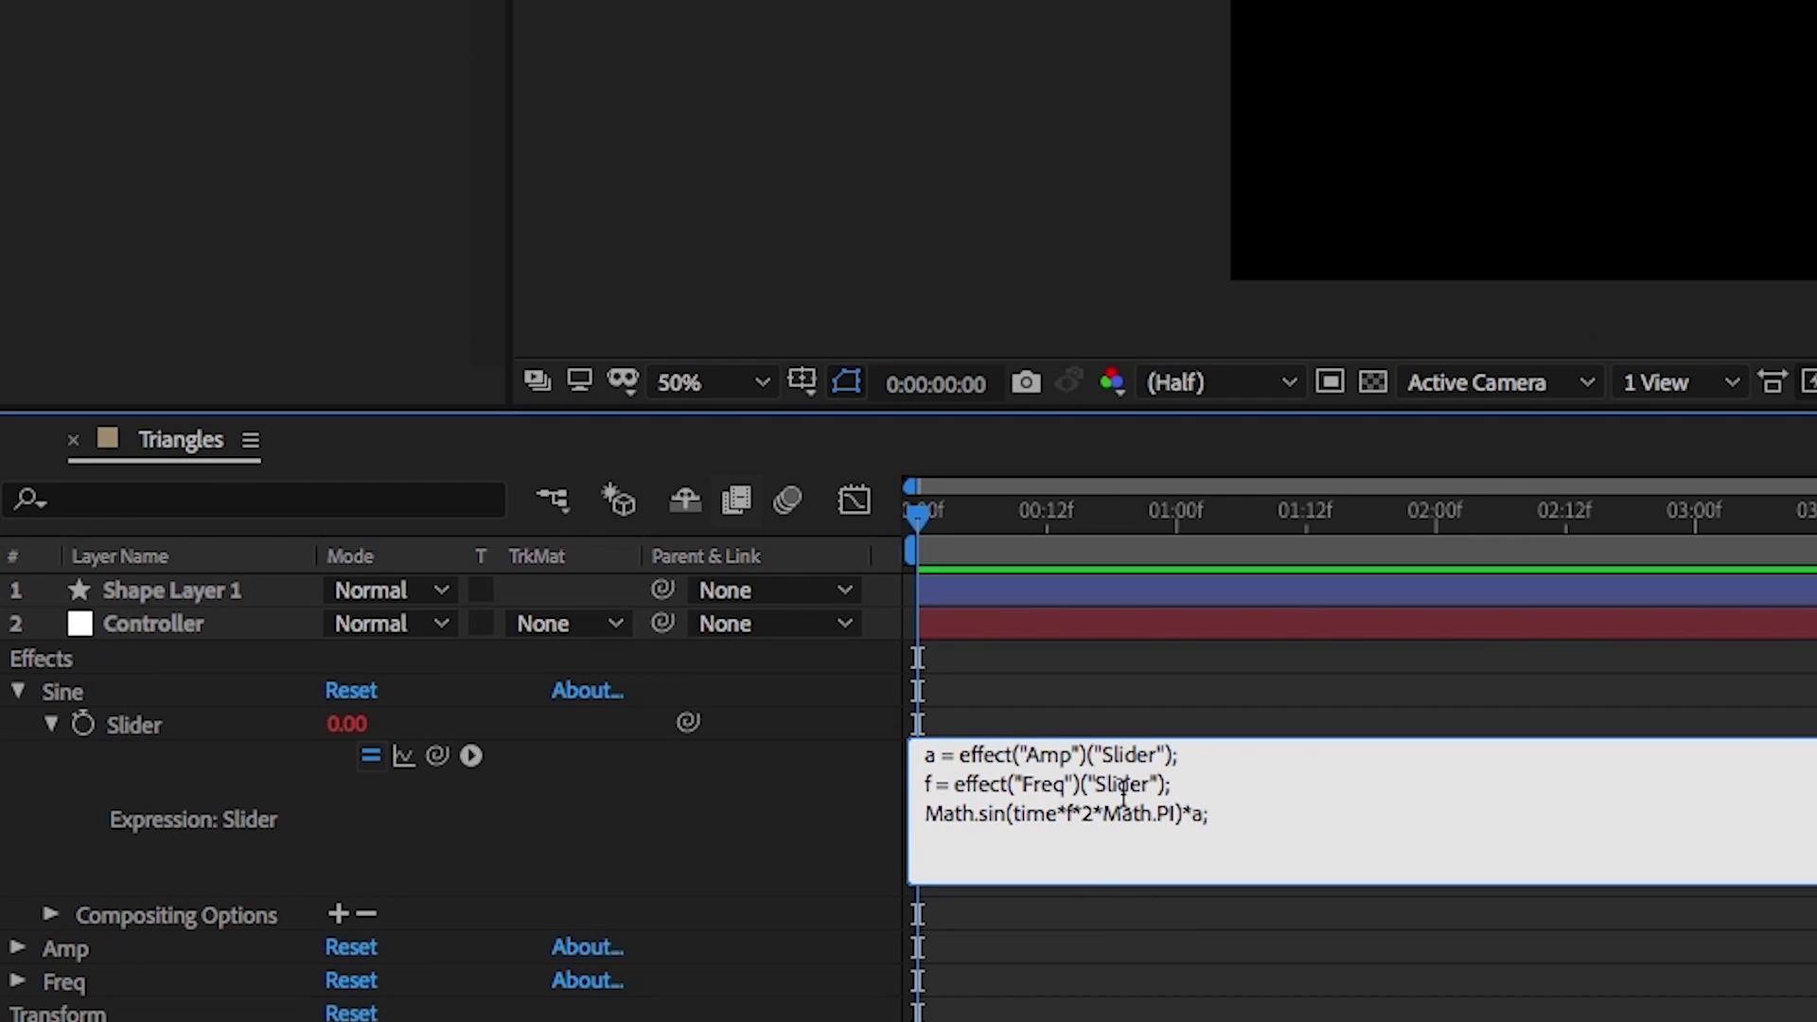
text(*.01)
key(KP_Enter)
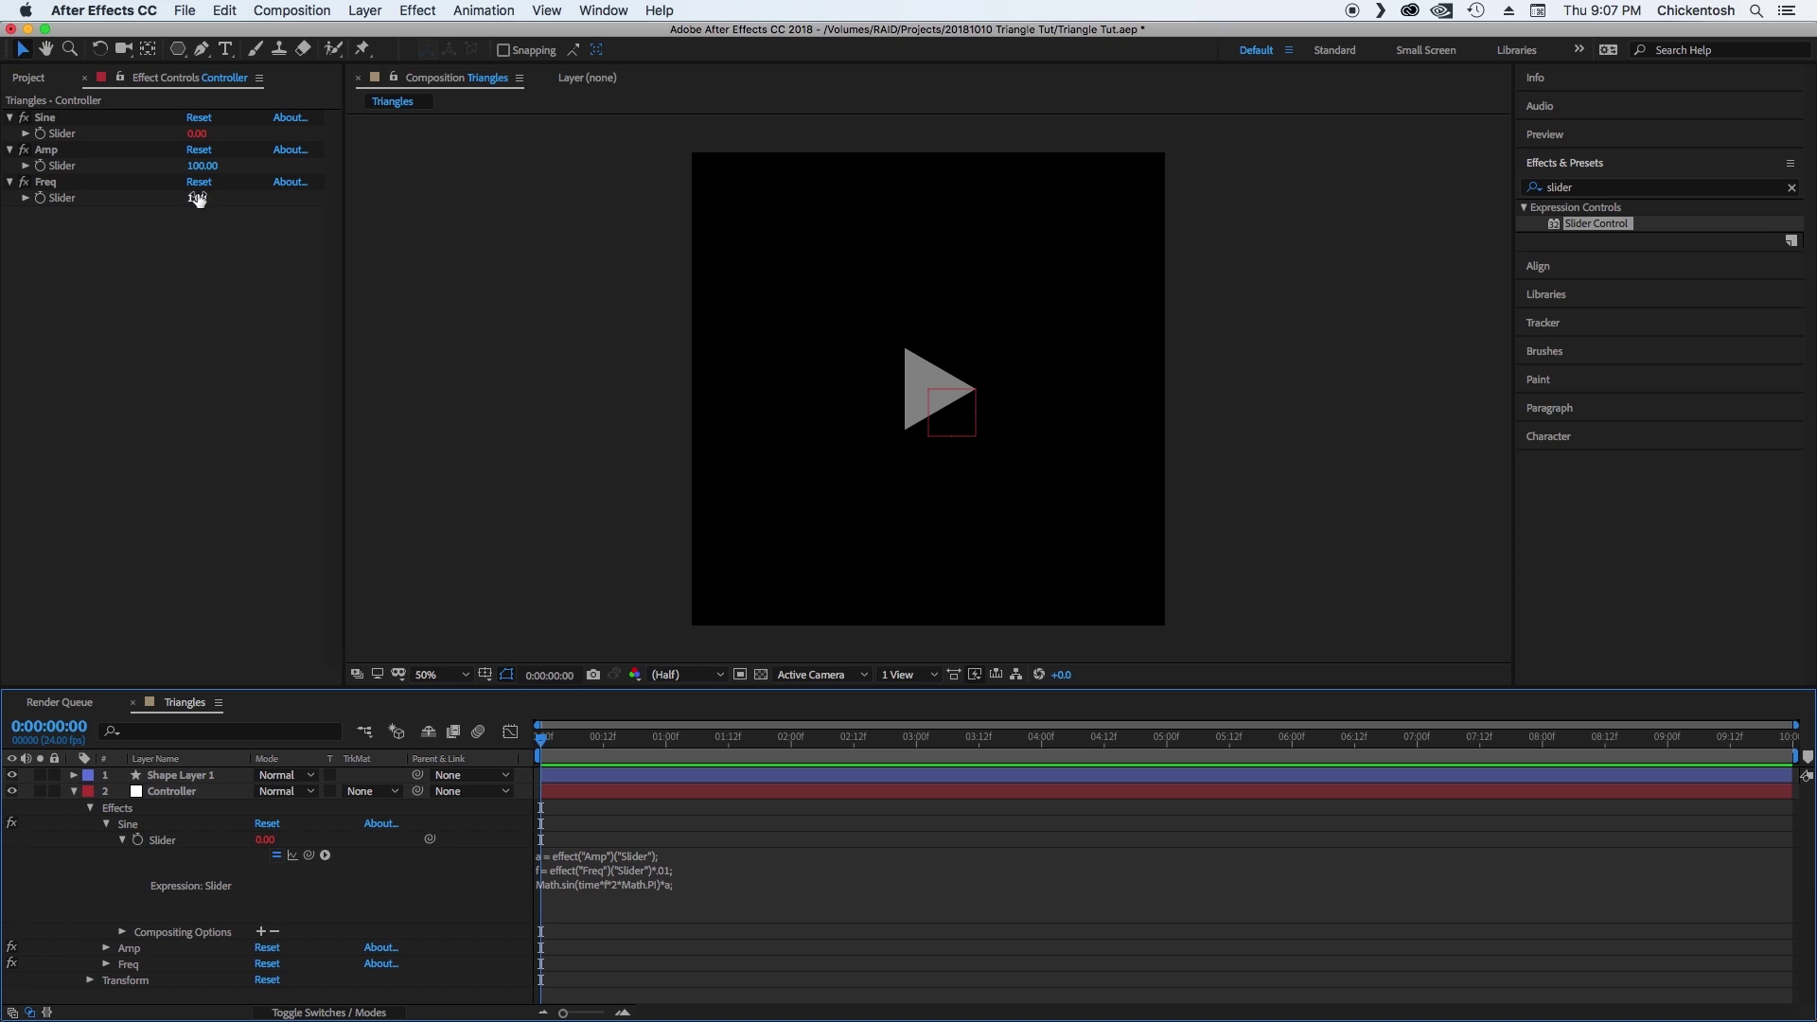
Try the Freq slider at 100 and 50, scrubbing the timeline to check the Sine slider's value.
click(197, 198)
text(100)
key(Return)
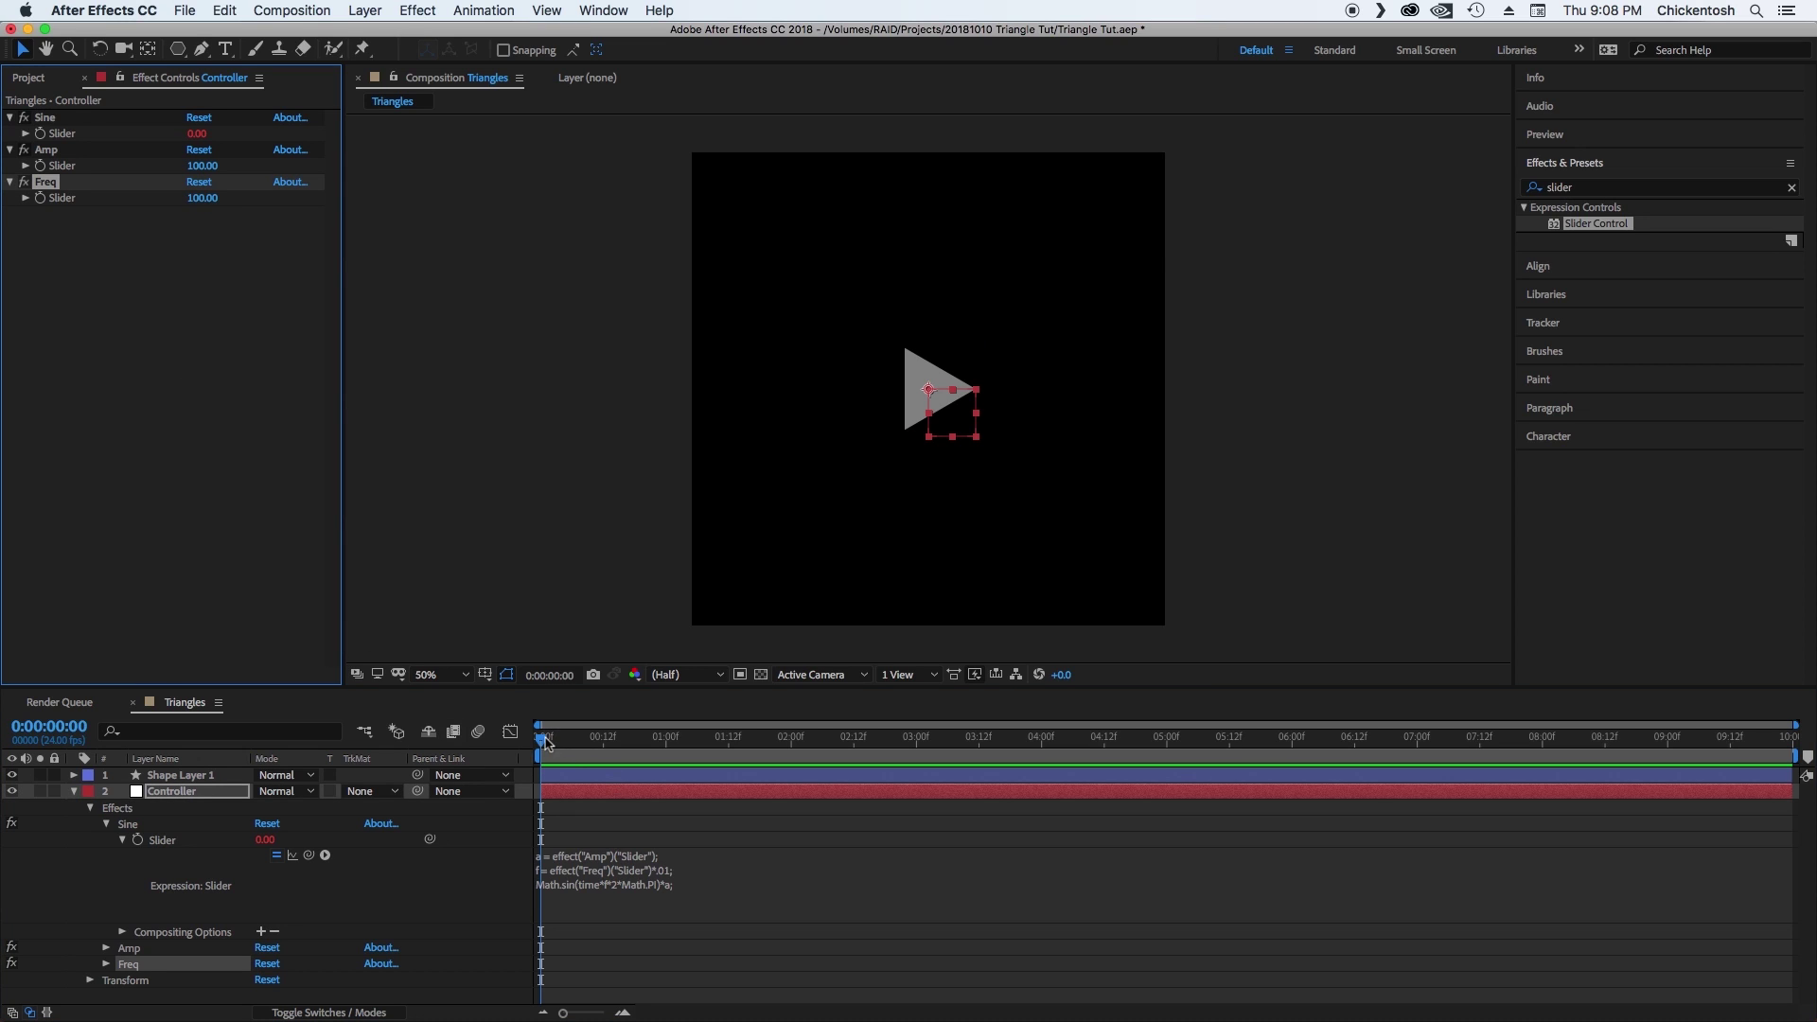
drag(546, 743, 511, 759)
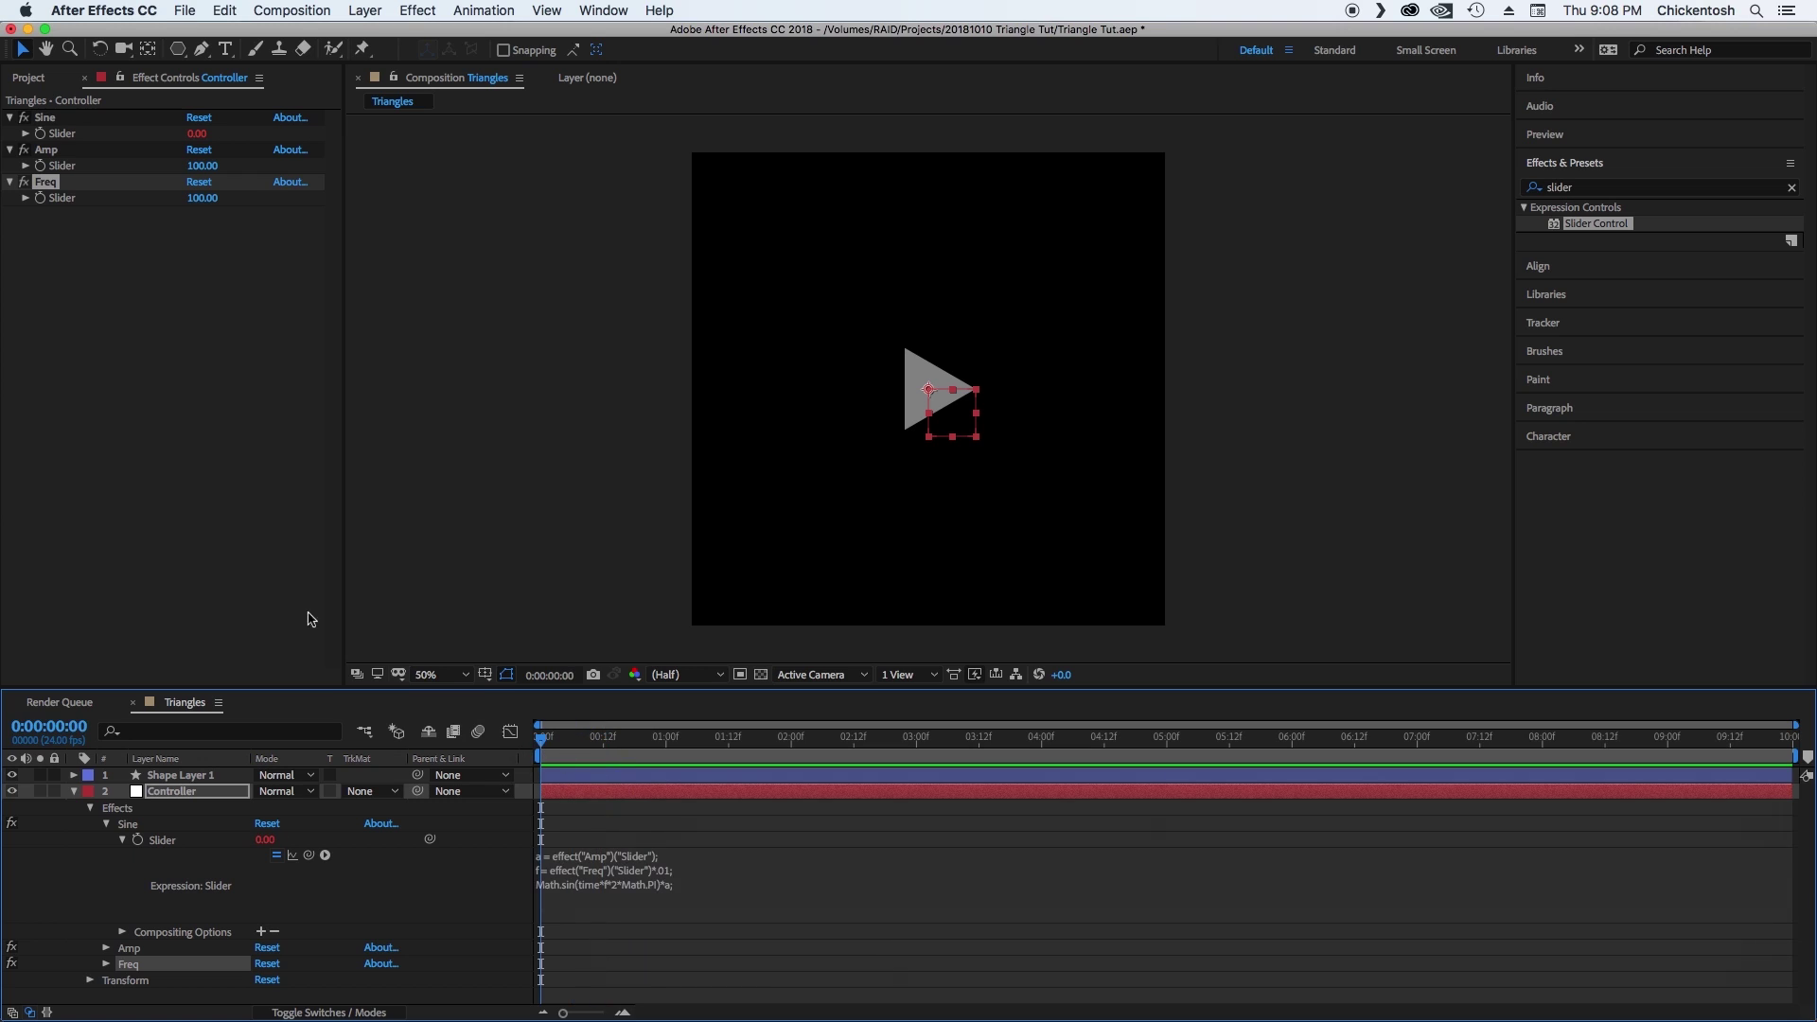
click(200, 198)
text(50)
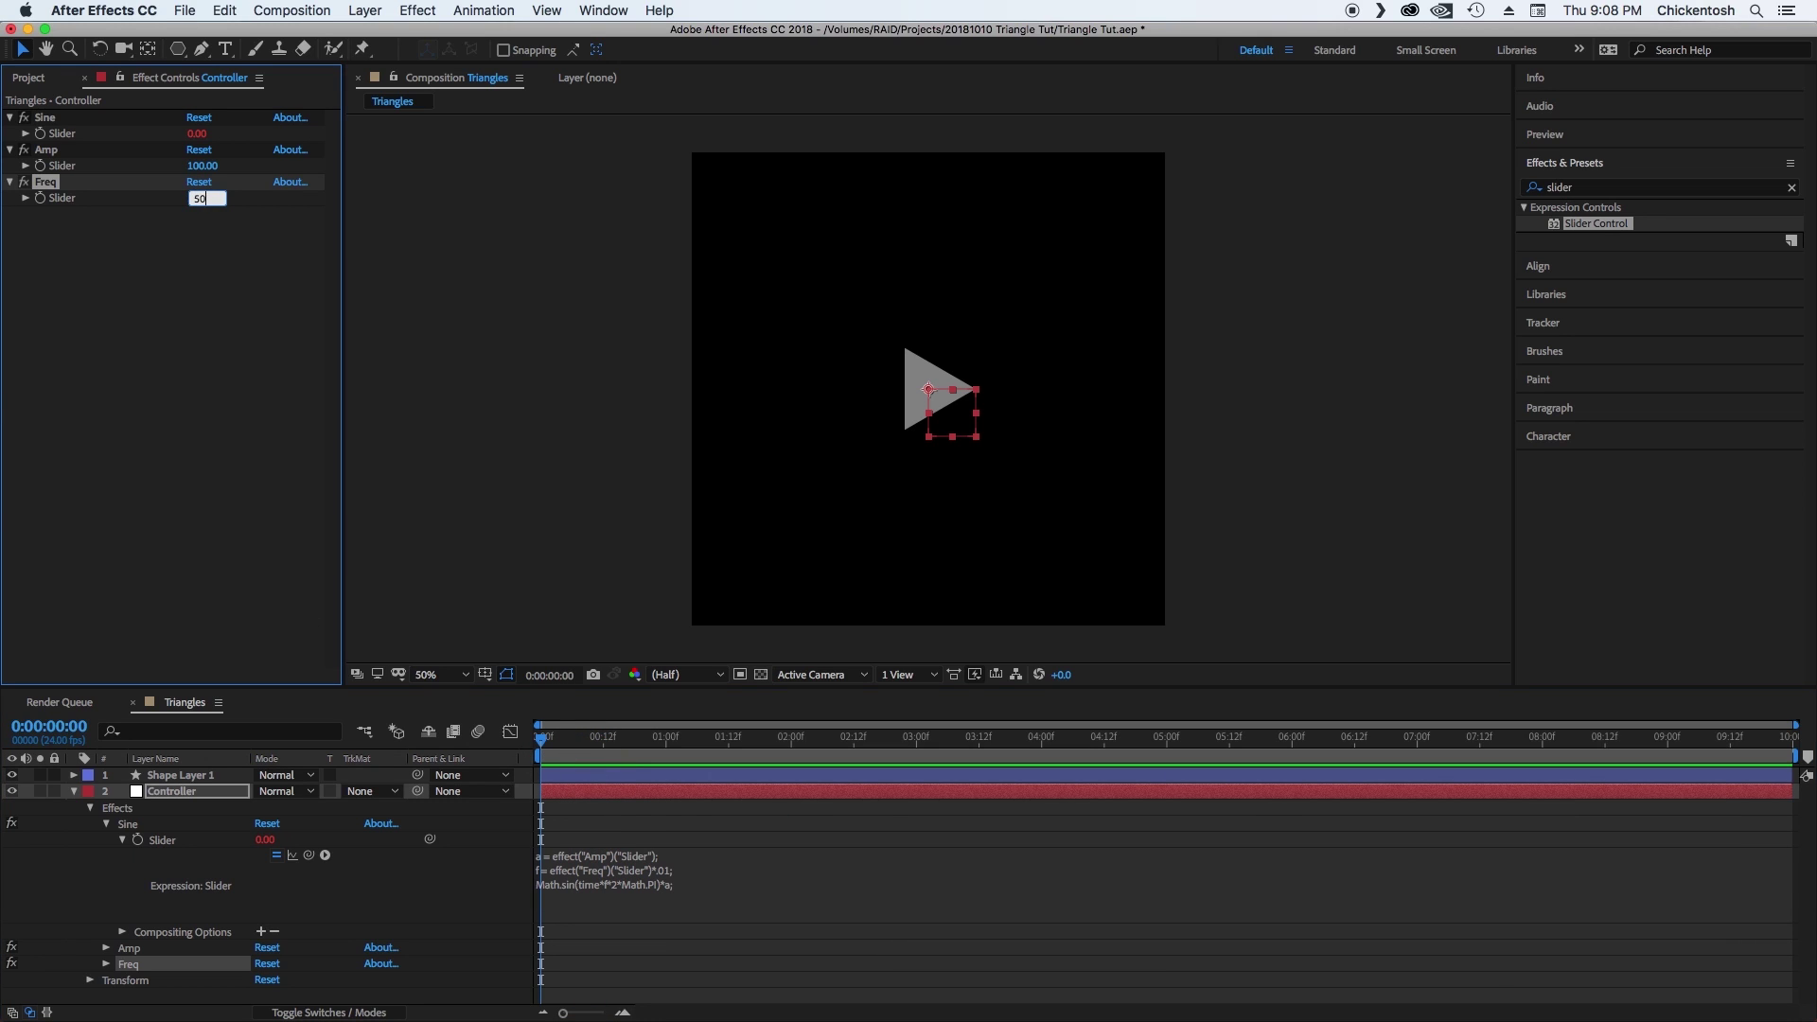
key(Return)
Set the Freq slider to 25 and scrub the start of the timeline to check the slower Sine oscillation.
click(199, 198)
text(25)
click(218, 277)
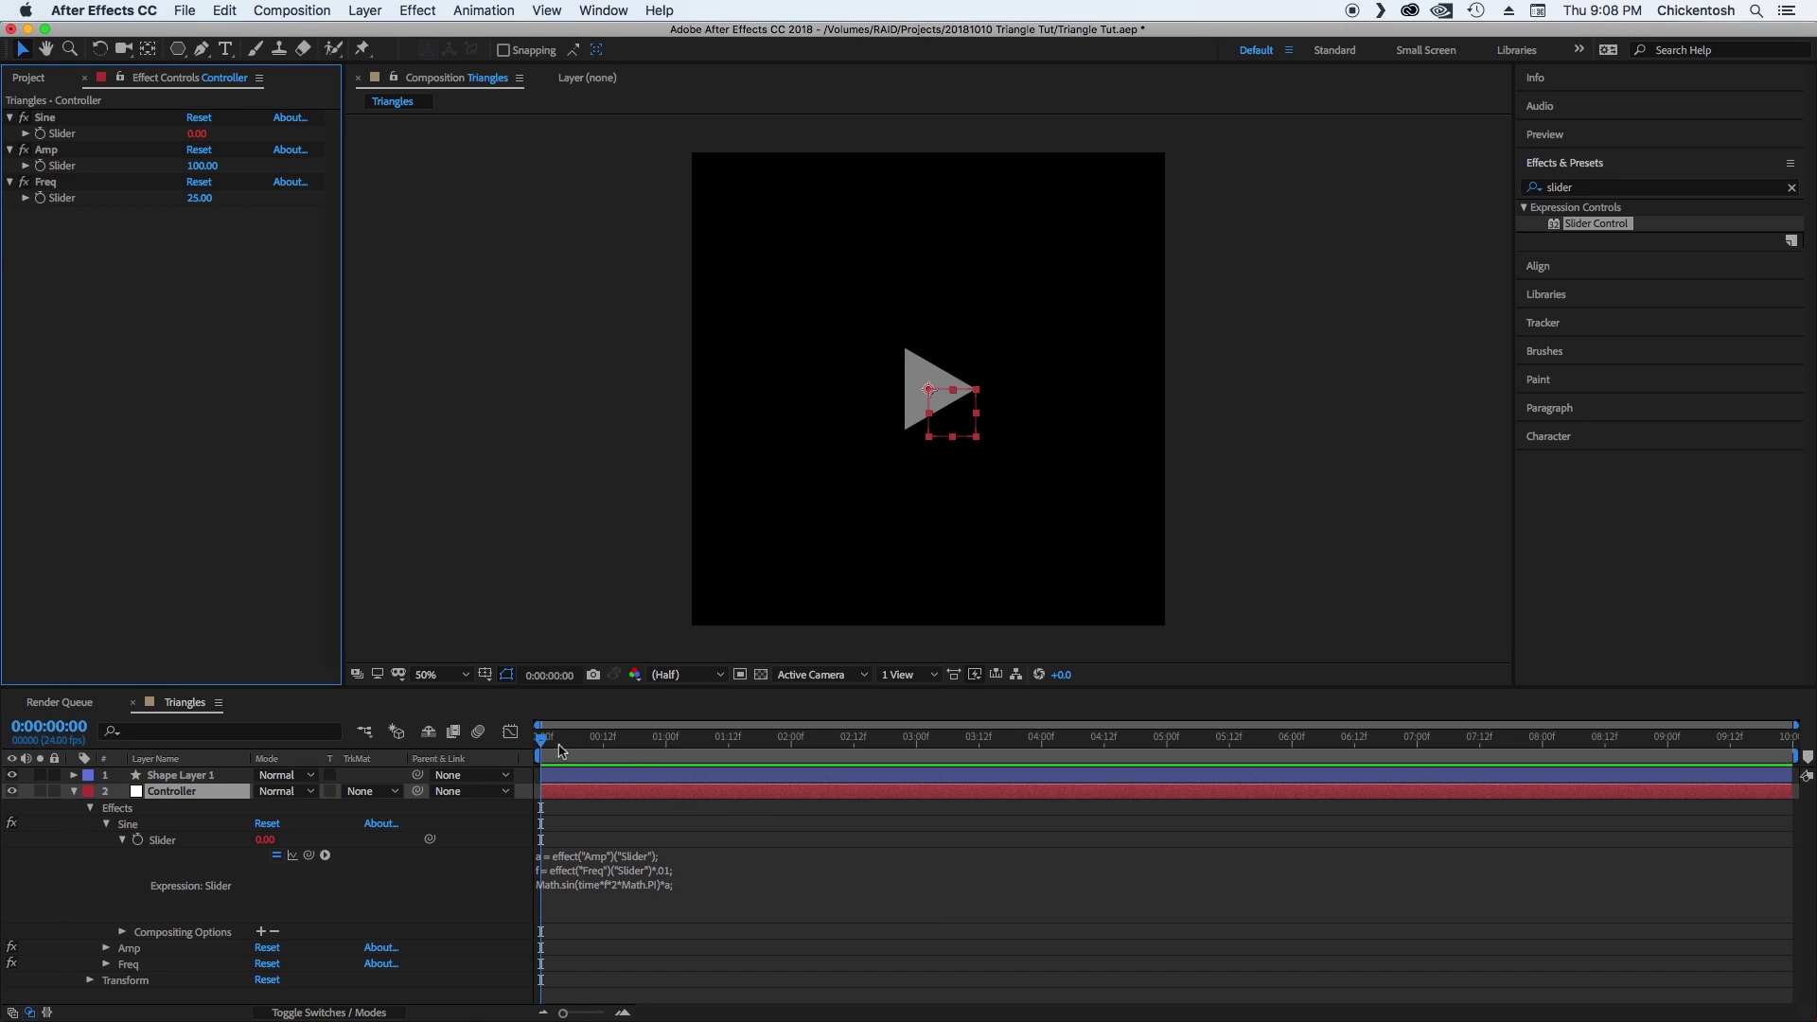
click(561, 751)
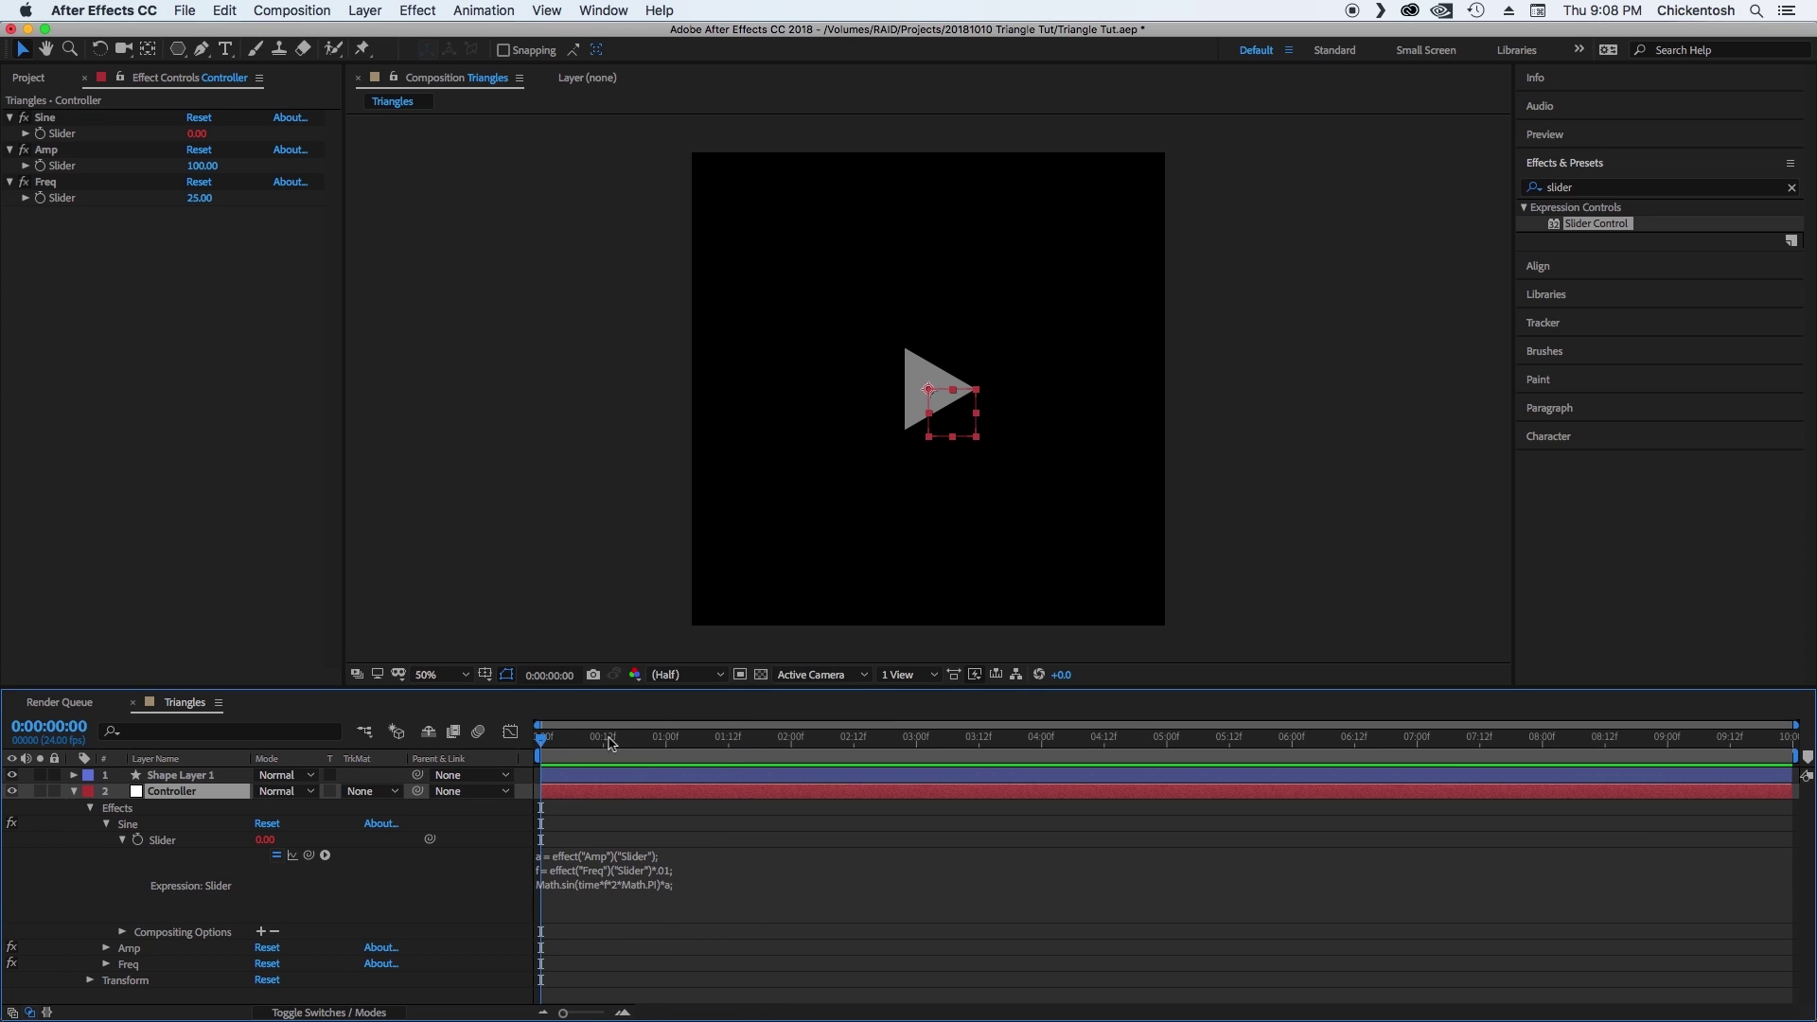
drag(558, 743, 633, 775)
Add an expression to Shape Layer 1's Position starting with x = transform.position[0]; linked to its X value.
click(197, 775)
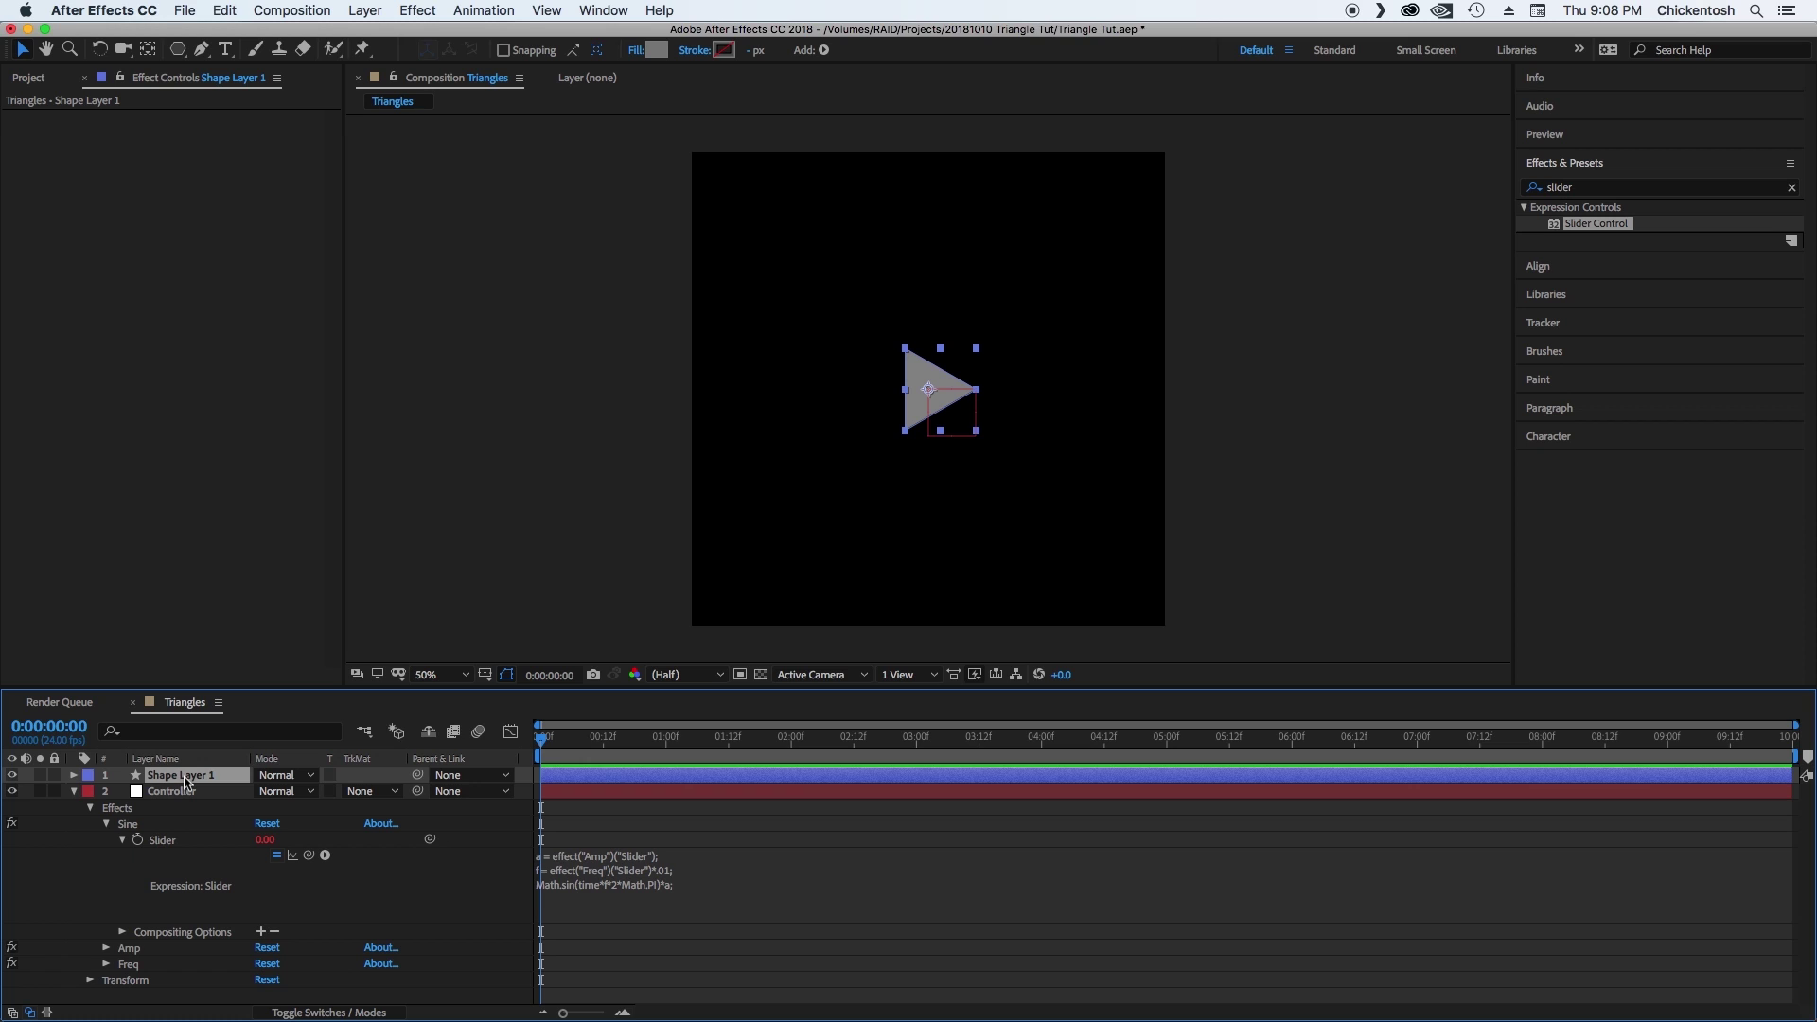
key(p)
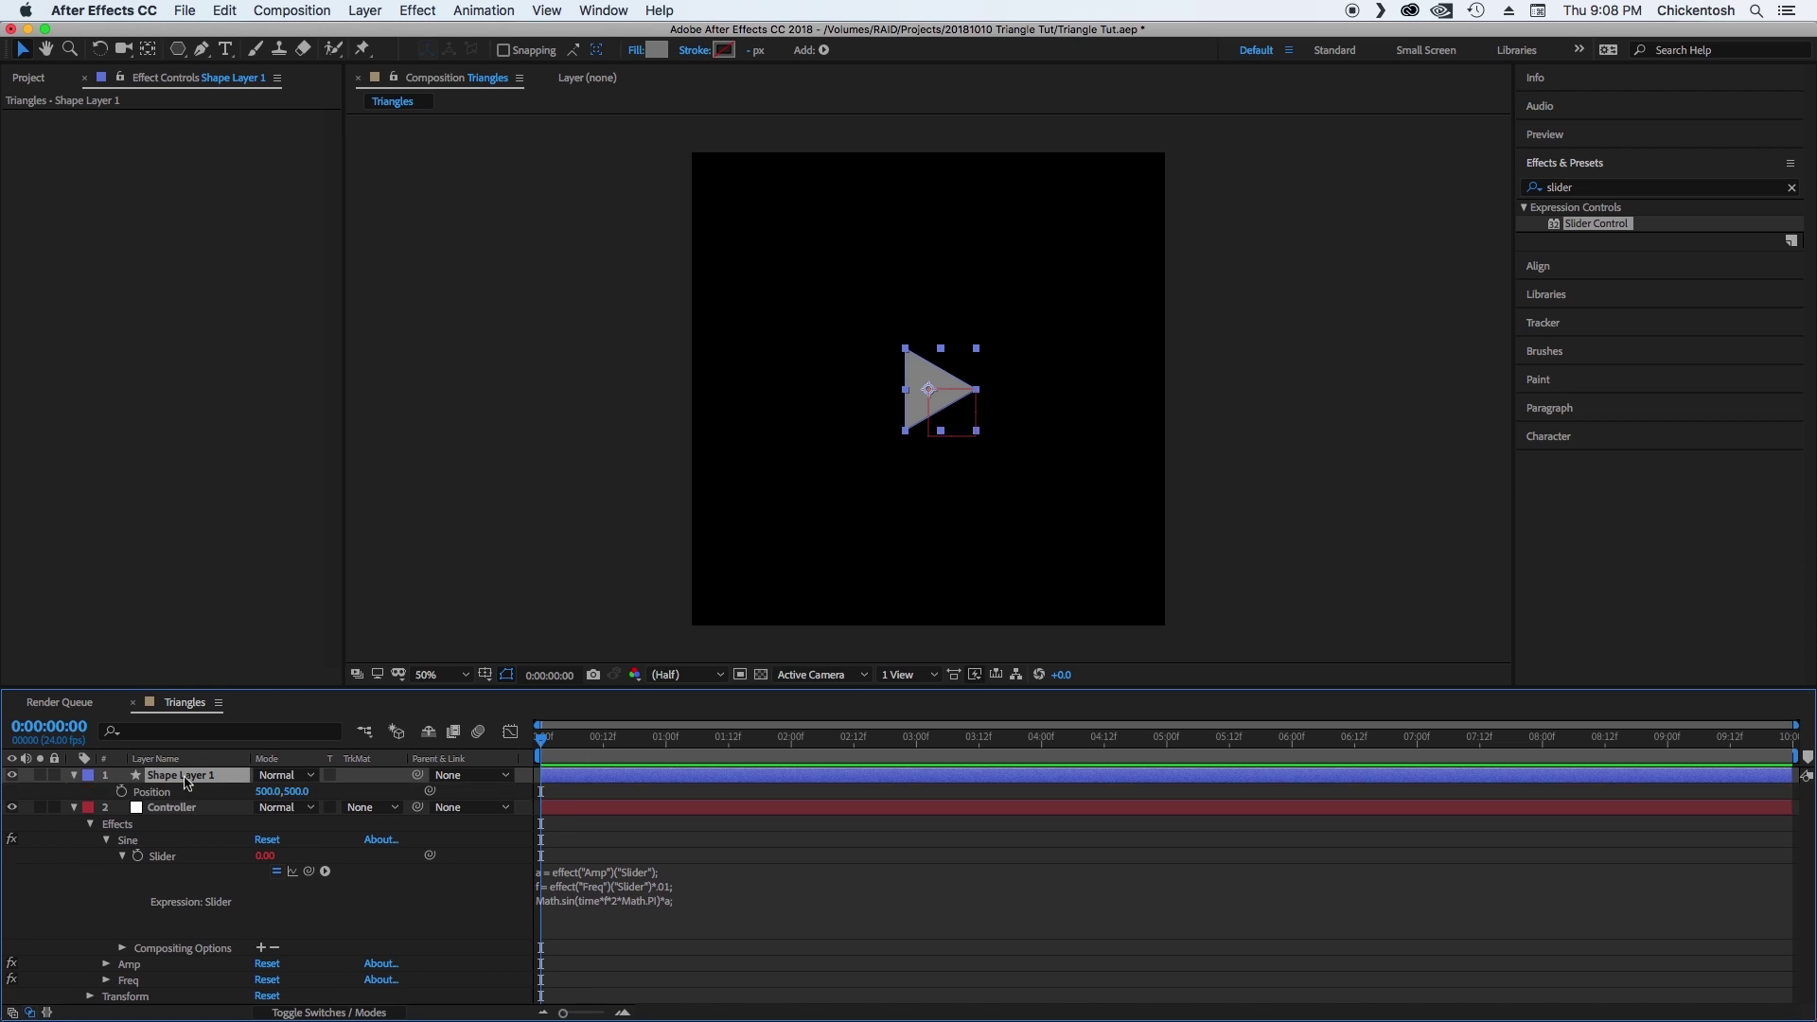
alt+click(121, 791)
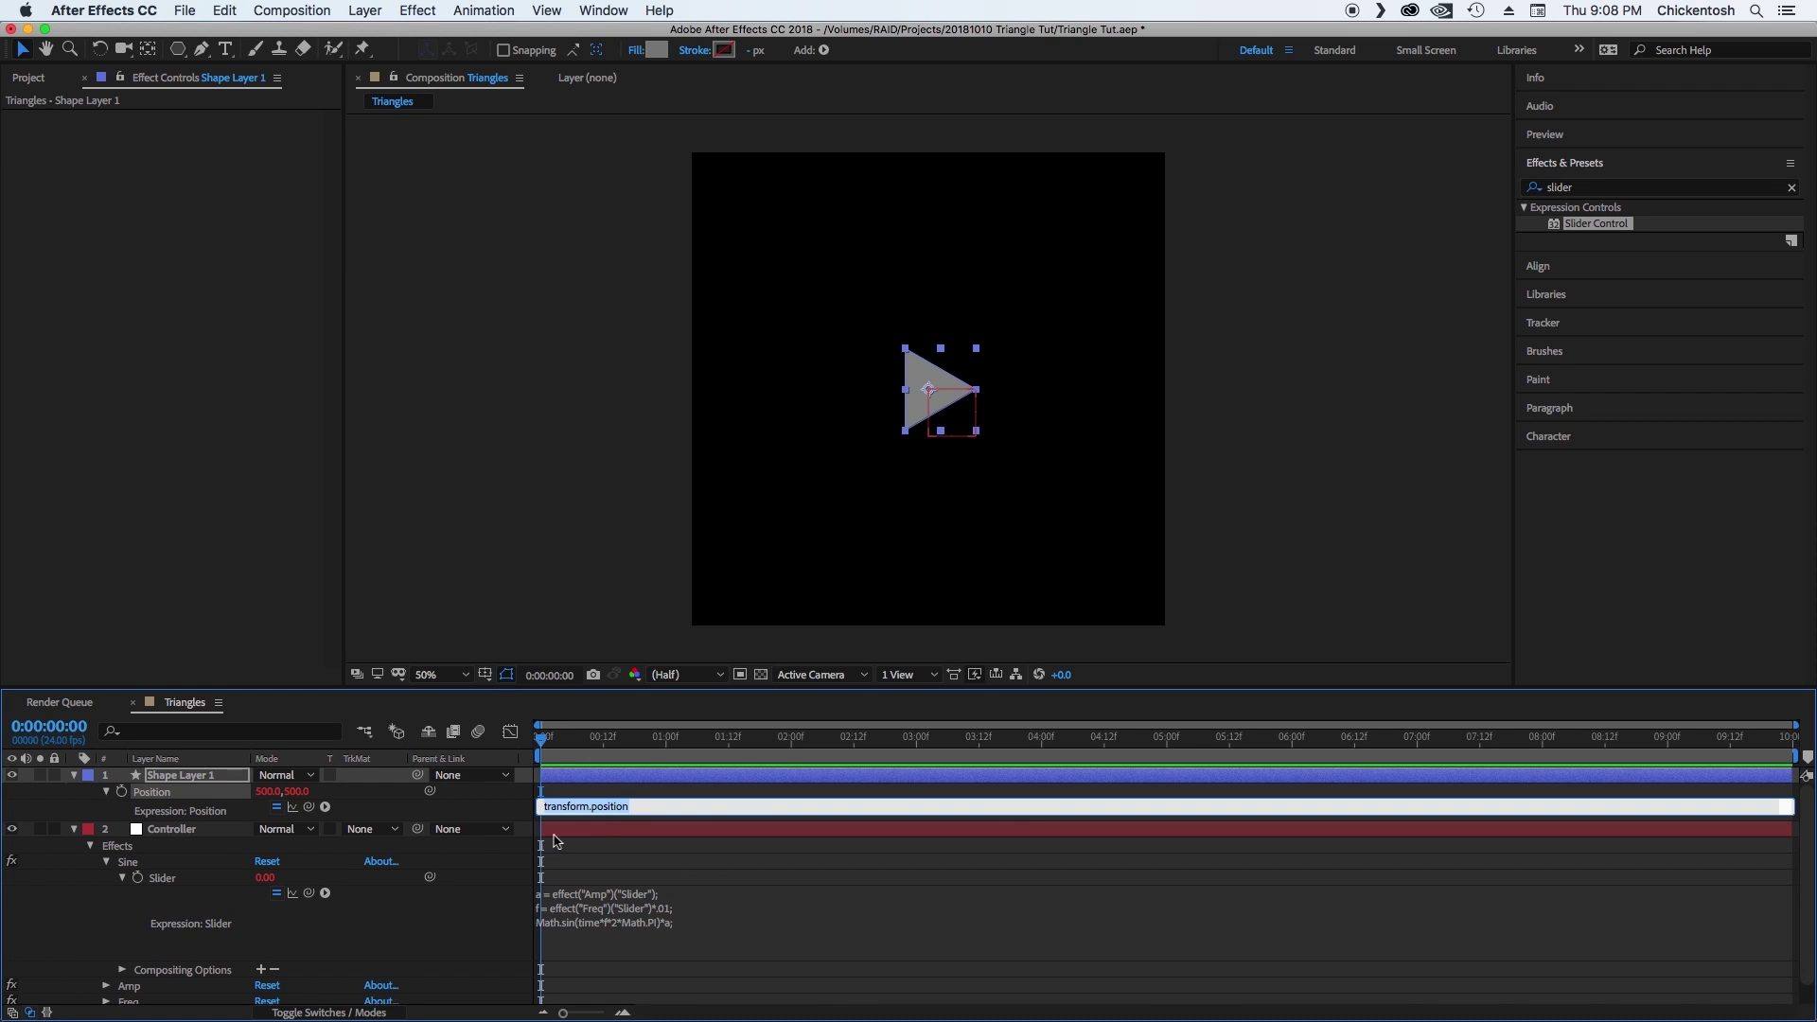
drag(631, 814, 615, 885)
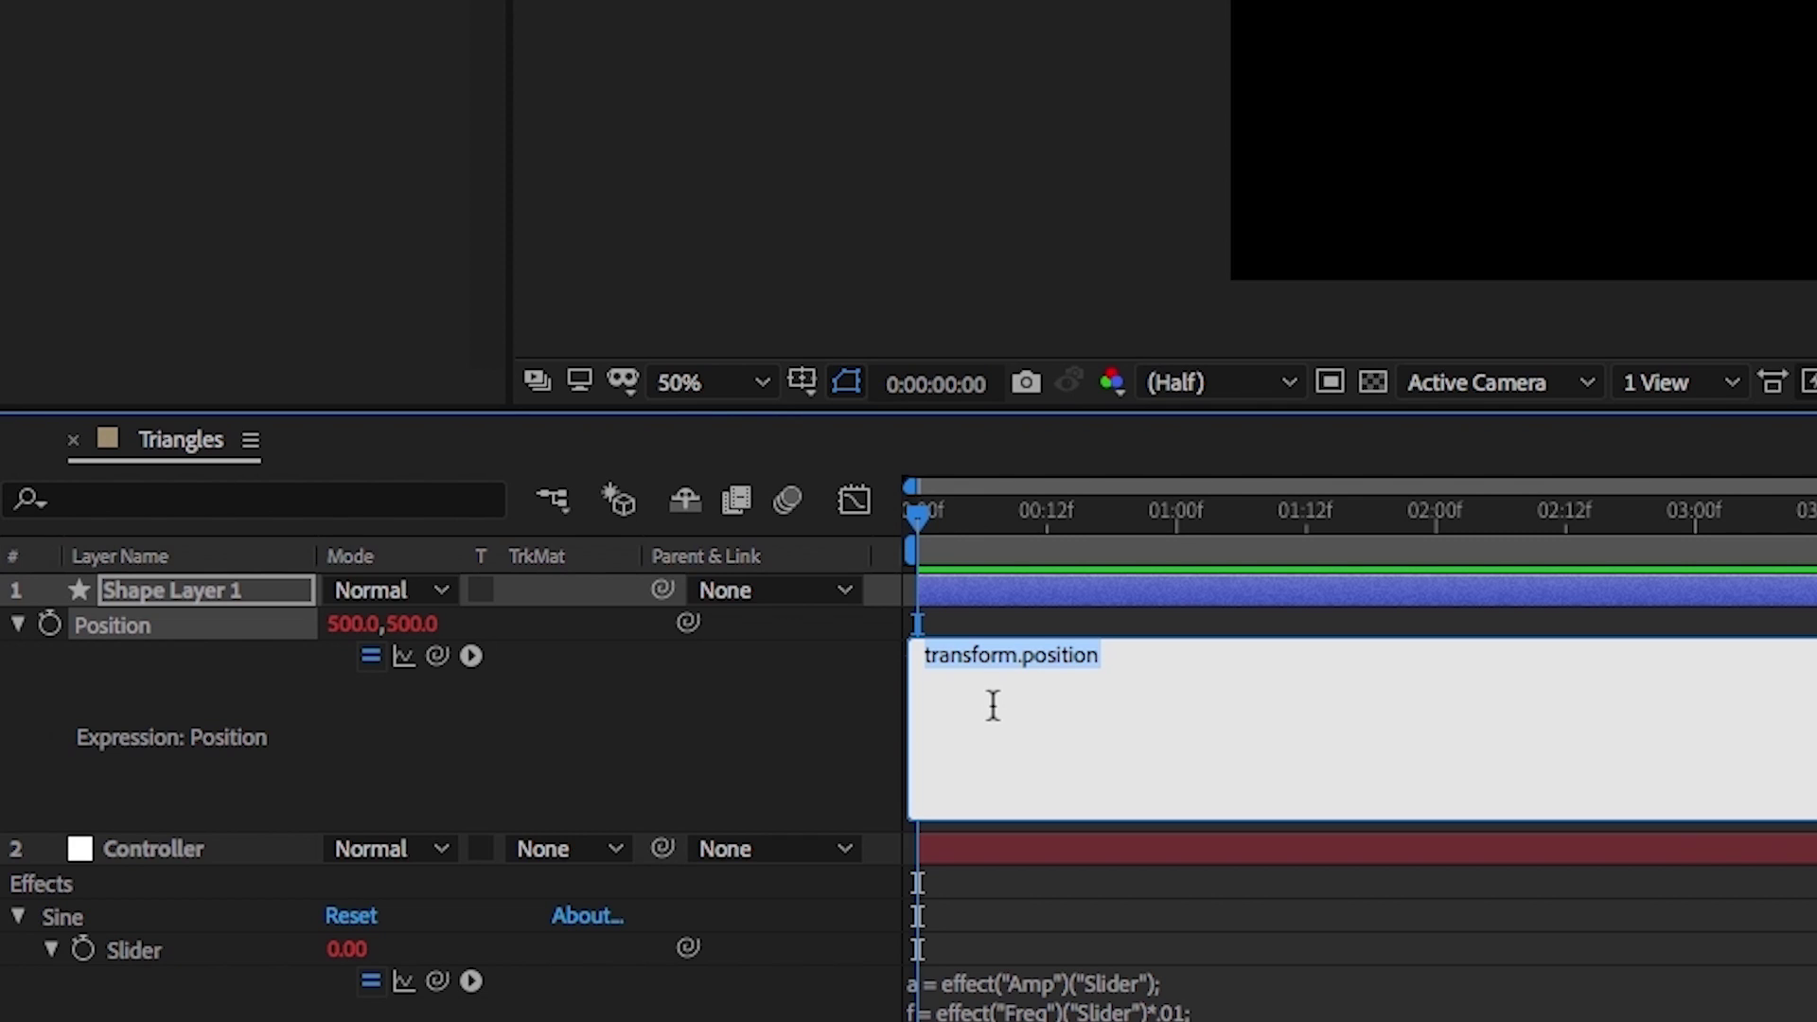
key(BackSpace)
text(x =)
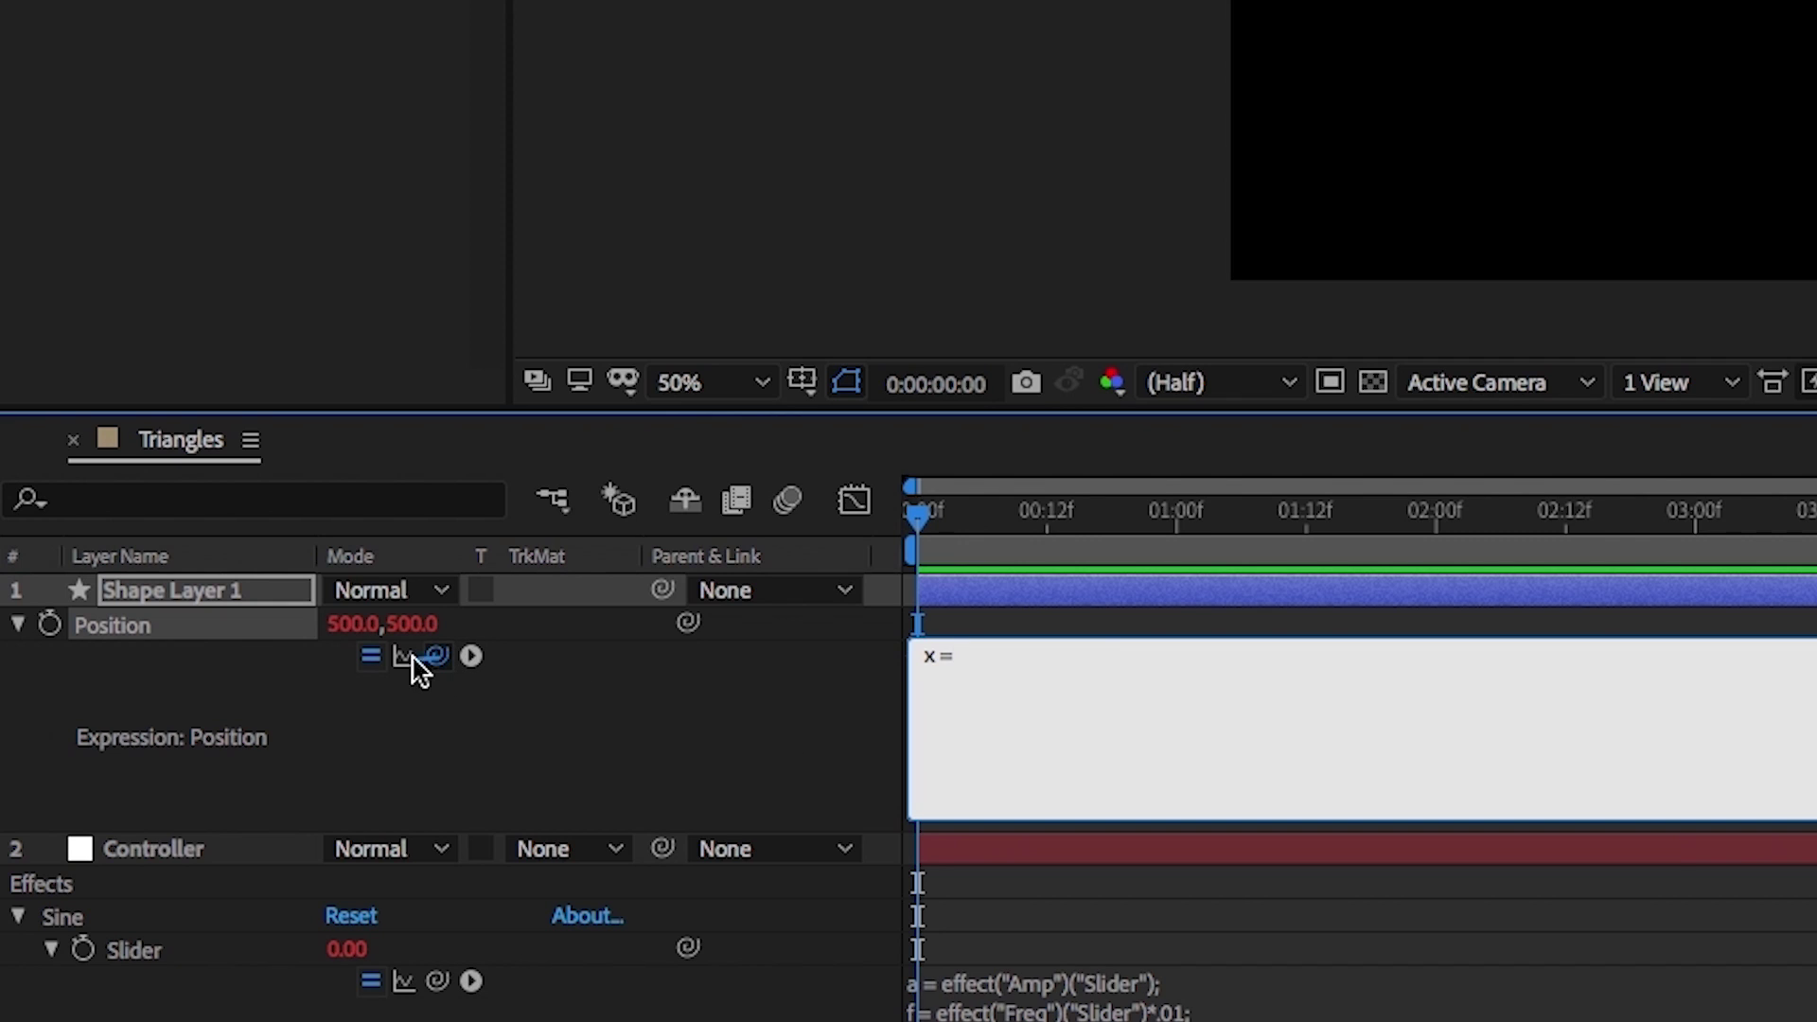
drag(414, 660, 354, 623)
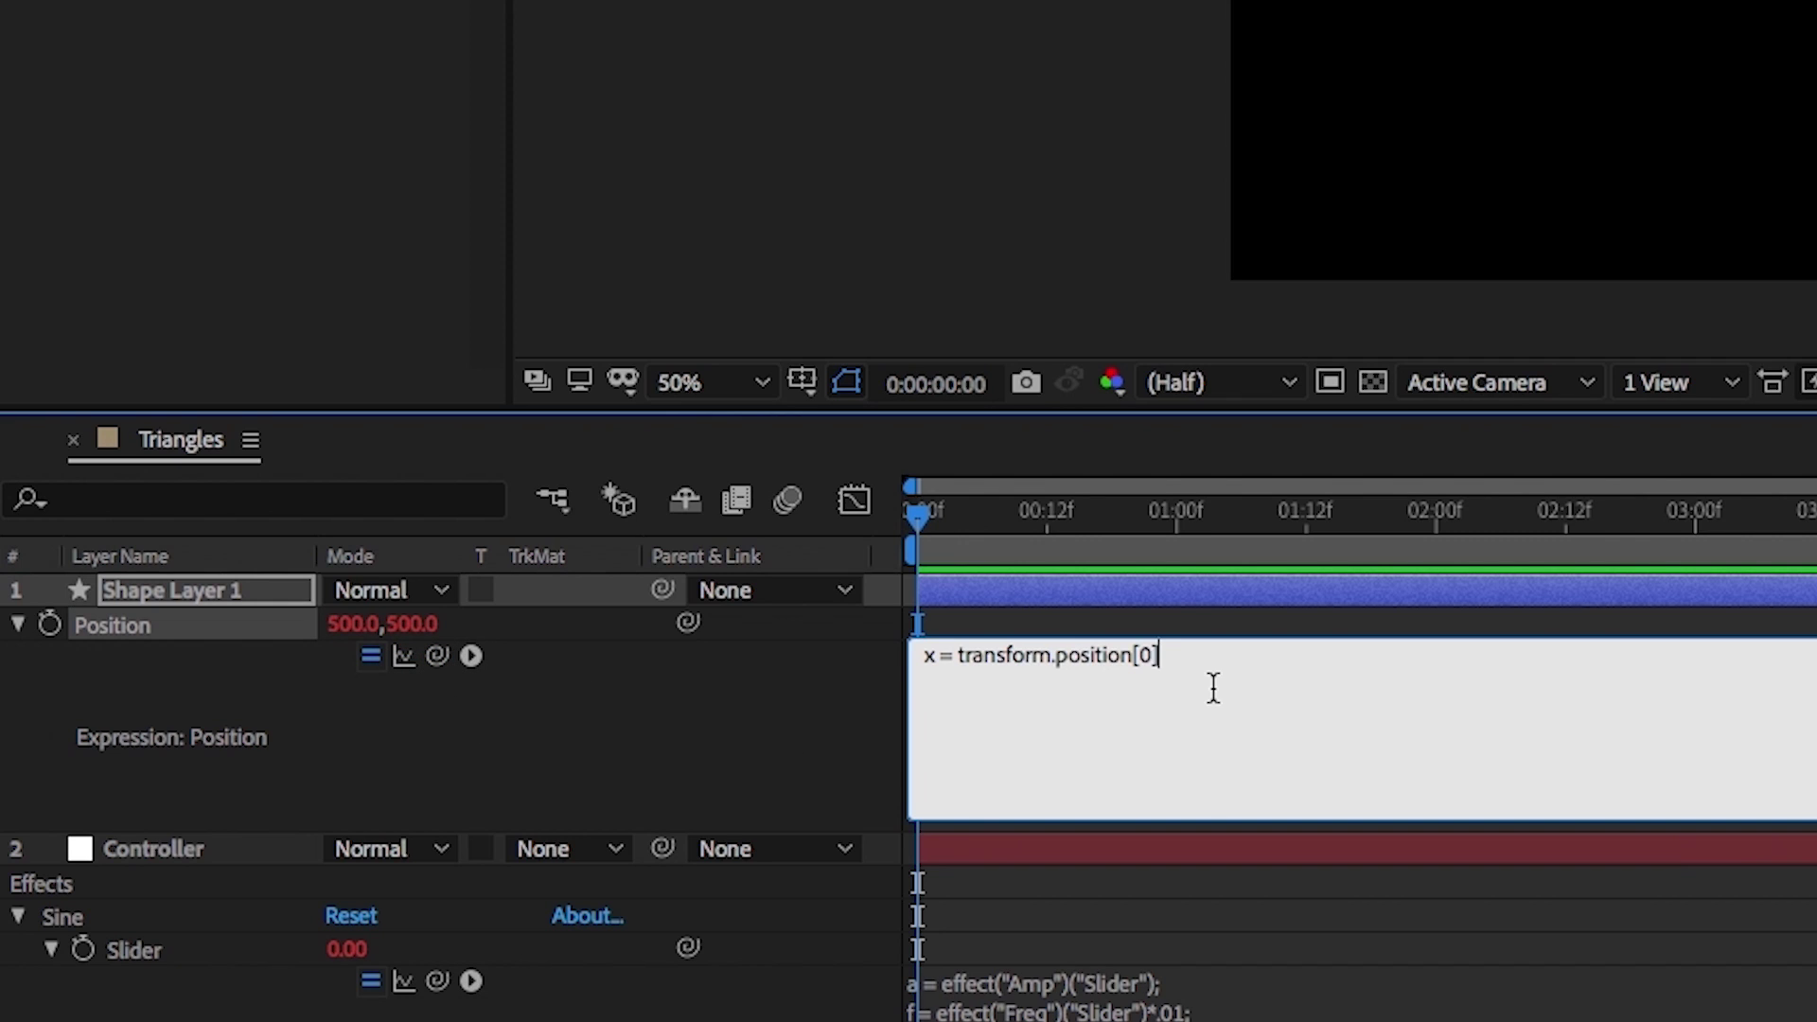
text(;)
Complete the Position expression with y = transform.position[1]; linked to the Y value, and the output line [x,y].
key(Return)
text(y =)
drag(437, 655, 397, 621)
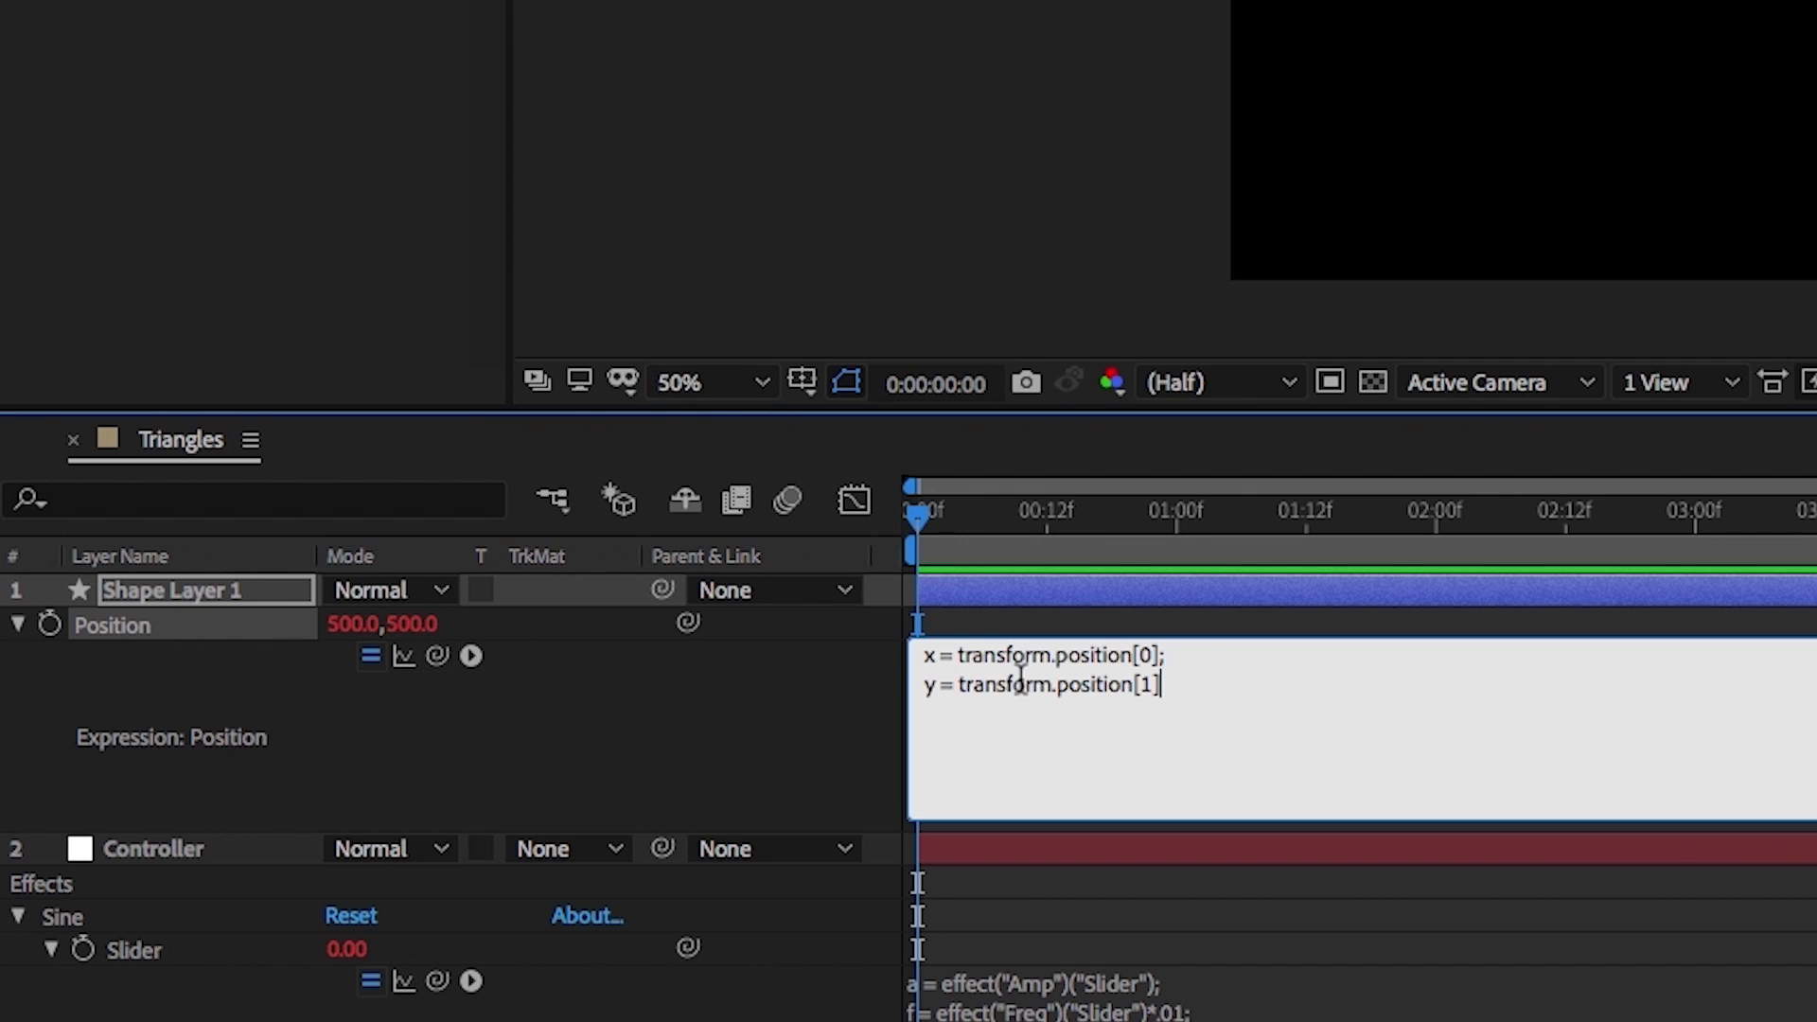
text(;)
key(Return)
text([x,y])
key(KP_Enter)
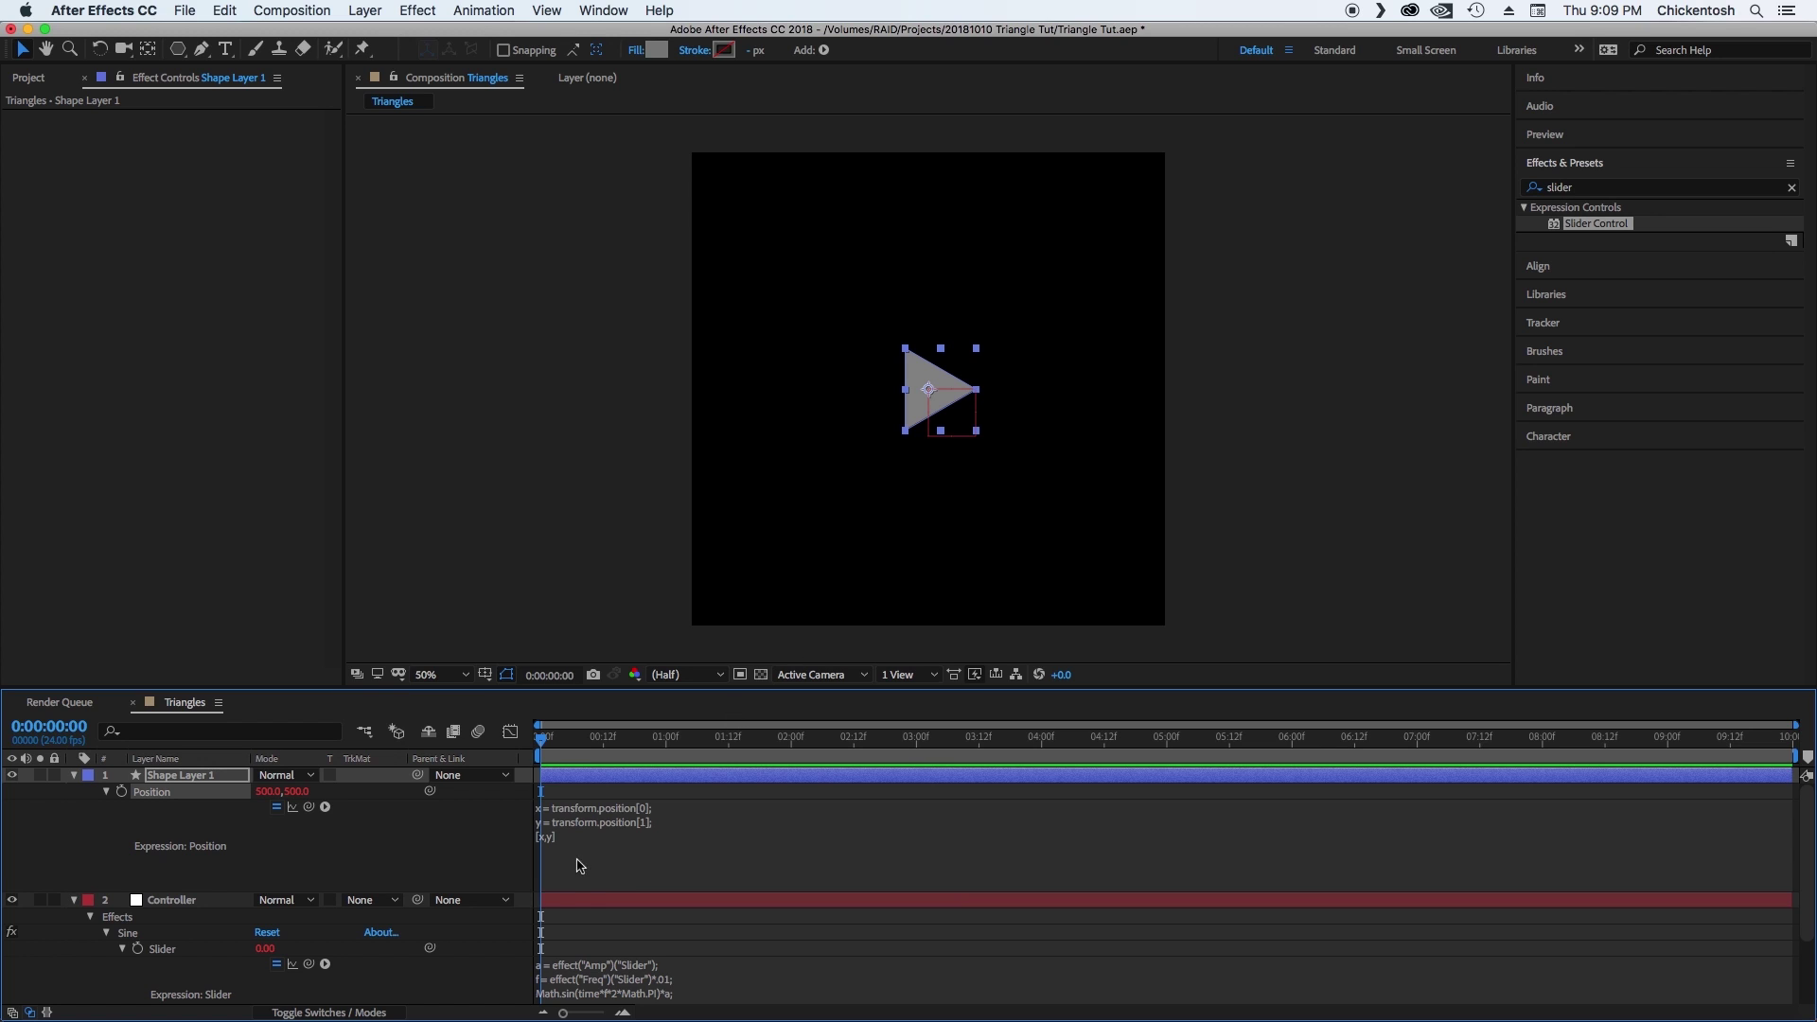
Select the Controller layer and lock its effect controls so they stay displayed.
scroll(585, 913, down, 2)
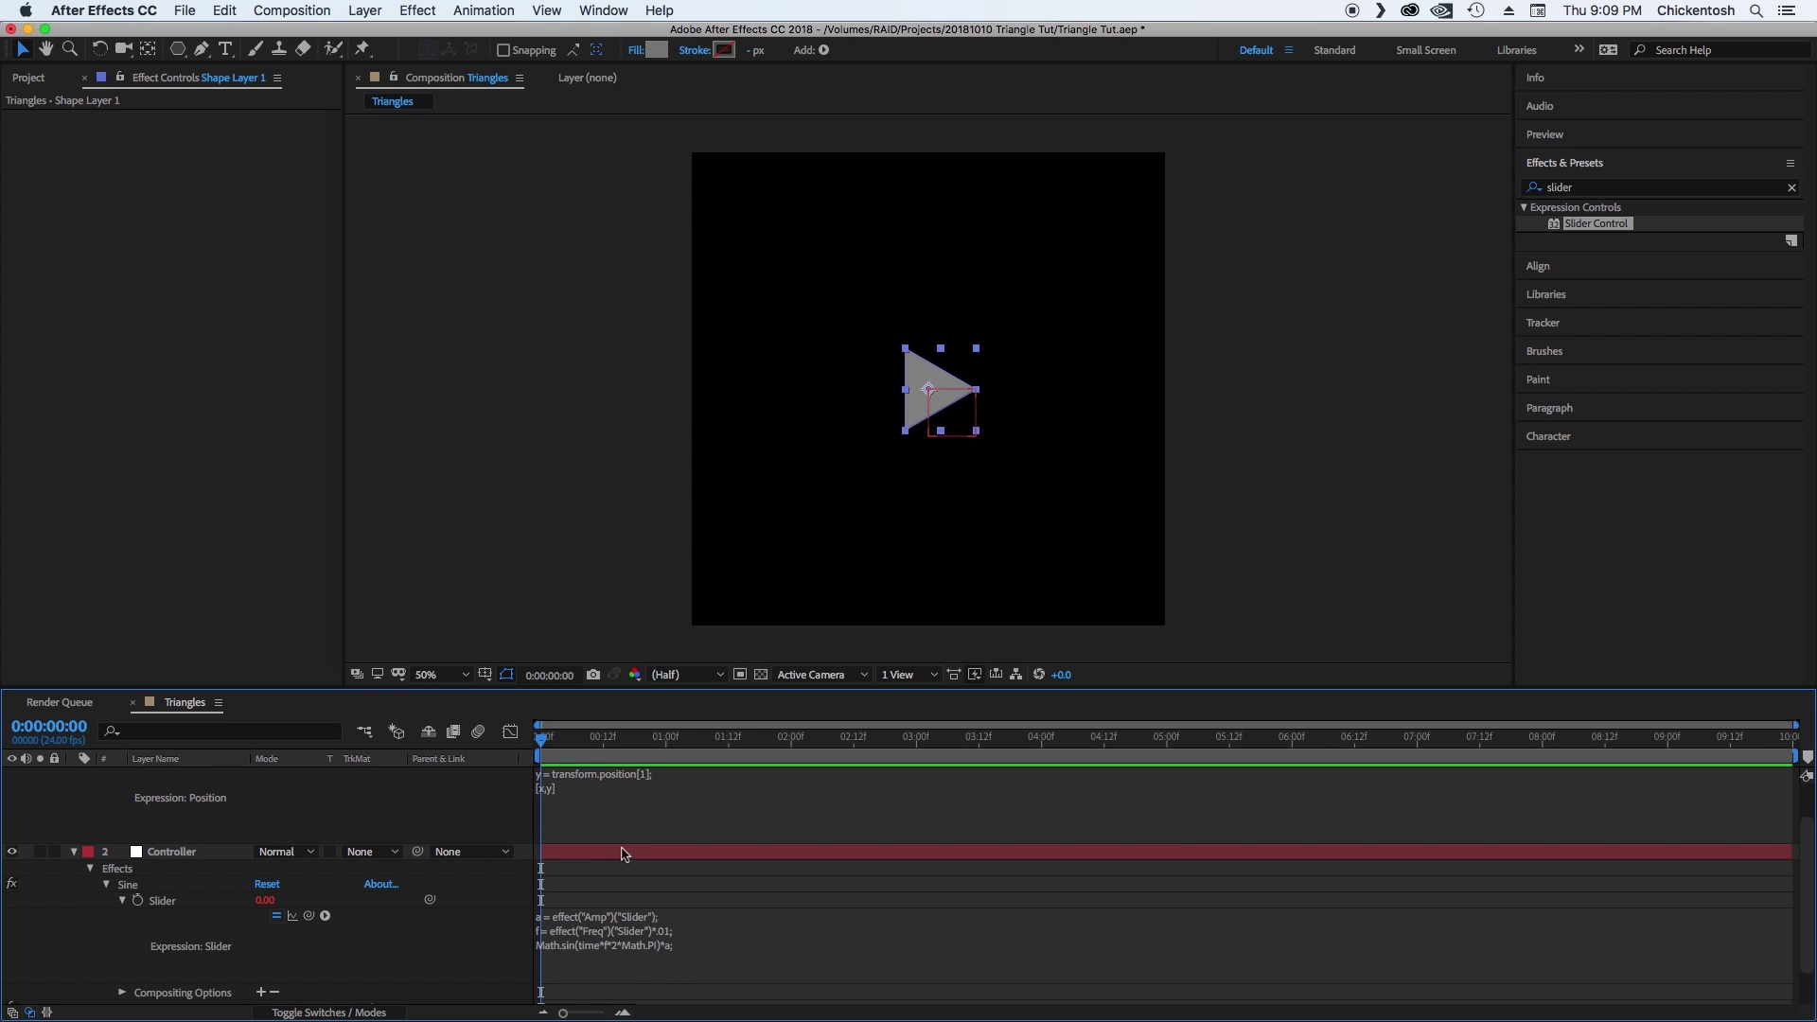
click(592, 855)
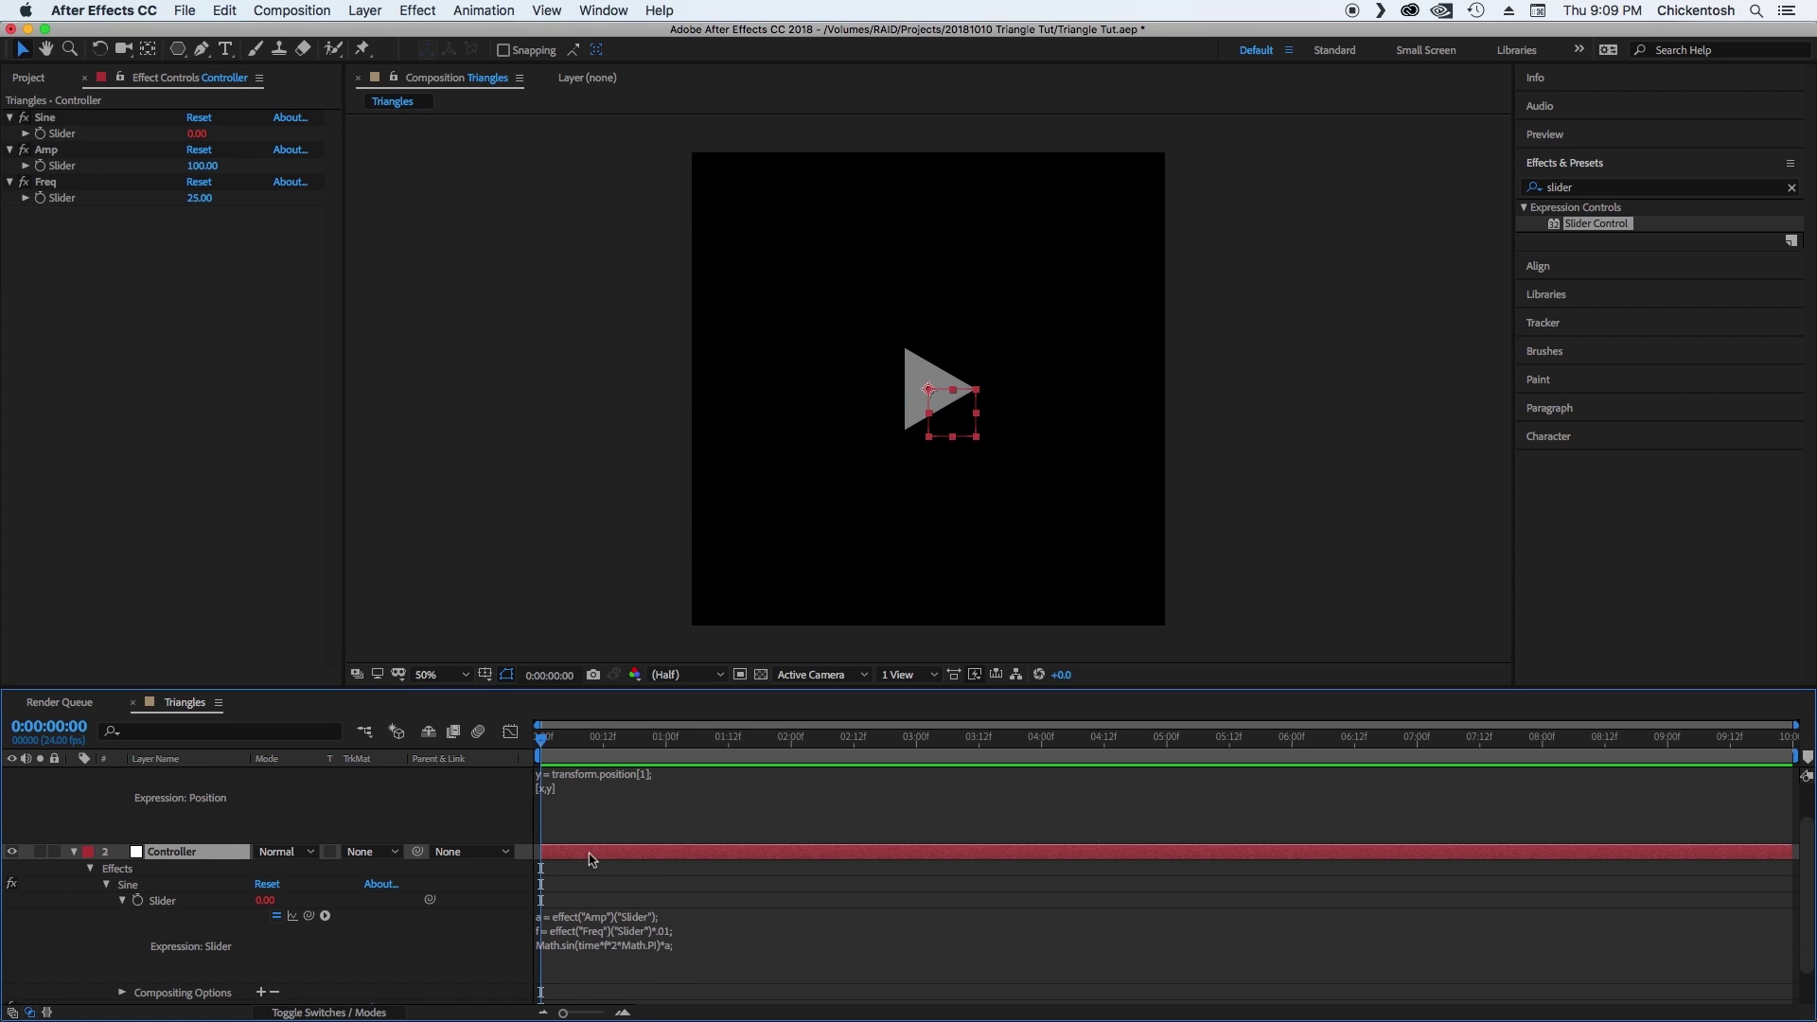
click(123, 82)
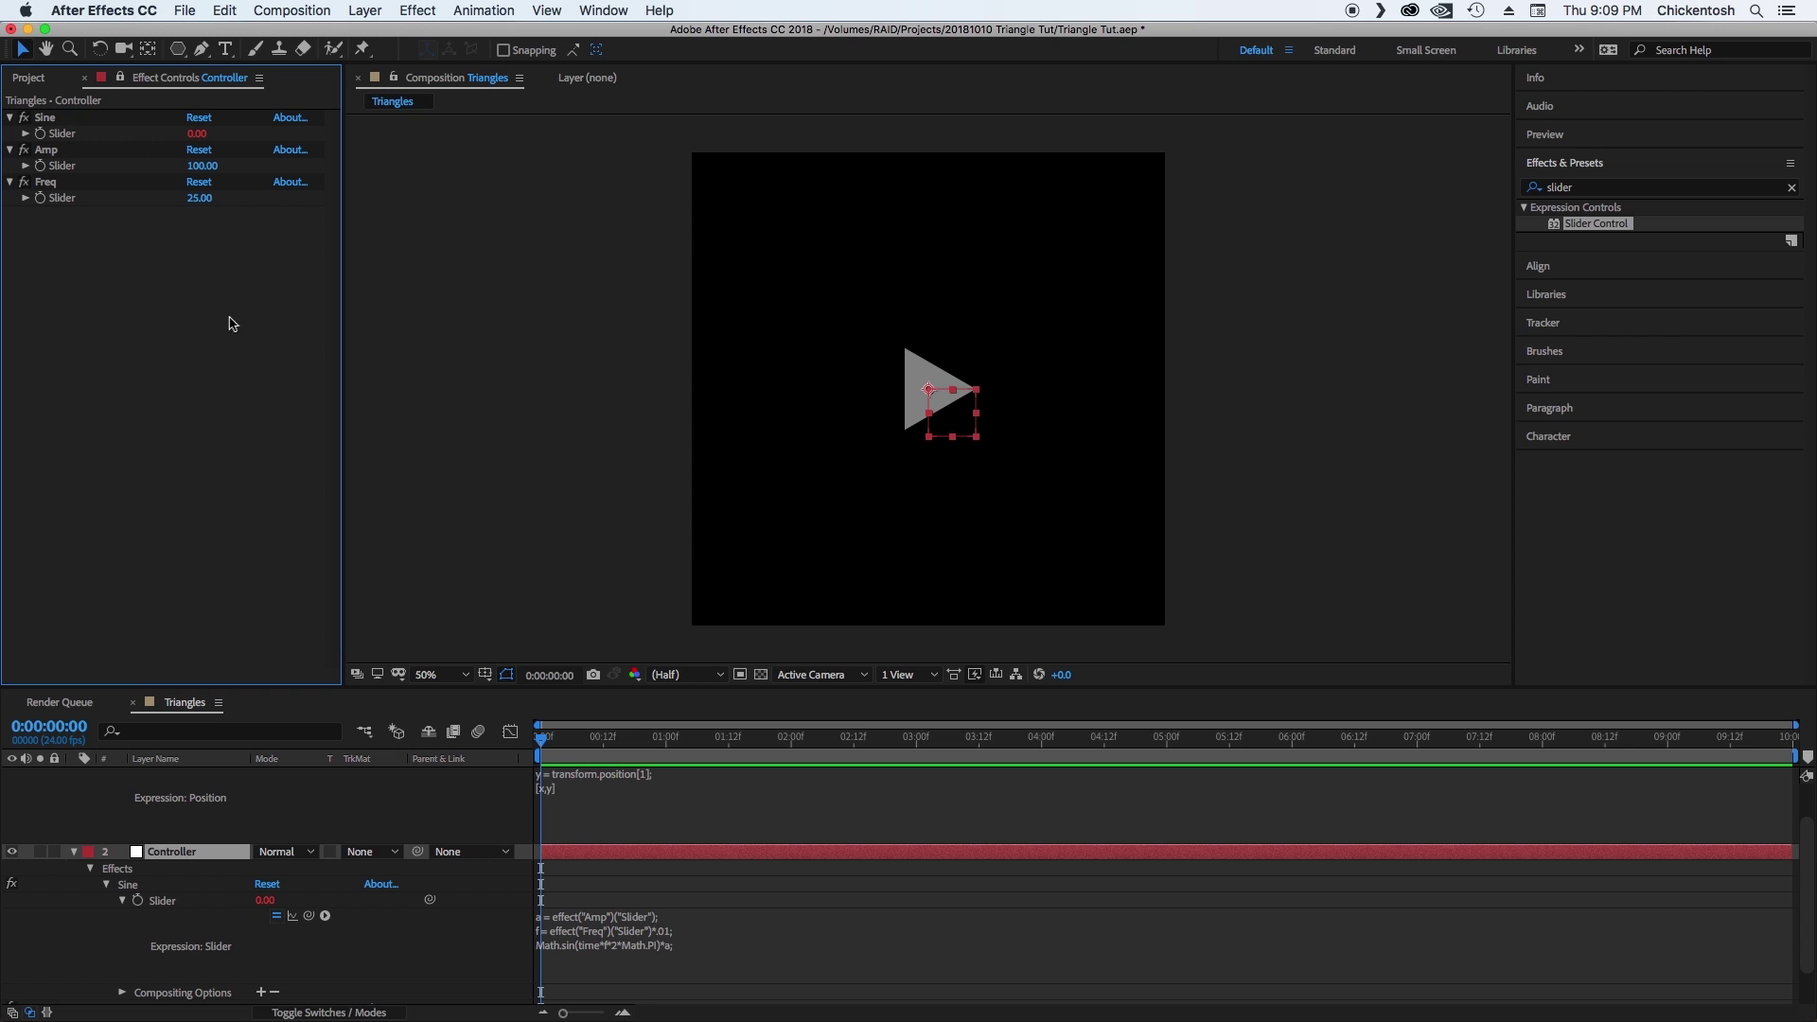
scroll(596, 869, up, 3)
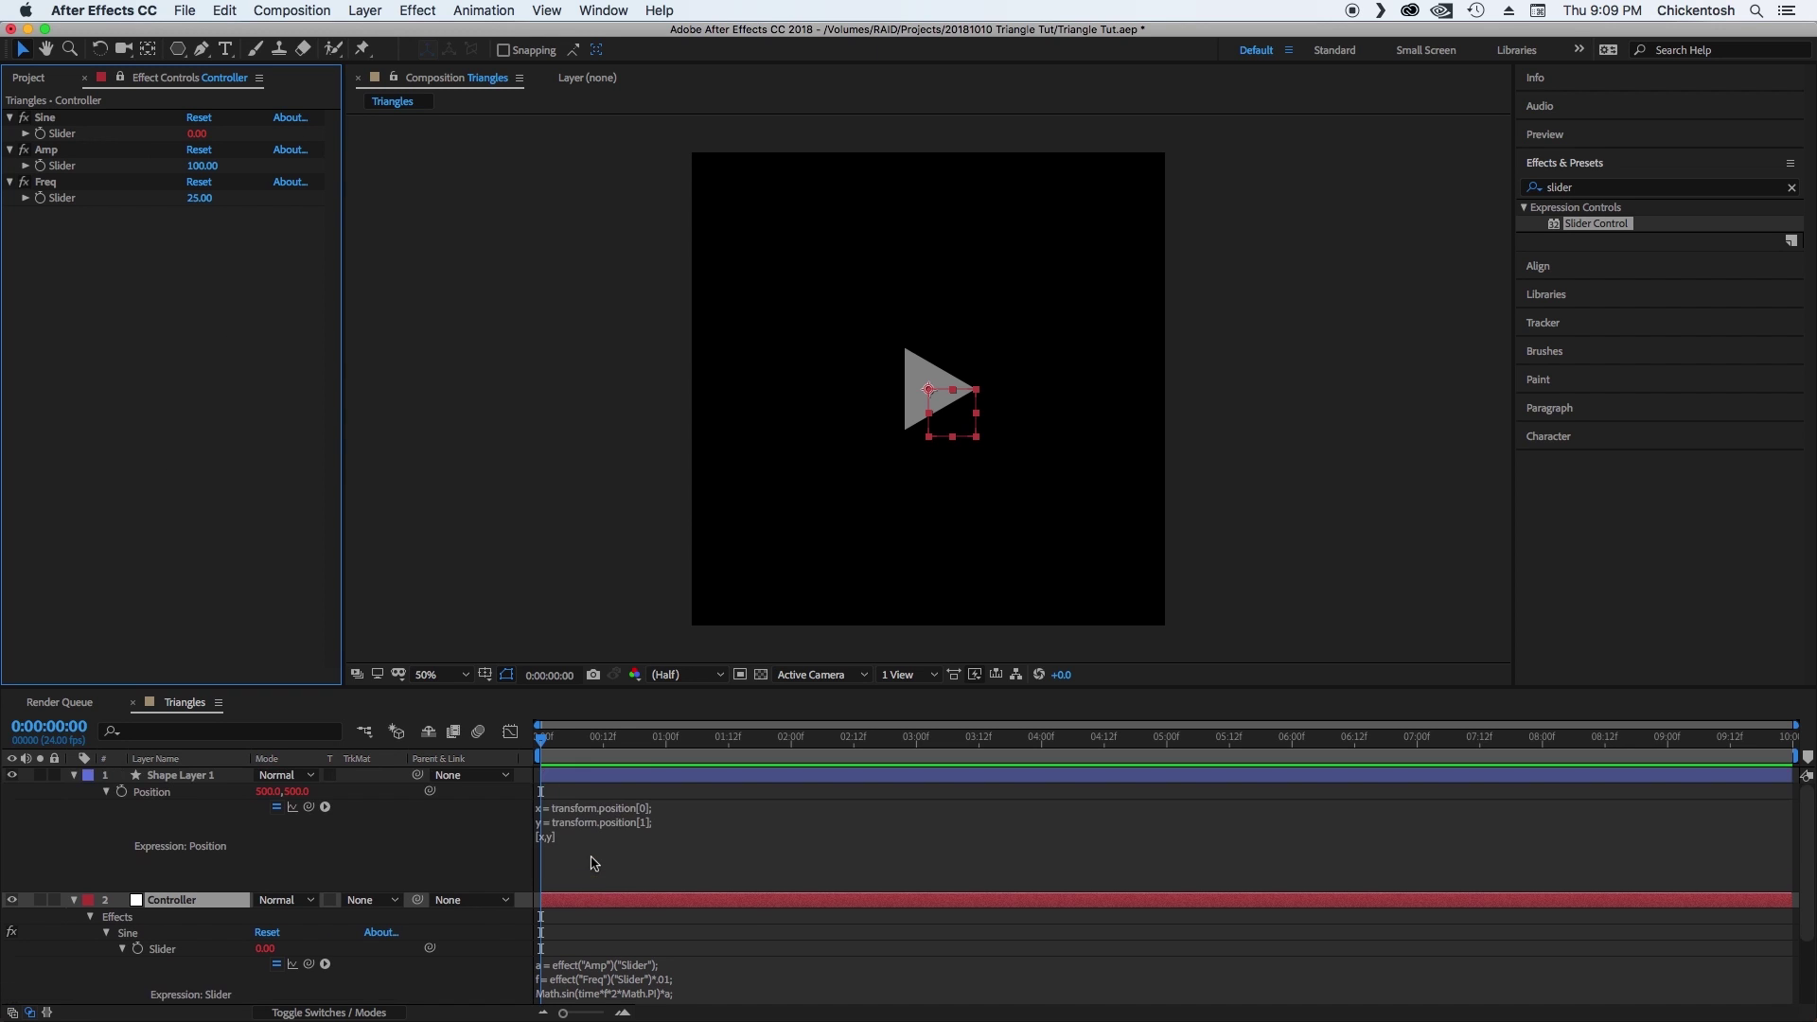
Insert sine = thisComp.layer("Controller").effect("Sine")("Slider"); as the first line of Shape Layer 1's Position expression, linked to the Controller's Sine slider.
click(672, 825)
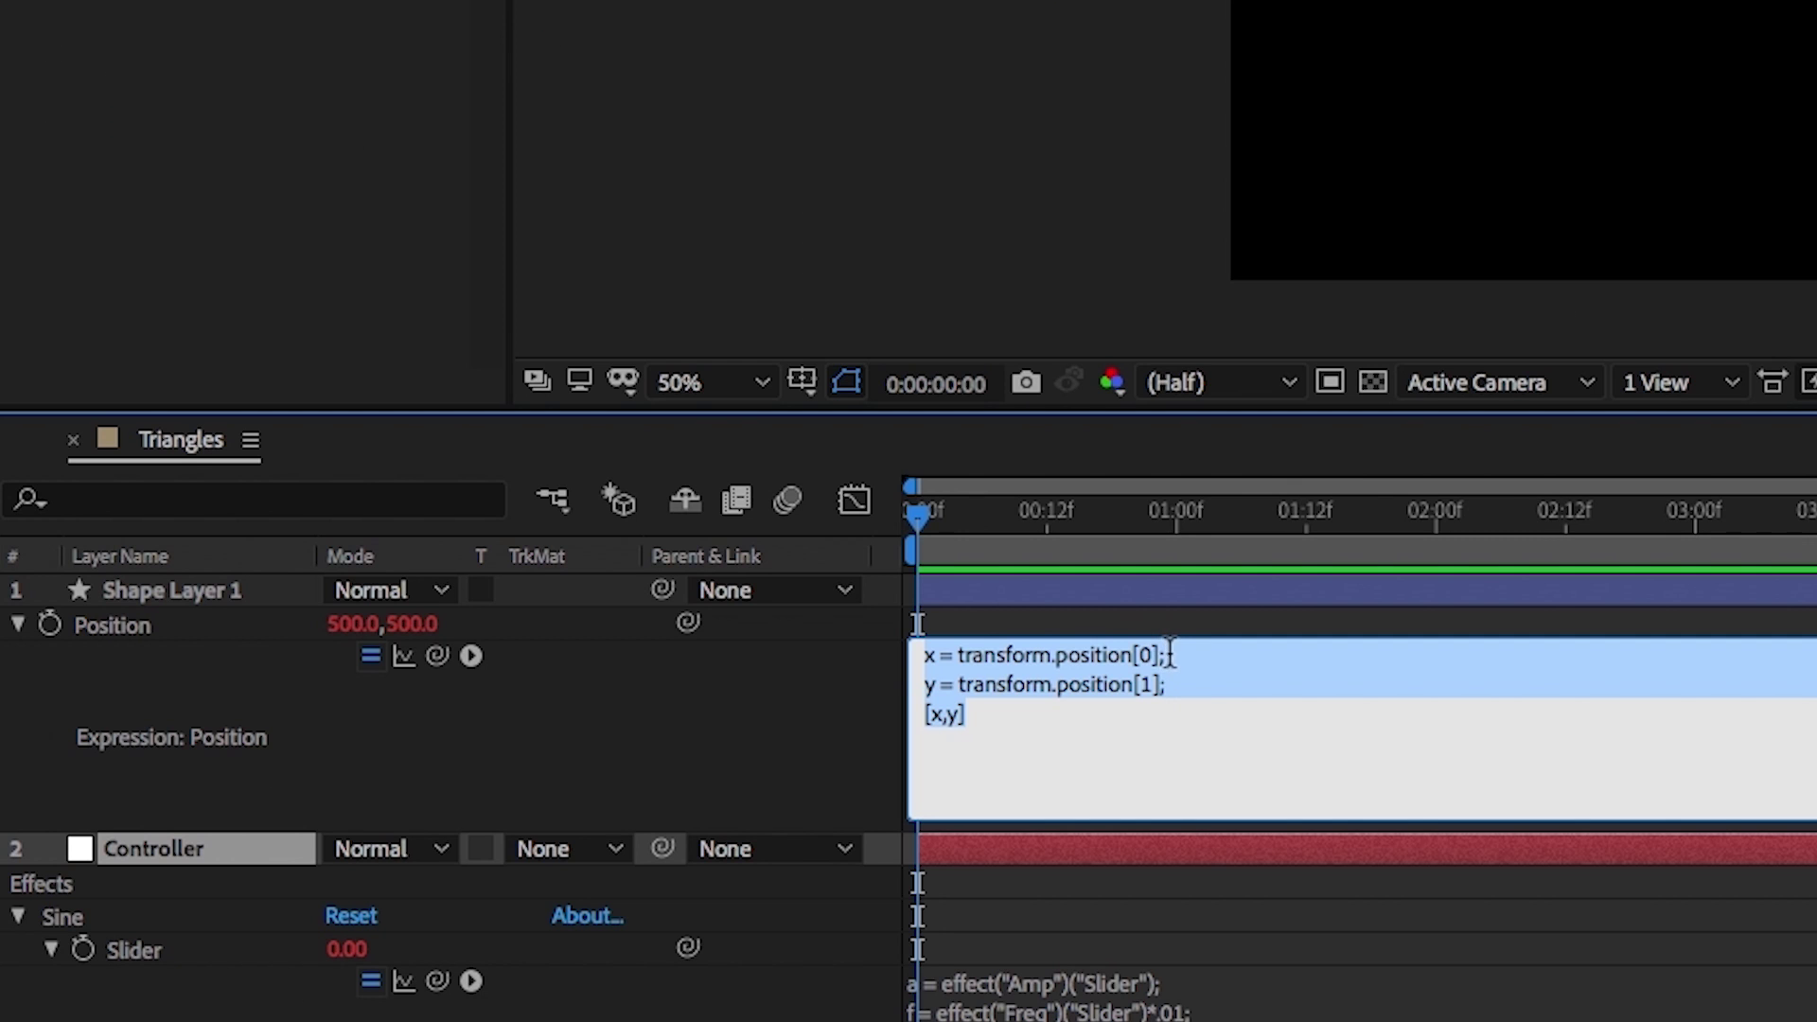
click(927, 653)
key(Return)
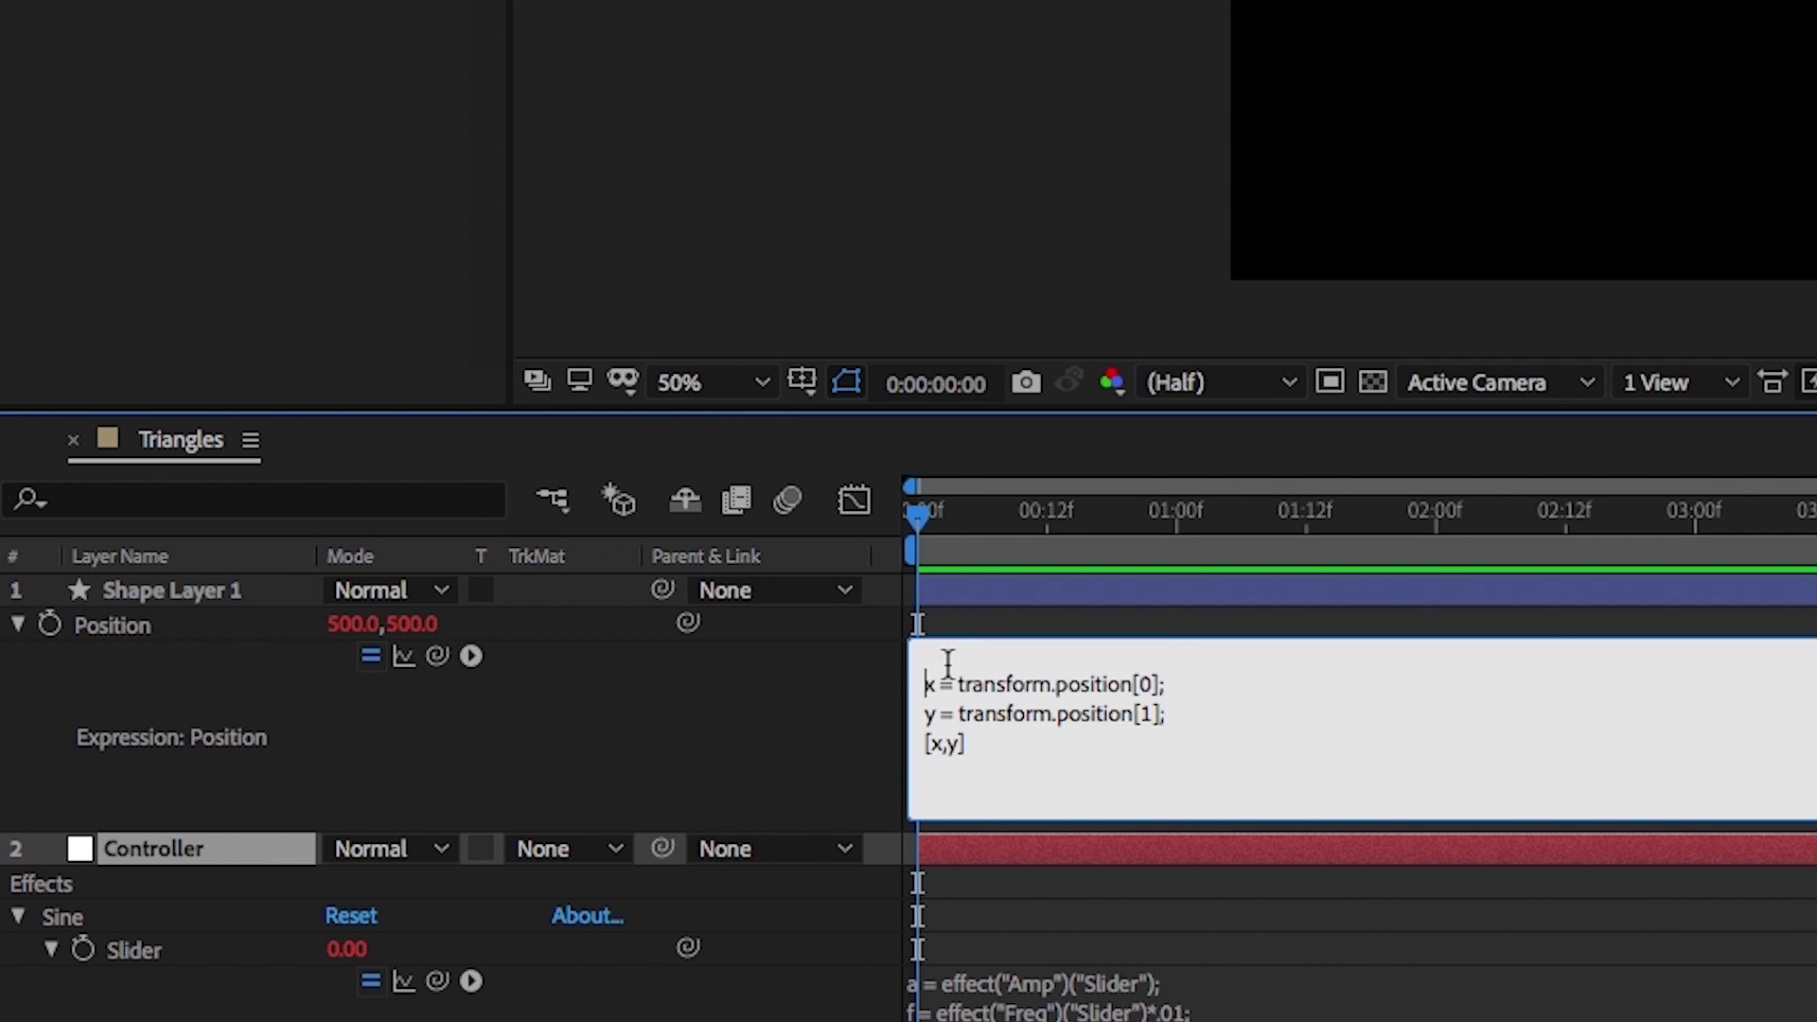
text(sine =)
drag(307, 807, 107, 140)
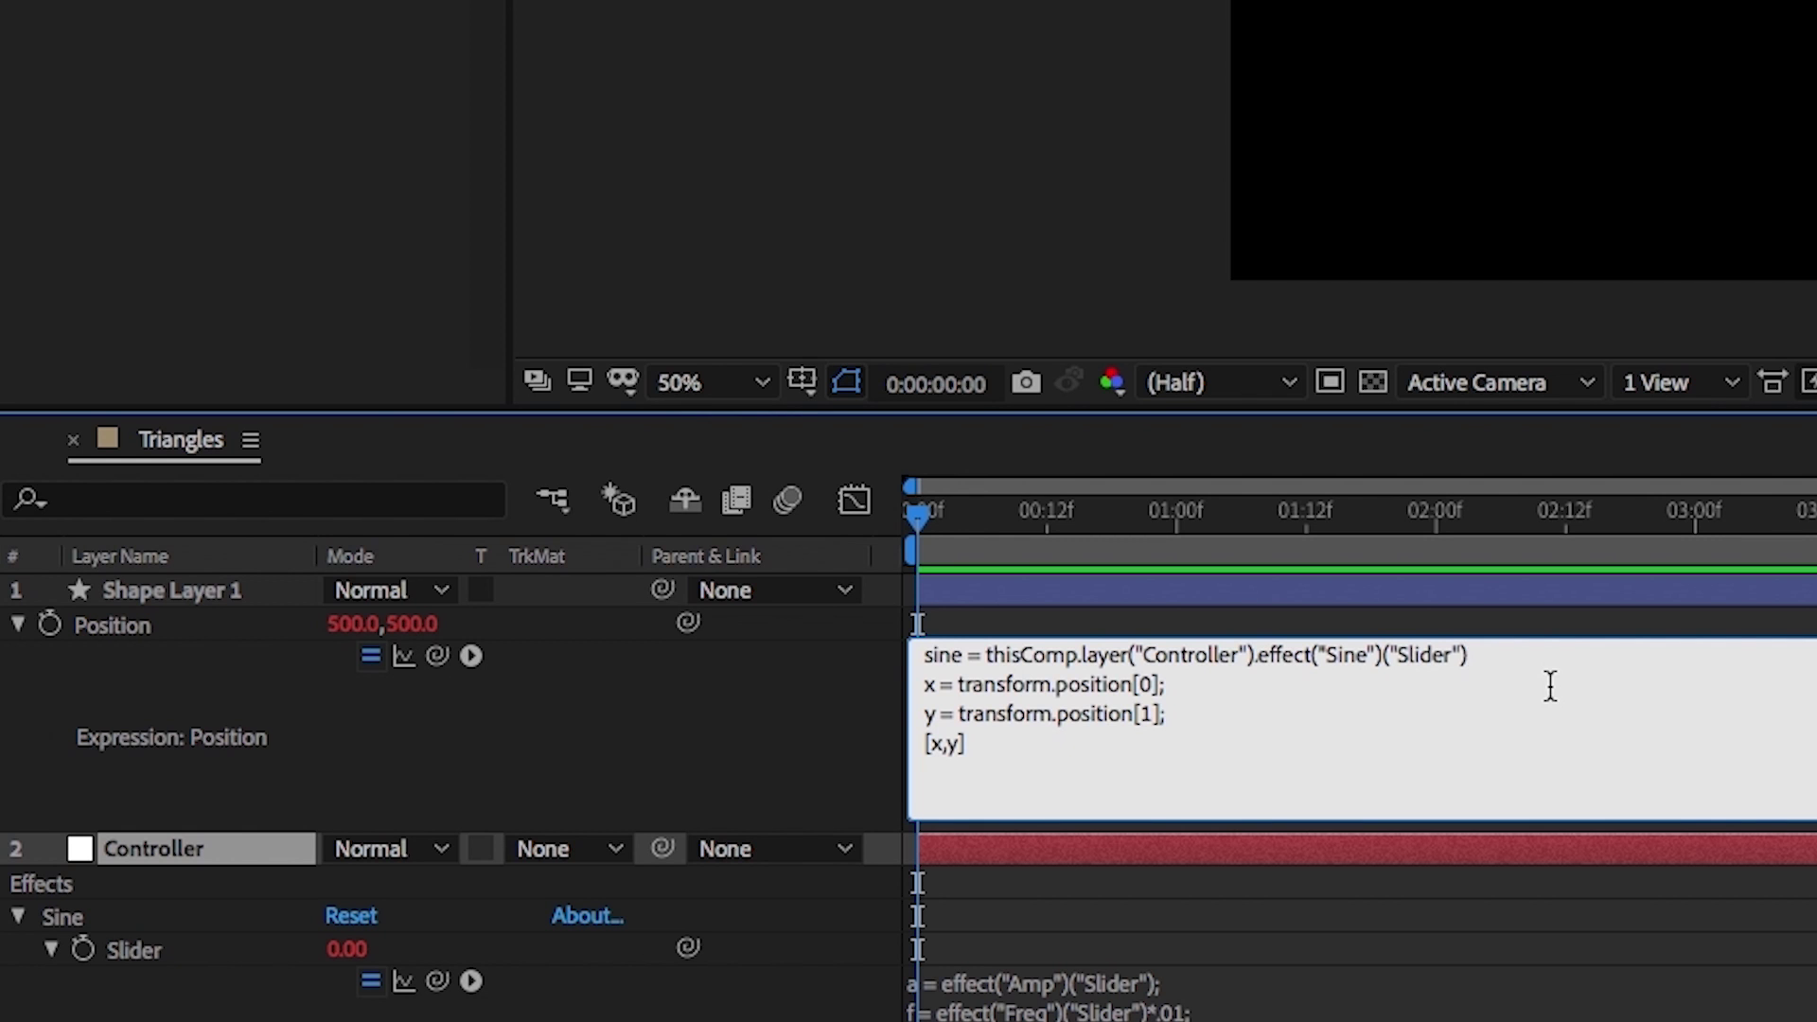
text(;)
Replace transform.position[1] in the y line of the Position expression with (thisComp.height/2).
drag(1163, 714, 959, 715)
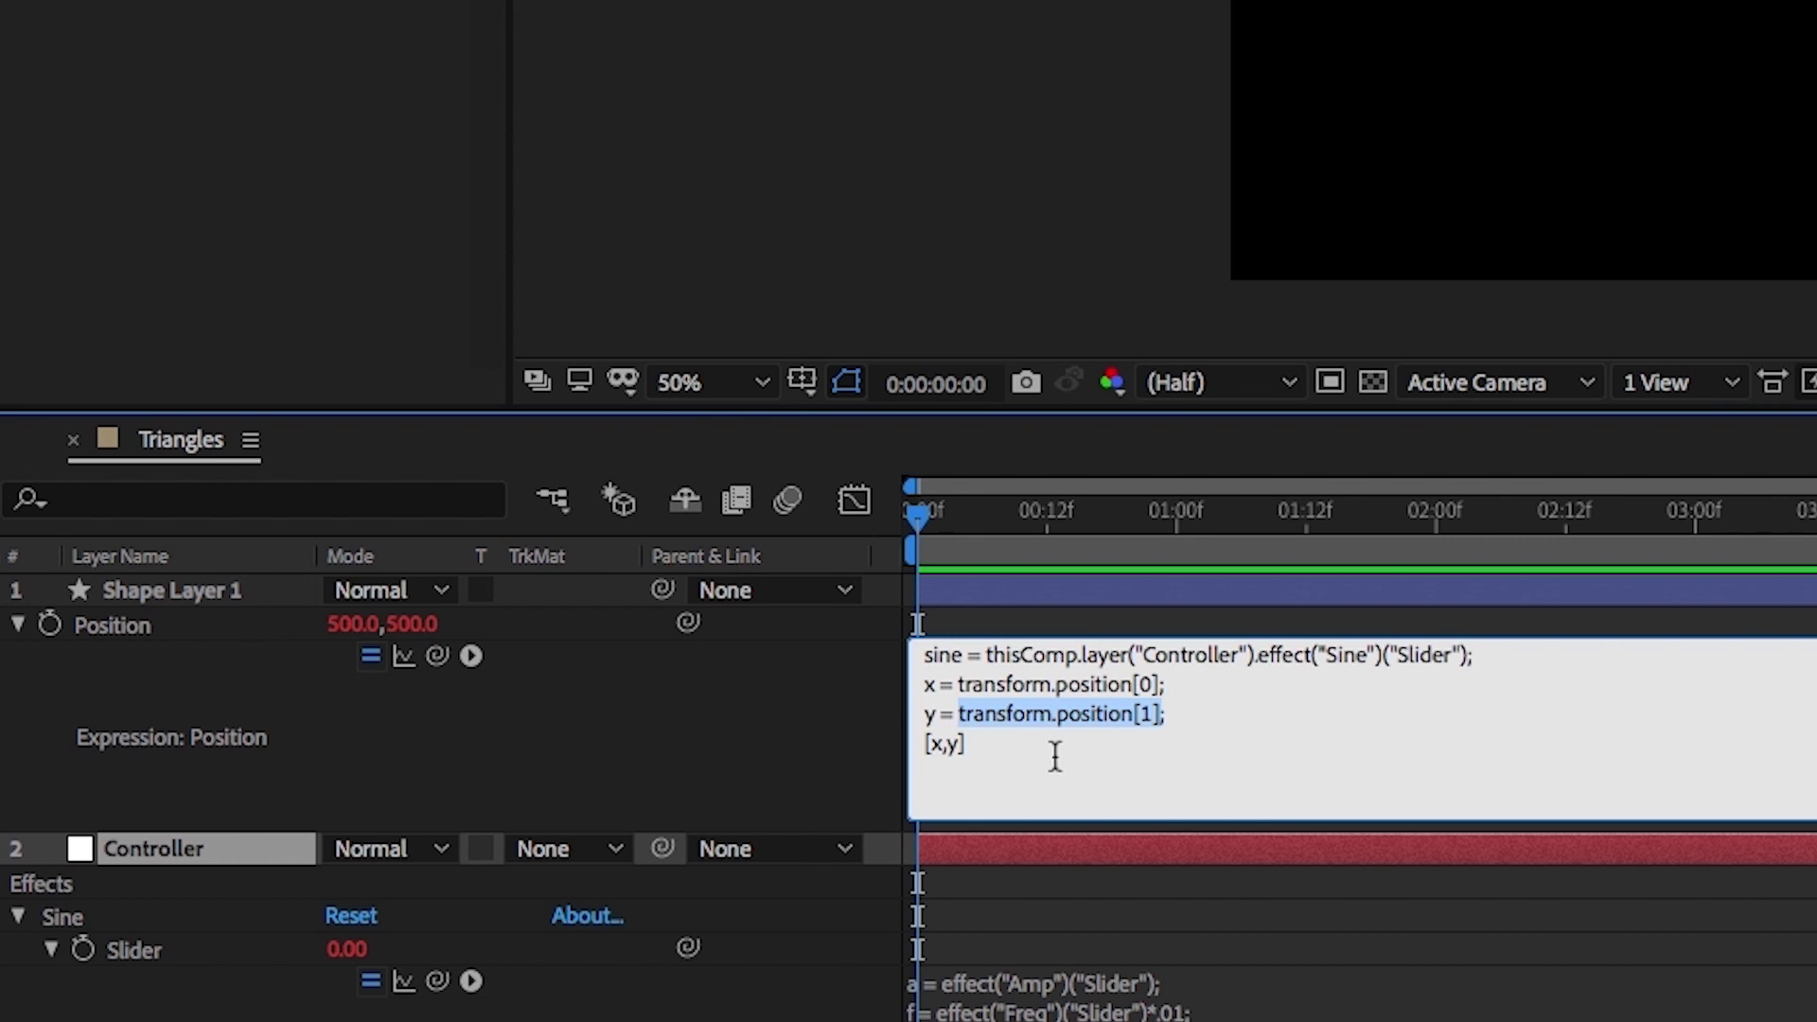
text(thisComp)
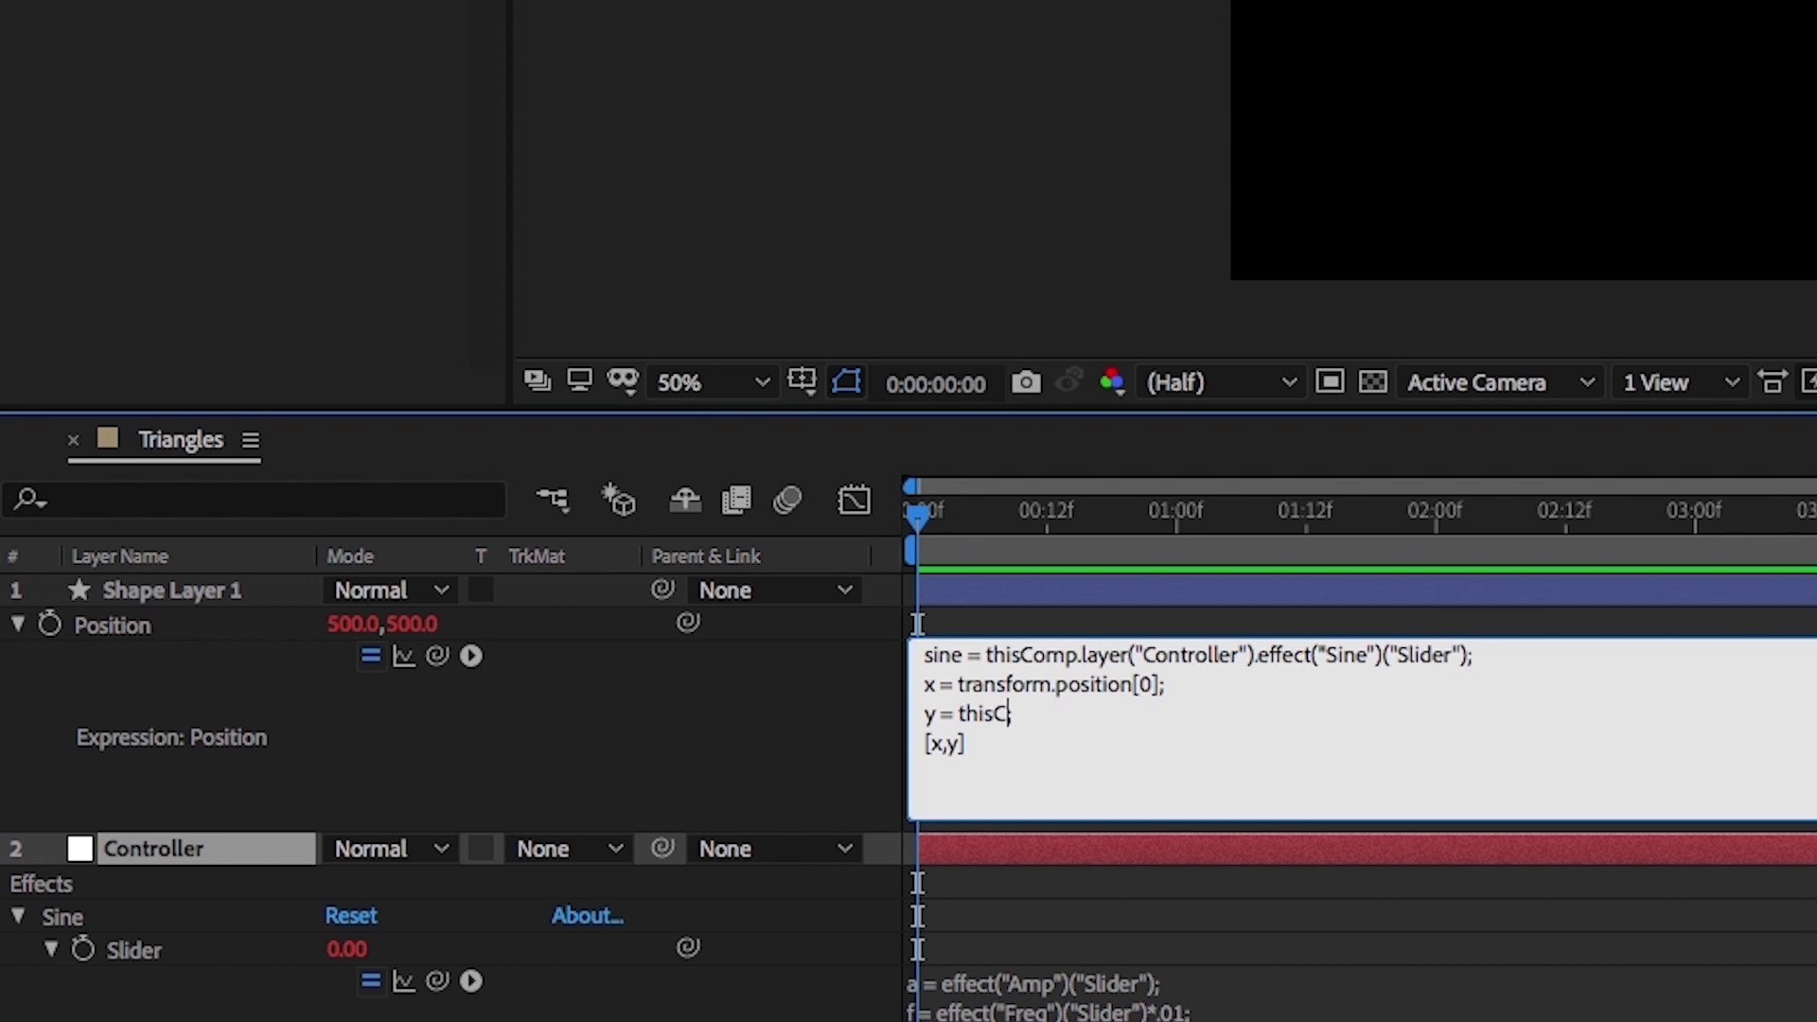
text(height/2)
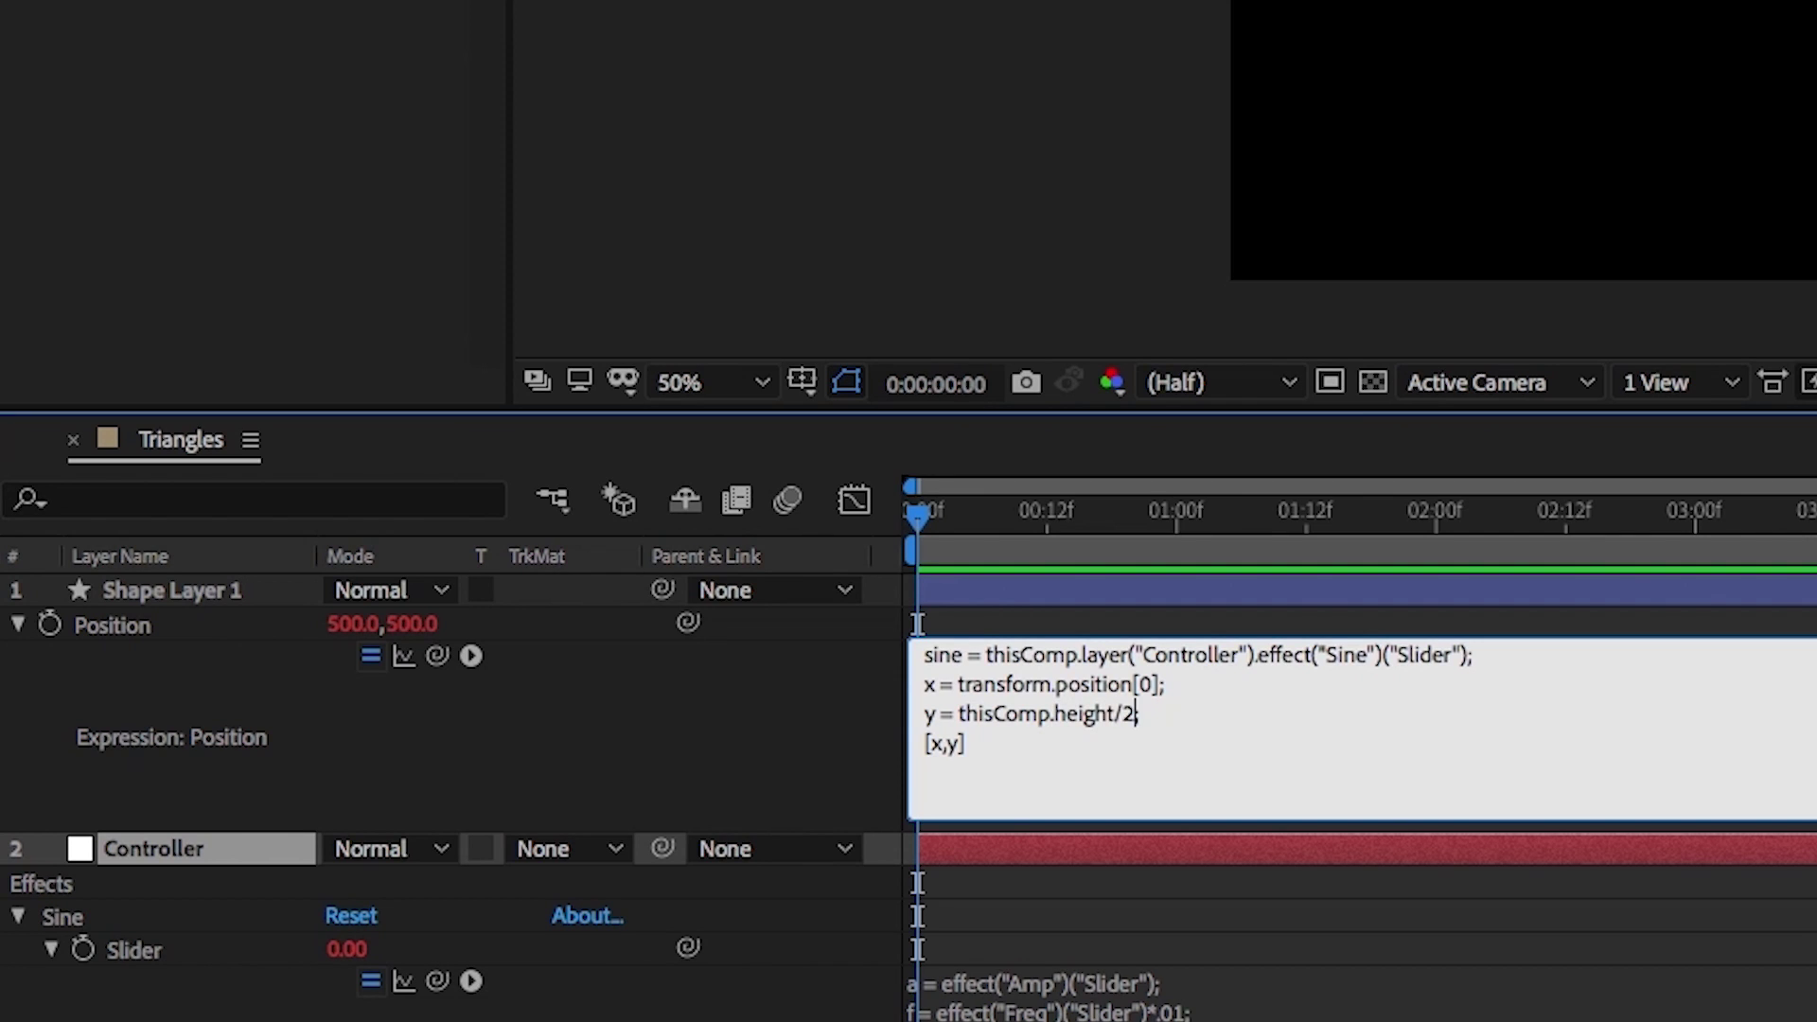
text())
key(Left)
key(Left)
key(Left)
key(Left)
key(Left)
key(Left)
key(Left)
key(Left)
key(Left)
key(Left)
key(Left)
key(Left)
key(Left)
key(Left)
key(Left)
key(Left)
key(Left)
key(Left)
text(()
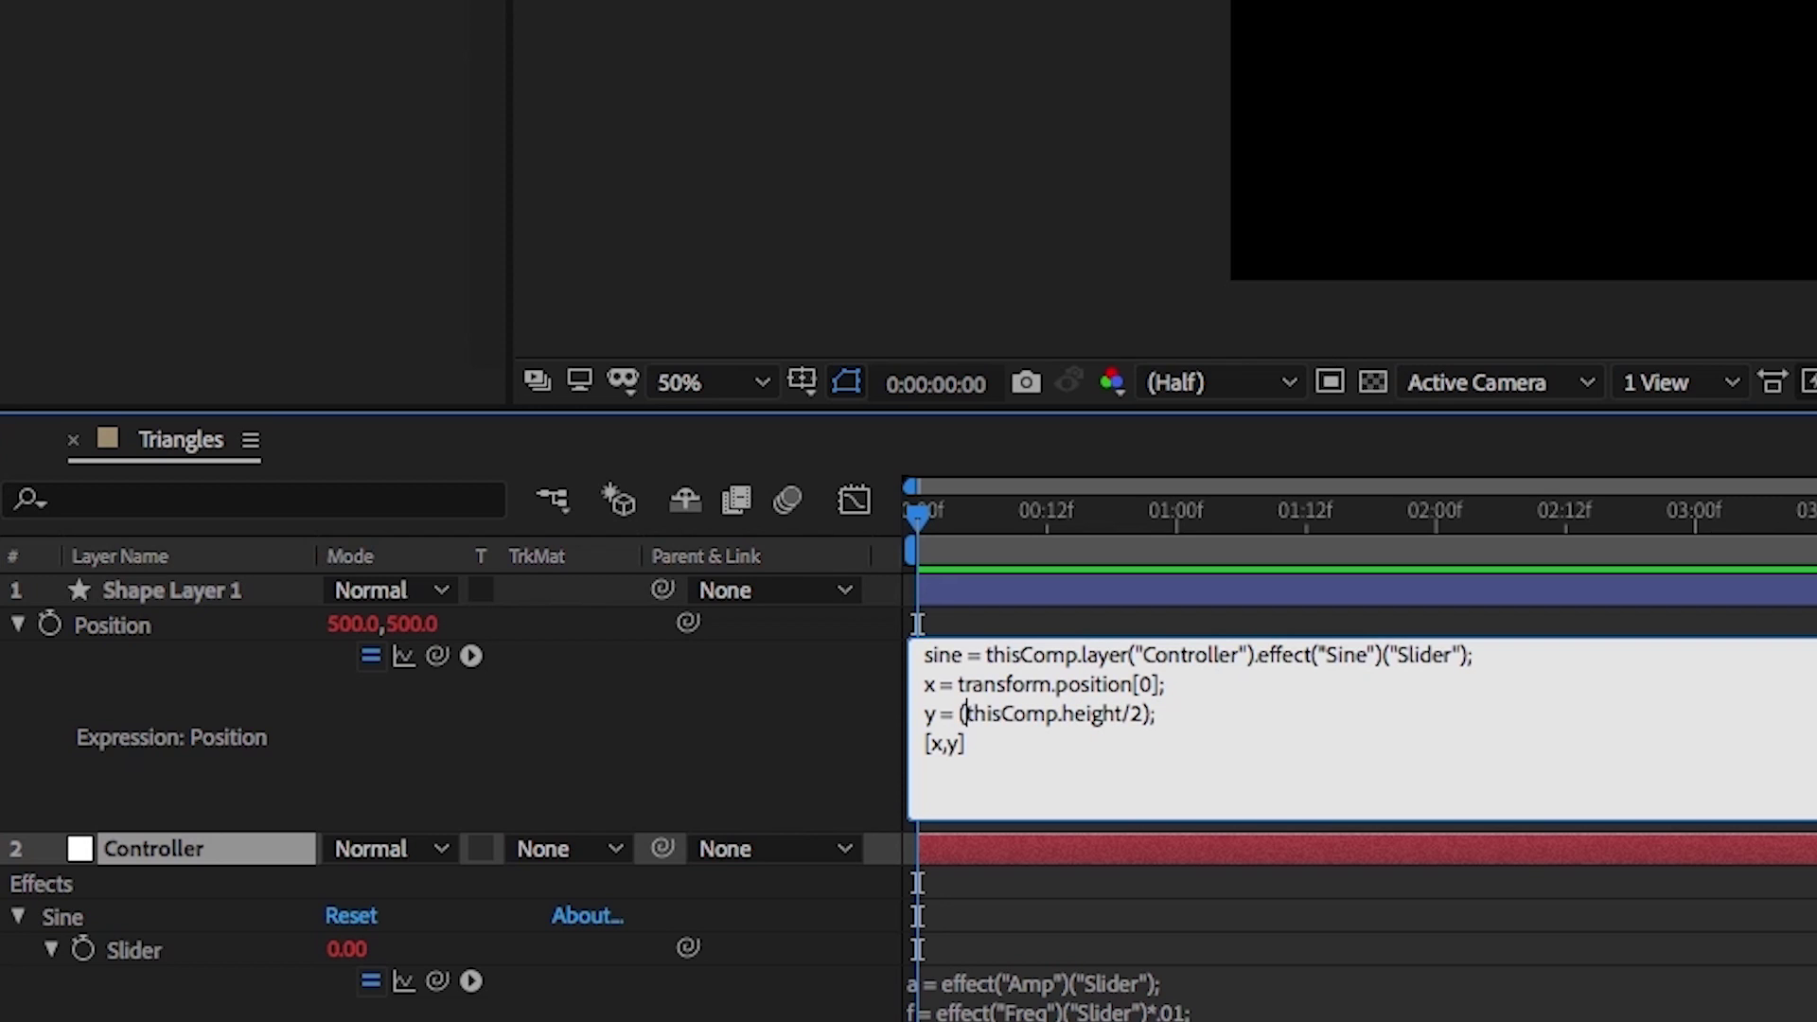
Append + sine to the y line and apply the Position expression.
key(Right)
key(Right)
key(Right)
key(Right)
key(Right)
key(Right)
key(Right)
key(Right)
key(Right)
key(Right)
key(Right)
key(Right)
text(+ sine)
key(KP_Enter)
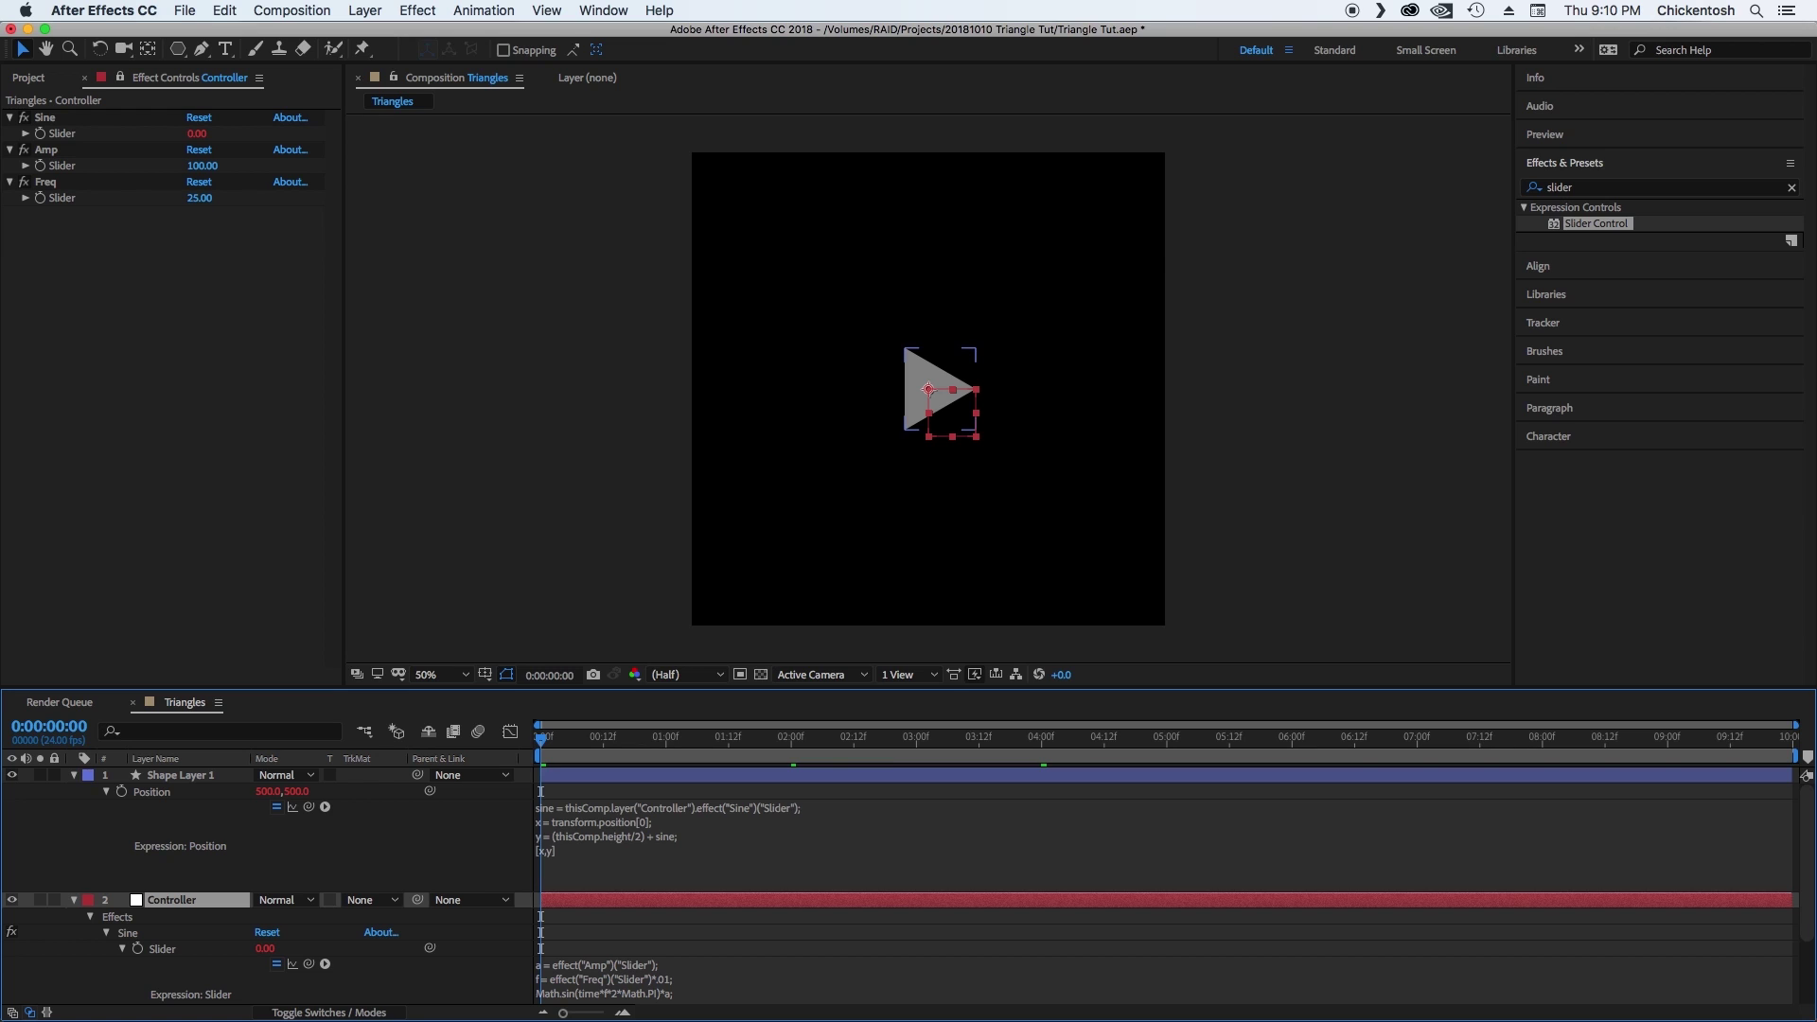
Preview the triangle's oscillation while setting the Freq slider to 125 and the Amp slider to 43.
drag(545, 748, 419, 832)
key(space)
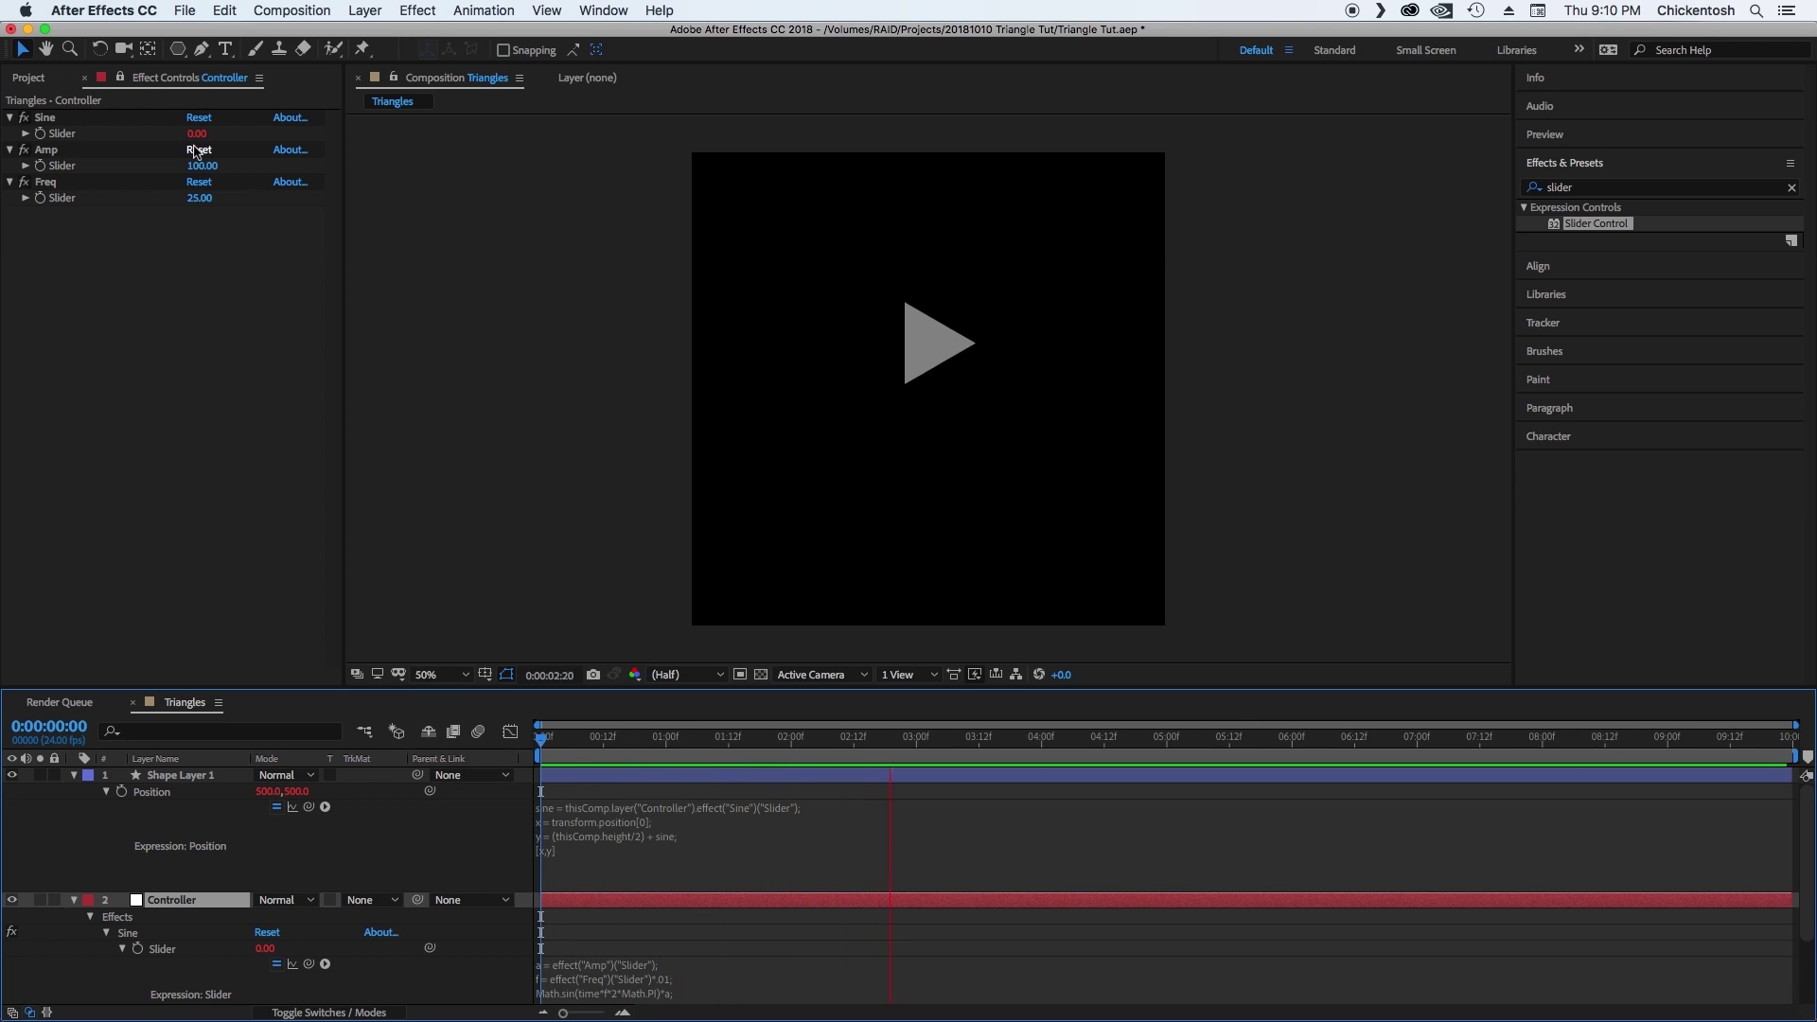
click(203, 199)
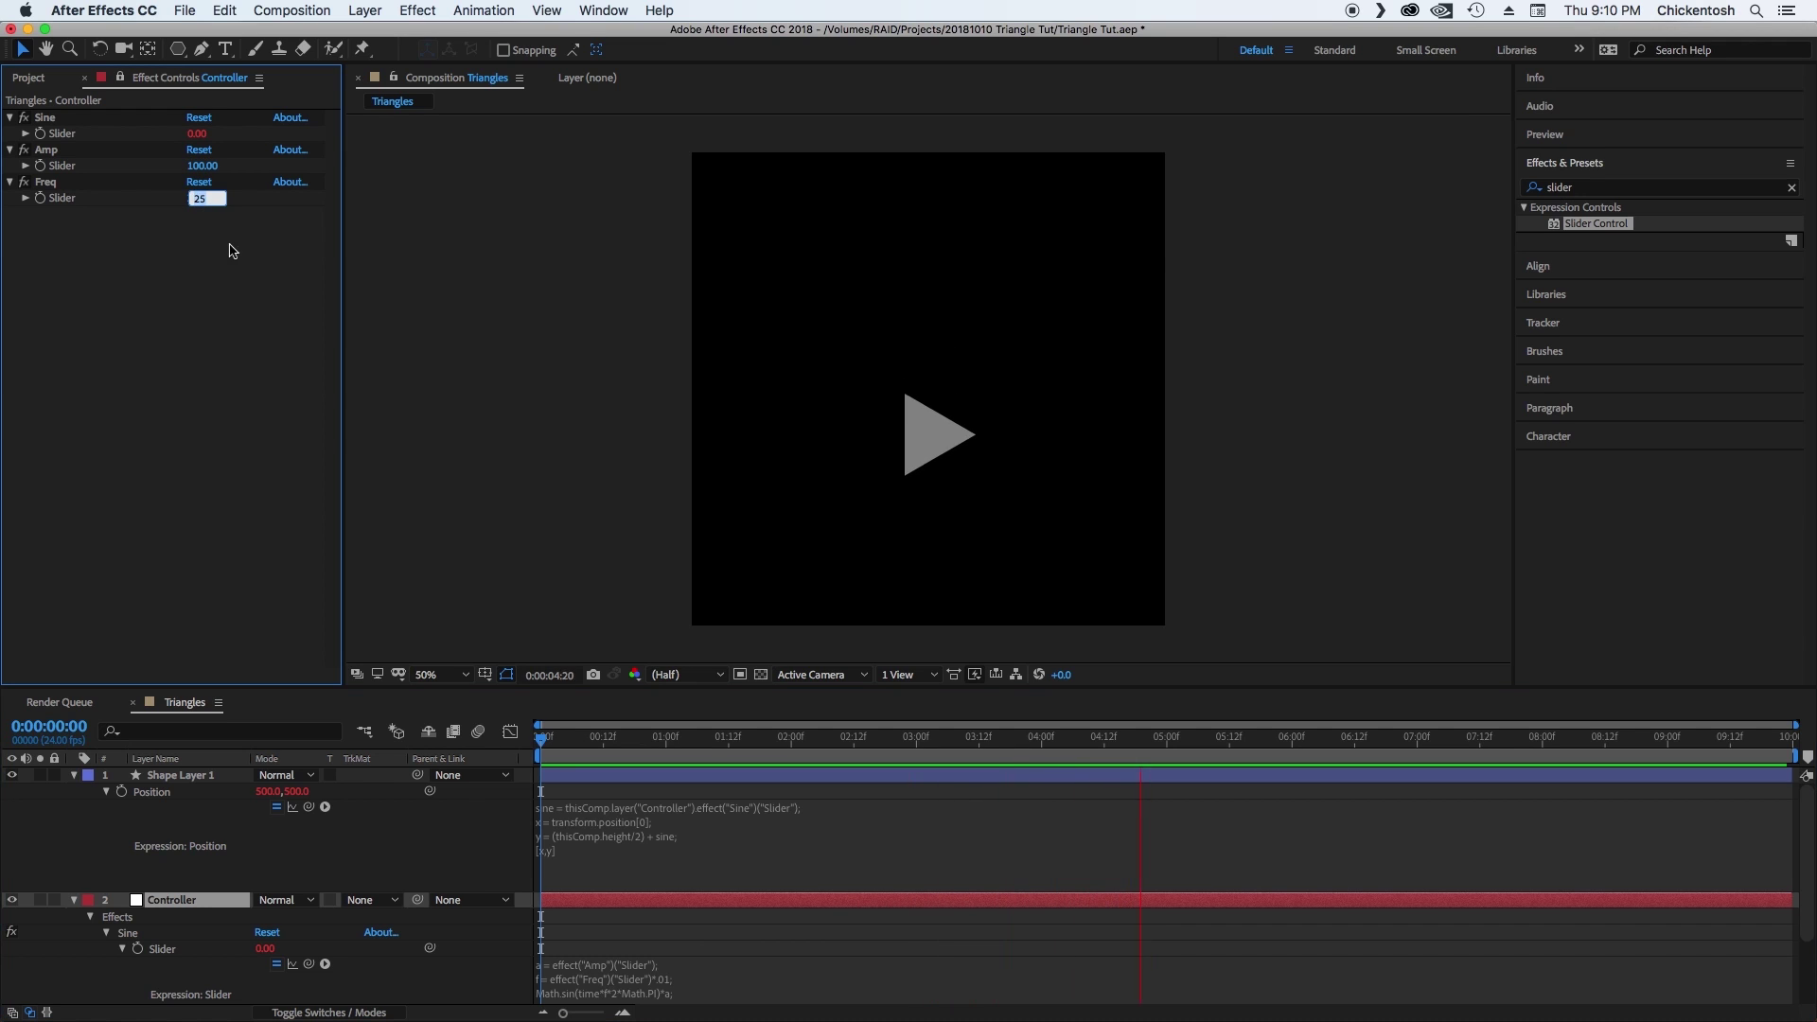
text(125)
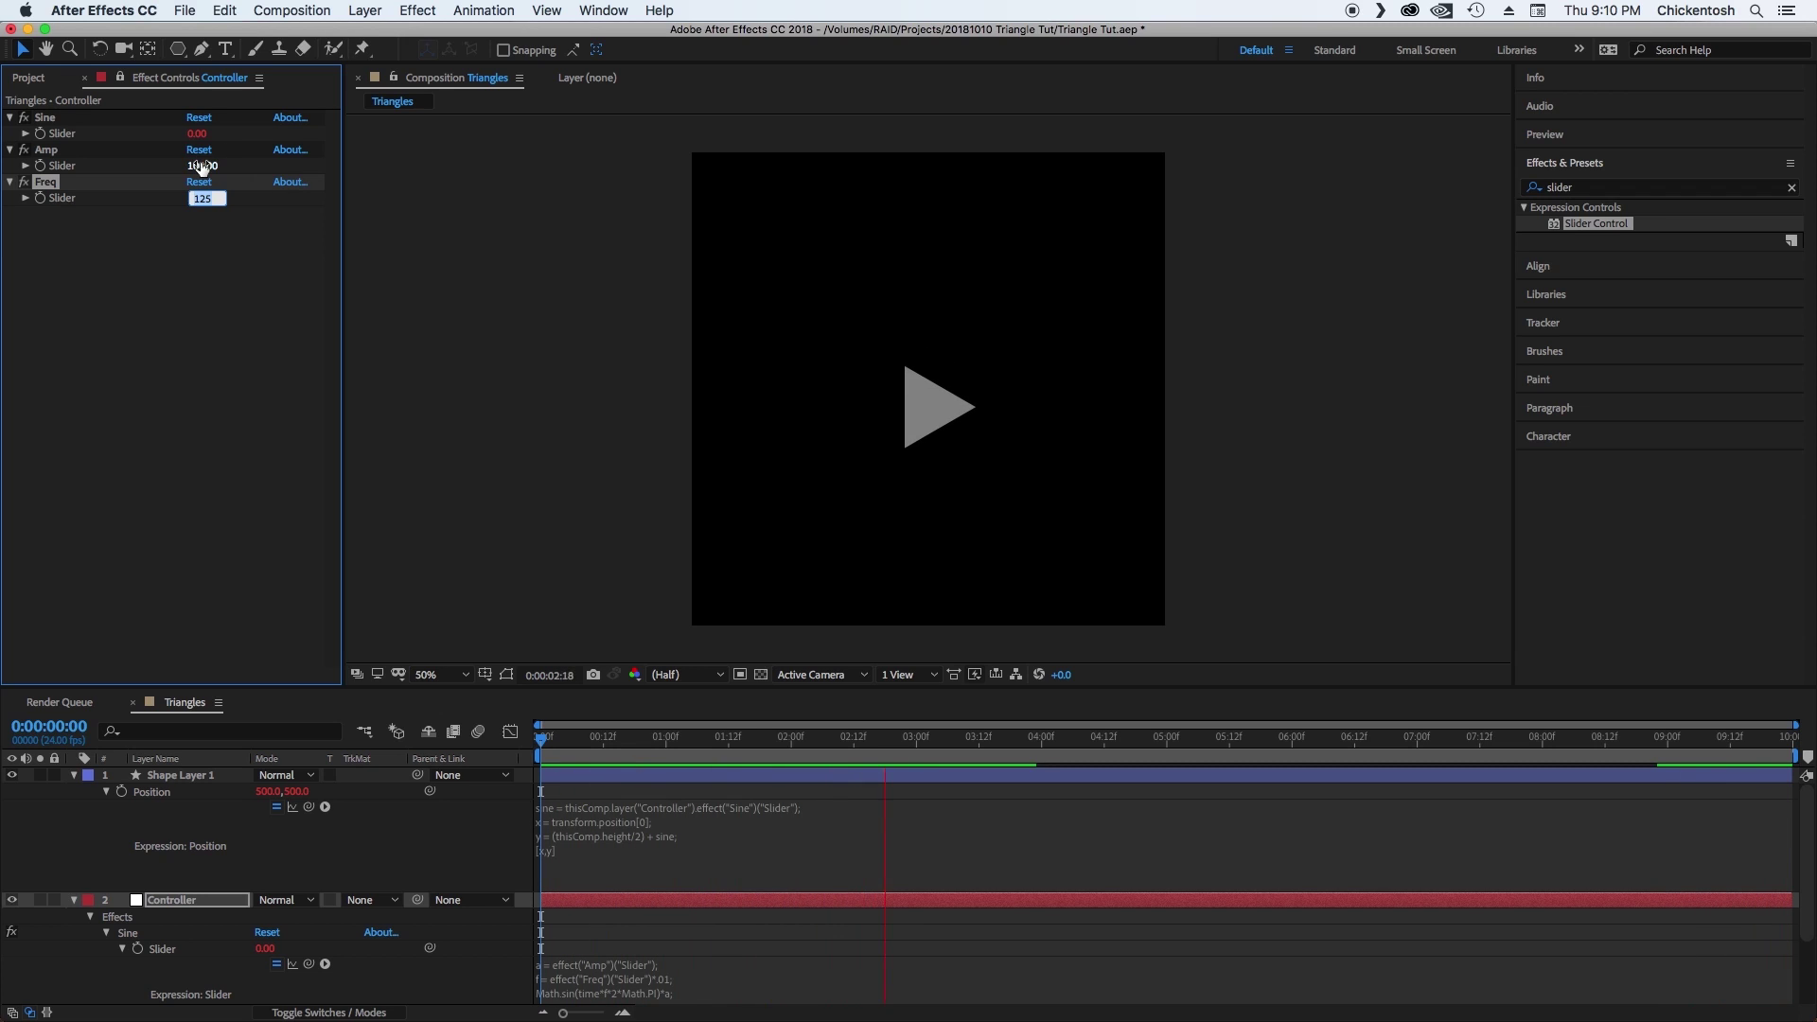
drag(202, 165, 159, 167)
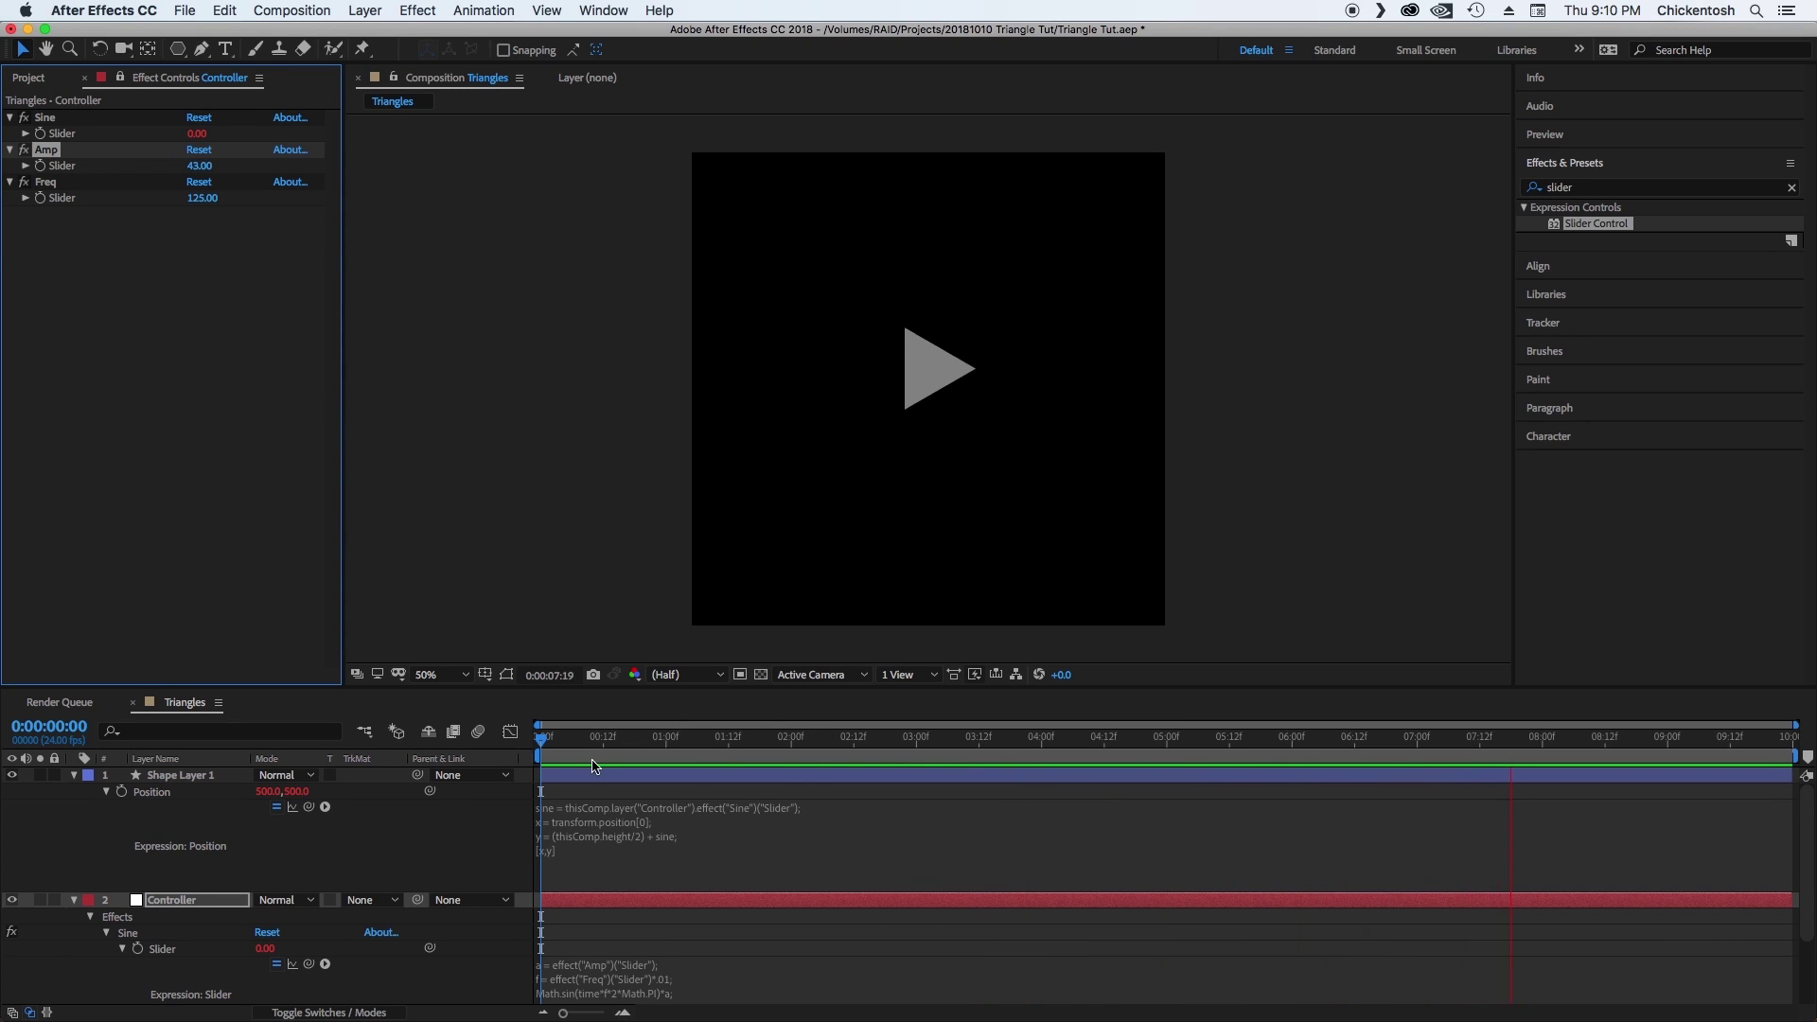
click(623, 776)
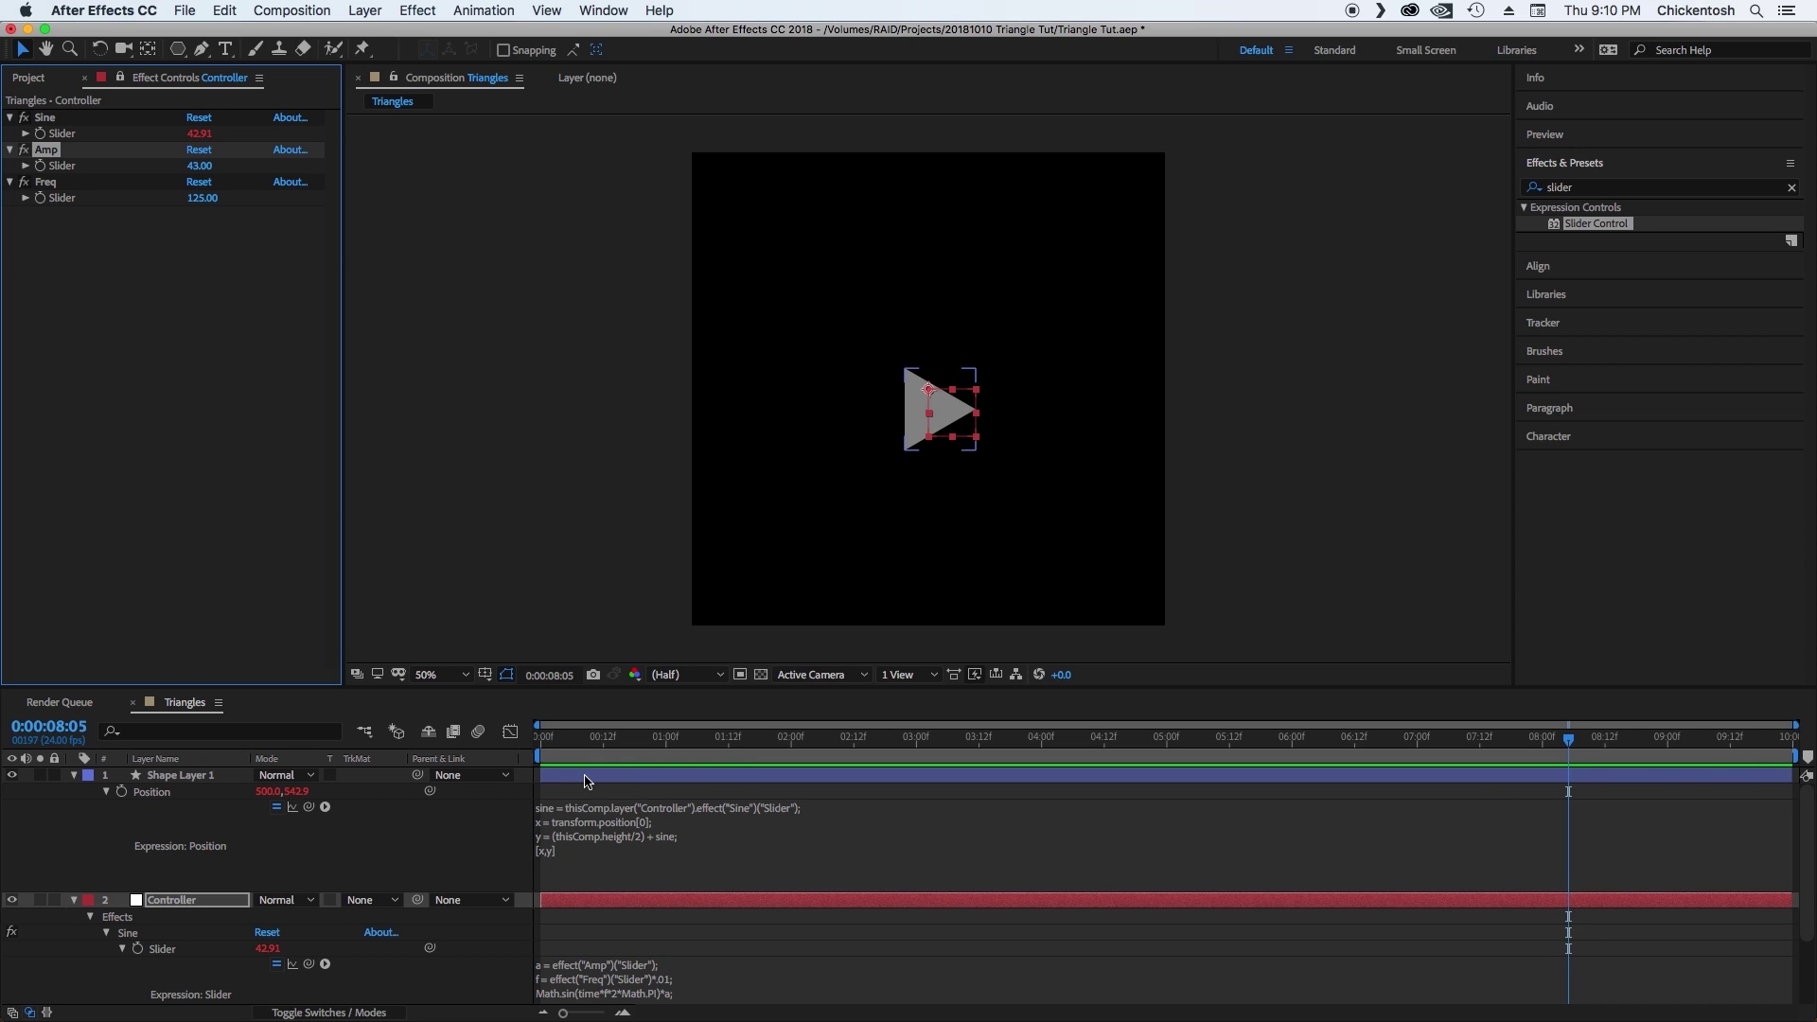
Duplicate Shape Layer 1 seven times.
click(587, 778)
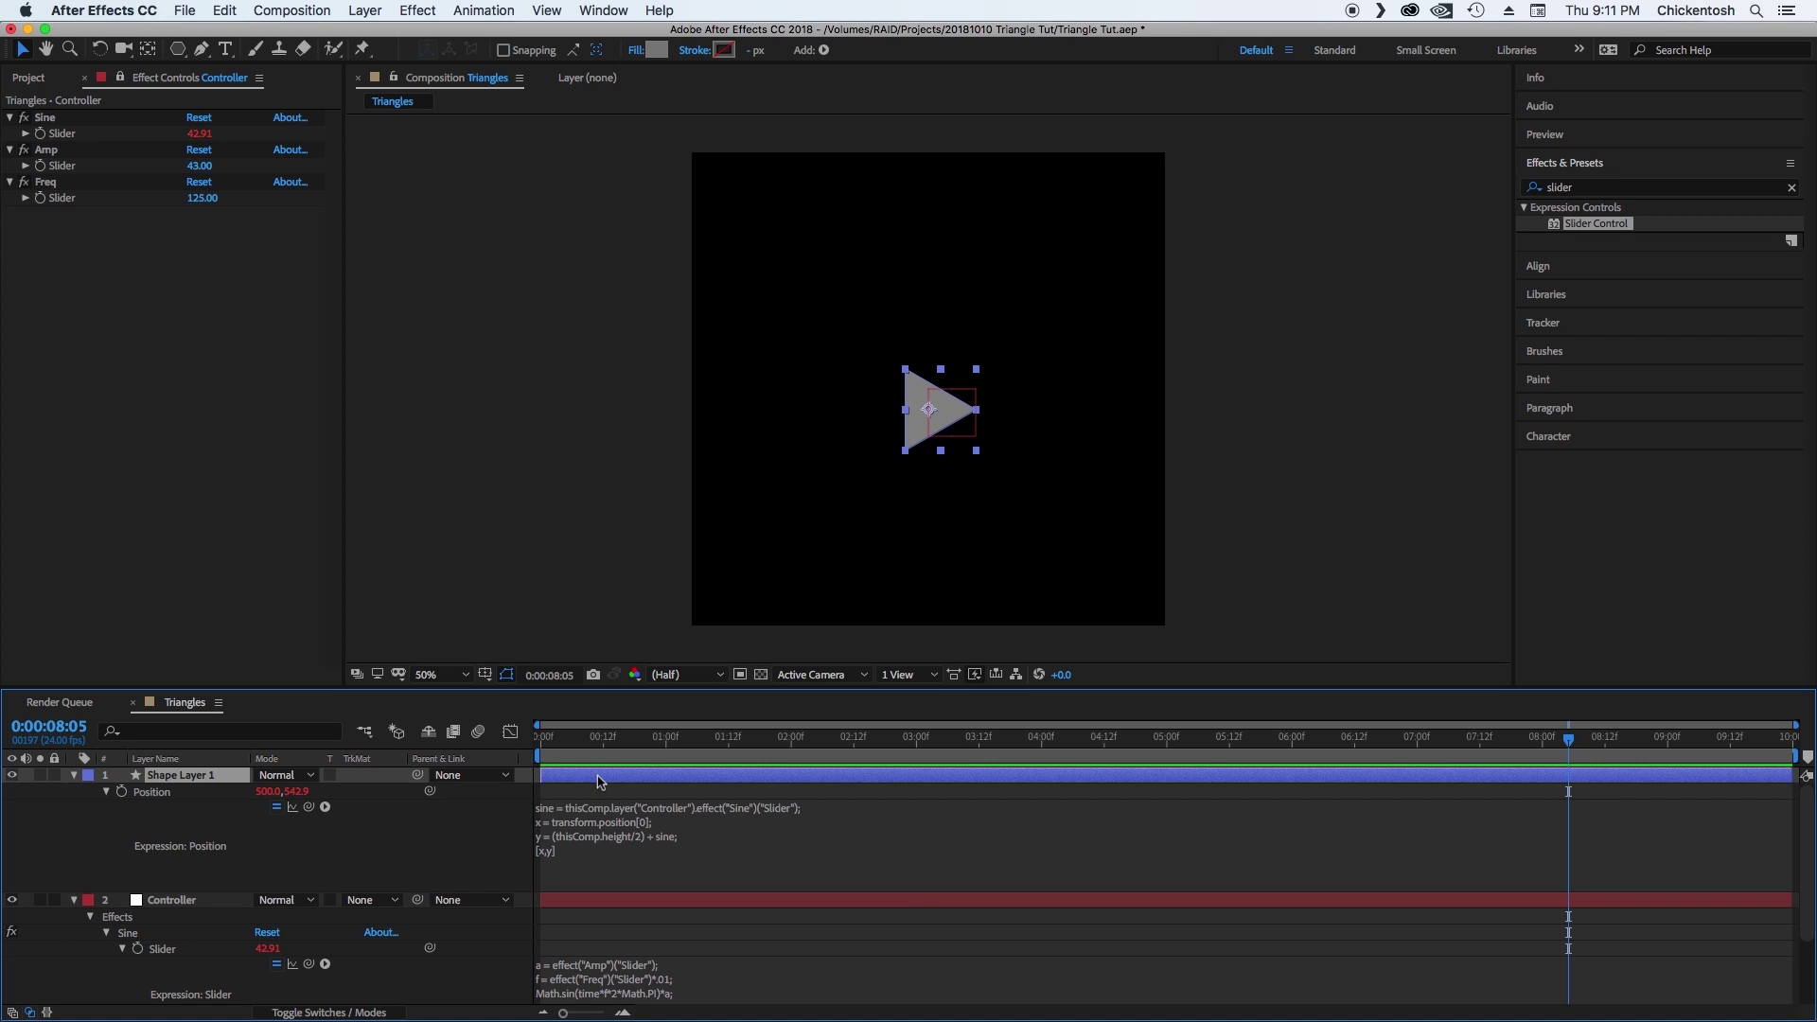
key(super+d)
key(super+d)
key(super+d)
key(super+d)
key(super+d)
key(super+d)
key(super+d)
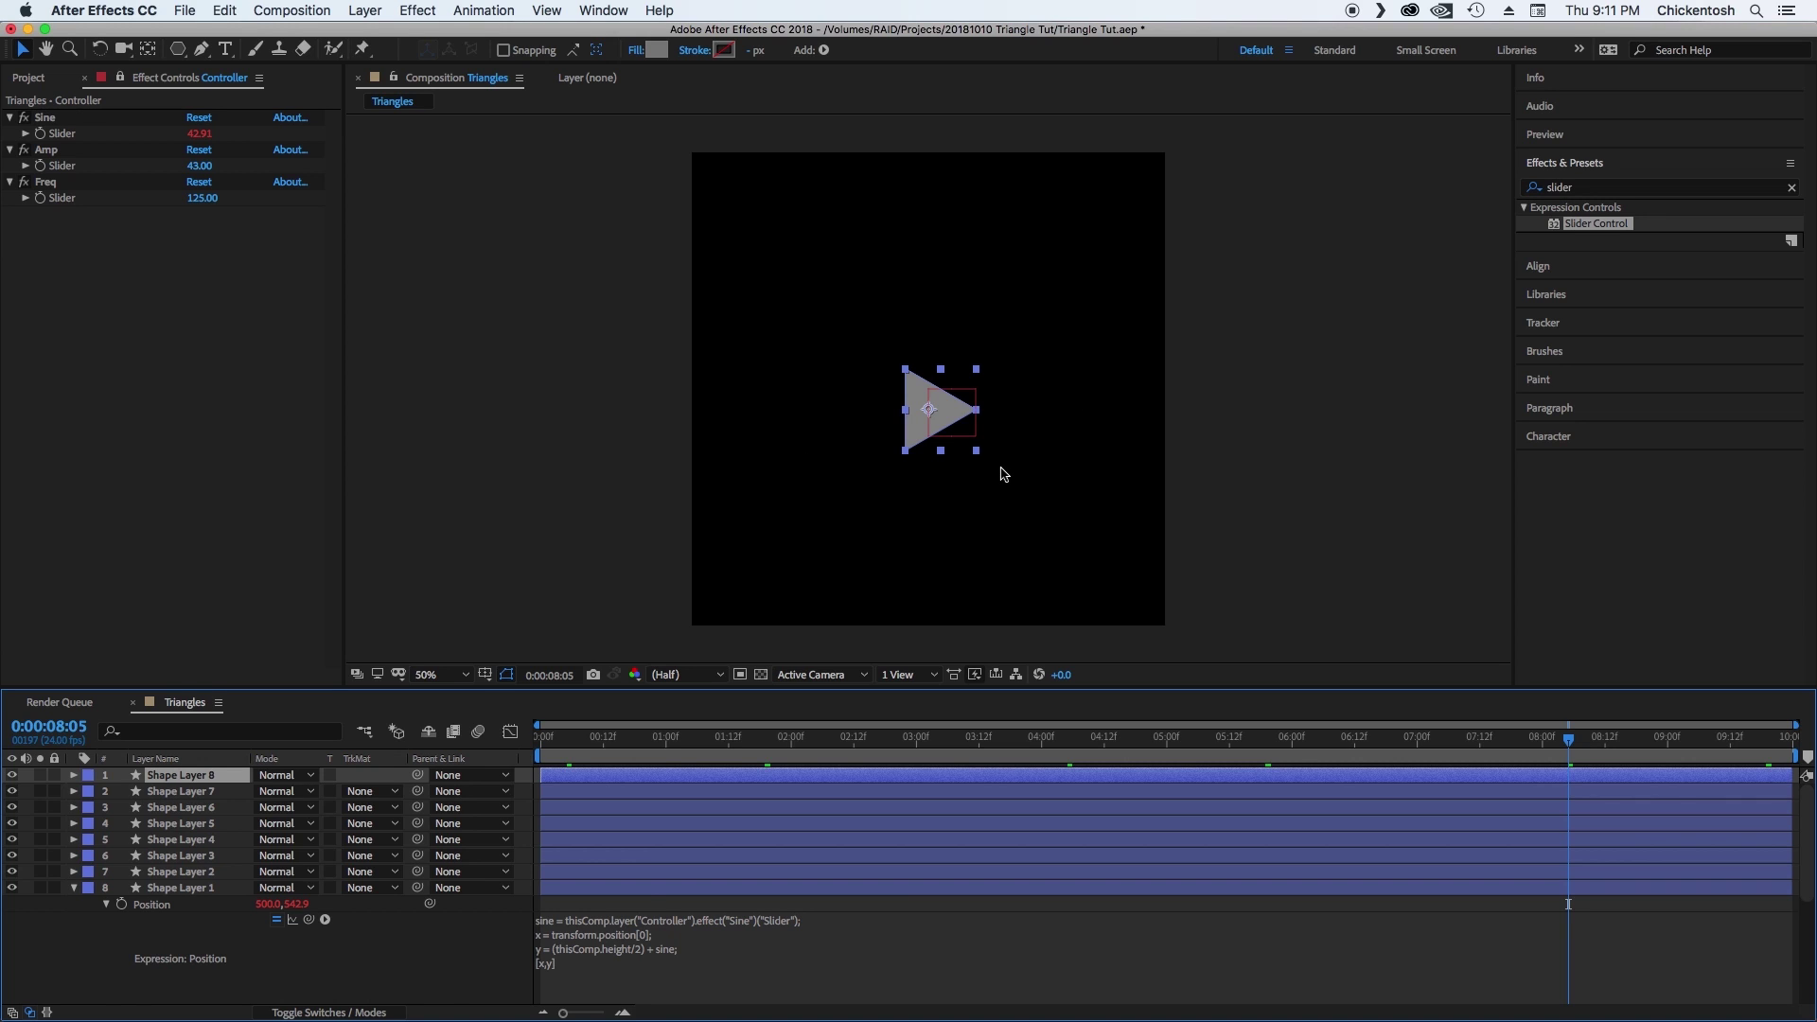
Undo all the duplications so only Shape Layer 1 and the Controller remain.
key(super+z)
key(super+z)
key(super+z)
key(super+z)
key(super+z)
key(super+z)
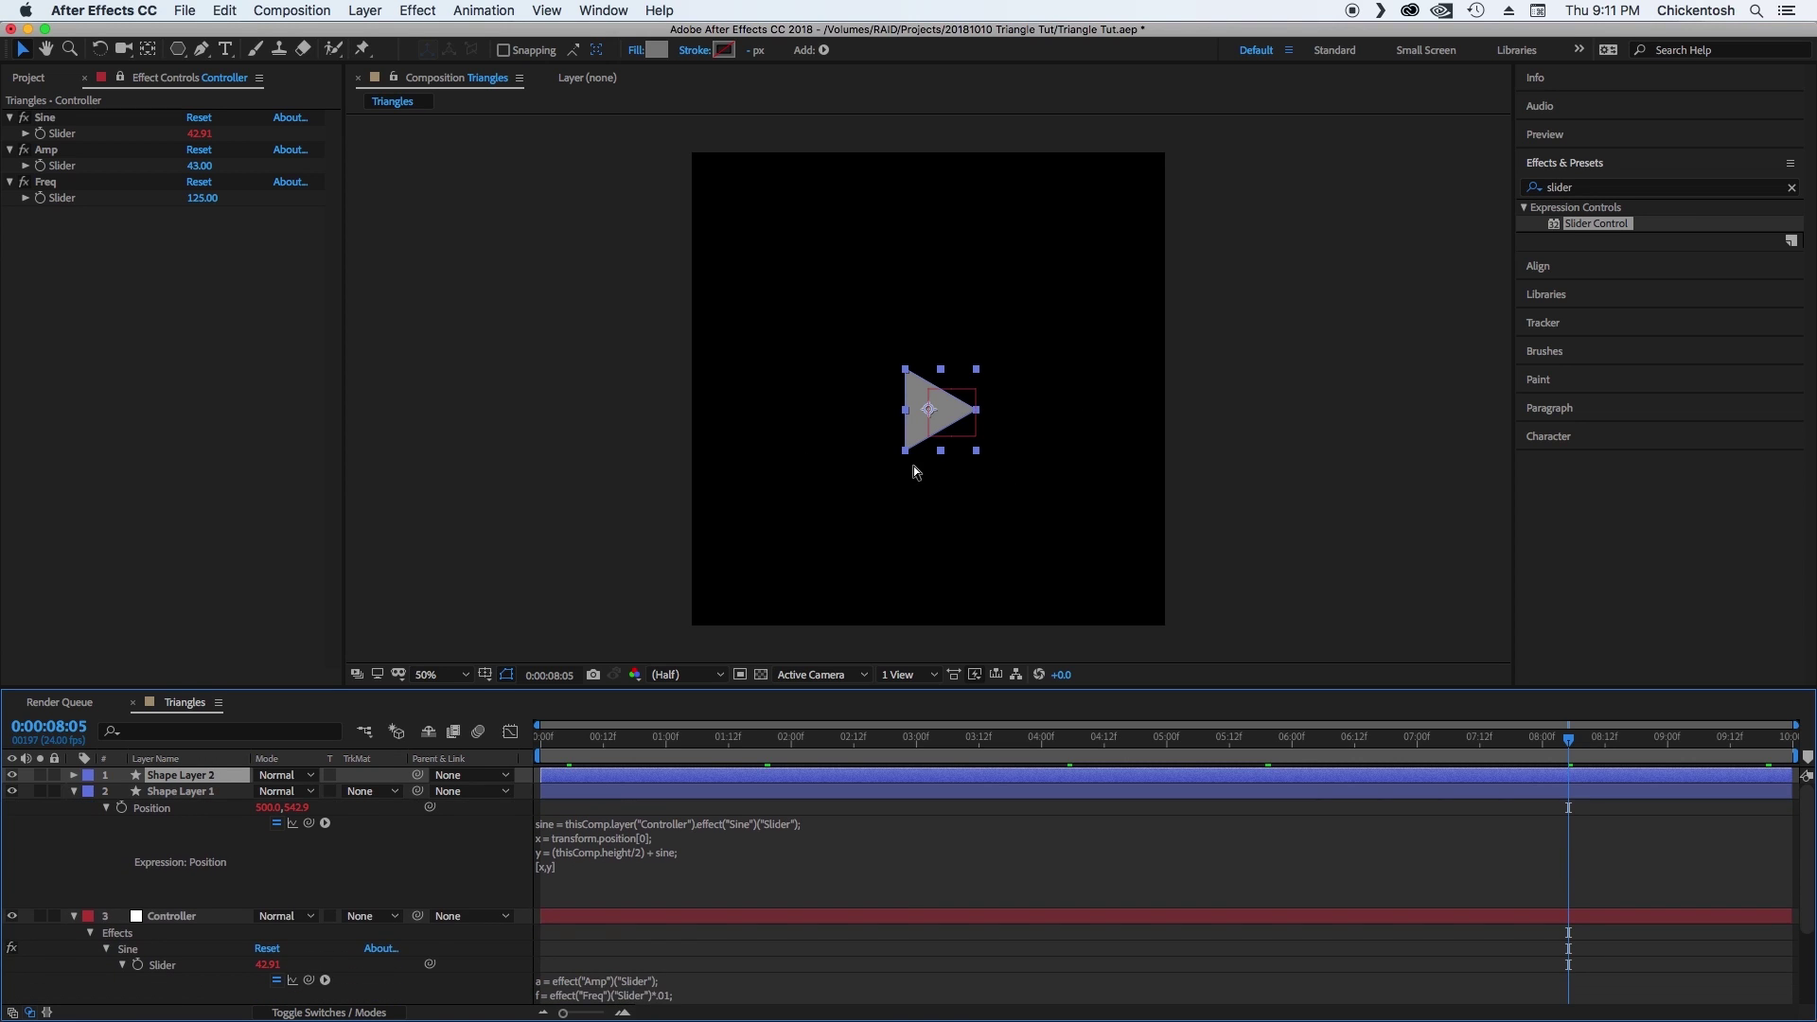
key(super+z)
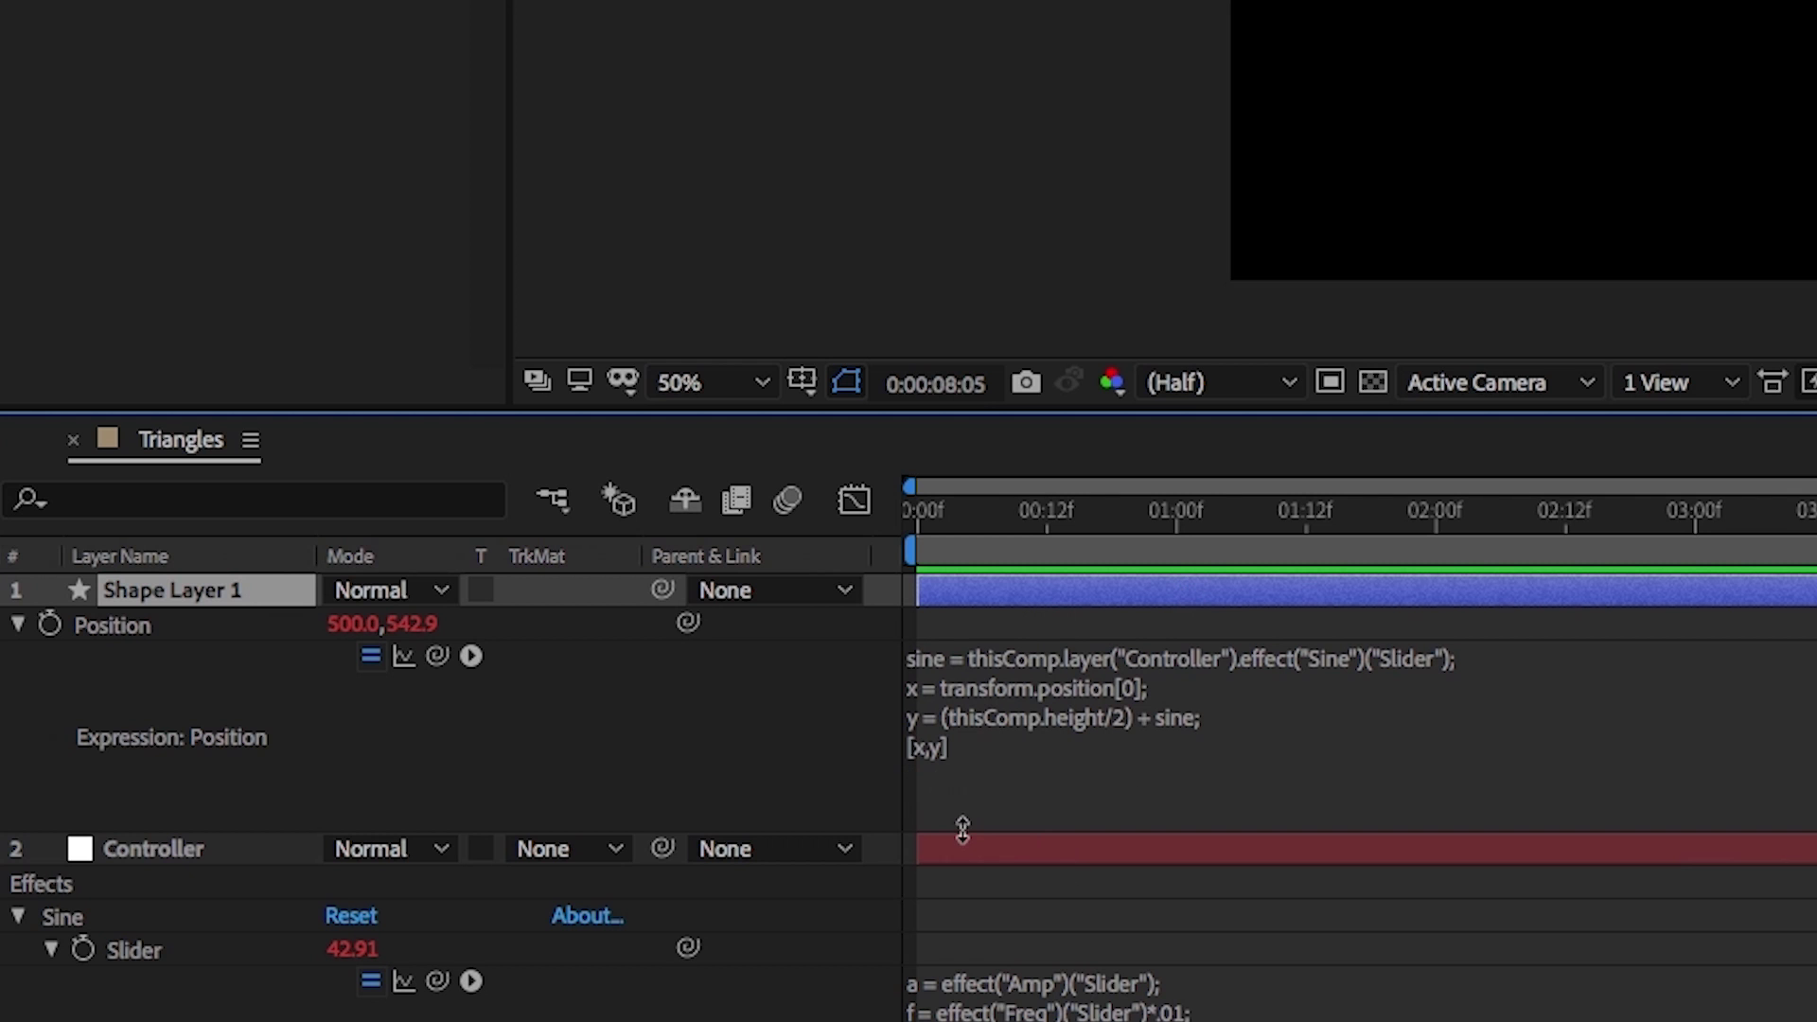
Add the line gap = thisComp.width/thisComp.numLayers; below the sine line in Shape Layer 1's Position expression.
click(1020, 797)
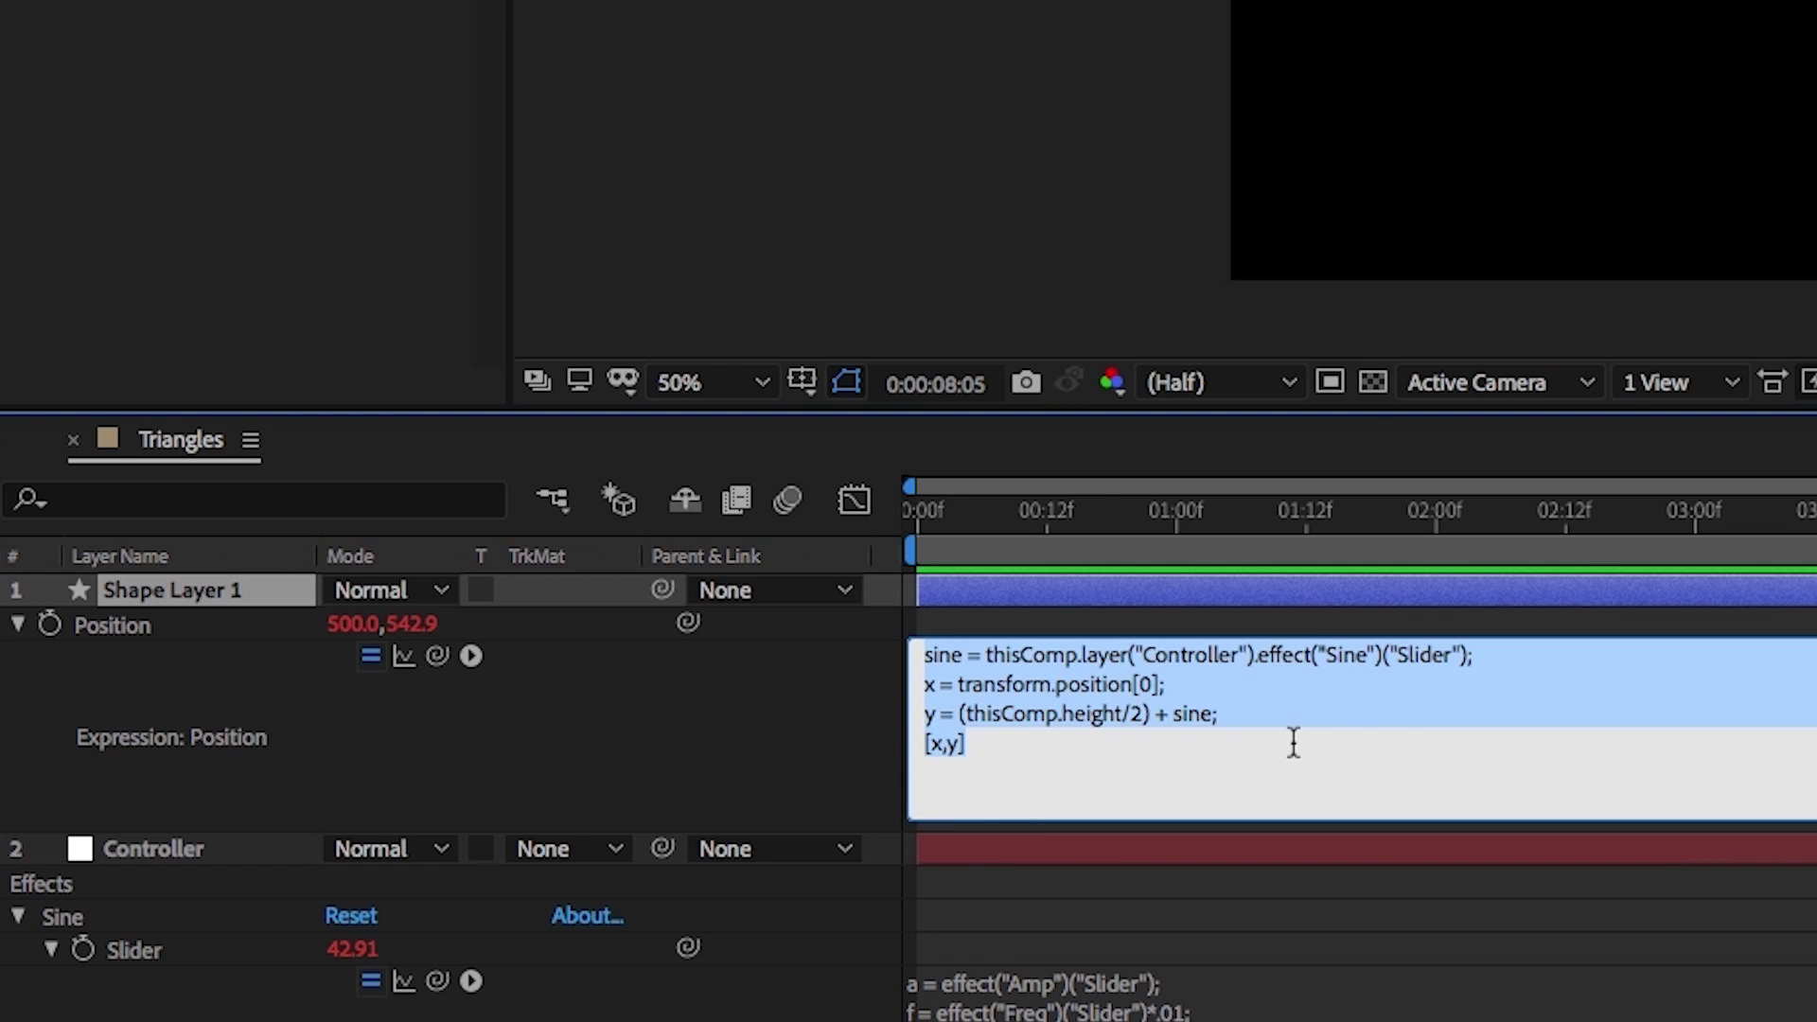
click(1491, 660)
key(Return)
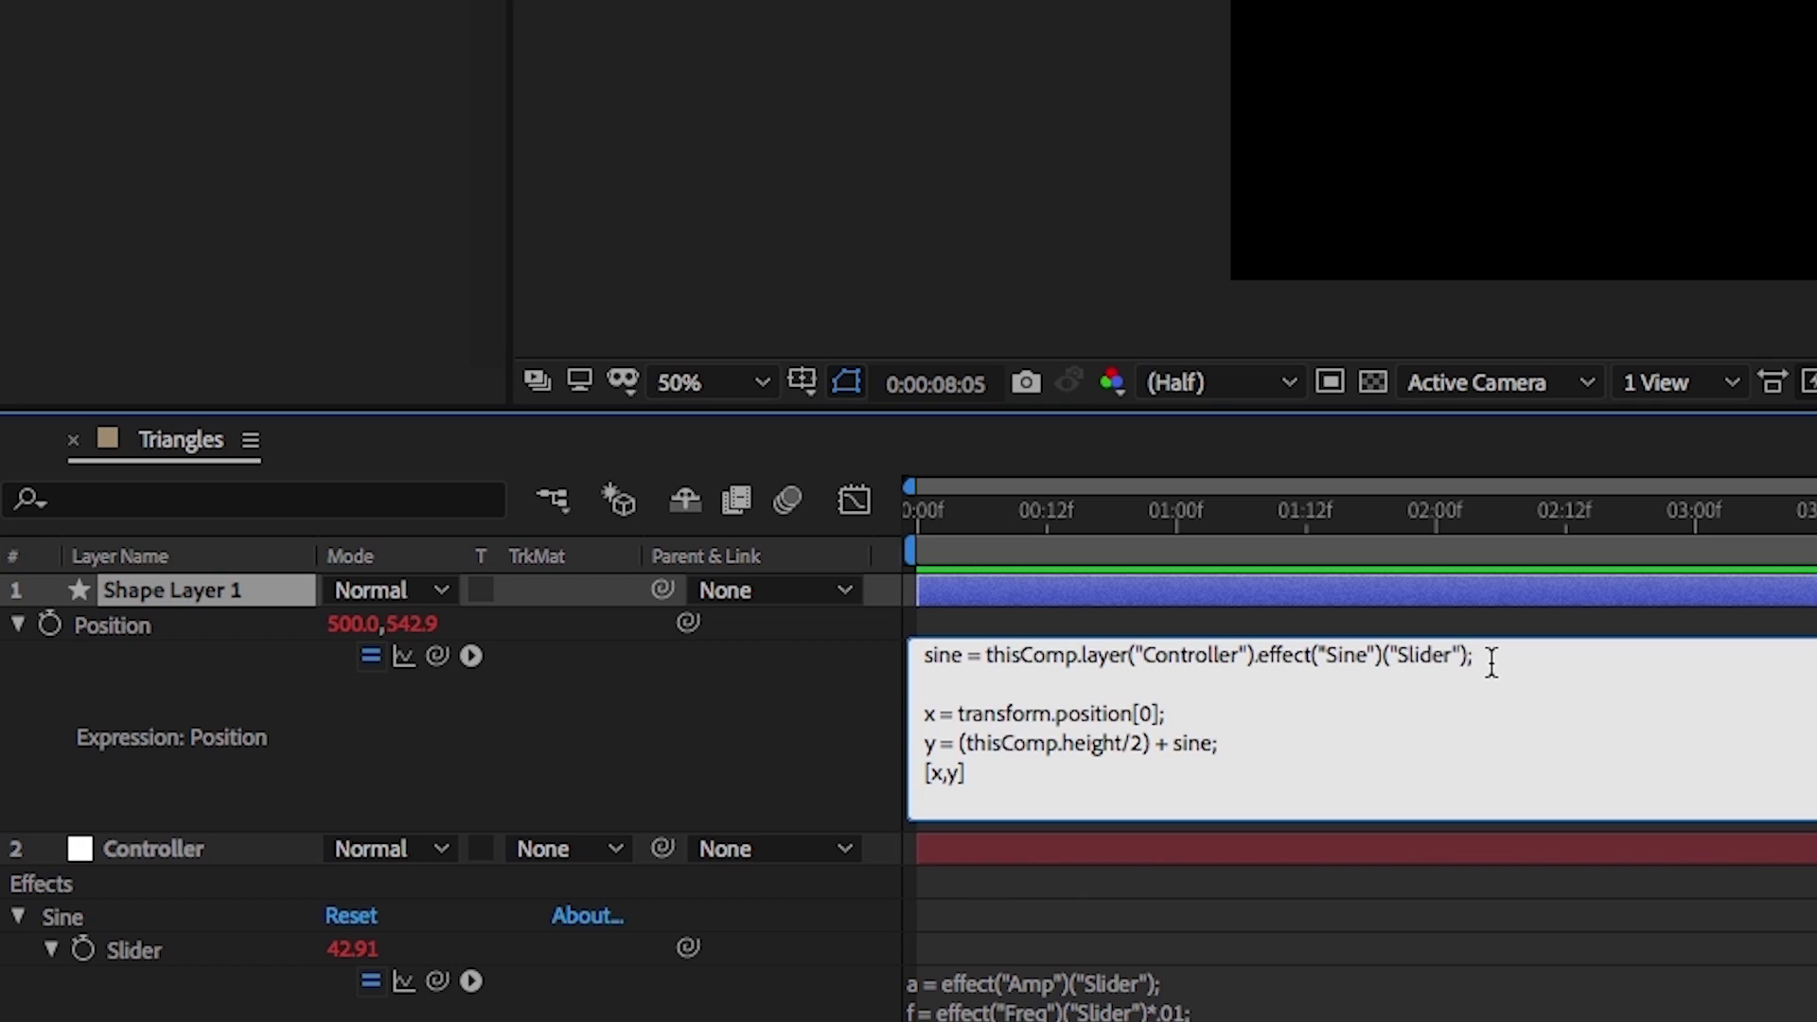
text(gap = thisComp.width)
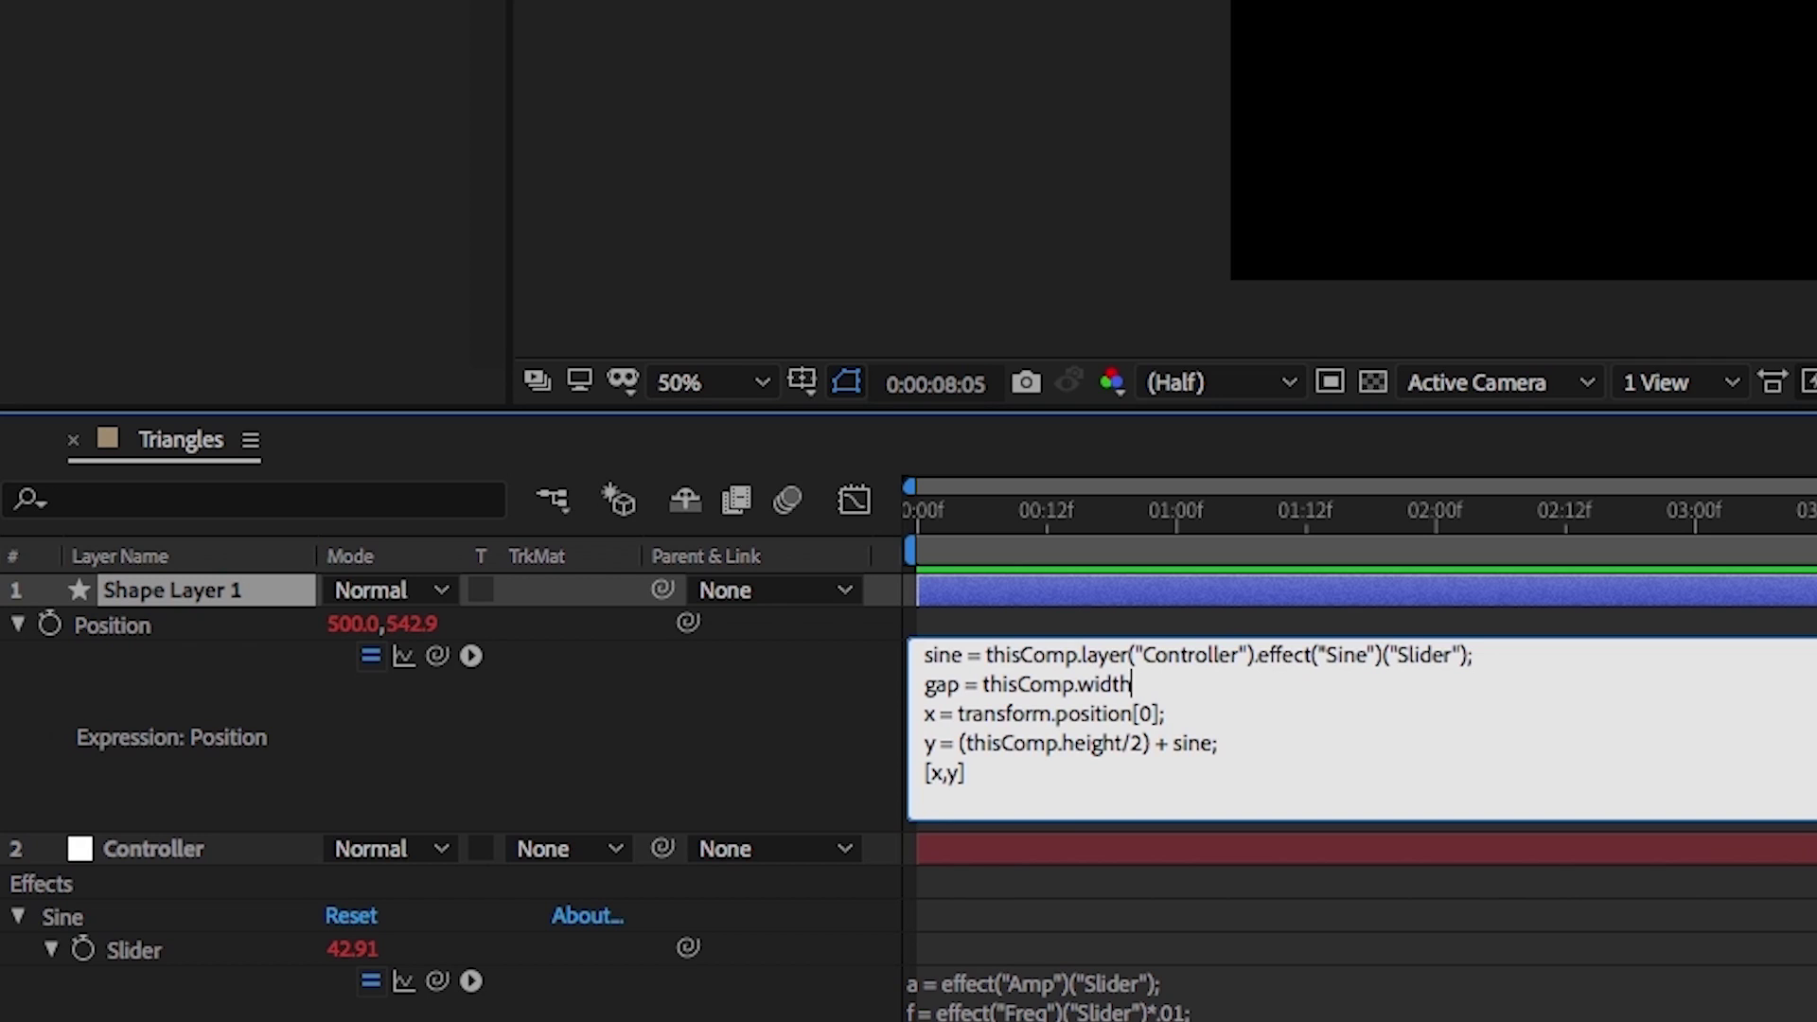
text(/thie)
key(BackSpace)
text(sComp.num)
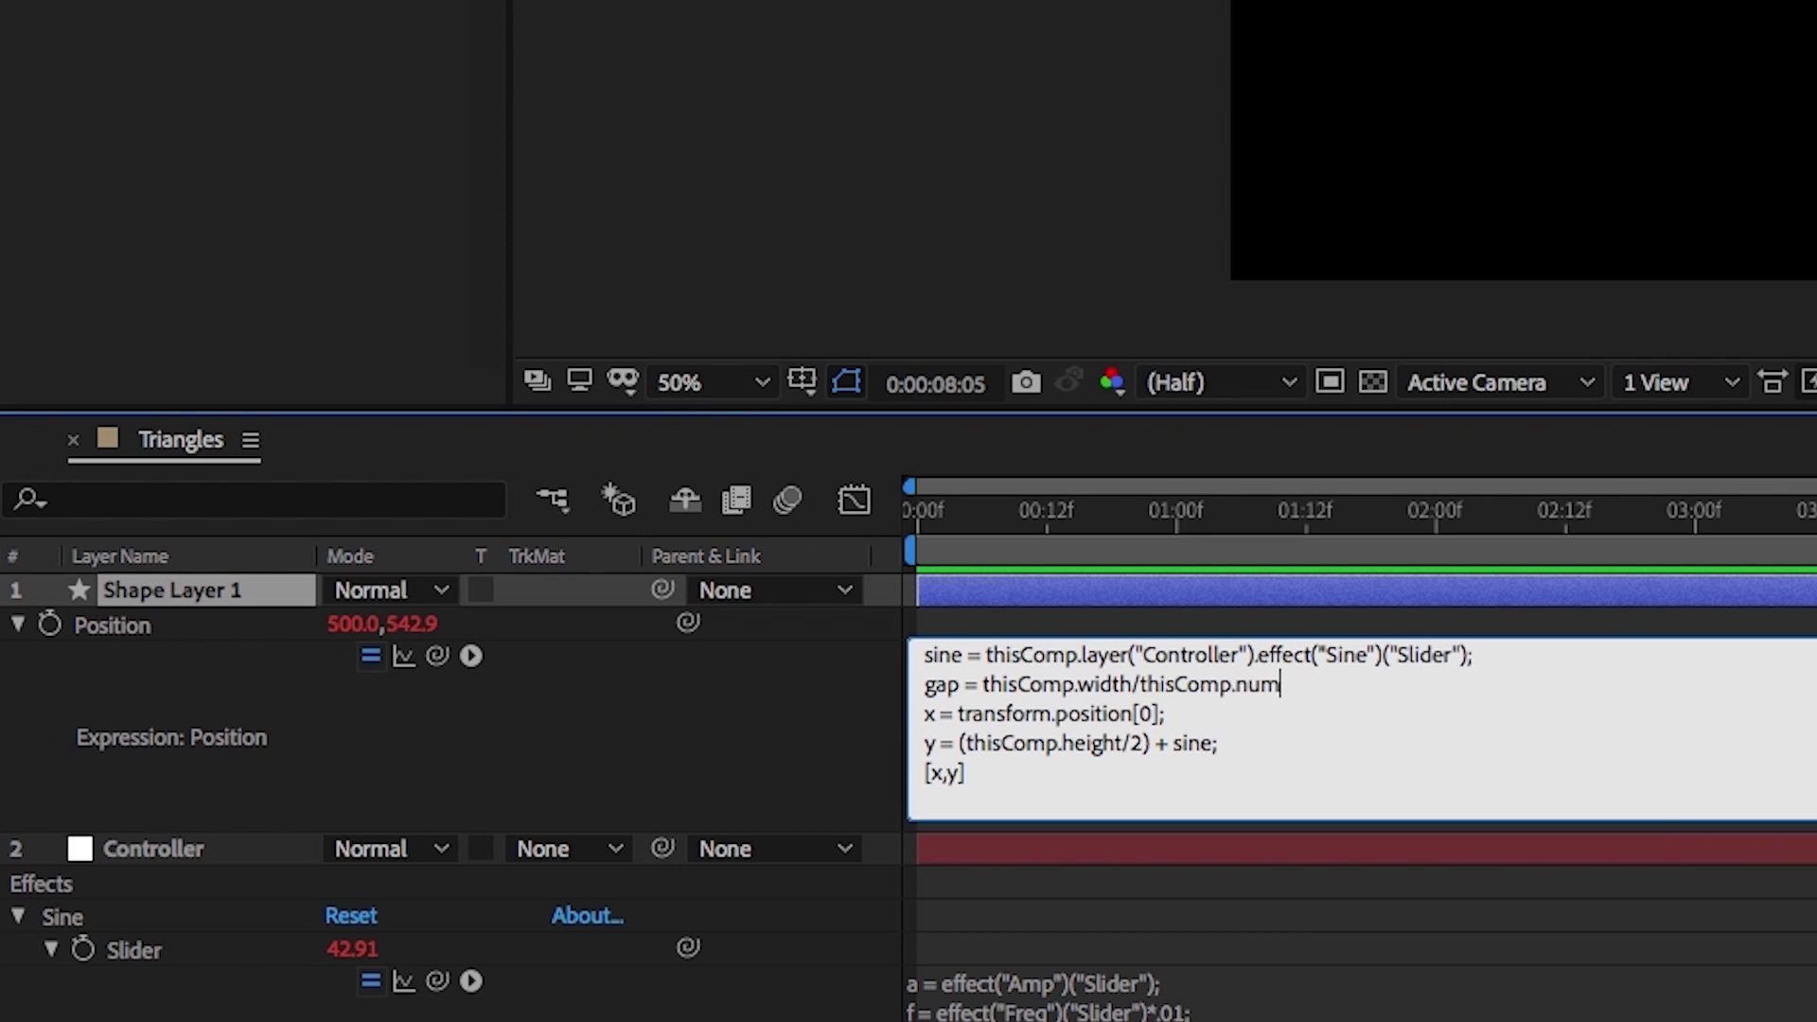
text(Layers;)
key(KP_Enter)
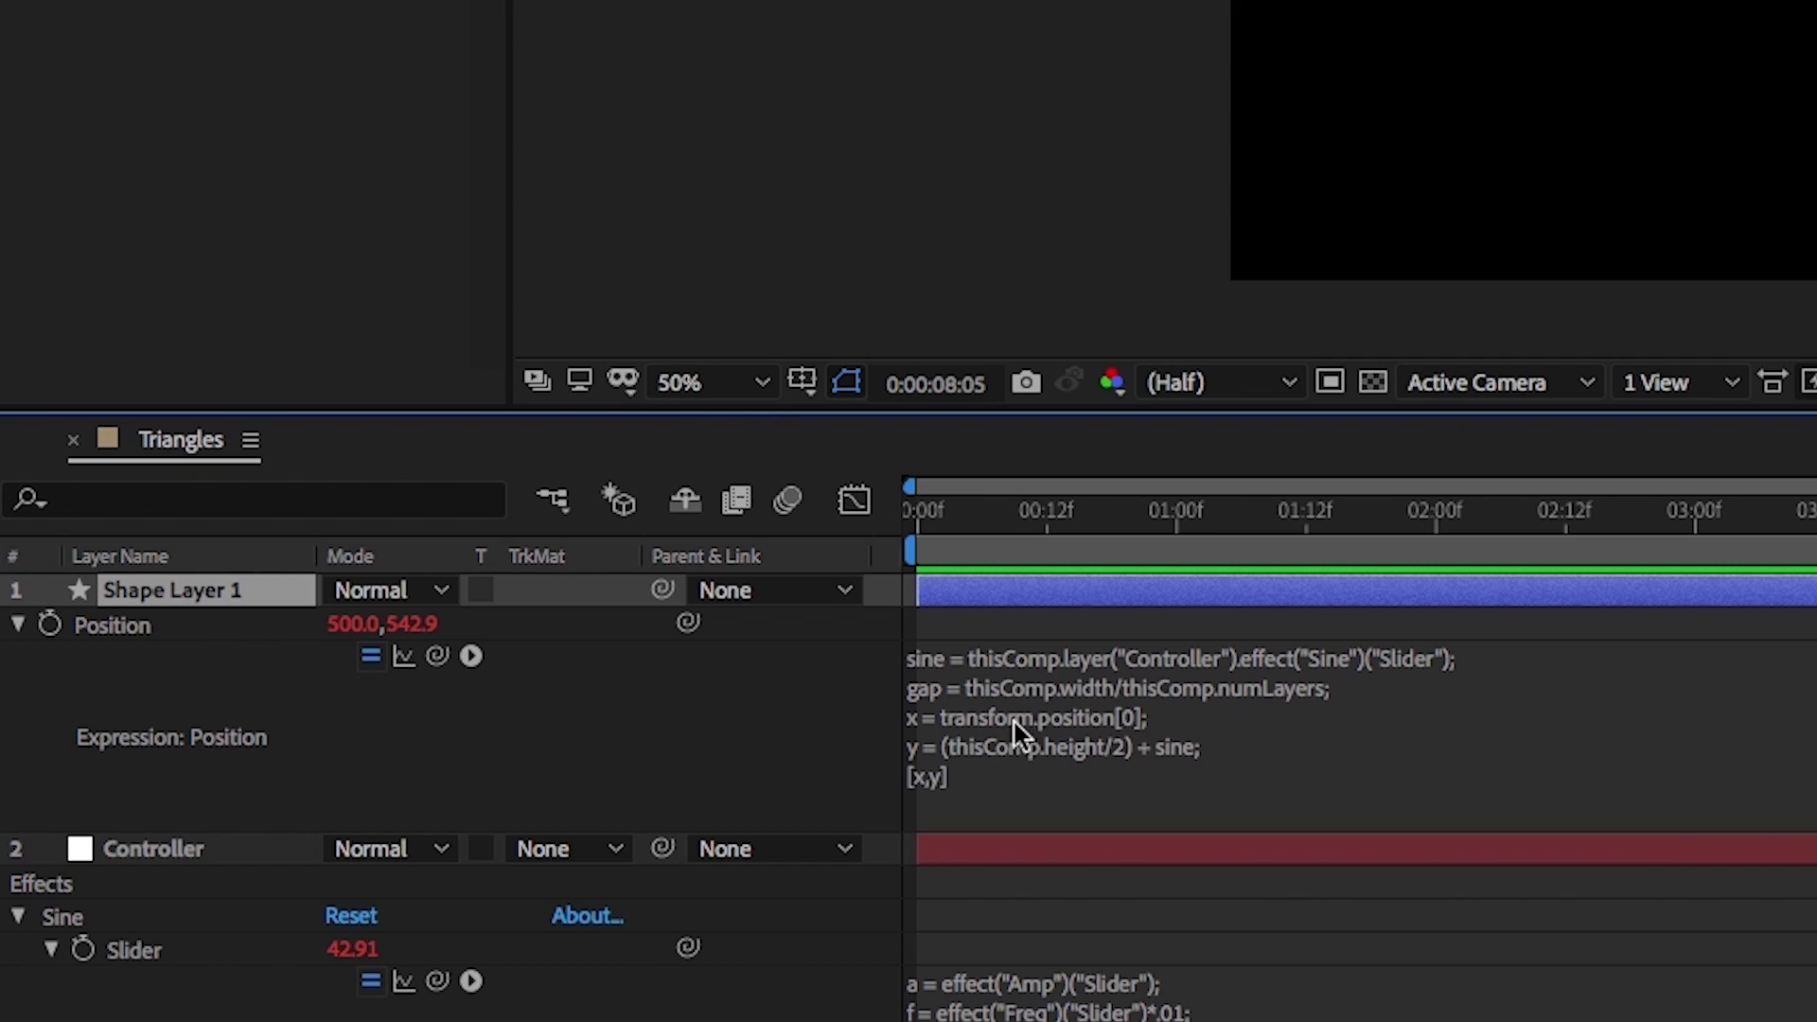
Replace transform.position[0] in the x line of the Position expression with gap*index.
click(1124, 723)
click(1164, 715)
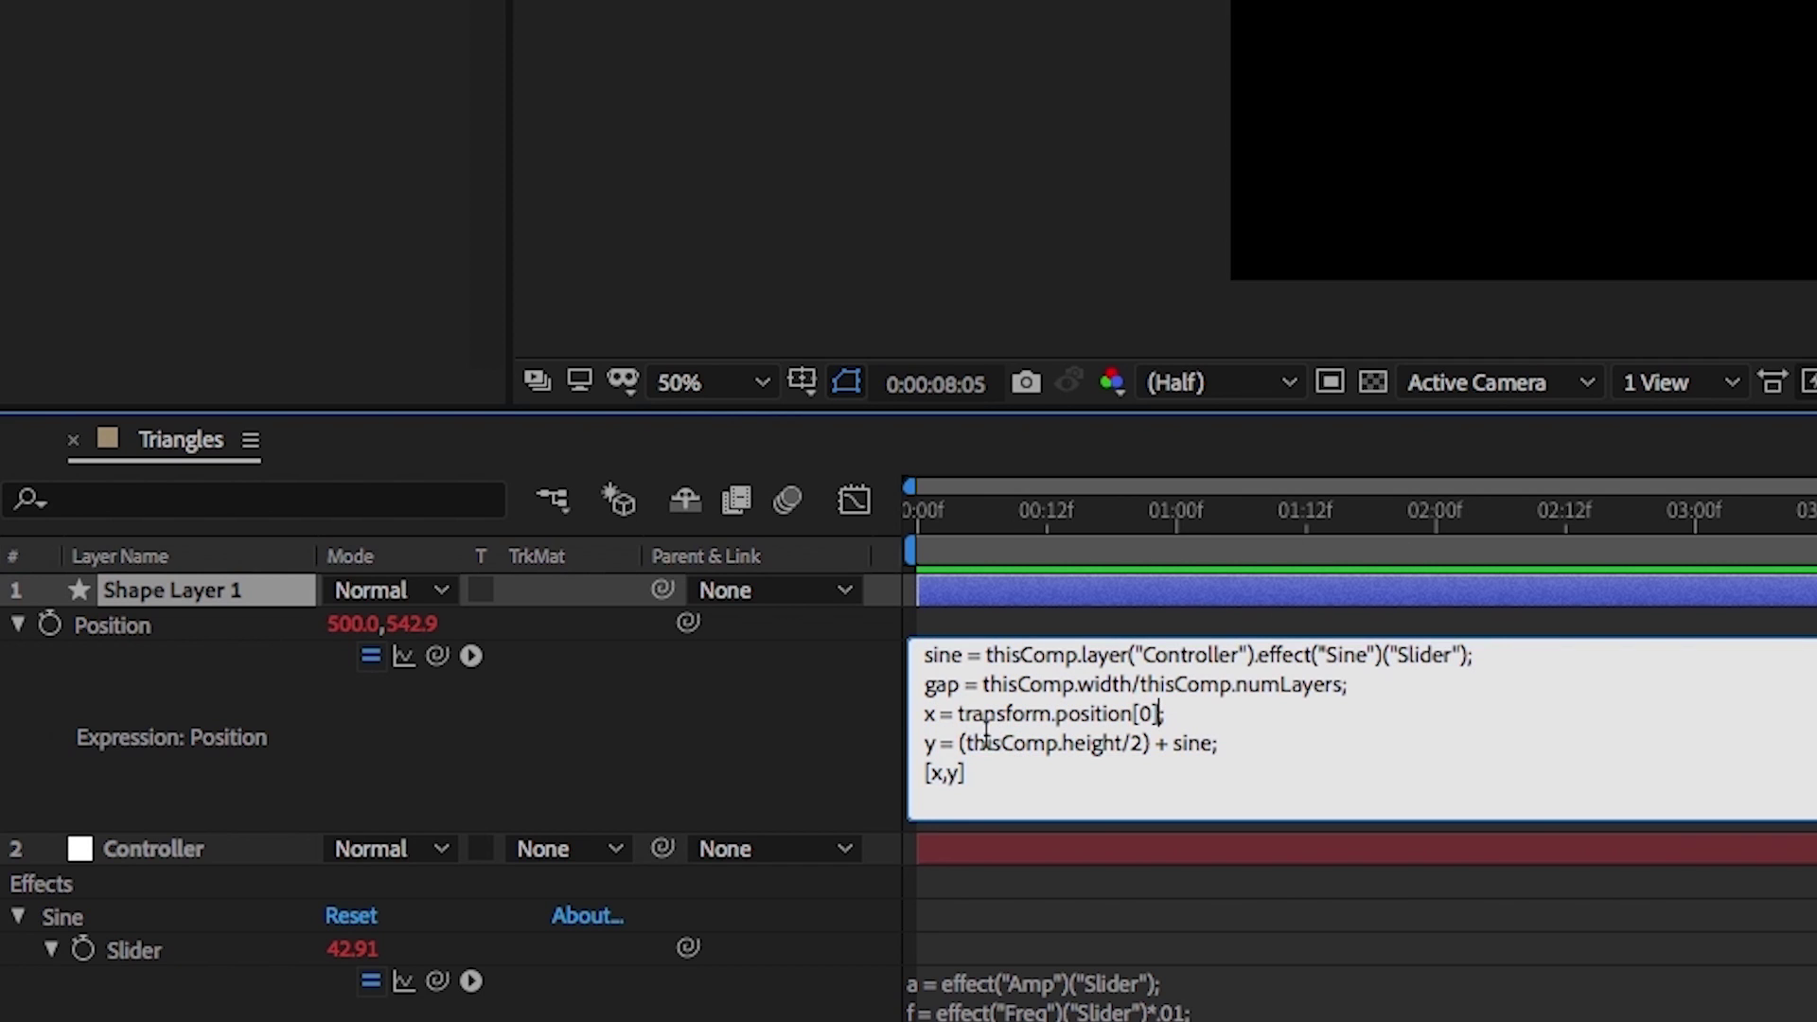
shift+click(958, 715)
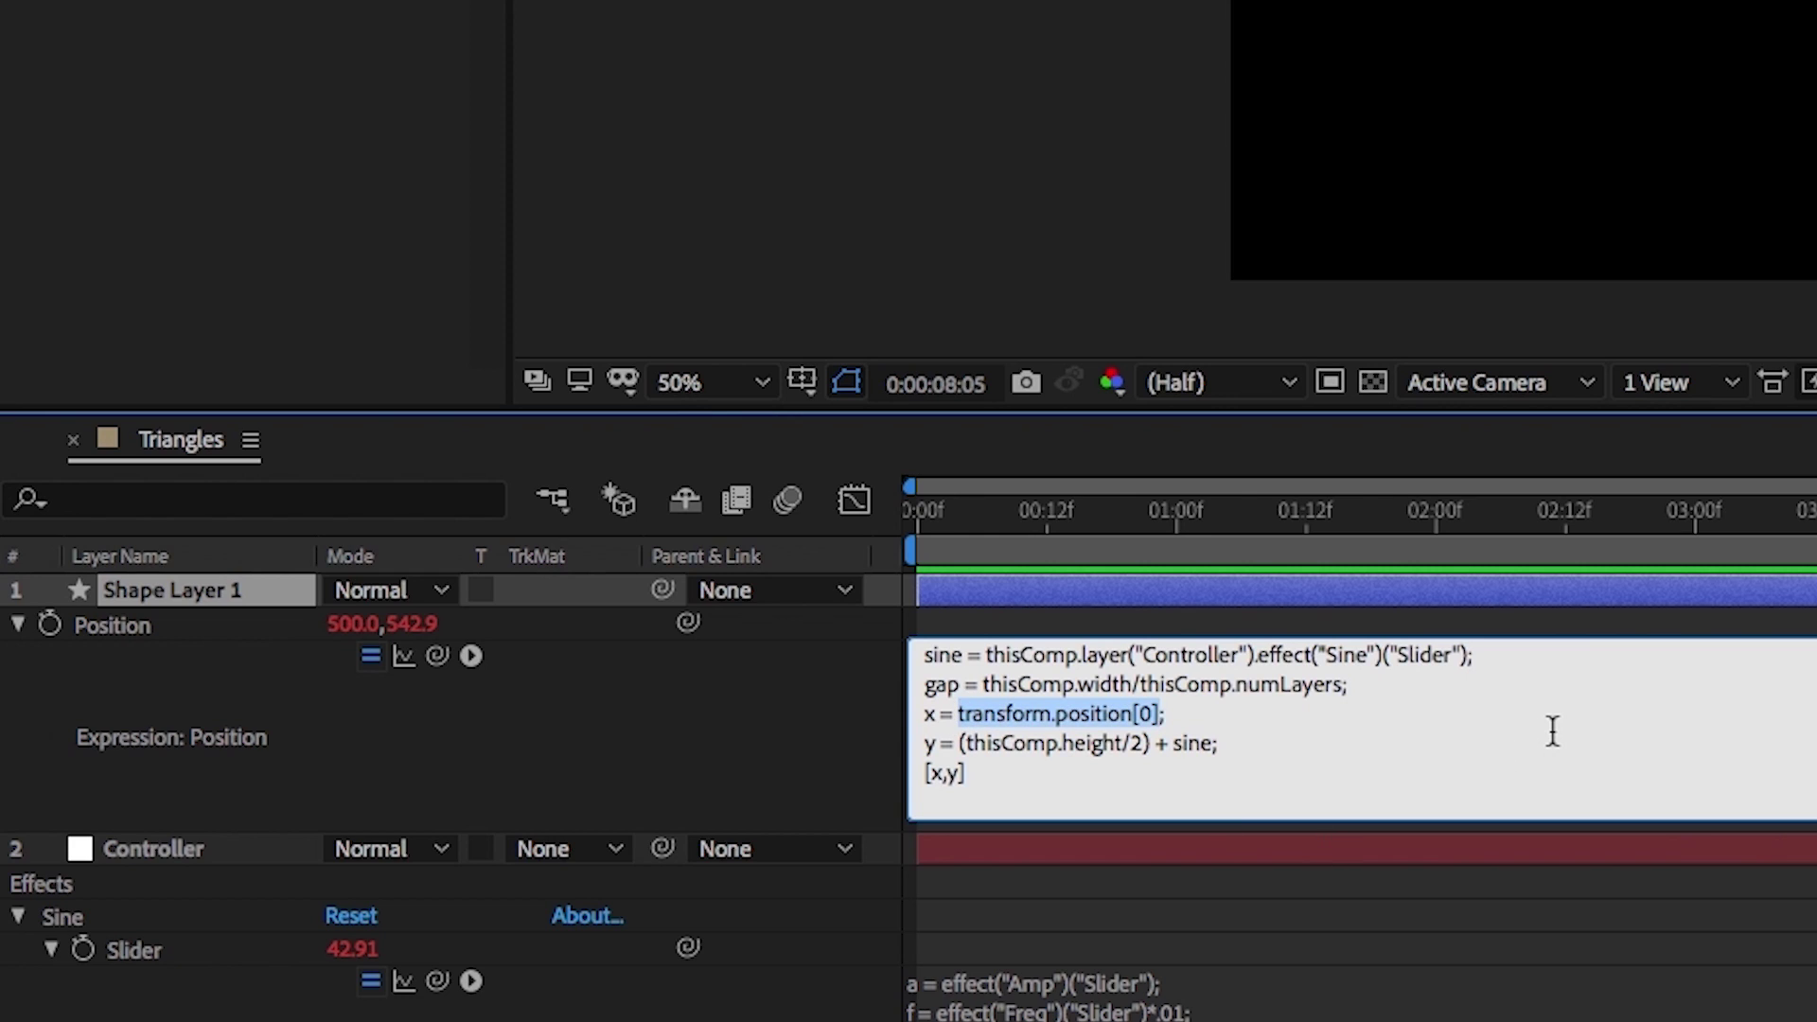
key(BackSpace)
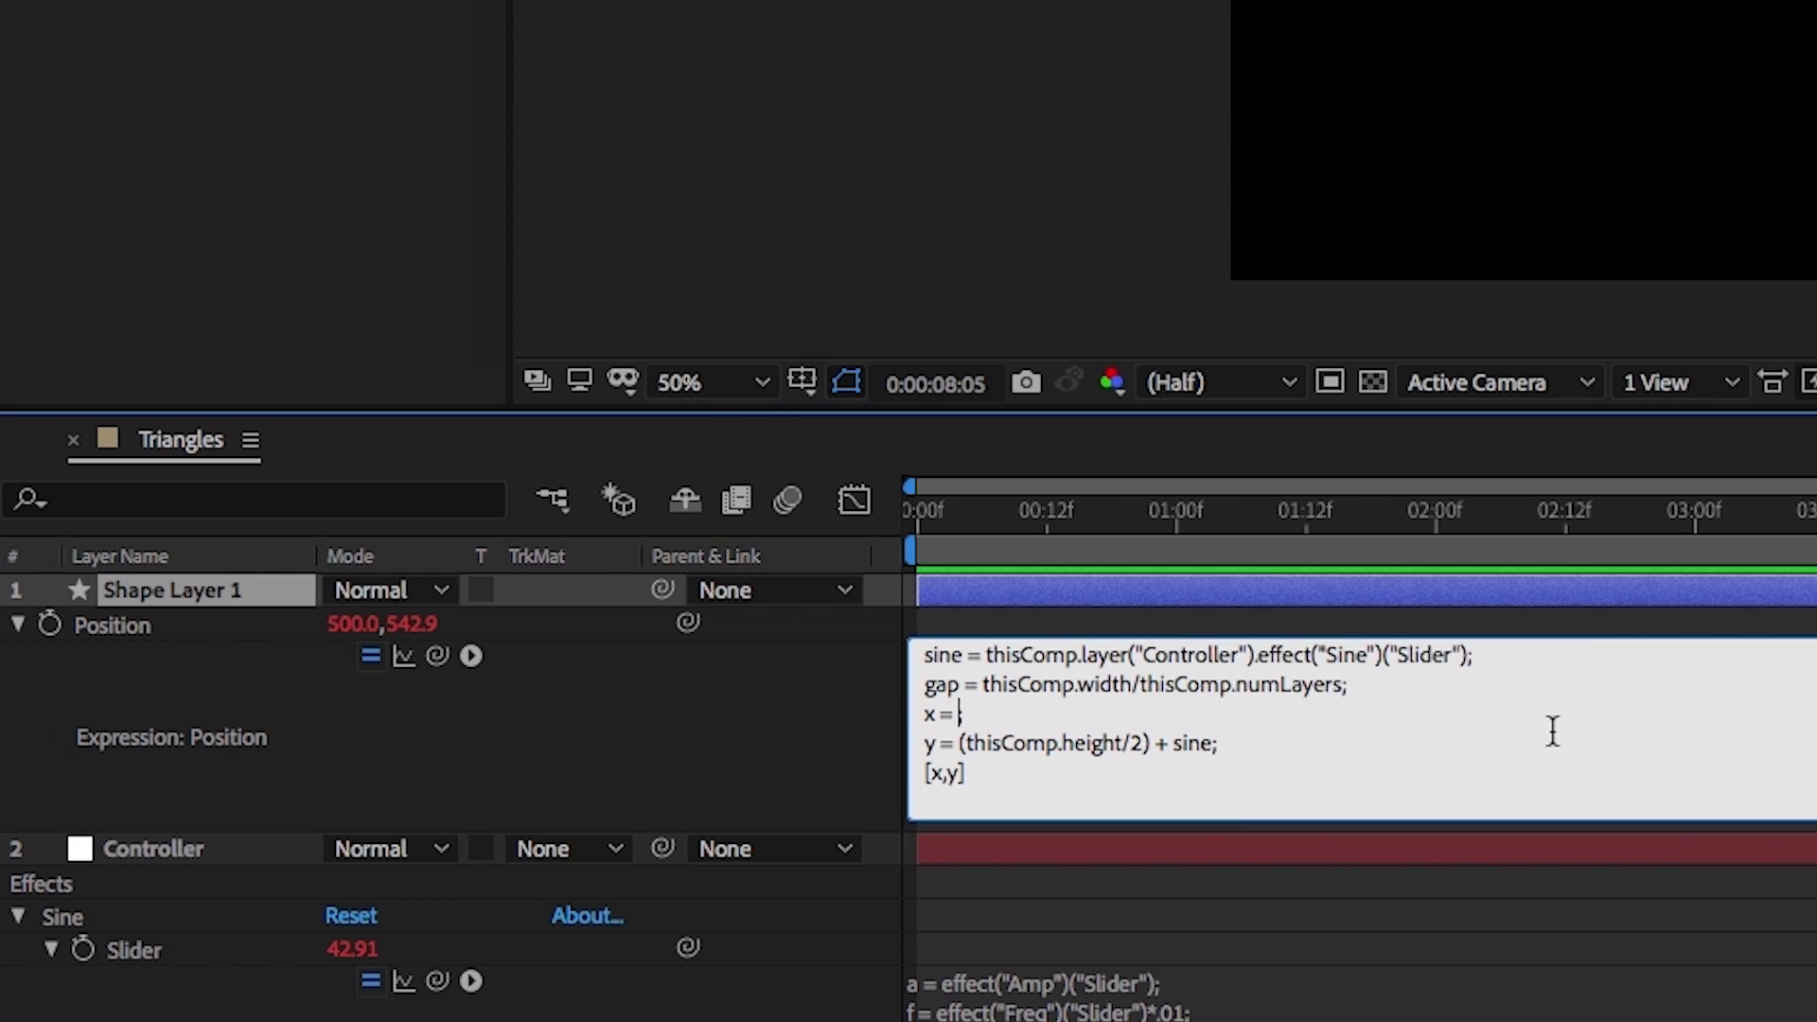
text(gap*index)
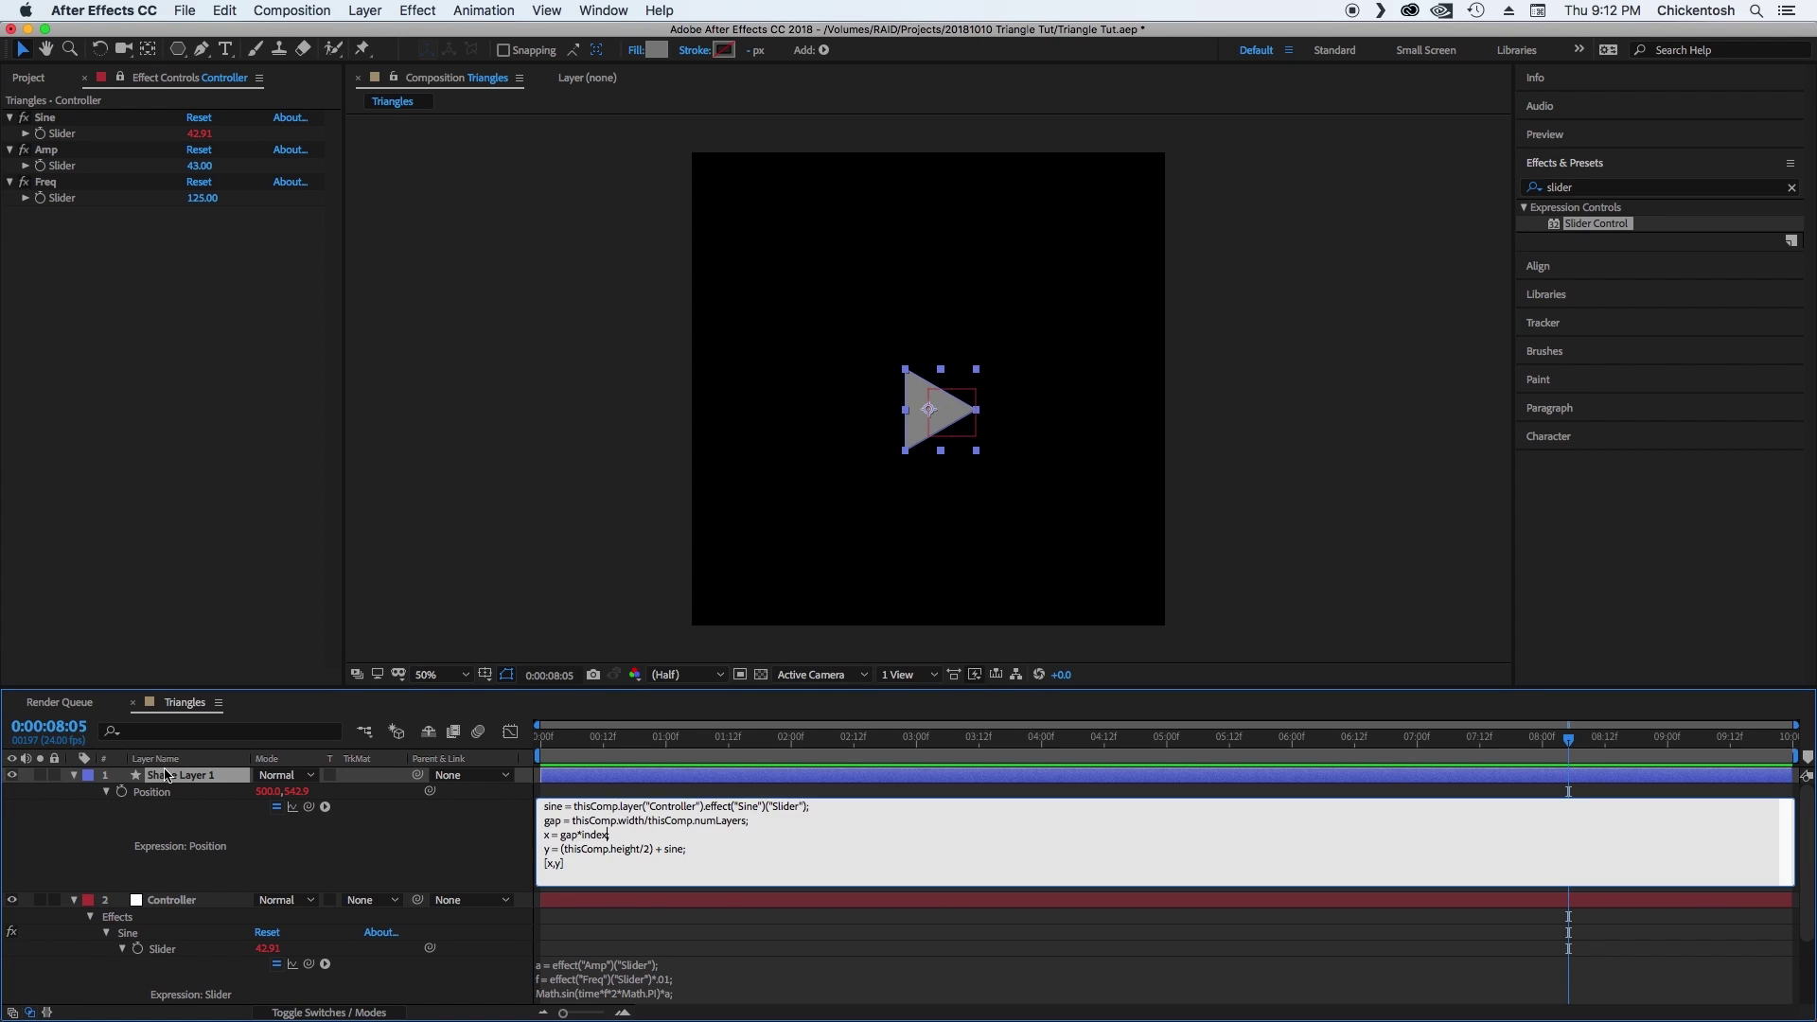
Duplicate the triangle layer repeatedly up to Shape Layer 18 and preview the evenly spaced row.
click(156, 591)
key(super+d)
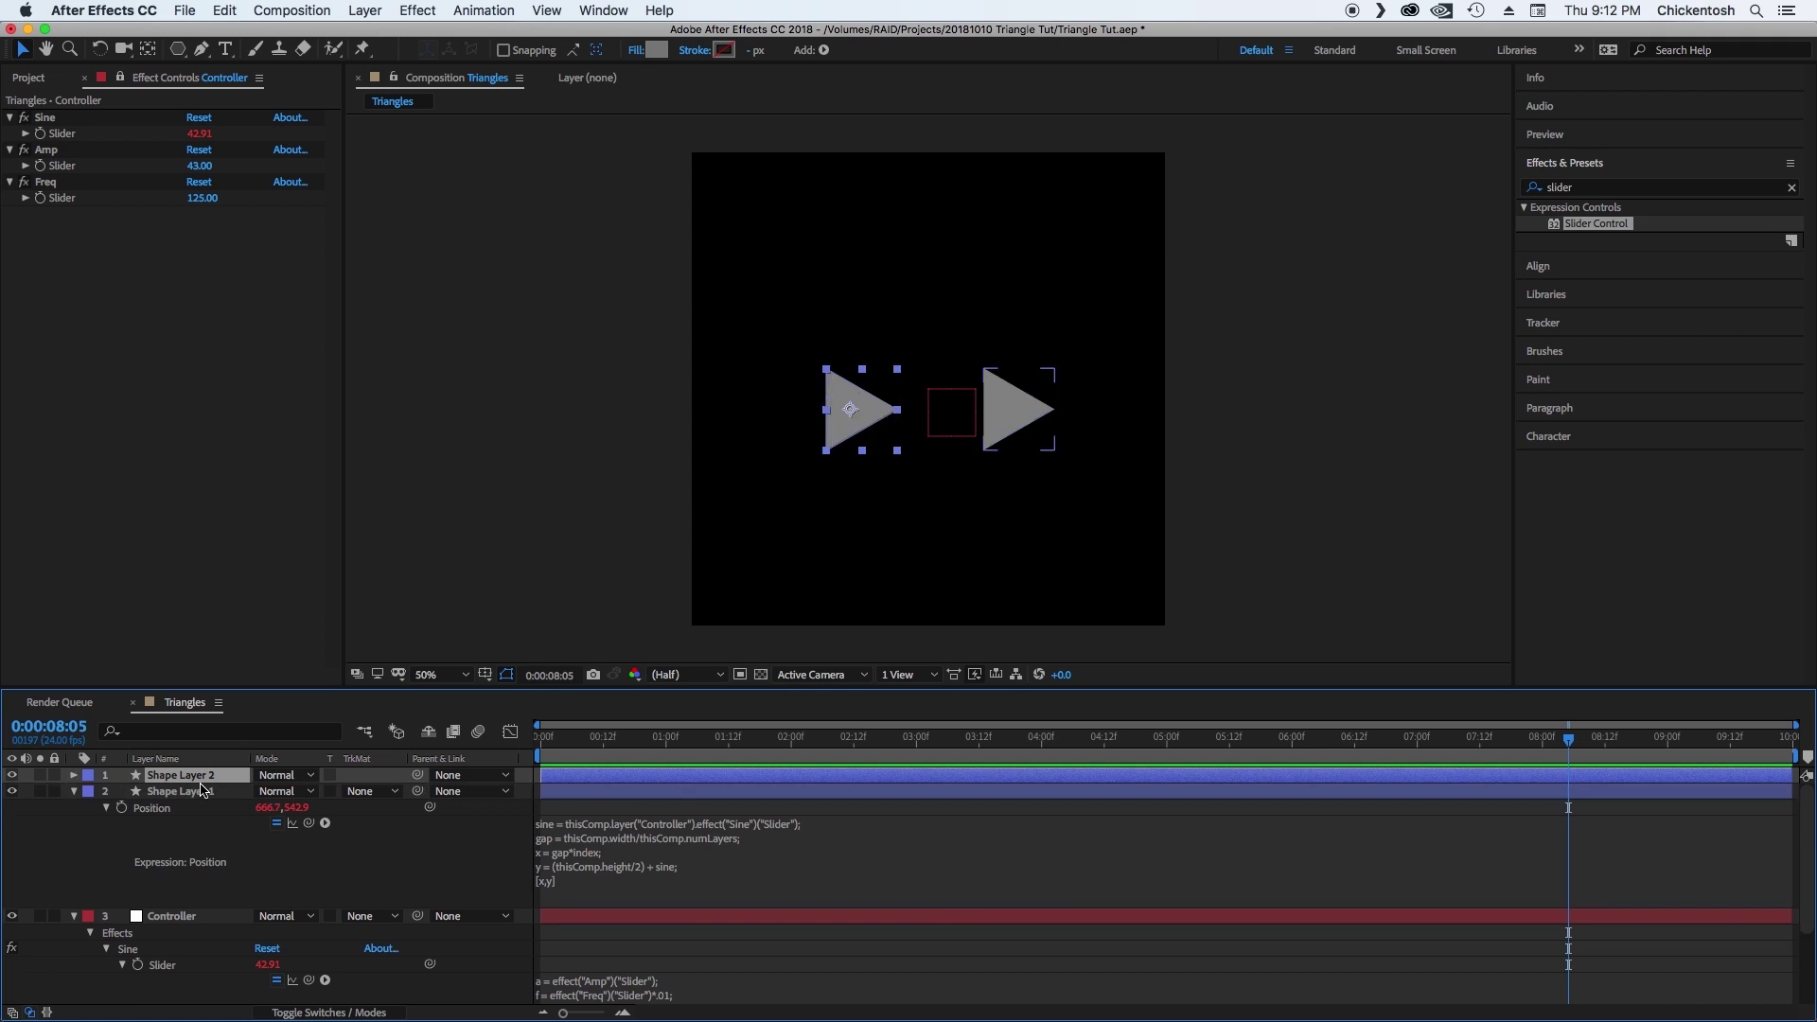
key(super+d)
key(super+d)
key(super+d)
key(super+d)
key(super+d)
key(super+d)
key(super+d)
key(super+d)
key(super+d)
key(super+d)
key(super+d)
key(super+d)
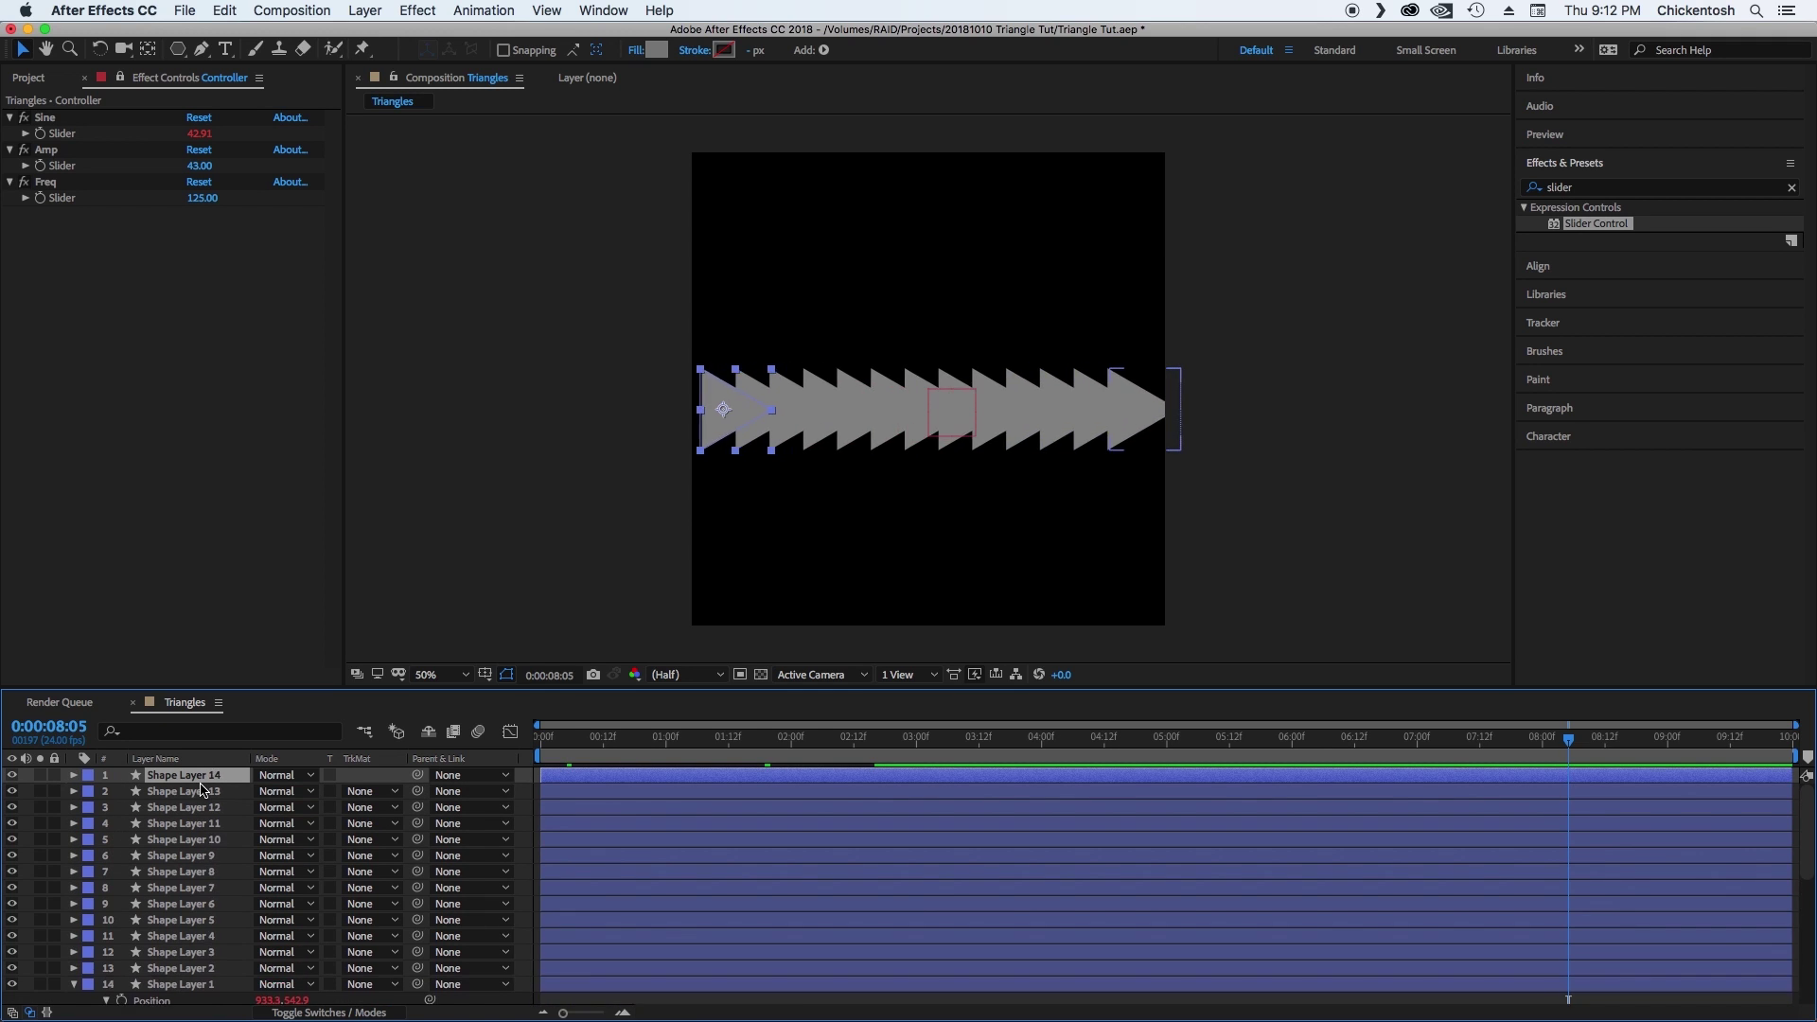
key(super+d)
key(super+d)
key(super+d)
key(space)
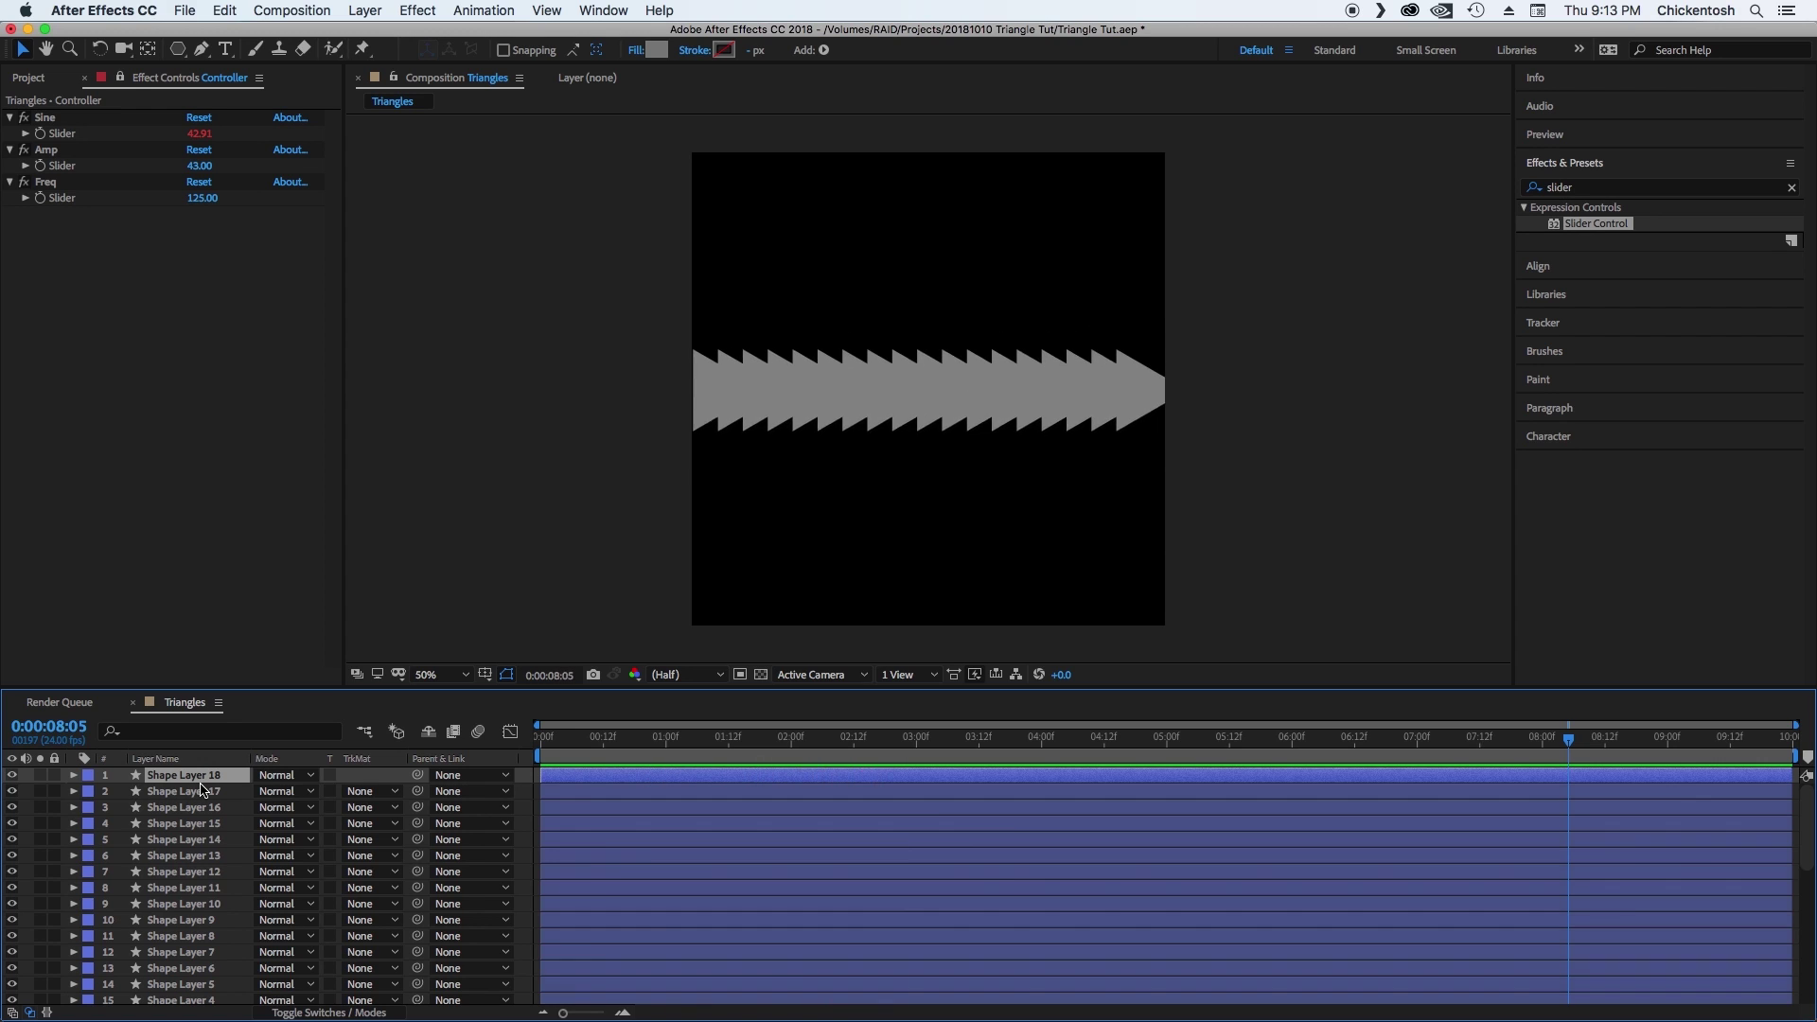
key(space)
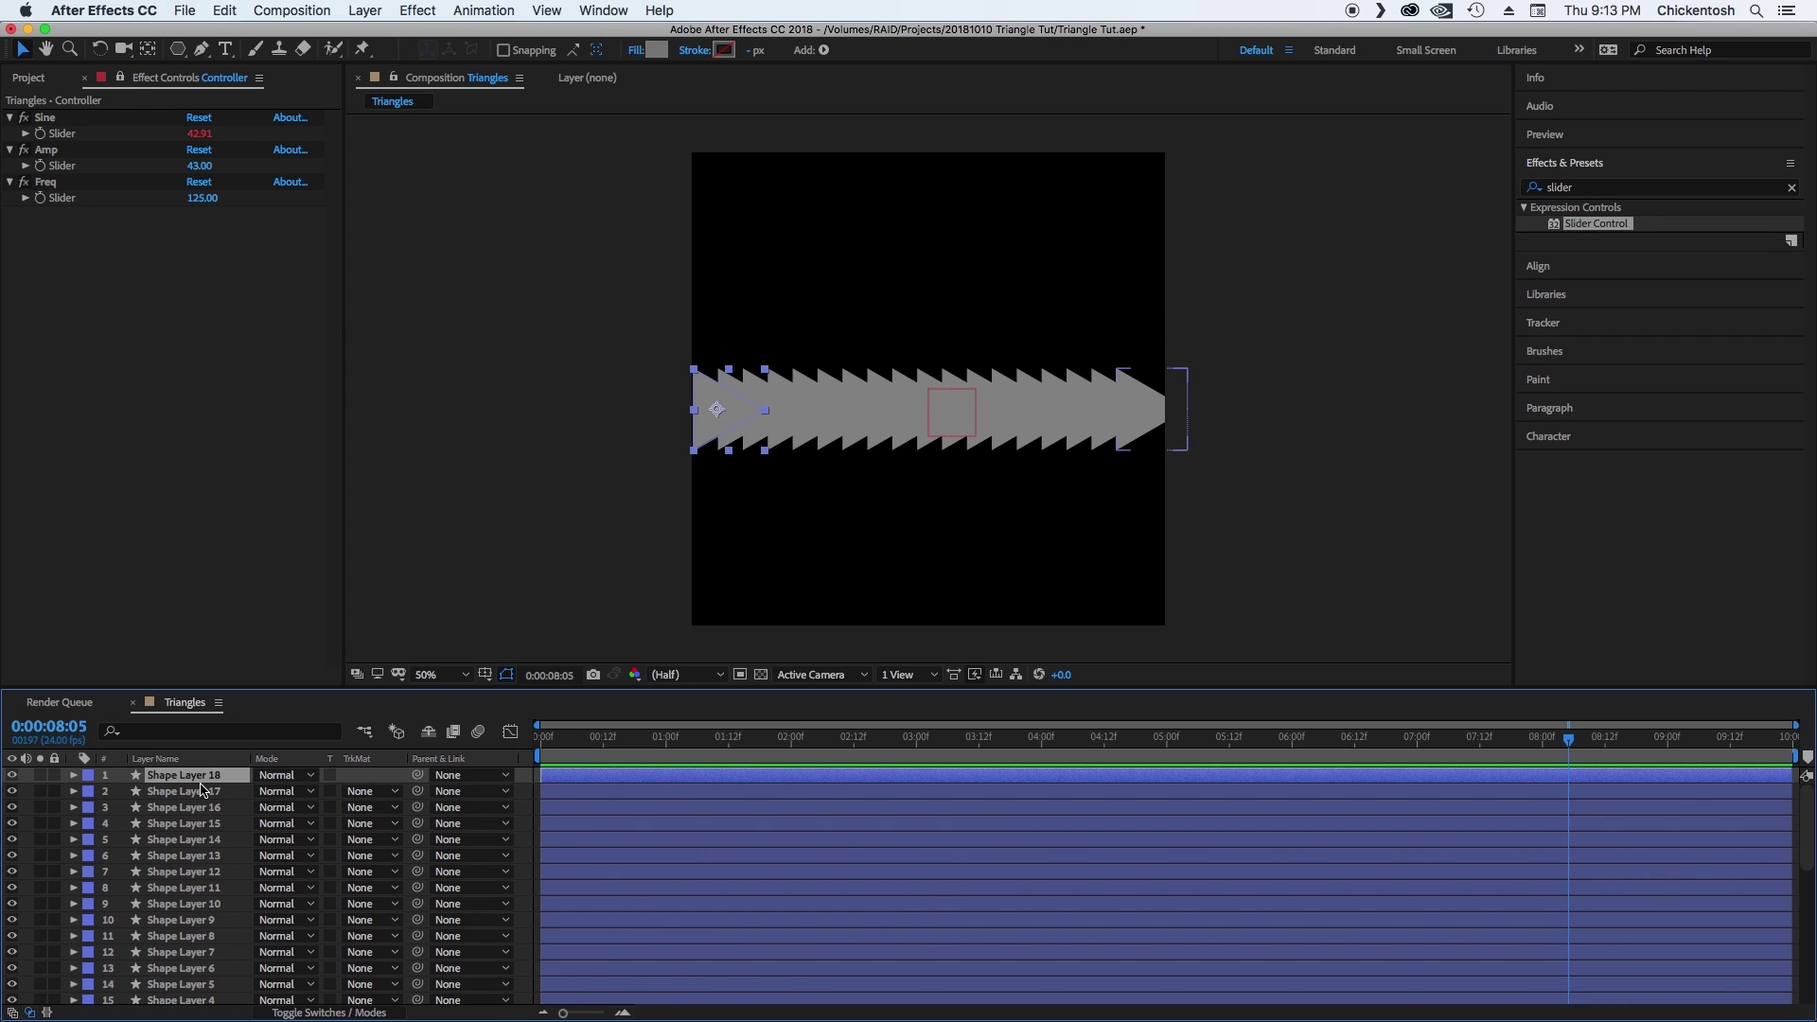
Delete all the duplicated triangle layers, keeping only Shape Layer 1 and the Controller.
scroll(202, 790, down, 4)
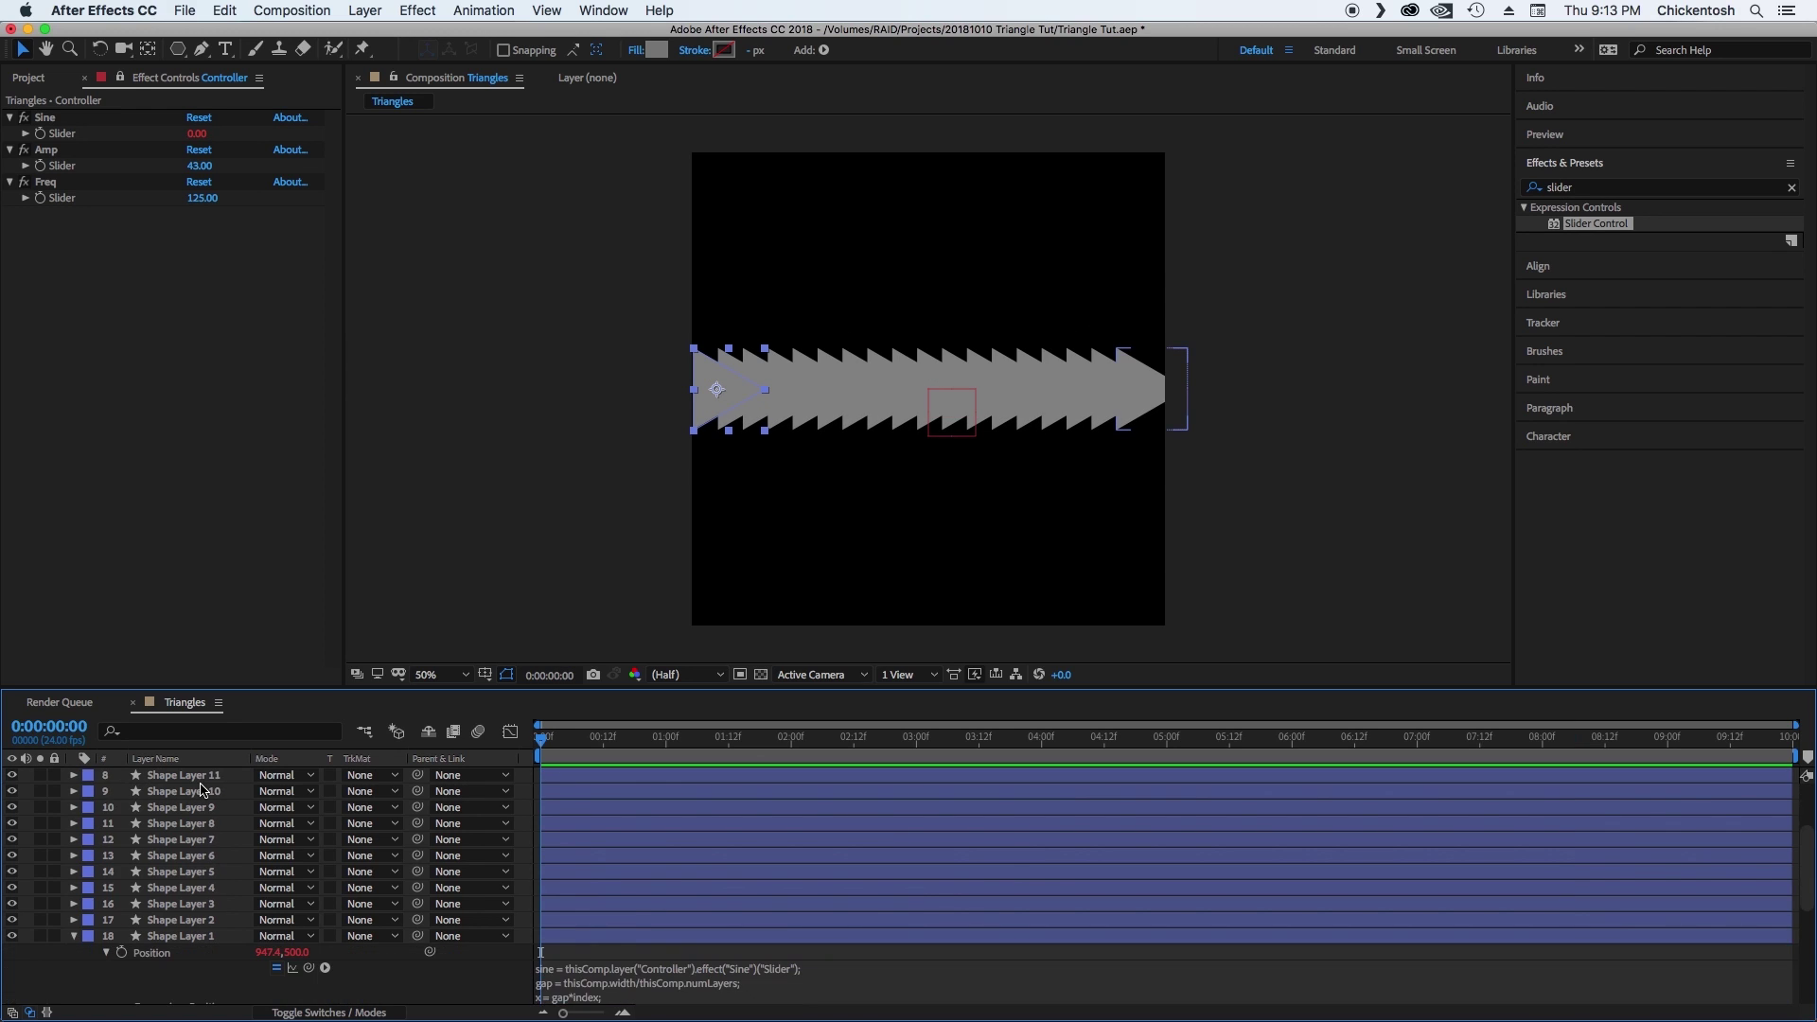
click(210, 900)
scroll(212, 894, up, 4)
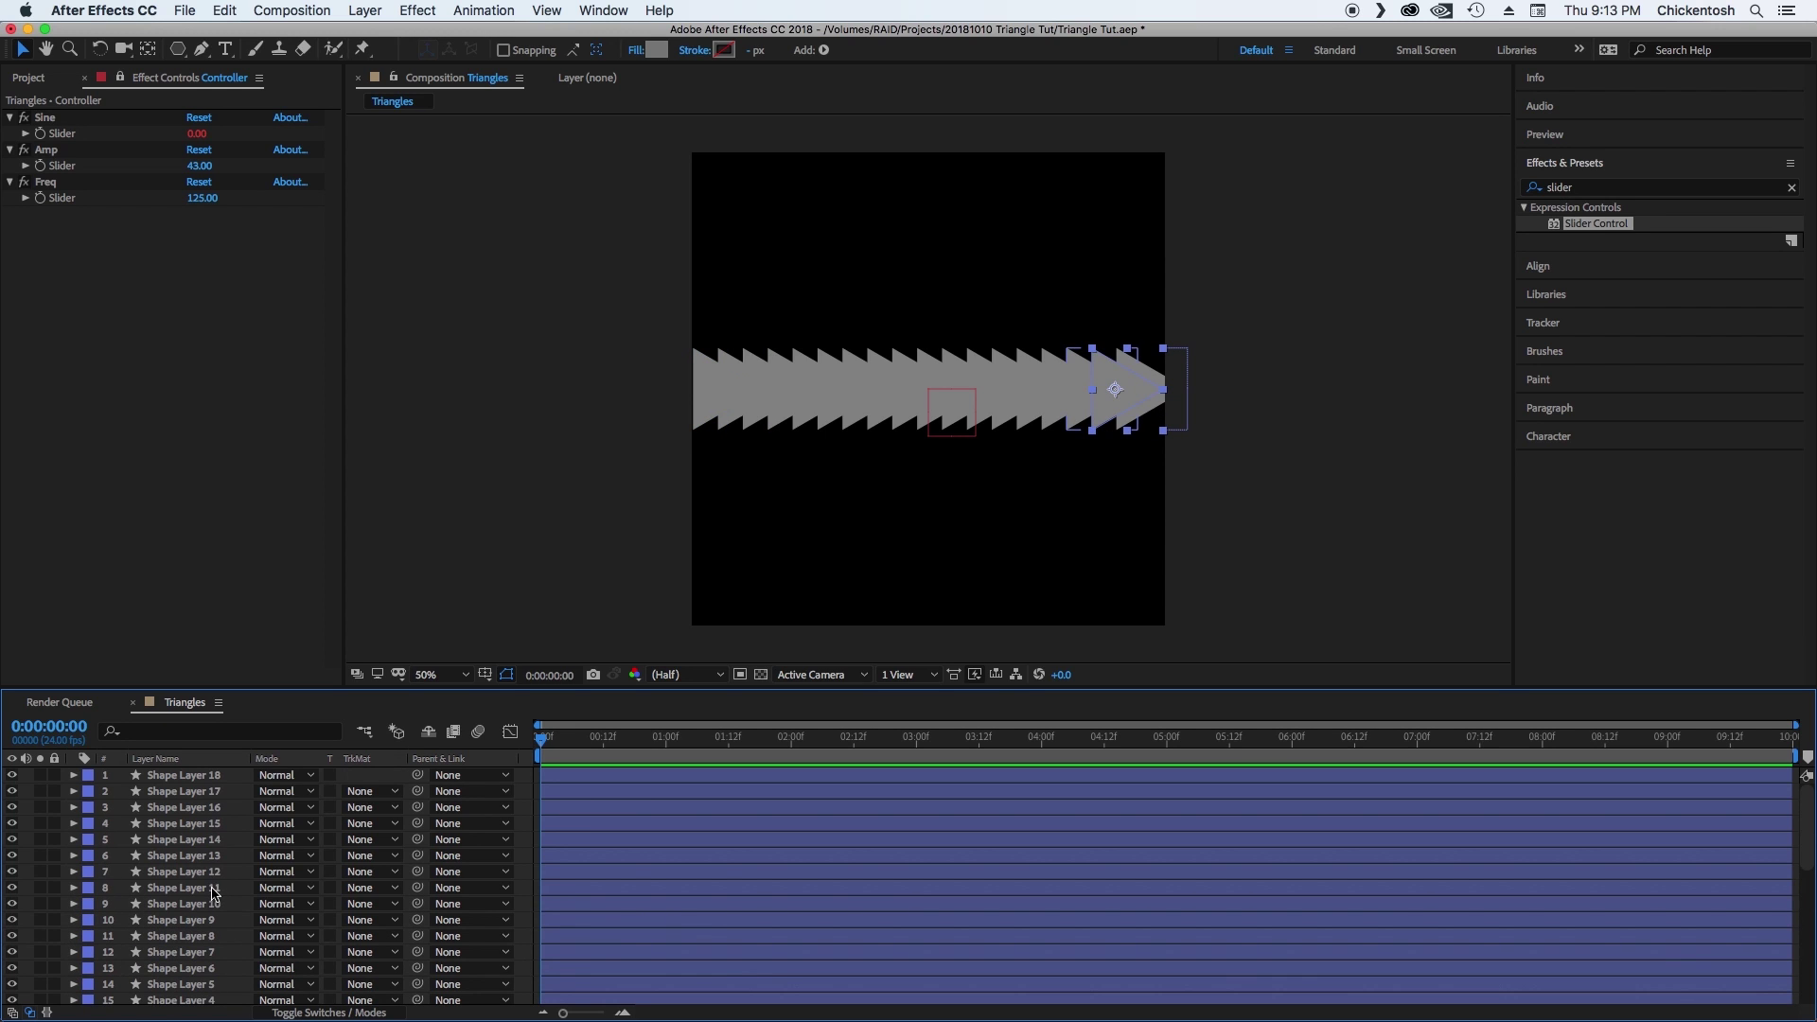
shift+click(206, 775)
key(Delete)
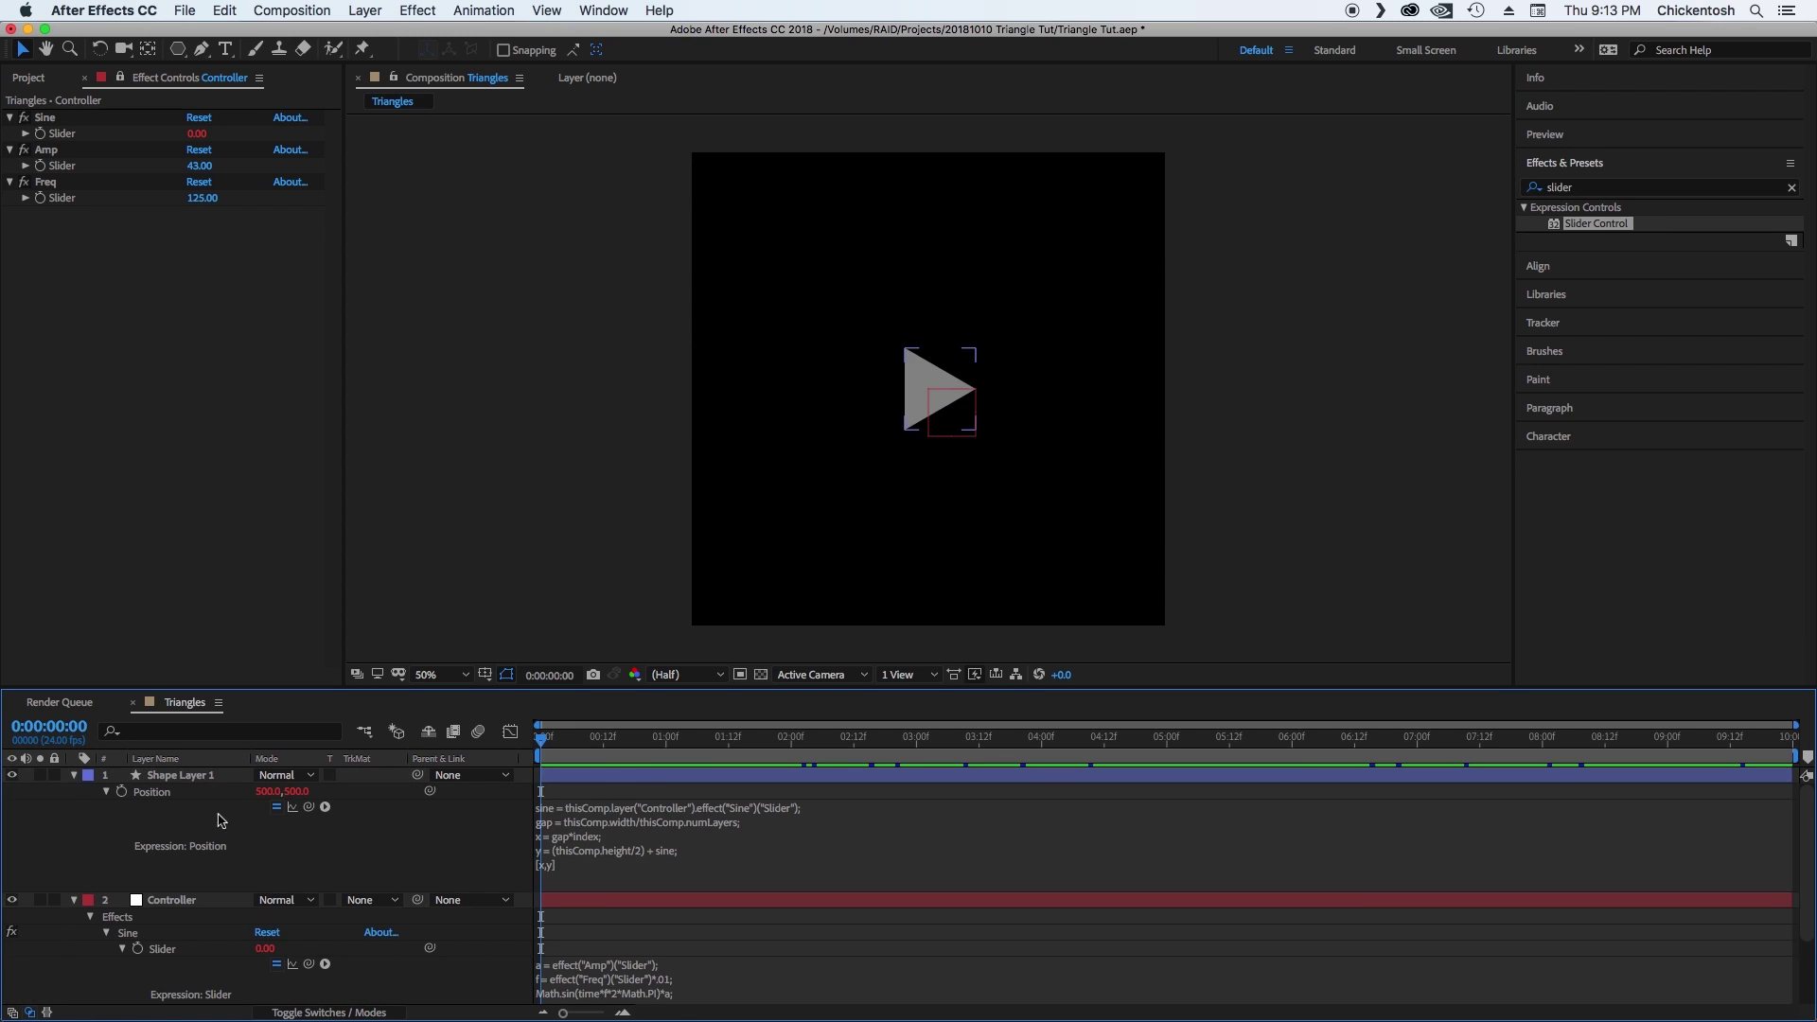
Add the line delay = x/thisComp.width; below the x line in Shape Layer 1's Position expression.
click(598, 774)
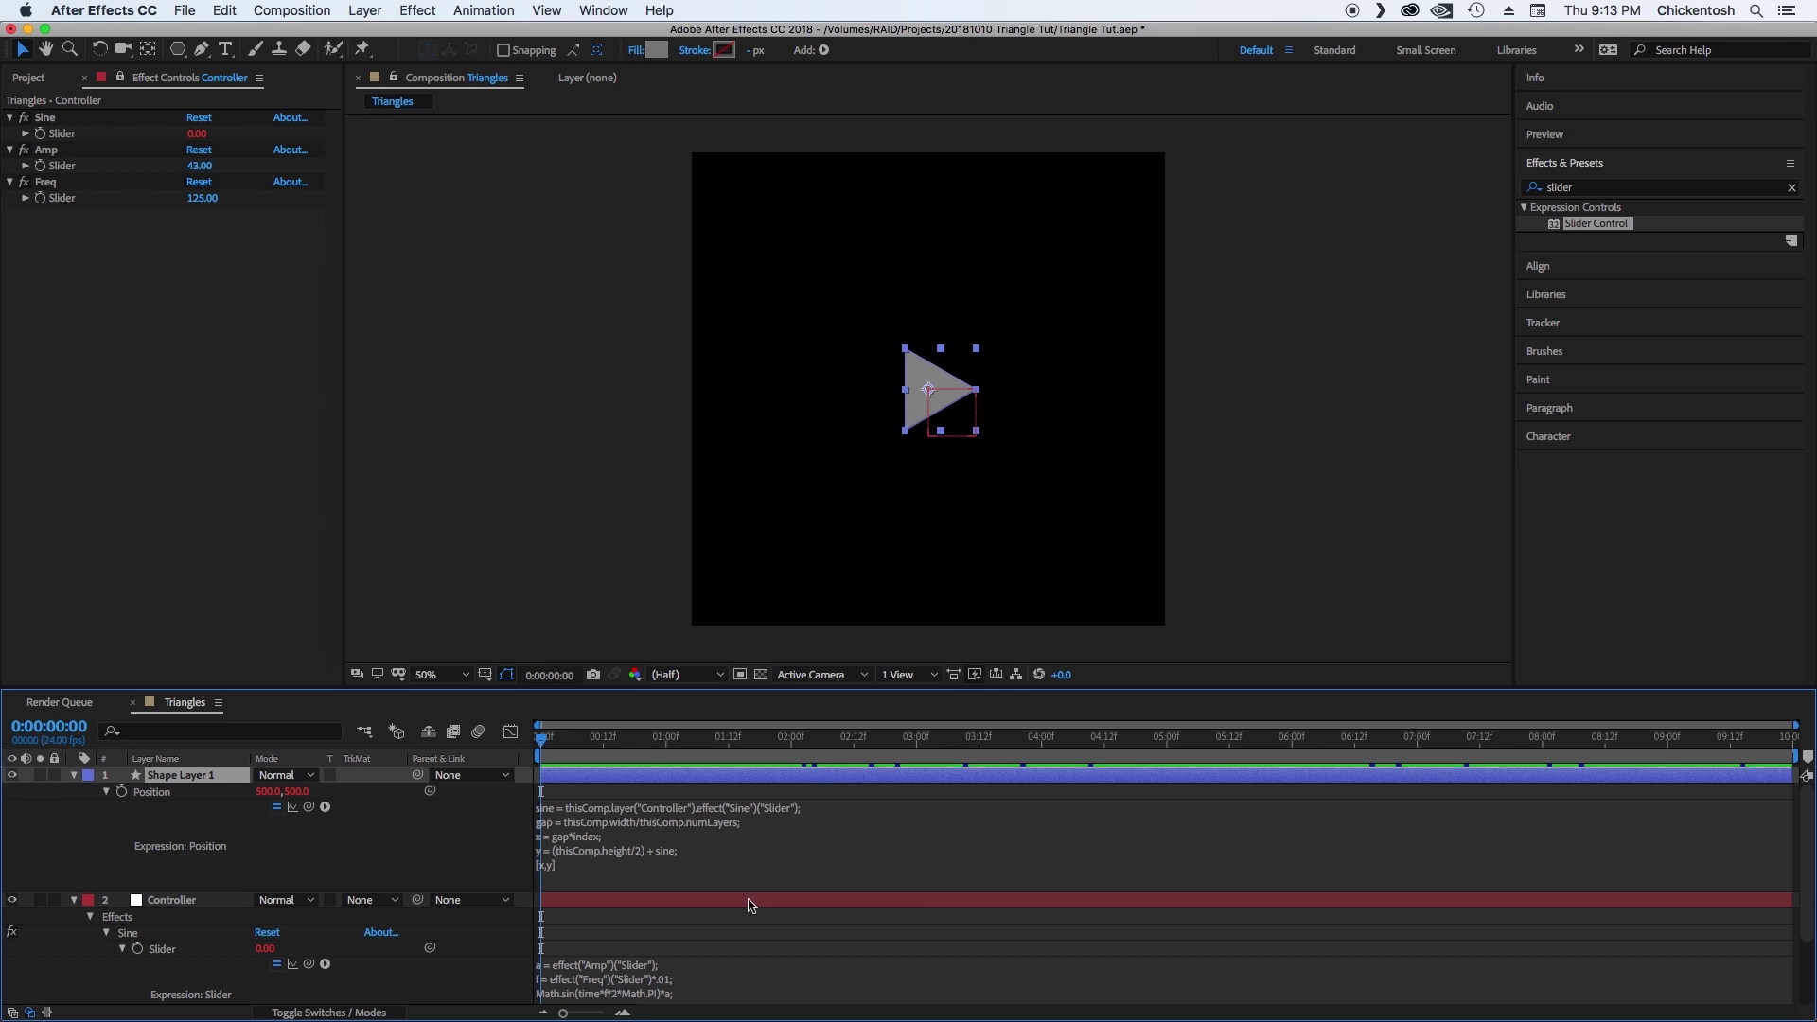
click(701, 836)
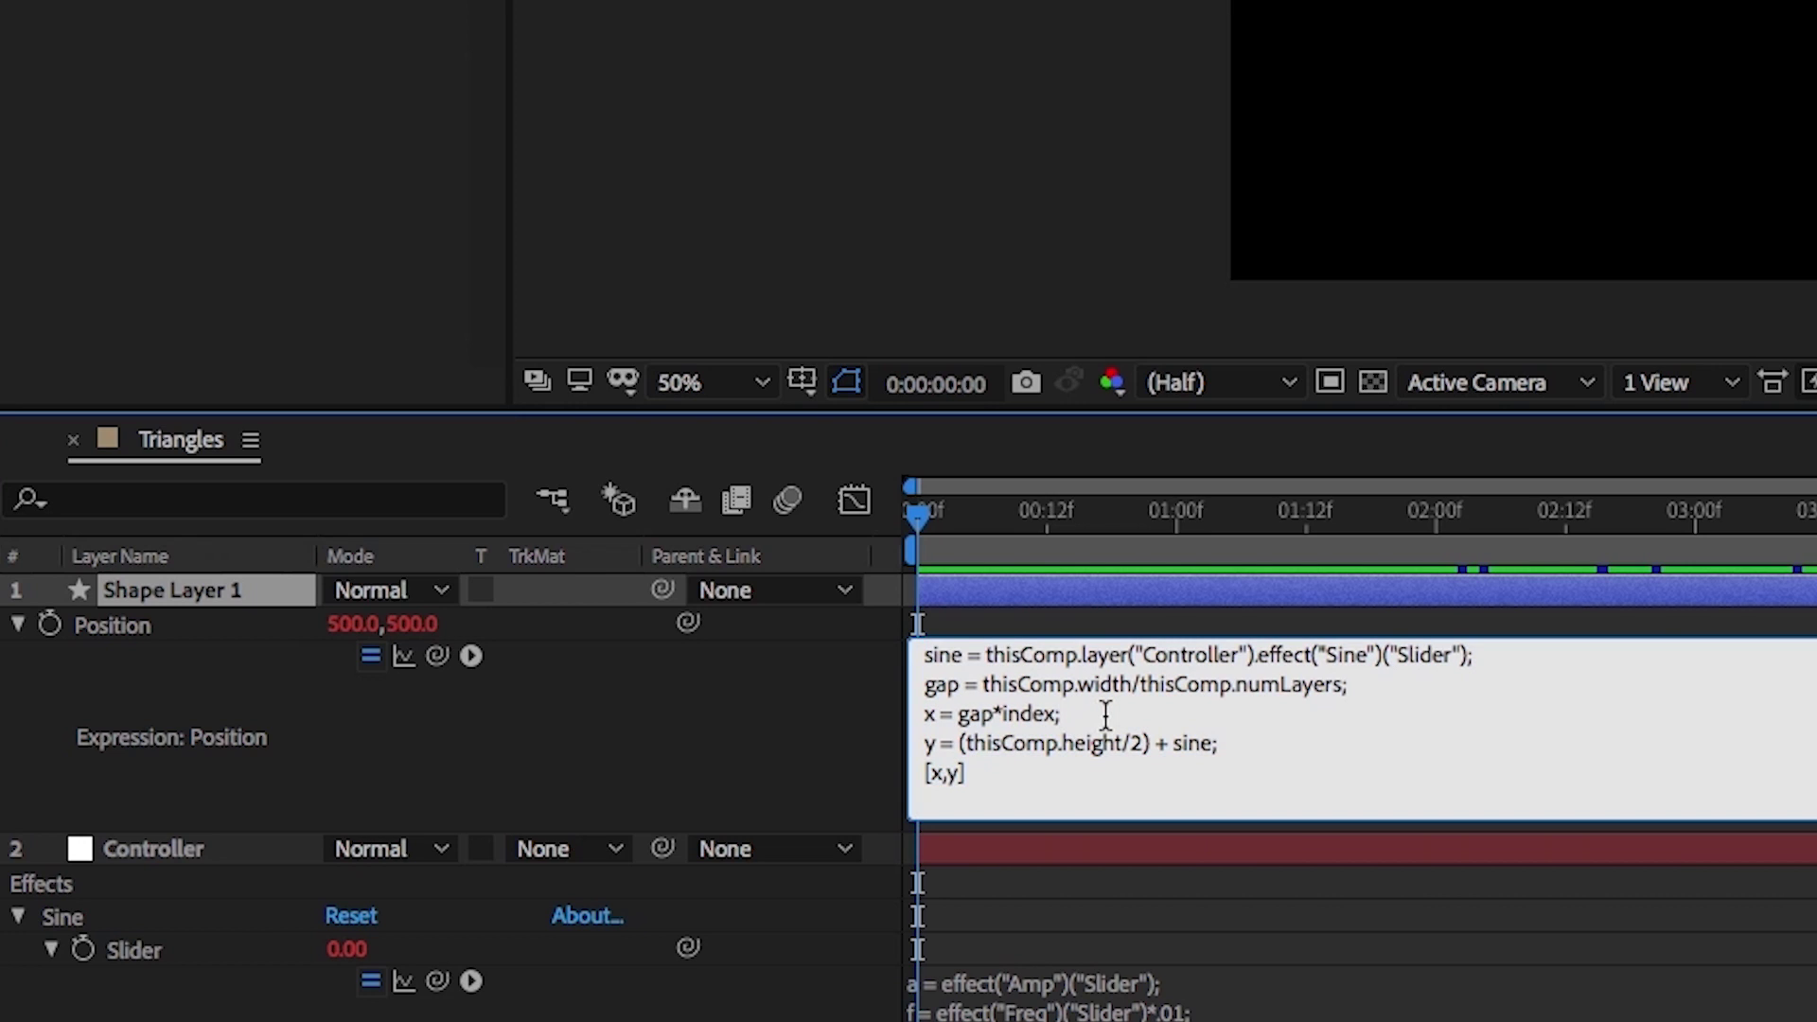
key(Return)
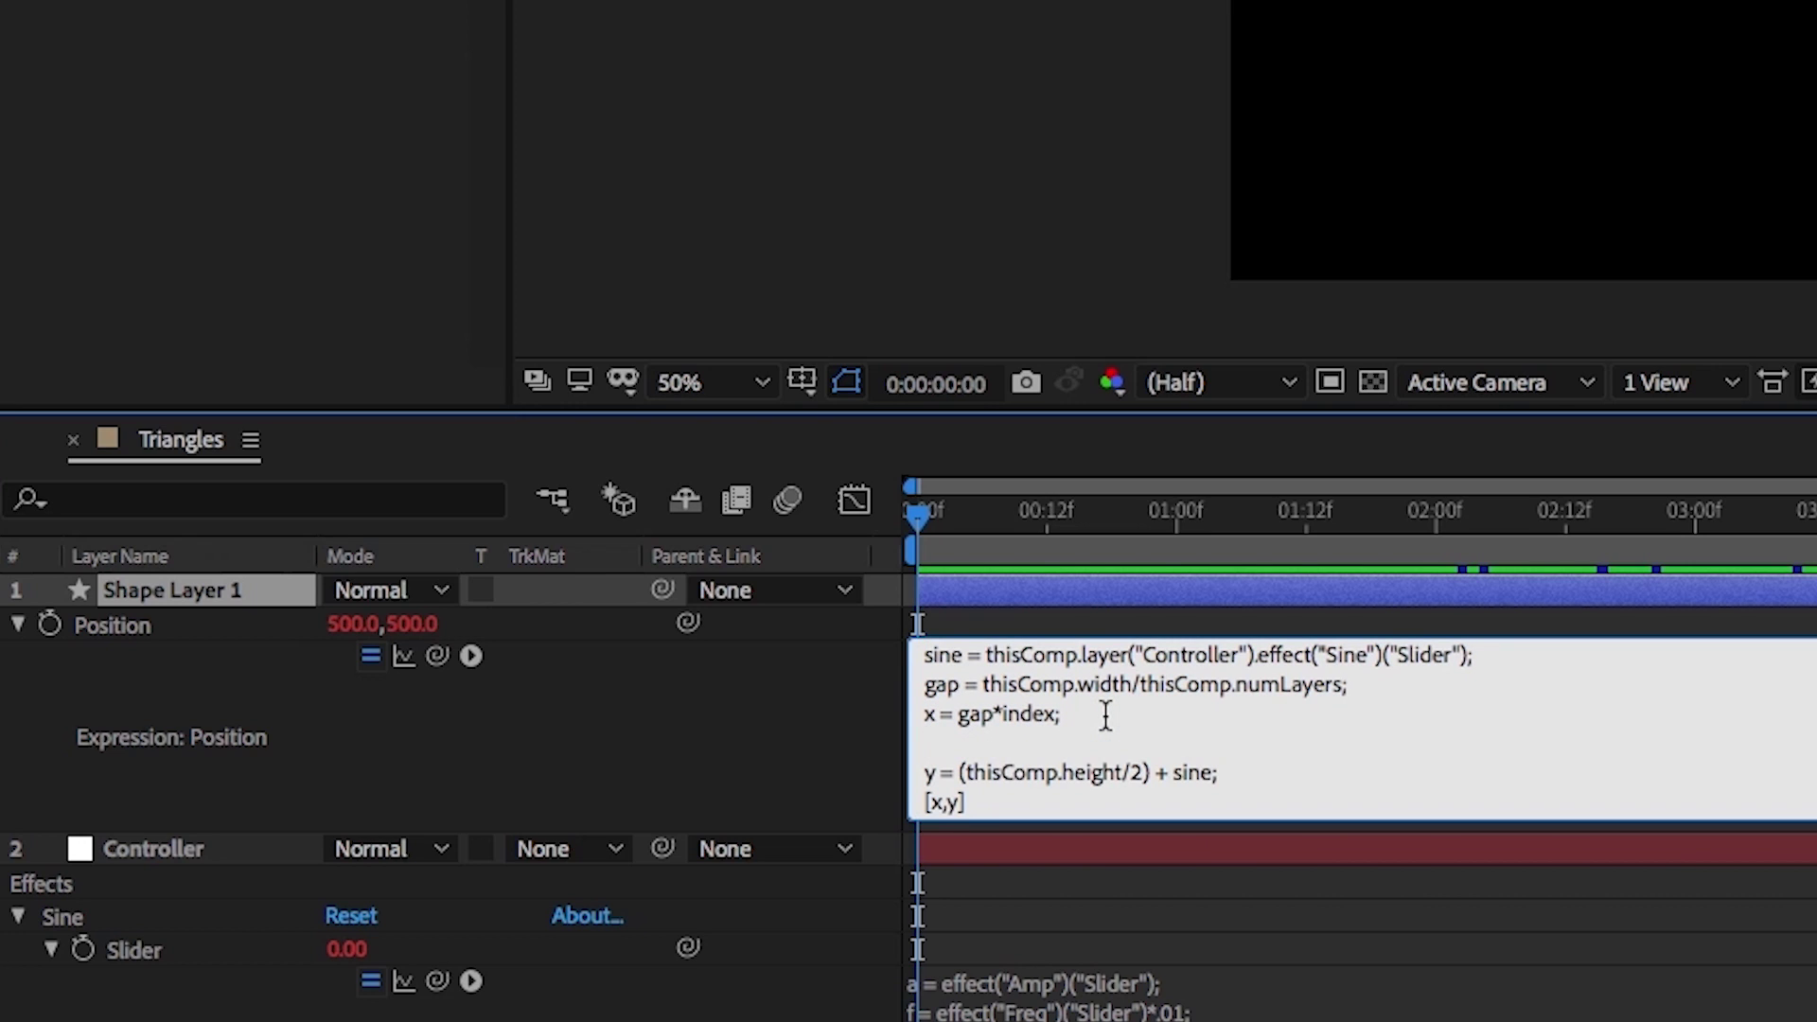
text(da)
text(lay)
text( = x/)
text(this)
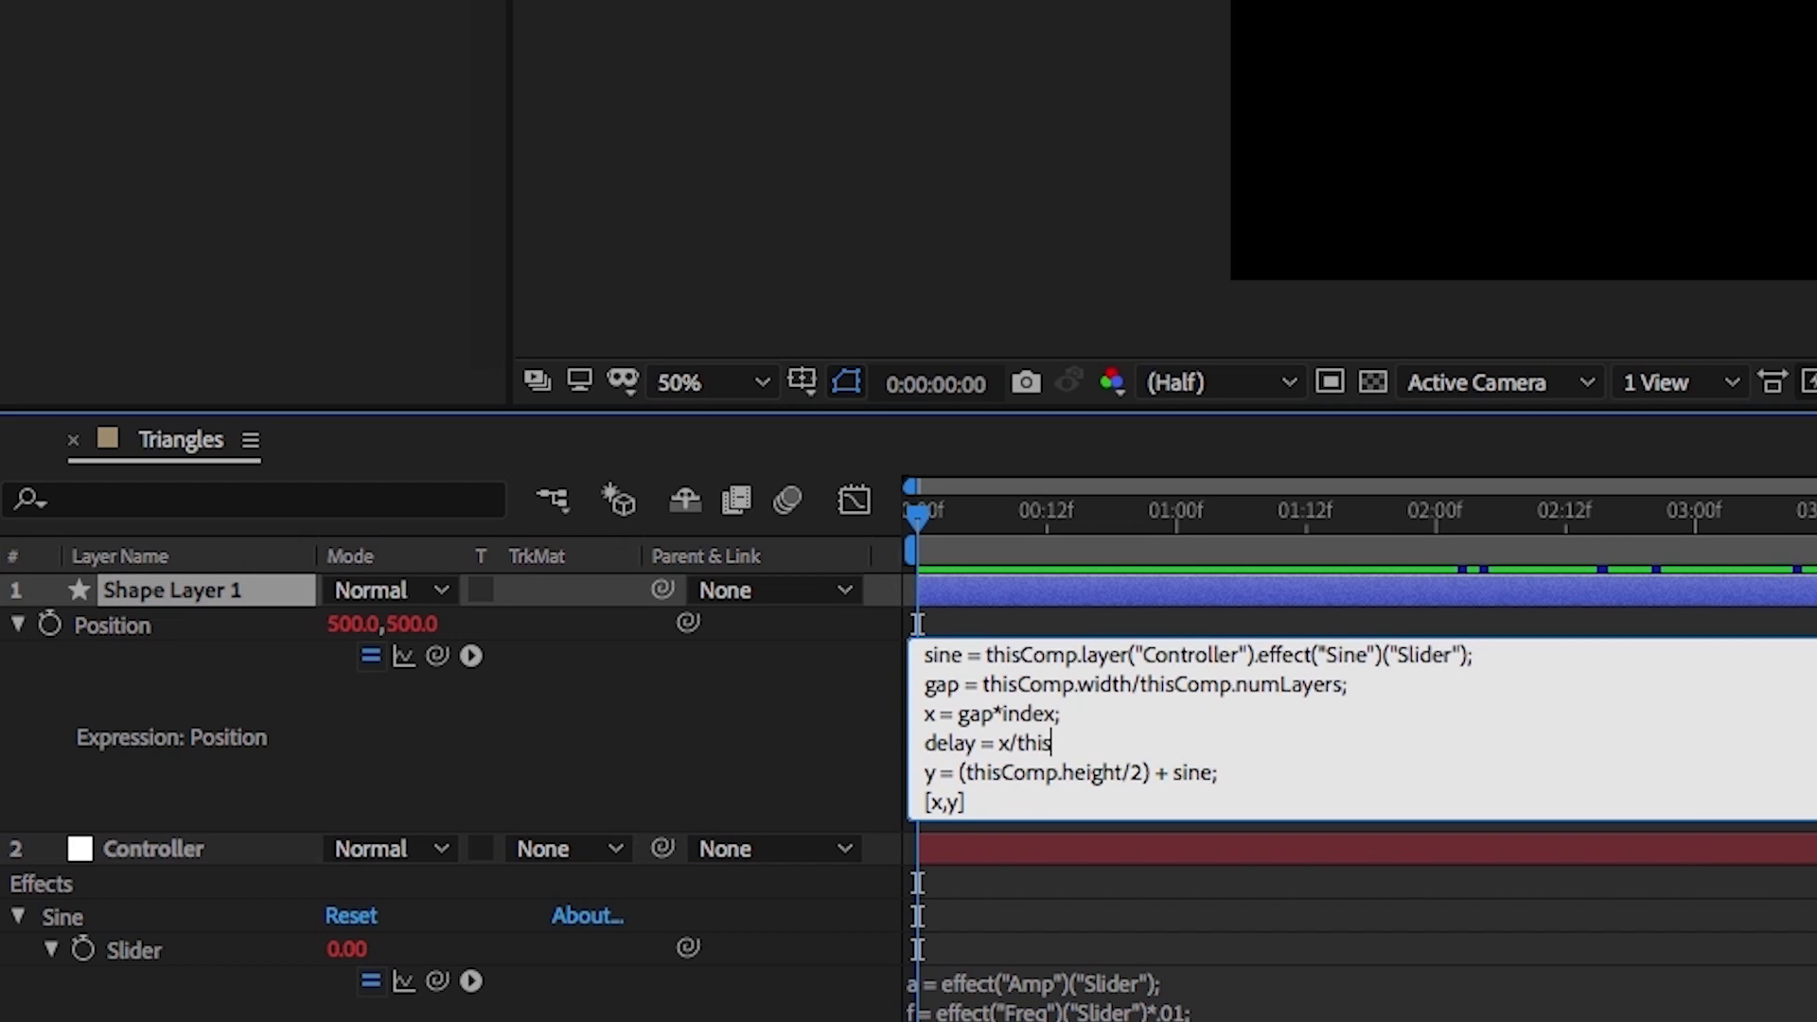
text(Comp.width)
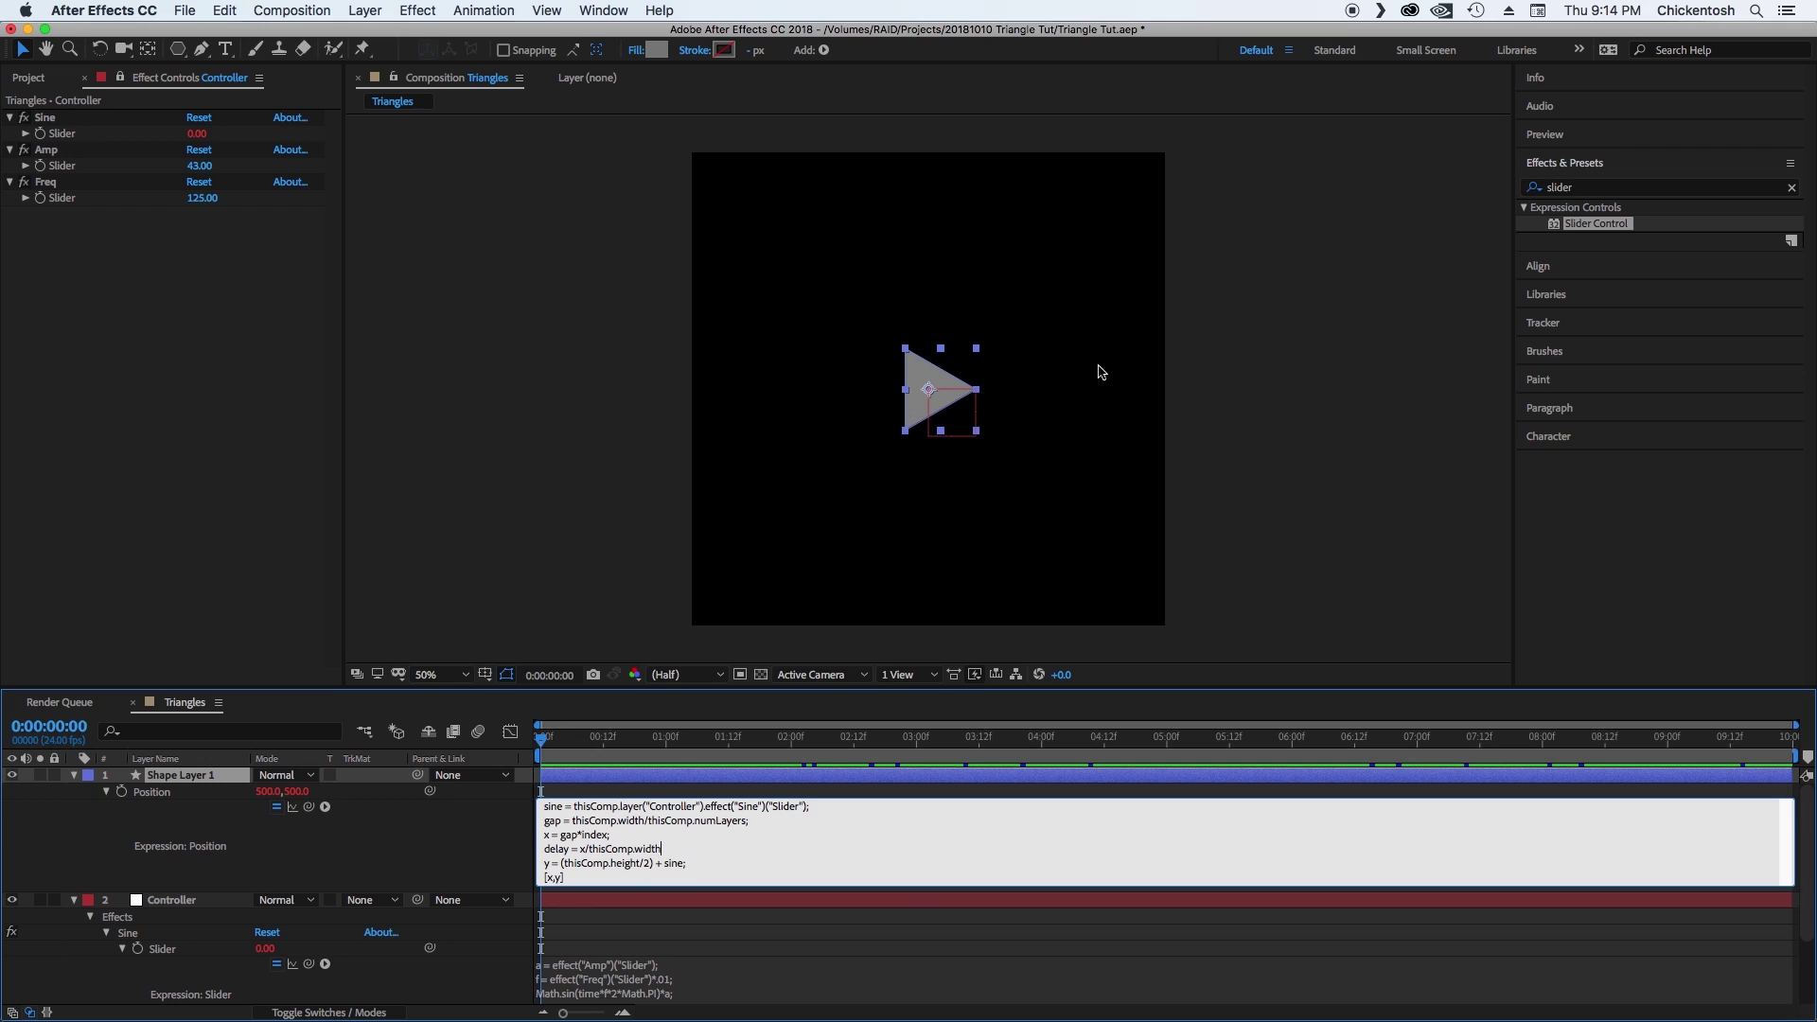
text(;)
text(;)
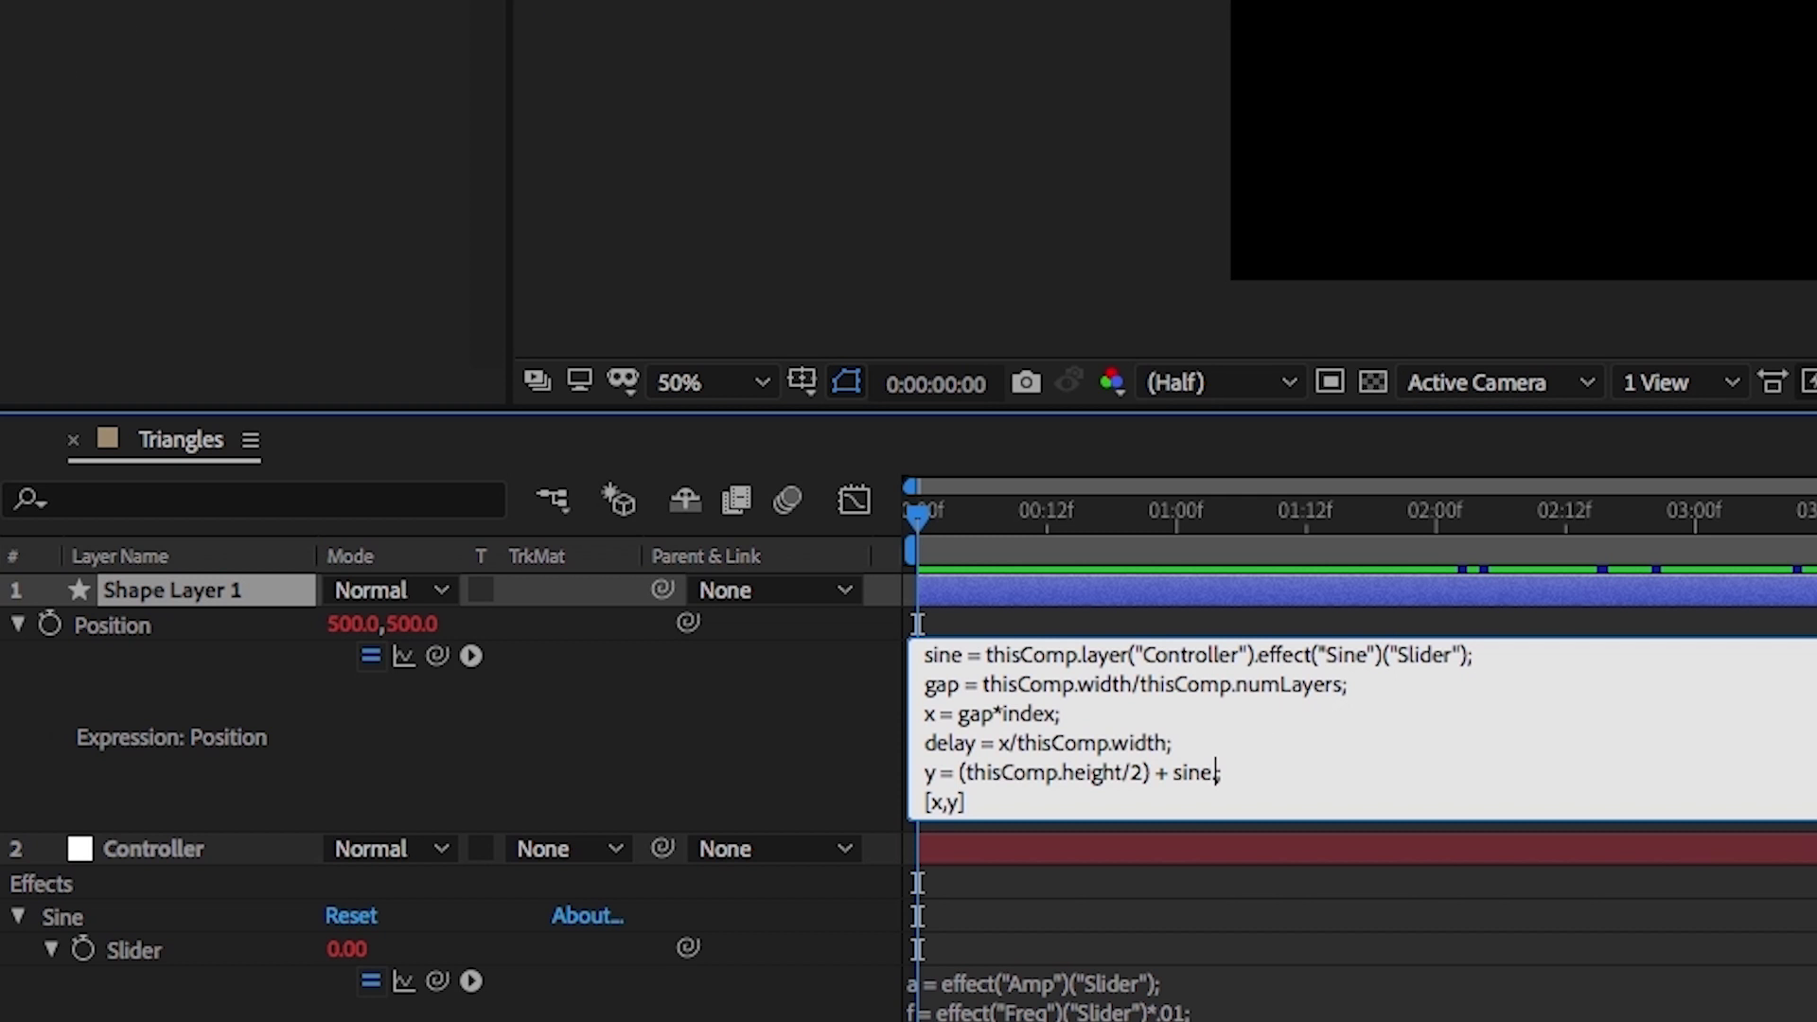
Append .valueAtTime(time+delay) to sine in the y line of the Position expression and commit it, moving the playhead to one second.
text(.valueAtt)
key(BackSpace)
text(Time()
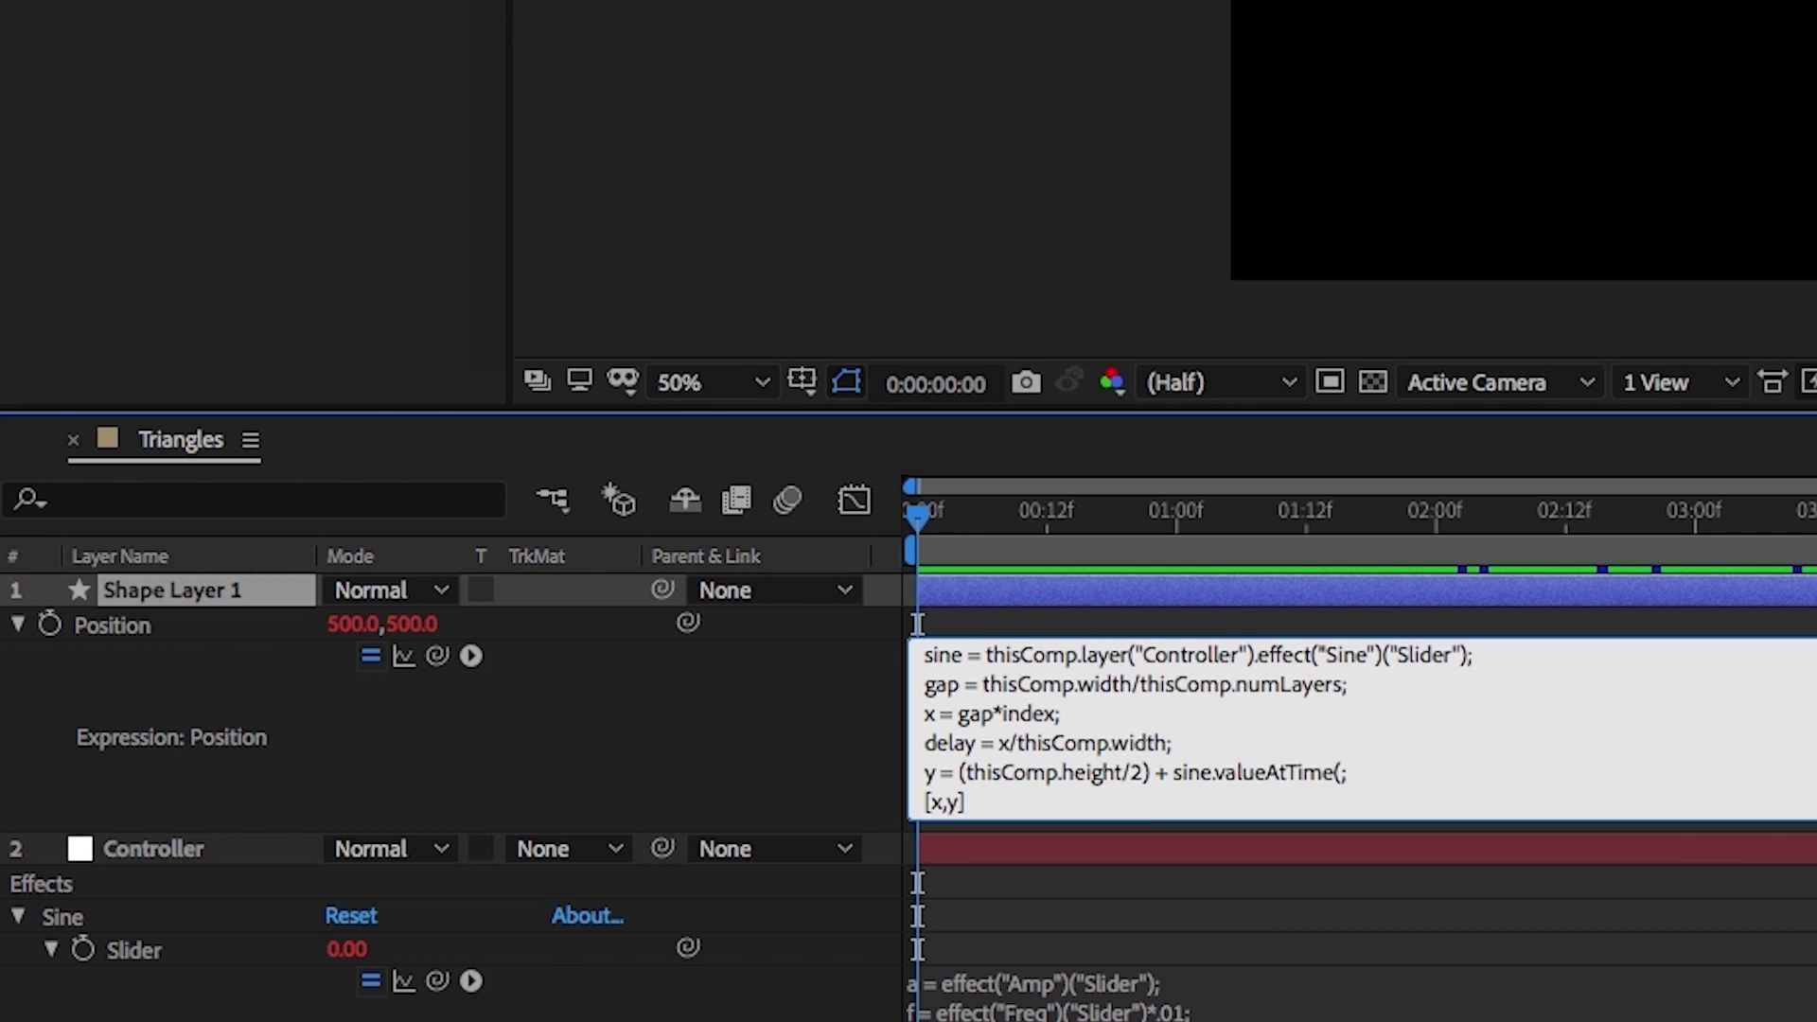
text(time)
text(+)
text(dela)
key(BackSpace)
text(lay))
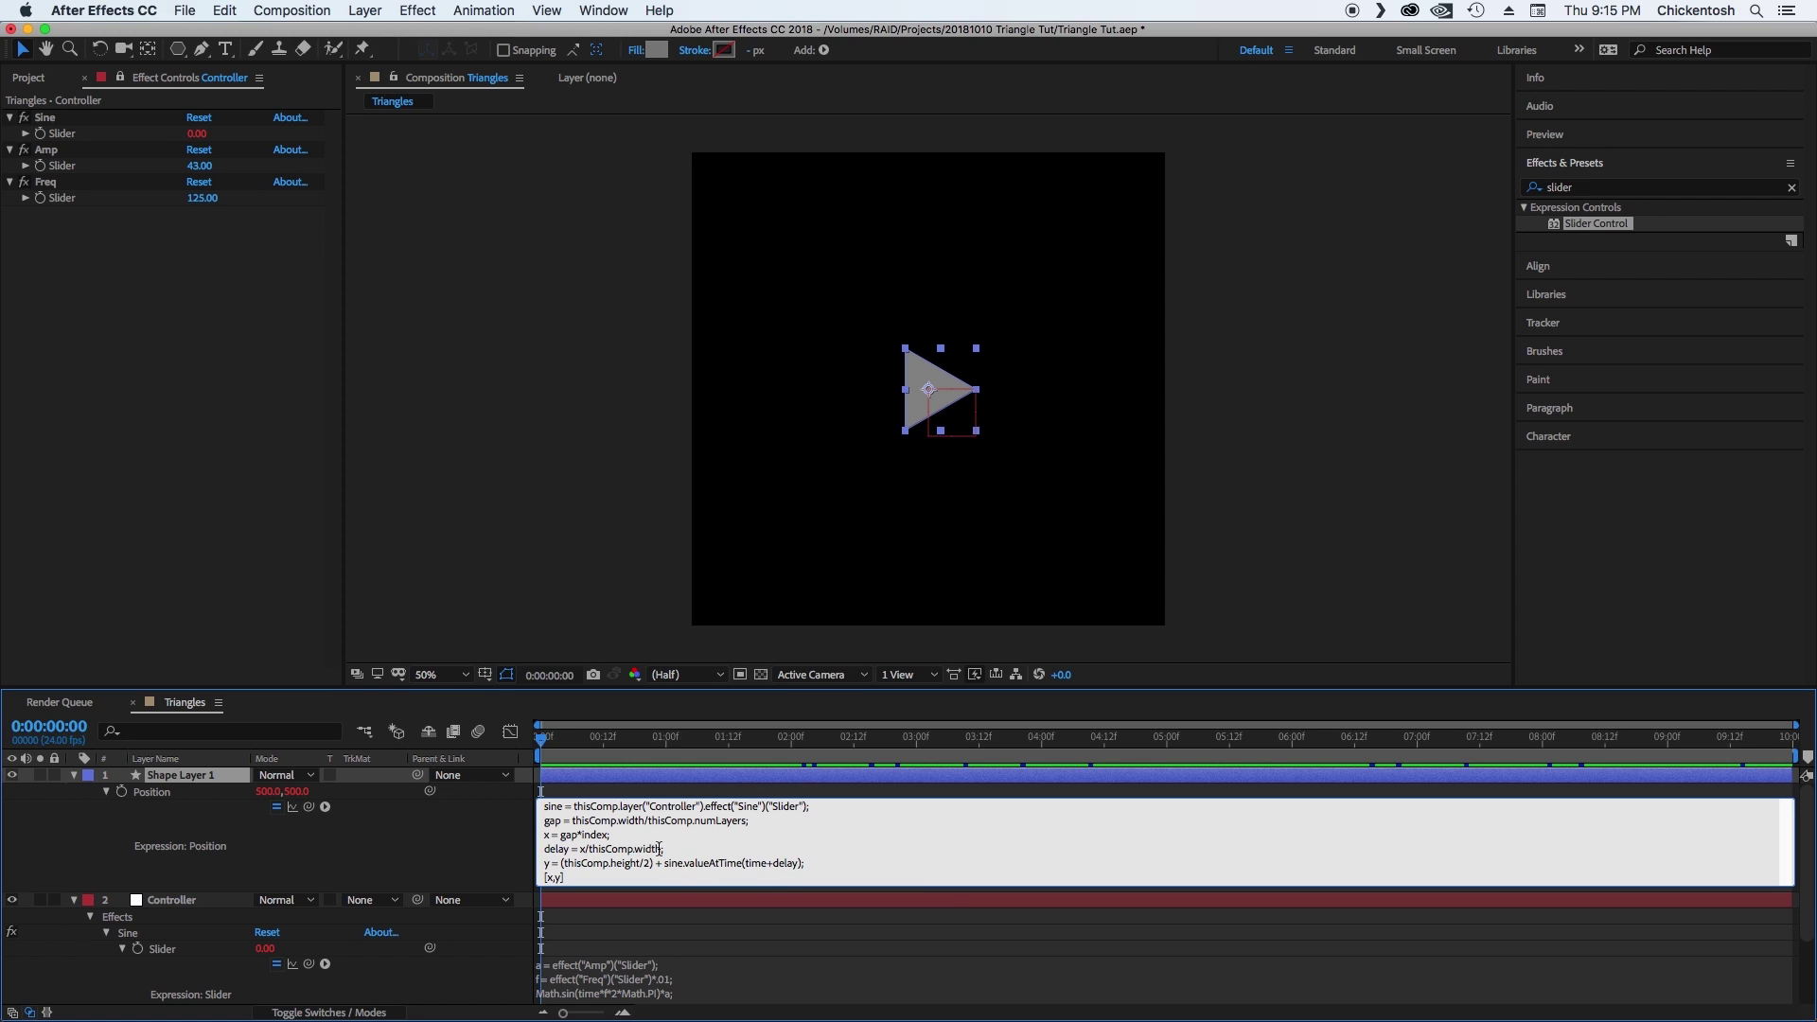
click(668, 754)
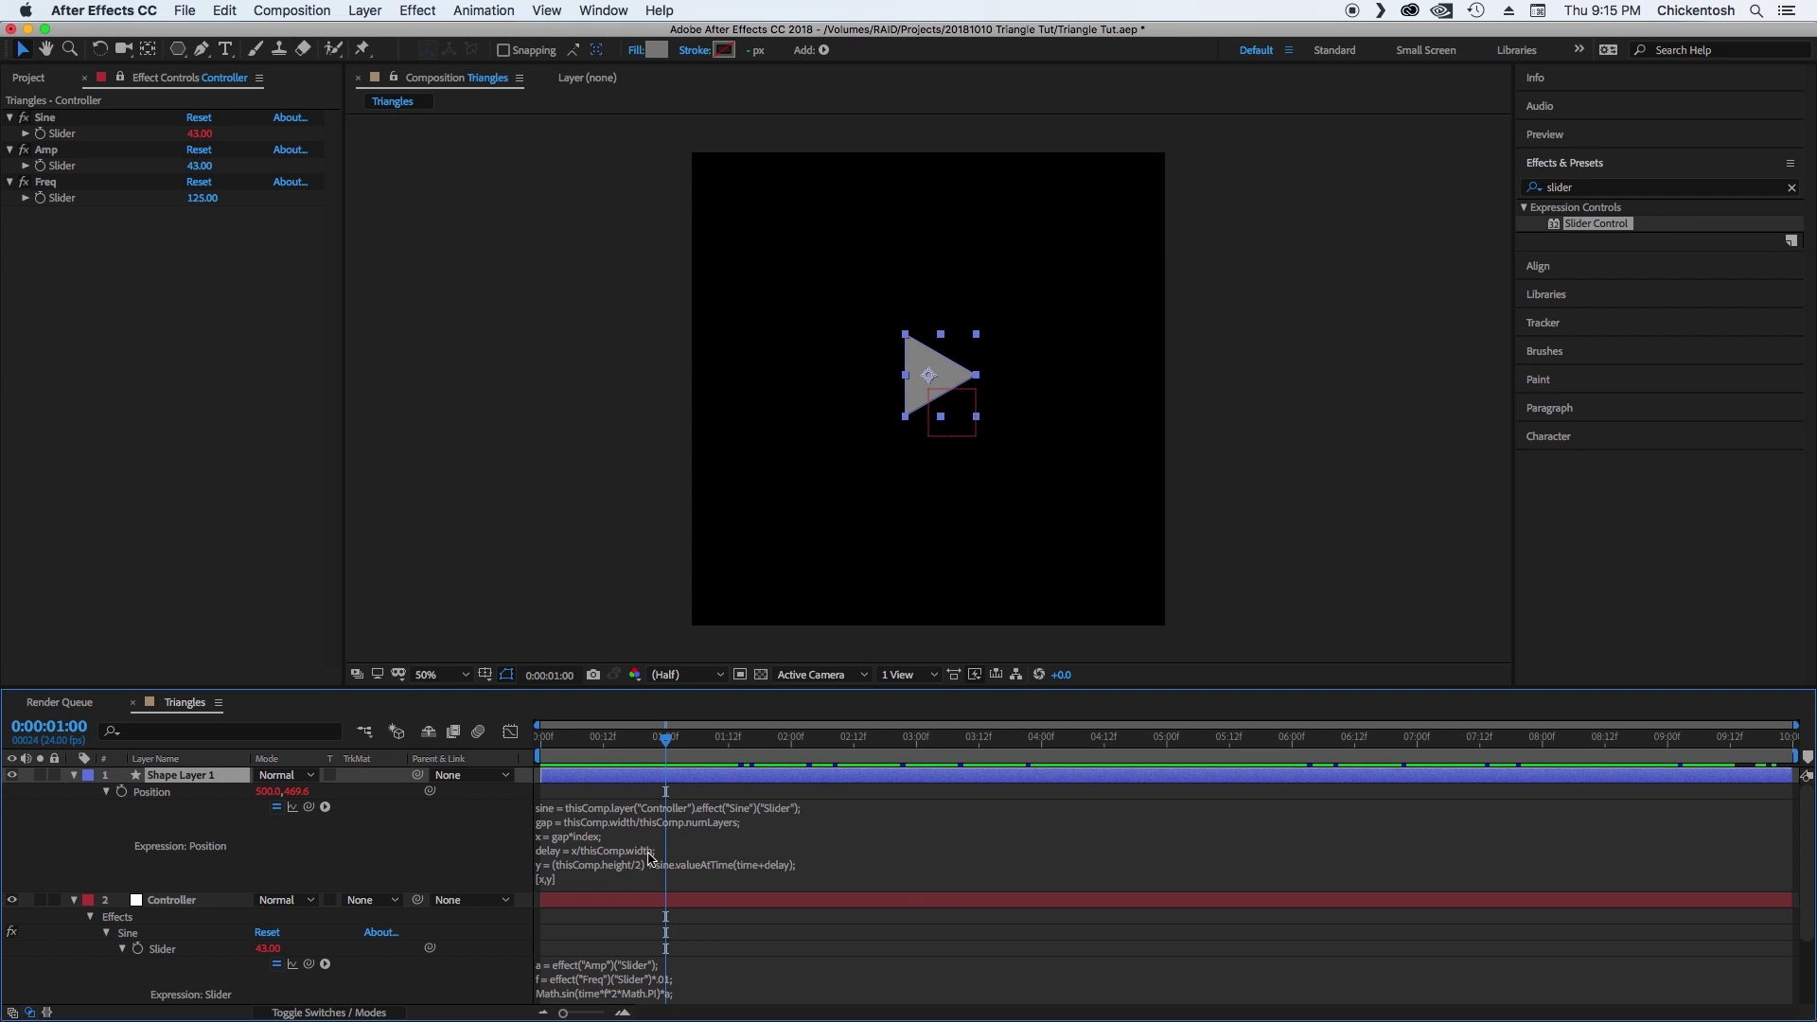
Duplicate the triangle layer repeatedly up to Shape Layer 17 and preview the delayed wave motion.
key(ctrl+d)
key(ctrl+d)
key(ctrl+d)
key(ctrl+d)
key(ctrl+d)
key(ctrl+d)
key(ctrl+d)
key(ctrl+d)
key(ctrl+d)
key(ctrl+d)
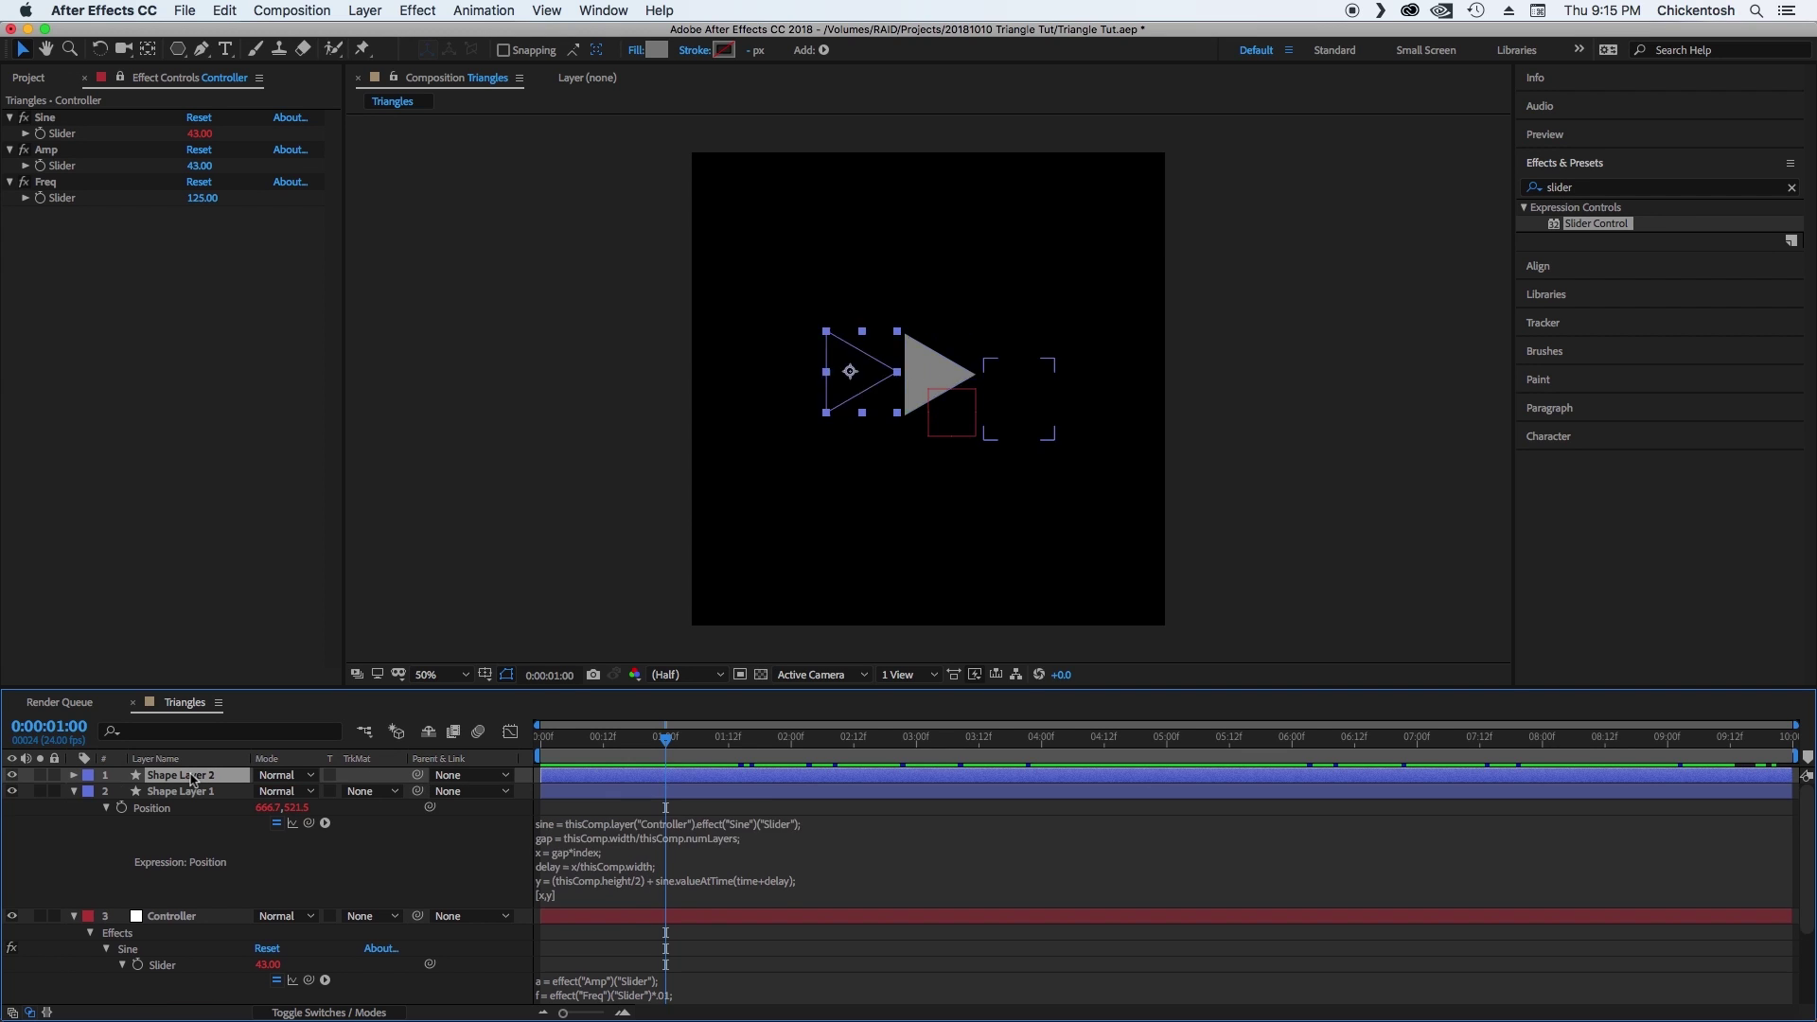
key(super+d)
key(super+d)
key(super+d)
key(super+d)
key(super+d)
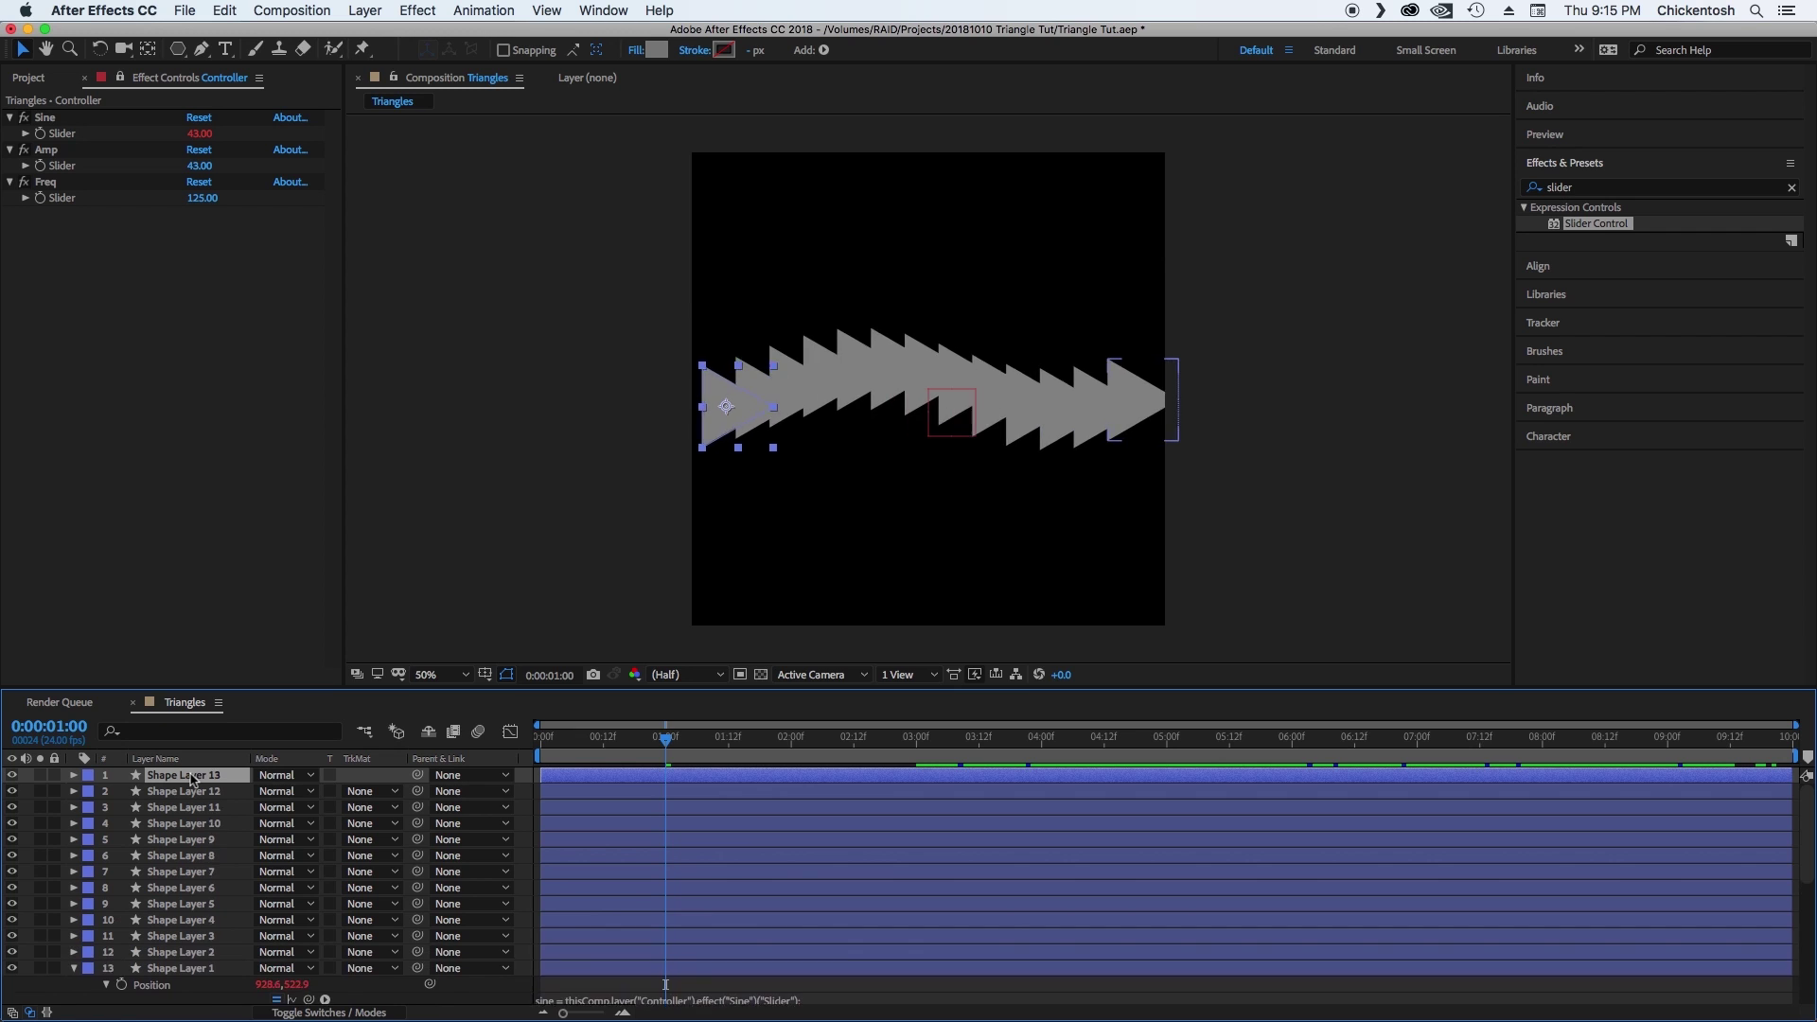
key(space)
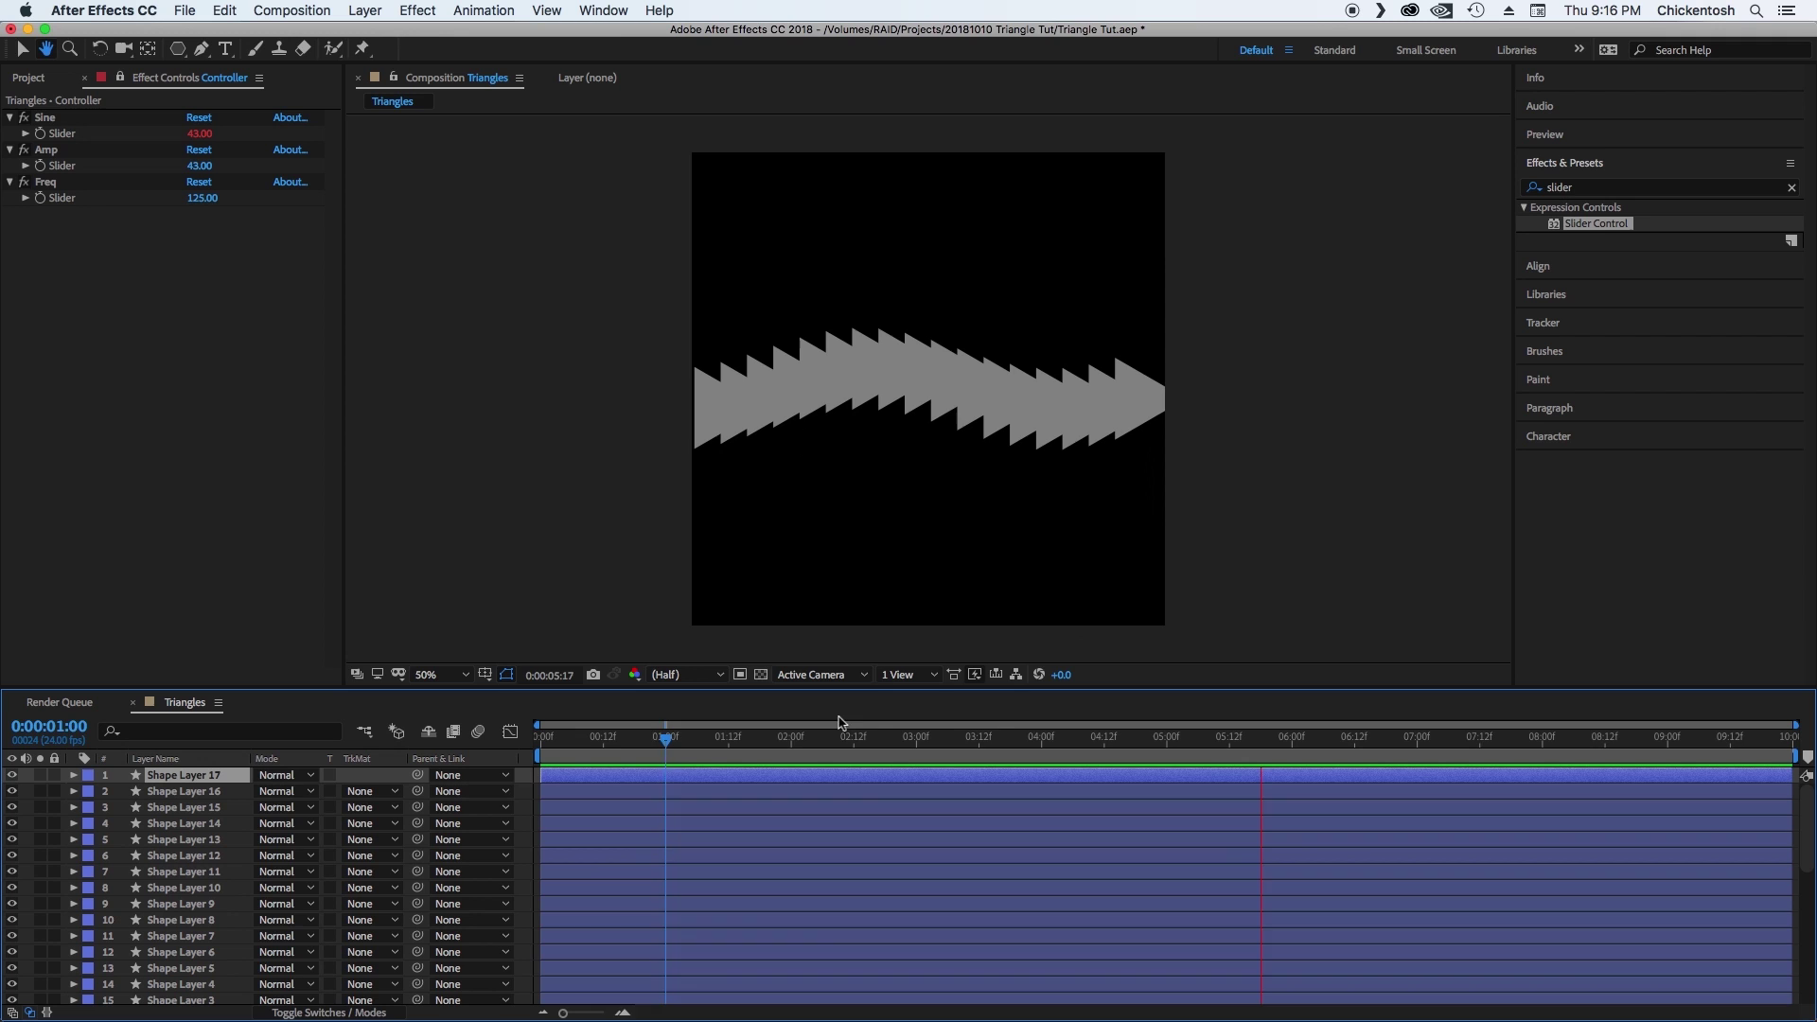
key(space)
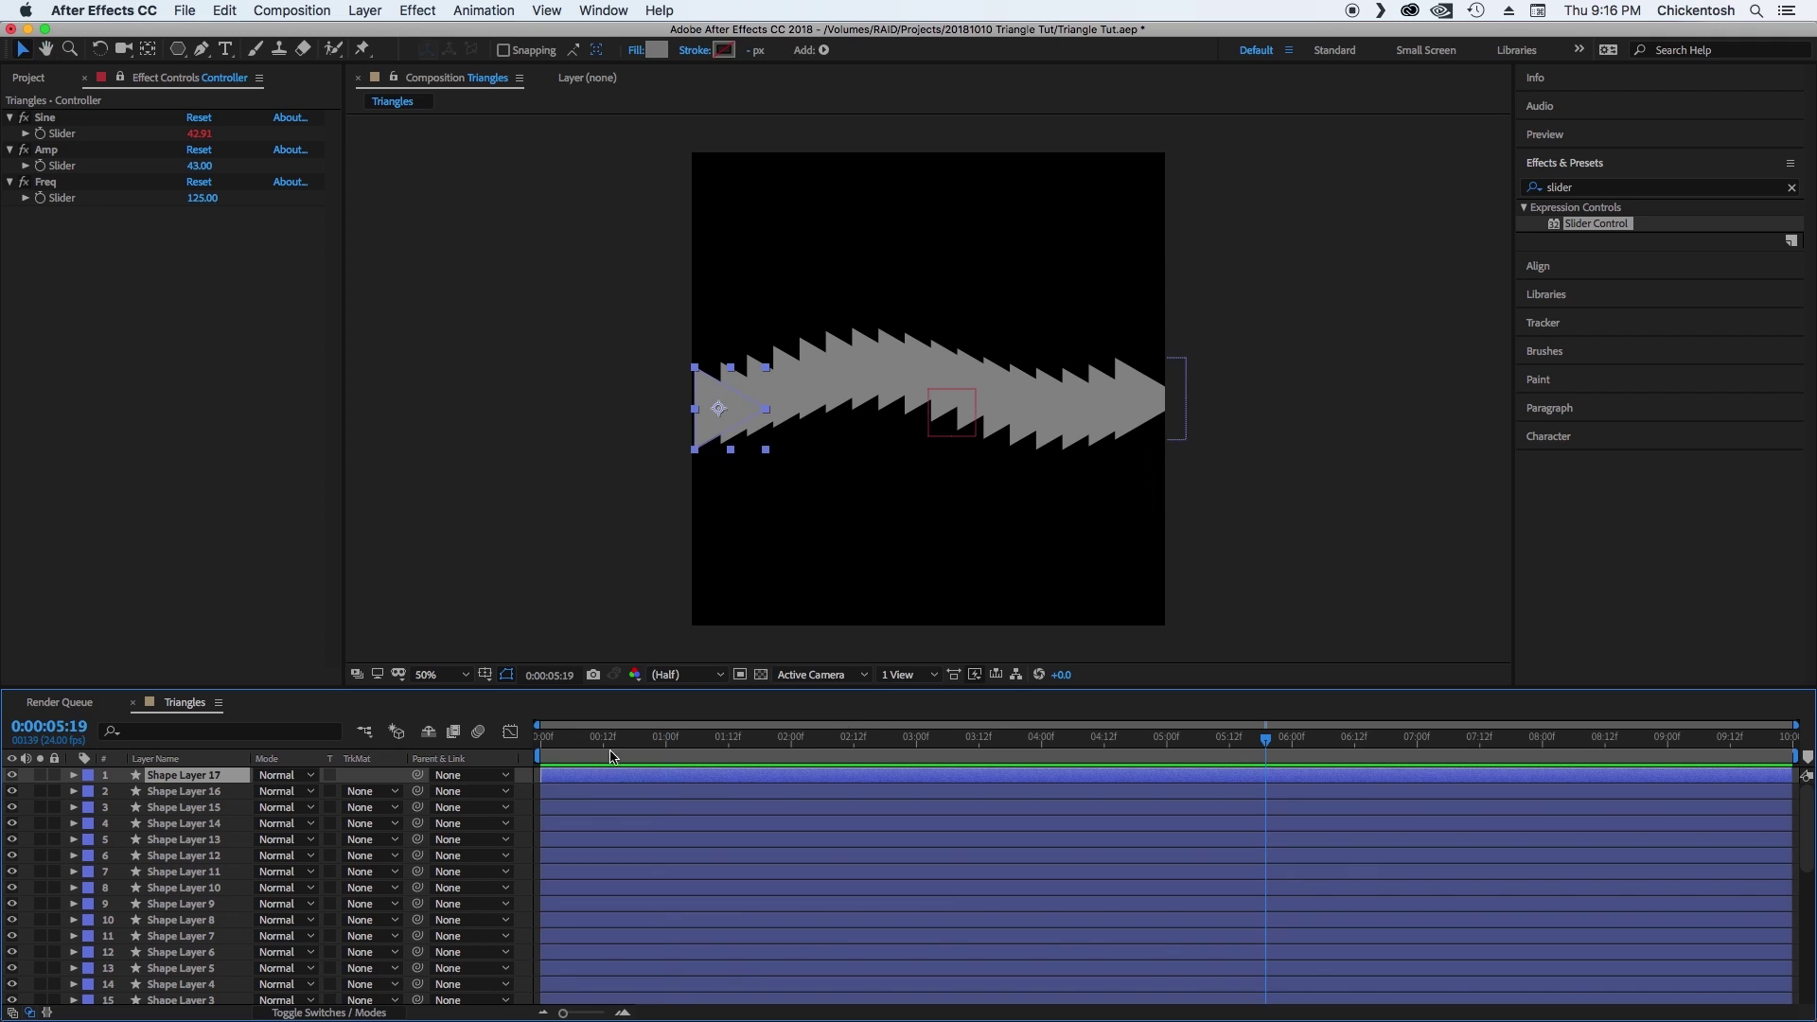
Return to the first frame and delete all duplicated triangle layers, keeping Shape Layer 1 selected above the Controller.
key(Home)
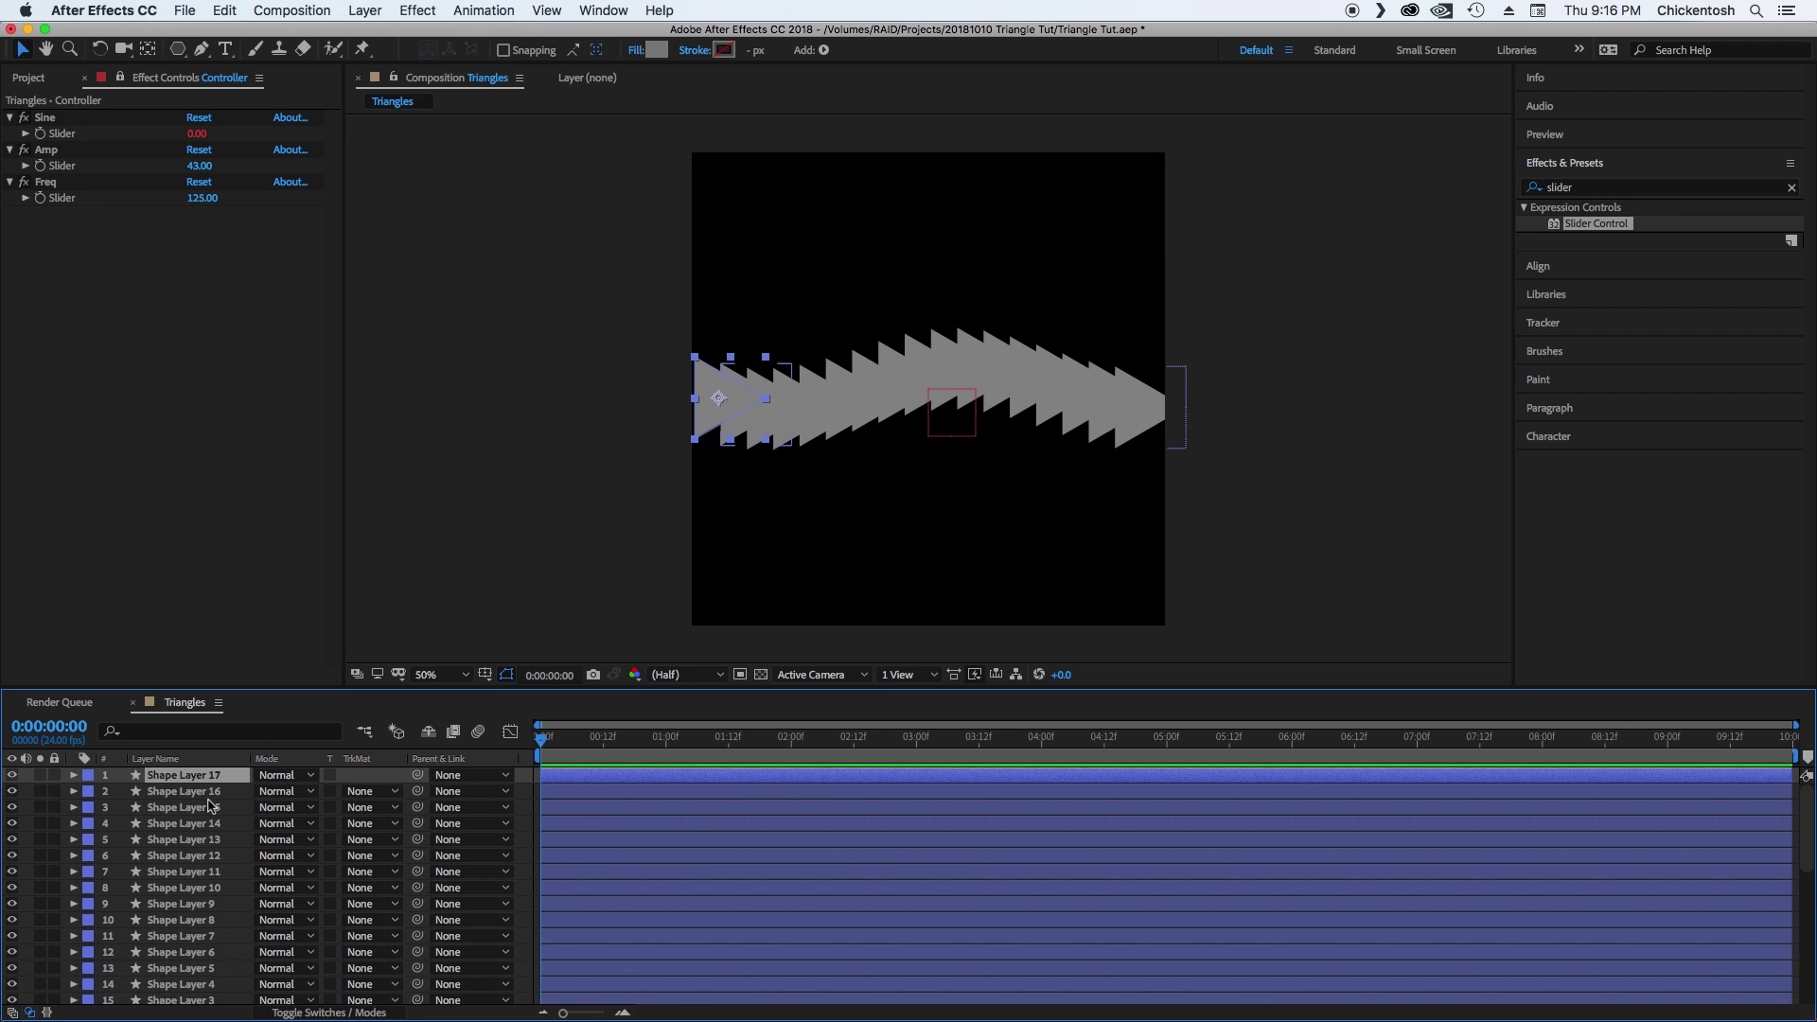
scroll(216, 880, down, 2)
key(super+a)
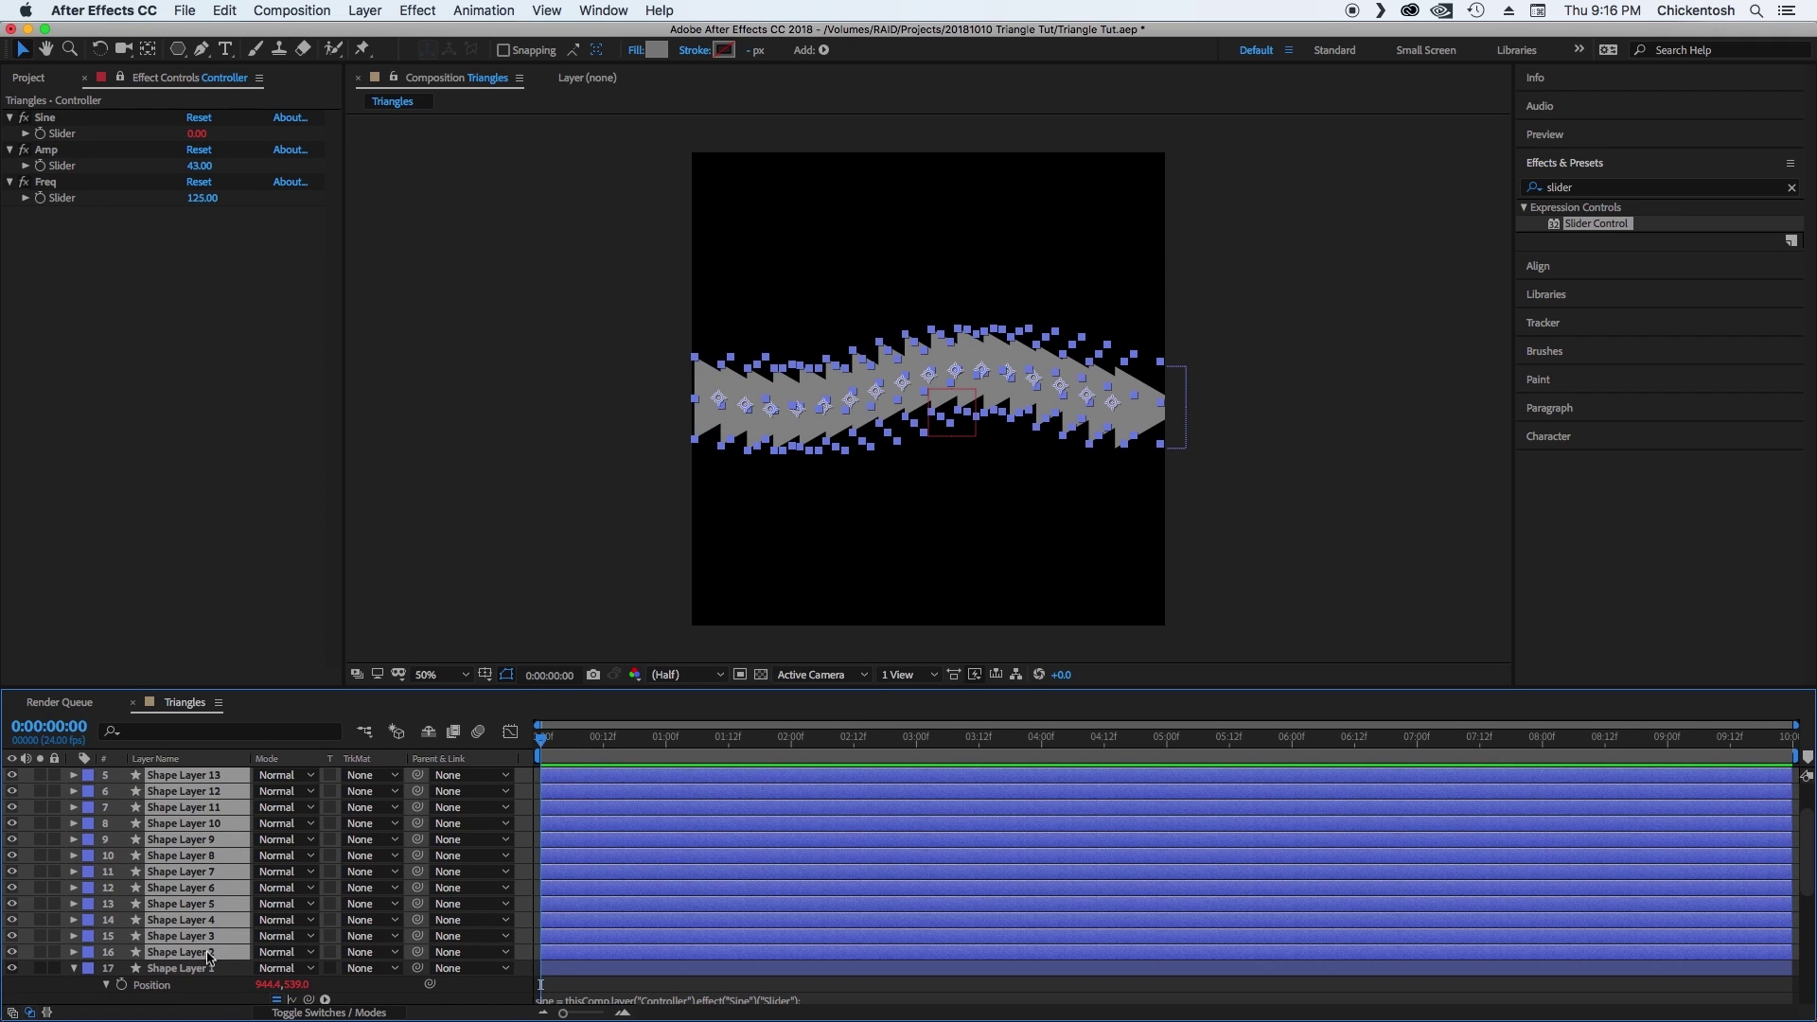
key(Delete)
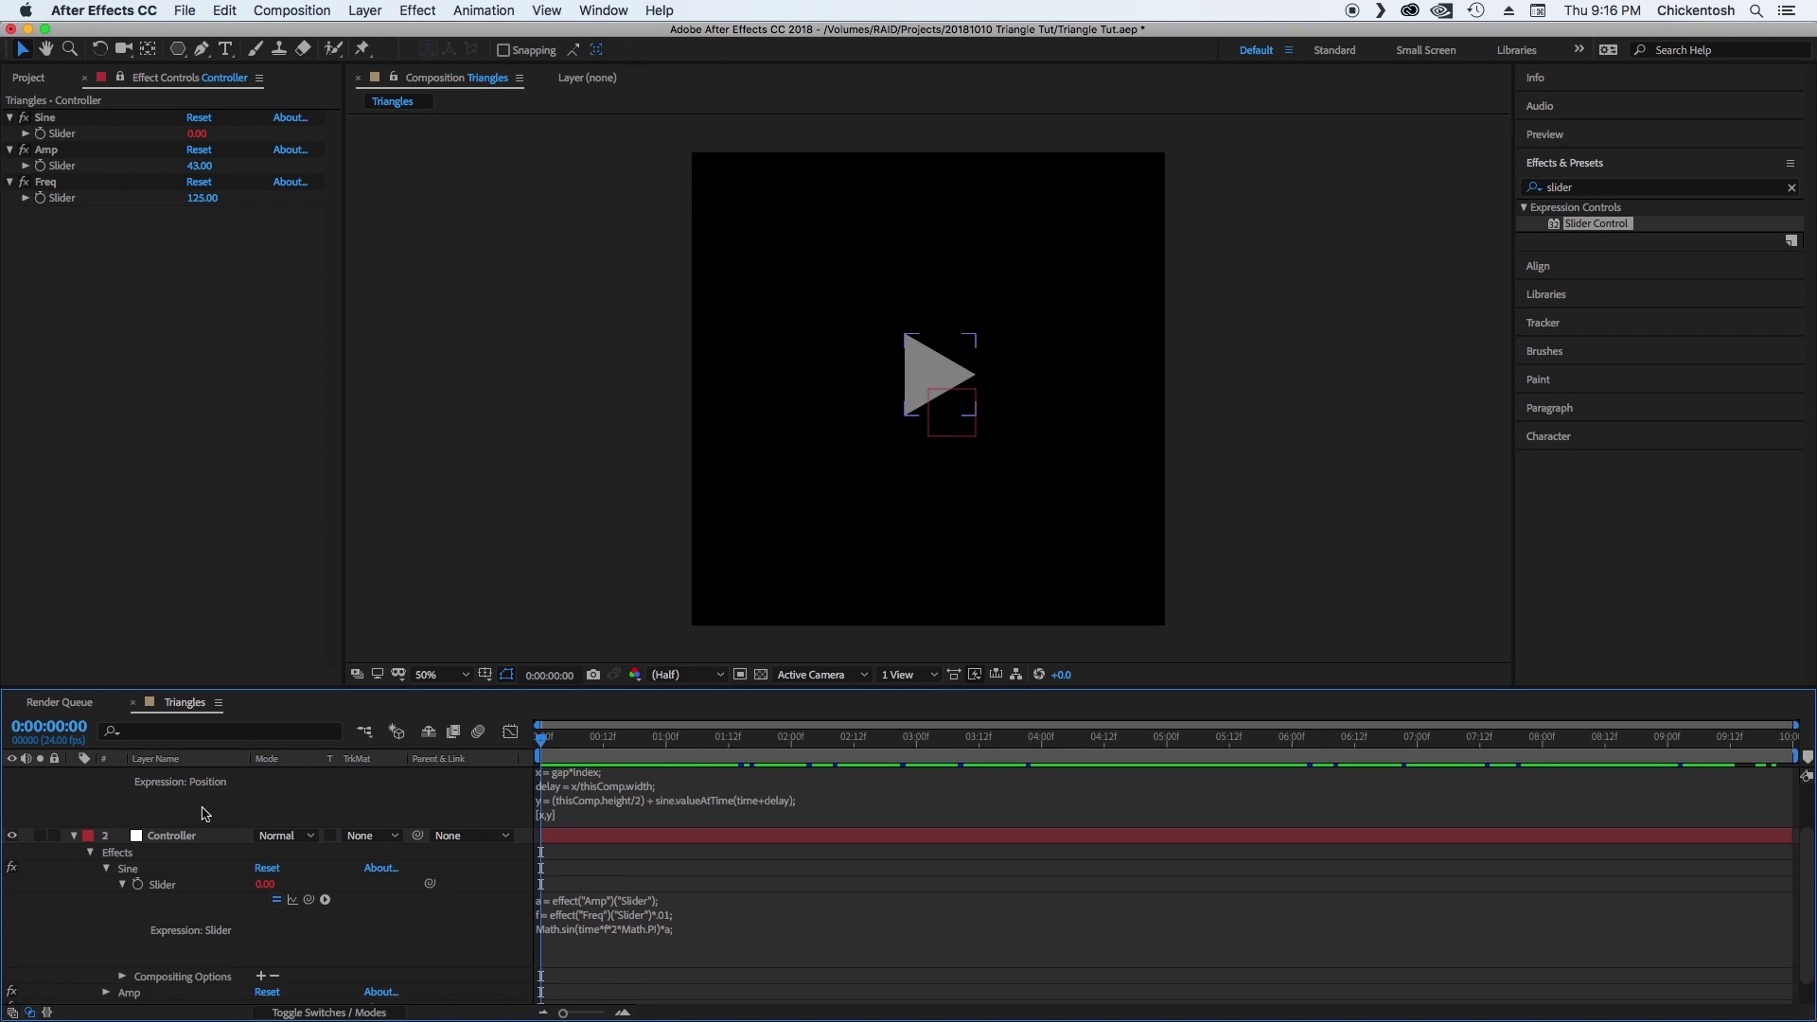
click(196, 778)
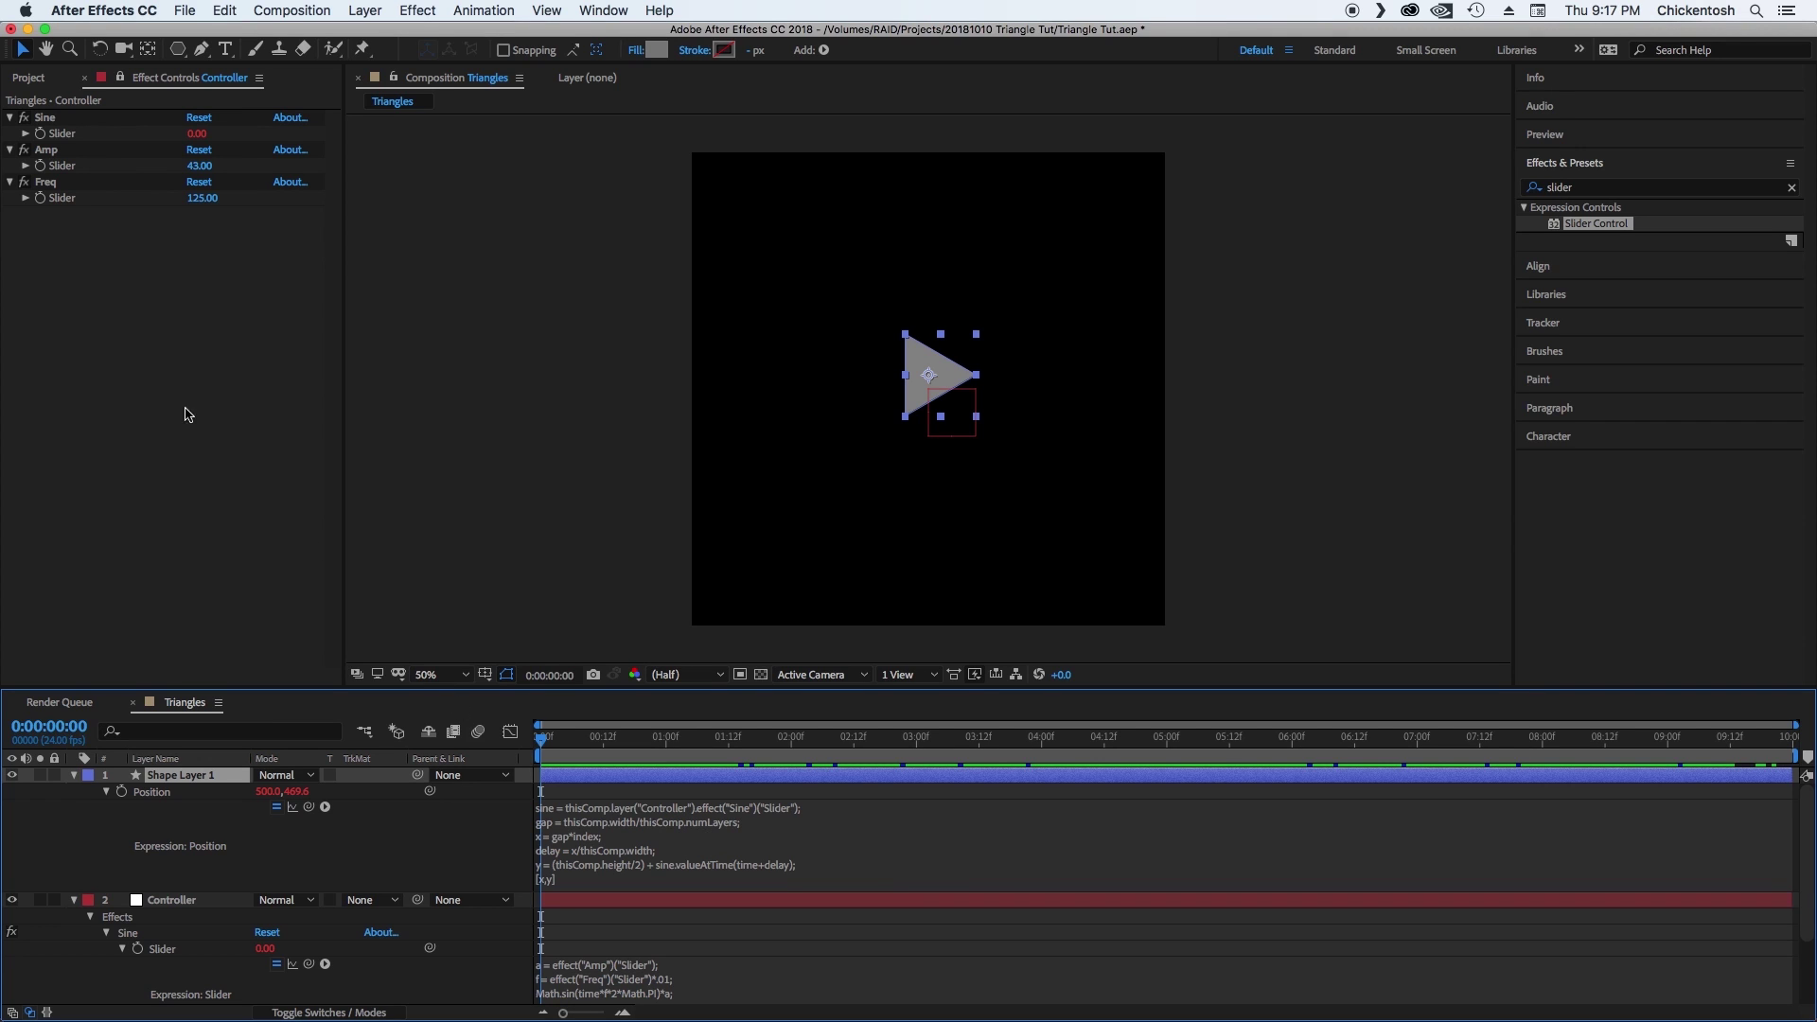
Duplicate the Controller's Freq slider effect as Delay and set its slider value to 1.
click(106, 280)
click(50, 177)
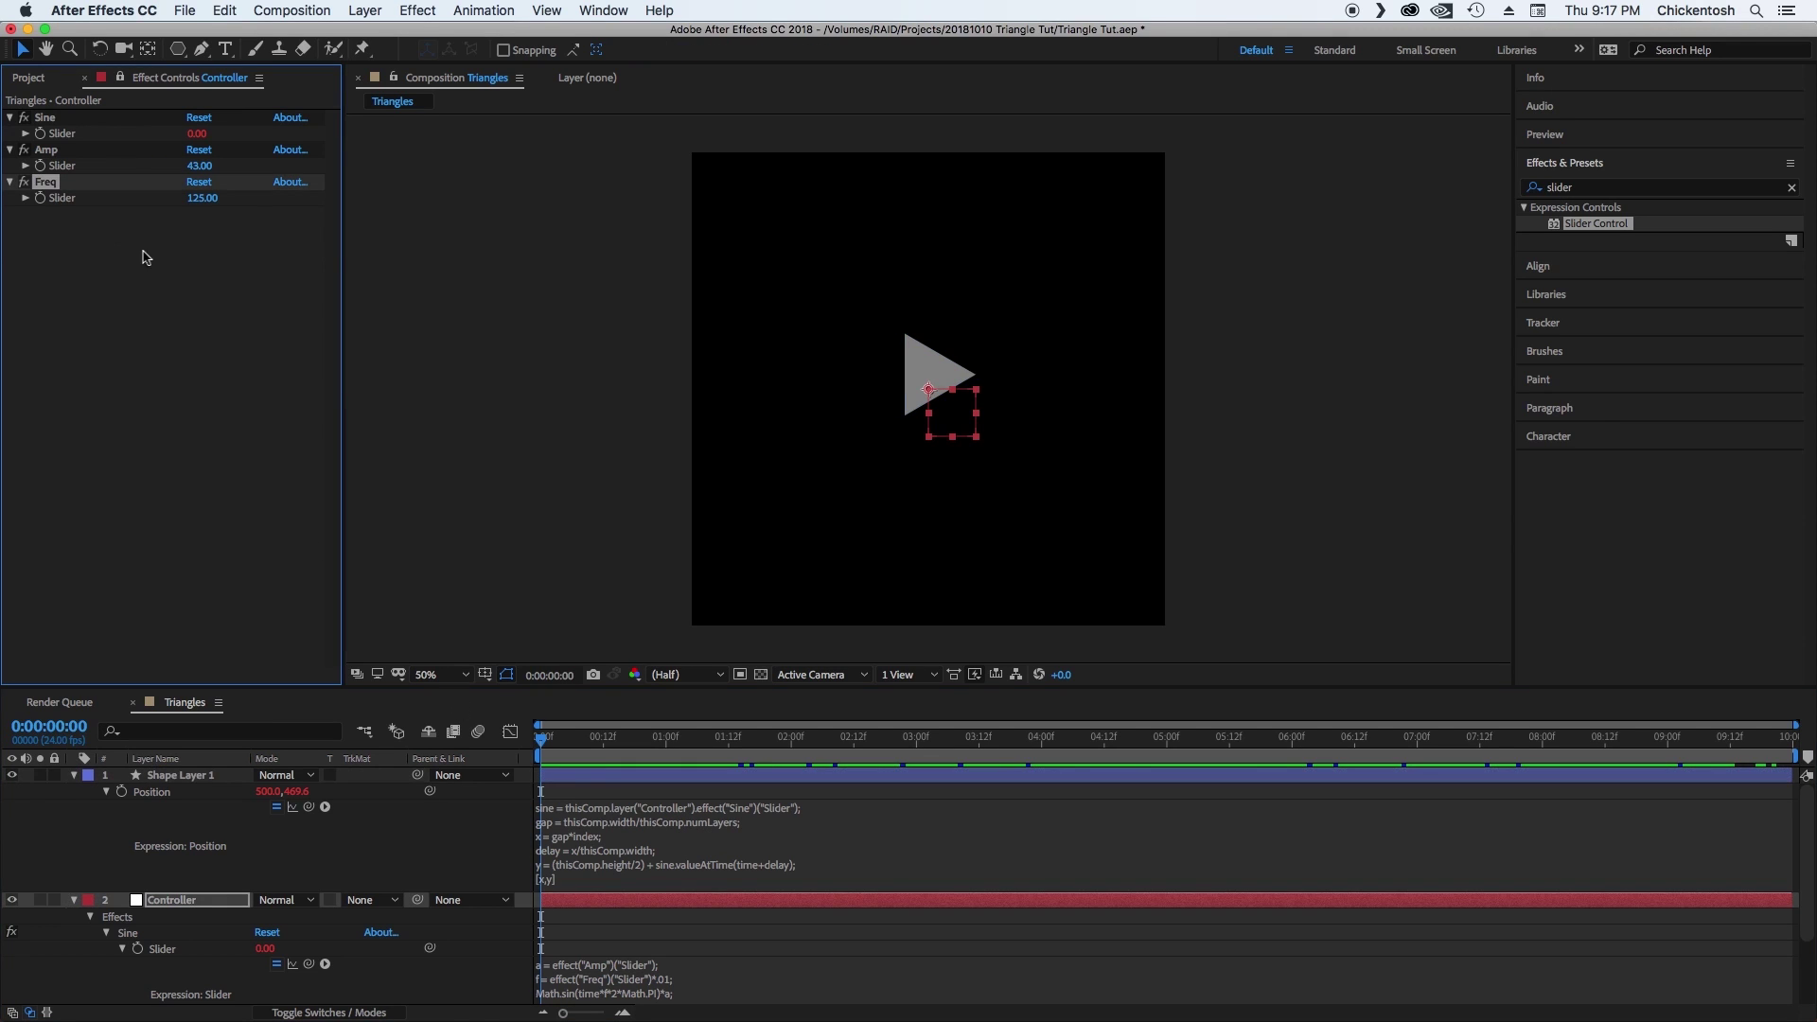
key(super+d)
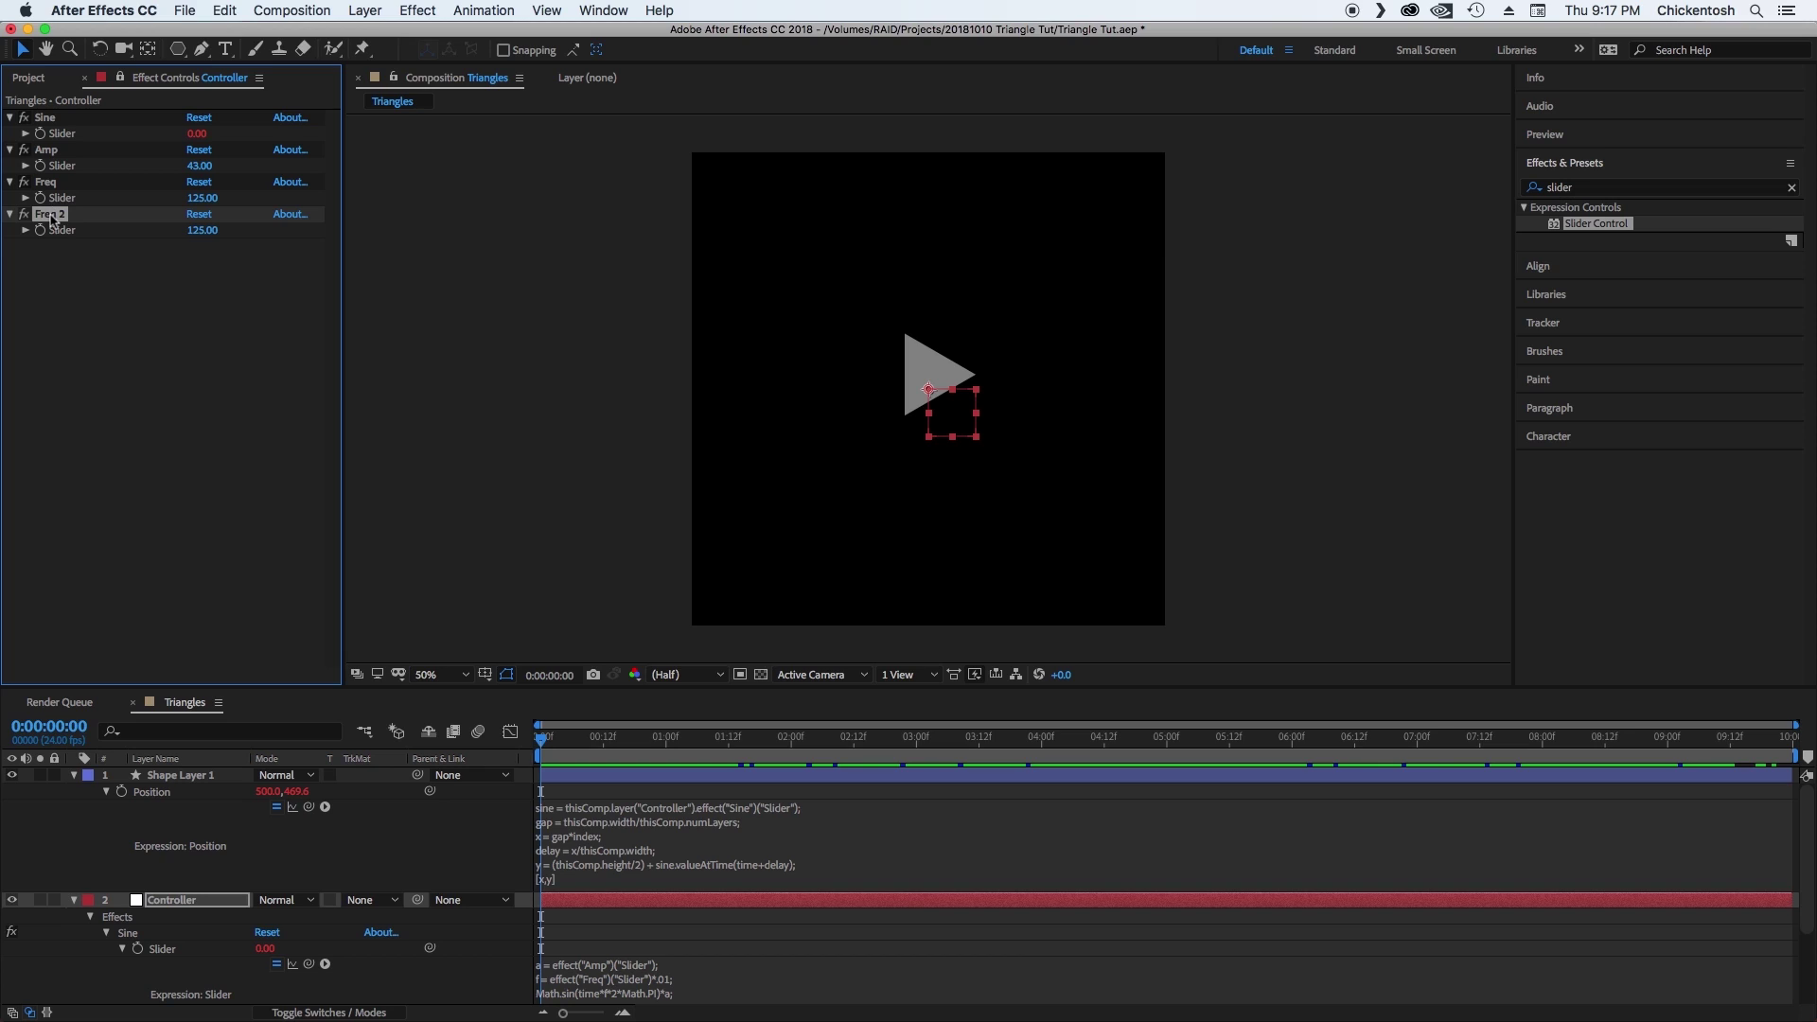
key(Return)
text(Delay)
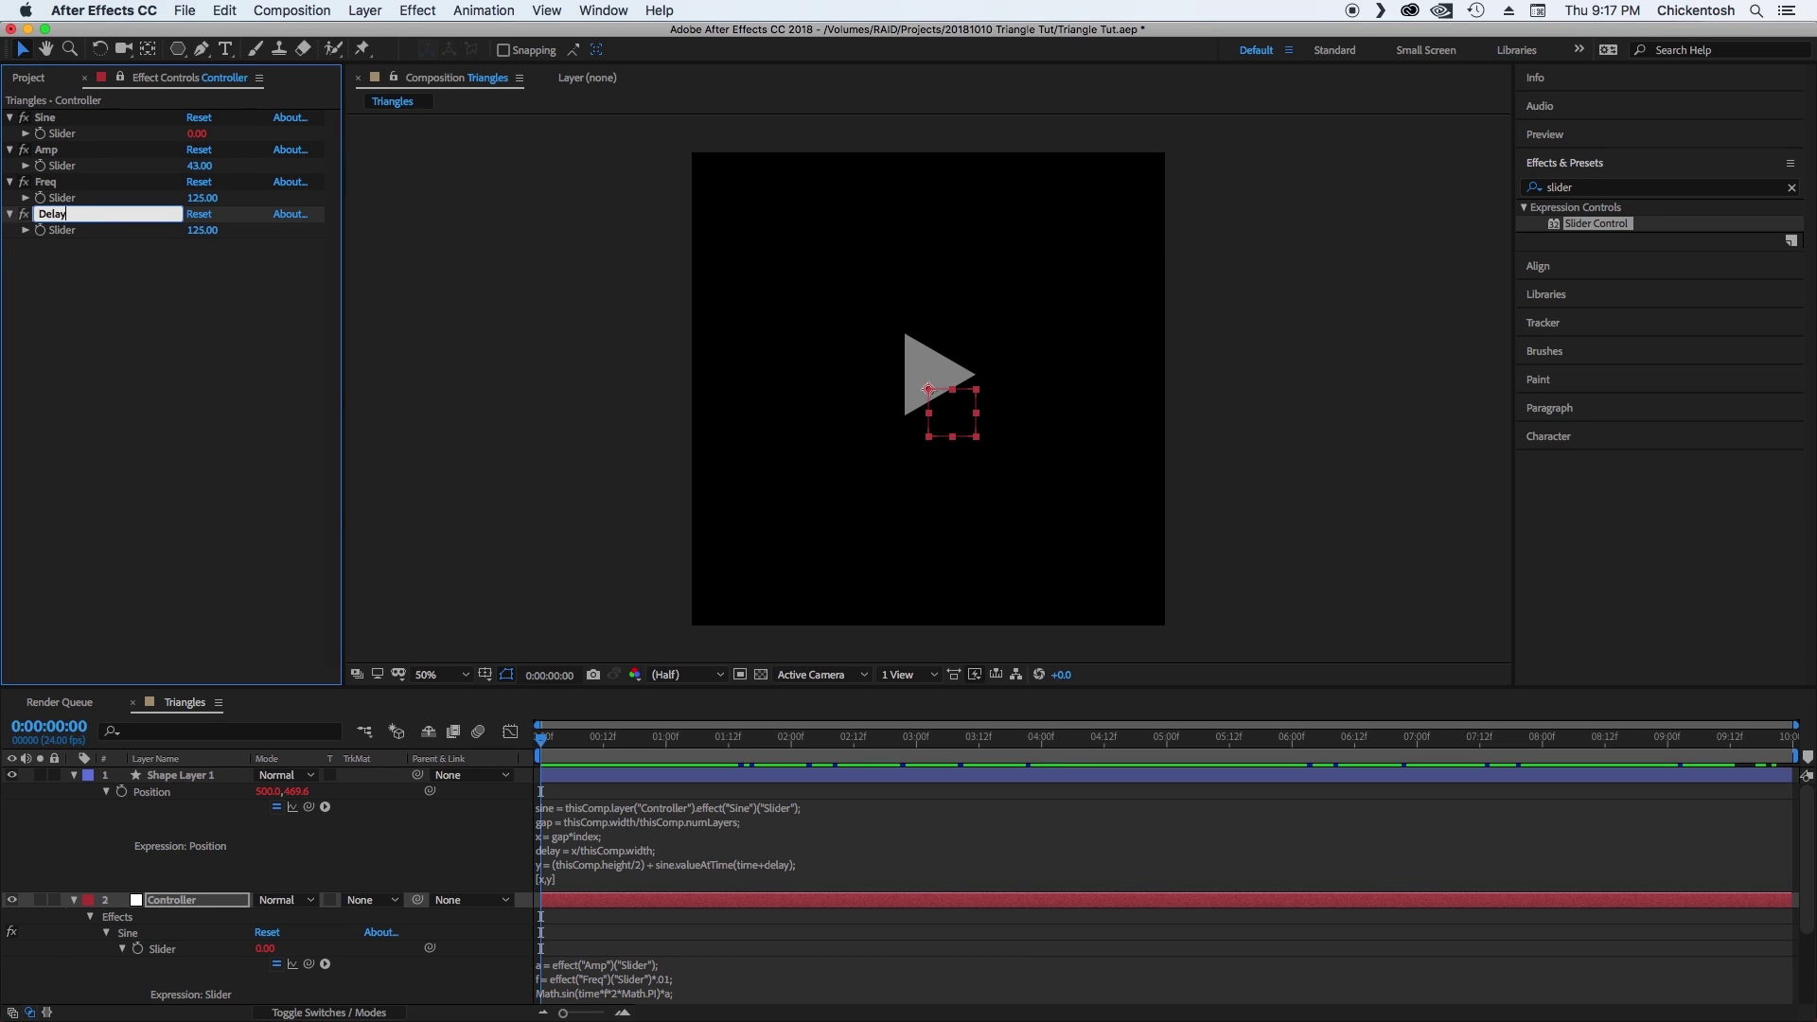
key(Return)
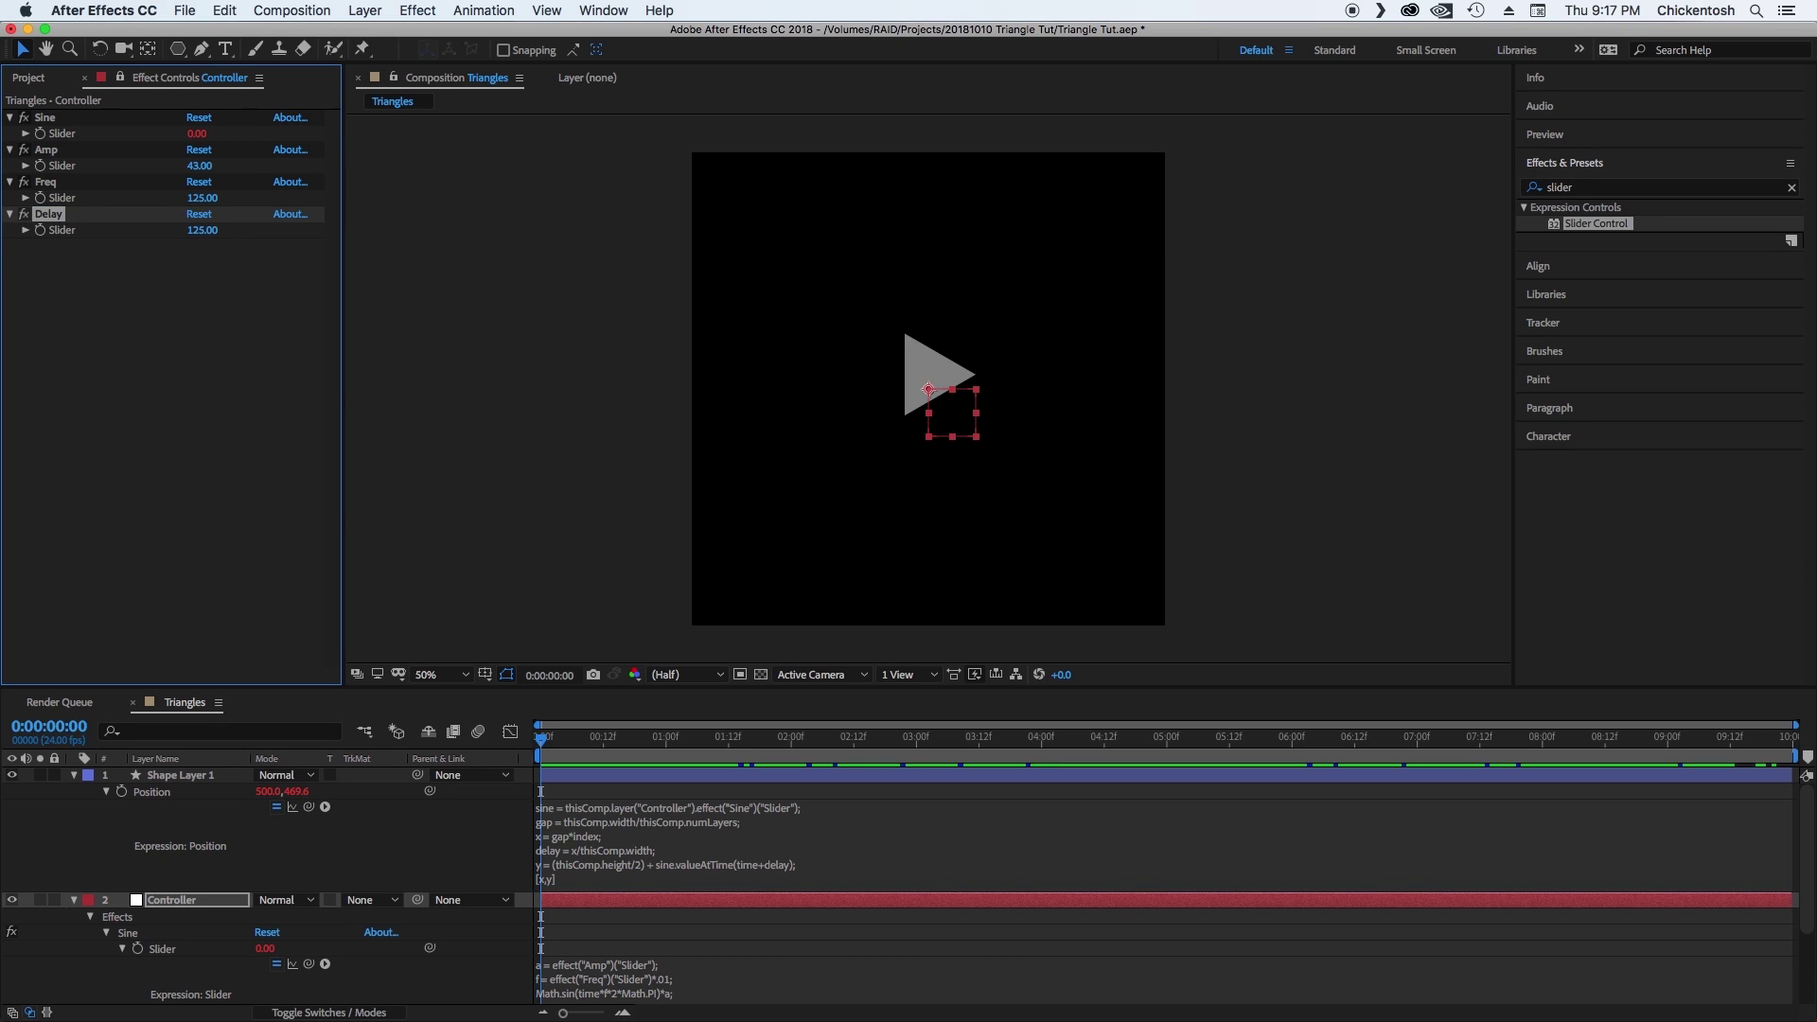
click(201, 230)
text(1)
key(Return)
Change the Position expression's delay line to (x/thisComp.width)*thisComp.layer("Controller").effect("Delay")("Slider"); by linking it to the Delay slider.
click(652, 851)
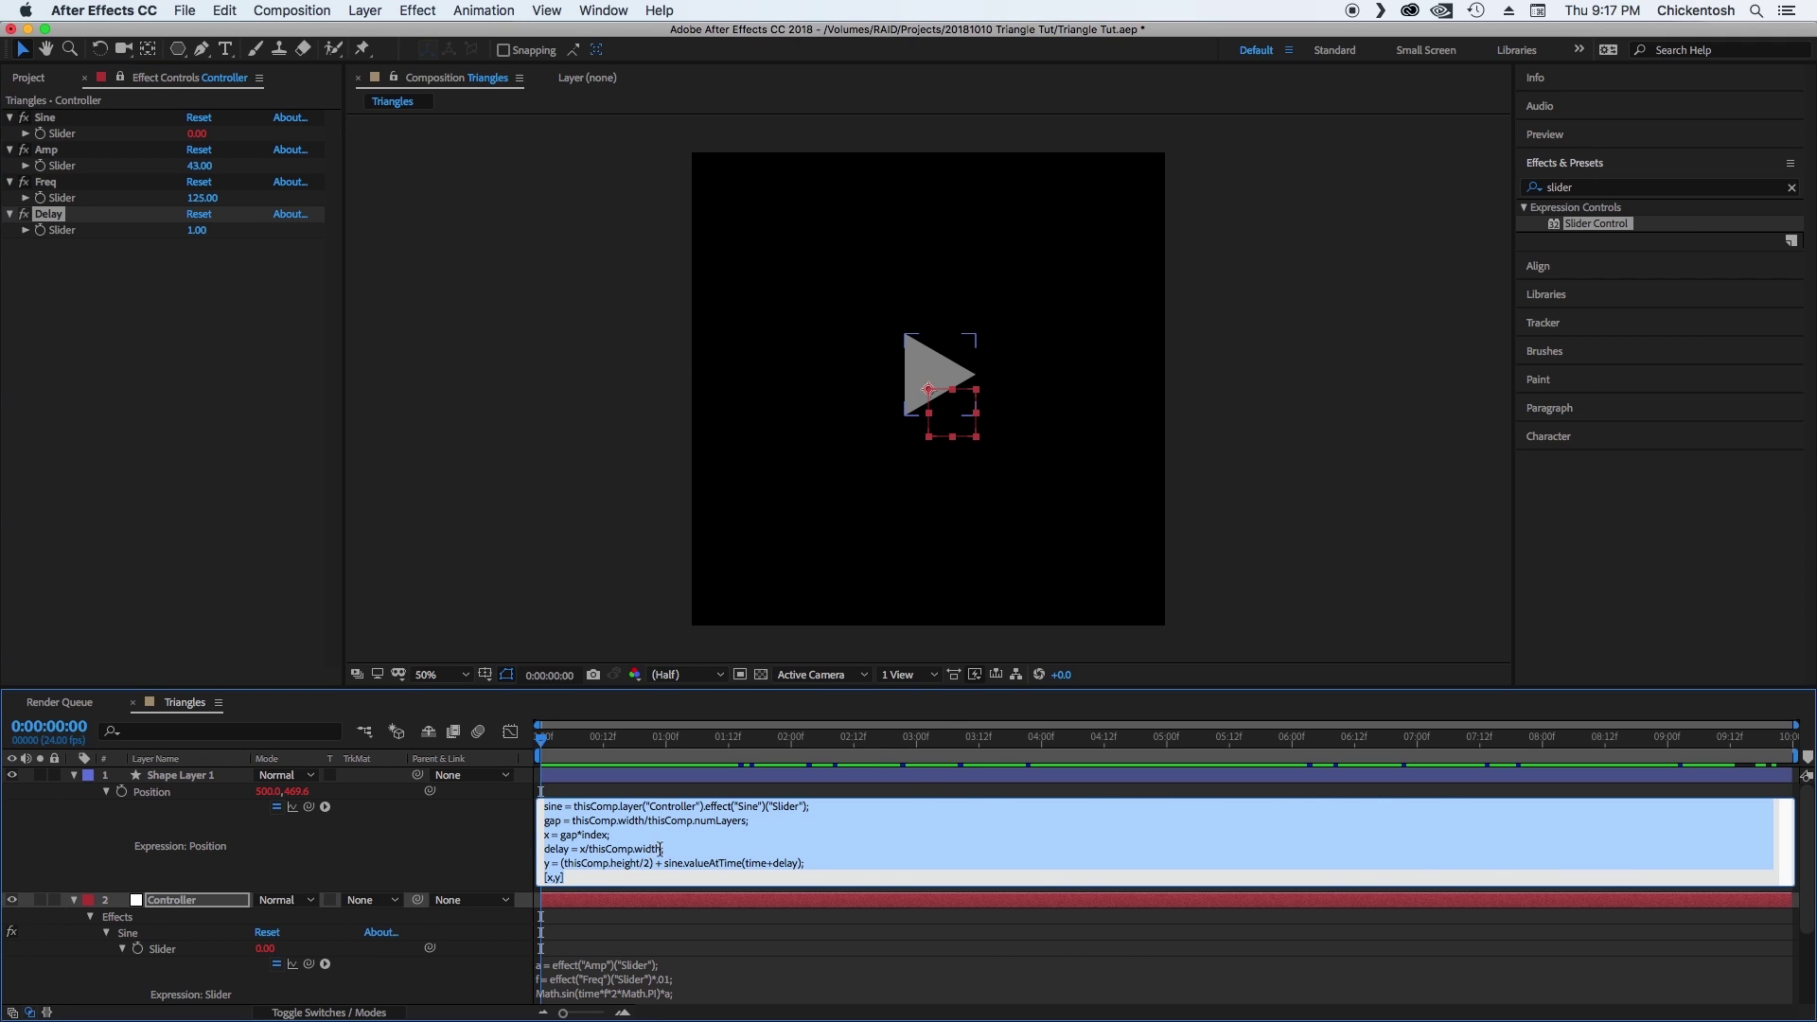
click(661, 849)
click(581, 850)
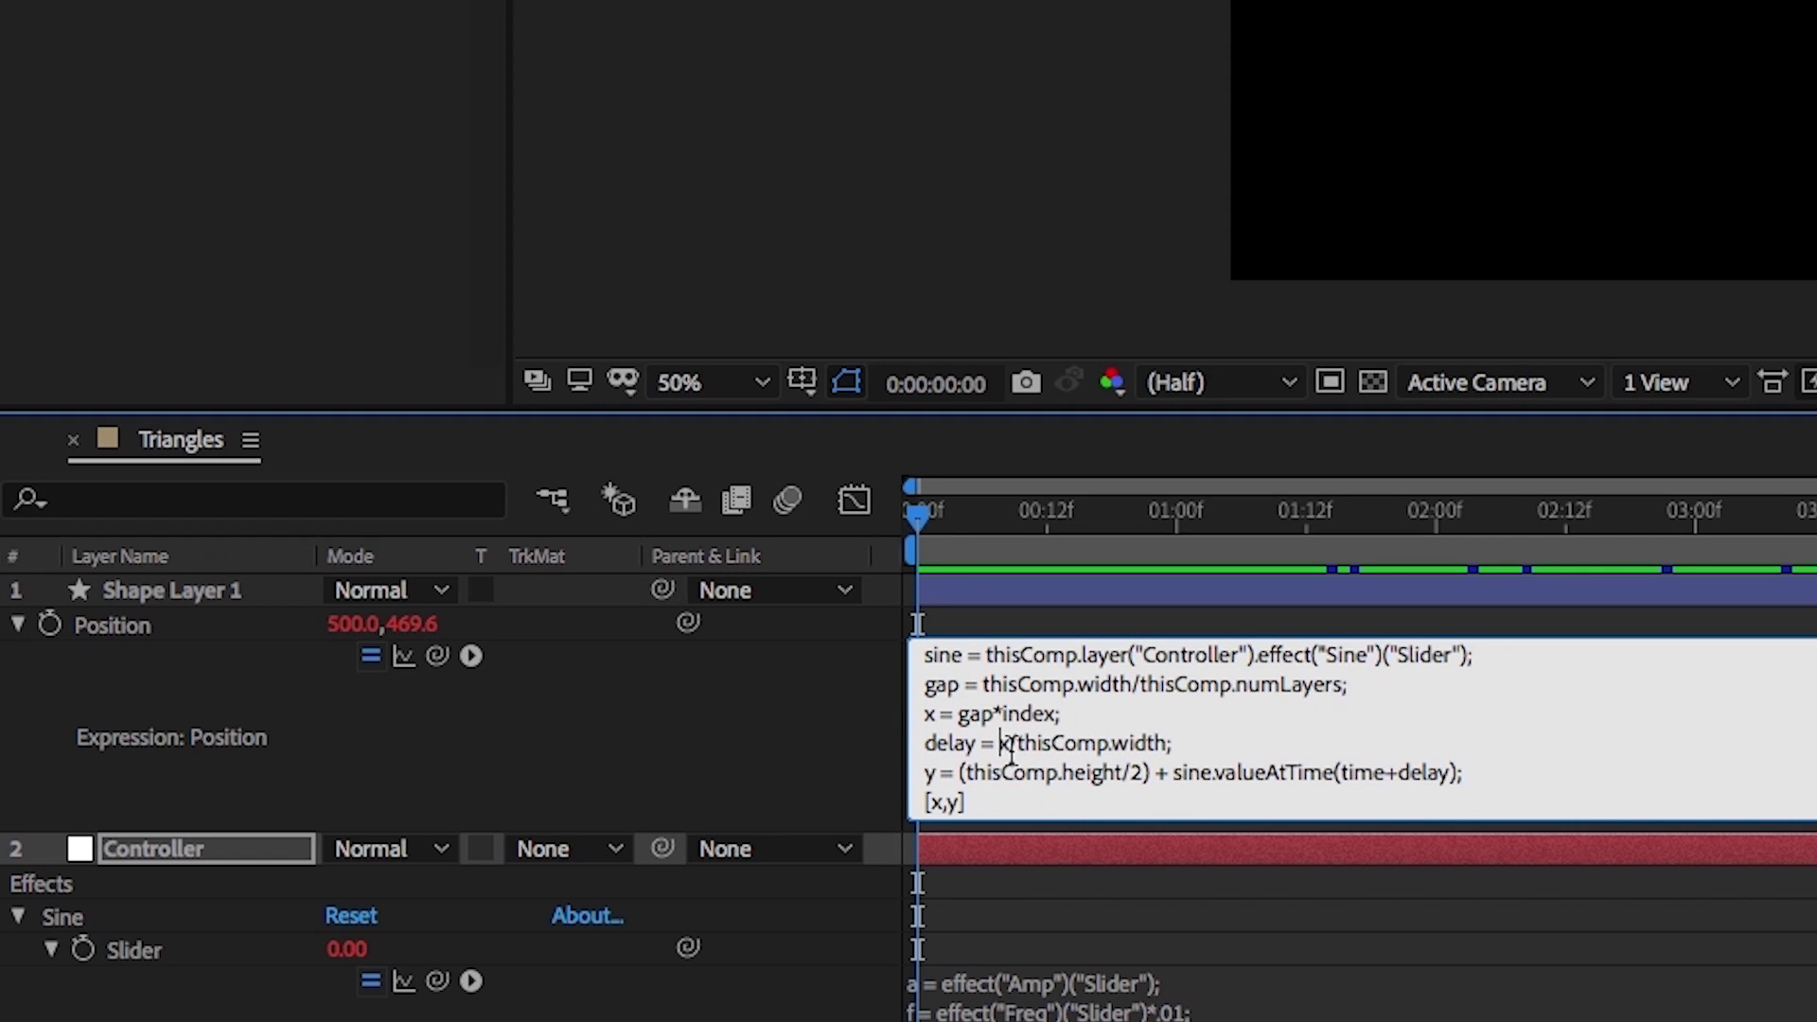
text(()
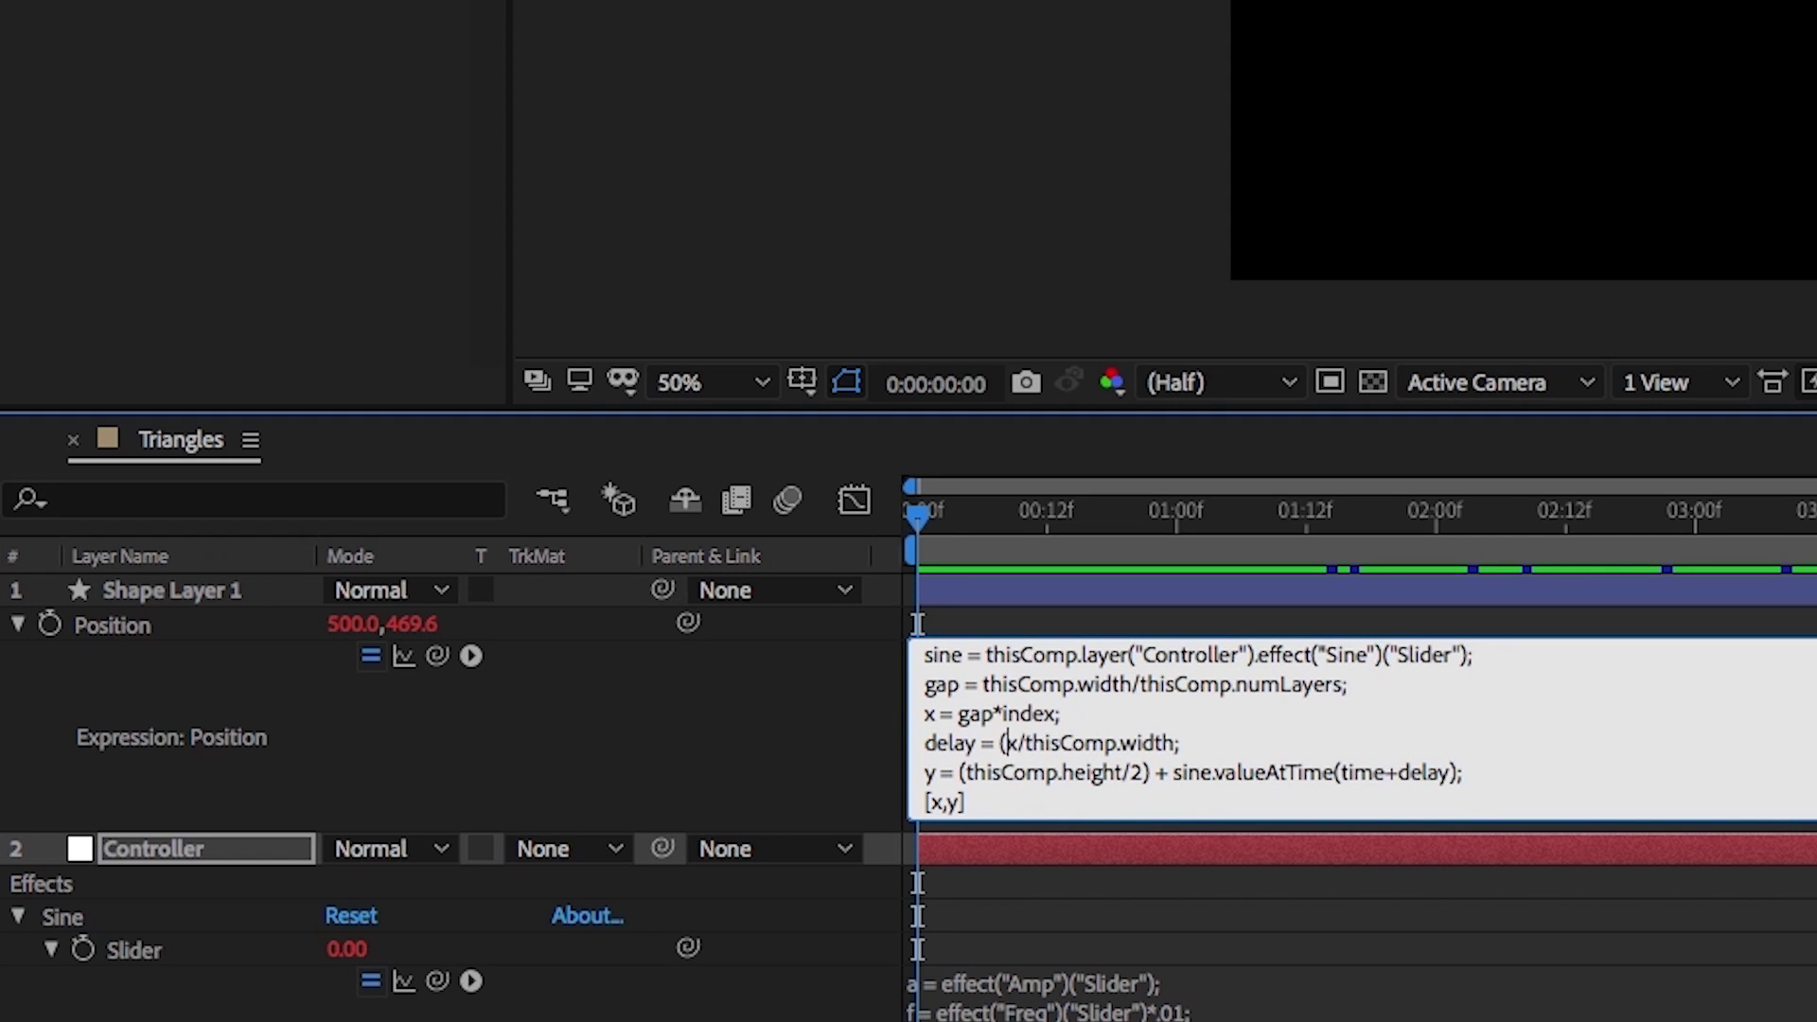
click(1177, 747)
text()*)
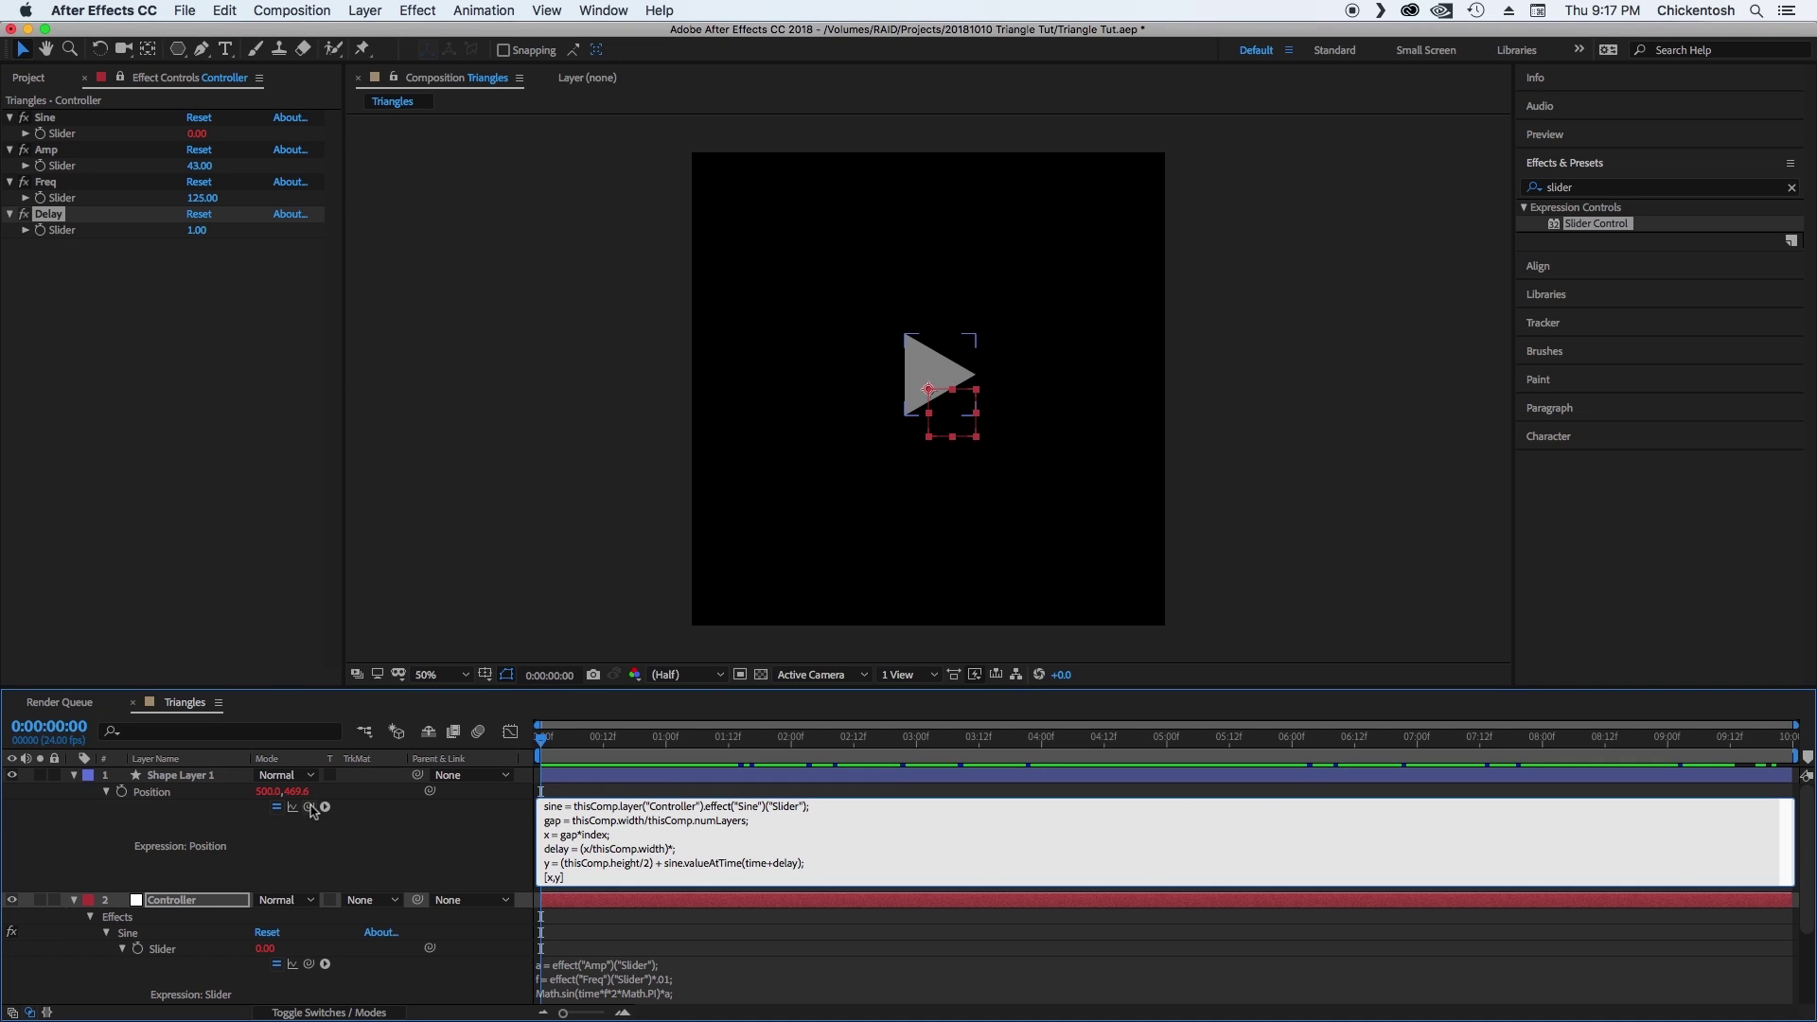
drag(309, 806, 104, 229)
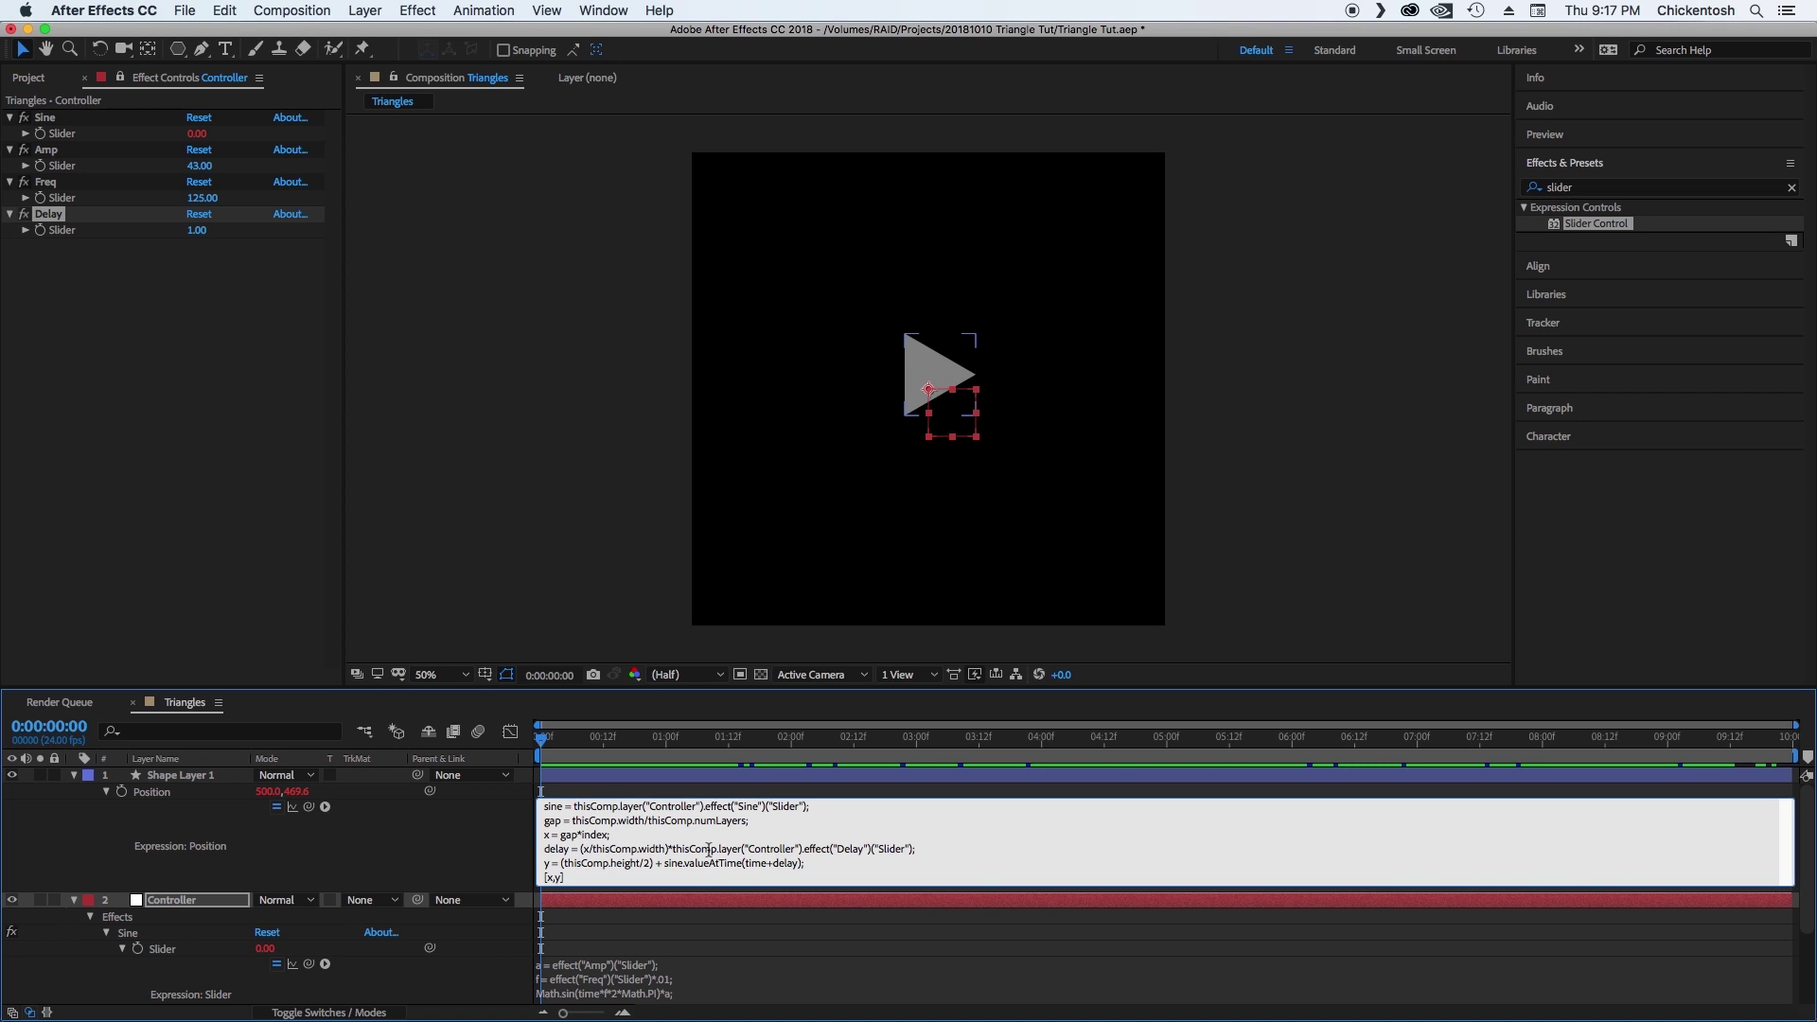
key(KP_Enter)
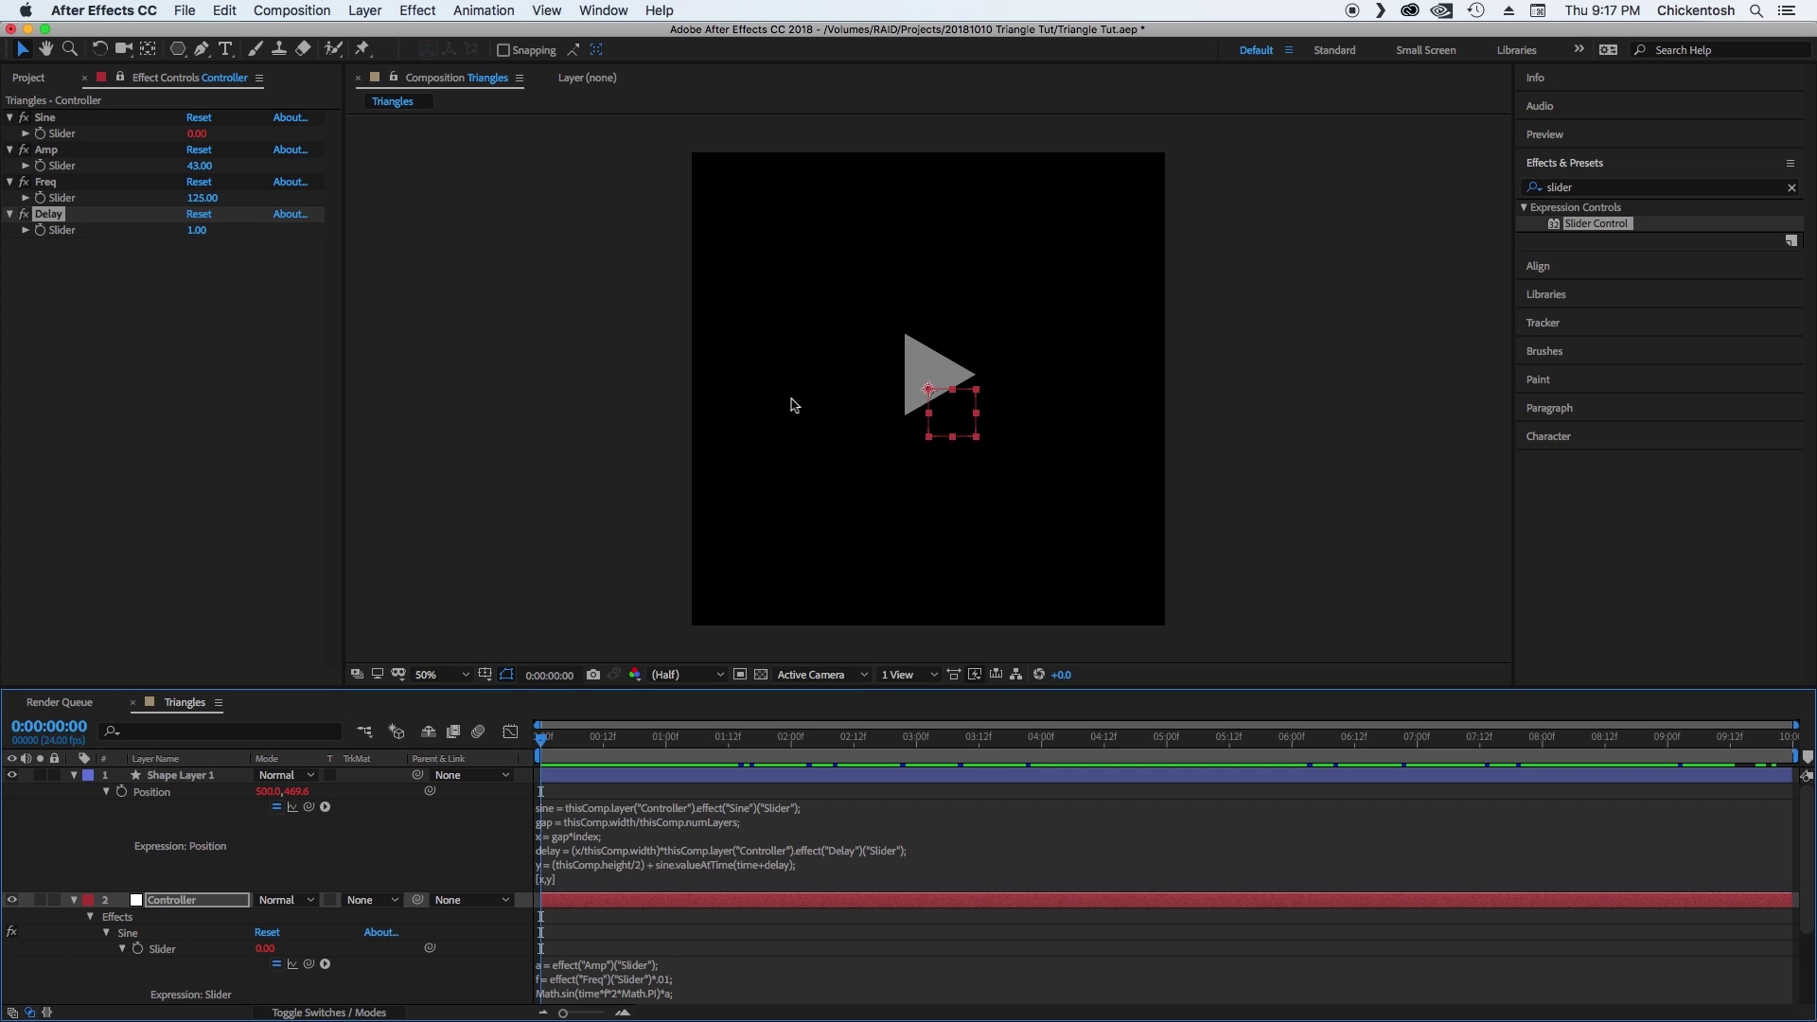
Duplicate Shape Layer 1 repeatedly until the stack reaches Shape Layer 19.
click(196, 777)
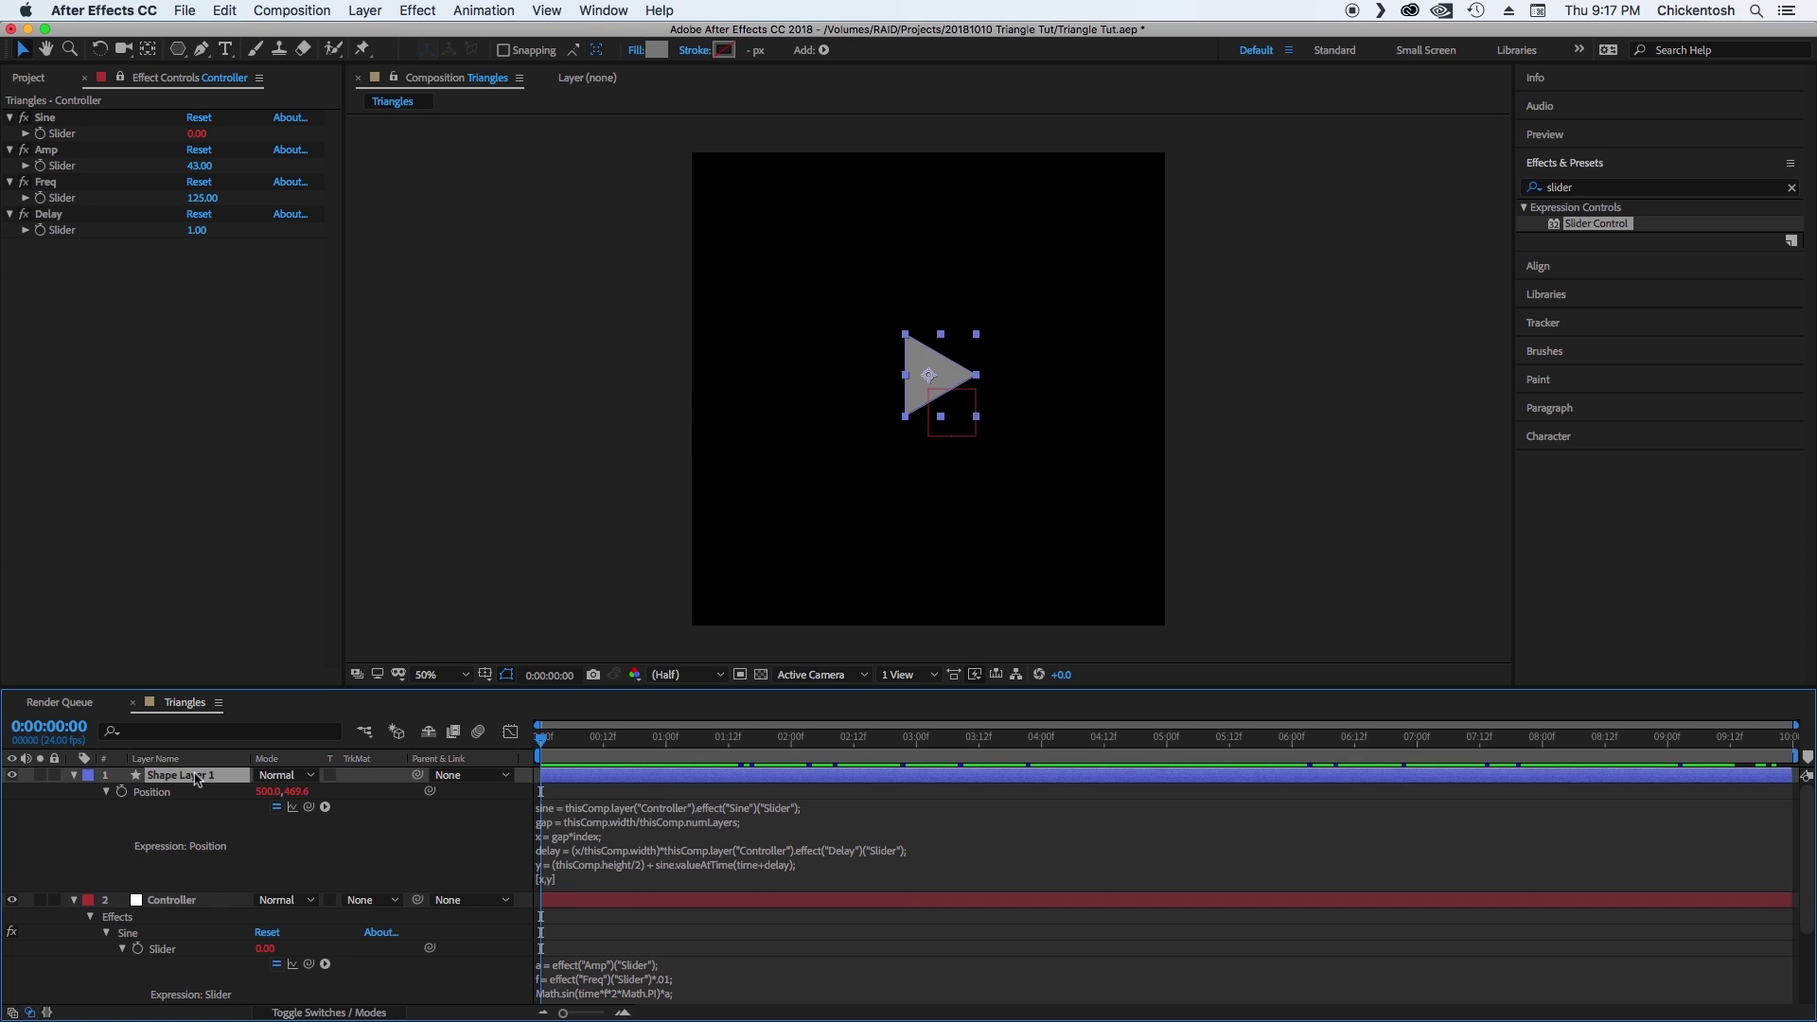
key(ctrl+d)
key(ctrl+d)
key(ctrl+d)
key(ctrl+d)
key(ctrl+d)
key(ctrl+d)
key(ctrl+d)
key(ctrl+d)
key(ctrl+d)
key(ctrl+d)
key(ctrl+d)
key(ctrl+d)
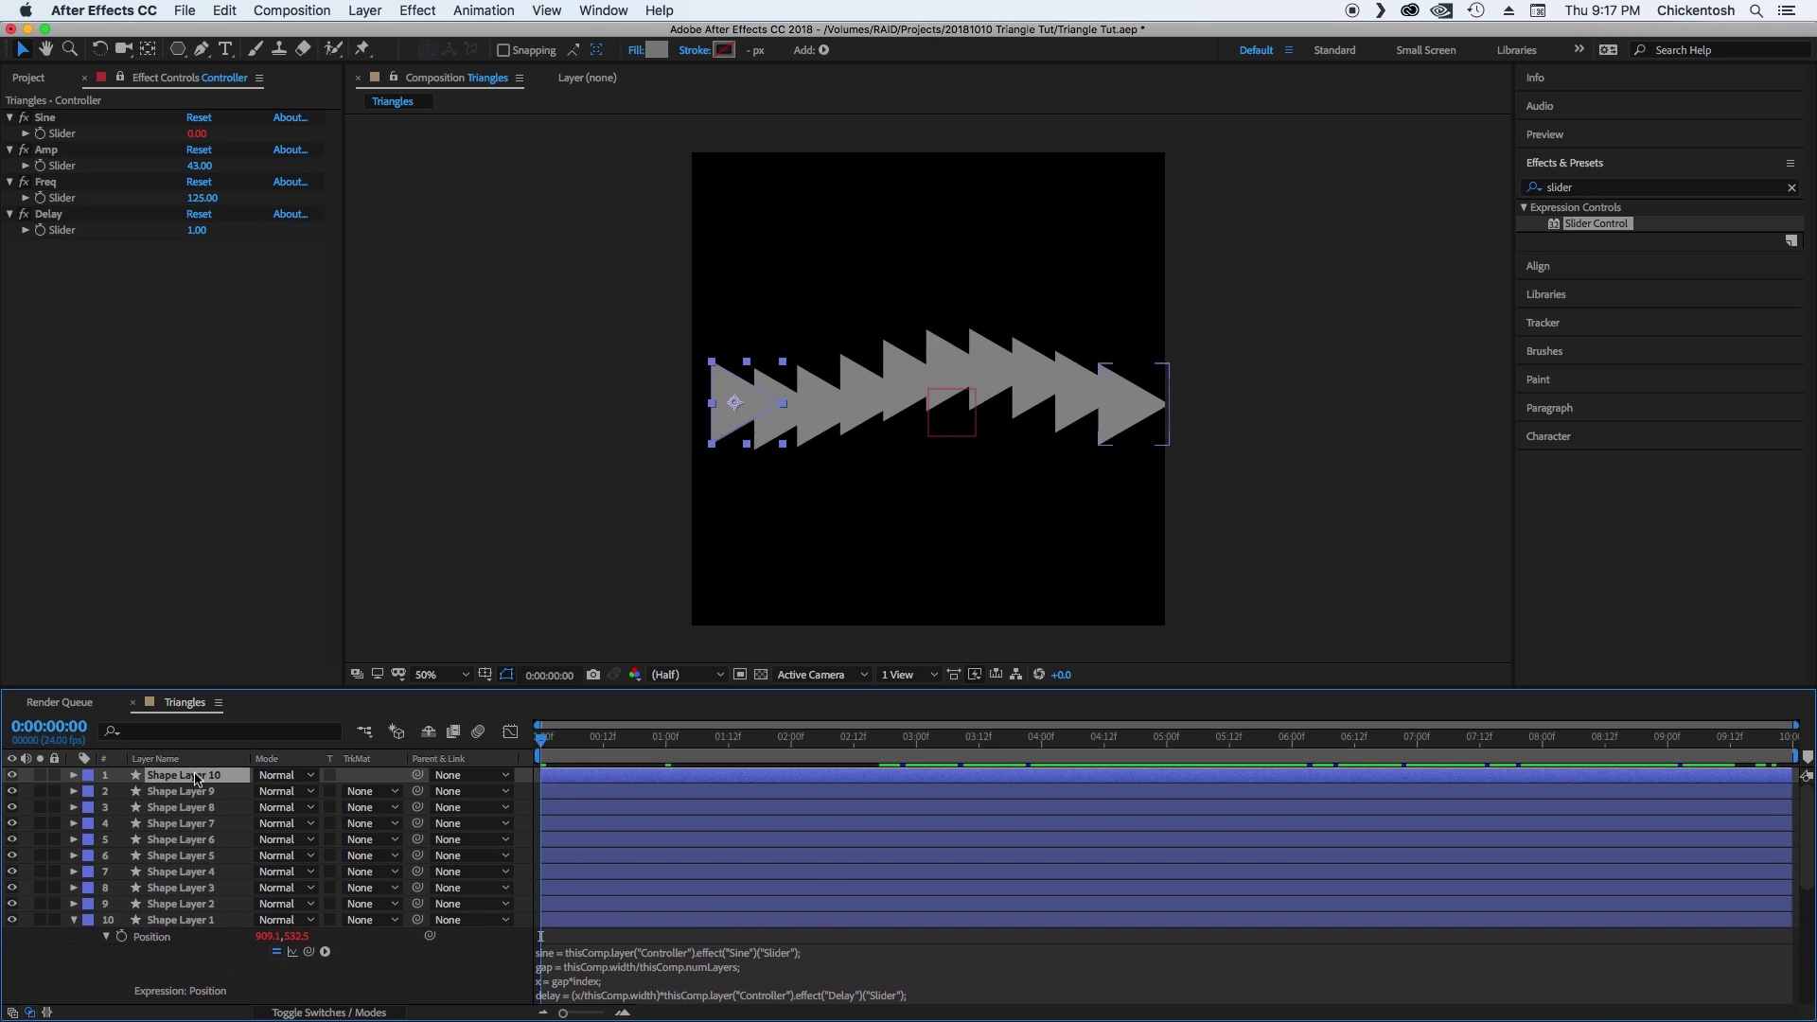
key(ctrl+d)
key(ctrl+d)
key(ctrl+d)
key(ctrl+d)
key(ctrl+d)
key(ctrl+d)
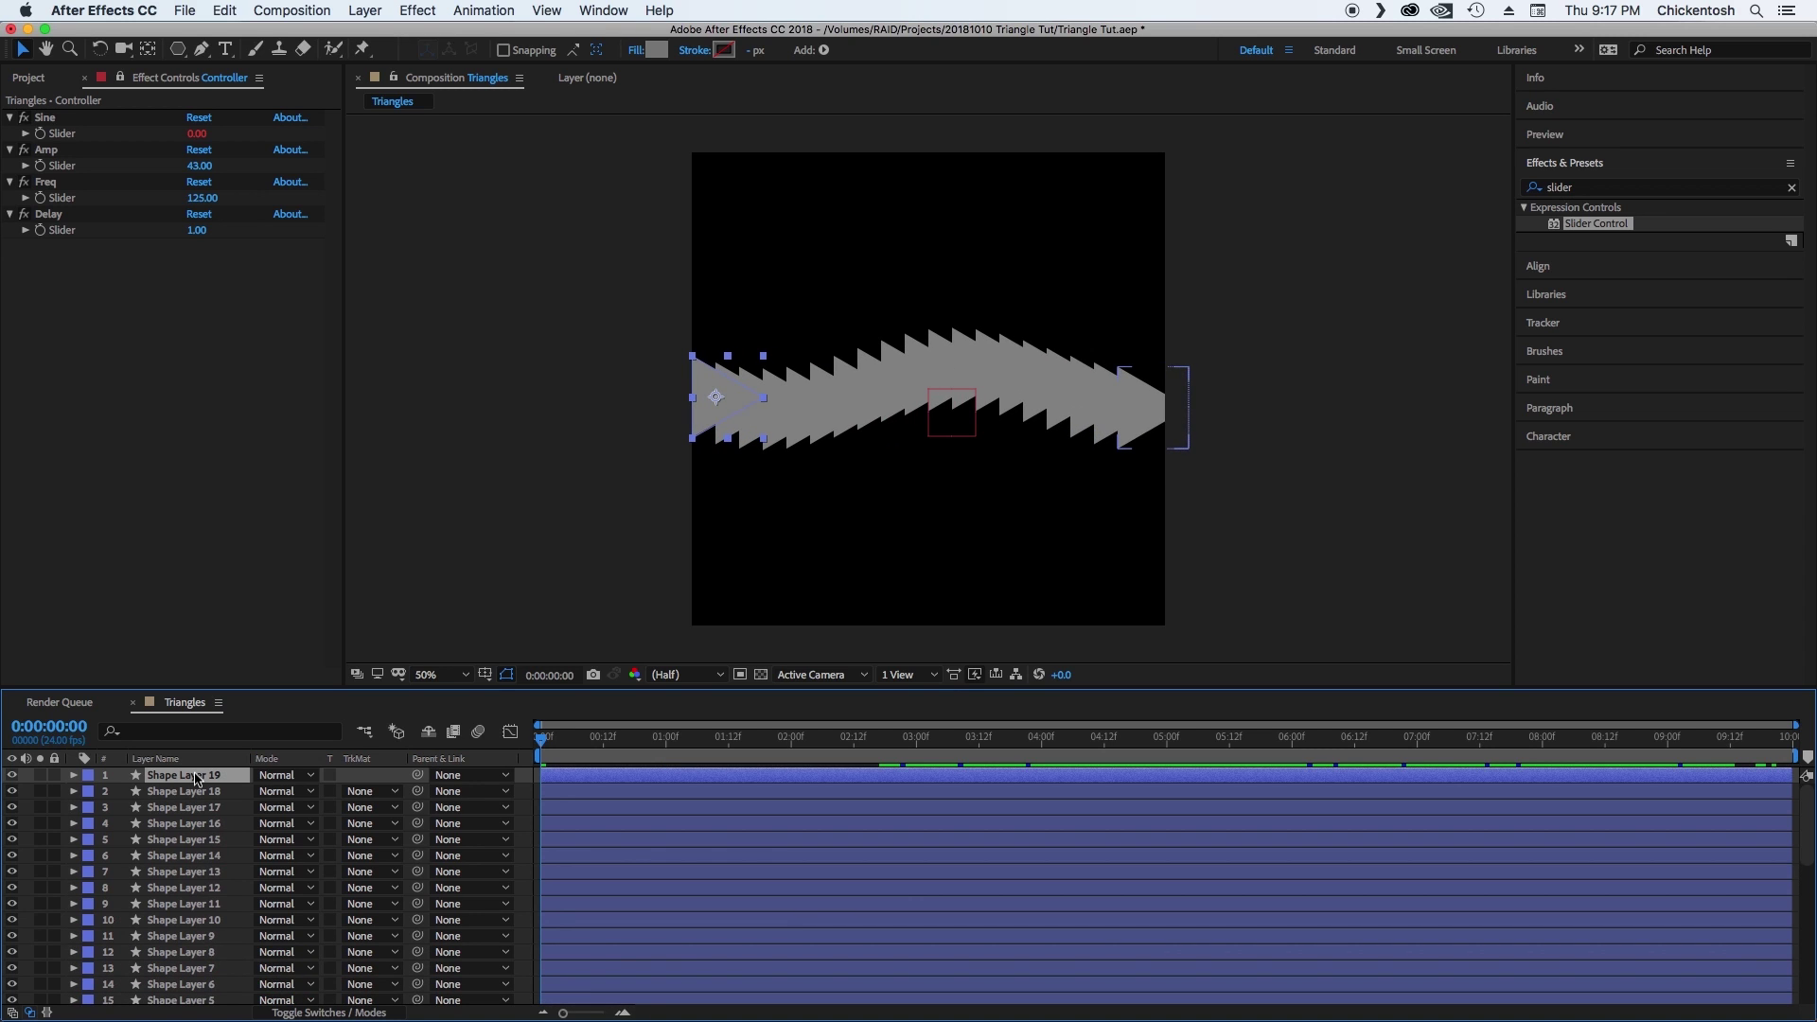
Set the Controller's Delay slider to 3 and preview the animation.
click(197, 230)
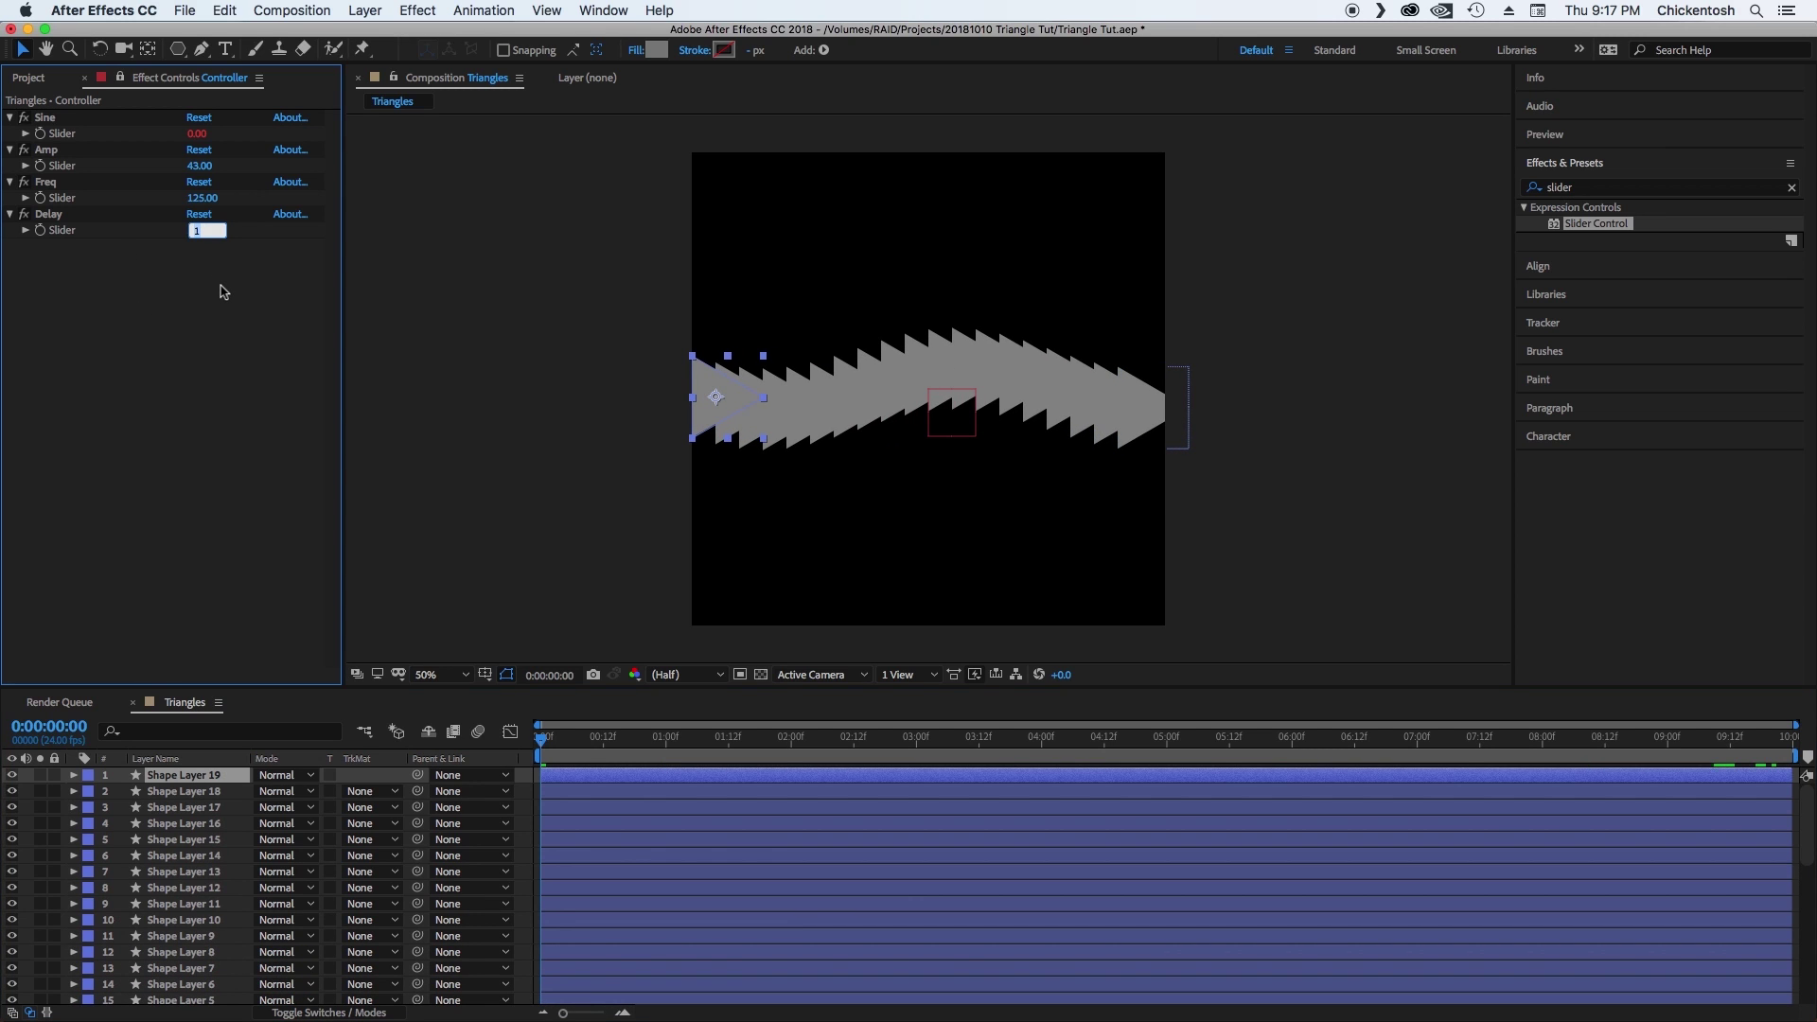
key(Up)
key(Up)
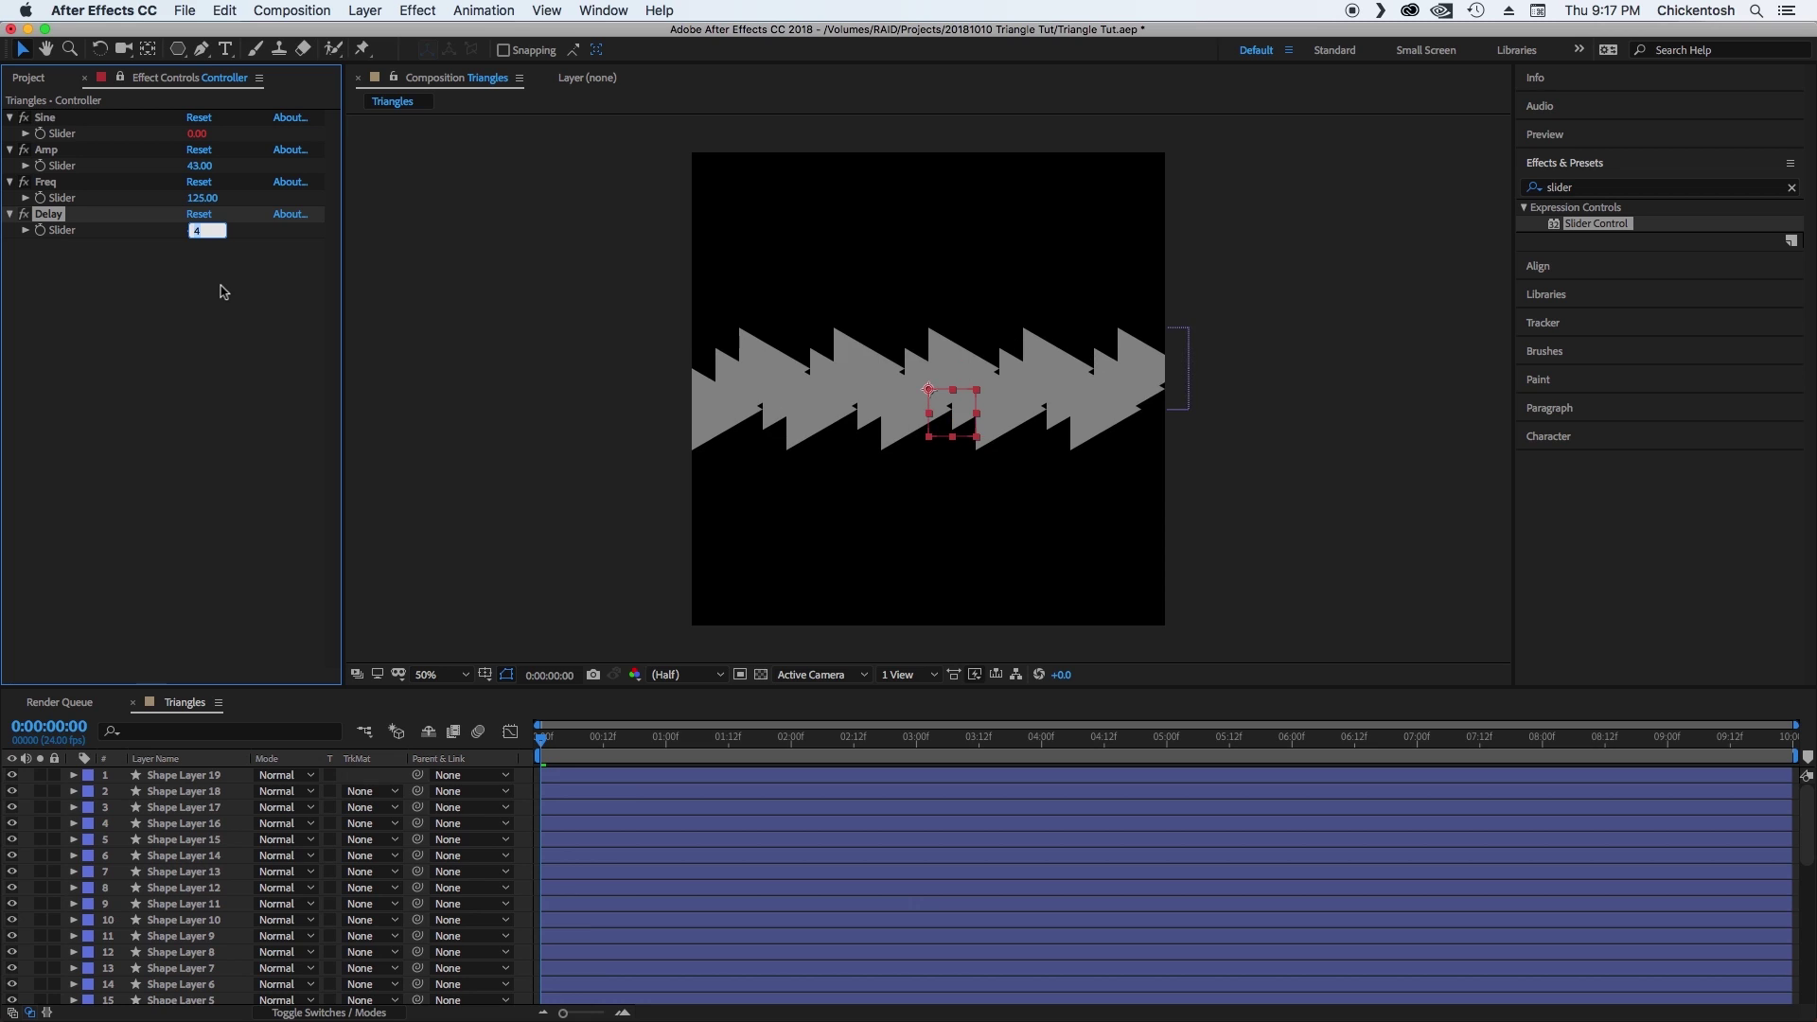
key(Down)
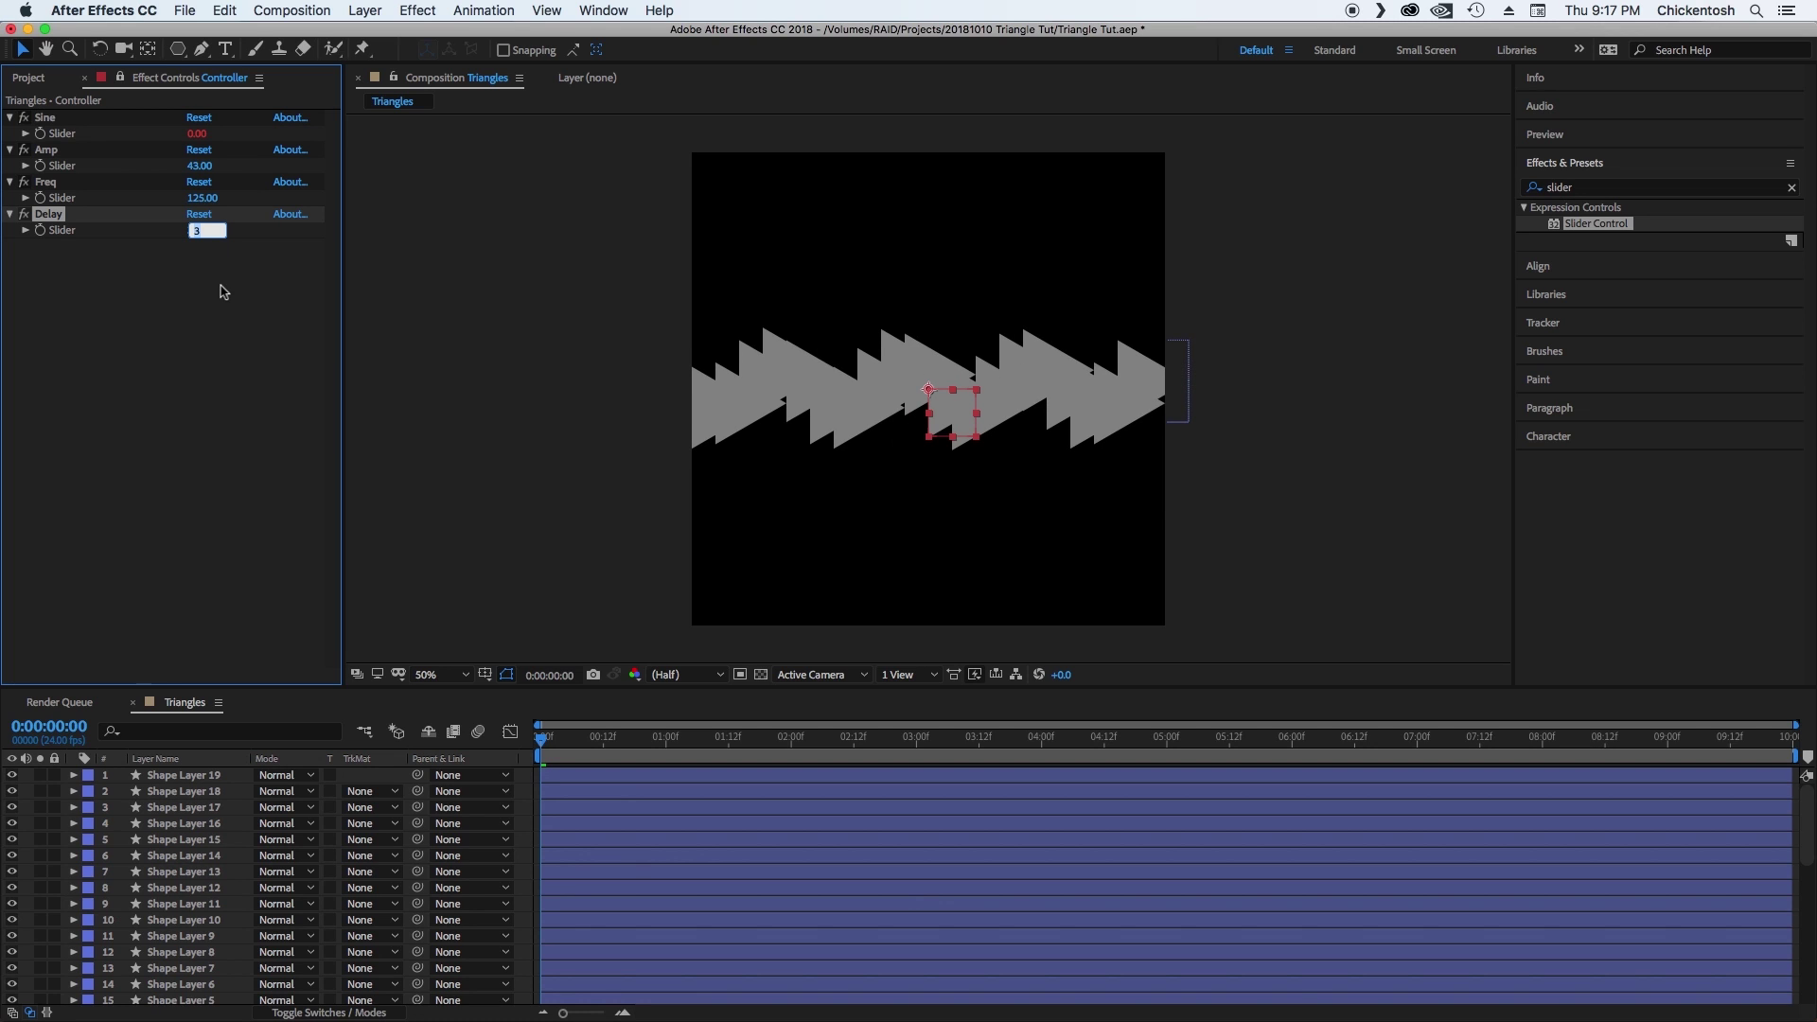
key(Return)
key(space)
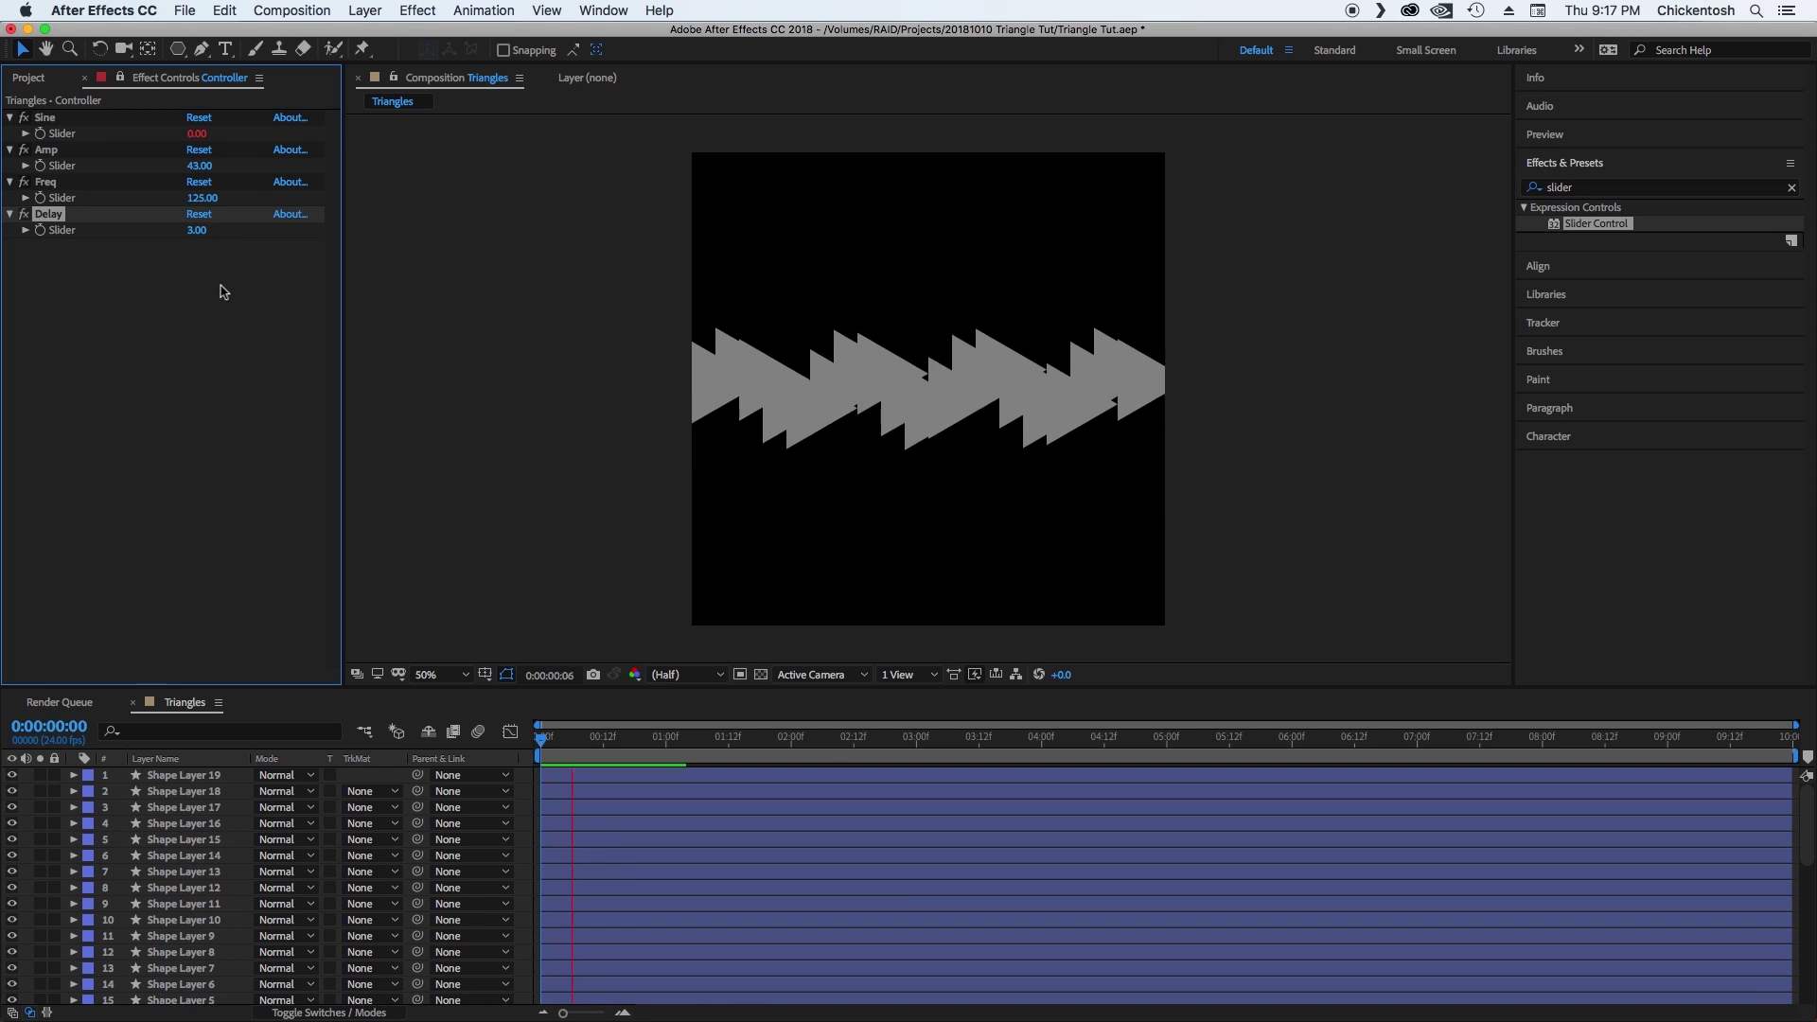
Set the Controller's Freq slider to 10 while the animation preview plays.
click(203, 198)
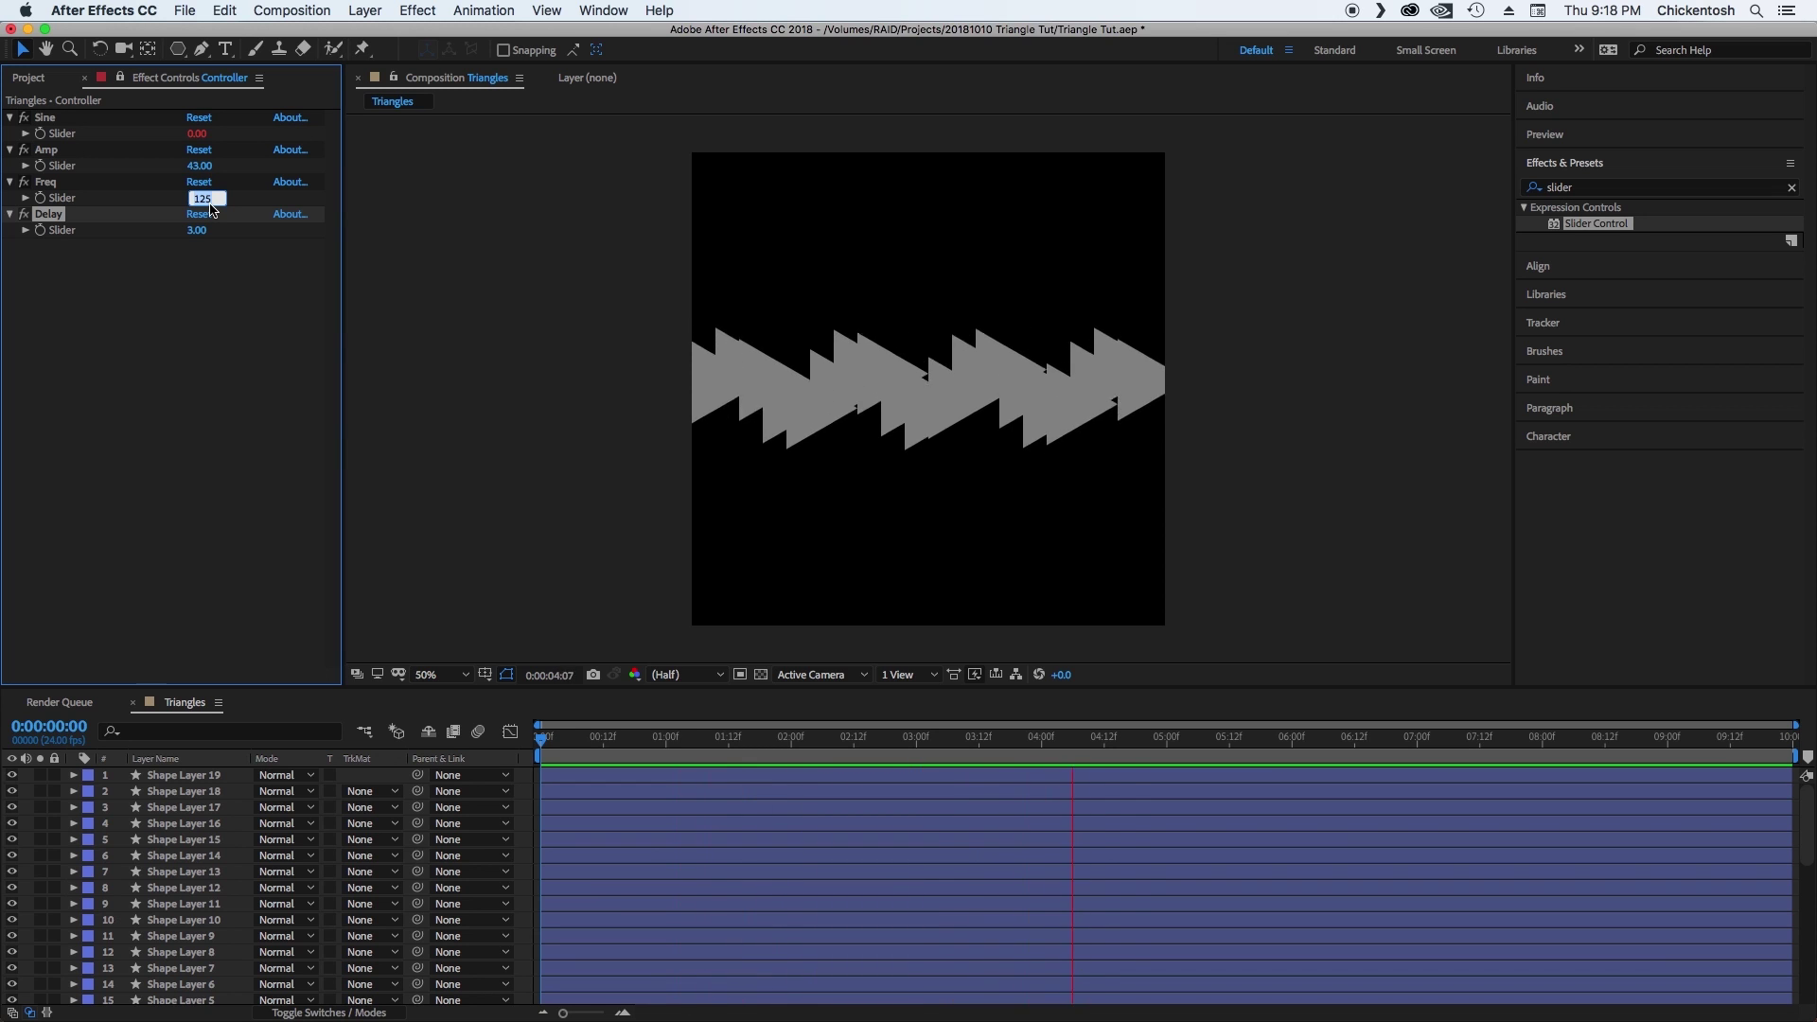
text(10)
key(Return)
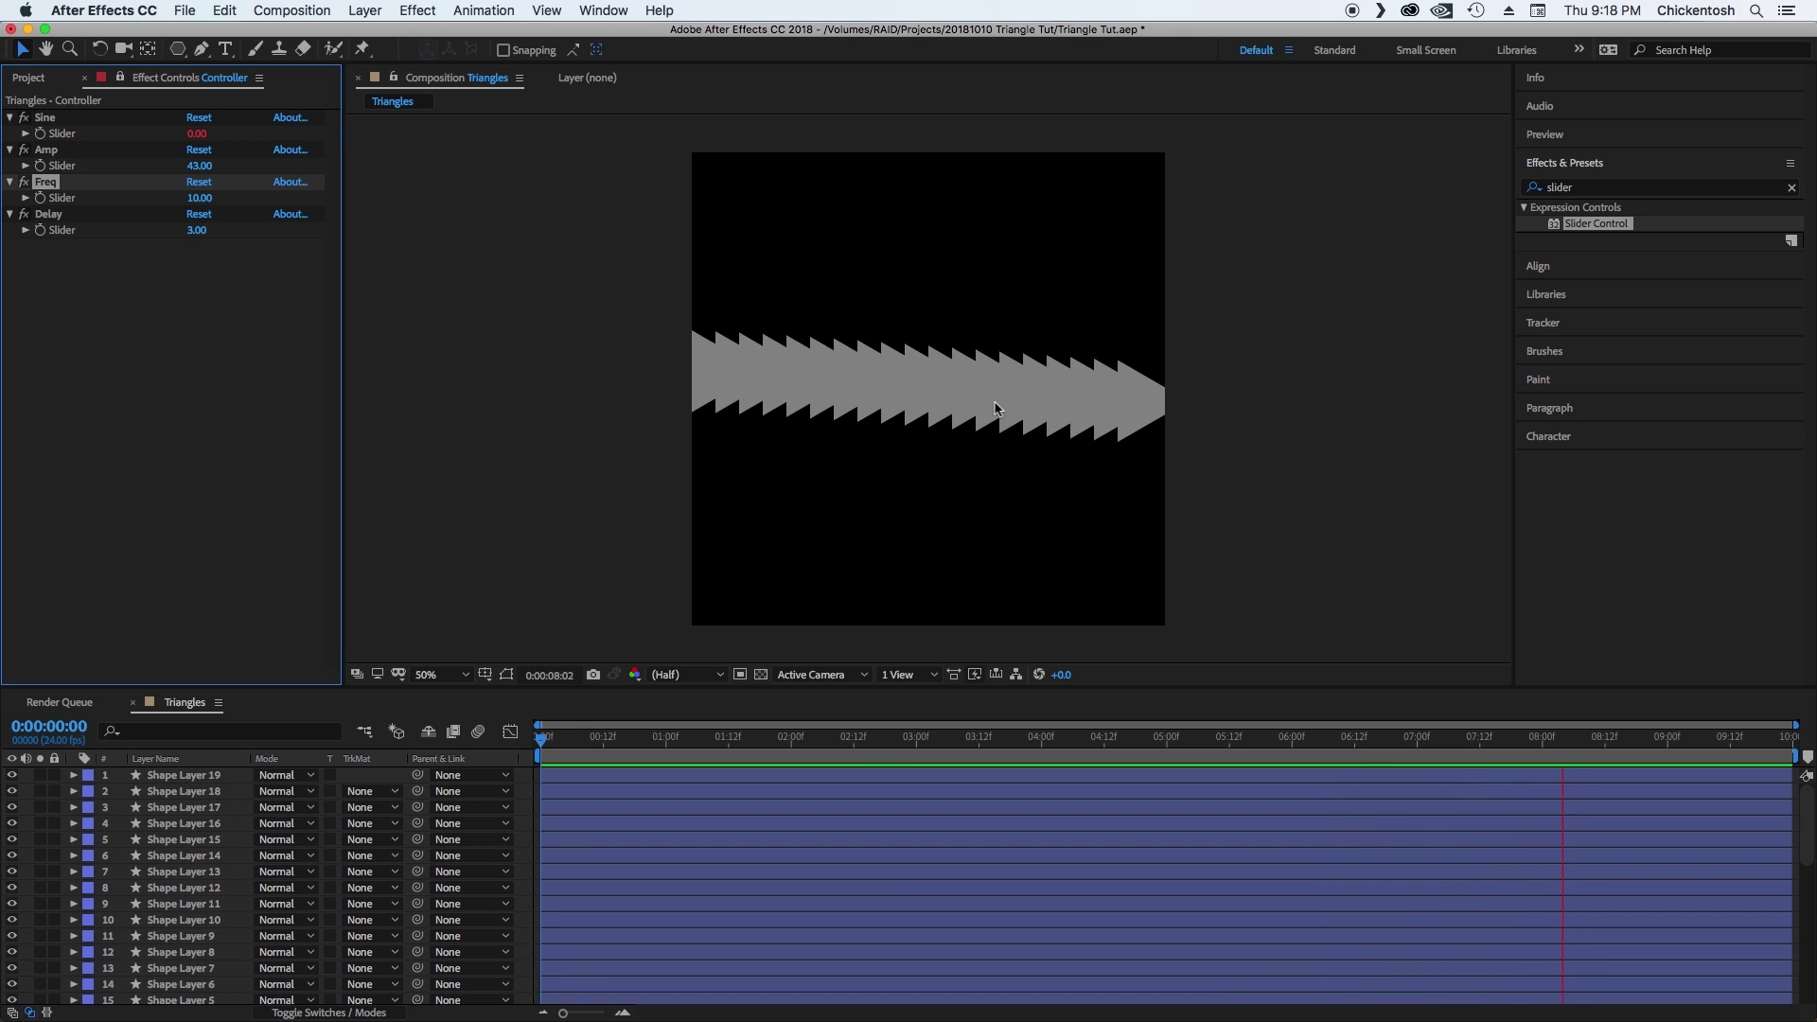
Increase the Controller's Delay slider in stages up to 28 while the animation preview plays.
click(195, 230)
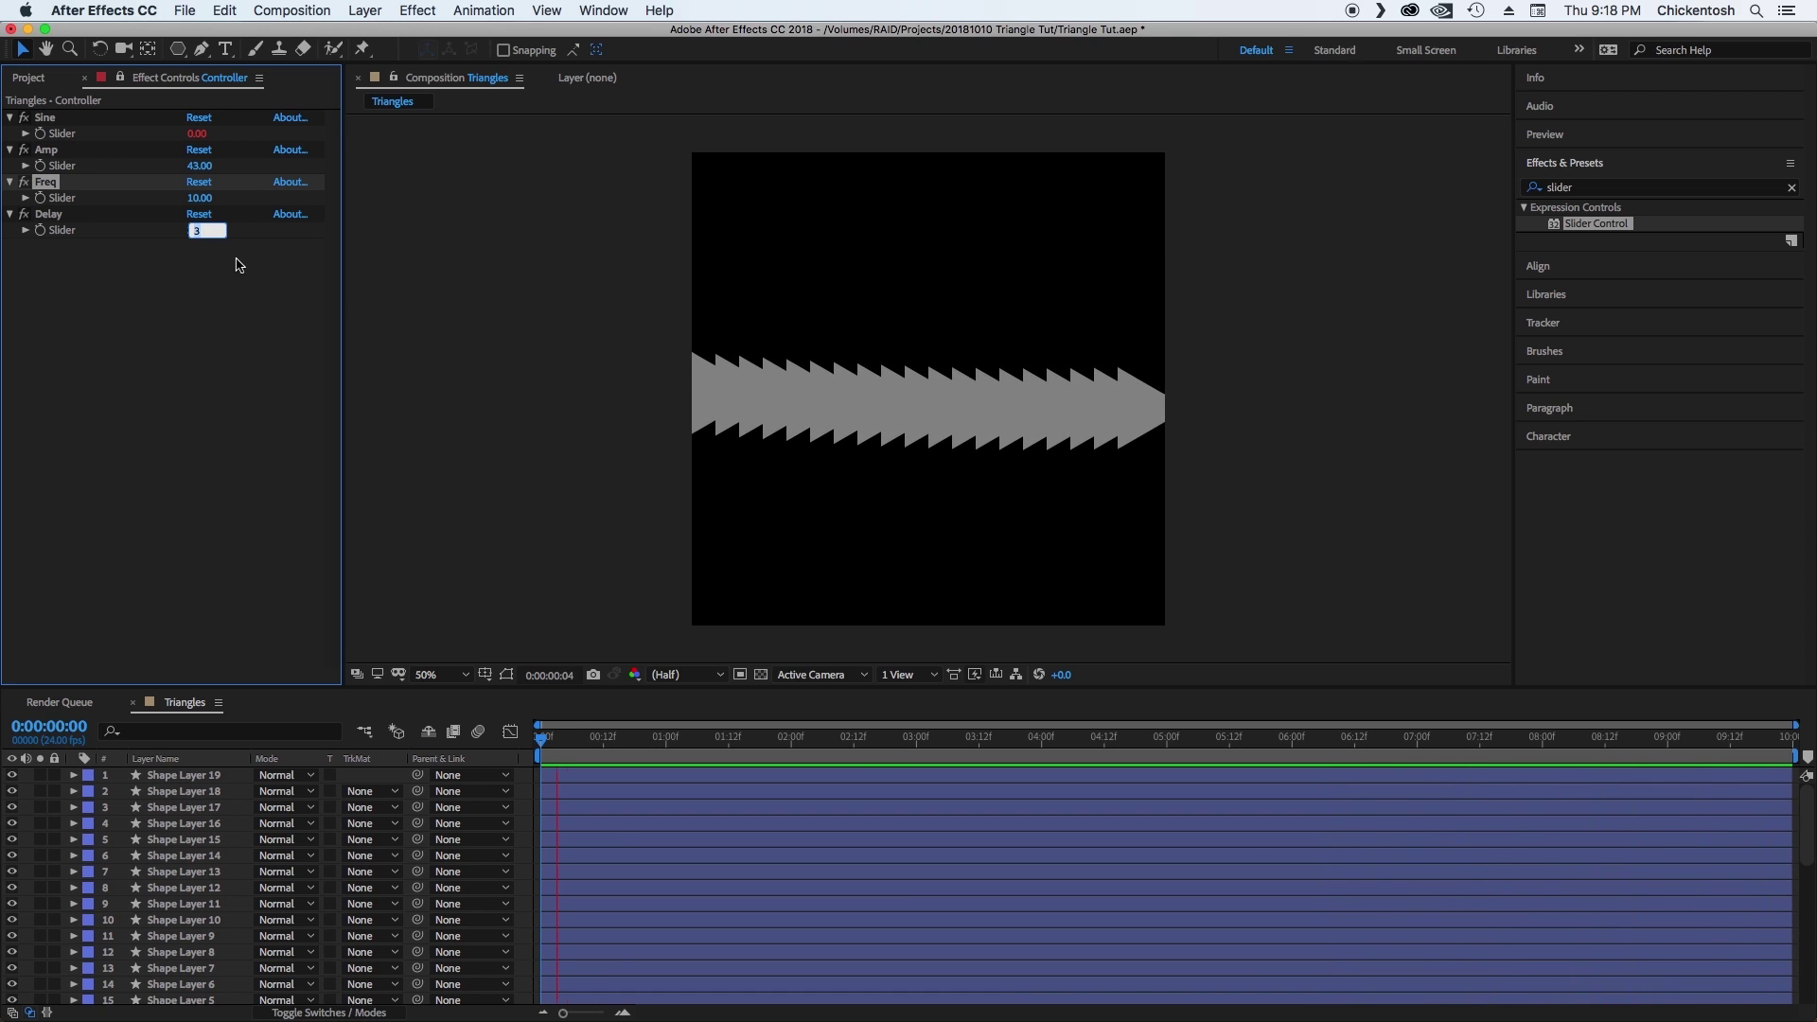
text(7)
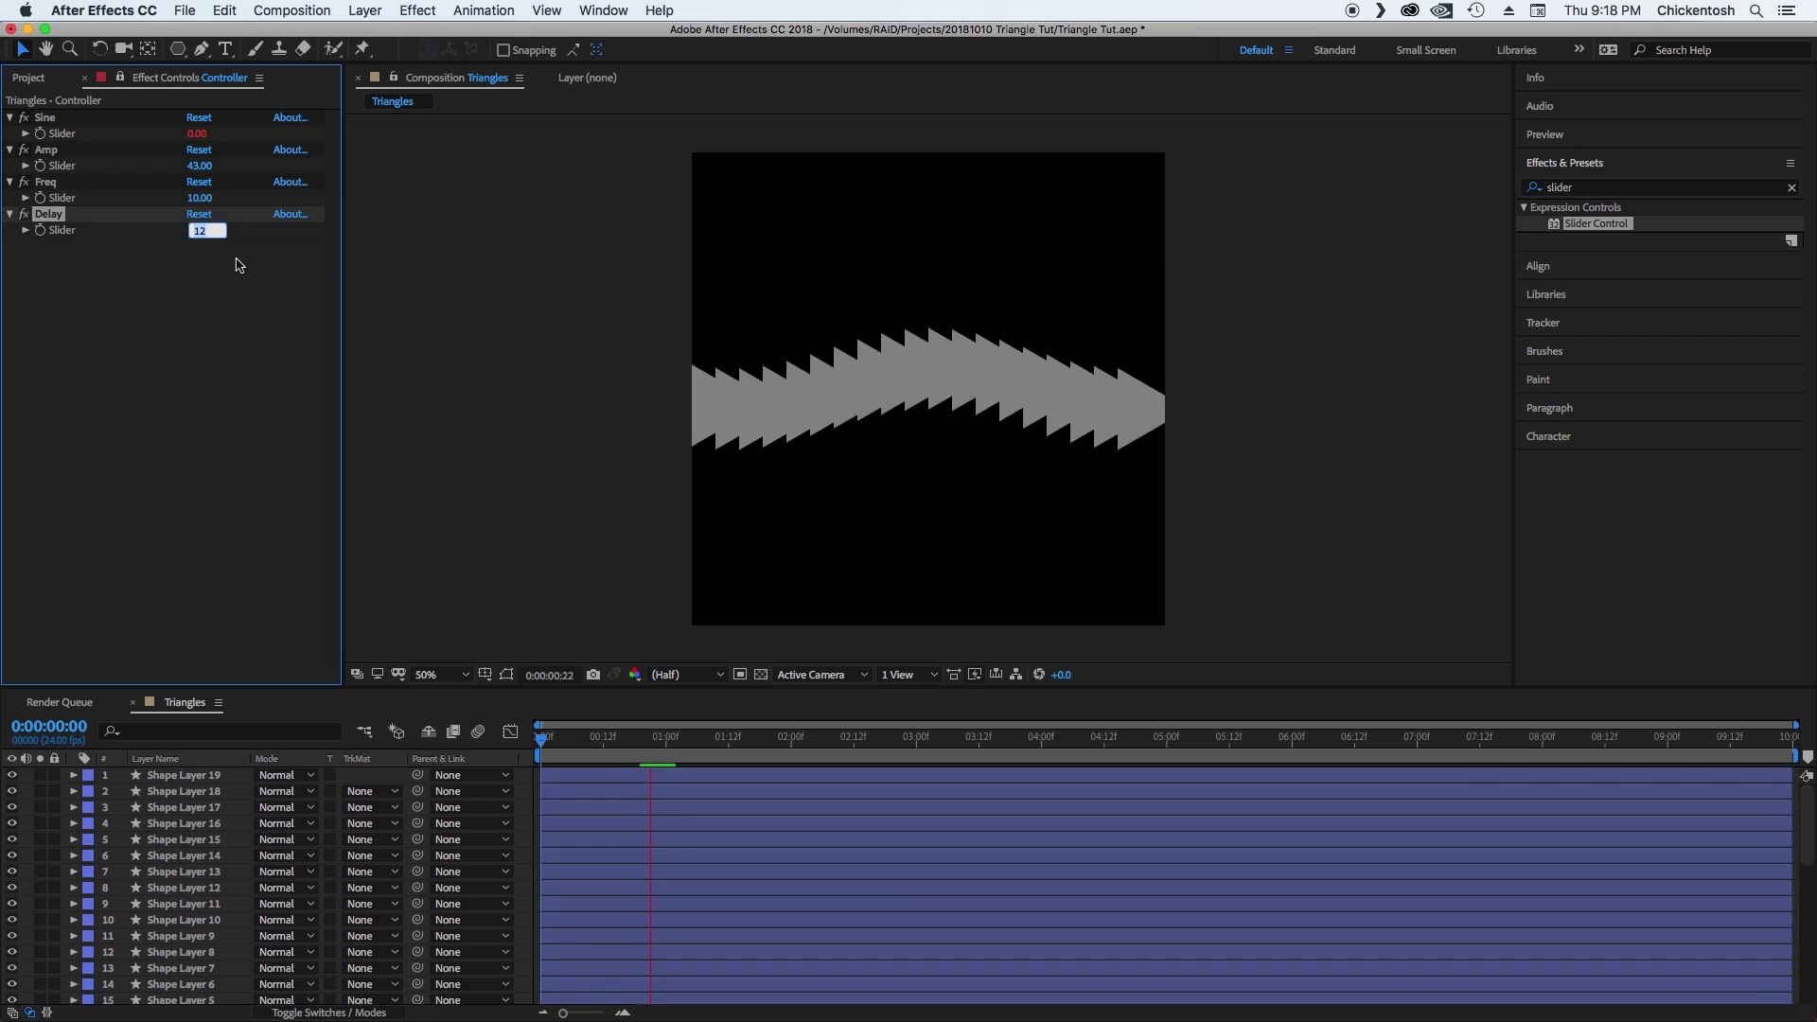
text(17)
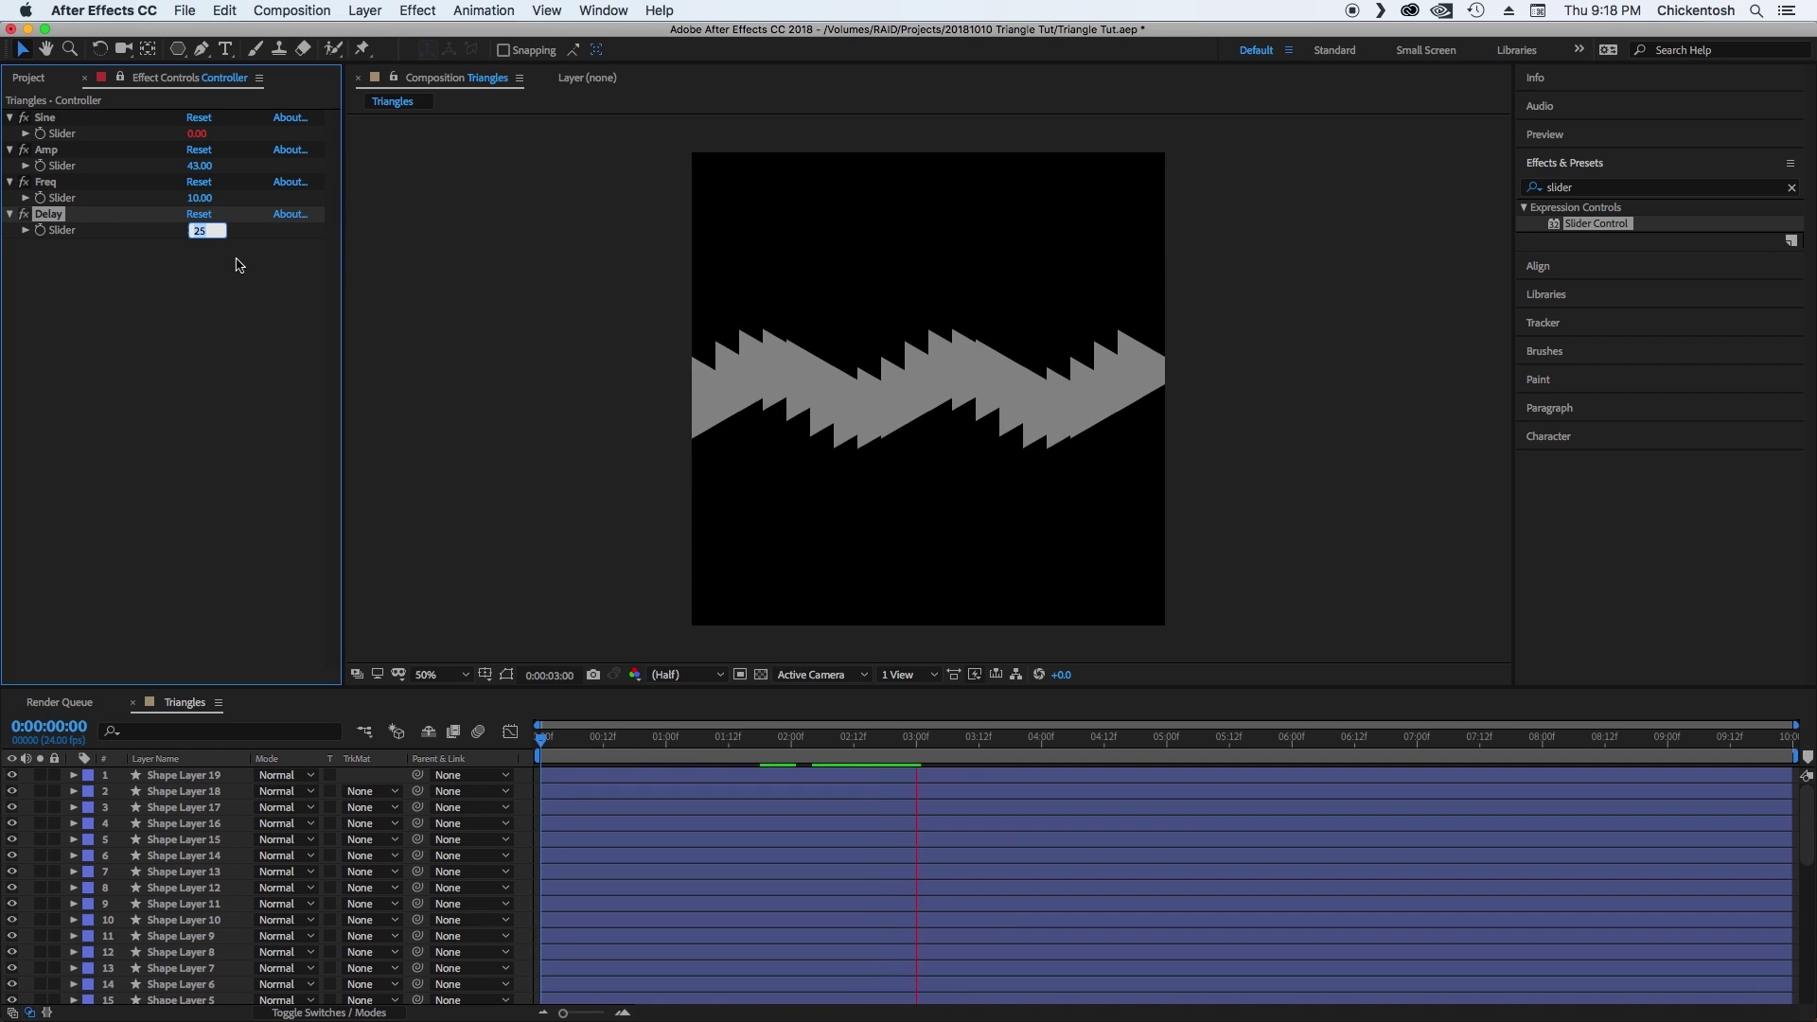
key(Up)
key(Up)
key(Up)
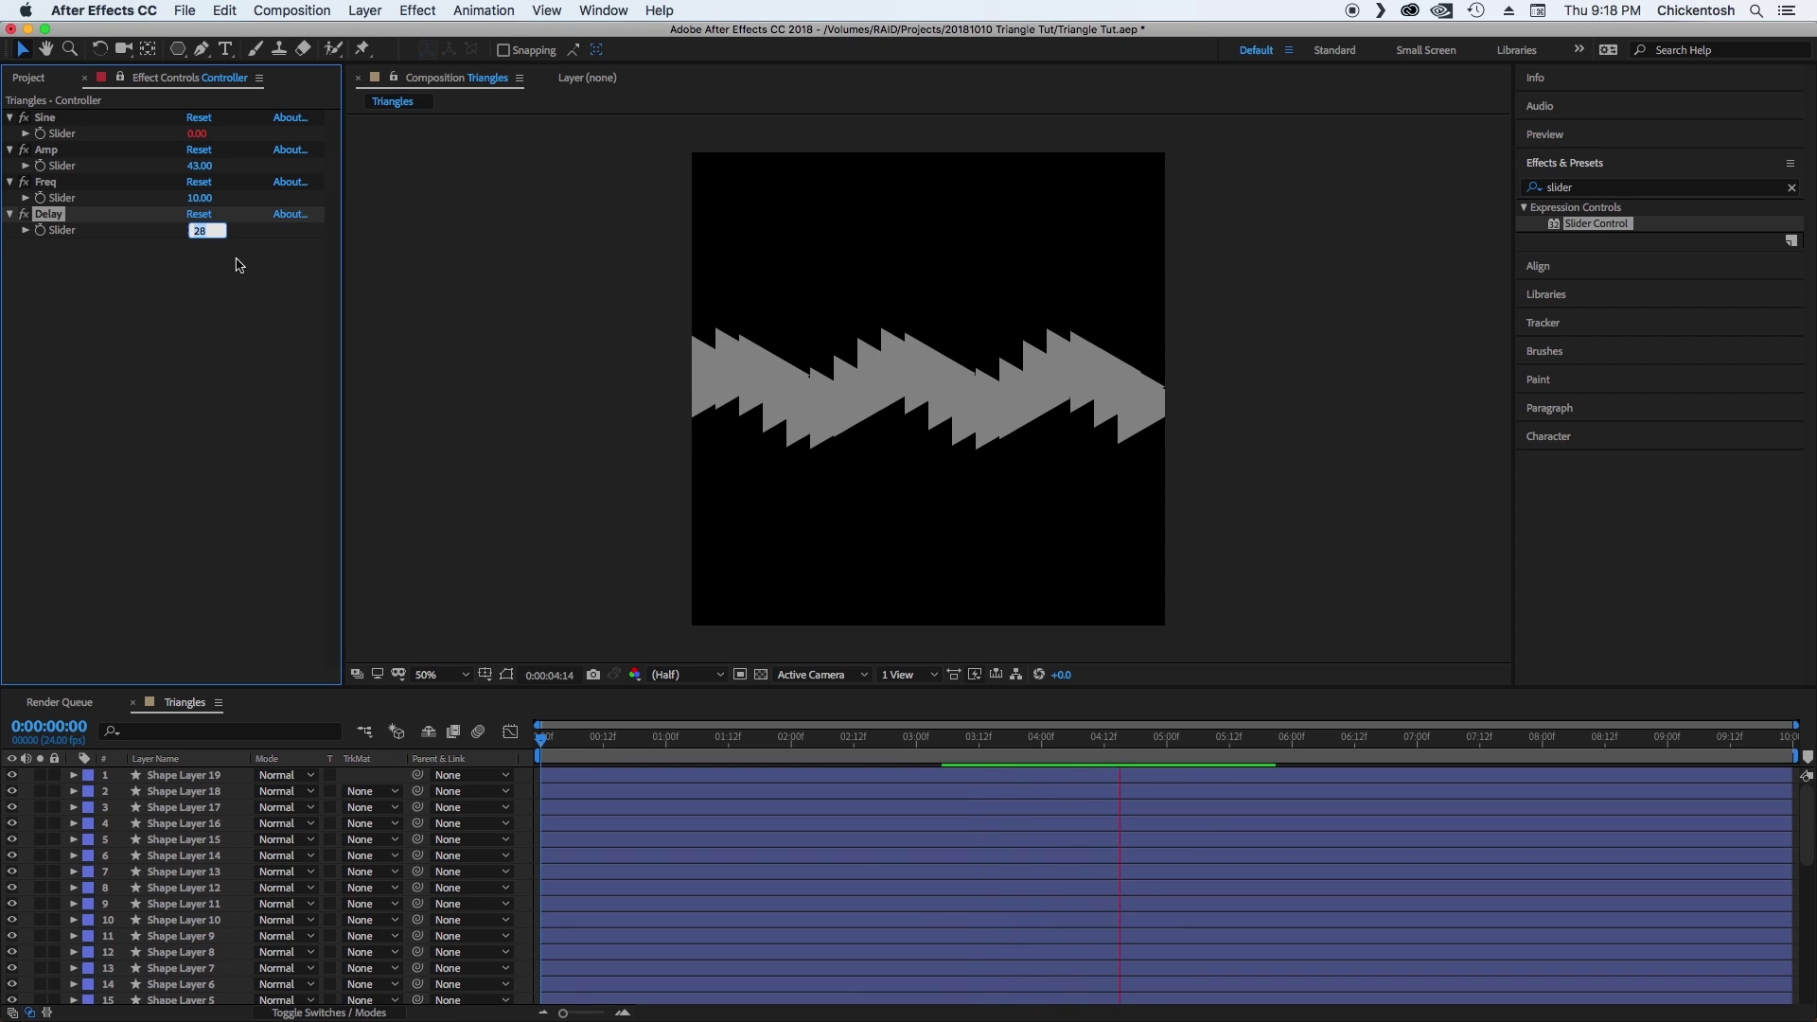
Raise the Controller's Freq slider in stages to 30 while the animation preview plays.
click(200, 197)
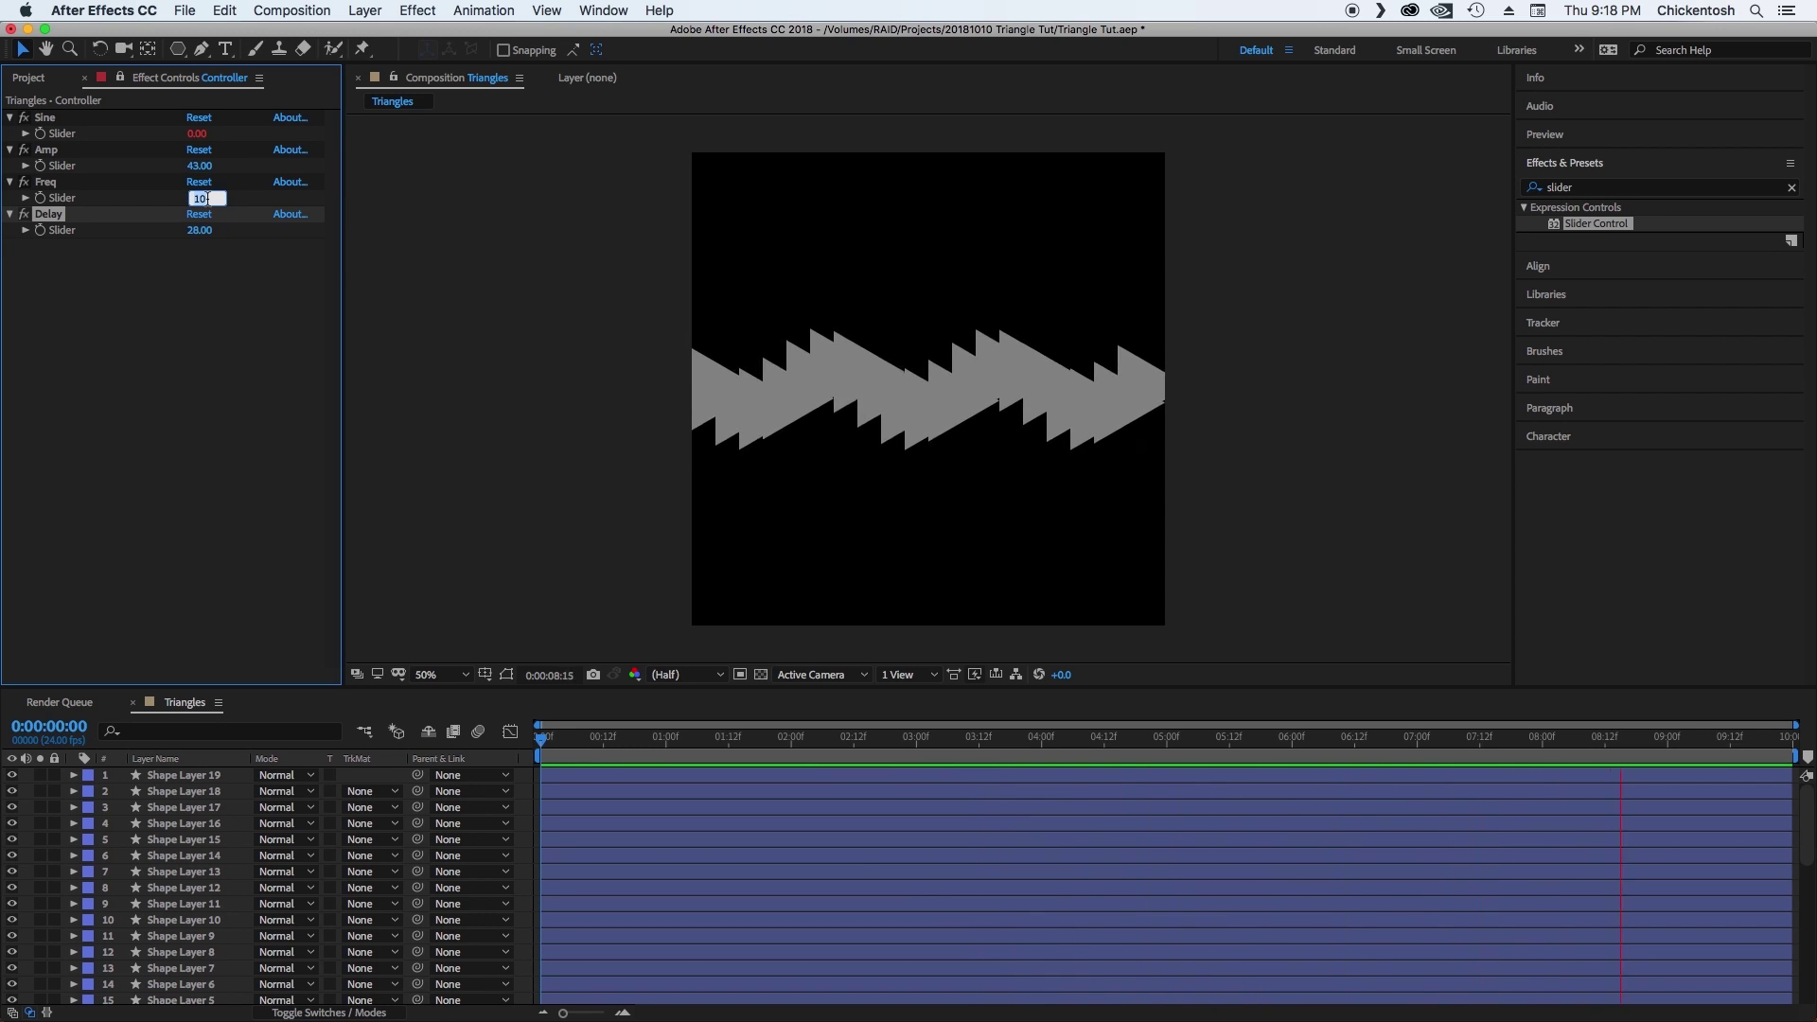
key(Up)
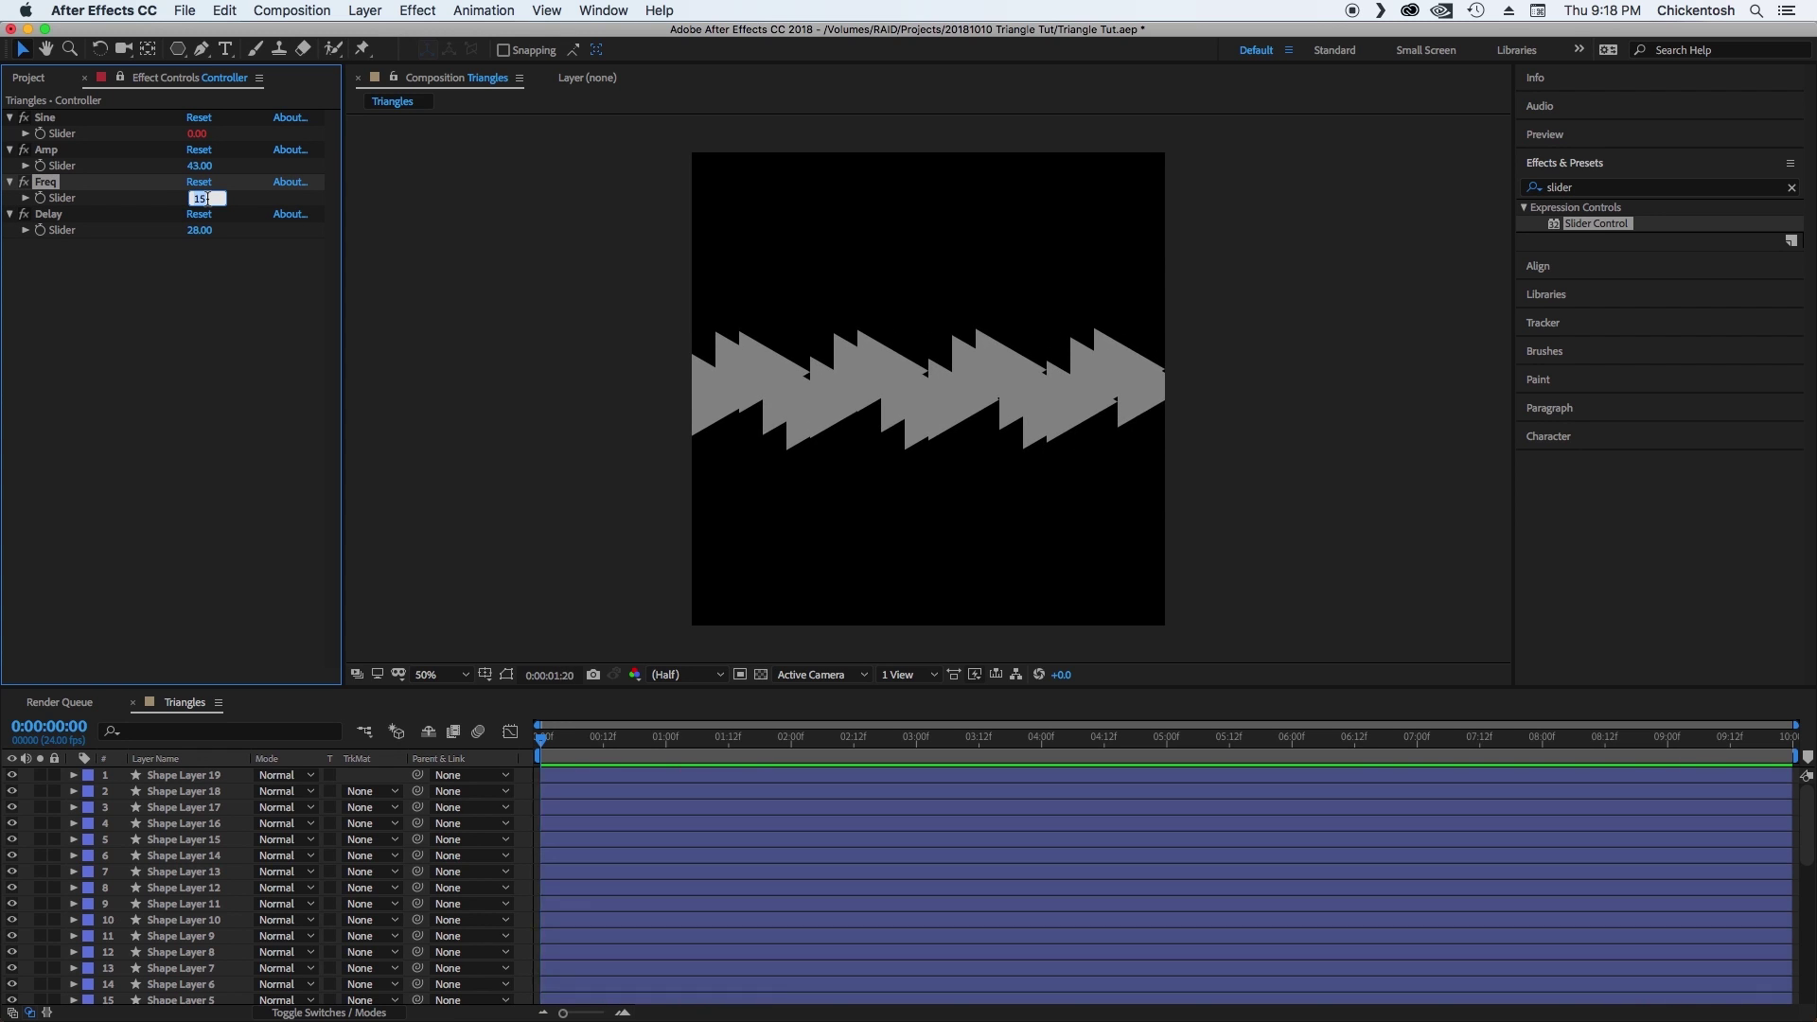
key(Up)
key(Up)
key(Up)
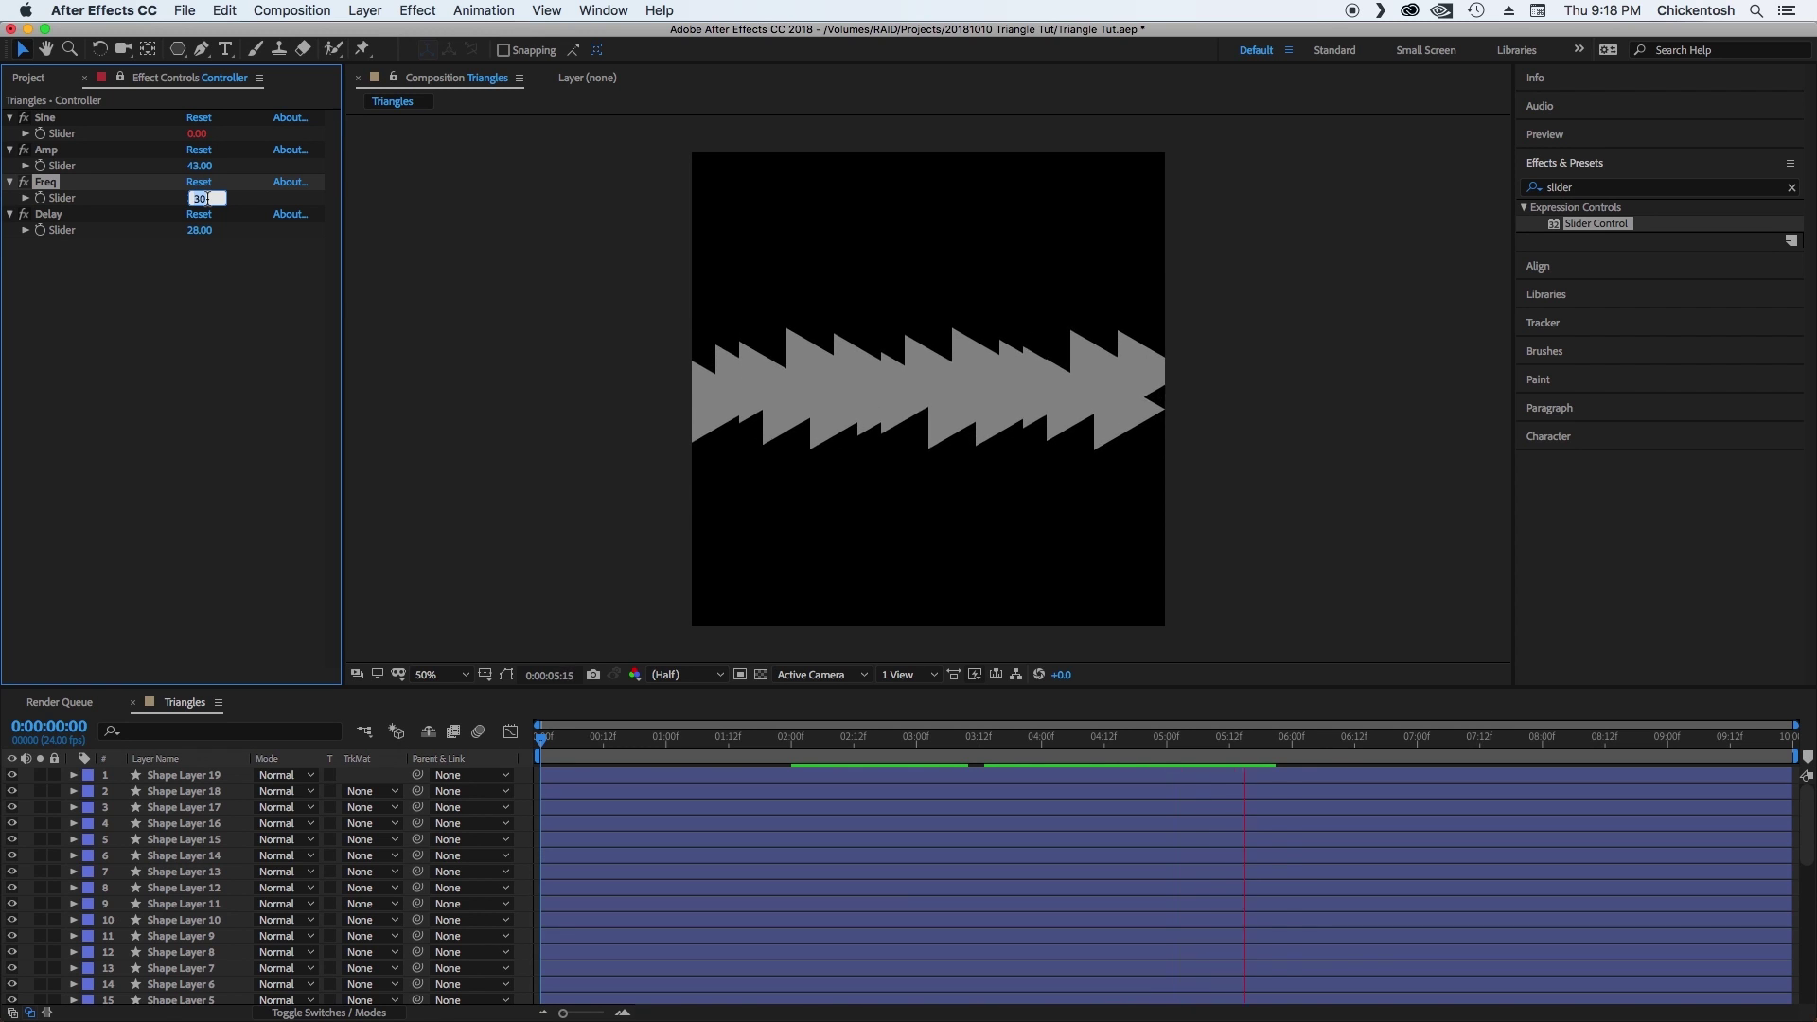
Set the Controller's Delay slider to 8 and its Amp slider to 92 while previewing the wave.
click(201, 230)
text(8)
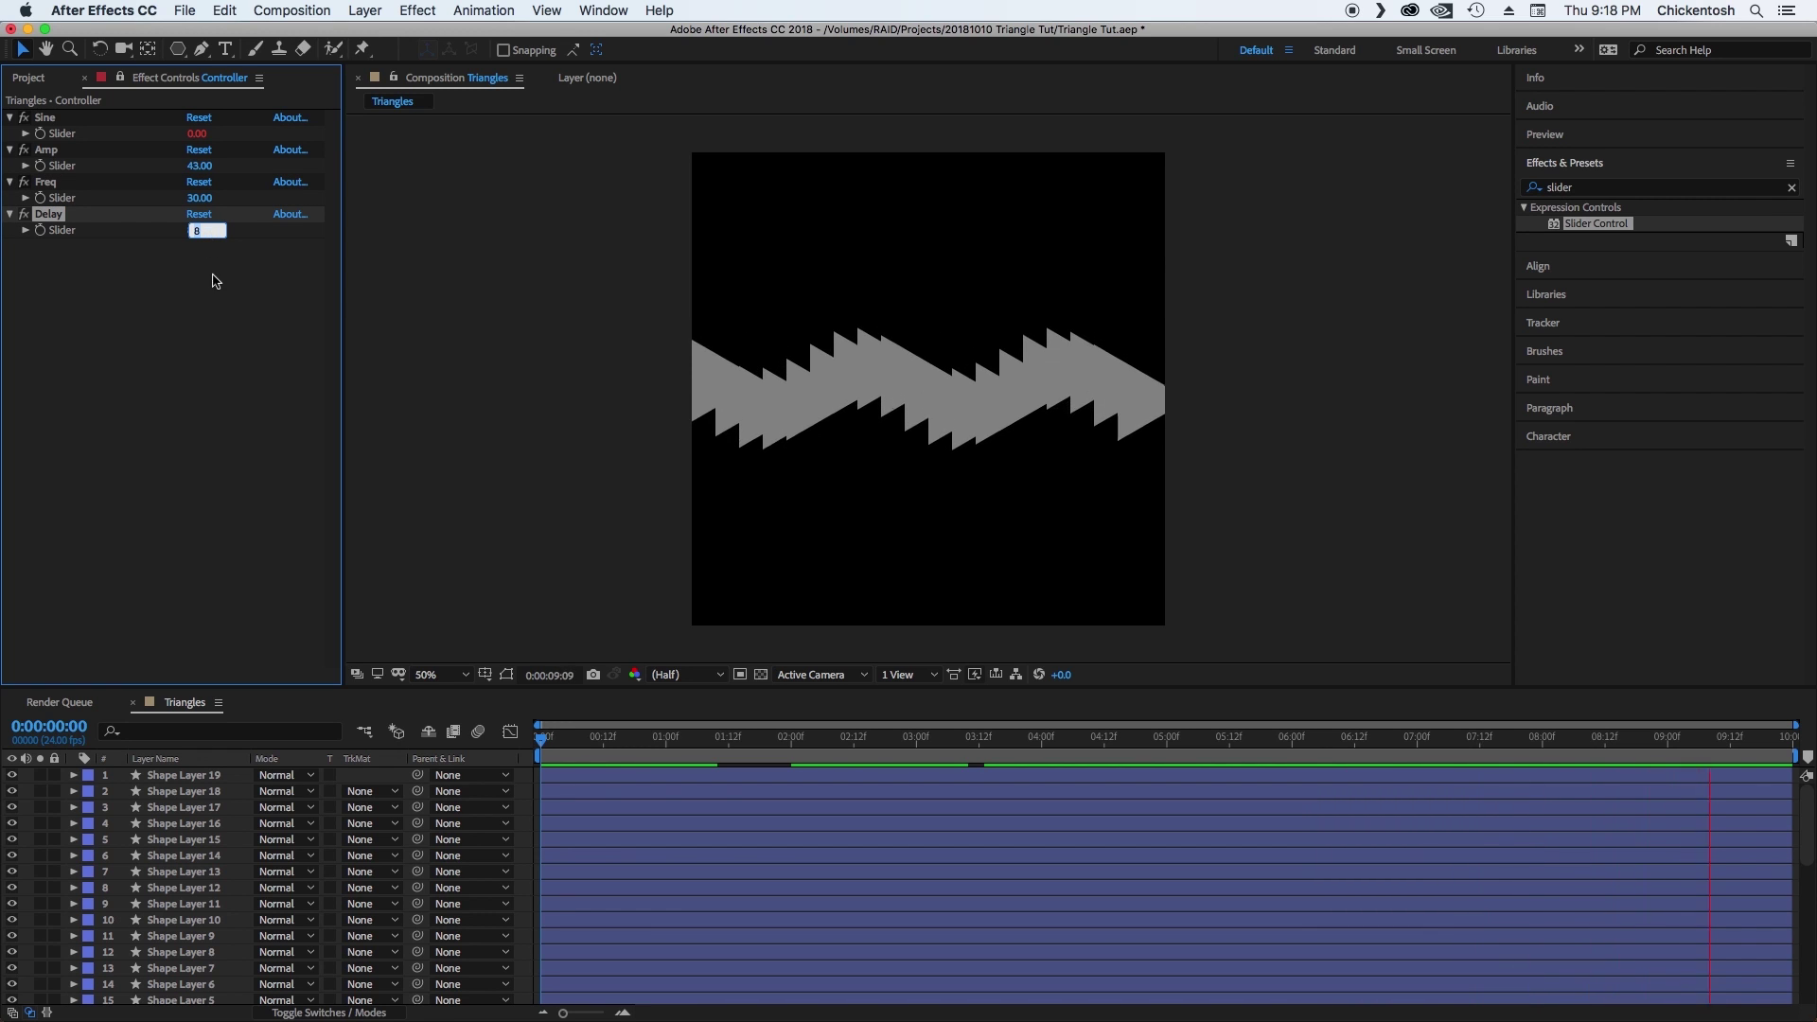
key(Return)
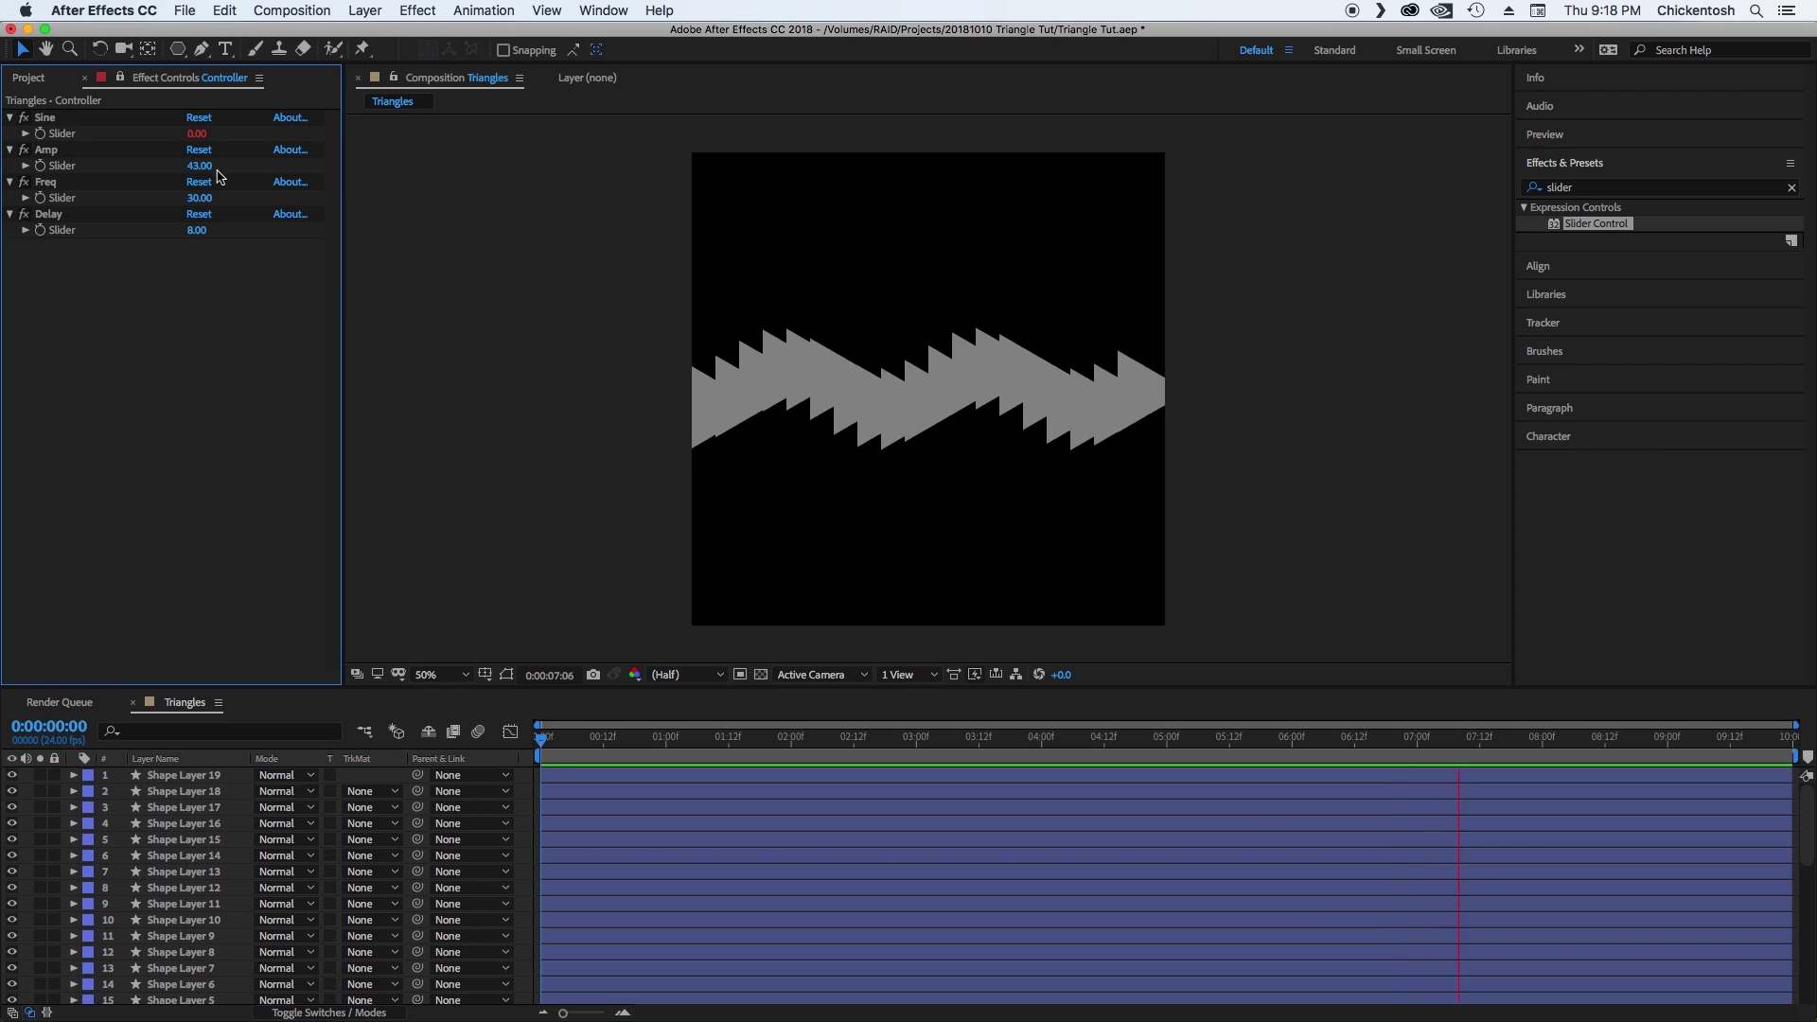
drag(201, 166, 261, 167)
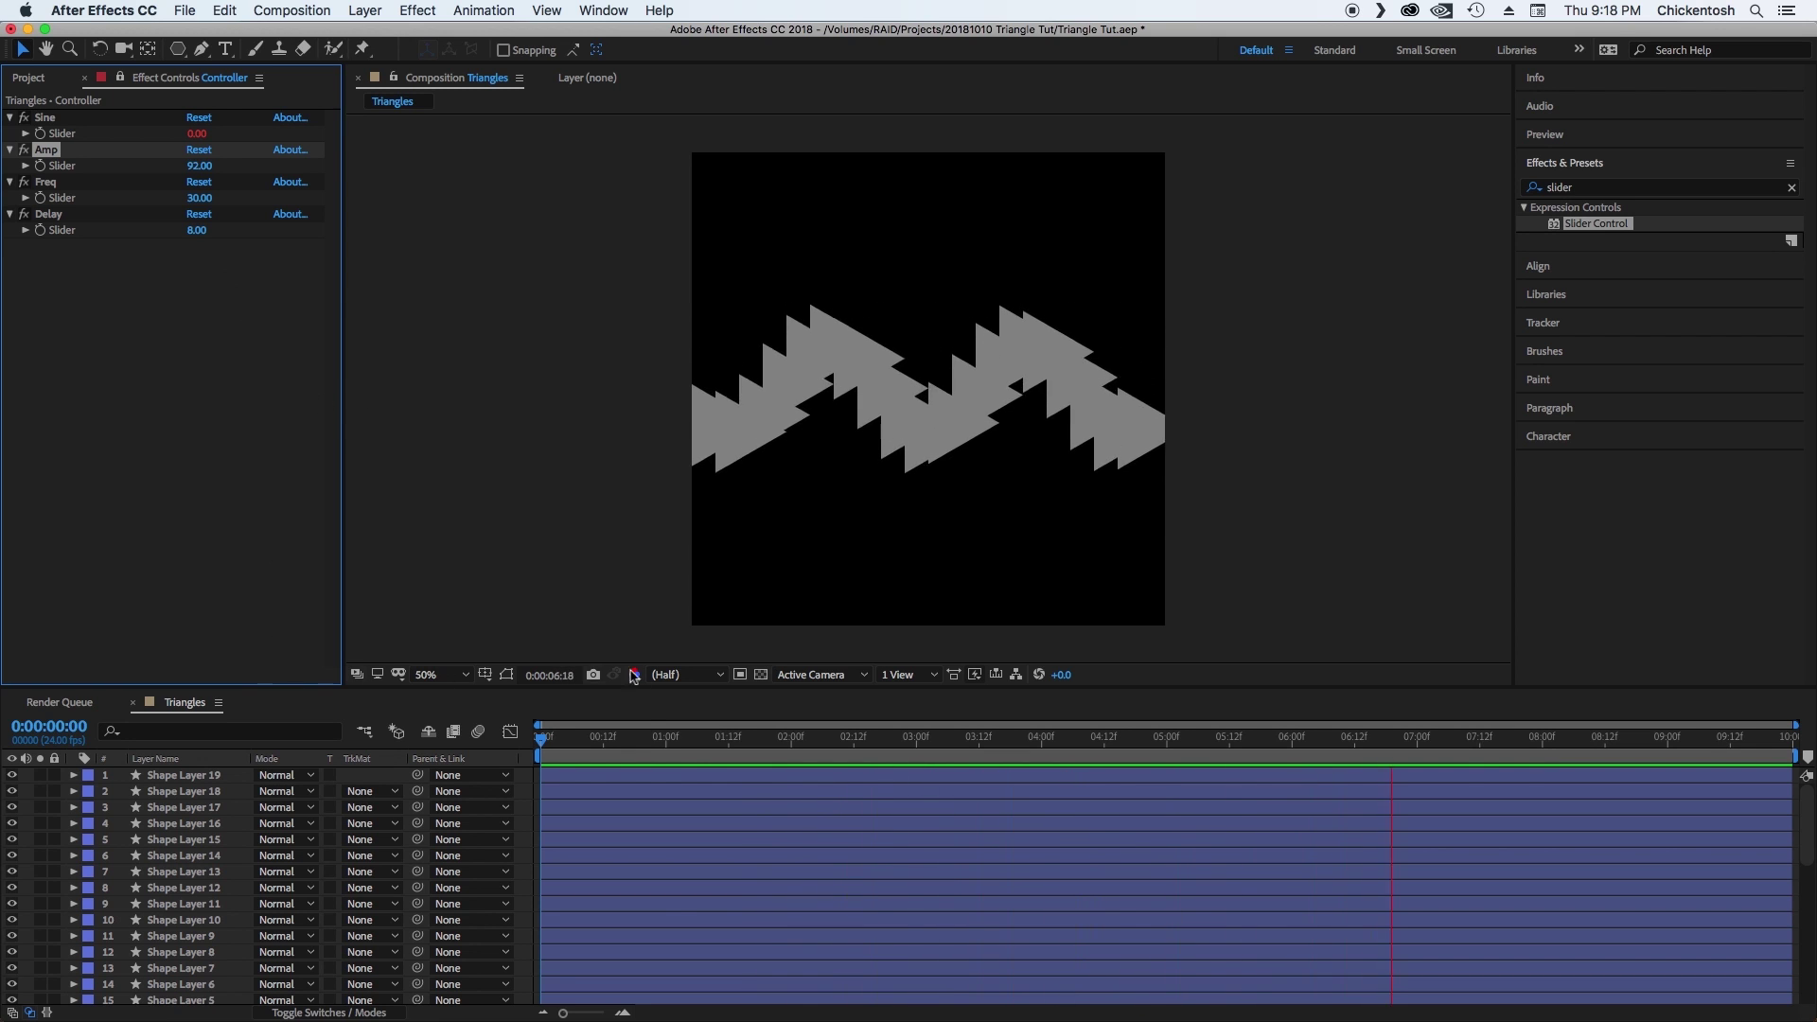
key(space)
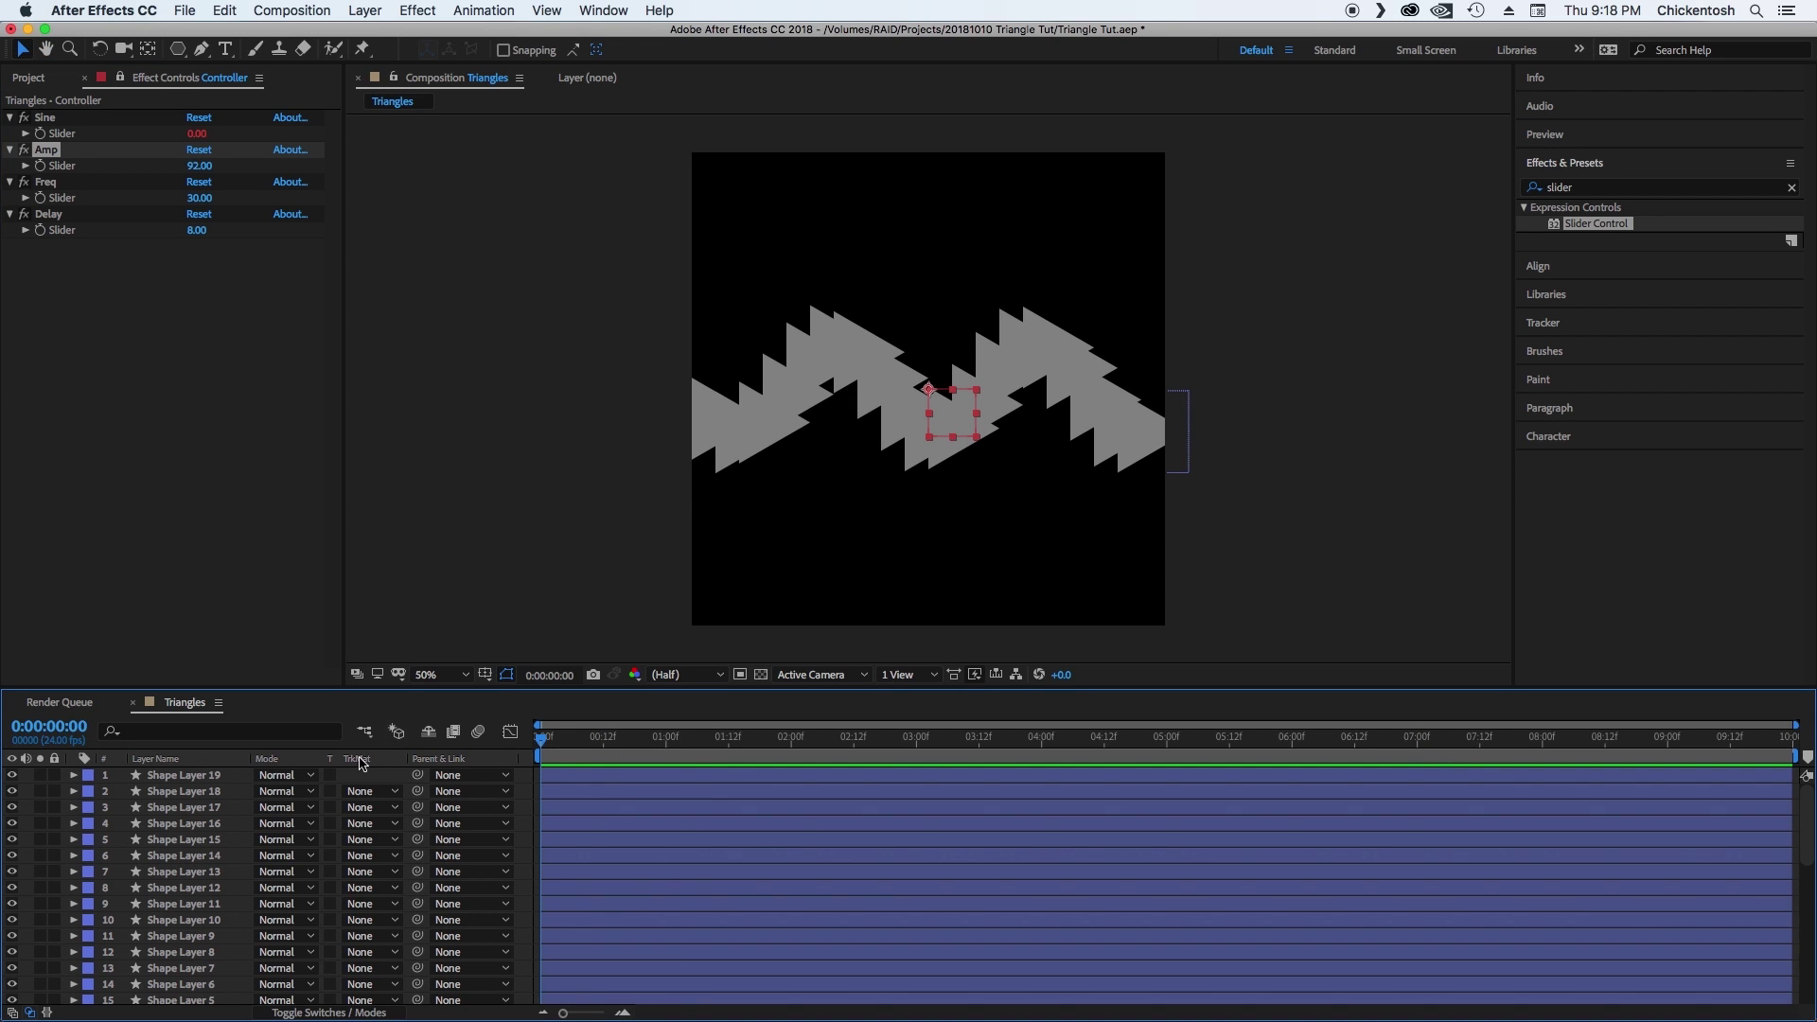
Delete the duplicated layers Shape Layer 2 to Shape Layer 19, keeping only Shape Layer 1 and the Controller.
click(210, 774)
key(e)
key(e)
scroll(210, 778, down, 5)
scroll(210, 777, up, 2)
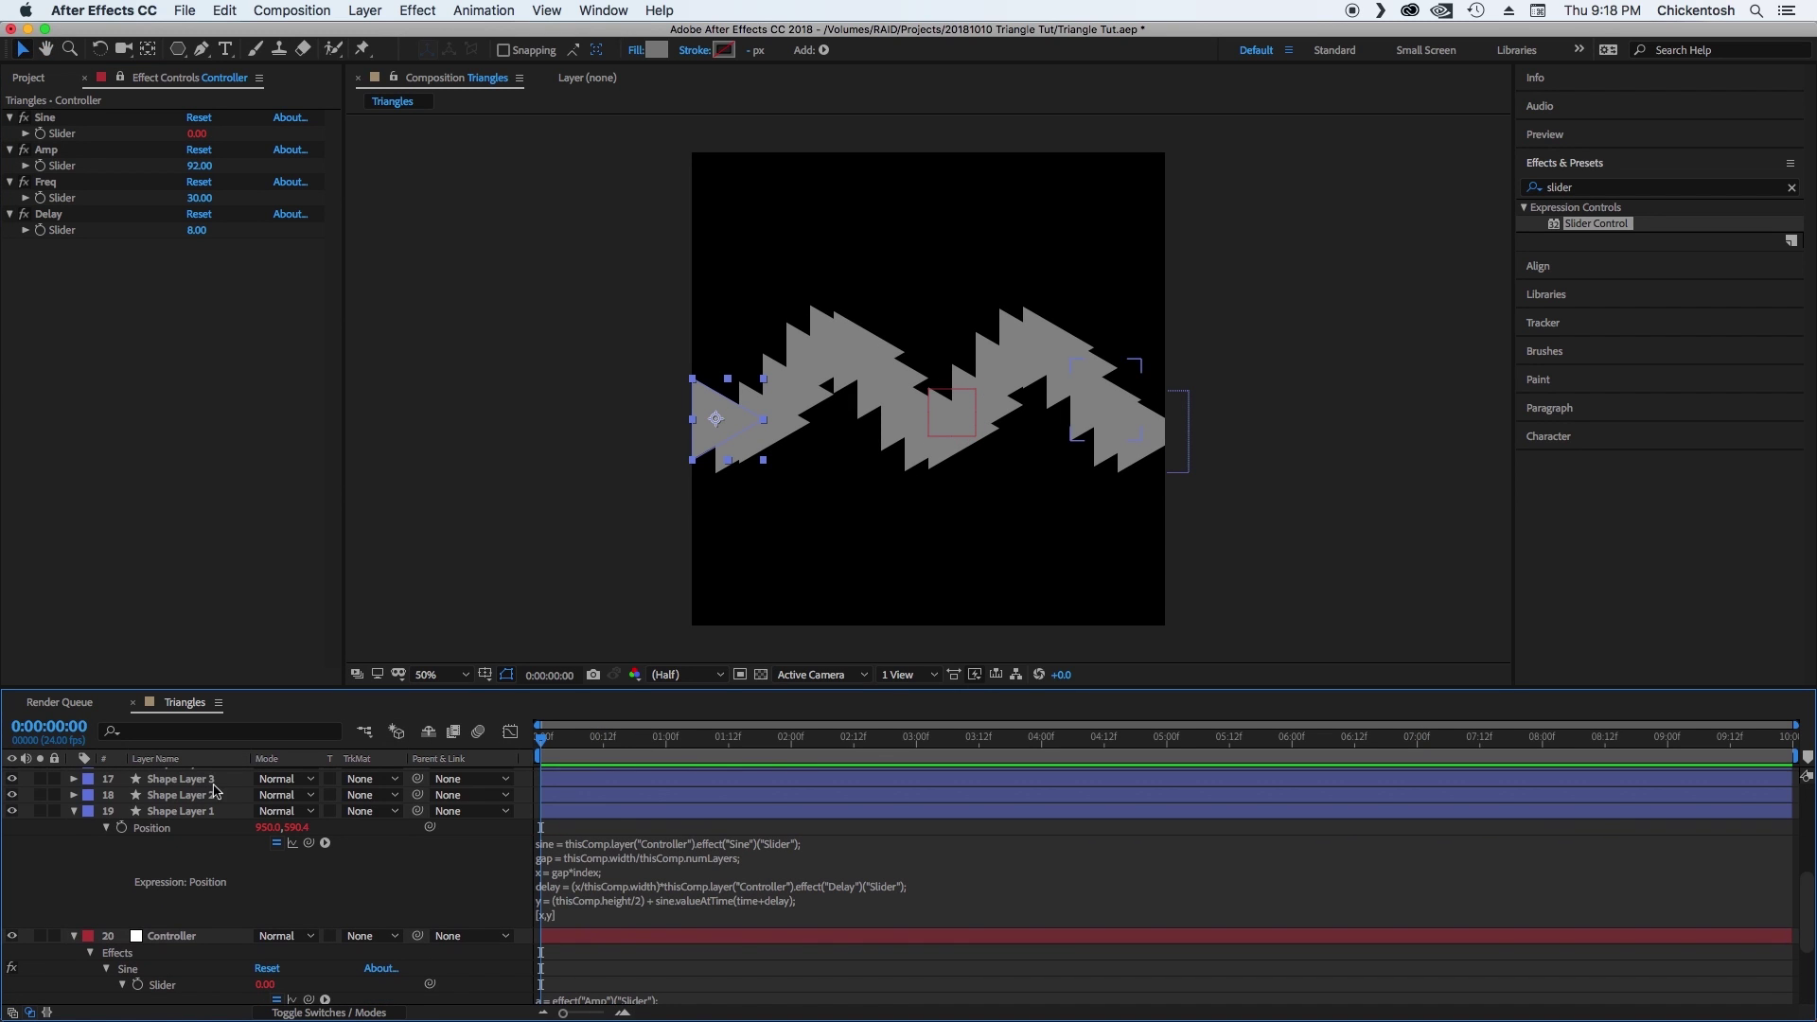
key(super+a)
key(Delete)
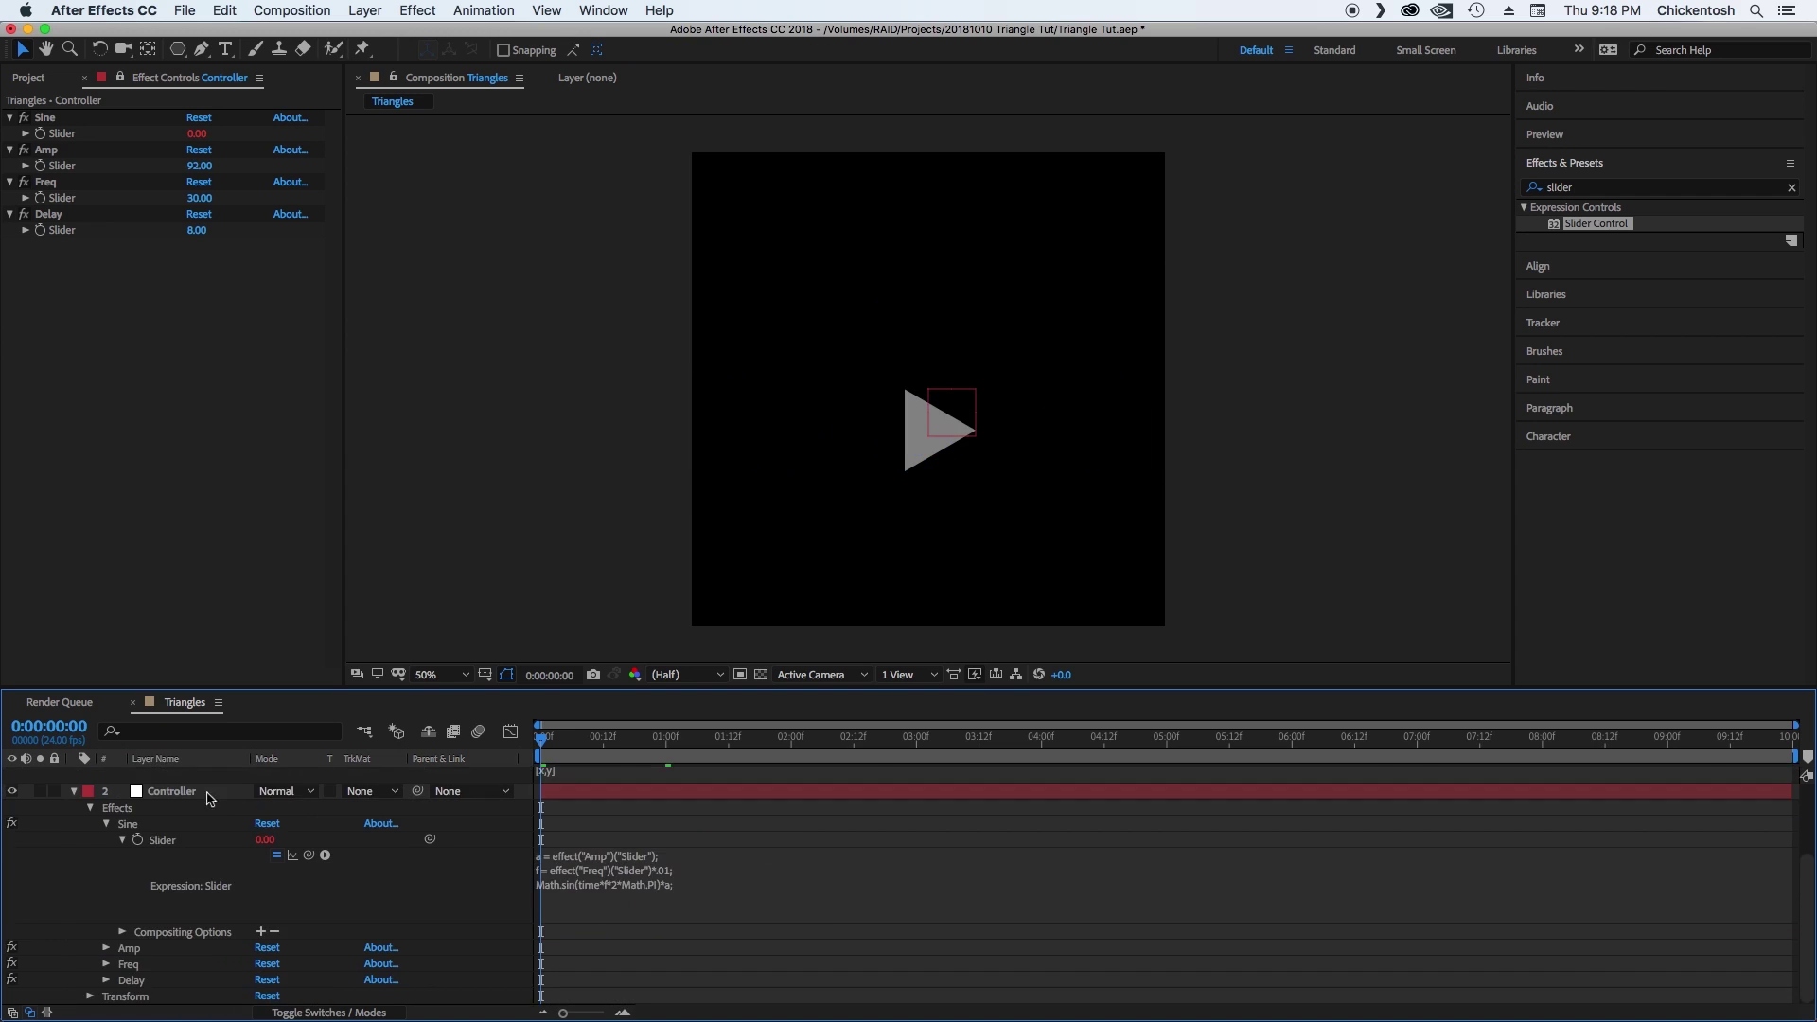
Collapse Shape Layer 1's Position expression and reveal the layer's Scale property.
scroll(224, 793, up, 2)
click(215, 777)
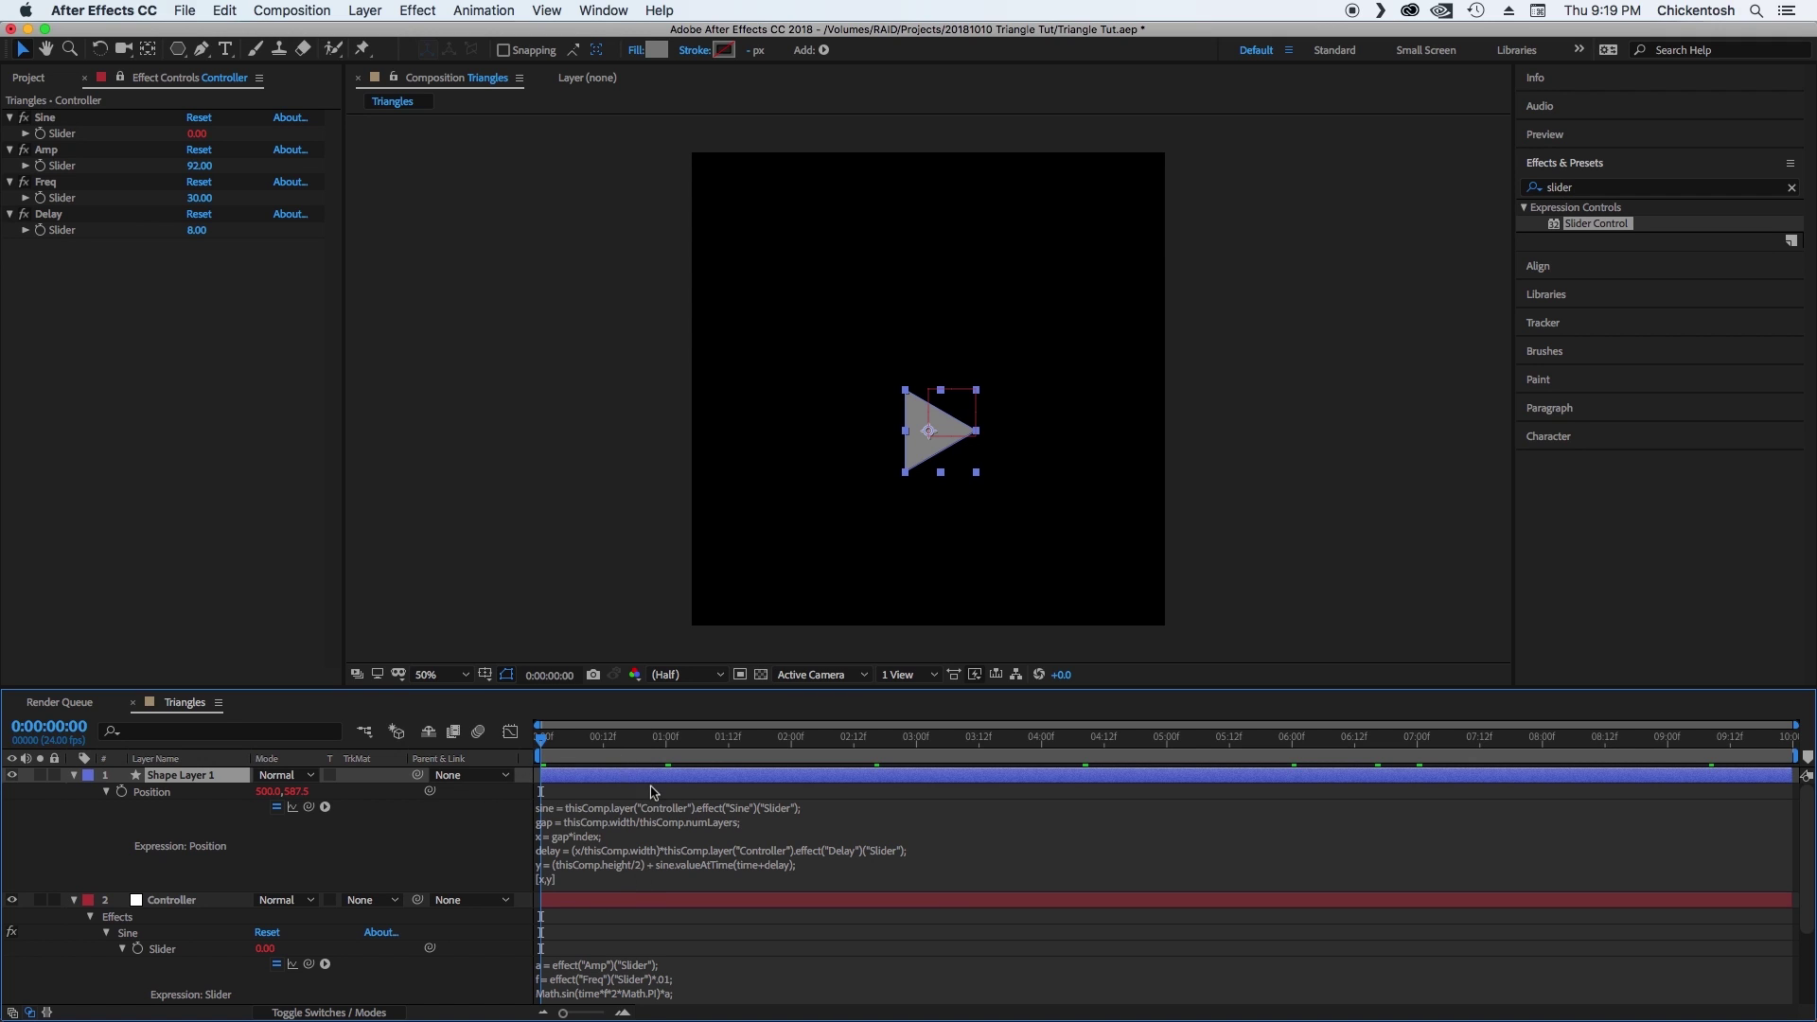
click(55, 819)
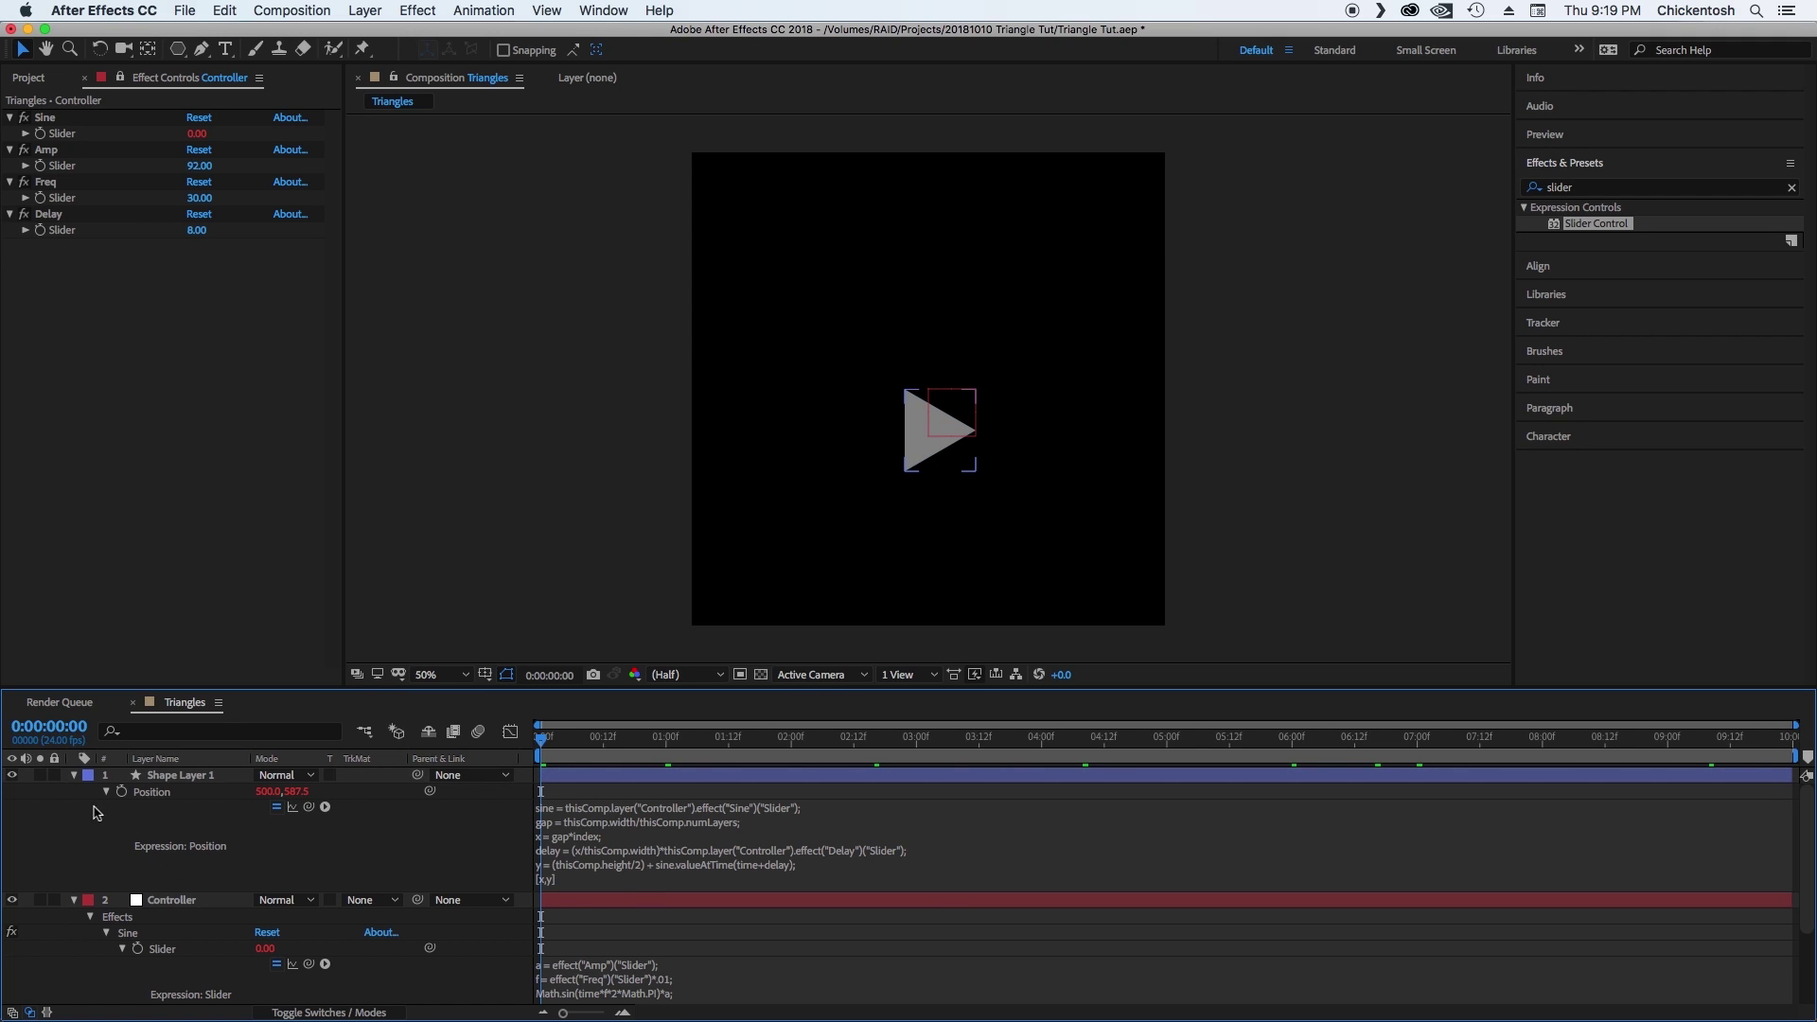
click(106, 793)
click(180, 776)
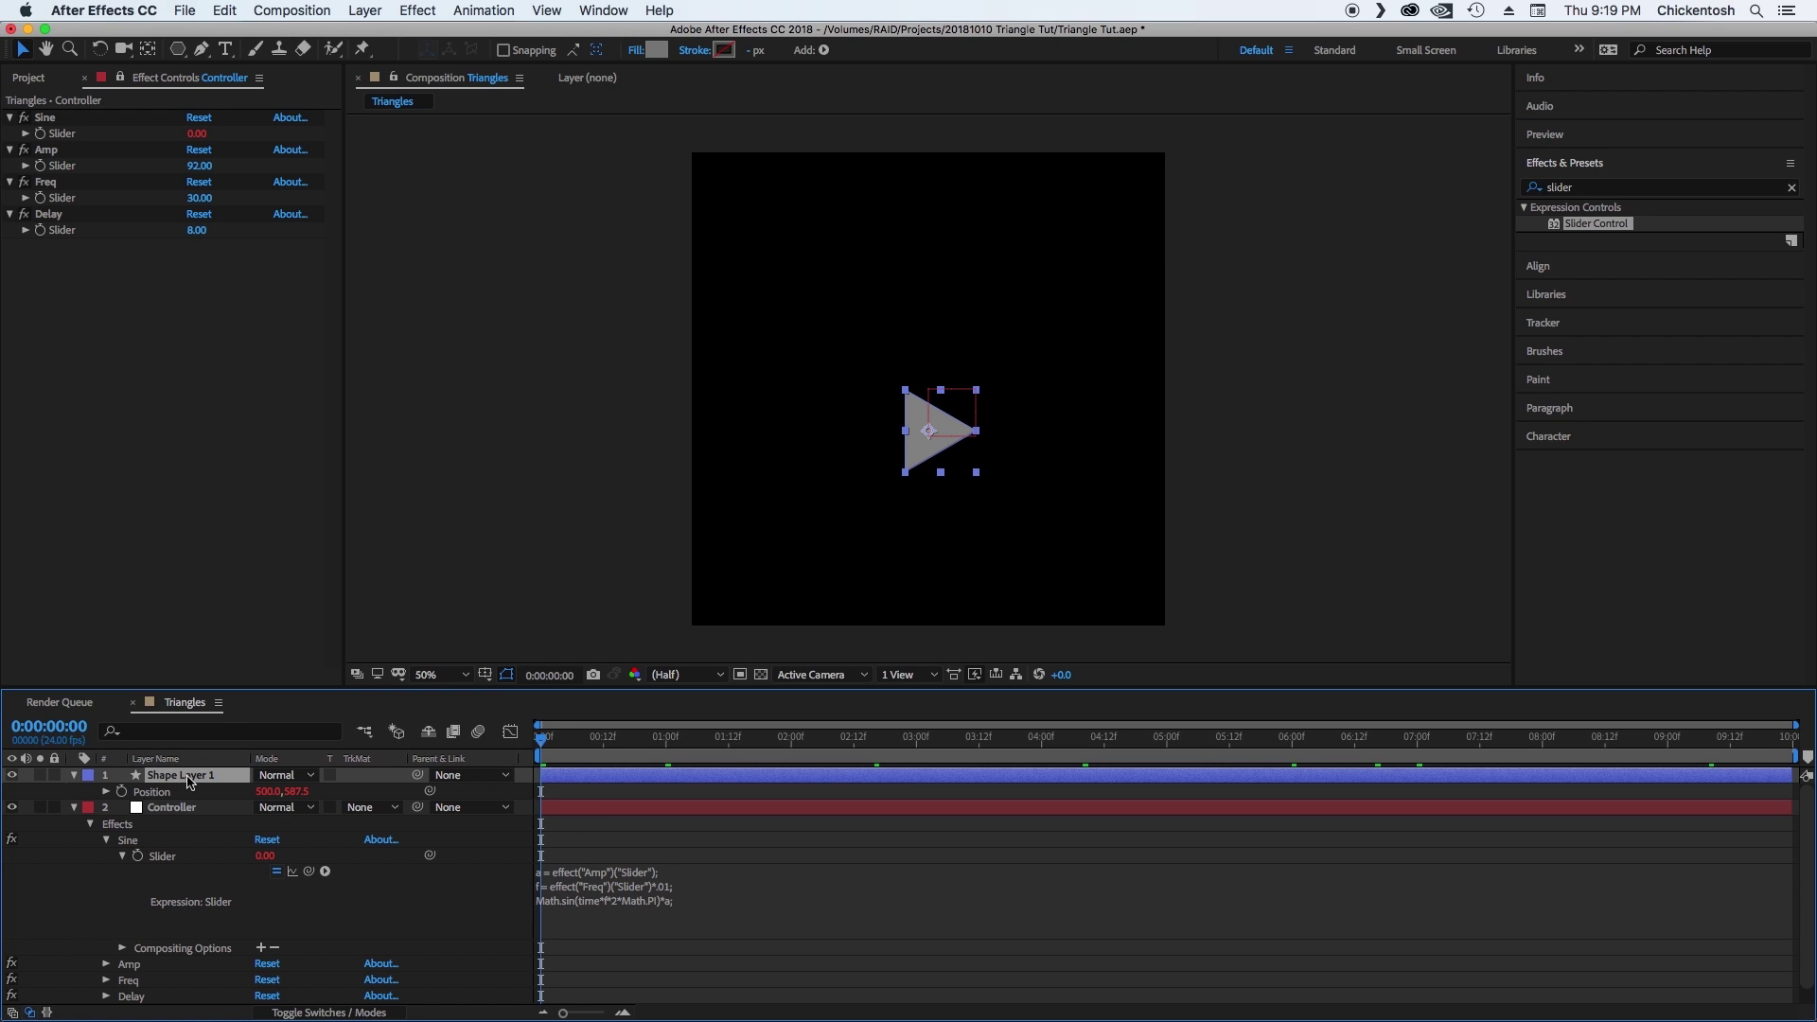
key(s)
Duplicate the Controller's Delay slider effect as Scale and set its slider value to 100.
click(62, 216)
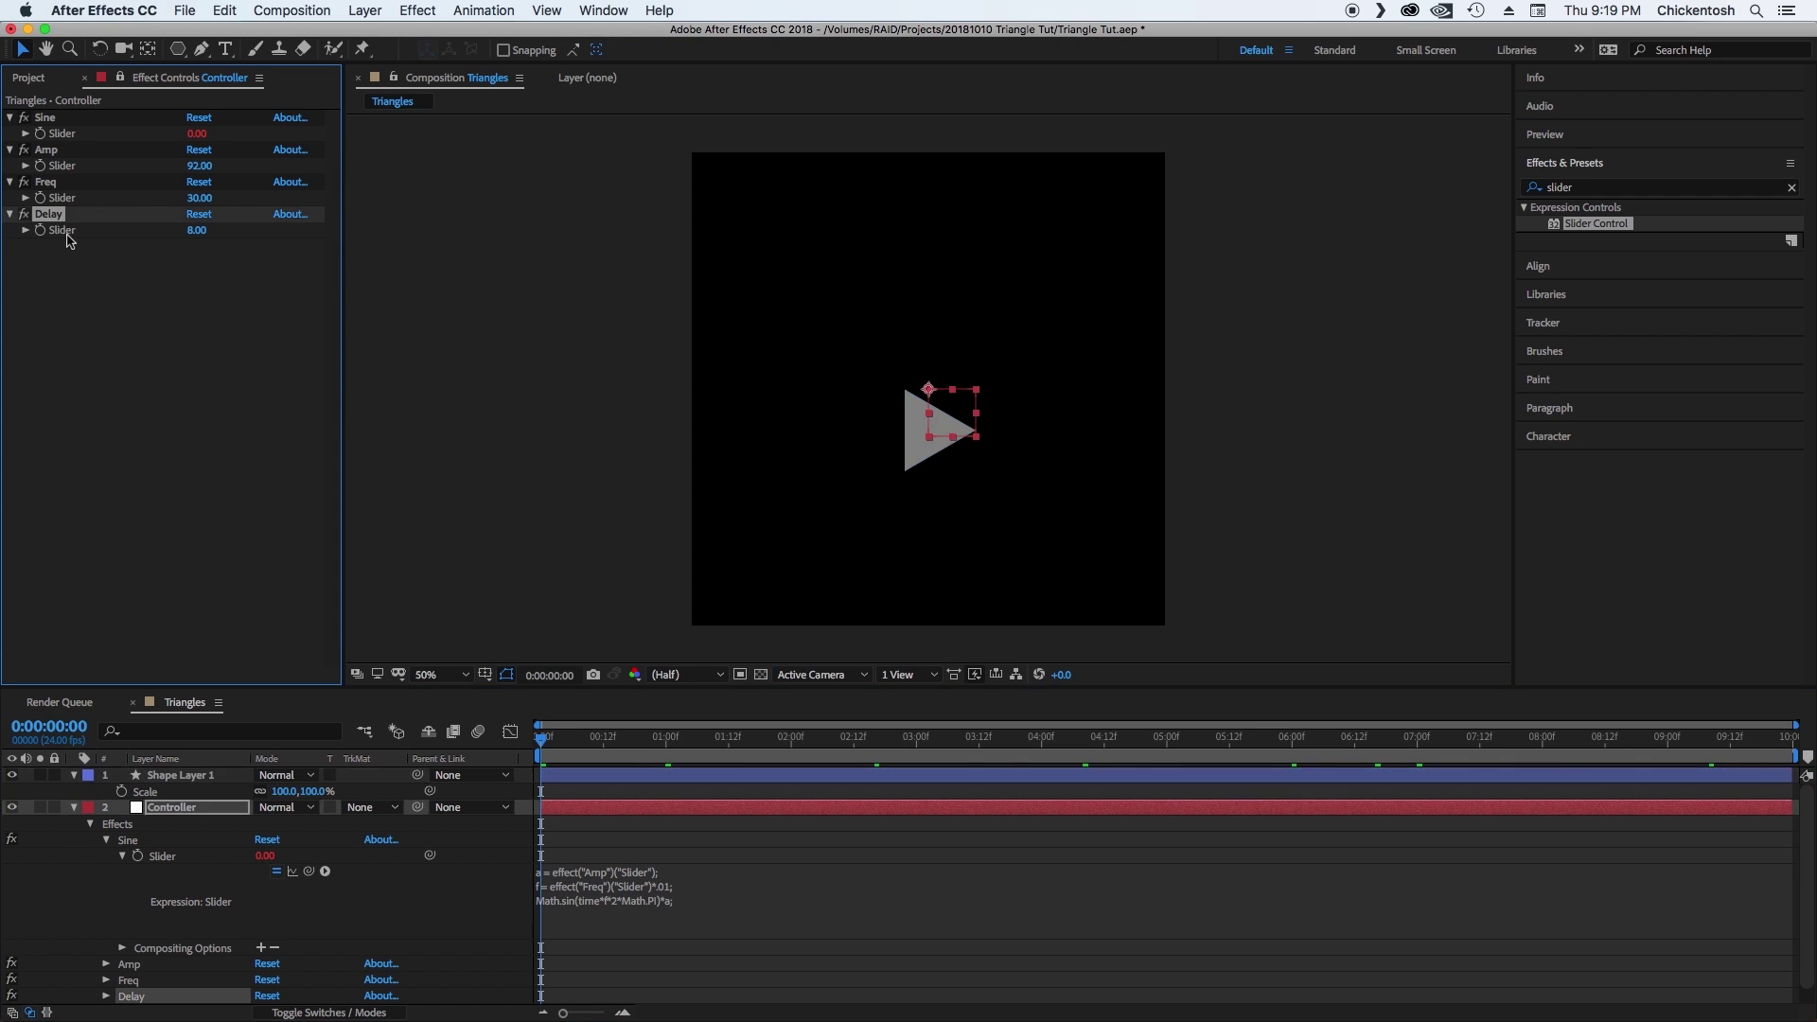
key(super+d)
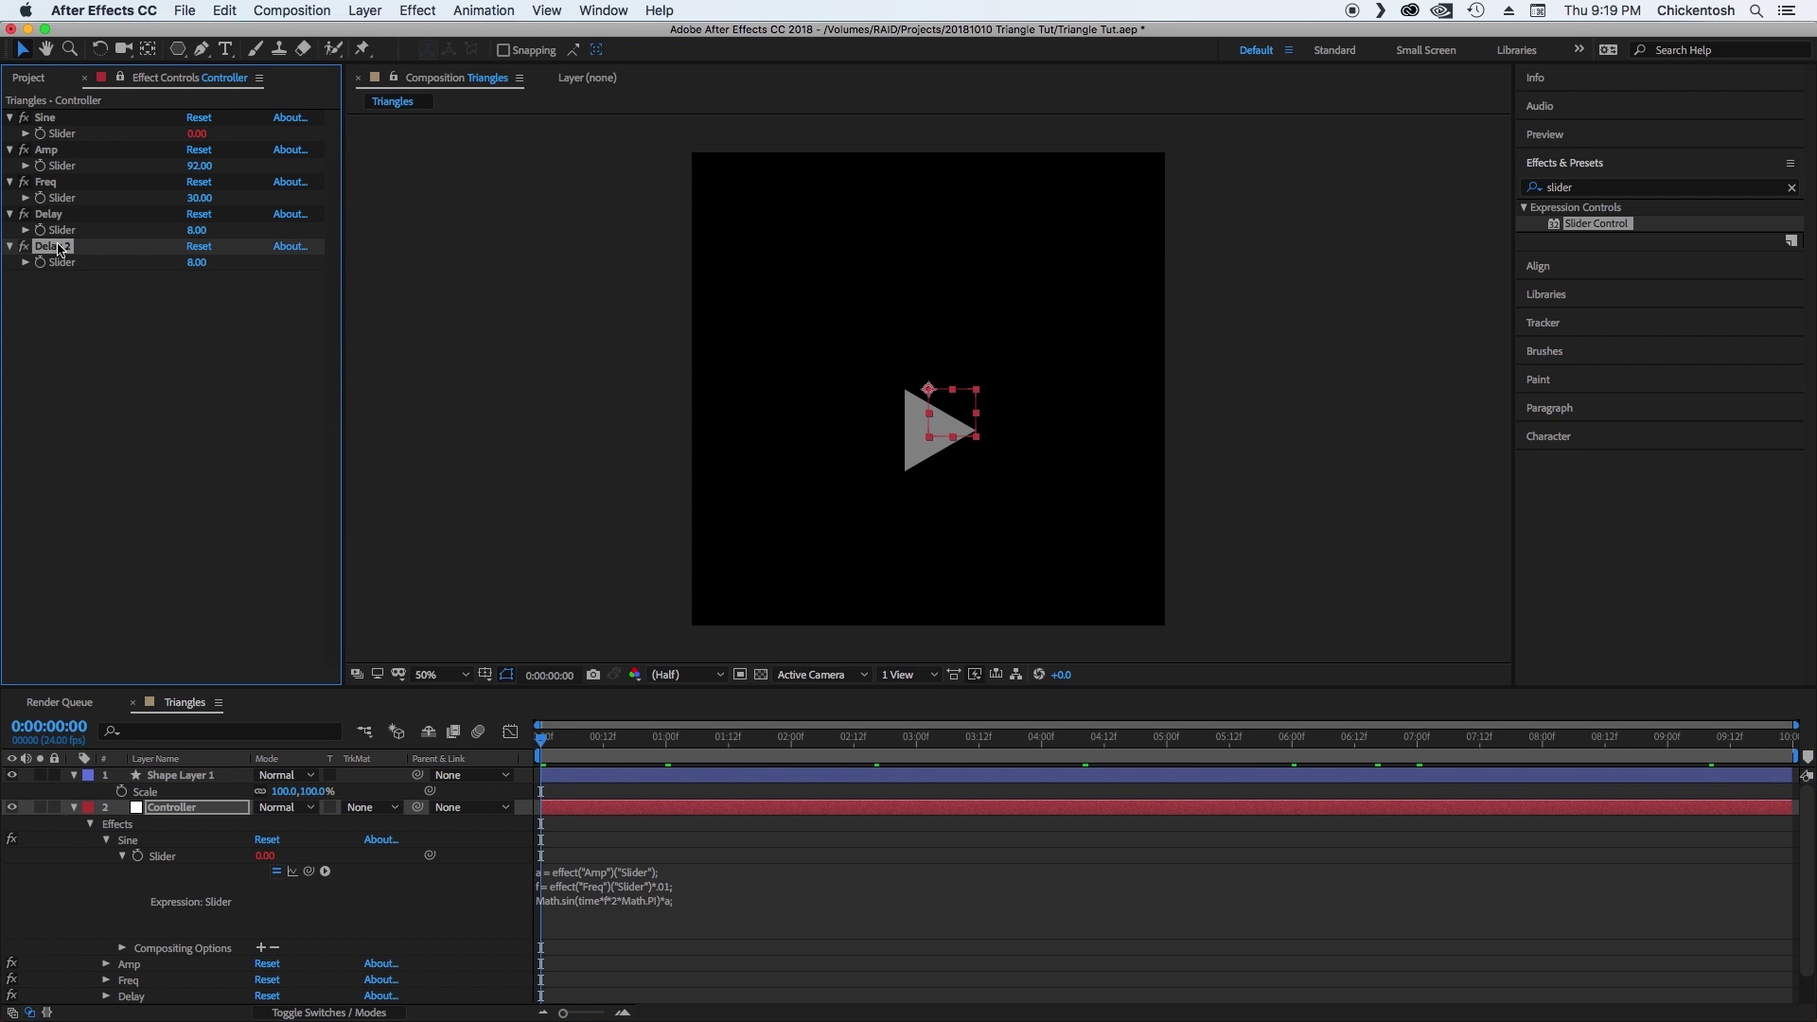
key(Return)
text(Sc)
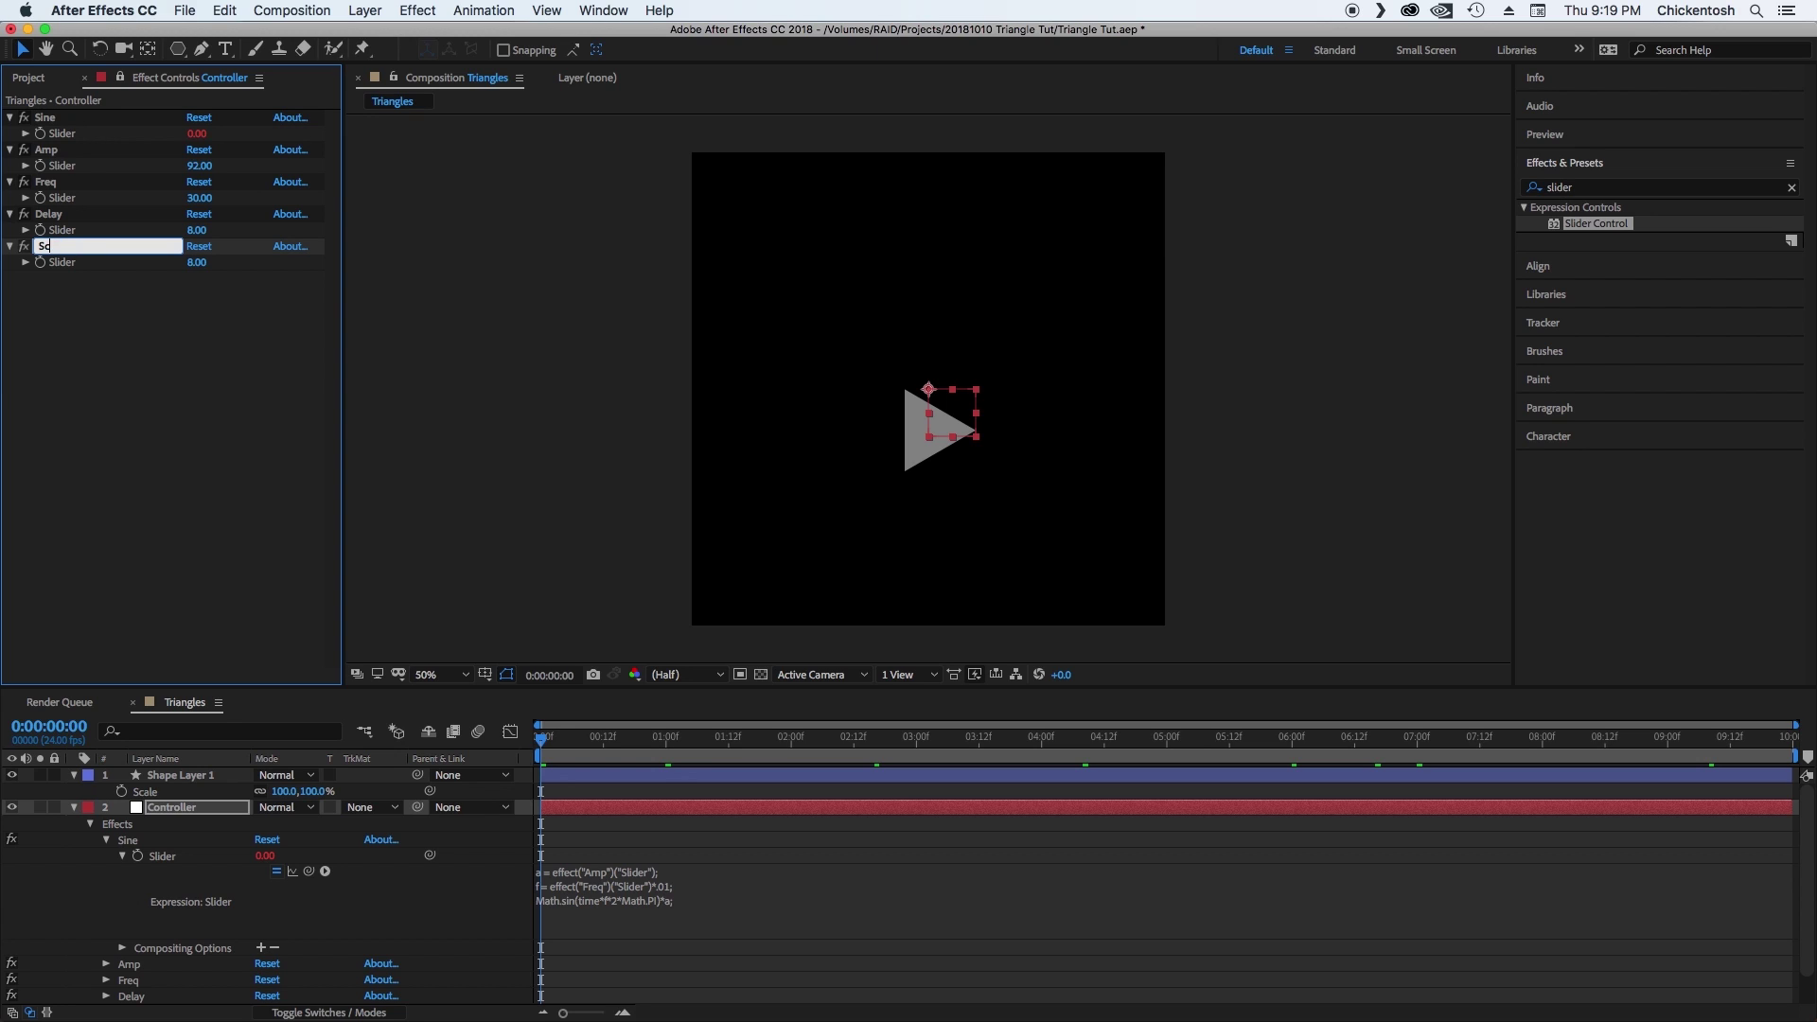
text(ale)
key(Return)
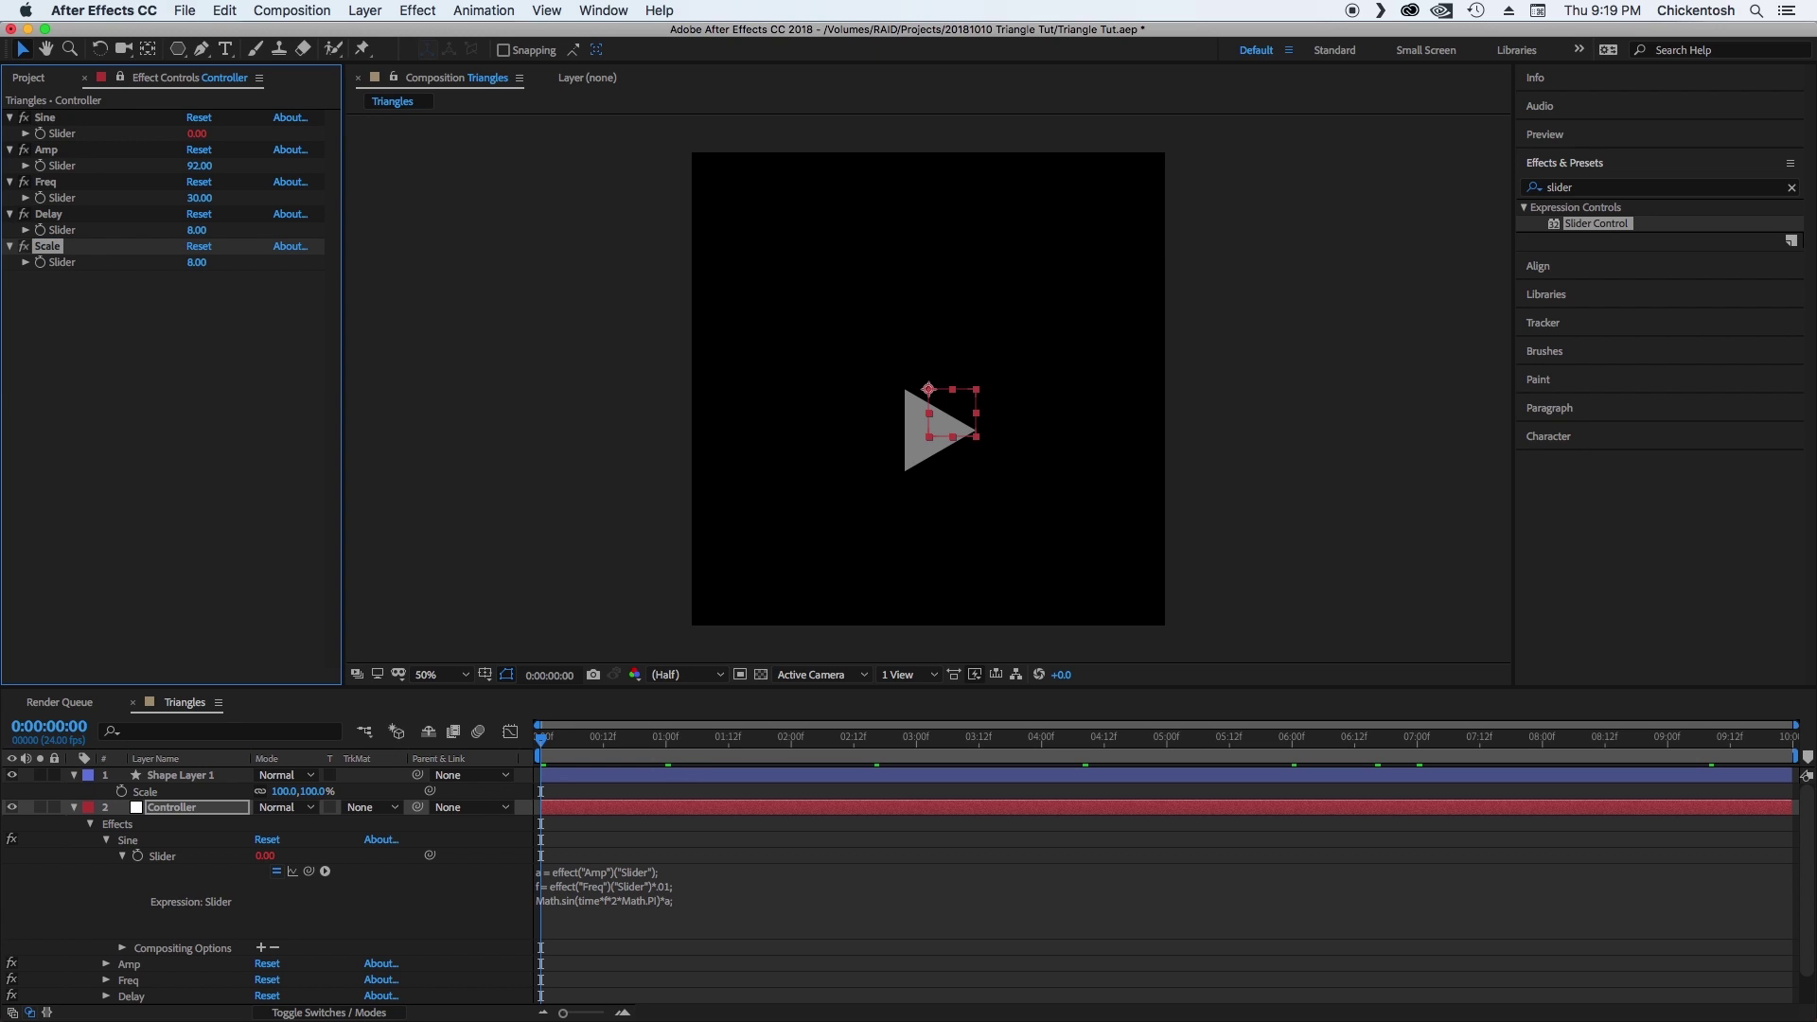
click(197, 263)
text(100)
key(Return)
Link Shape Layer 1's Scale by expression to the Controller's Scale slider, and test the slider at 87 before undoing the test value.
alt+click(122, 792)
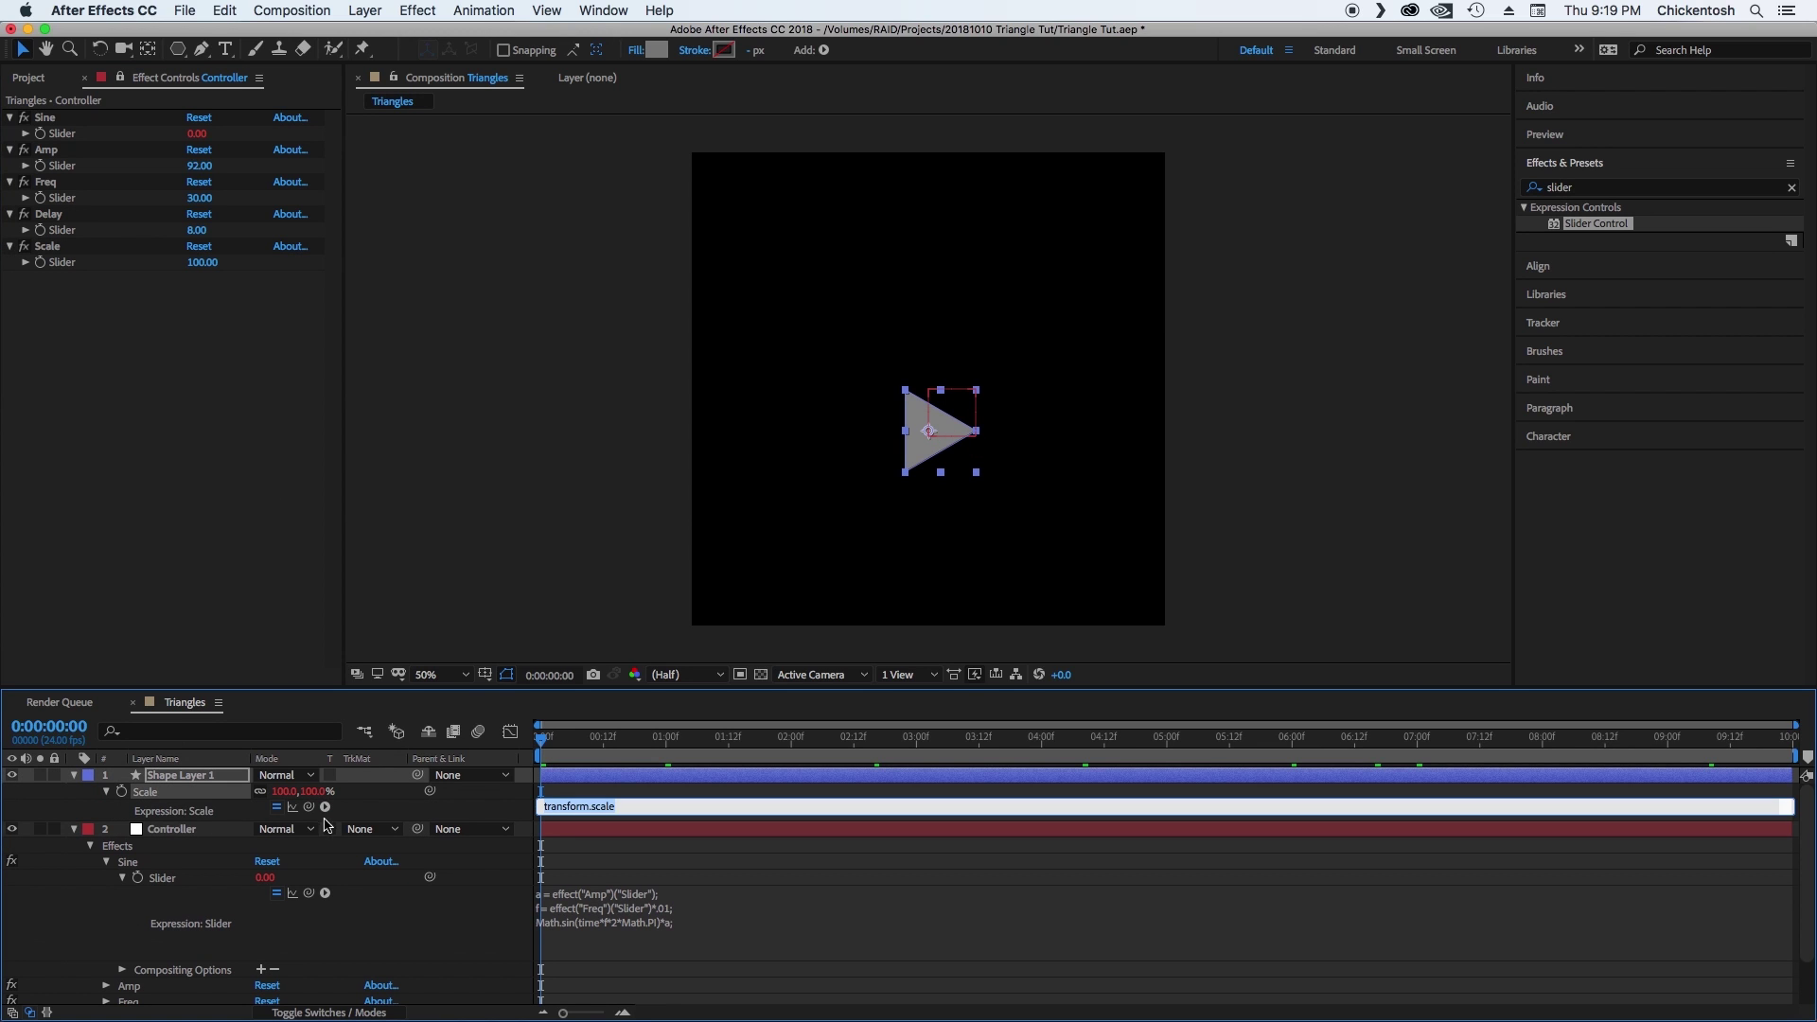
drag(309, 807, 137, 270)
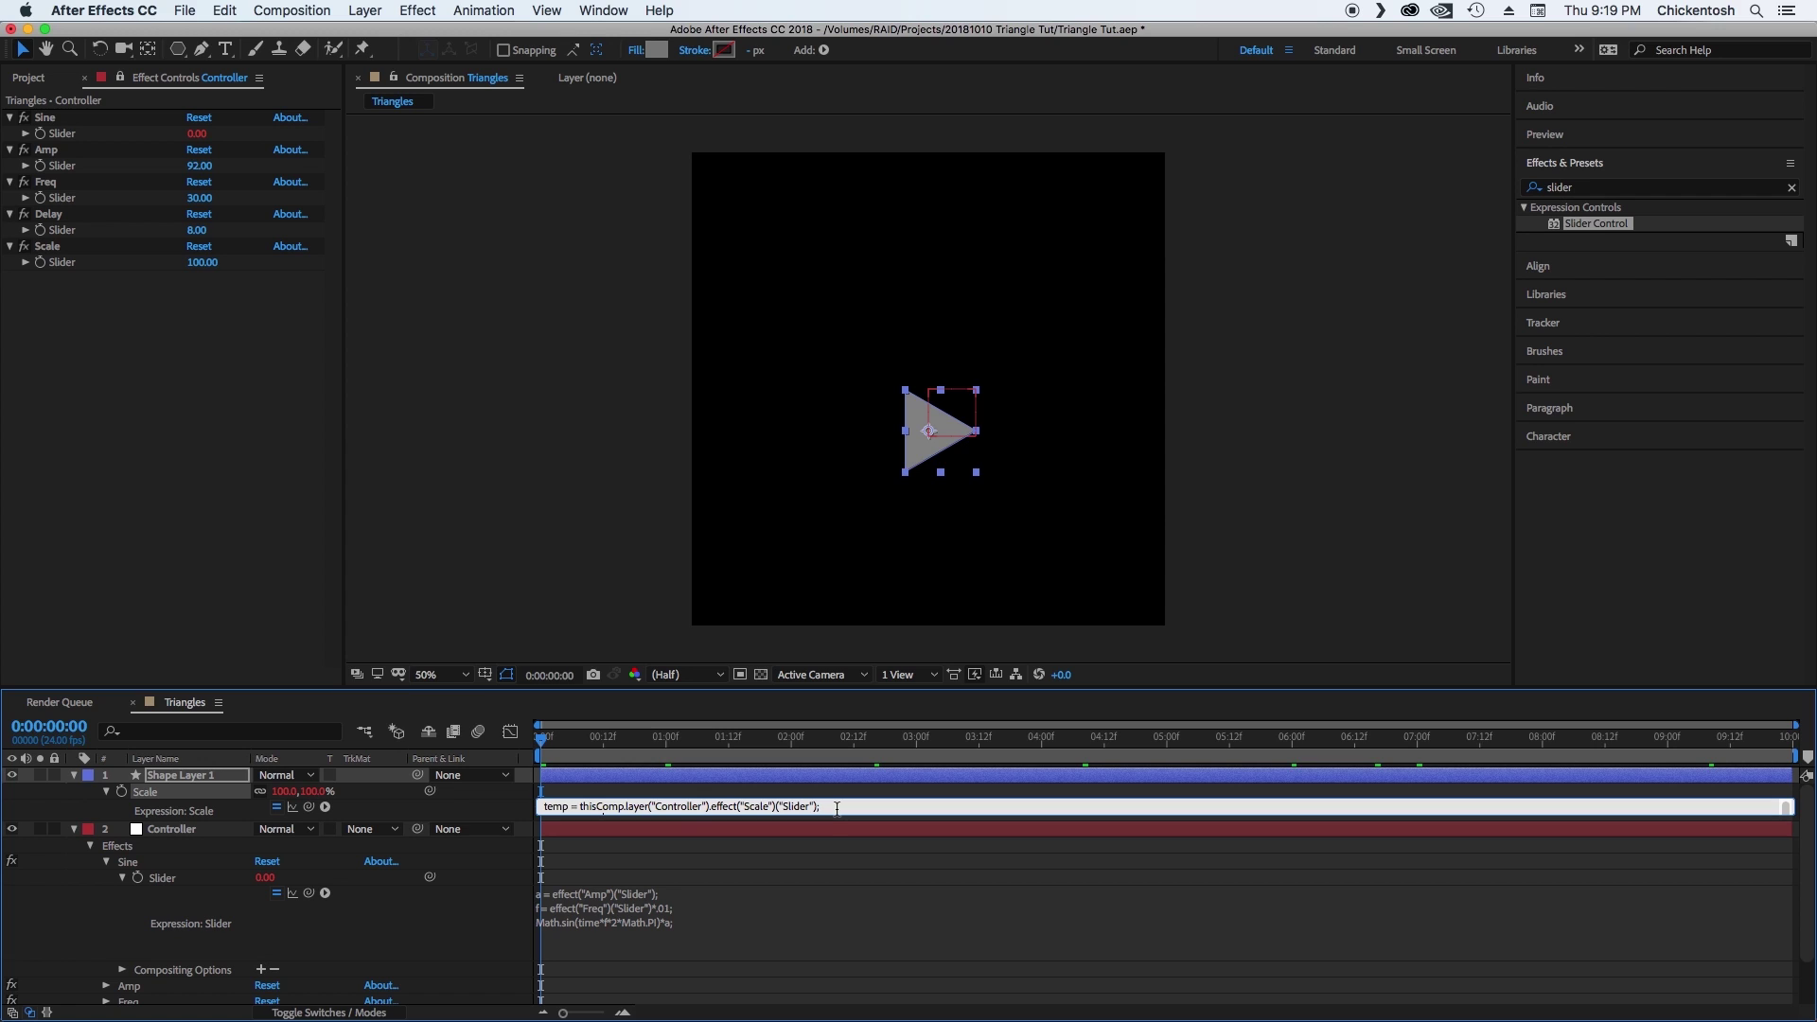
key(KP_Enter)
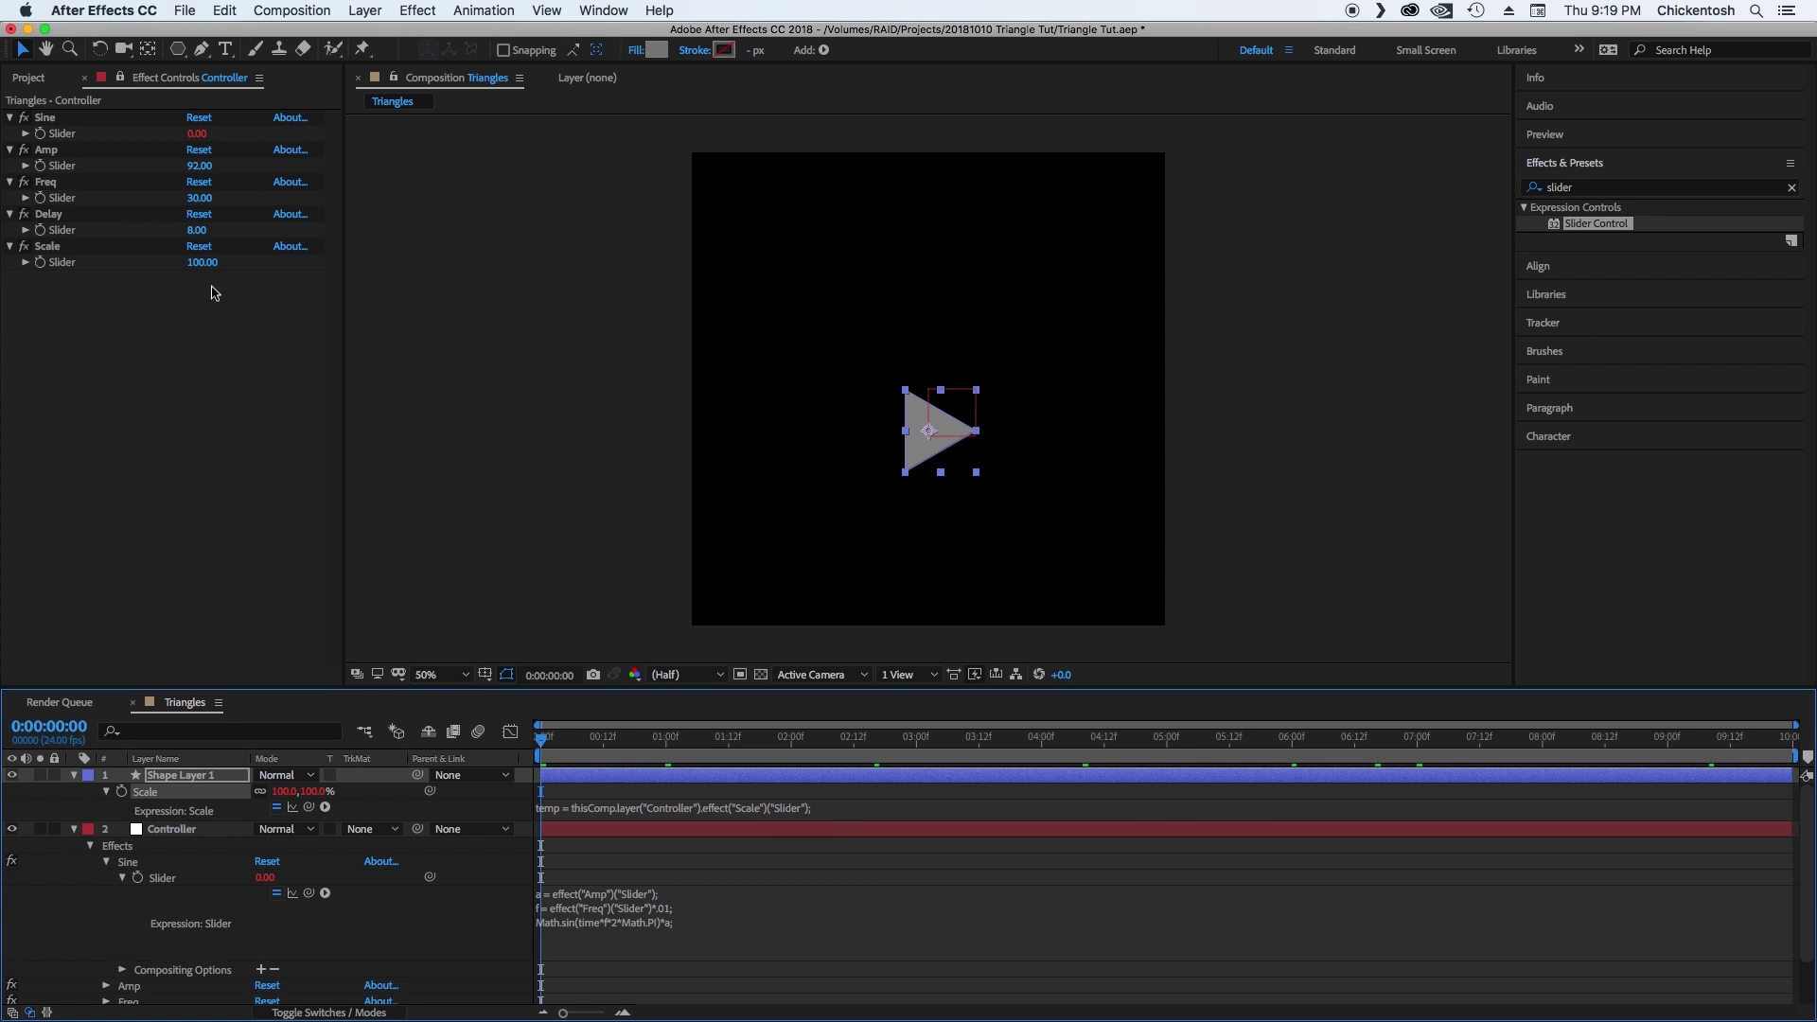
mouse_move(210, 262)
mouse_down()
mouse_move(175, 262)
mouse_move(430, 283)
mouse_move(190, 289)
mouse_move(229, 291)
mouse_up()
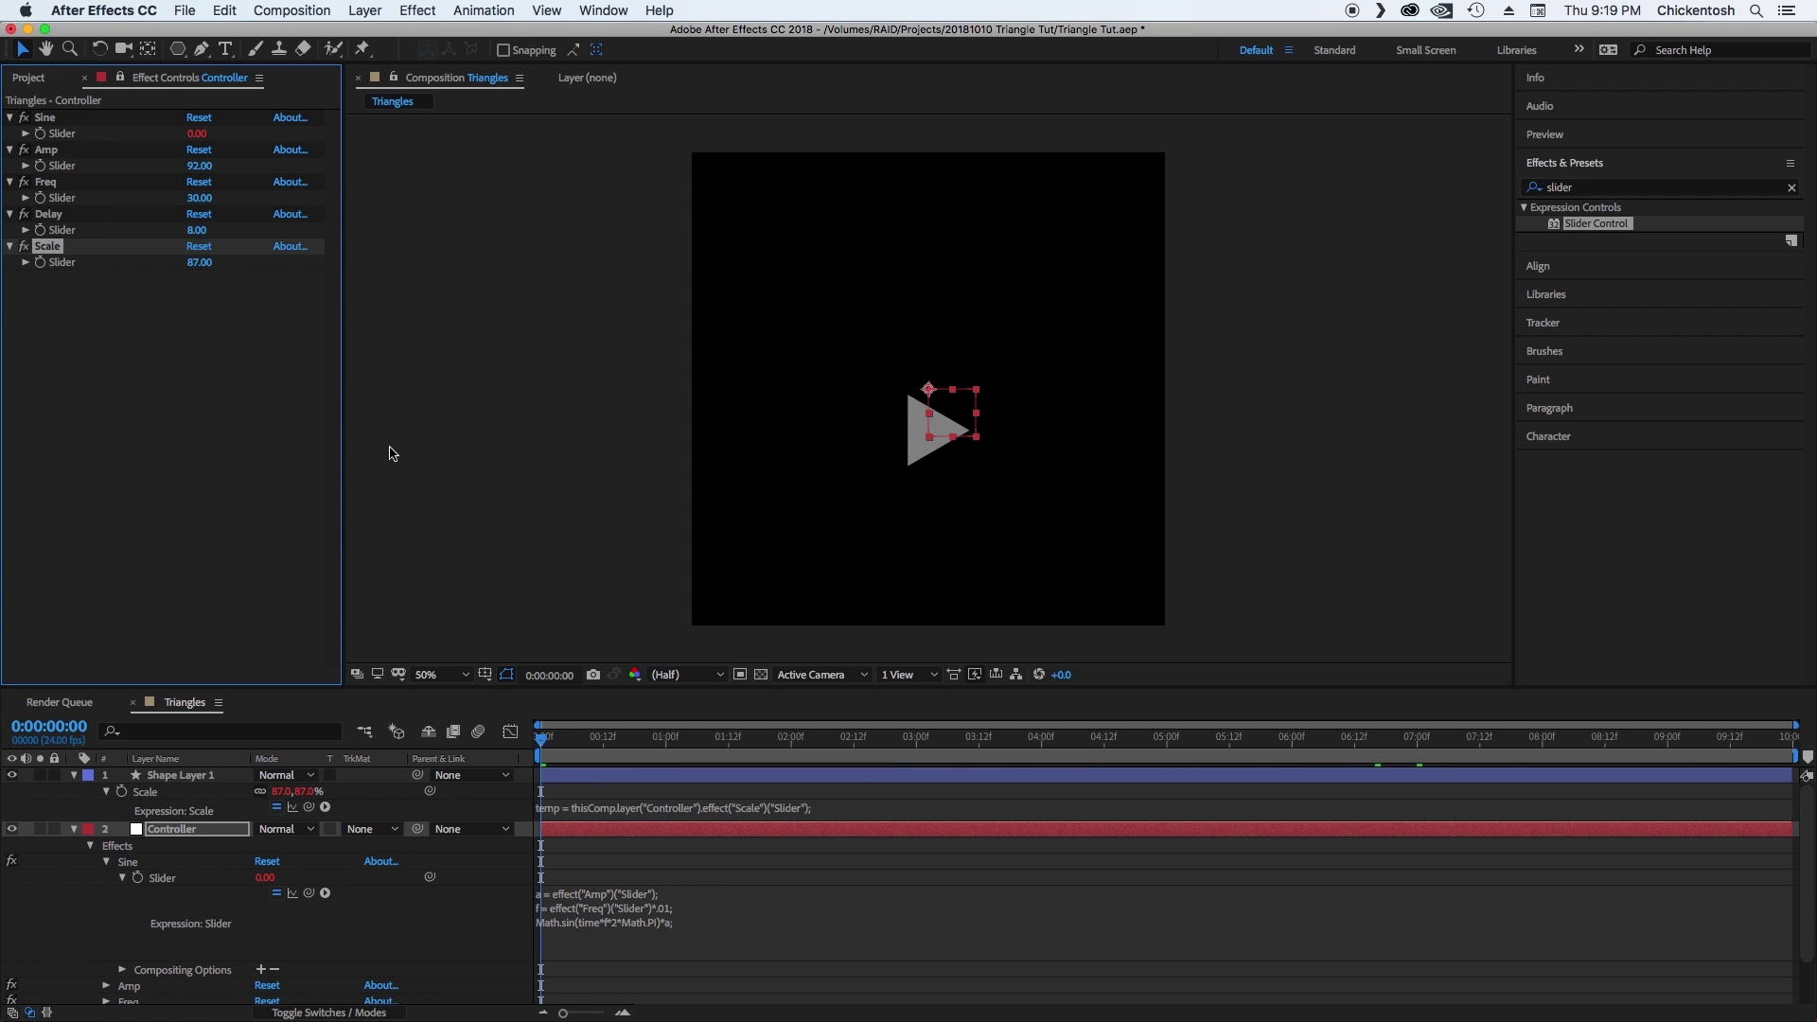
key(super+z)
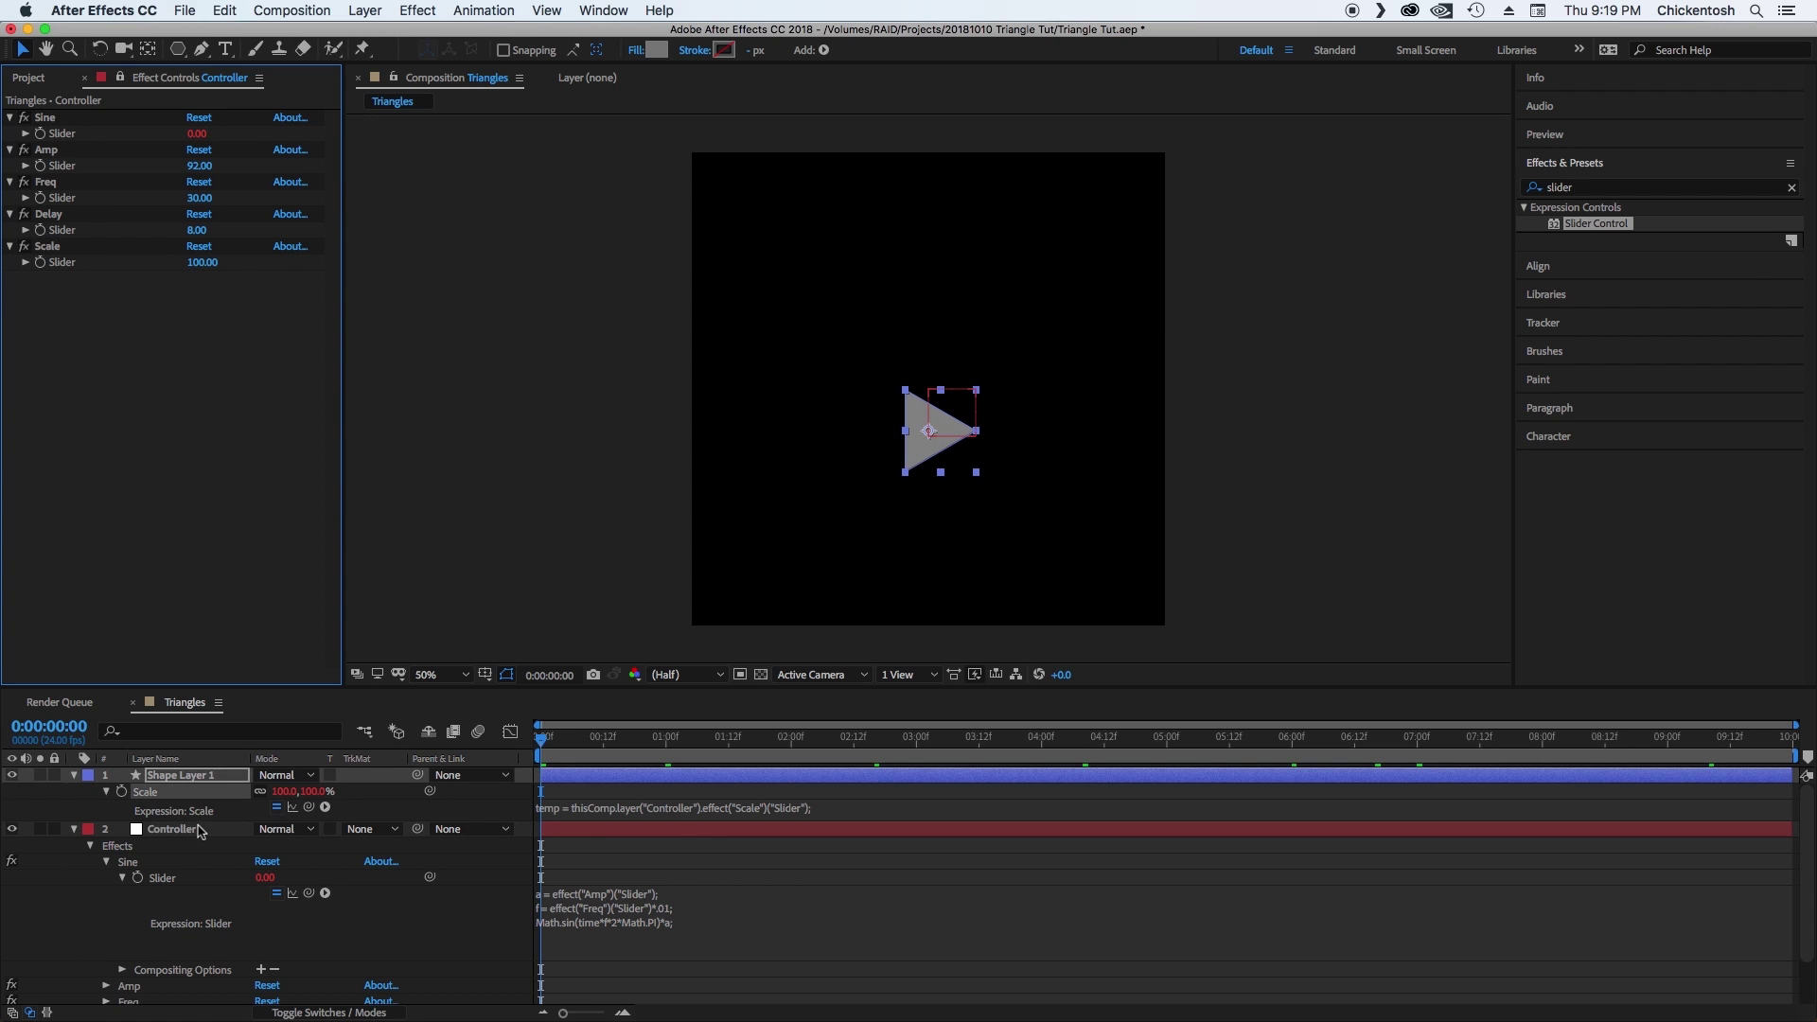
Unlock the Effect Controls panel with Shape Layer 1 selected so that it displays that layer's effects.
click(208, 776)
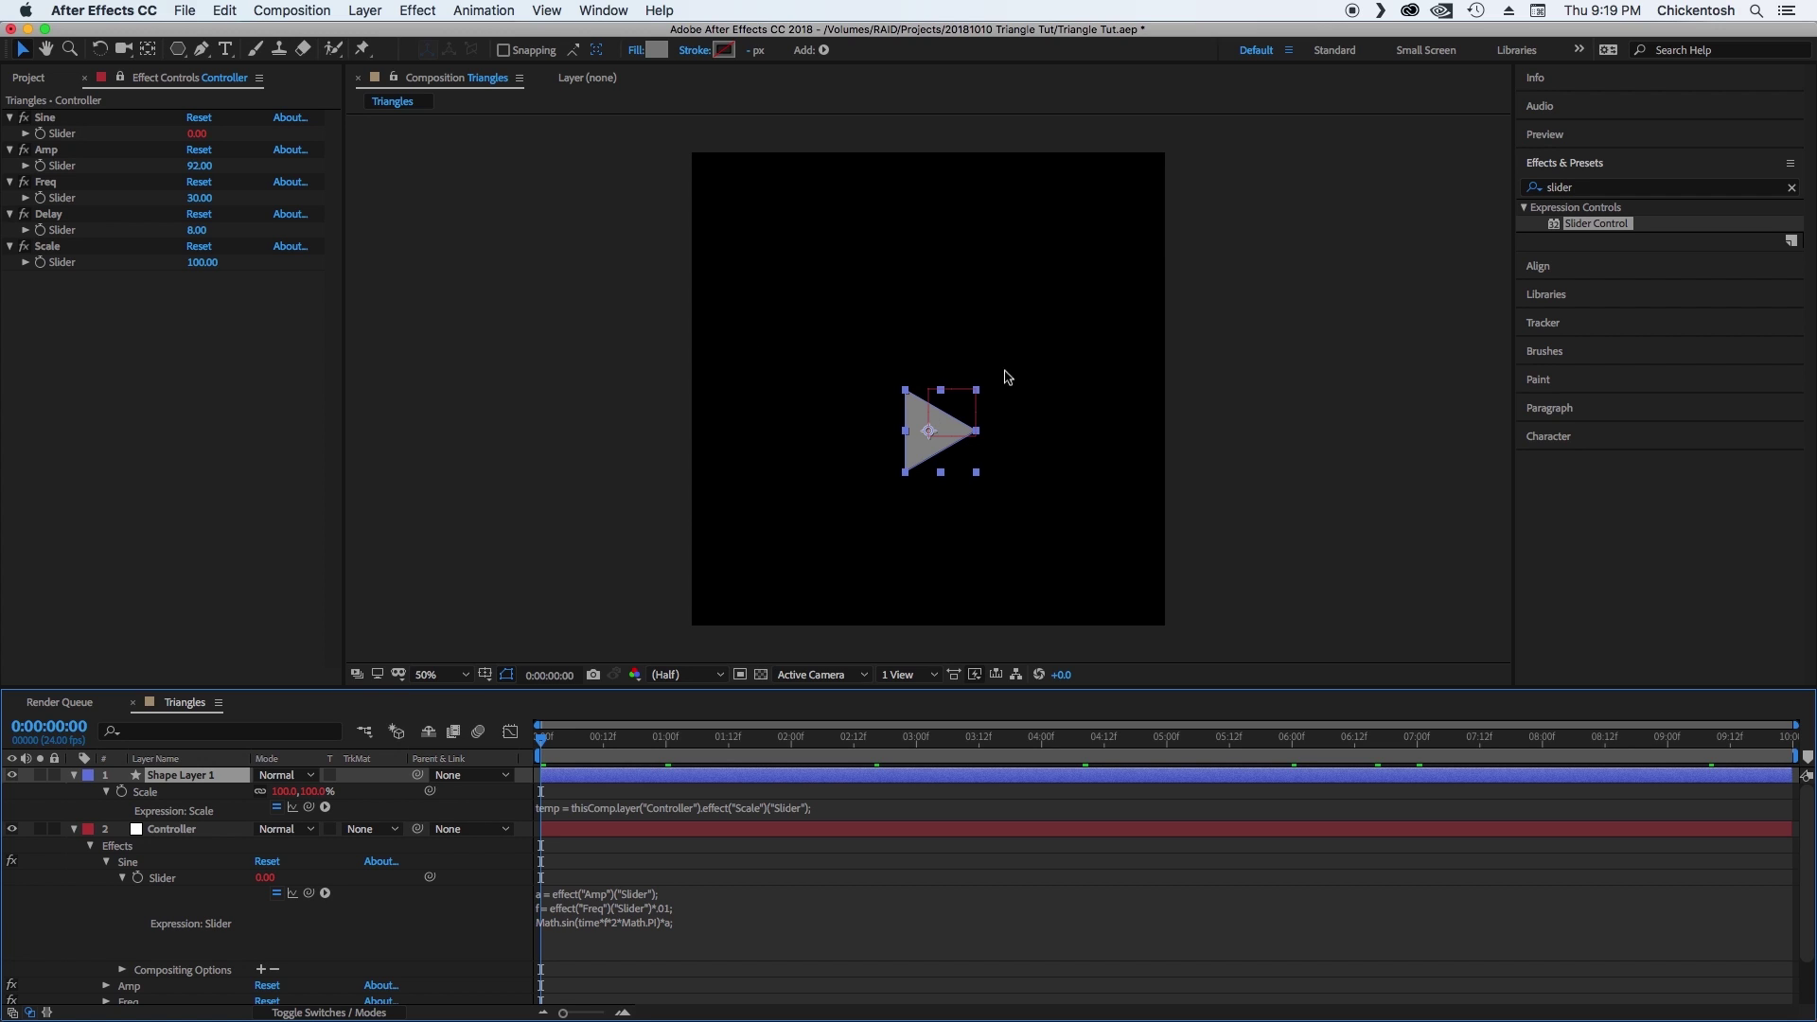
click(121, 78)
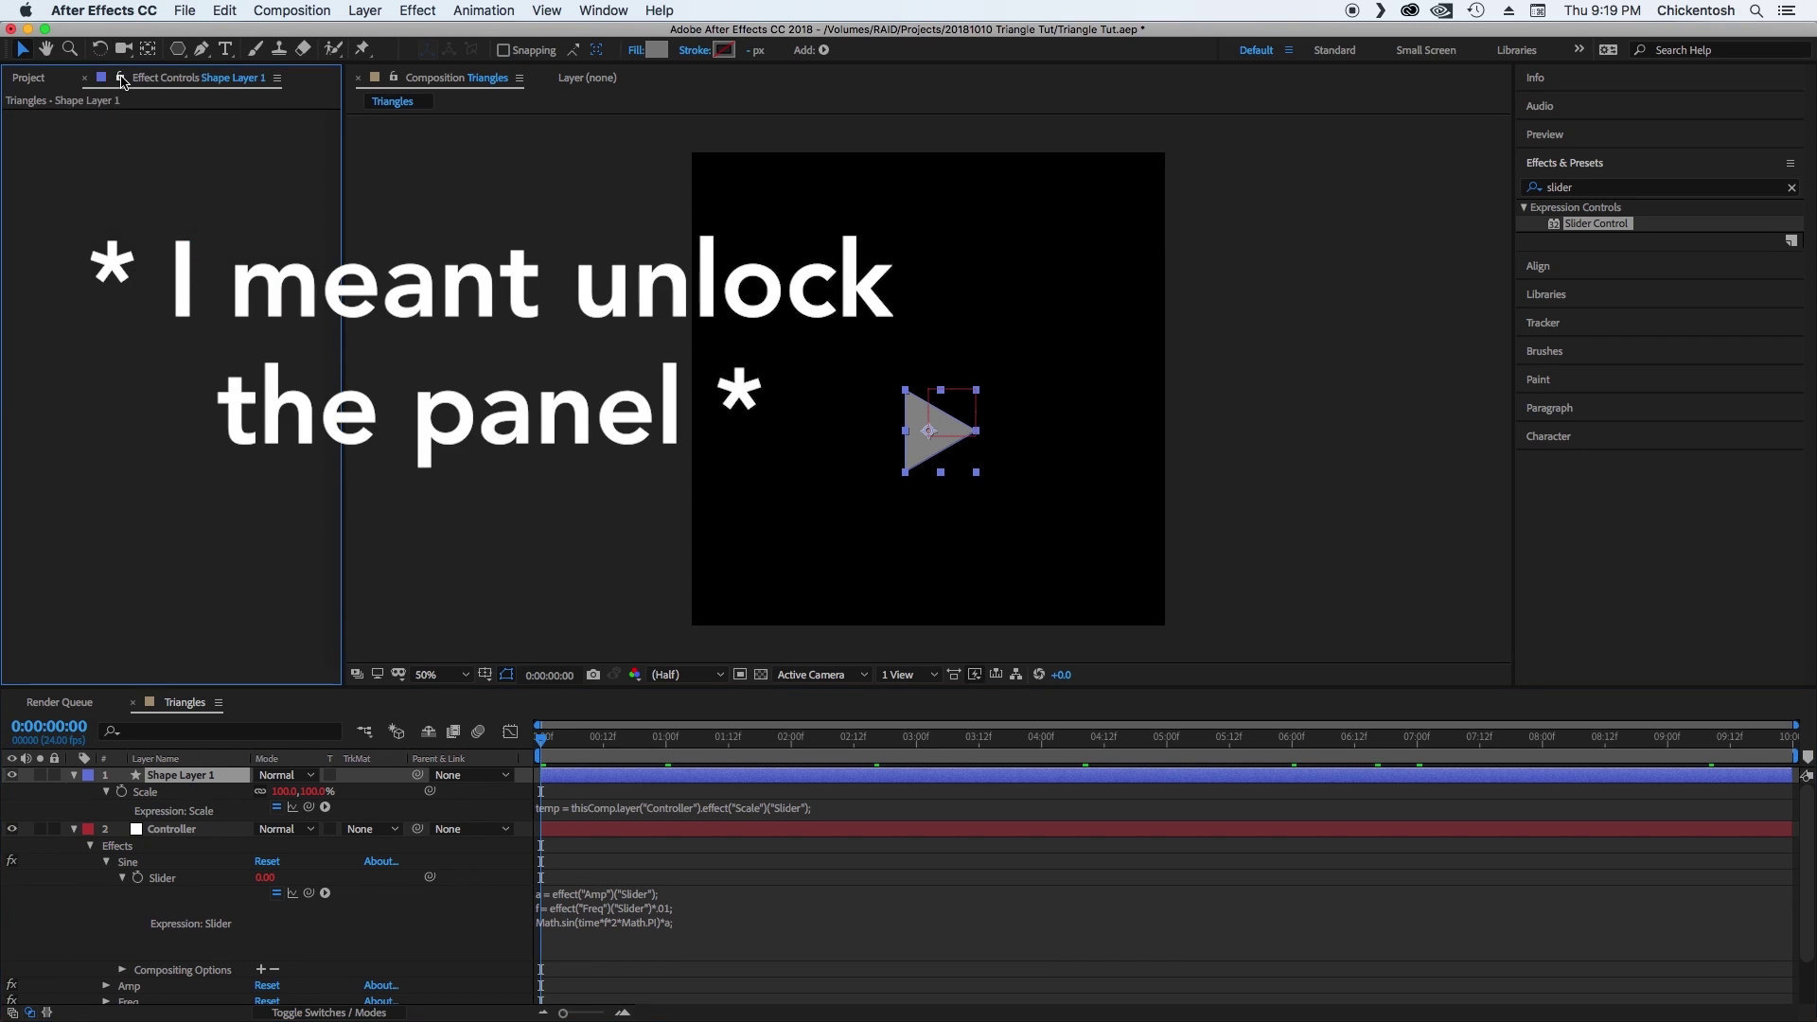
click(193, 778)
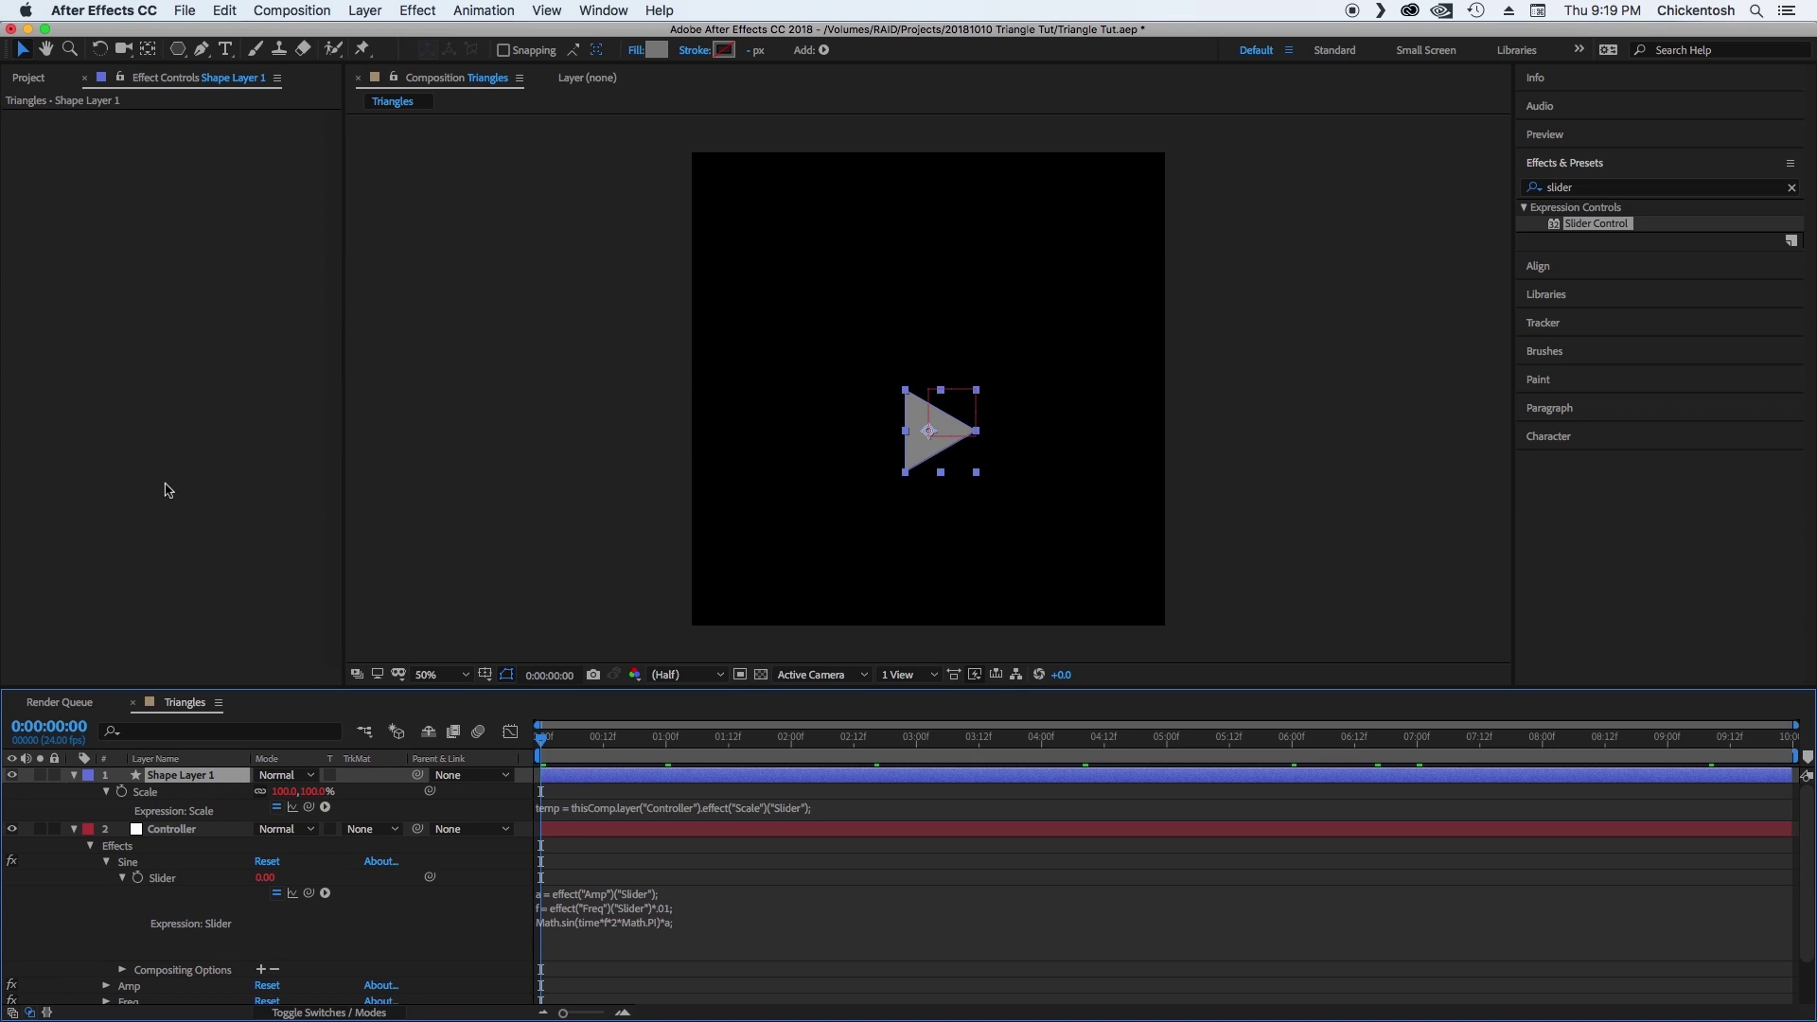
Apply the Hue/Saturation effect to Shape Layer 1 with Colorize enabled and Colorize Saturation at 100.
click(1579, 193)
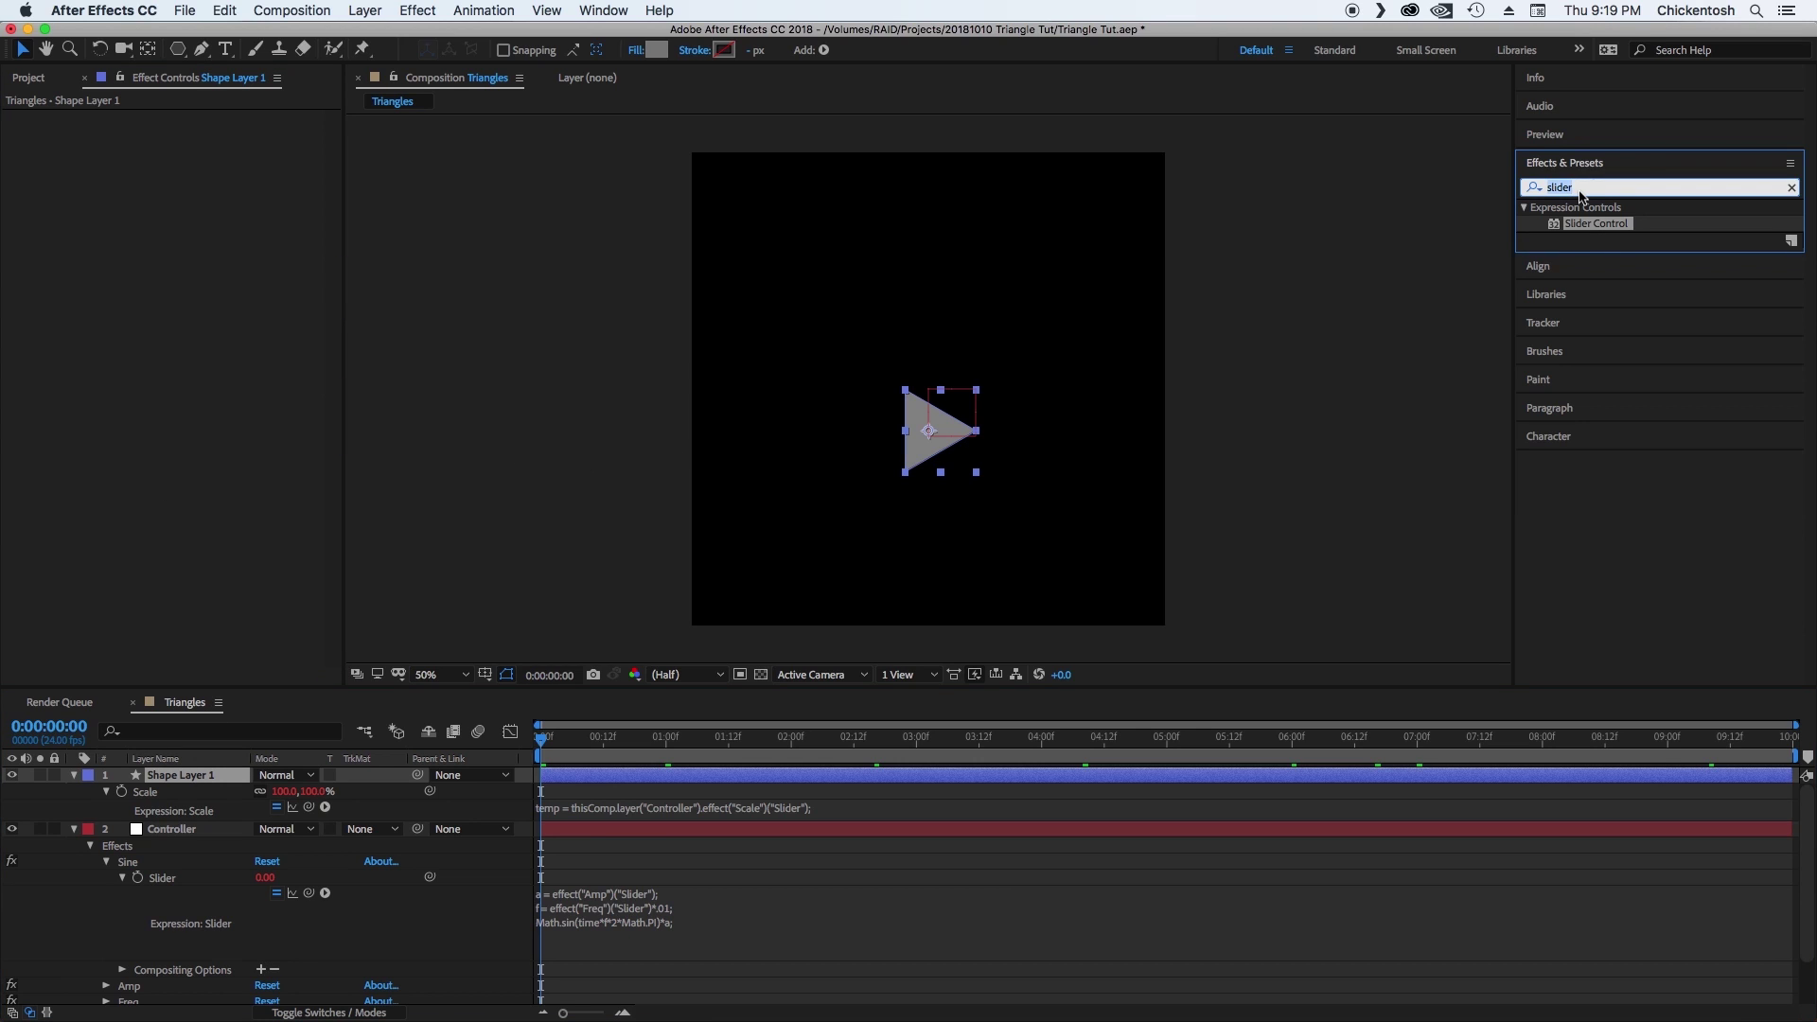
text(hue)
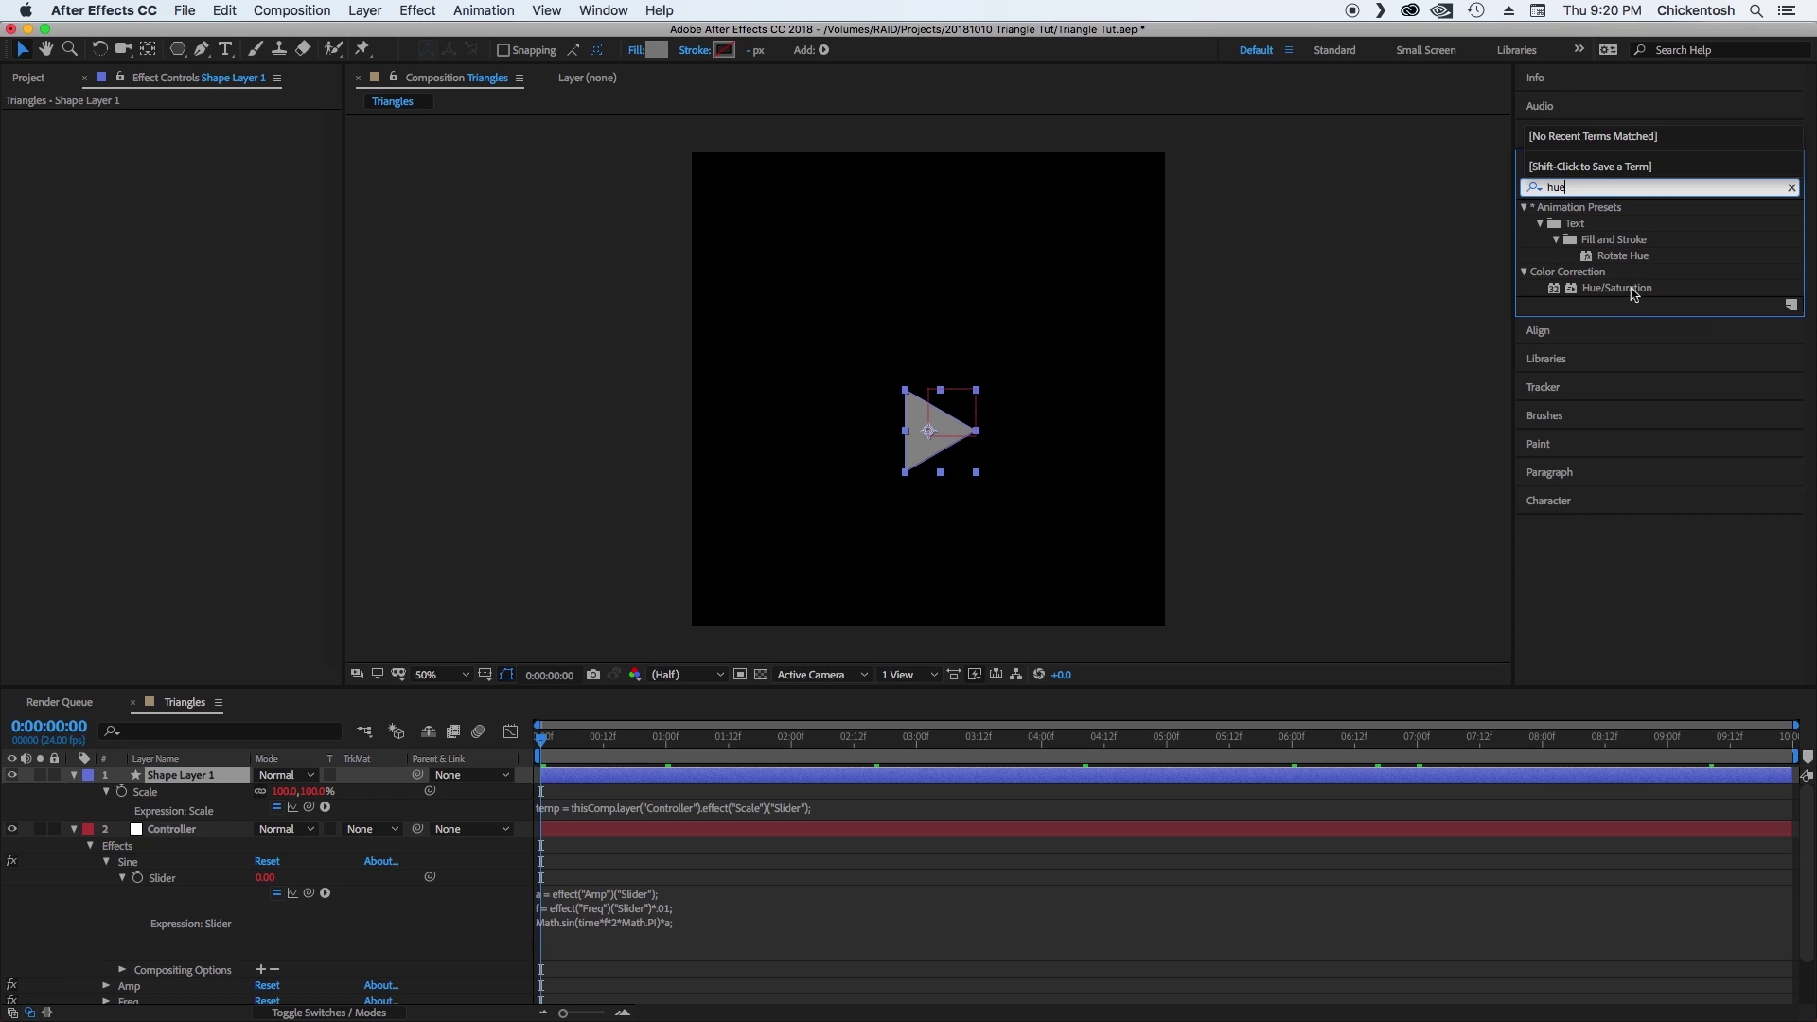
drag(1618, 288, 186, 420)
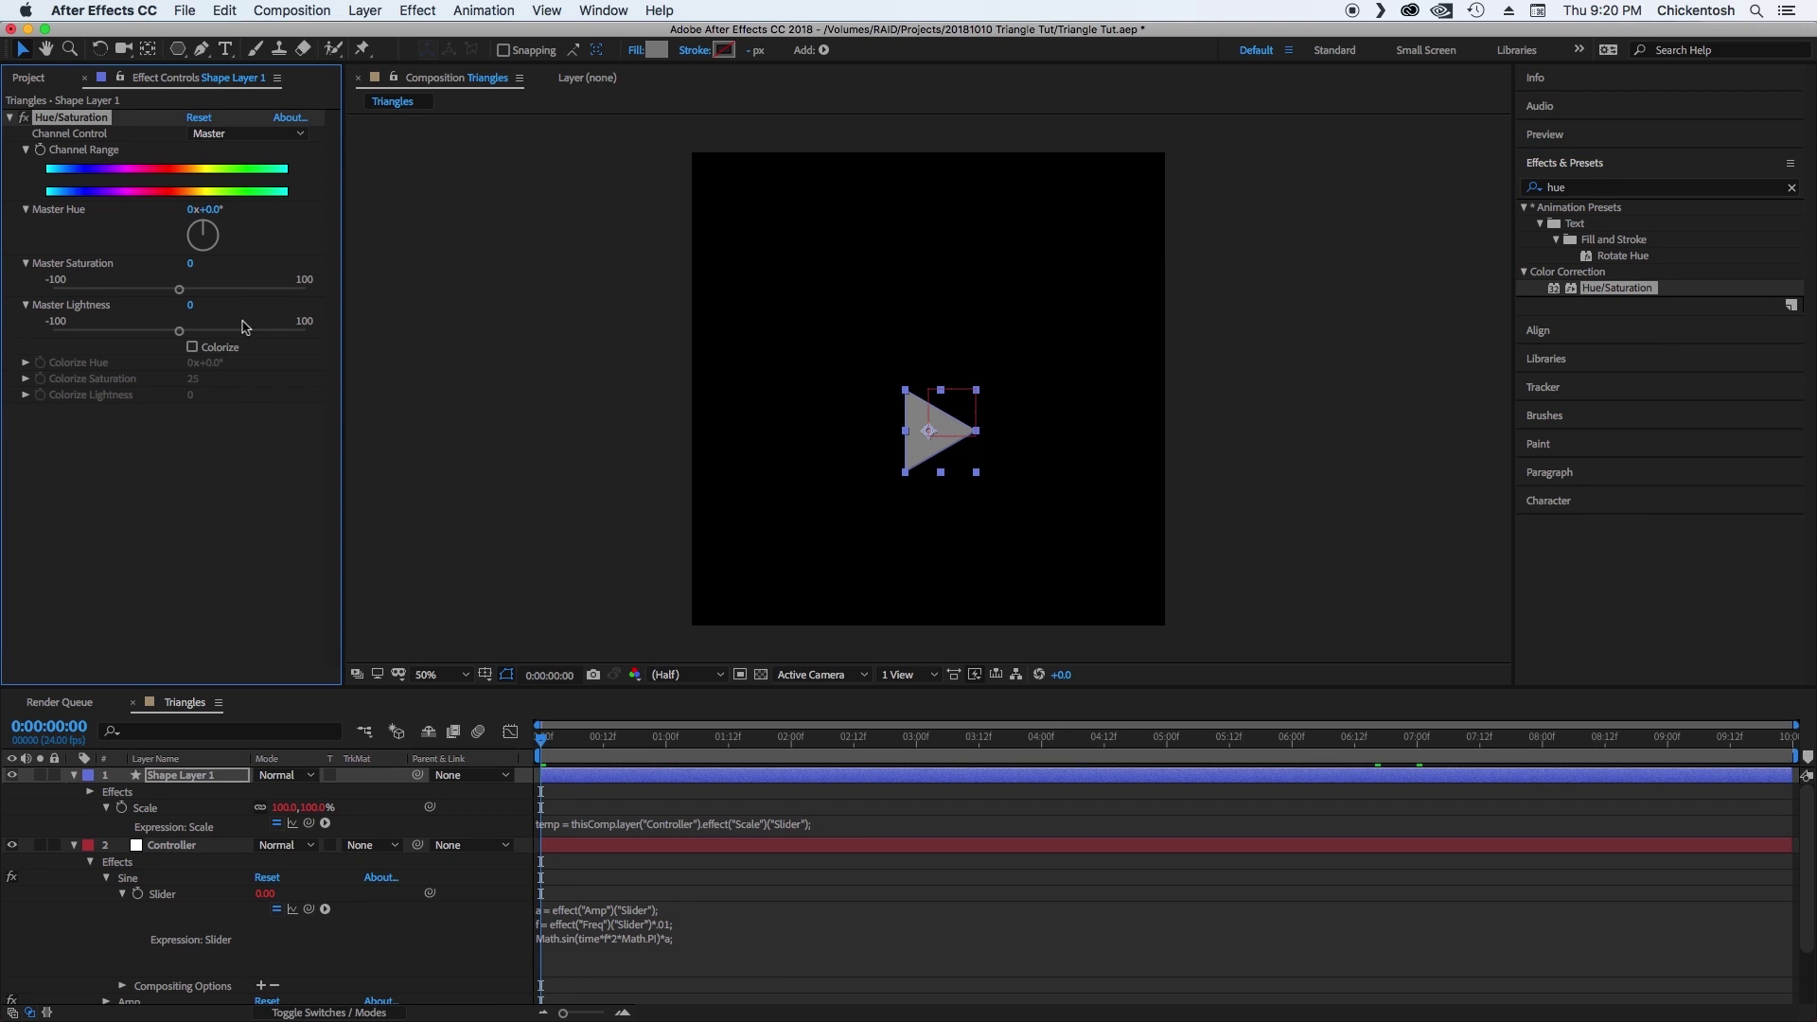
click(193, 348)
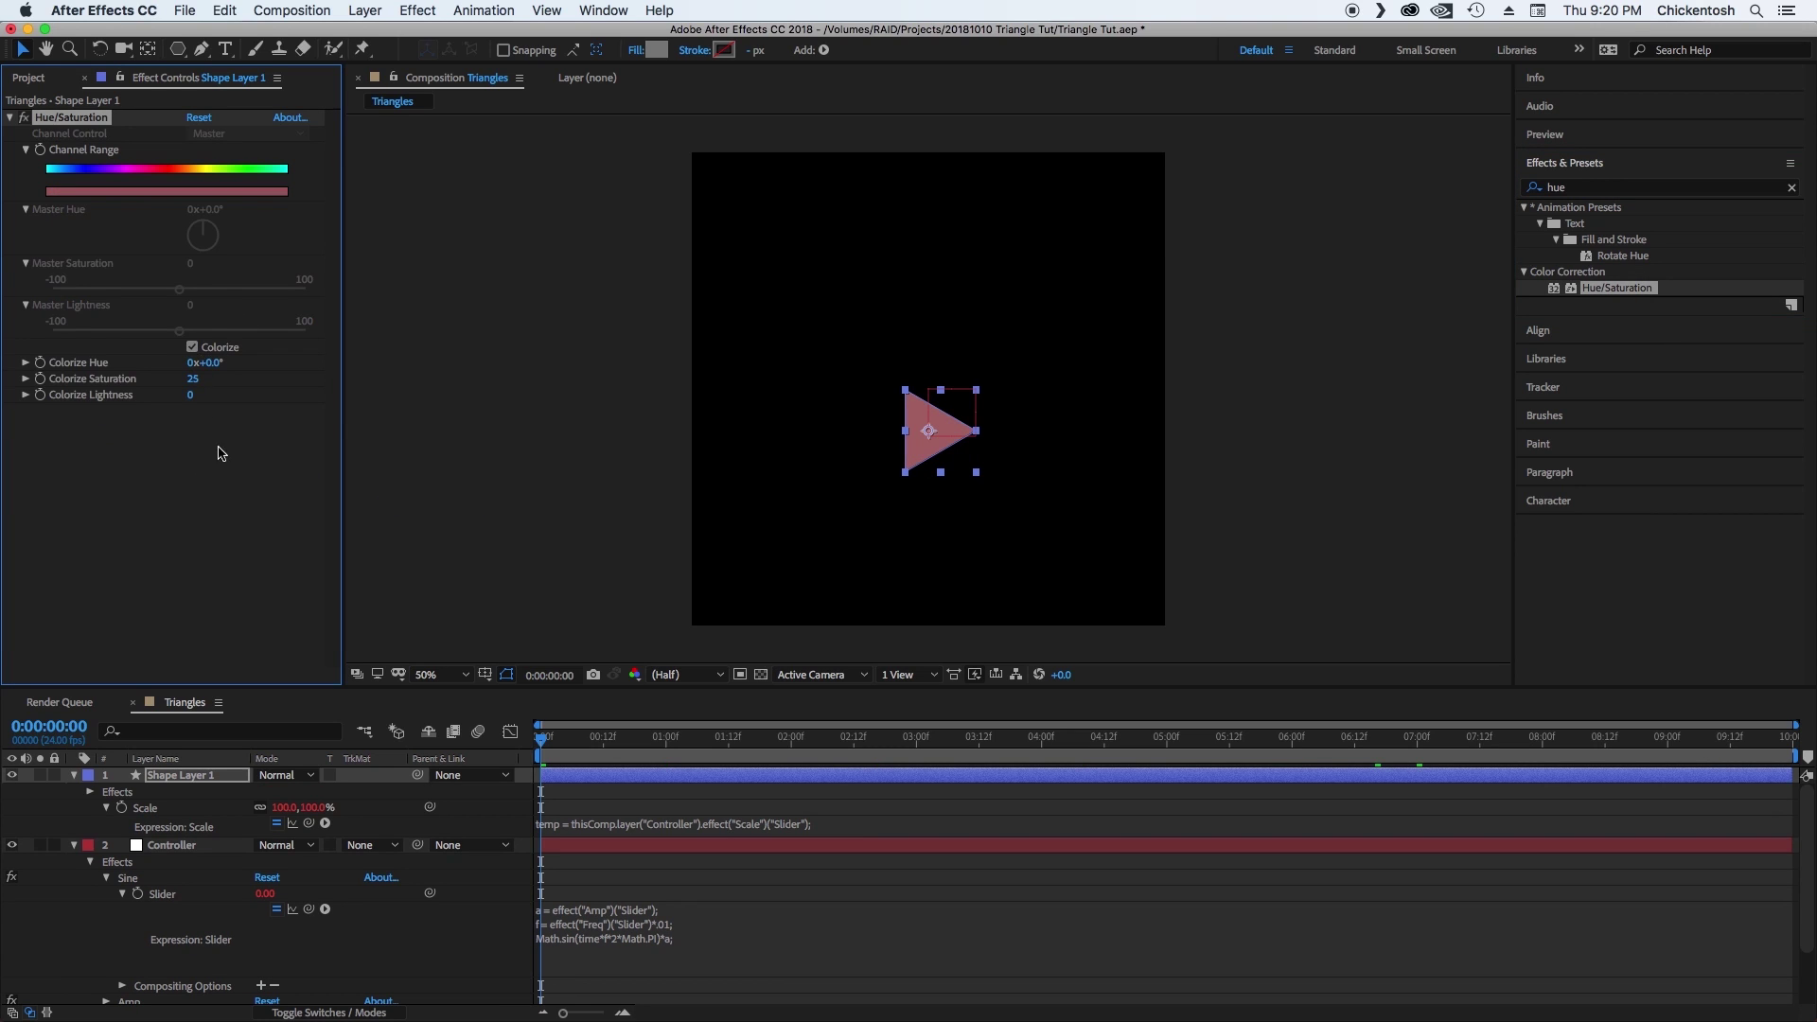
drag(193, 383, 445, 381)
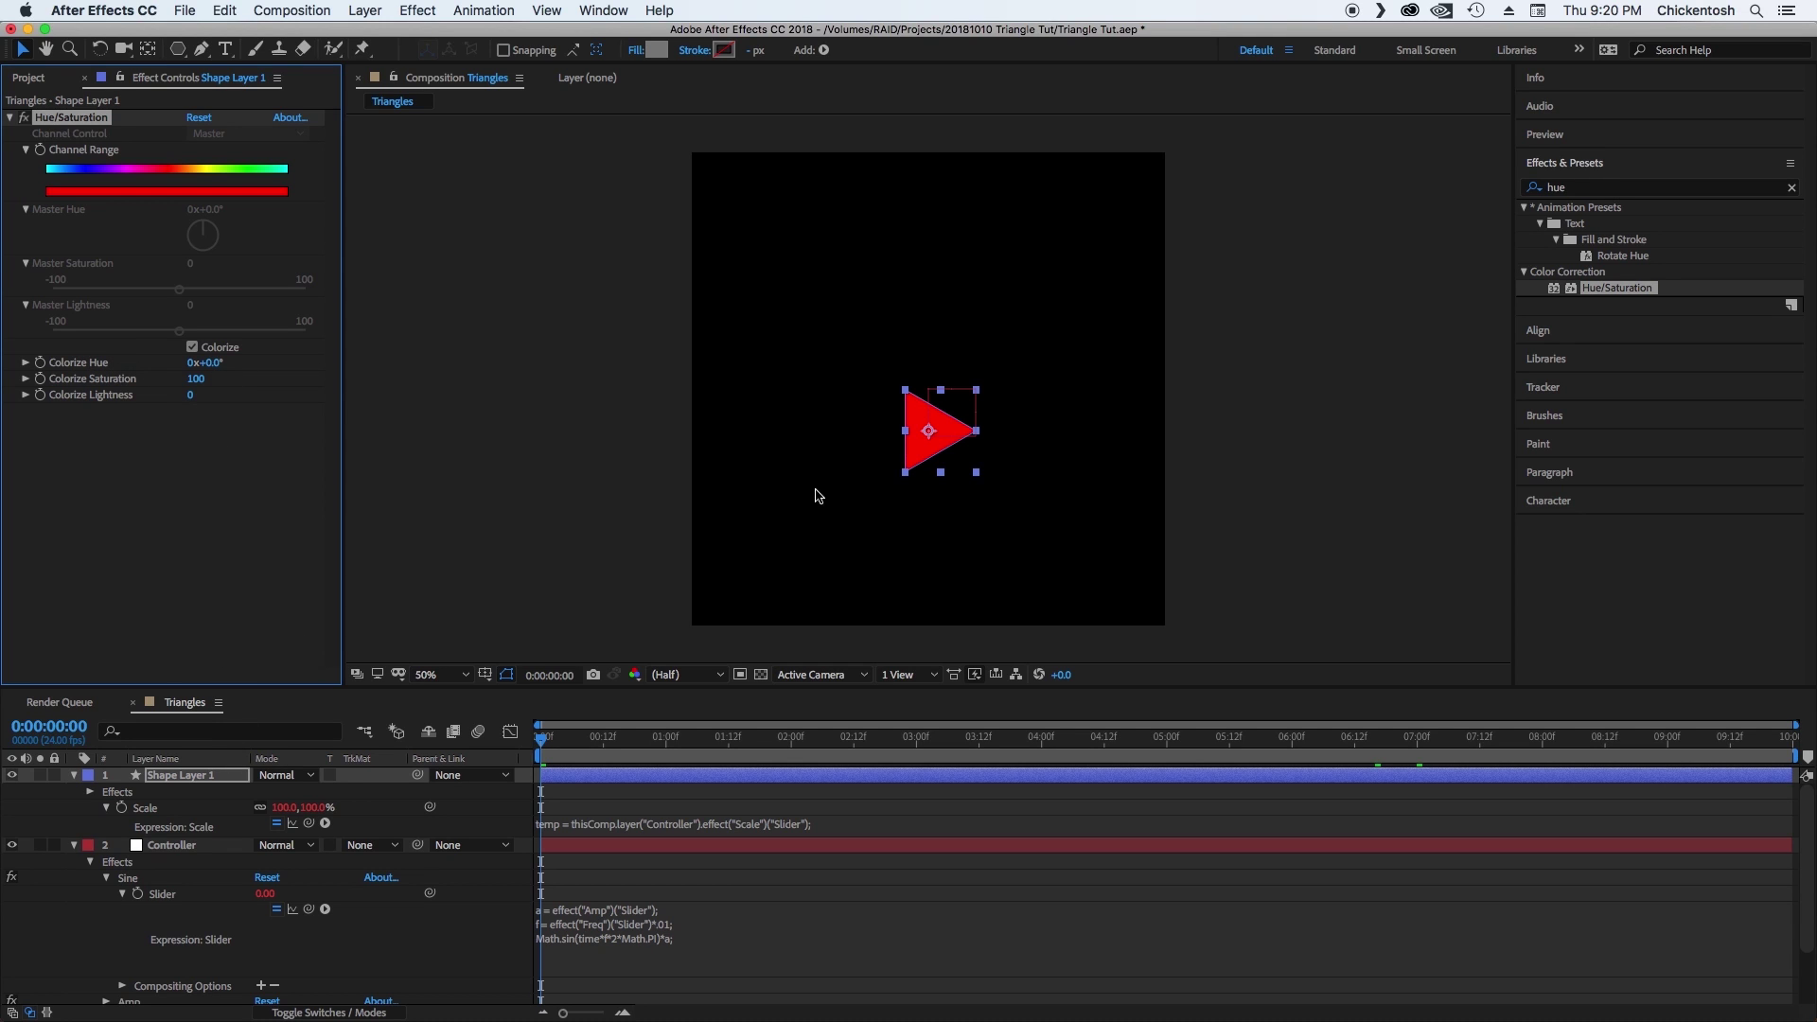
Add the expression index*150 to the Colorize Hue property of Shape Layer 1's Hue/Saturation effect, and collapse the effect's properties.
alt+click(41, 362)
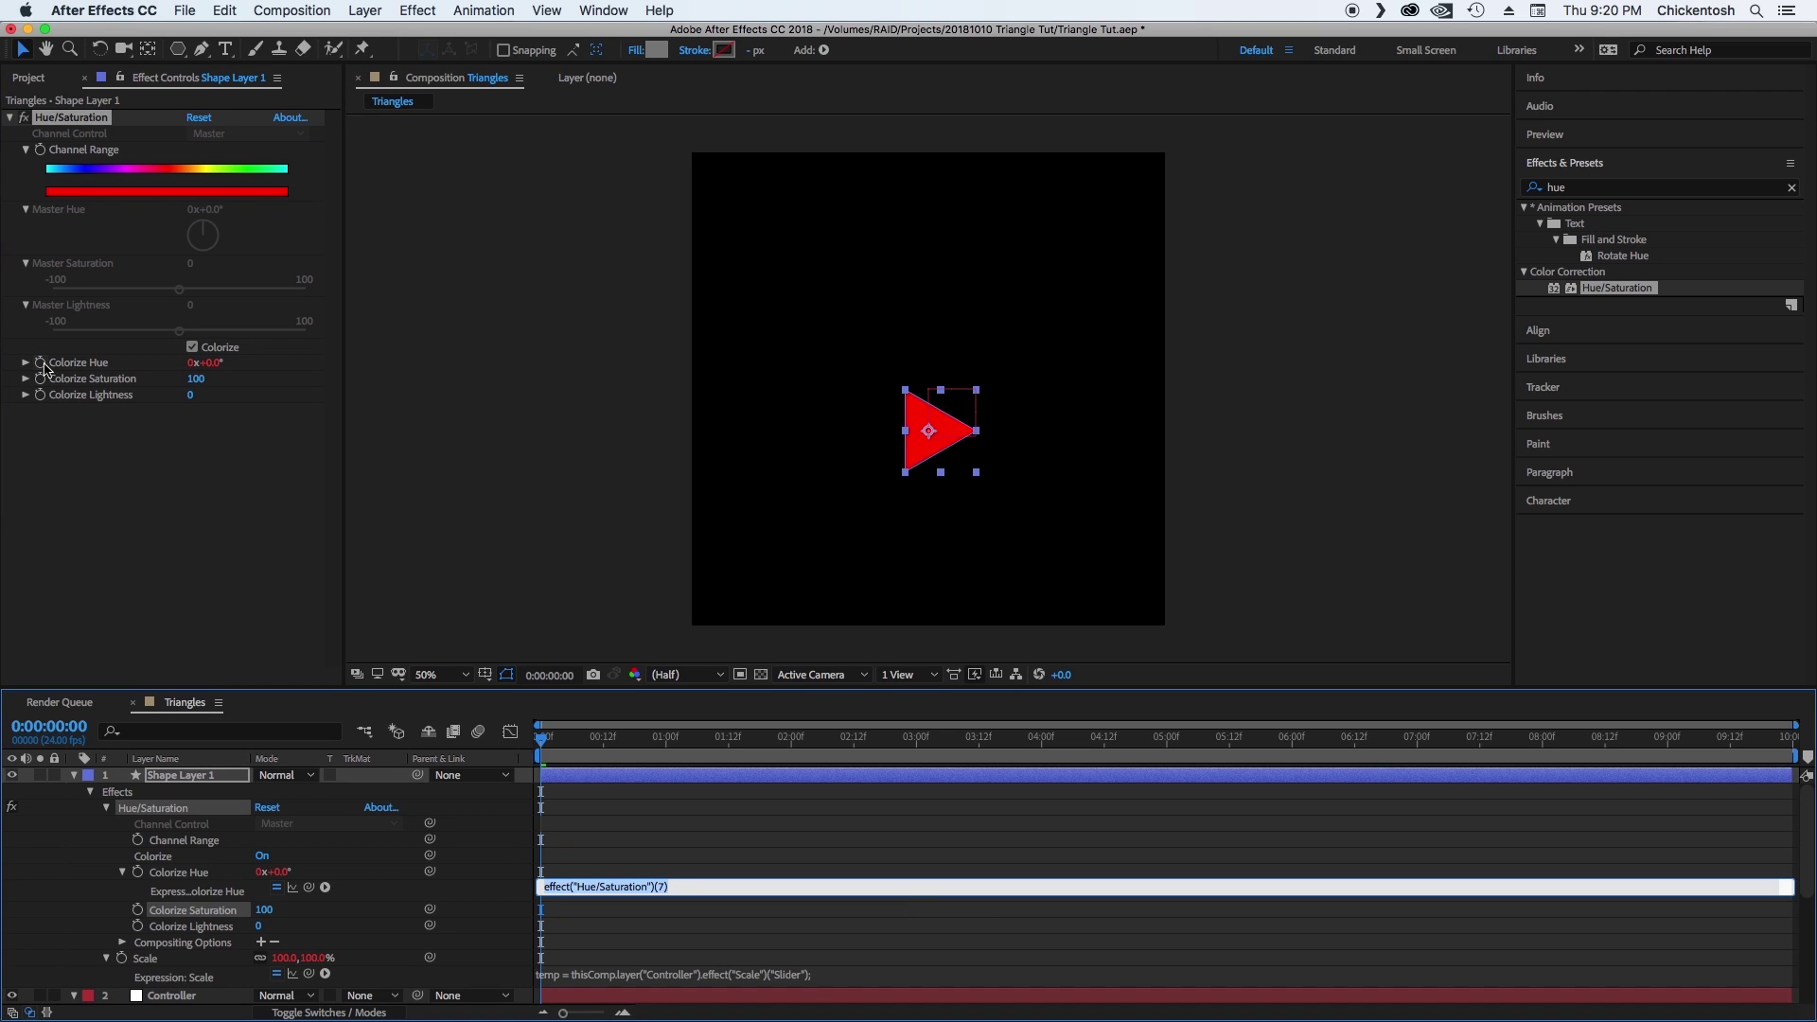
drag(575, 899, 576, 922)
triple_click(576, 911)
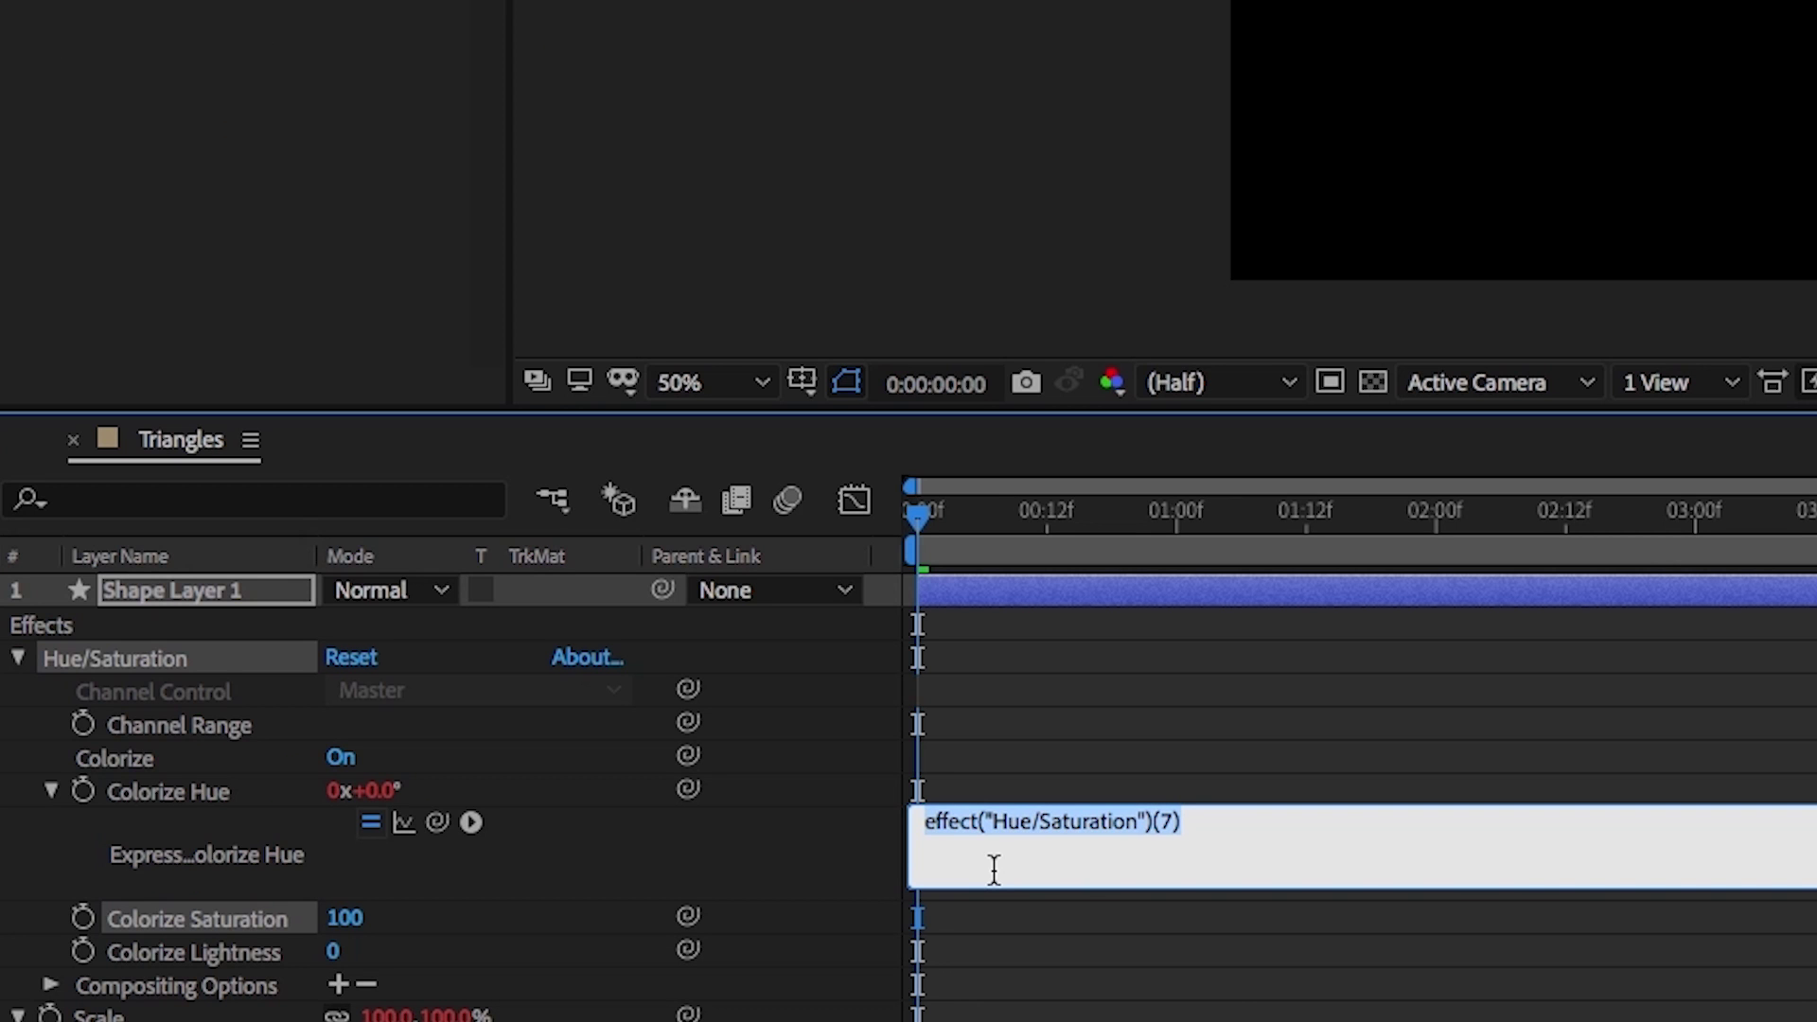
text(index)
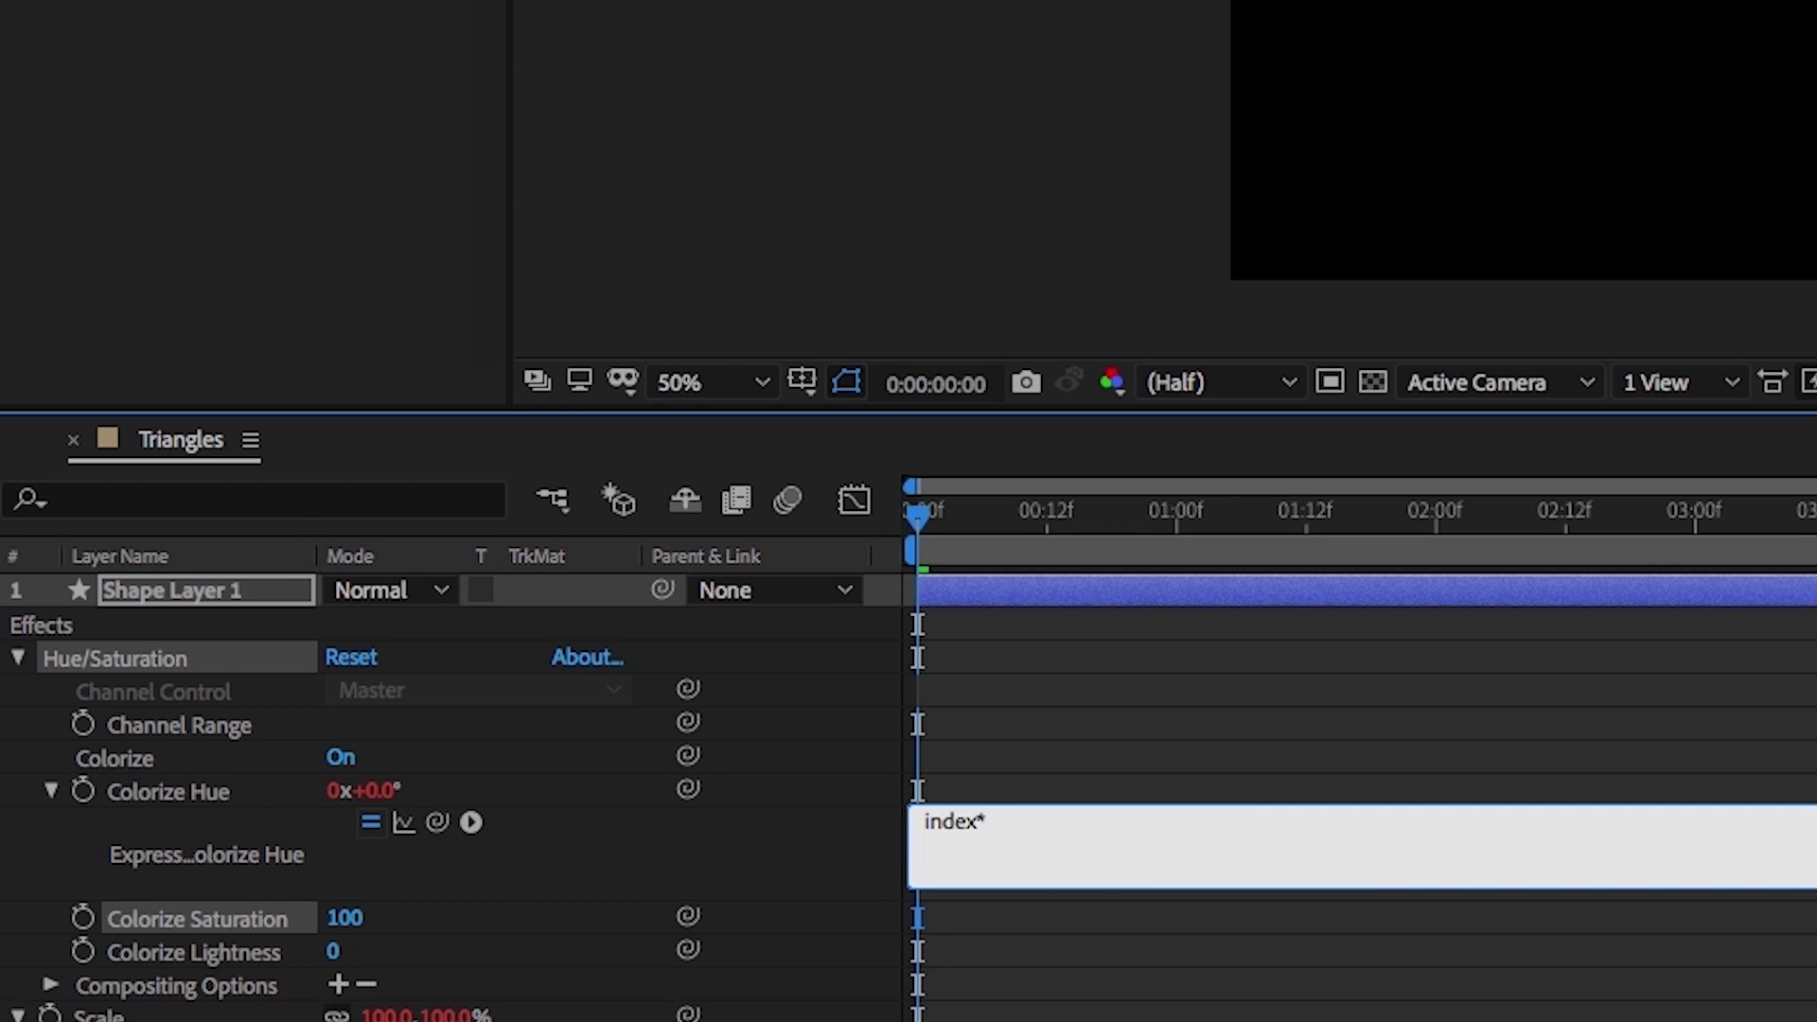
text(*150)
key(KP_Enter)
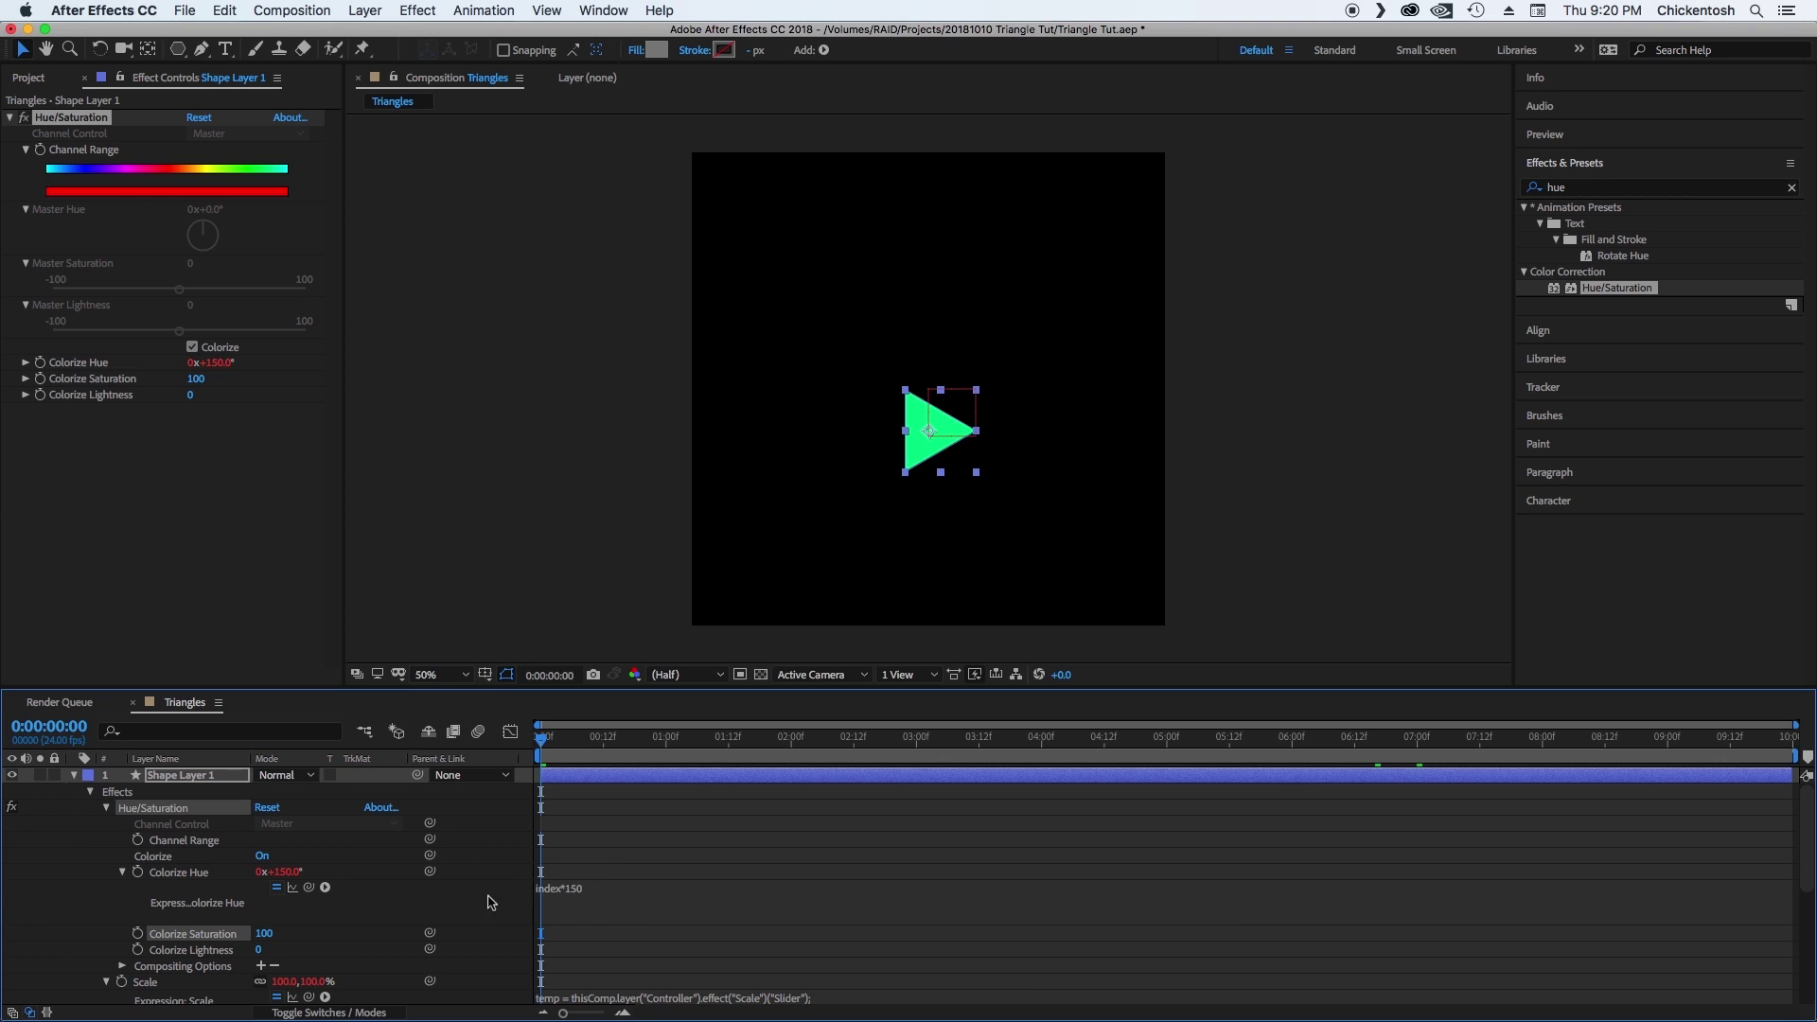
click(106, 807)
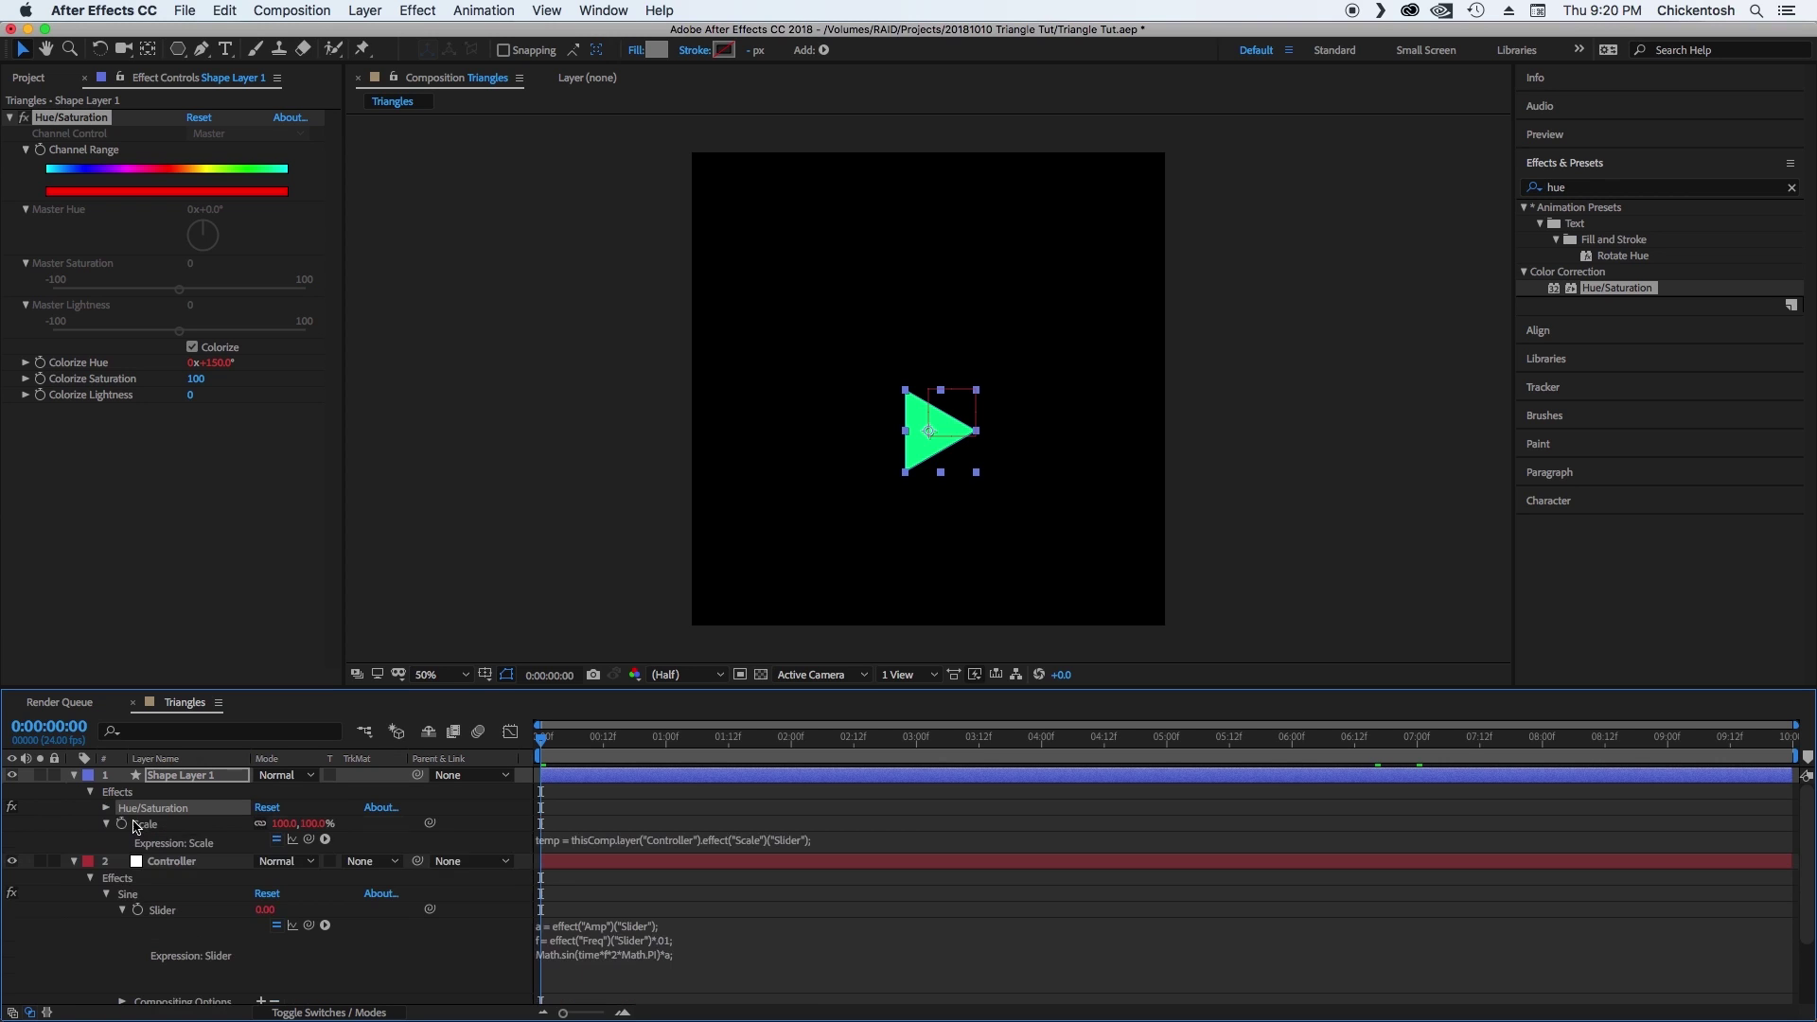
Duplicate Shape Layer 1 repeatedly until there are 26 shape layers.
click(170, 782)
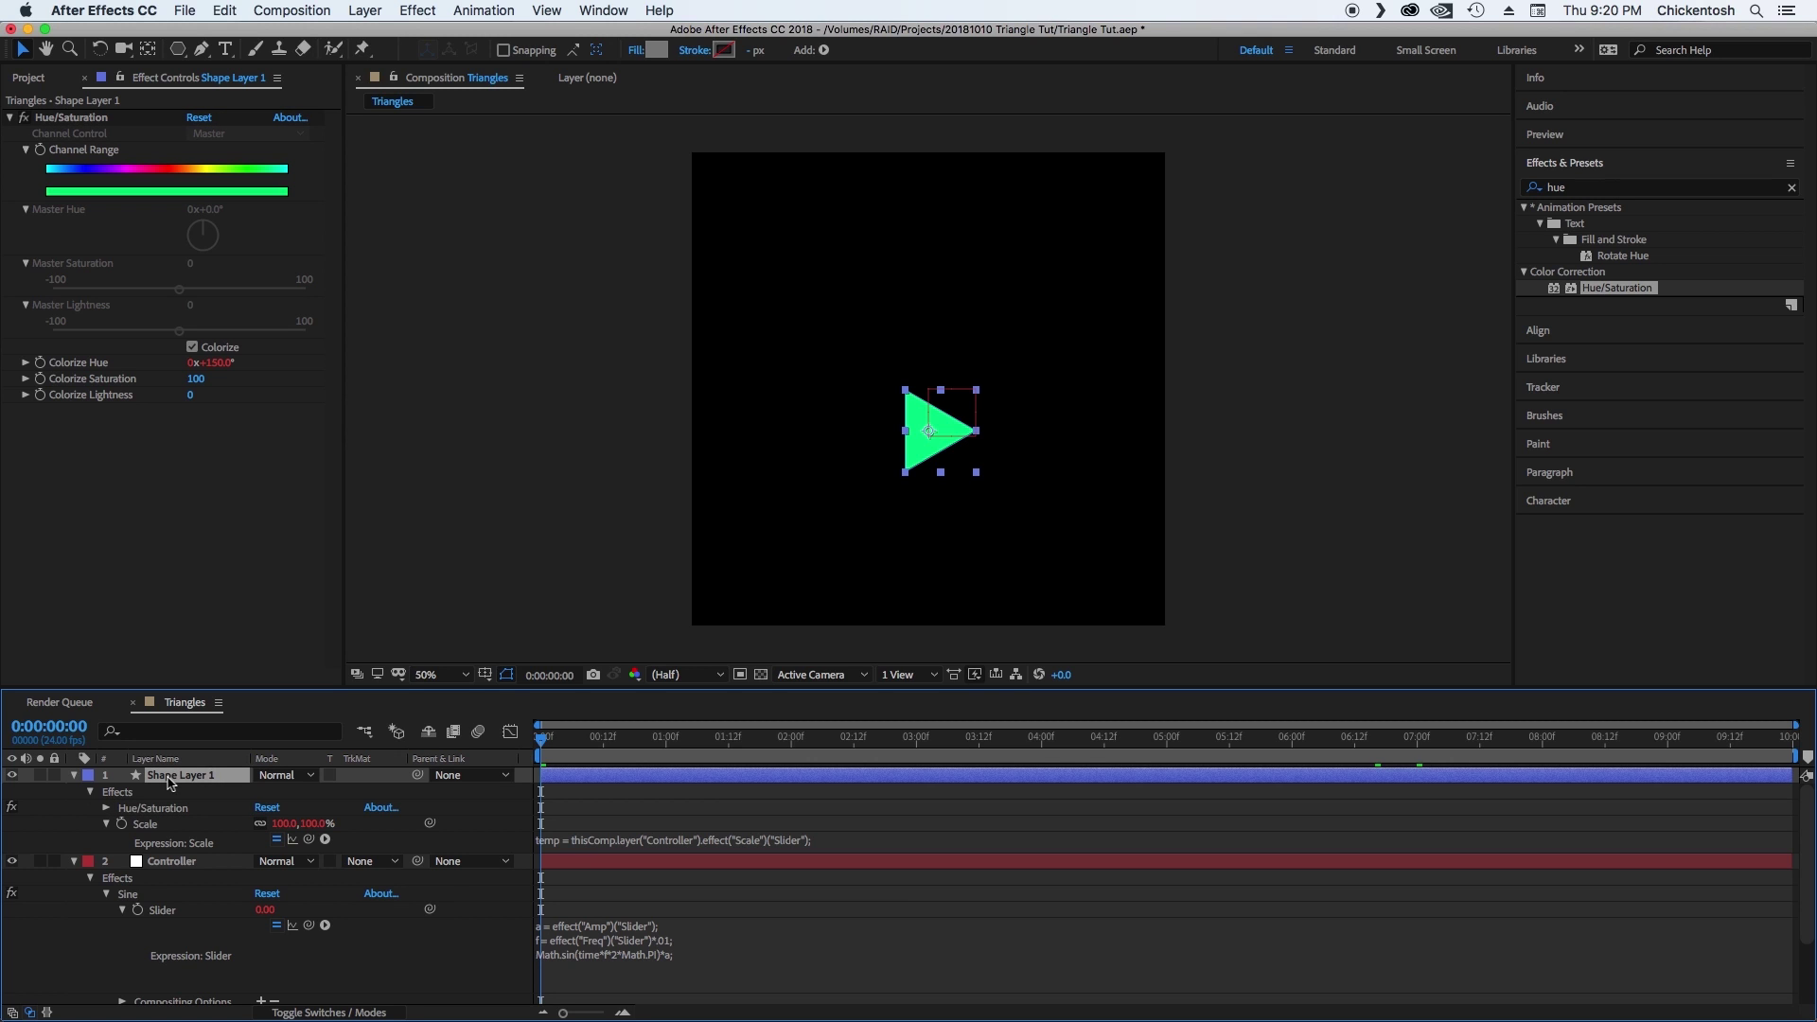
key(super+d)
key(super+d)
key(super+d)
key(super+d)
key(super+d)
key(super+d)
key(super+d)
key(super+d)
key(super+d)
key(super+d)
key(super+d)
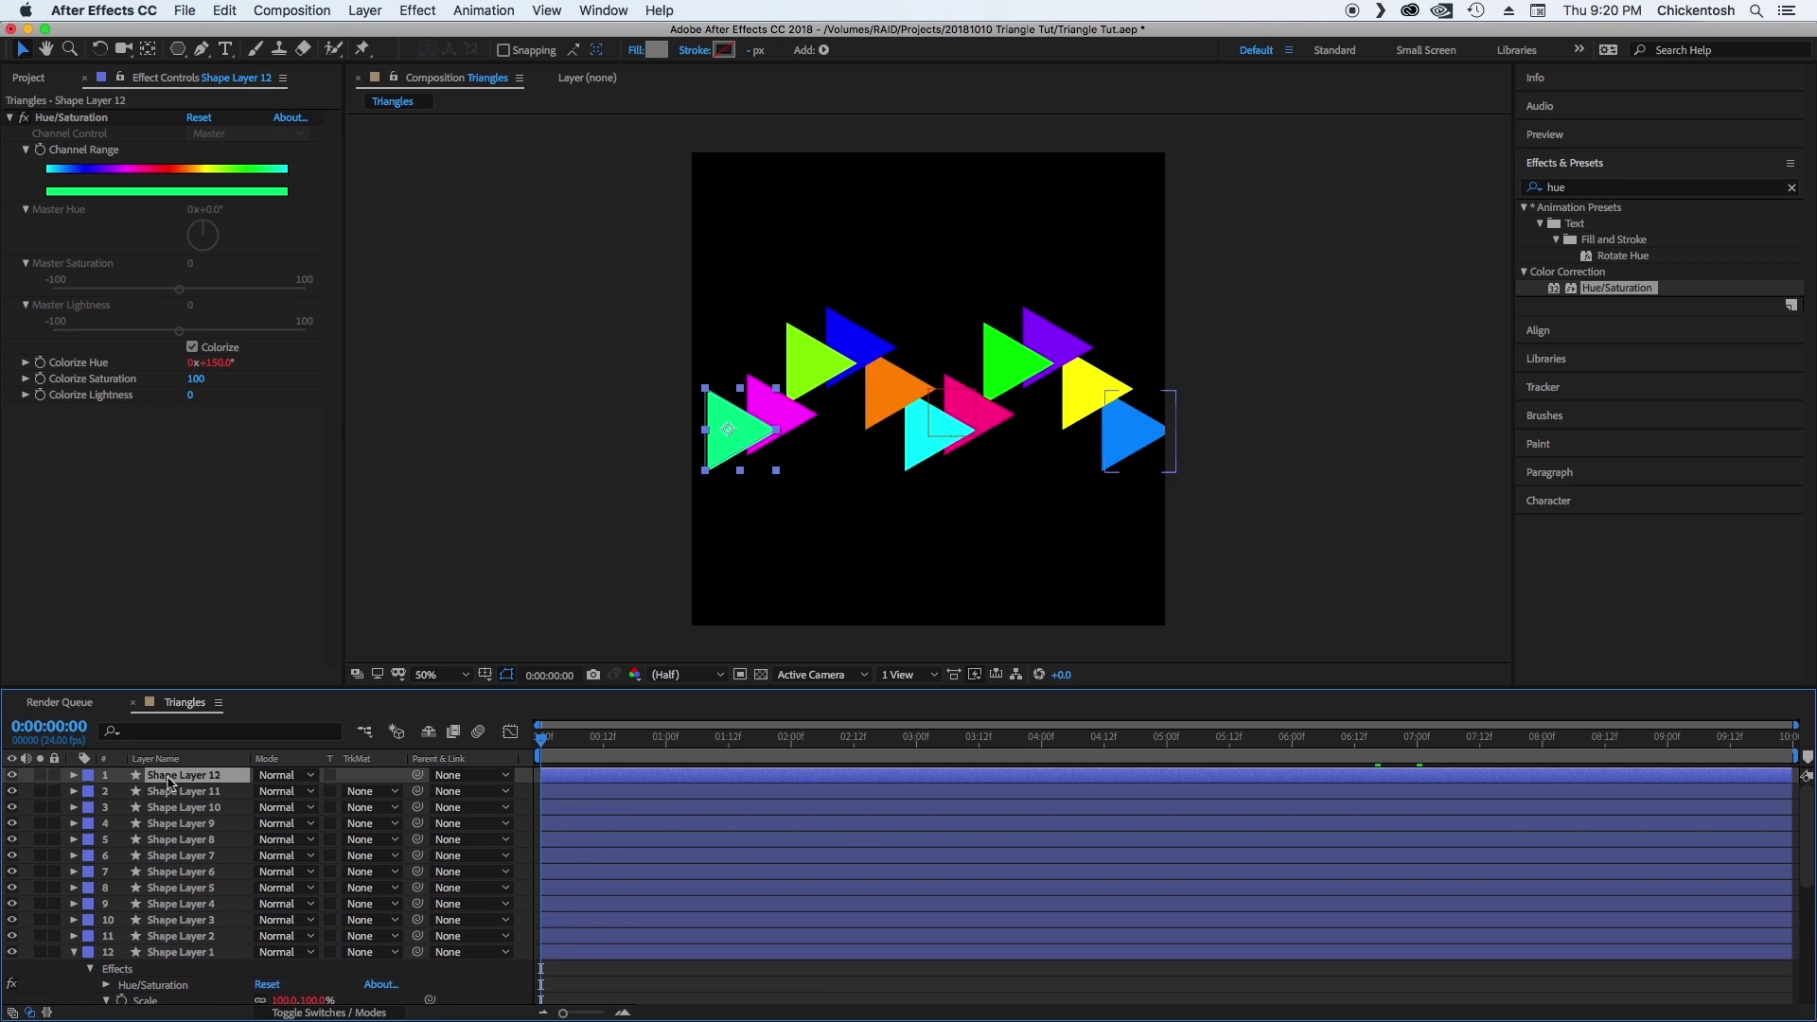
key(super+d)
key(super+d)
key(super+d)
key(super+d)
key(super+d)
key(super+d)
key(super+d)
key(super+d)
key(super+d)
key(super+d)
key(super+d)
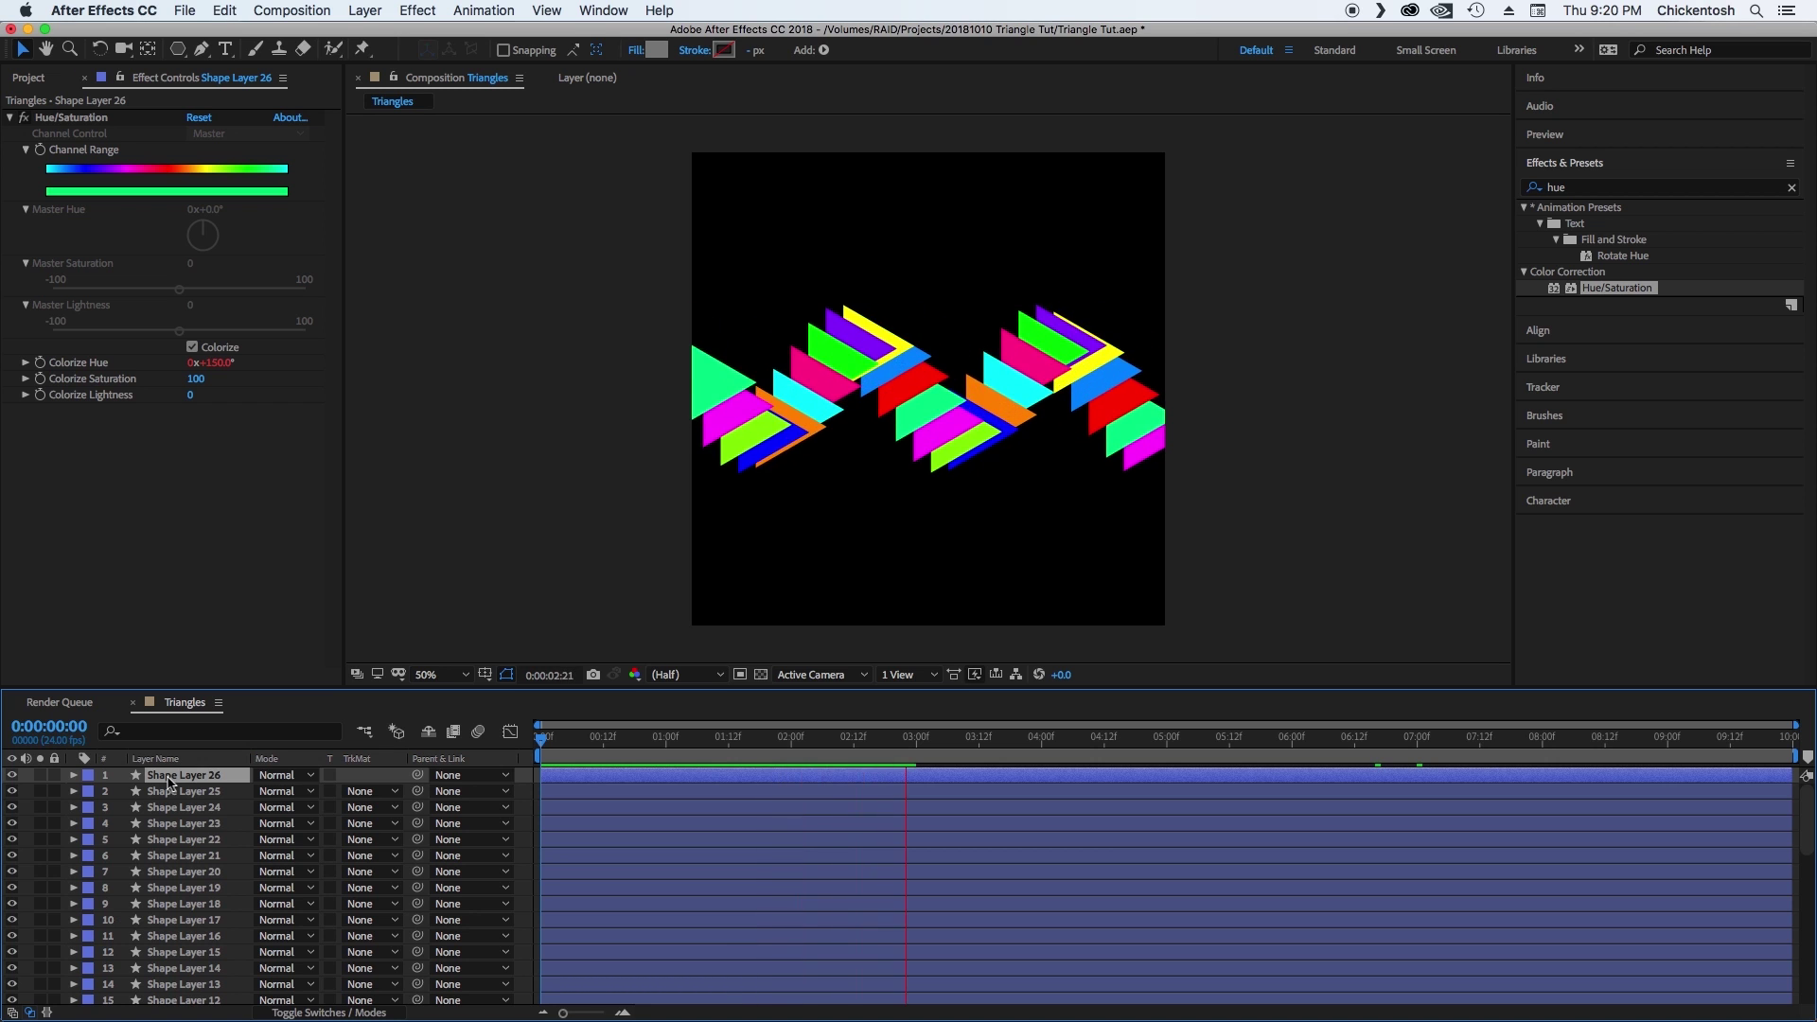
Set the Controller's Scale slider to 53, Delay to 62 and Freq to 84 while previewing the animation.
scroll(169, 781, down, 10)
click(168, 781)
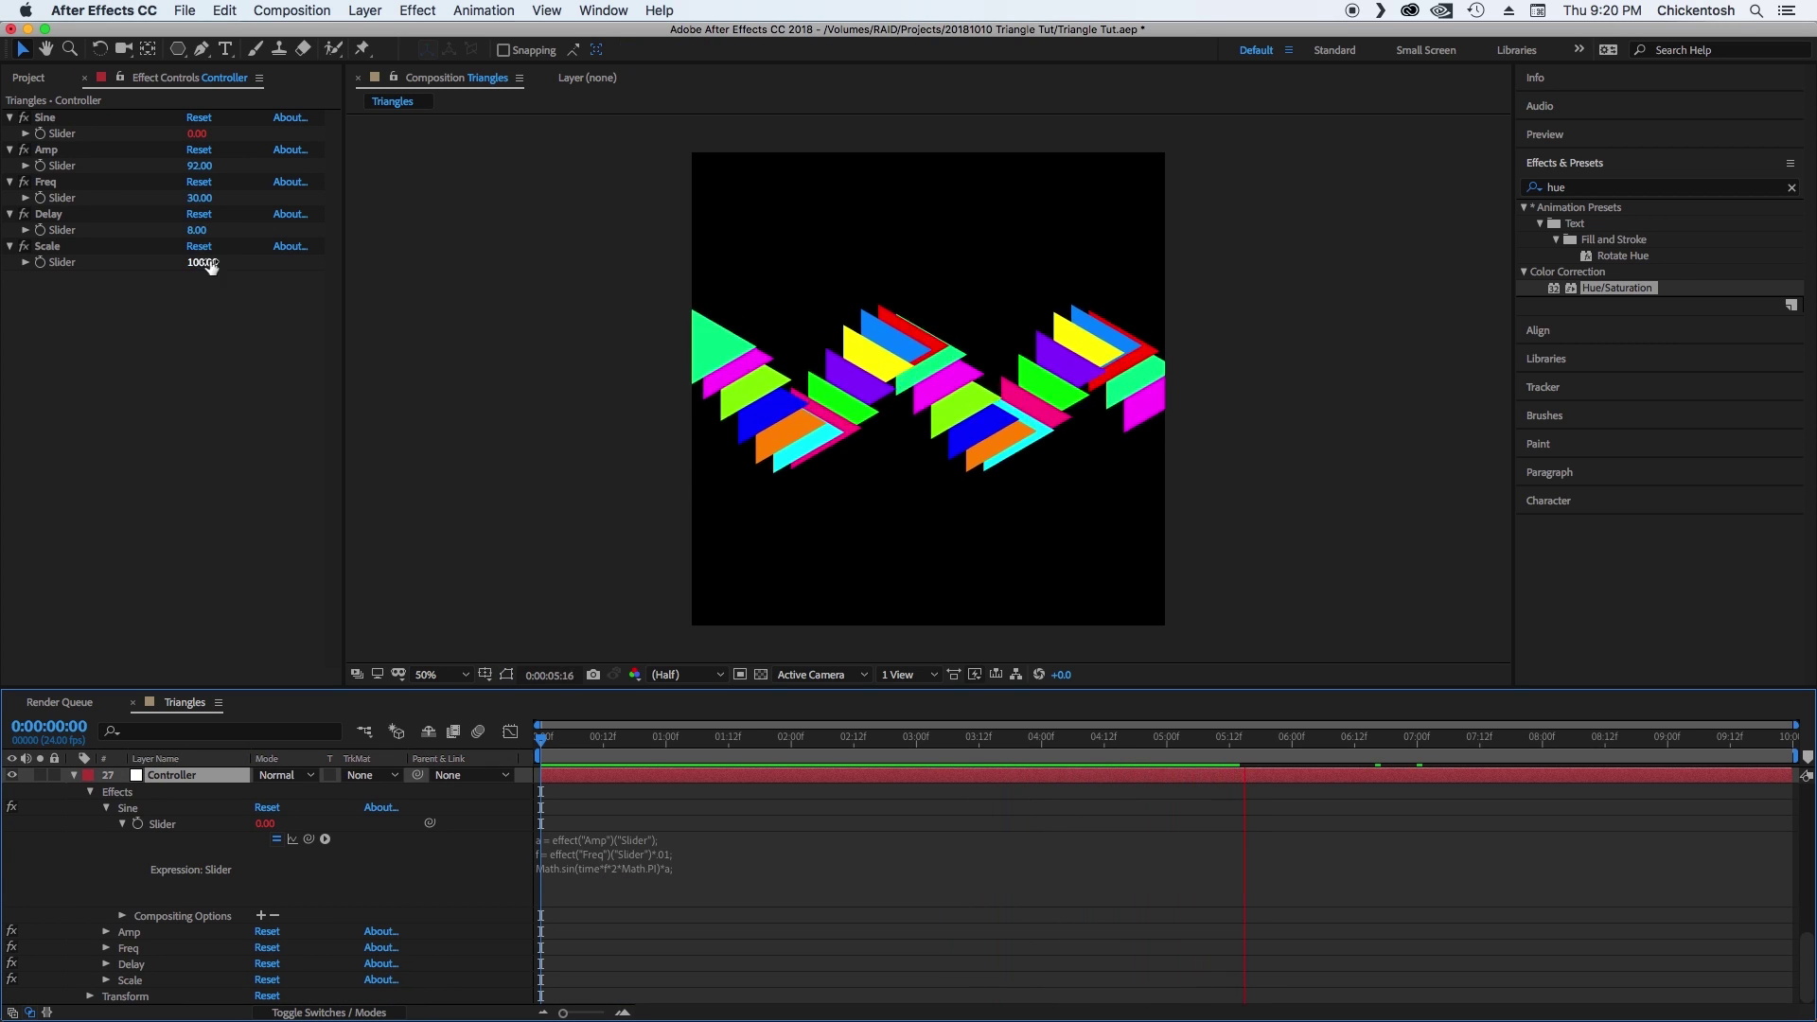
mouse_move(203, 263)
mouse_down()
mouse_move(159, 269)
mouse_move(205, 237)
mouse_up()
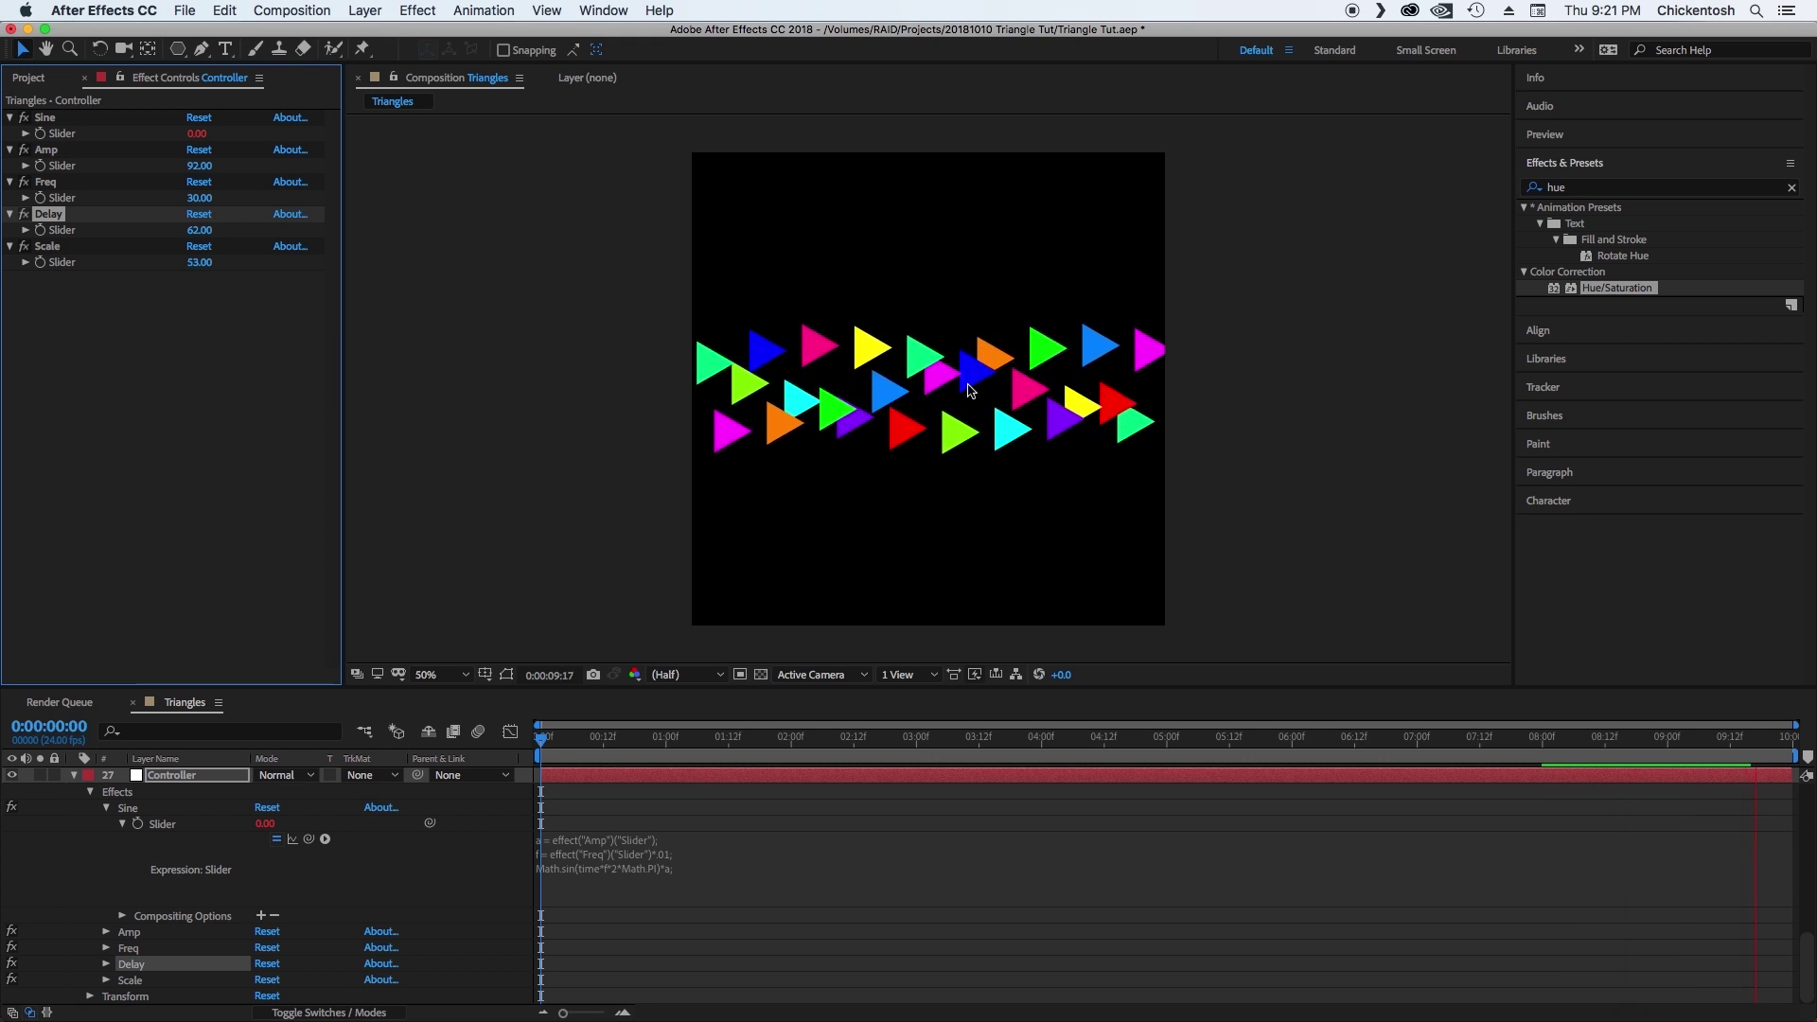
drag(202, 199, 269, 197)
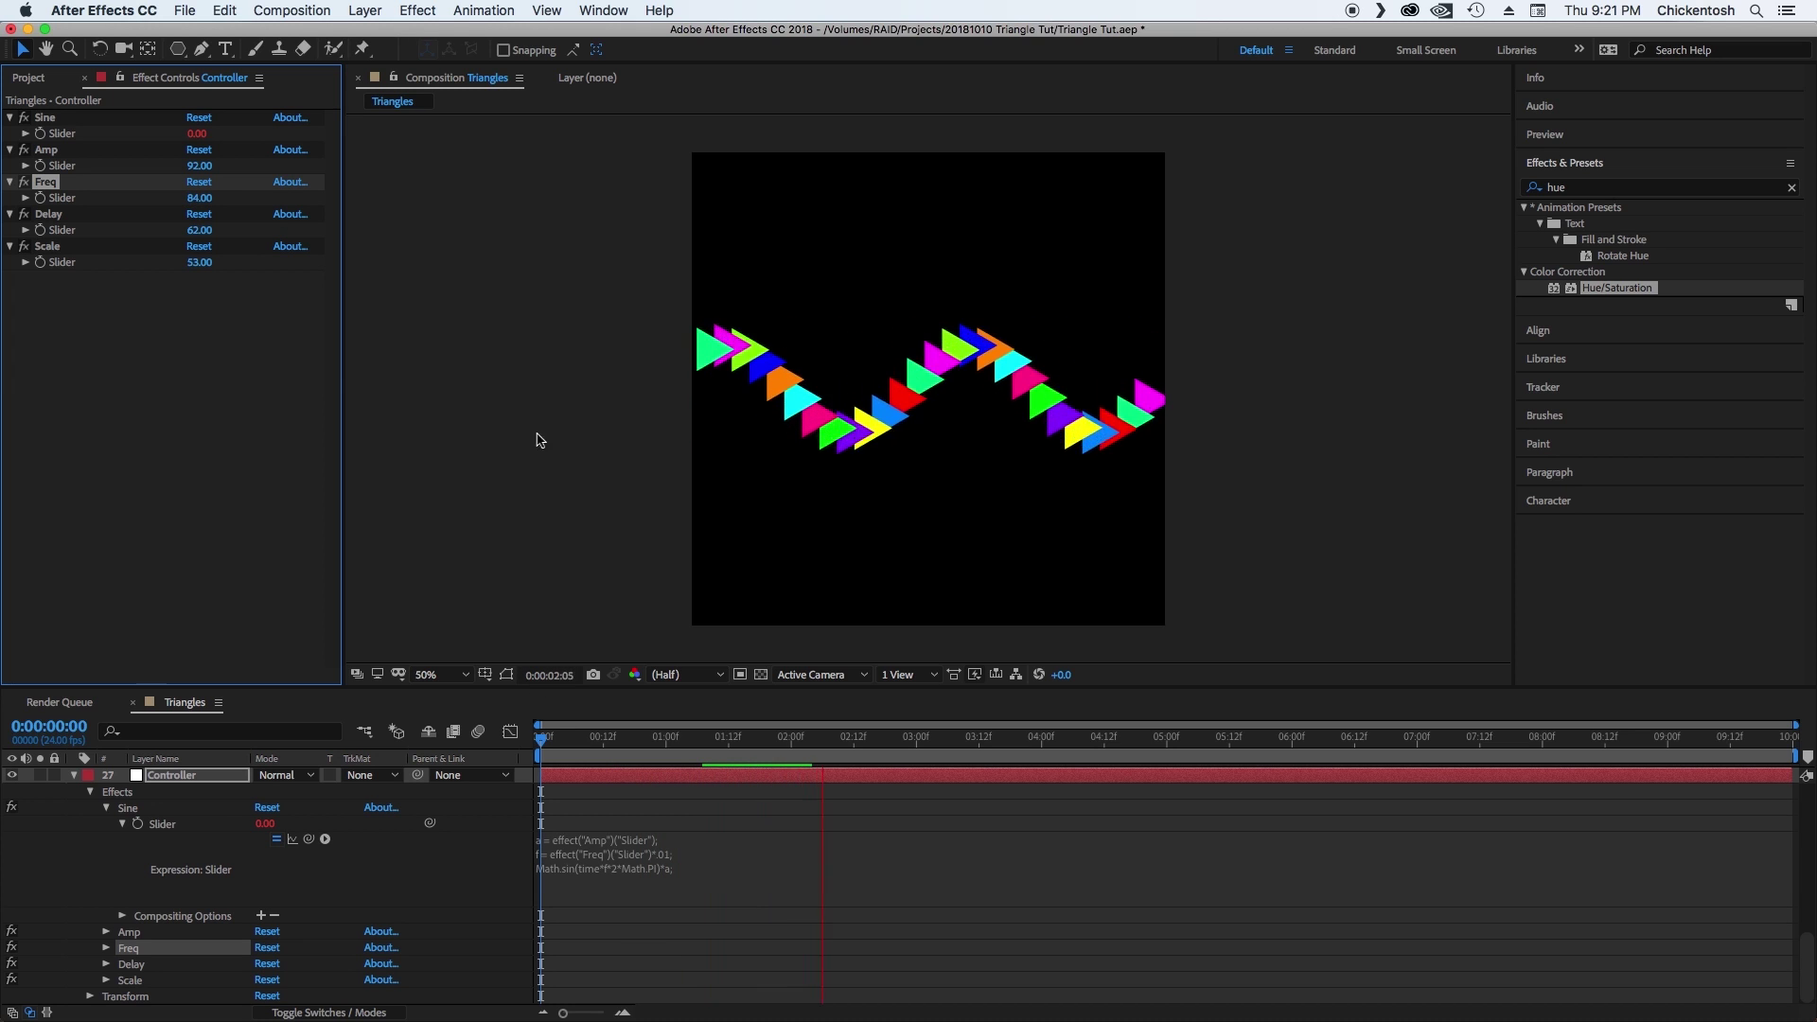
key(space)
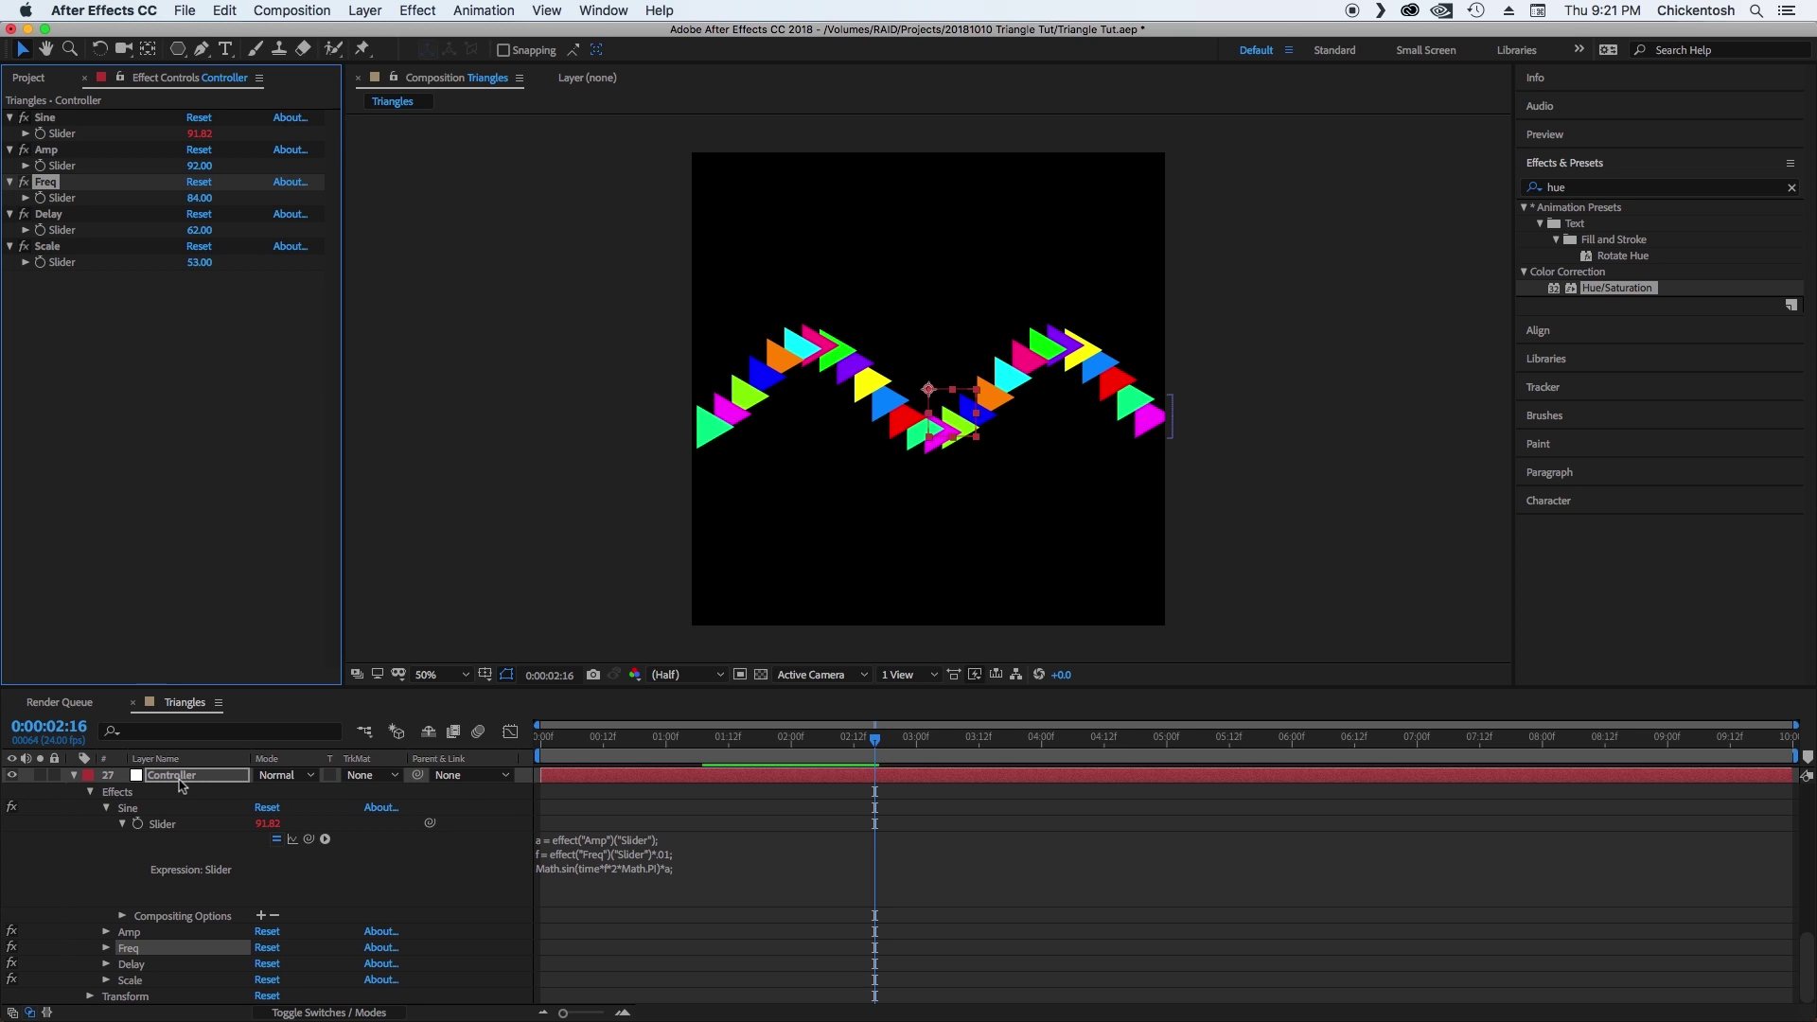
Select all shape layers by their shared blue label and set their Opacity to 50%.
click(75, 778)
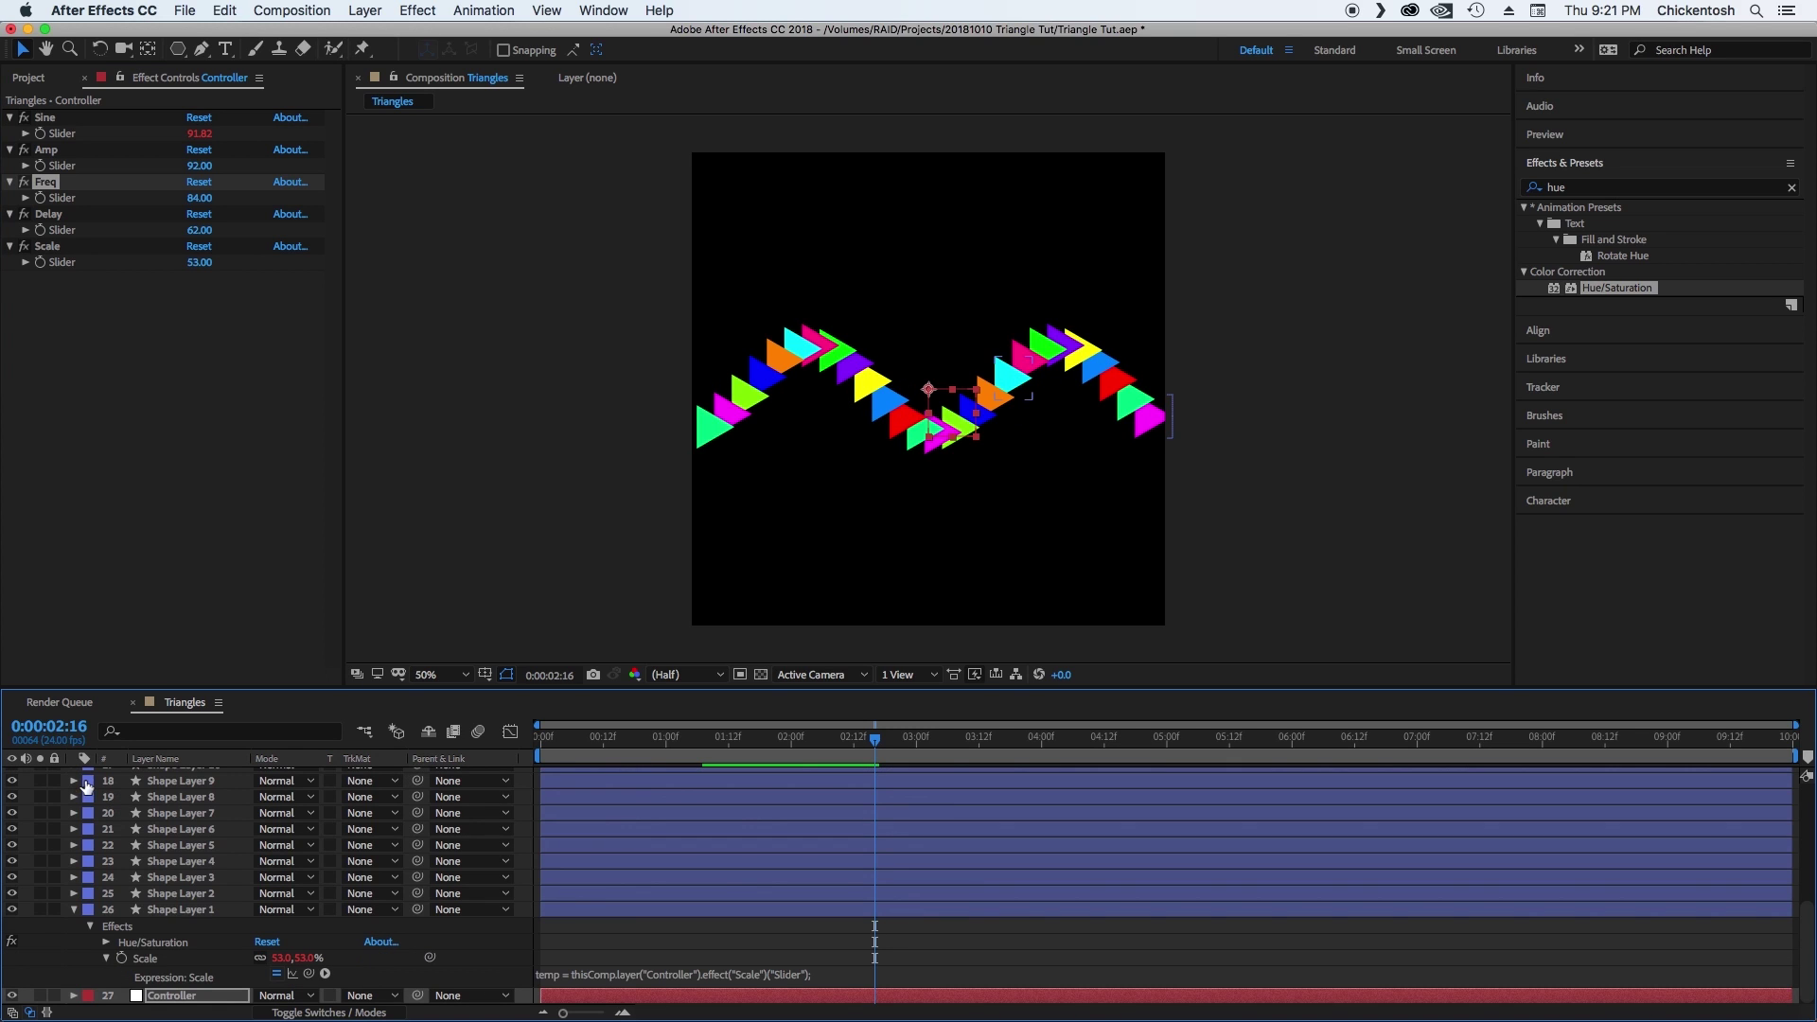
click(201, 911)
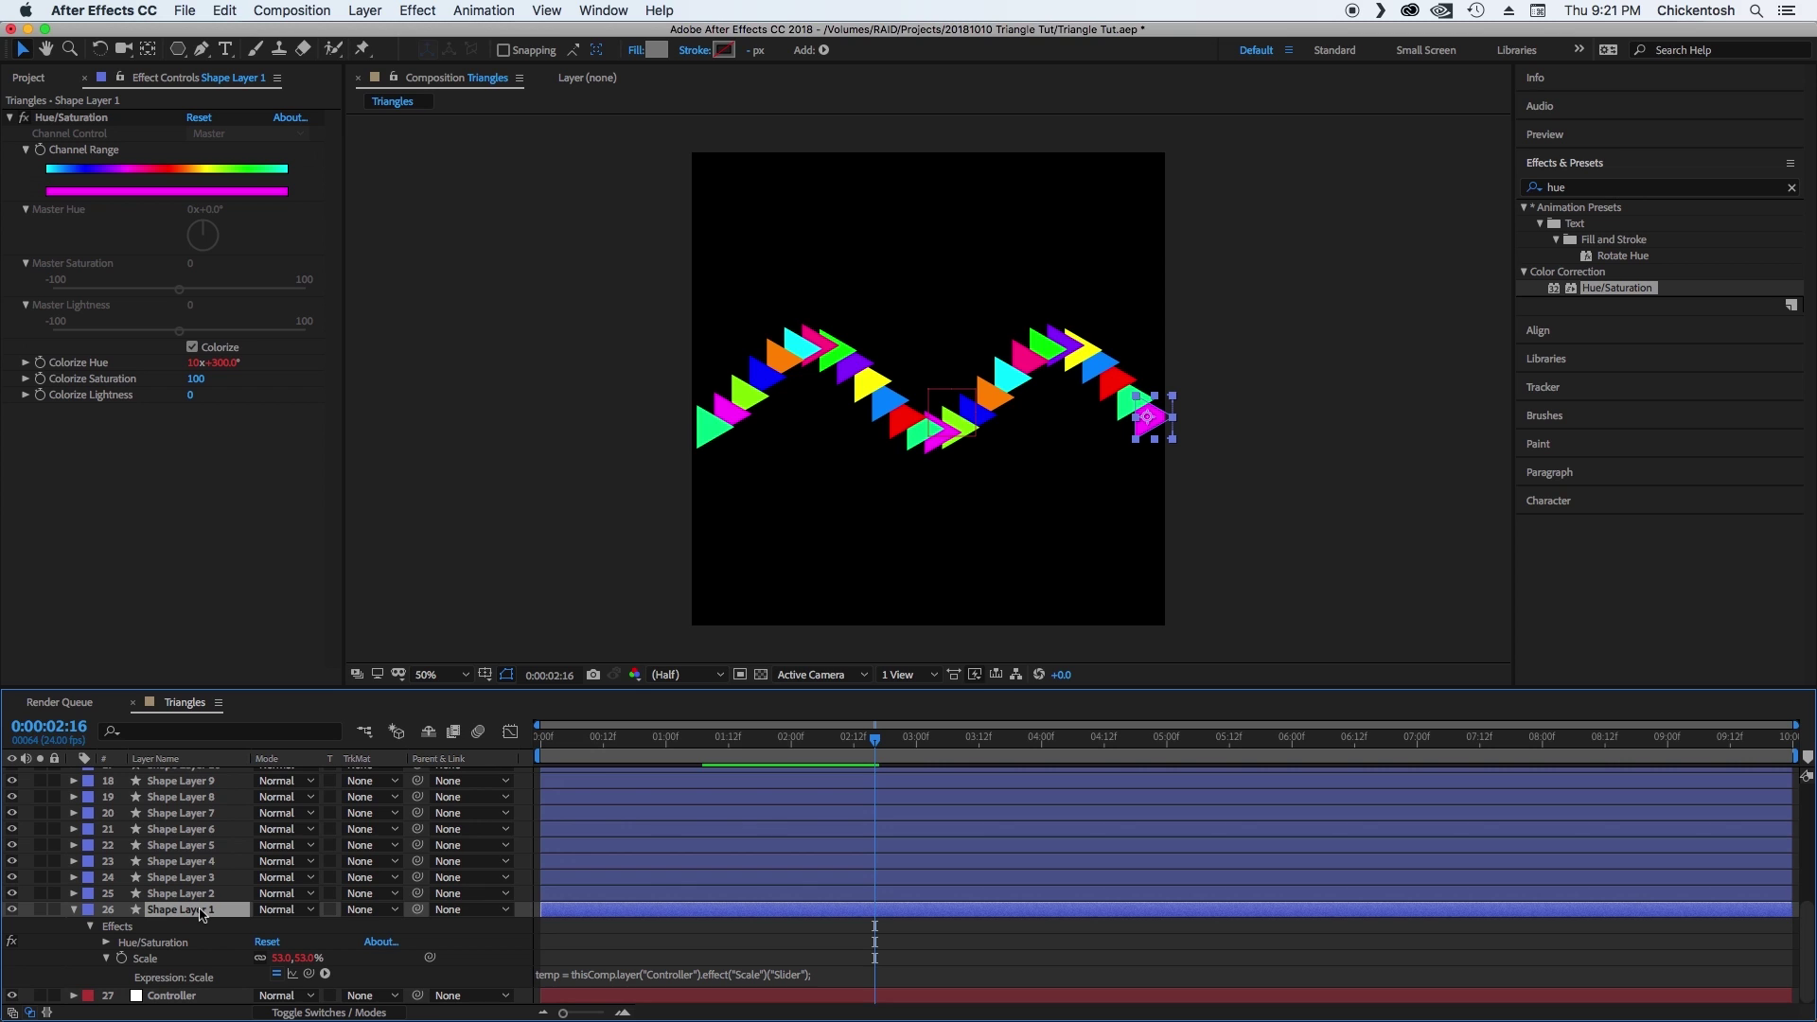
click(89, 910)
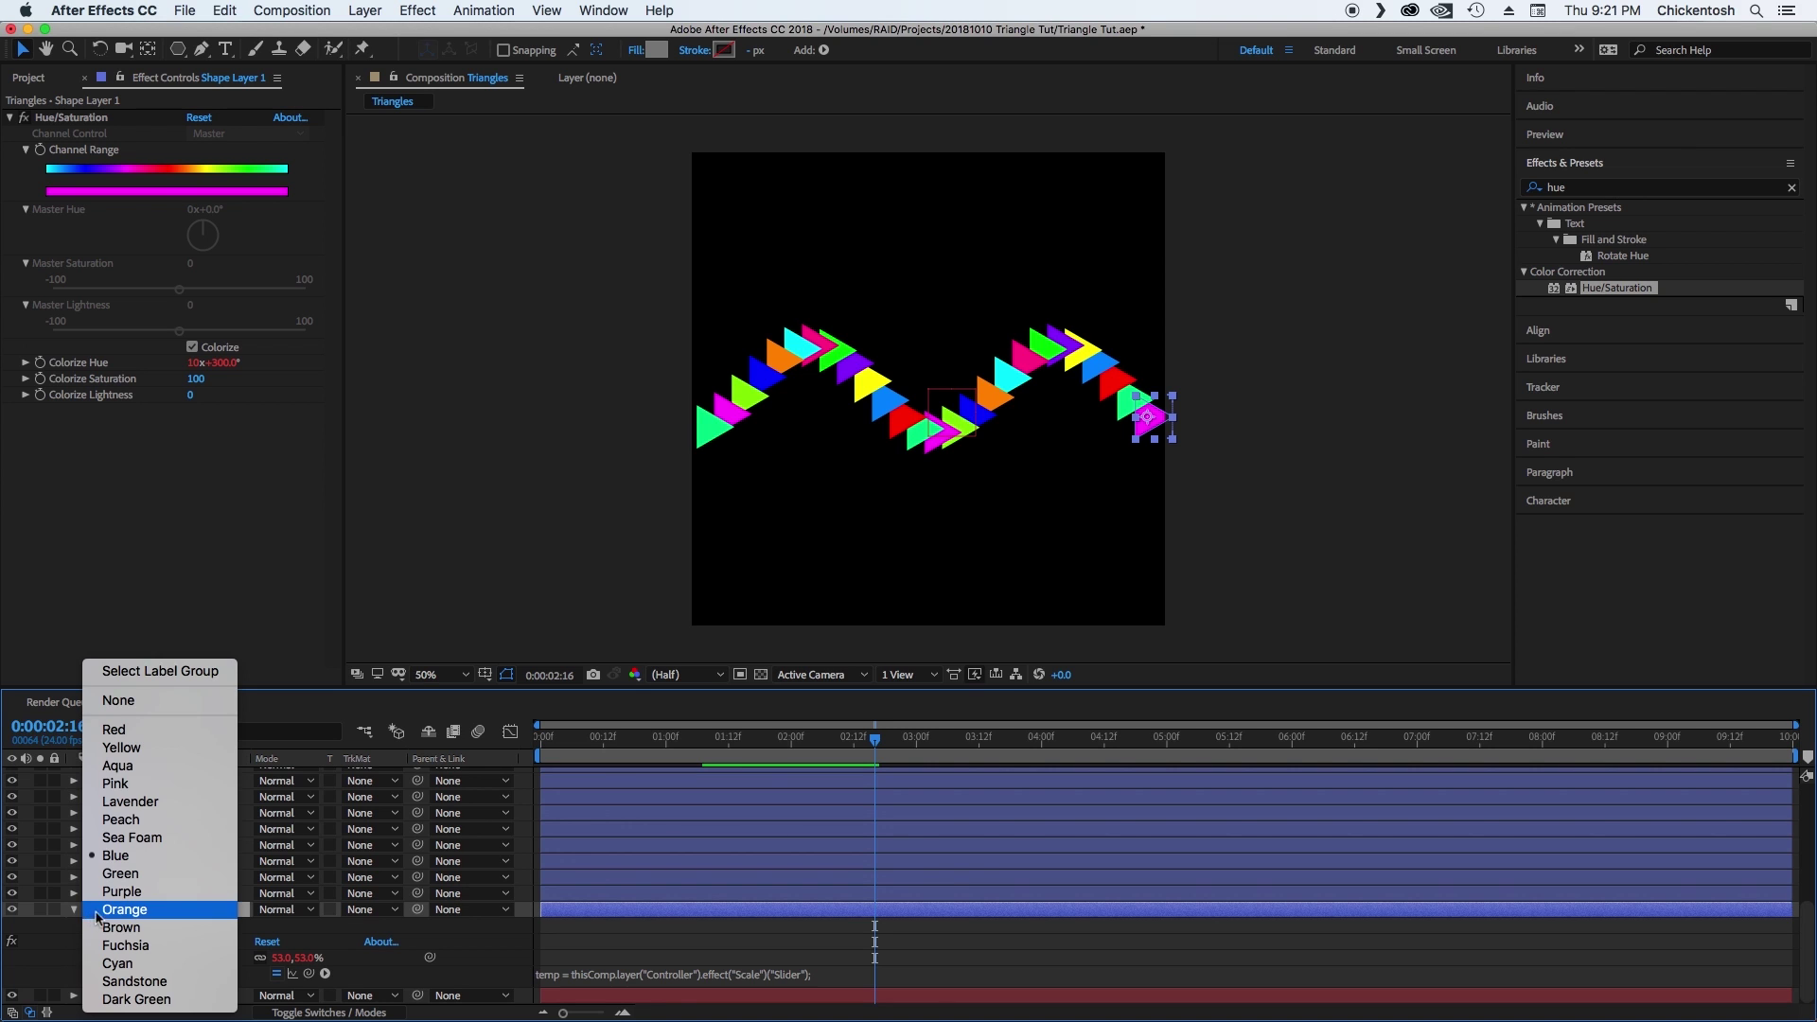
click(157, 670)
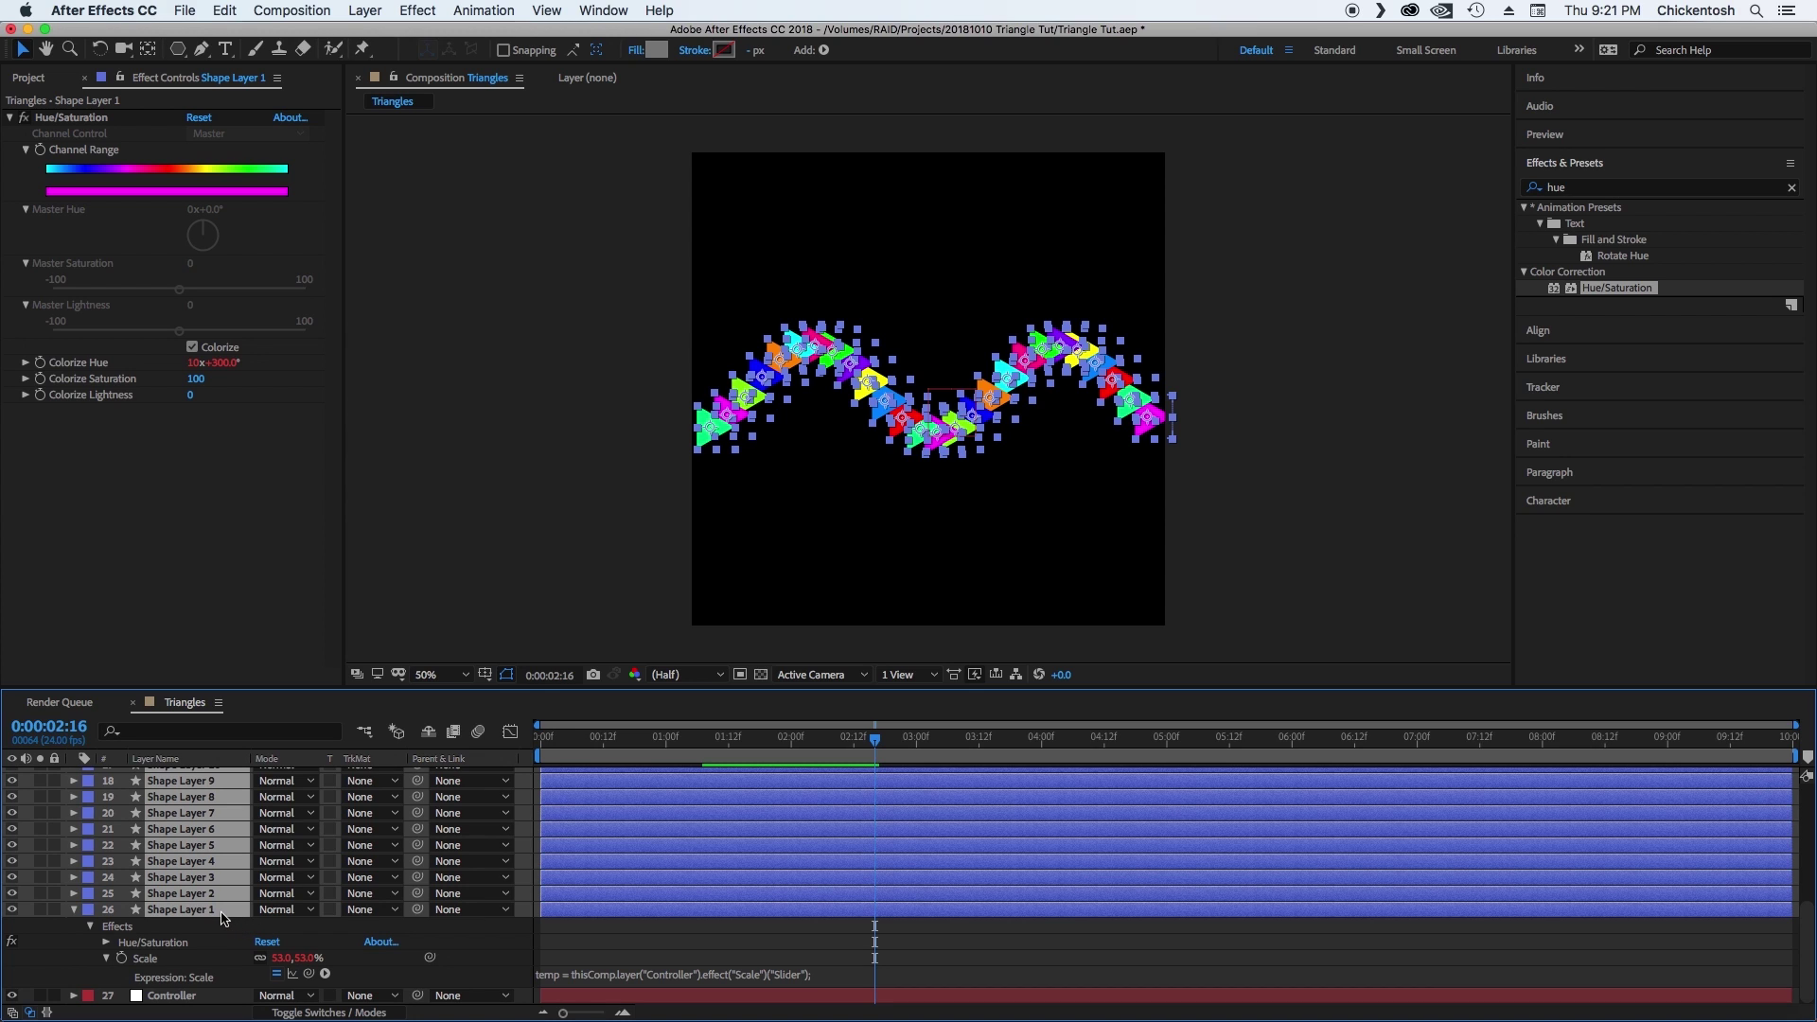
key(t)
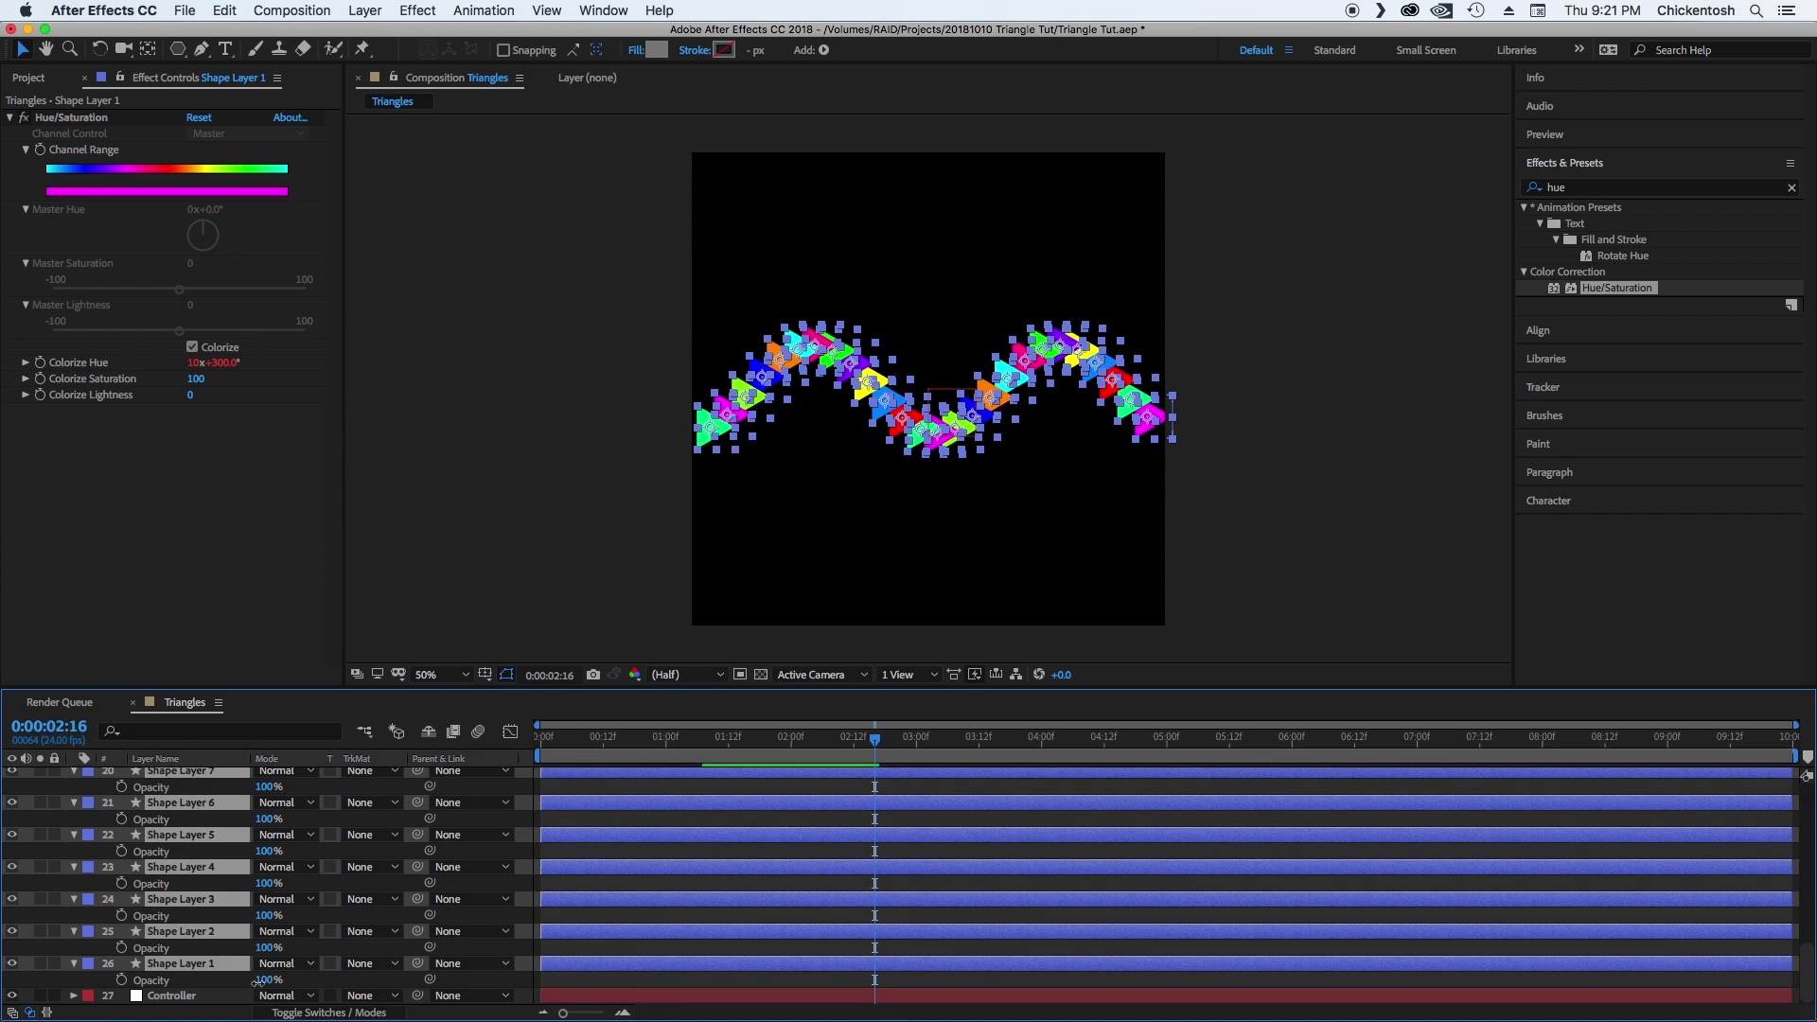
click(266, 979)
text(50)
key(Return)
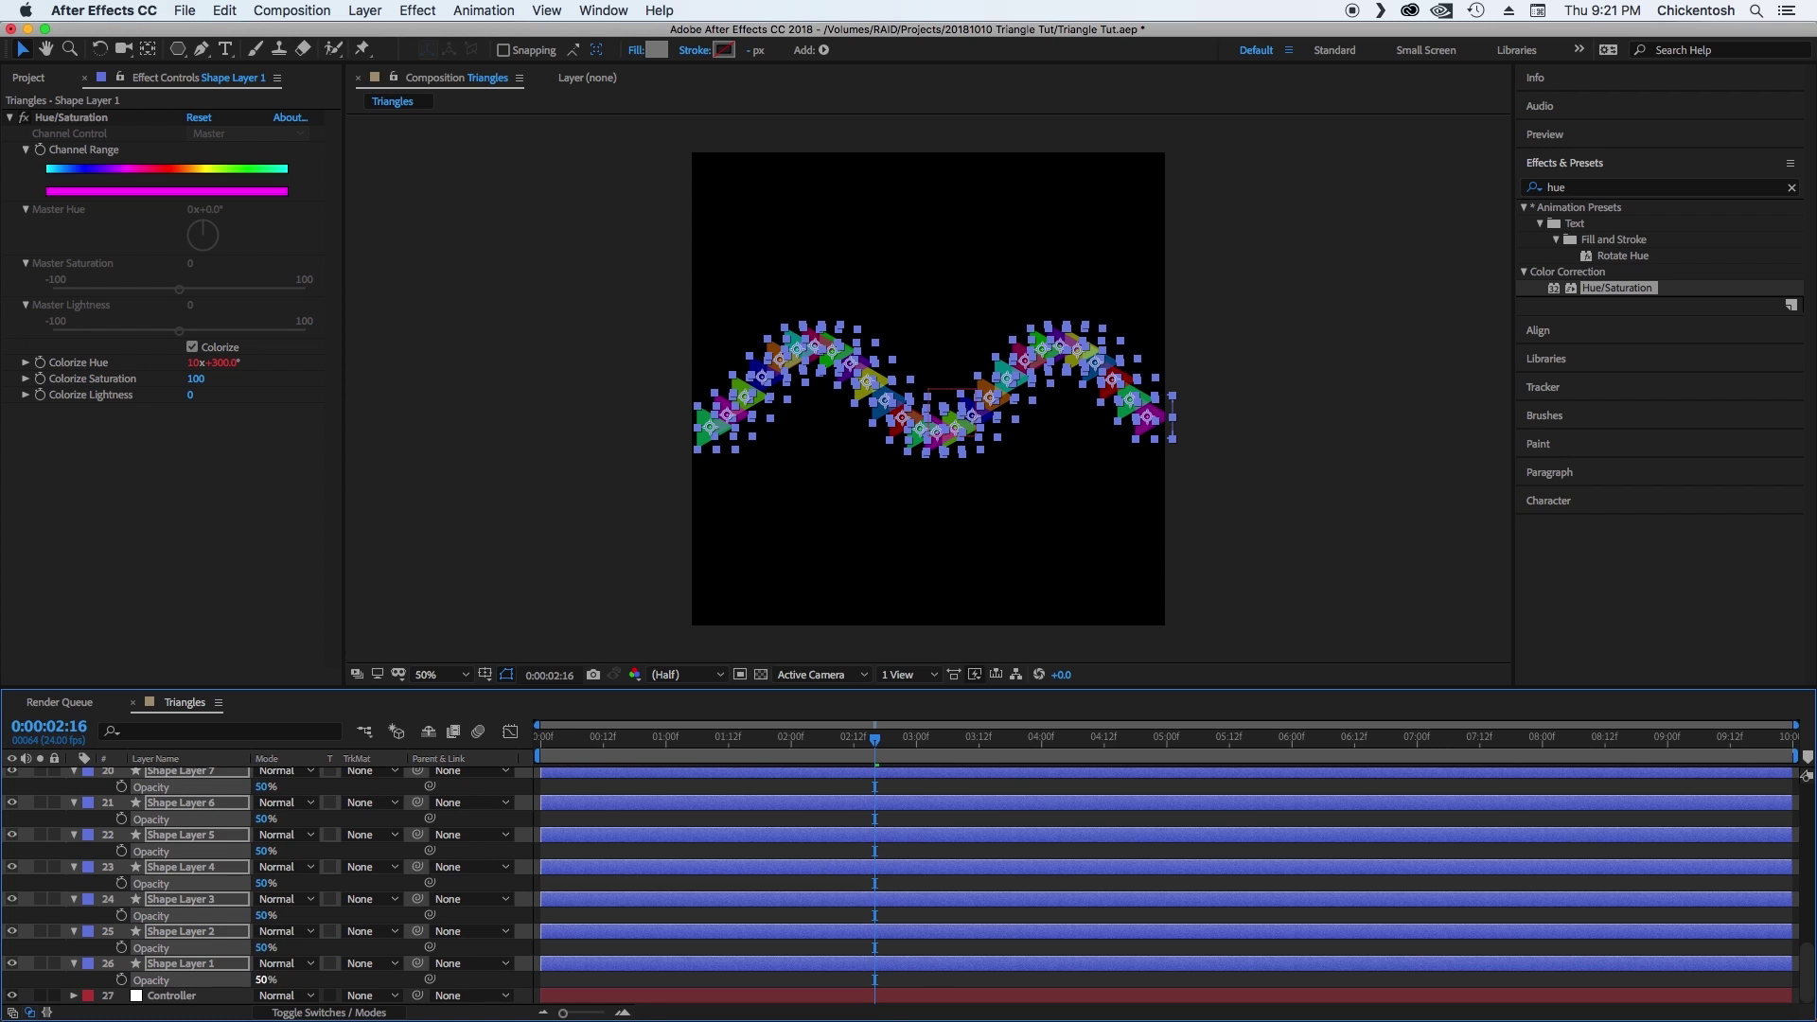
Set the blending mode of the selected shape layers to Screen and preview the animation.
click(300, 964)
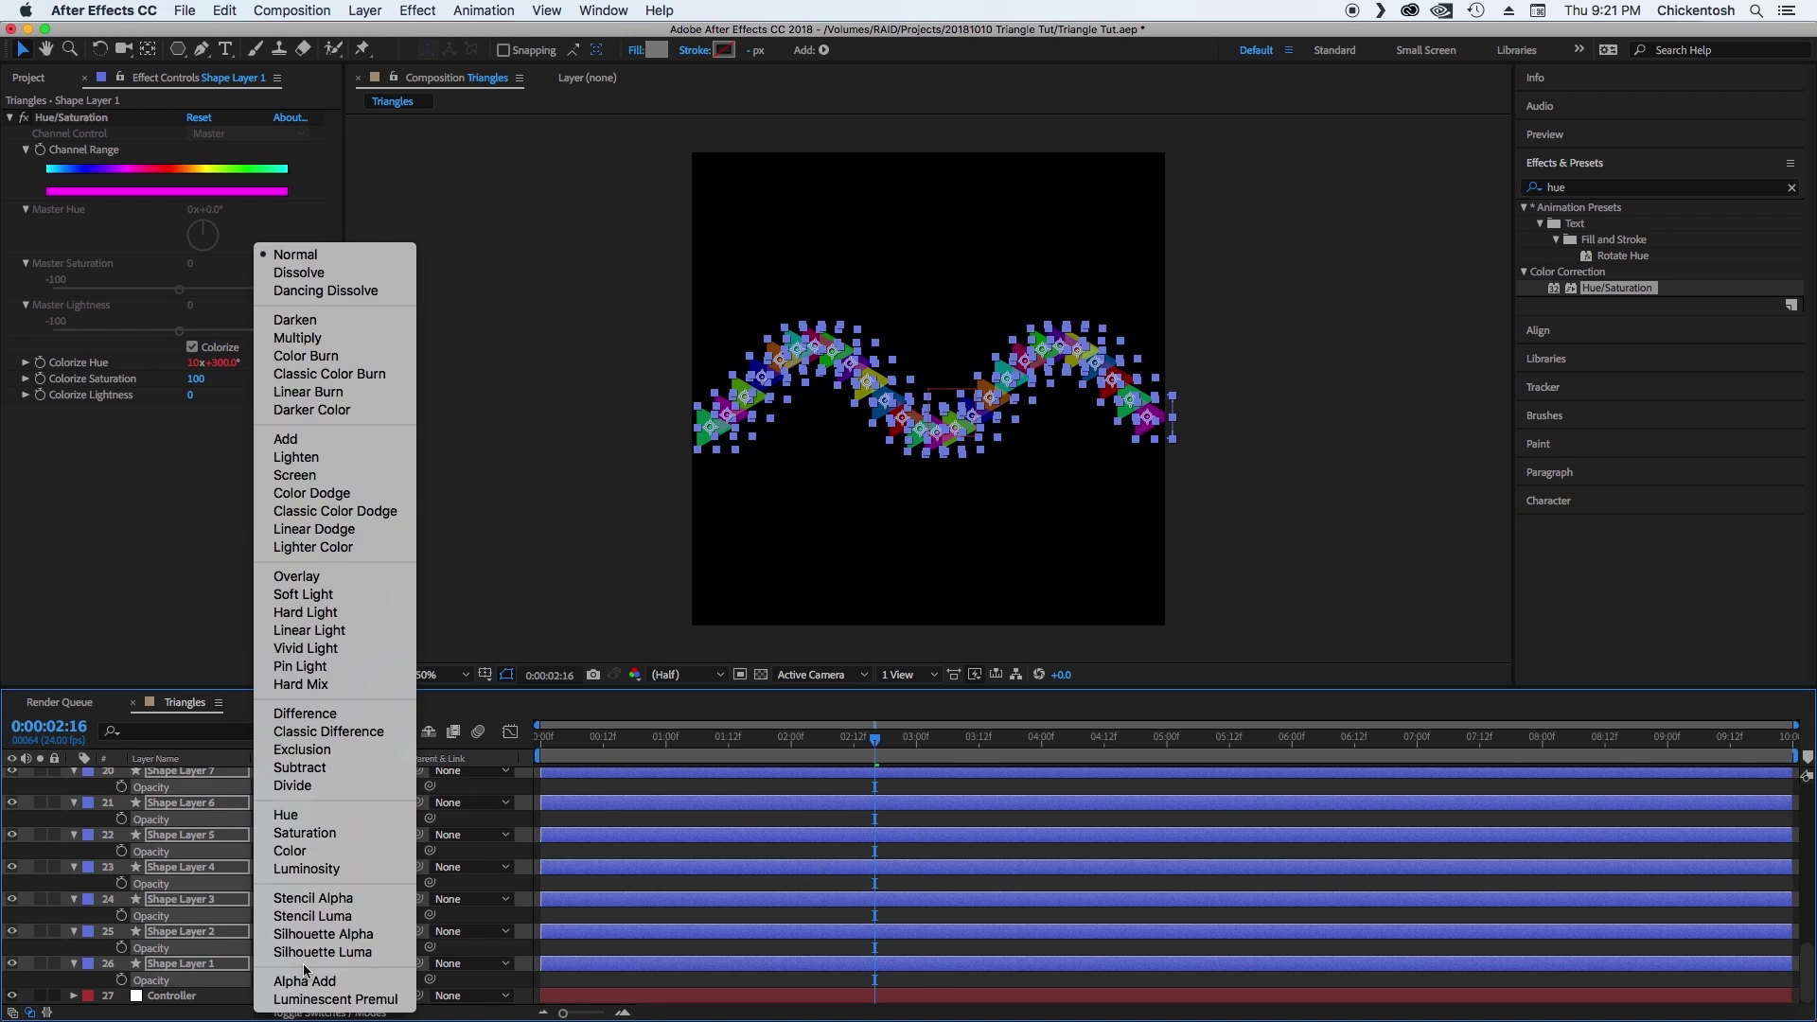
click(341, 475)
click(455, 548)
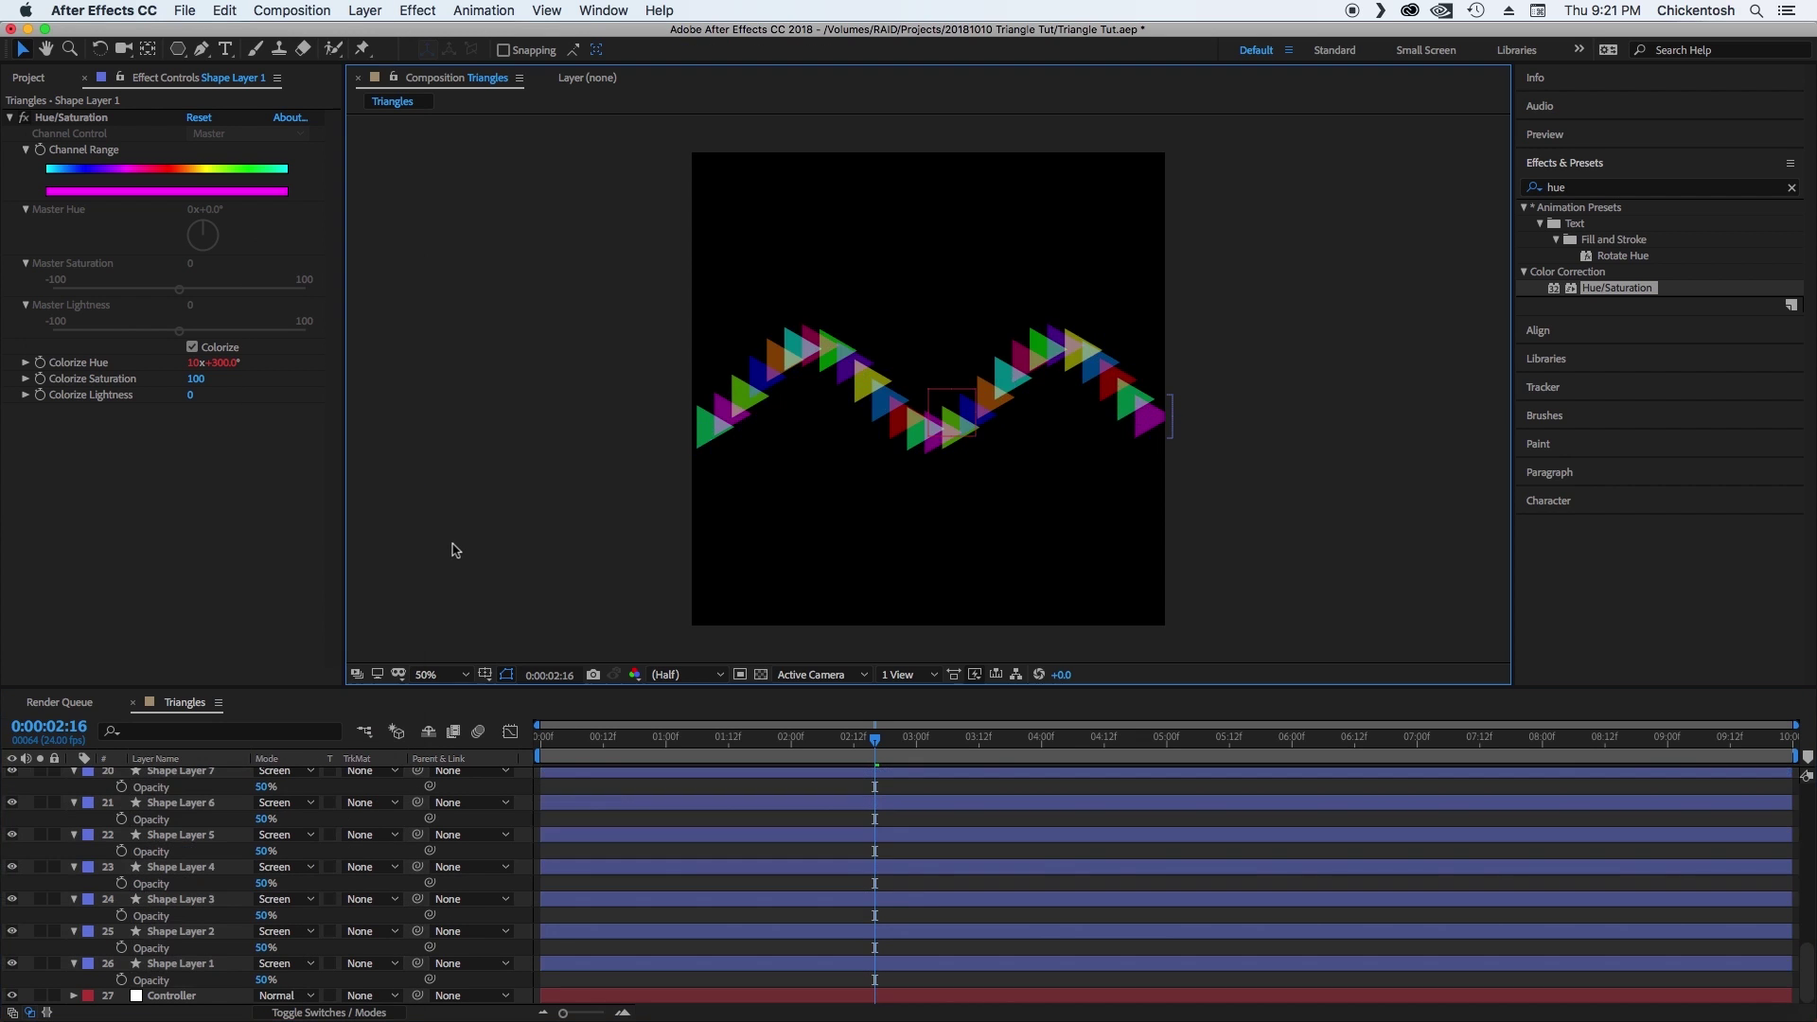
key(space)
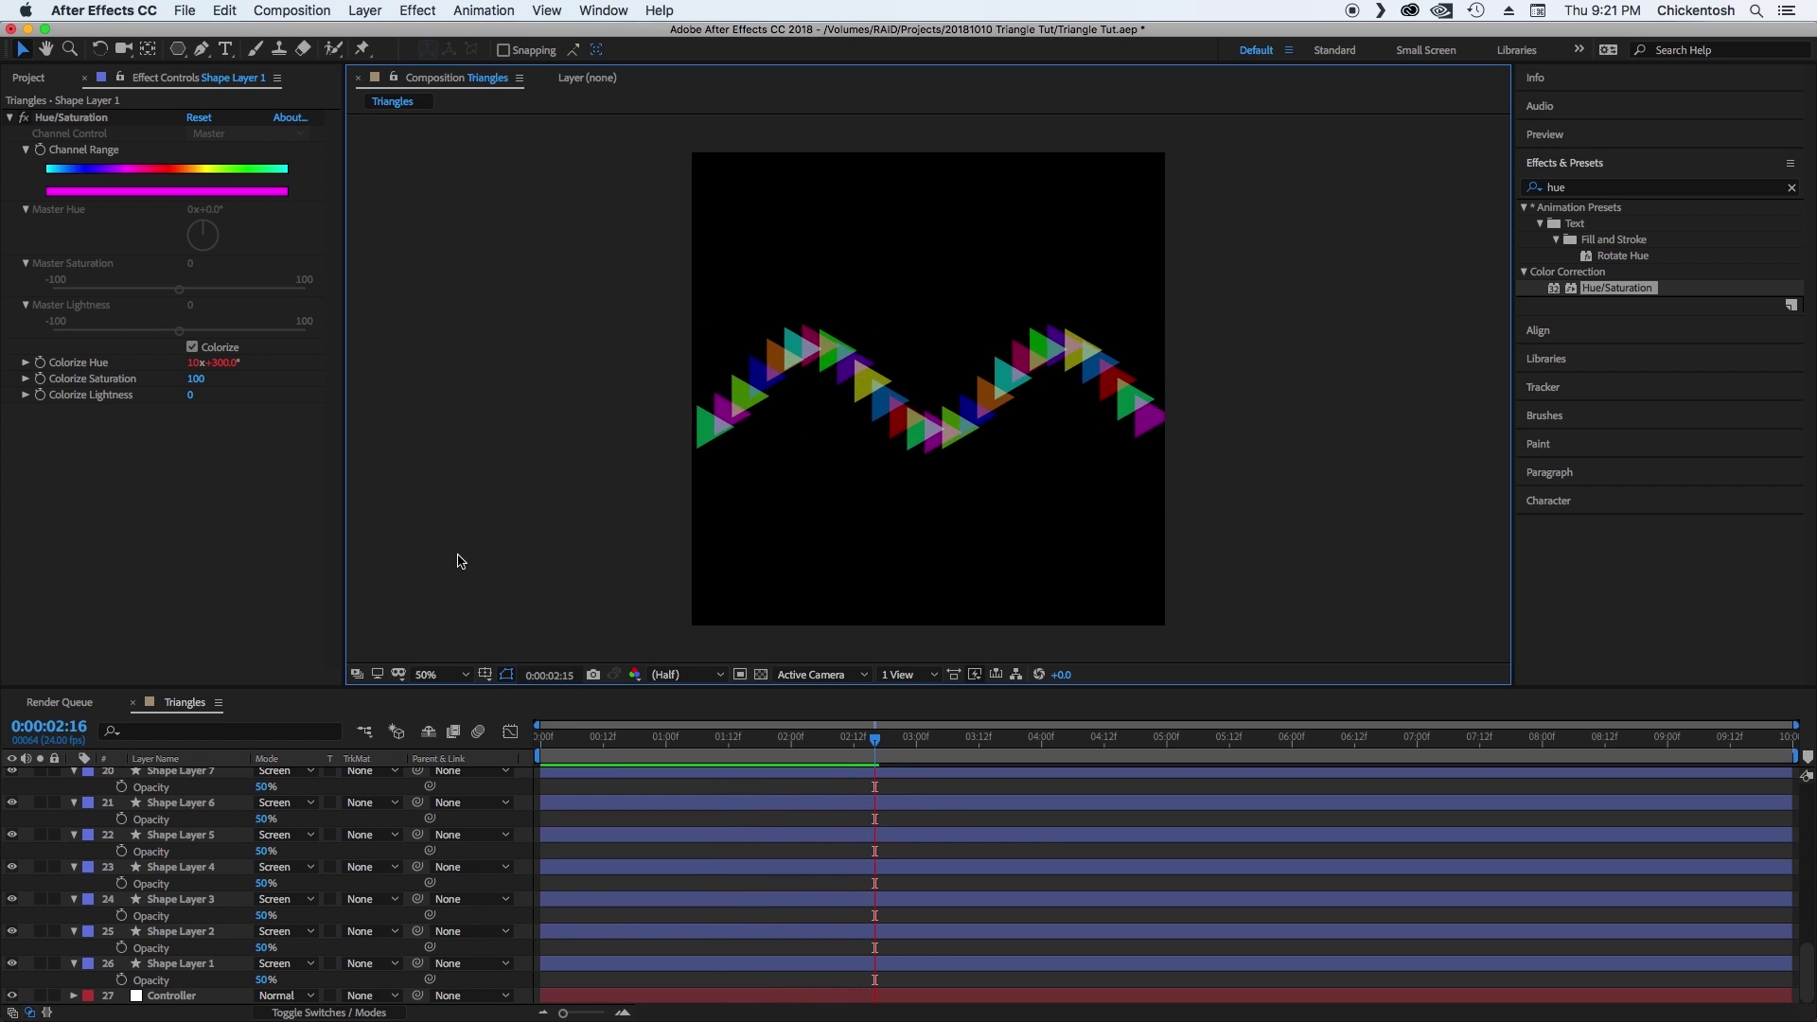
Duplicate Shape Layers 2 through 22 four times and preview the animation from the first frame.
click(159, 884)
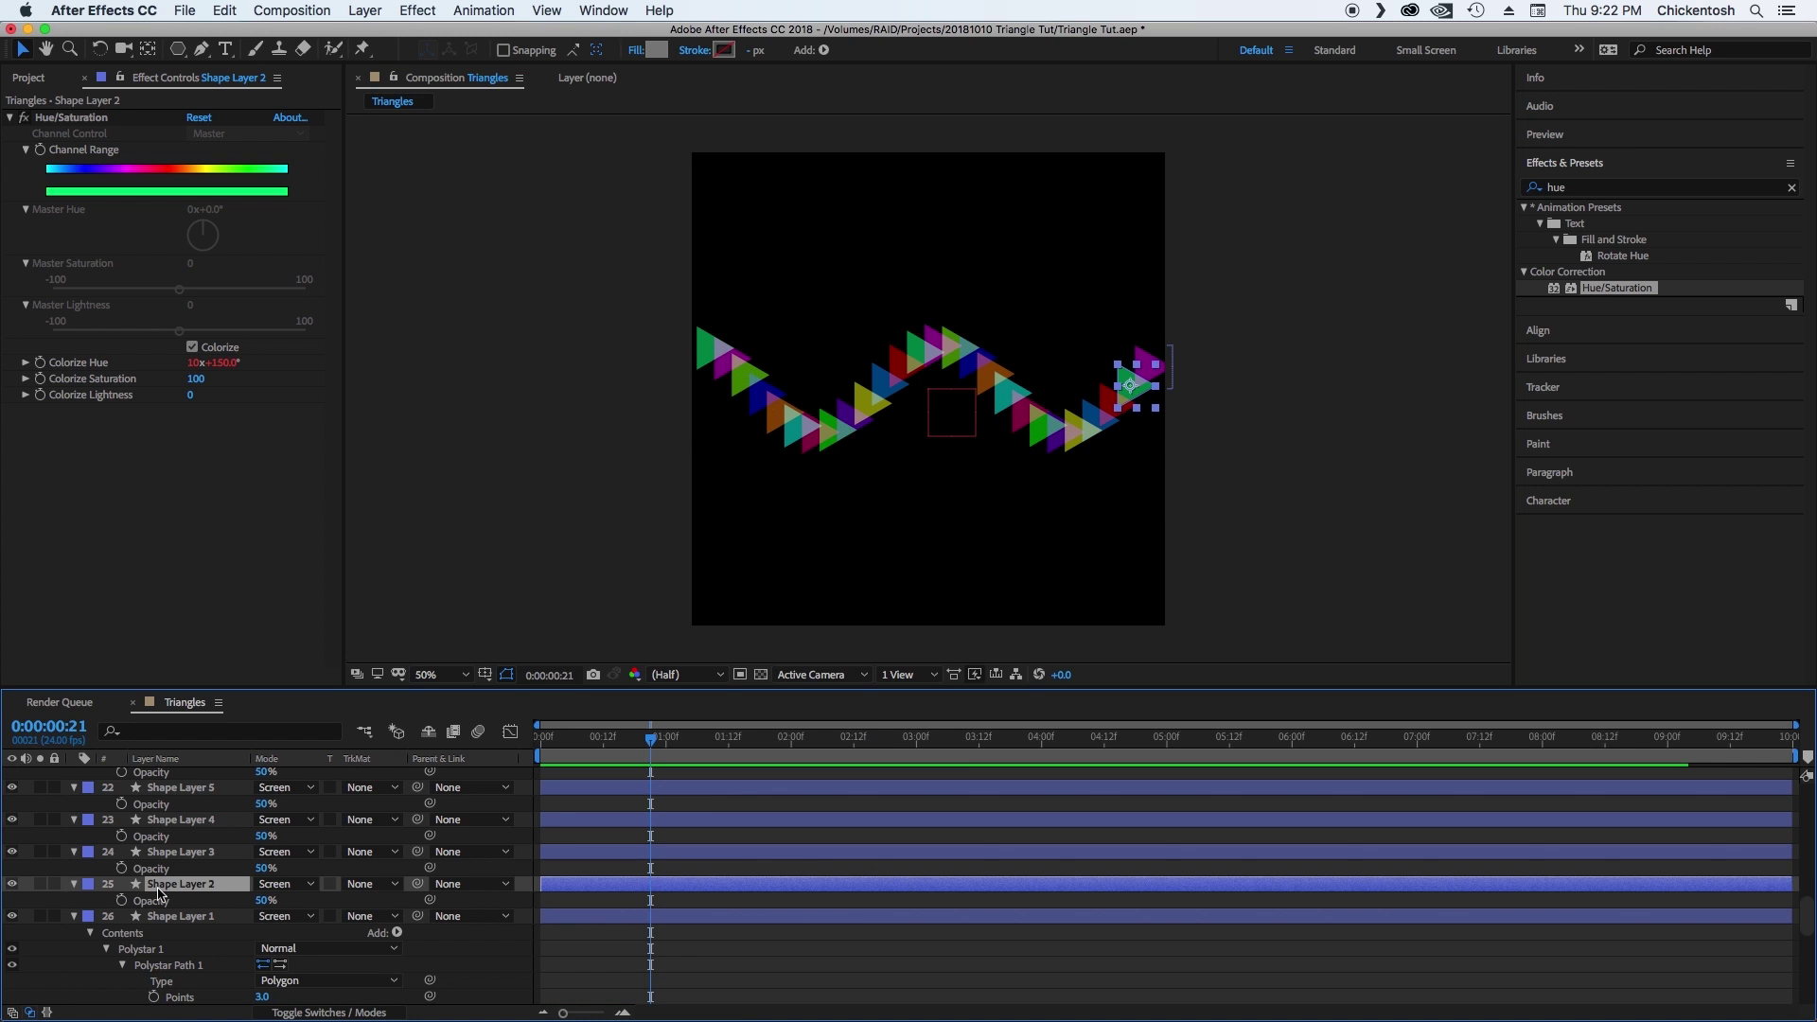
scroll(159, 893, up, 10)
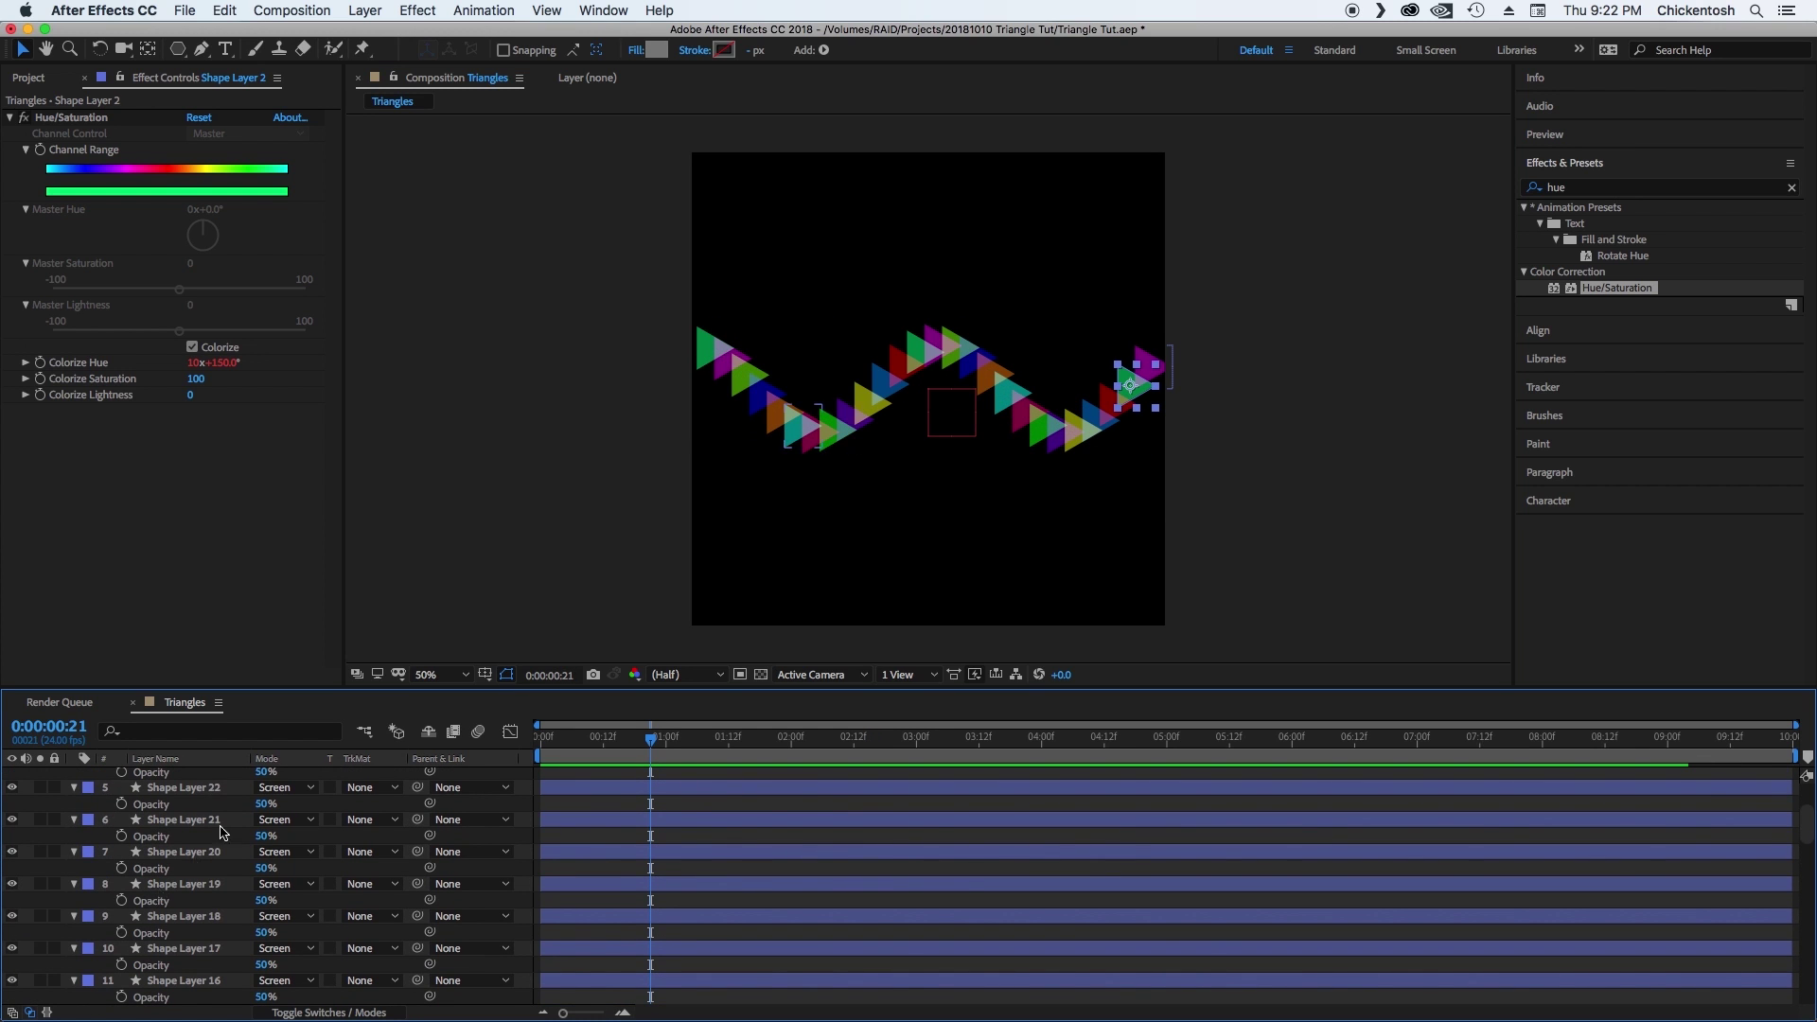
key(ctrl+a)
key(ctrl+d)
key(ctrl+d)
key(ctrl+d)
key(ctrl+d)
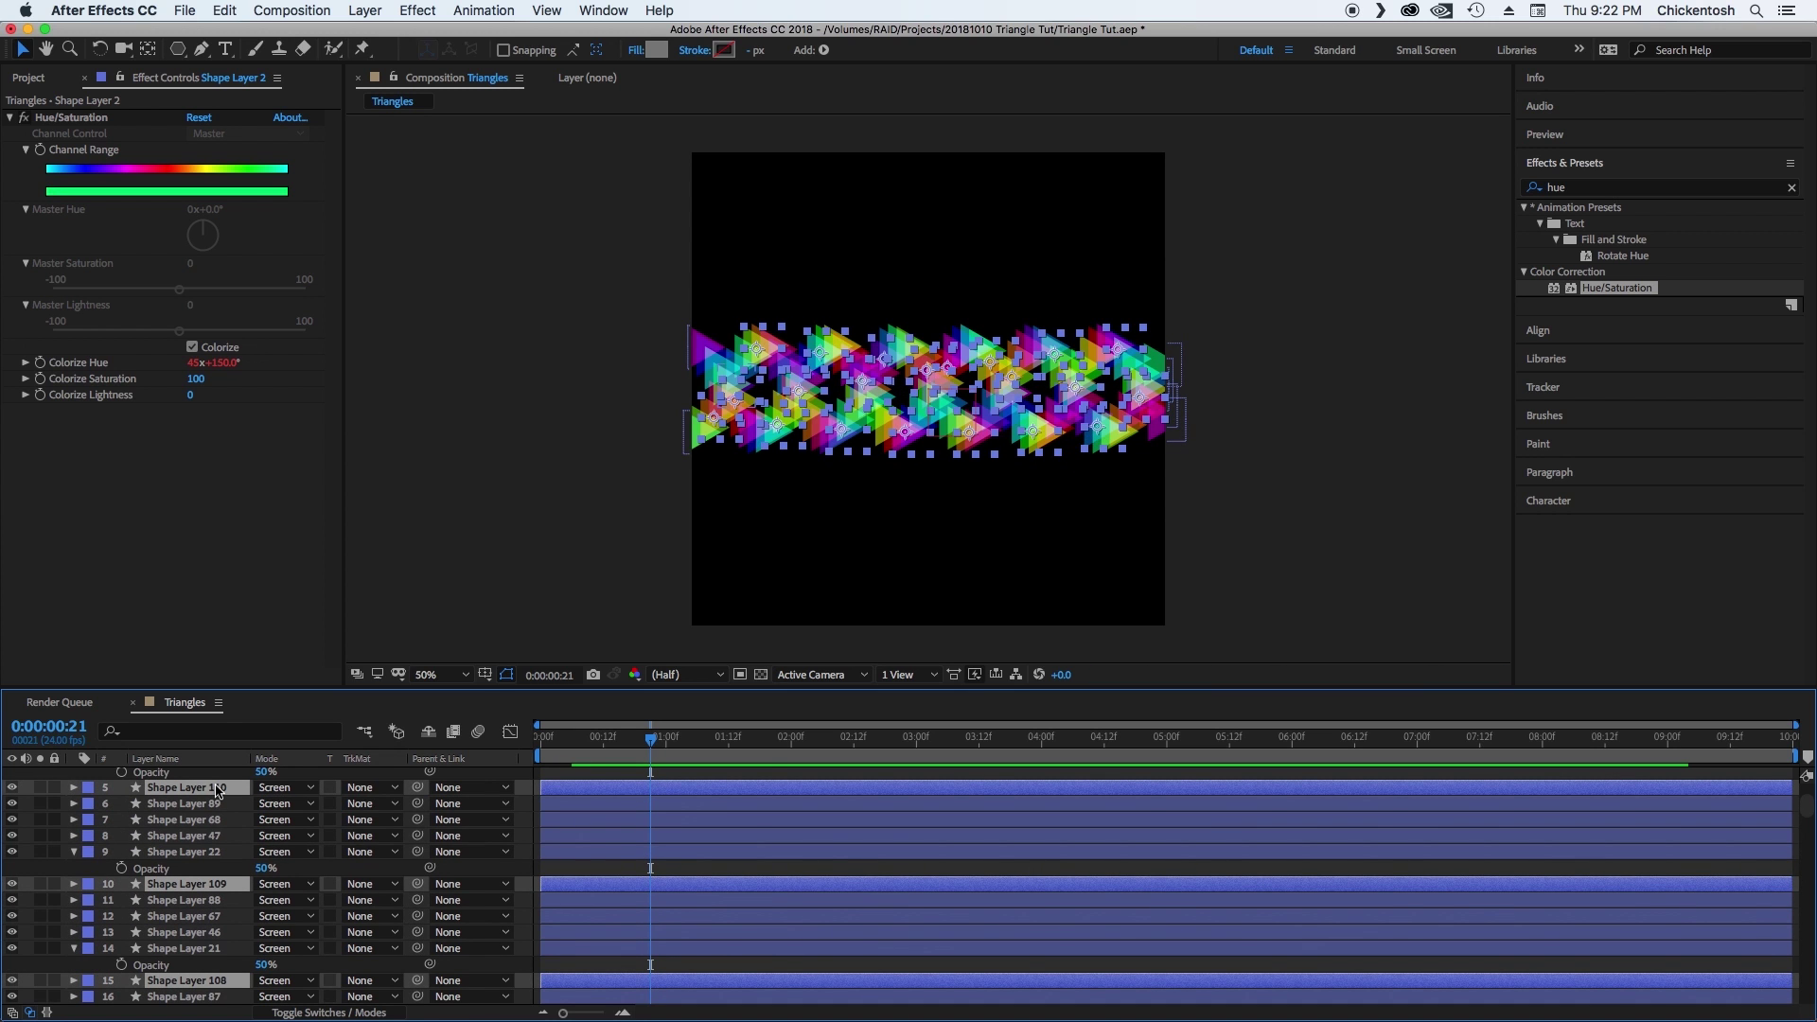
click(596, 620)
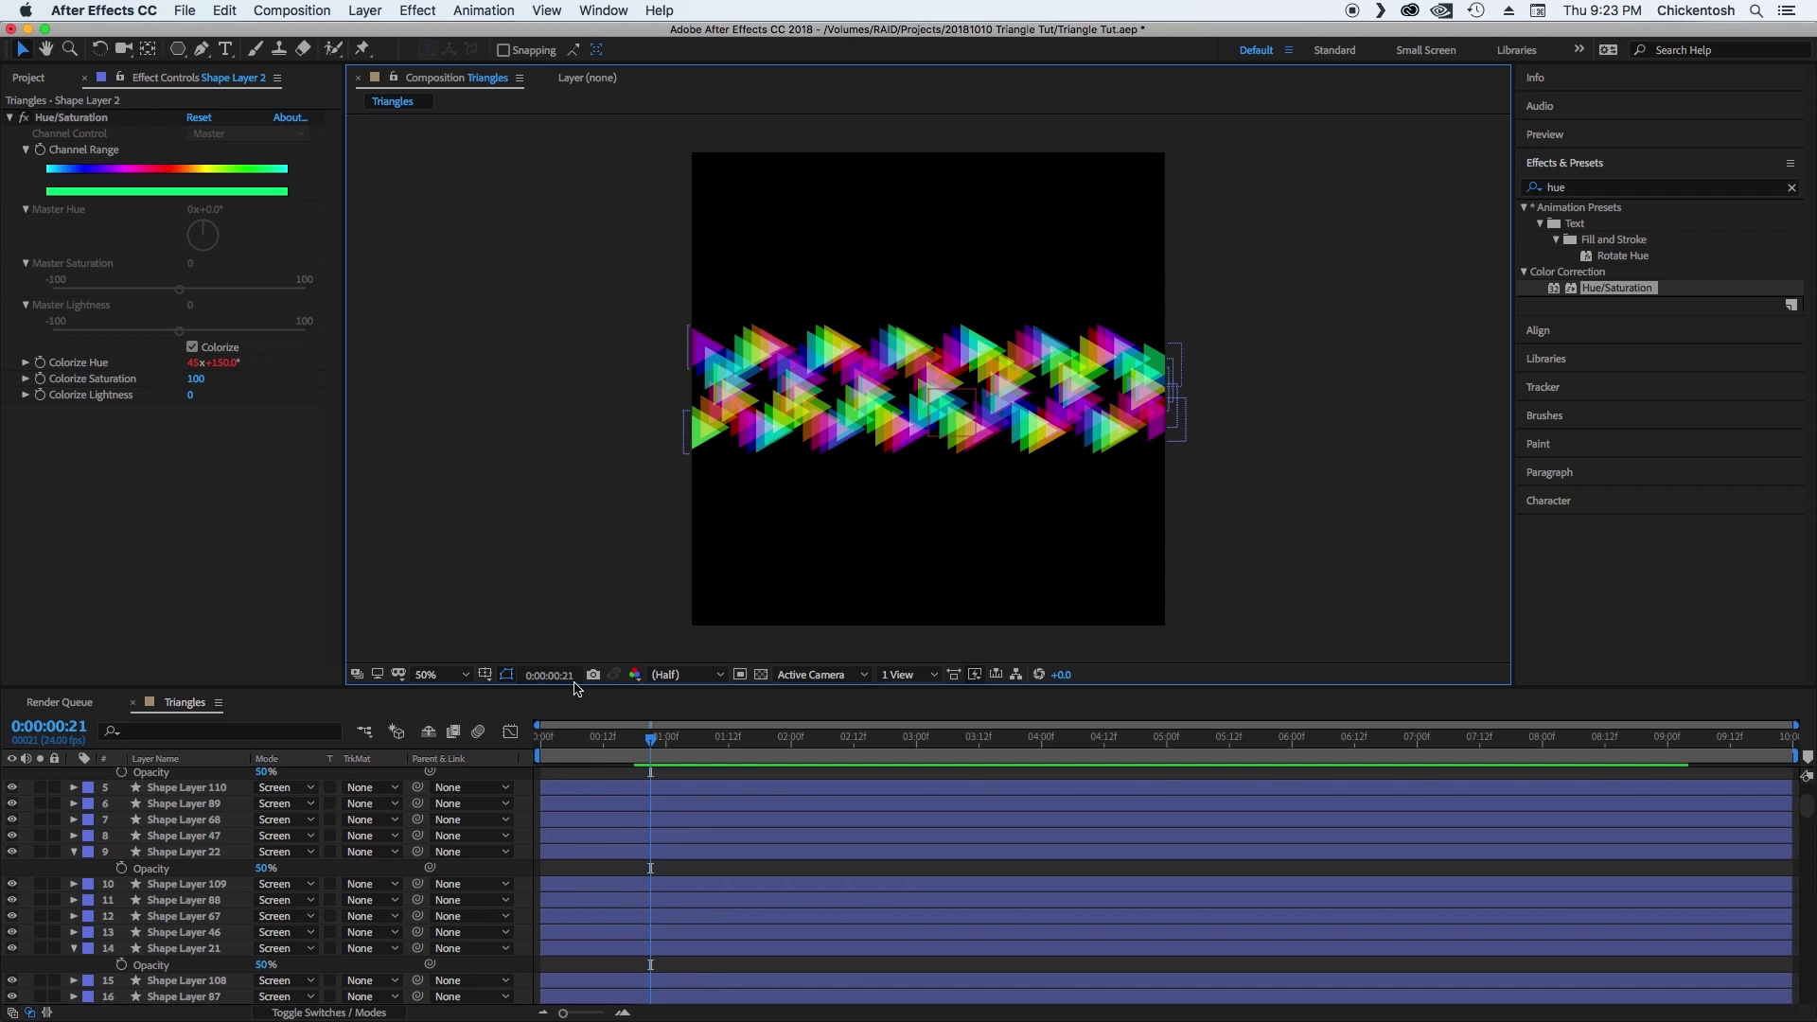
key(Home)
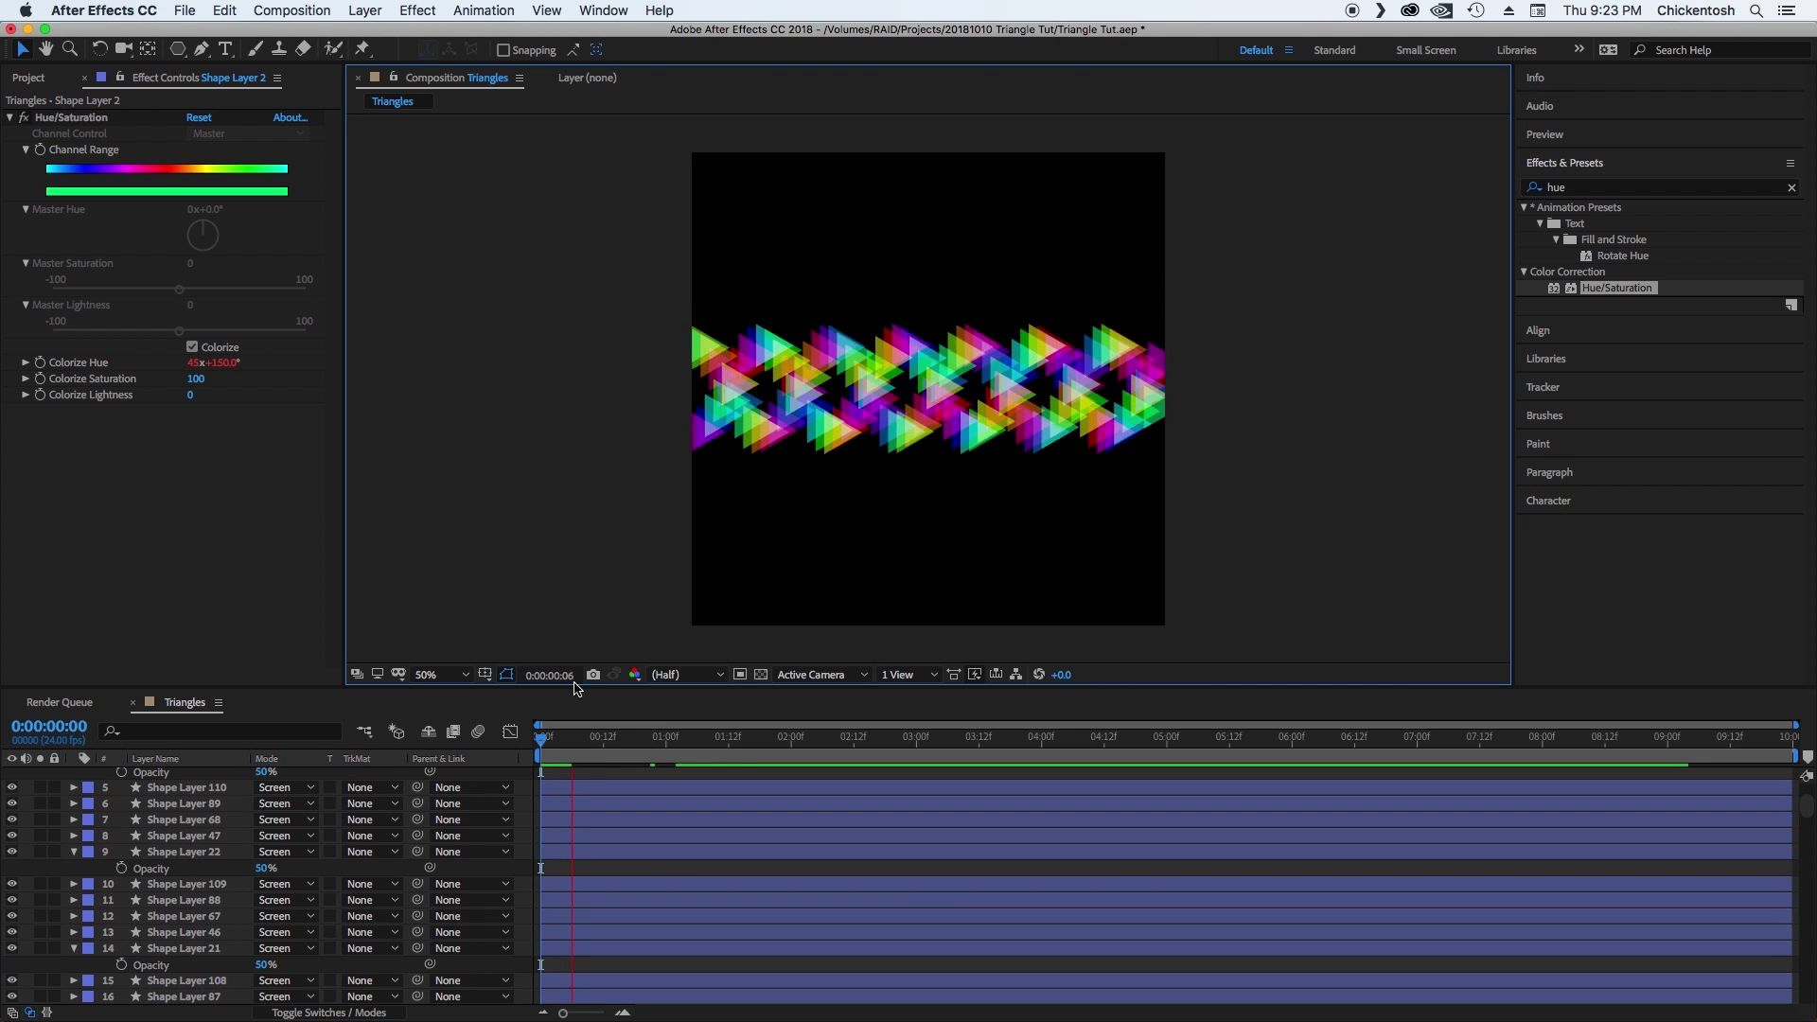
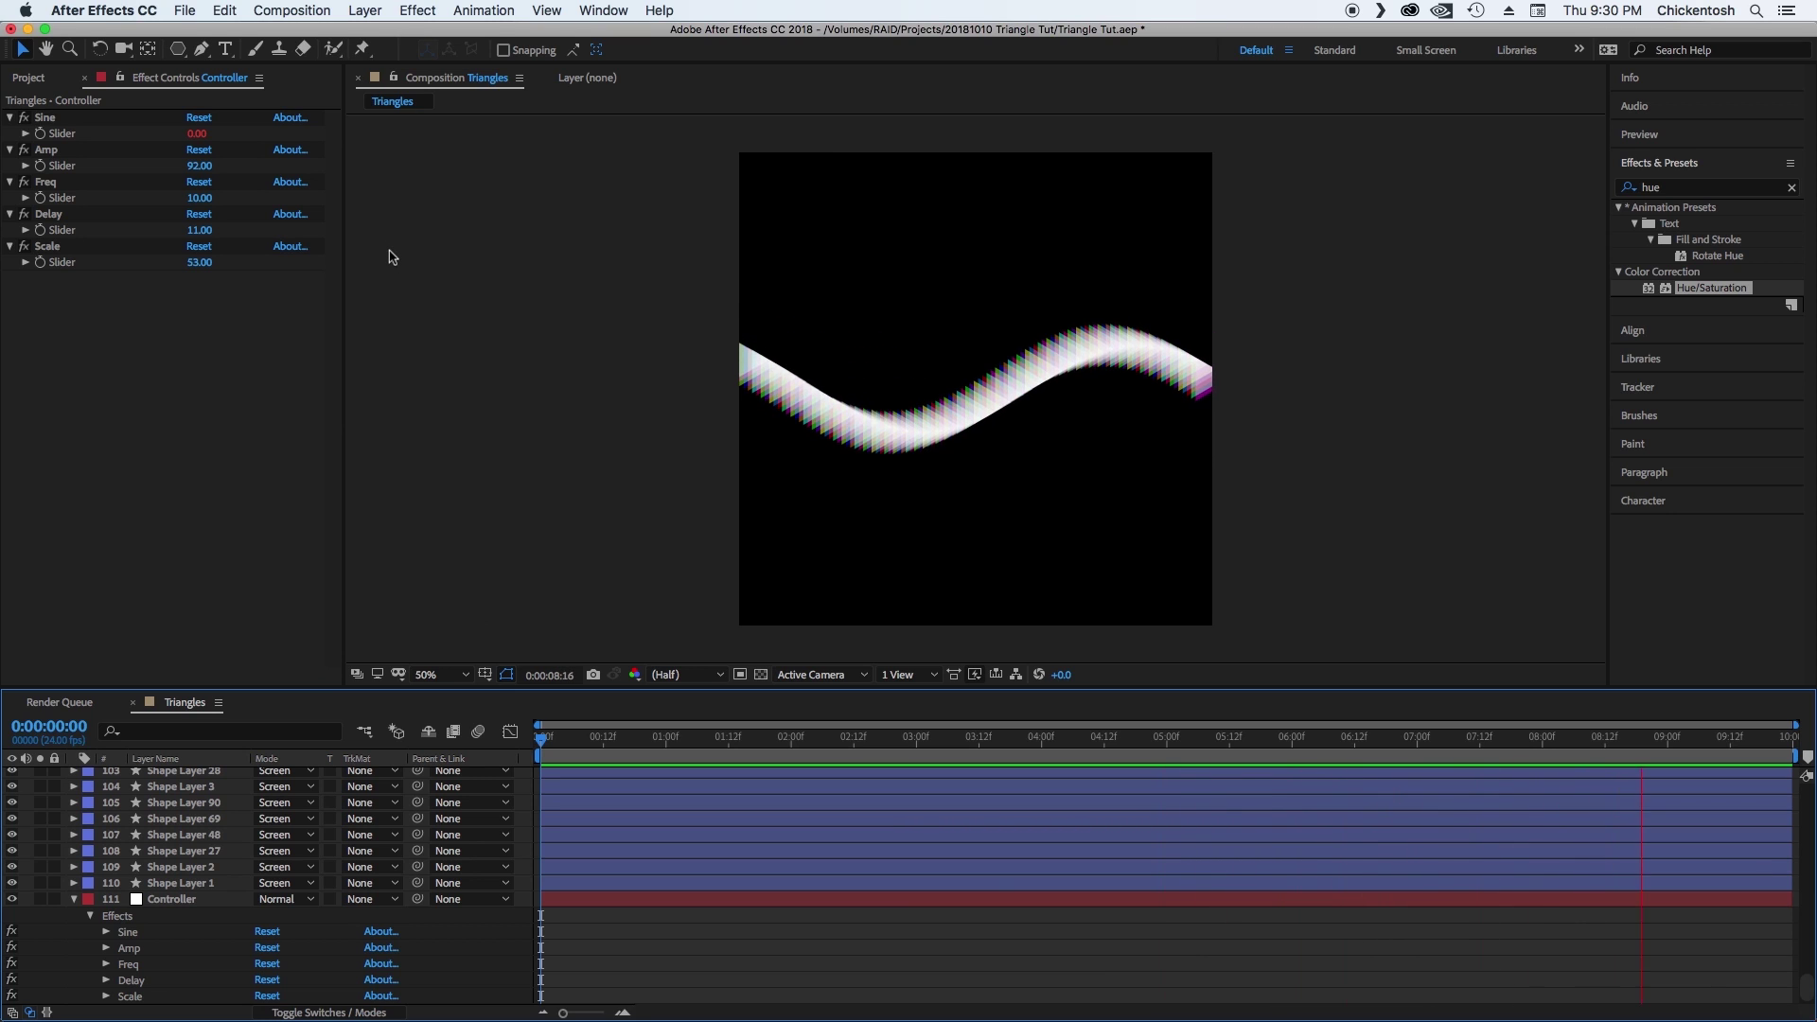
Create a new composition from the Triangles composition and place IMG_6480.JPG beneath the Triangles layer.
click(49, 79)
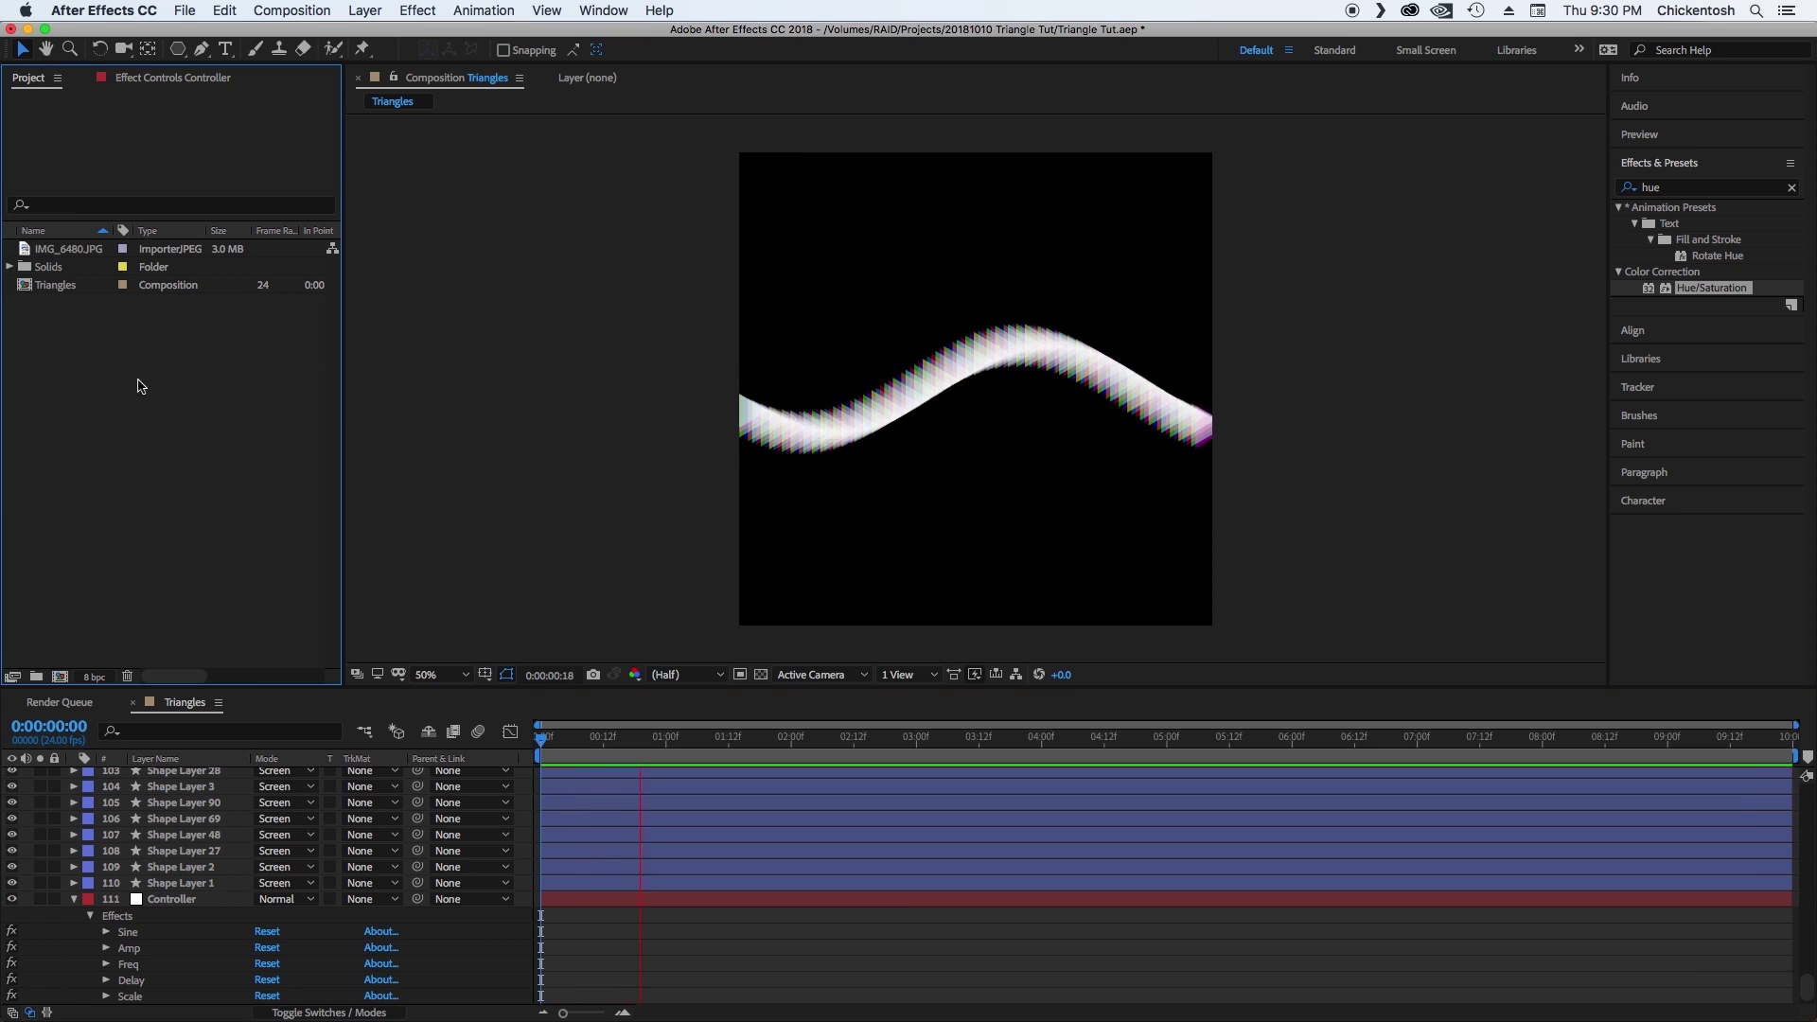
click(56, 248)
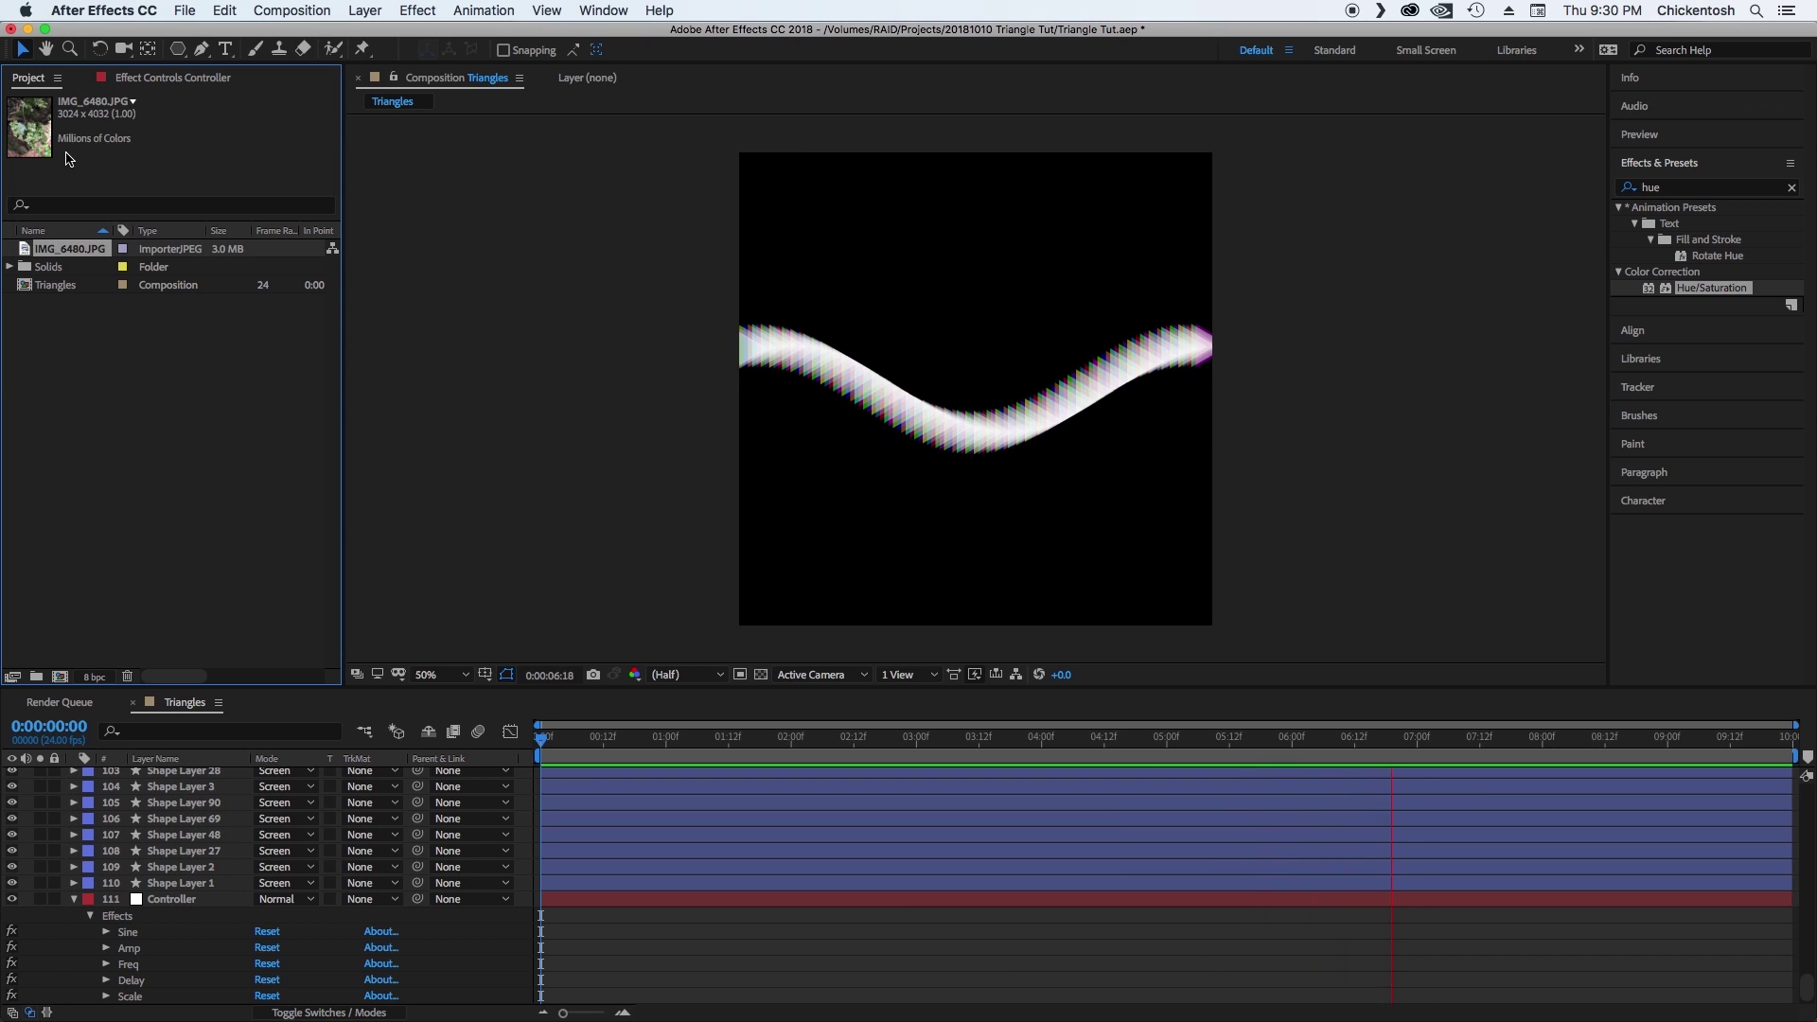
click(99, 327)
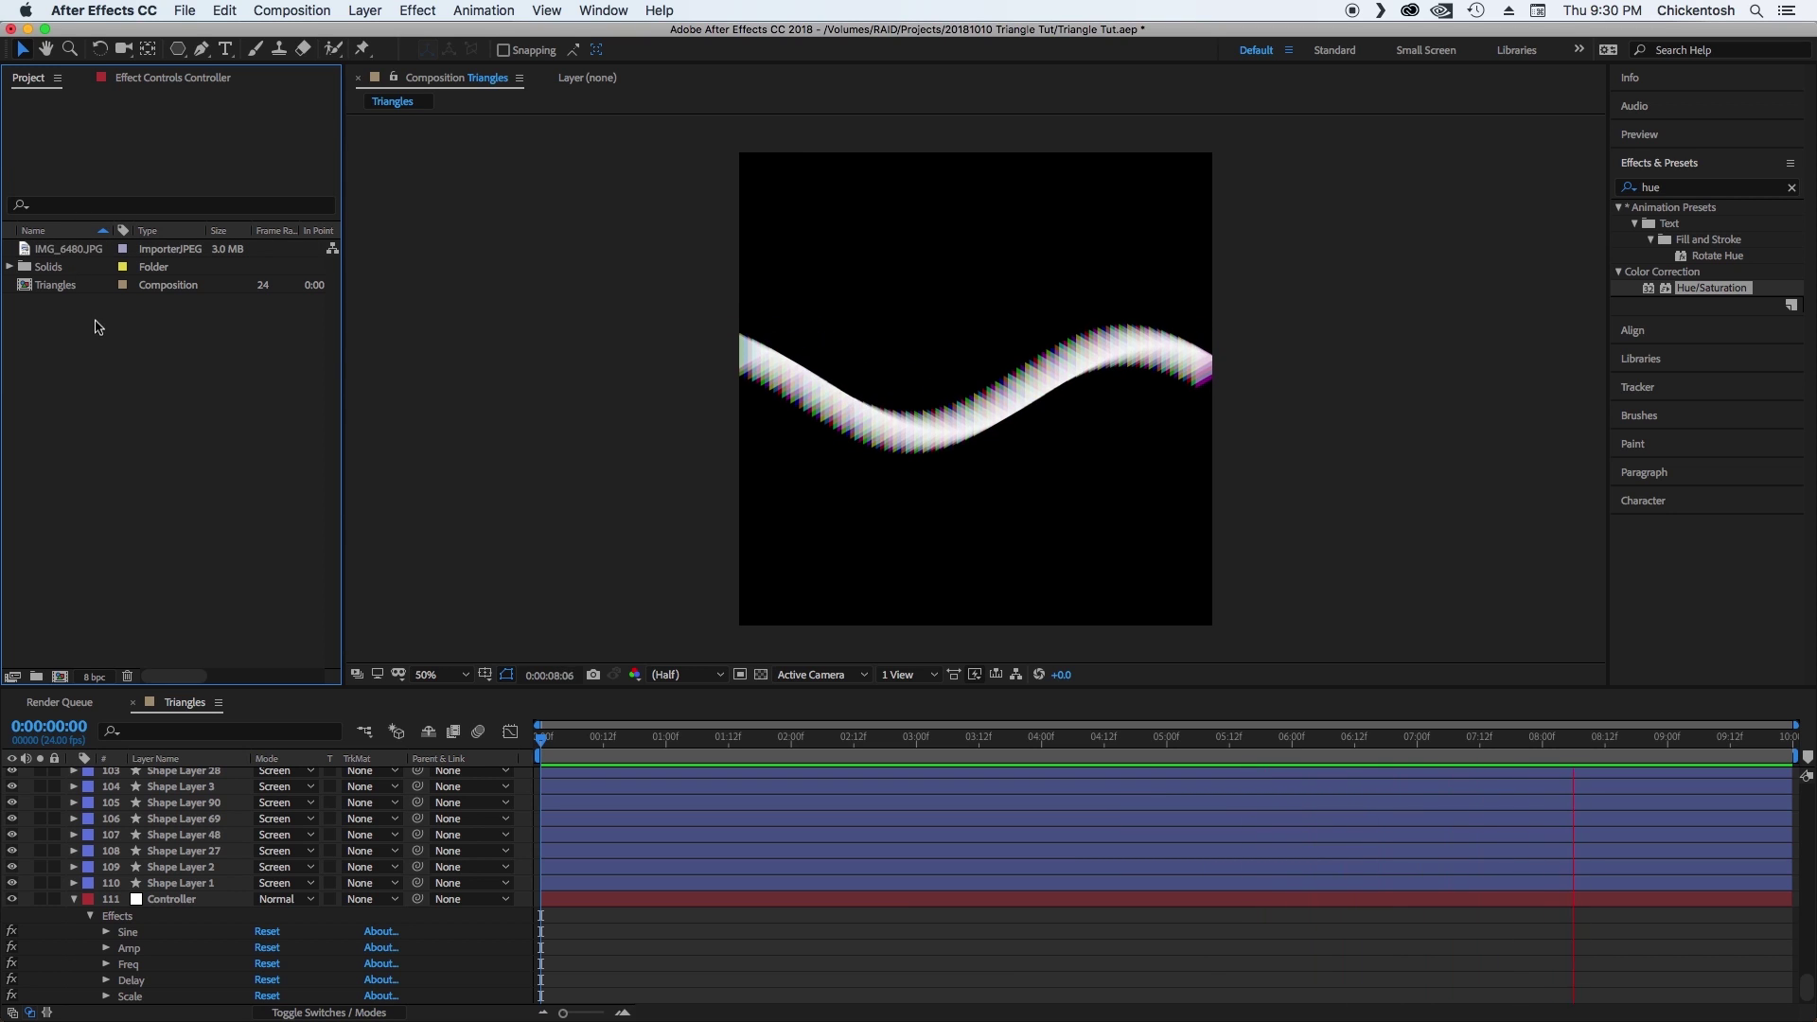
click(26, 287)
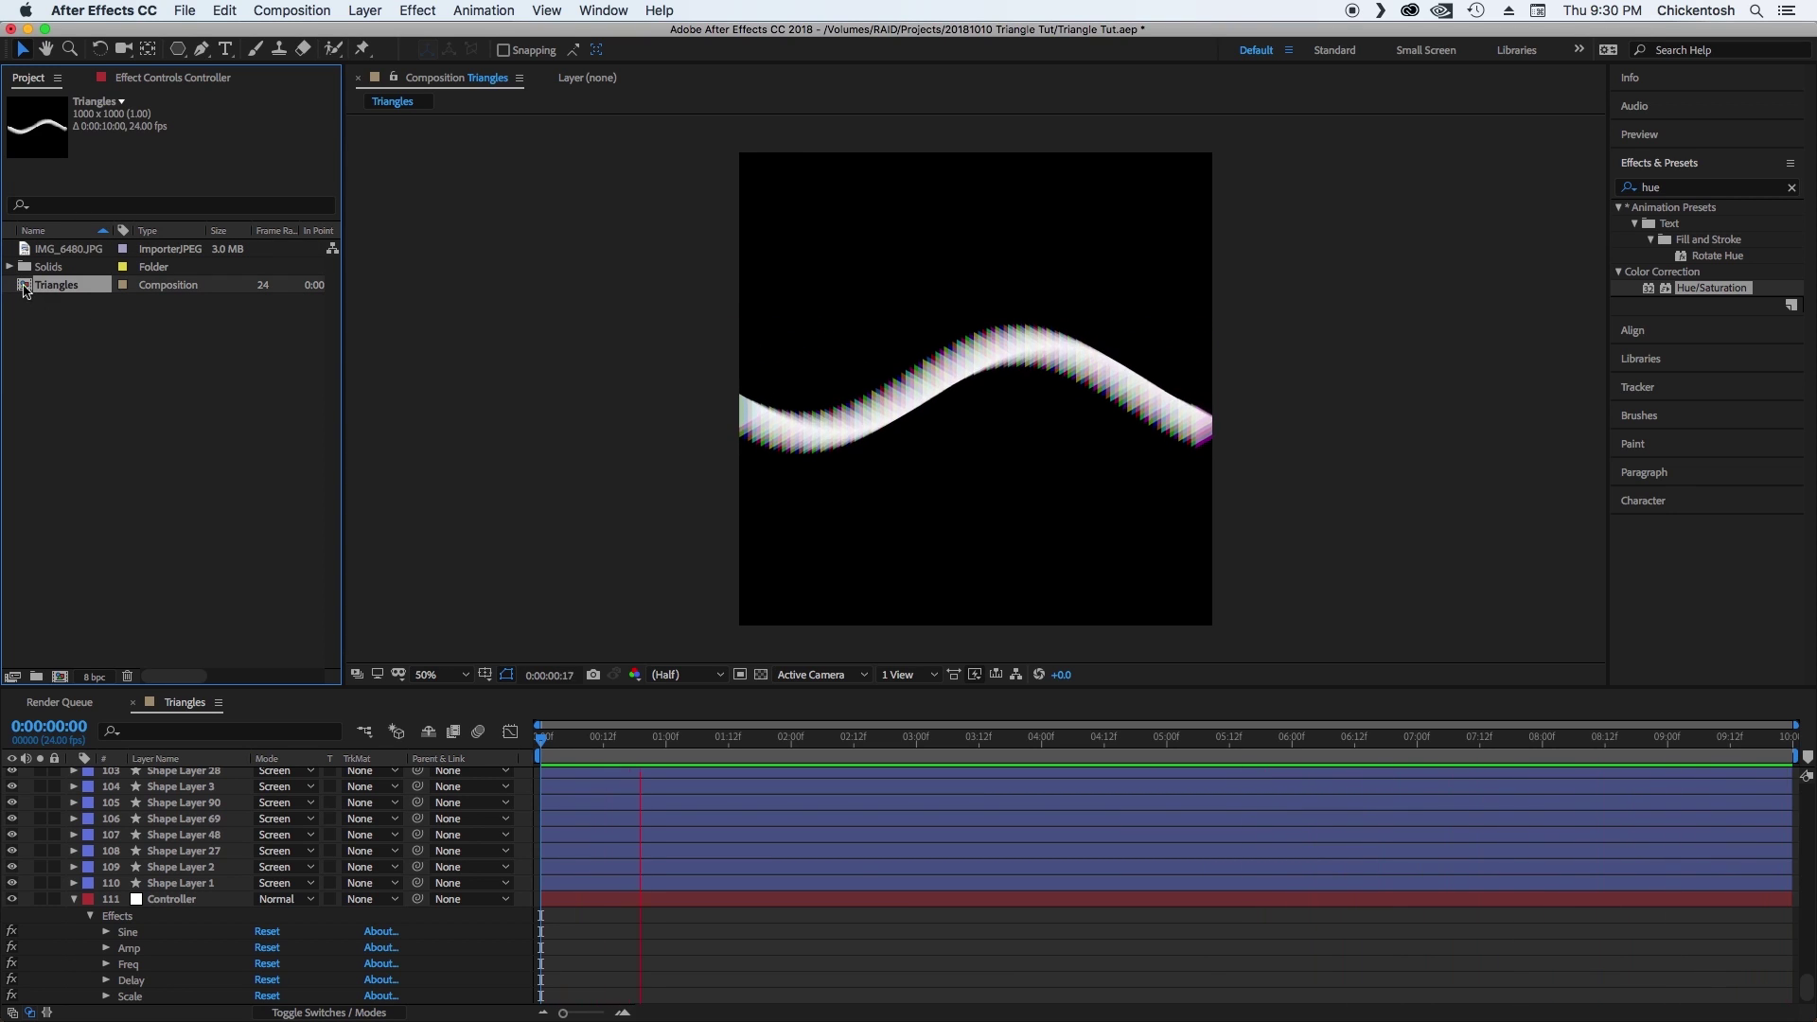
drag(26, 287, 59, 676)
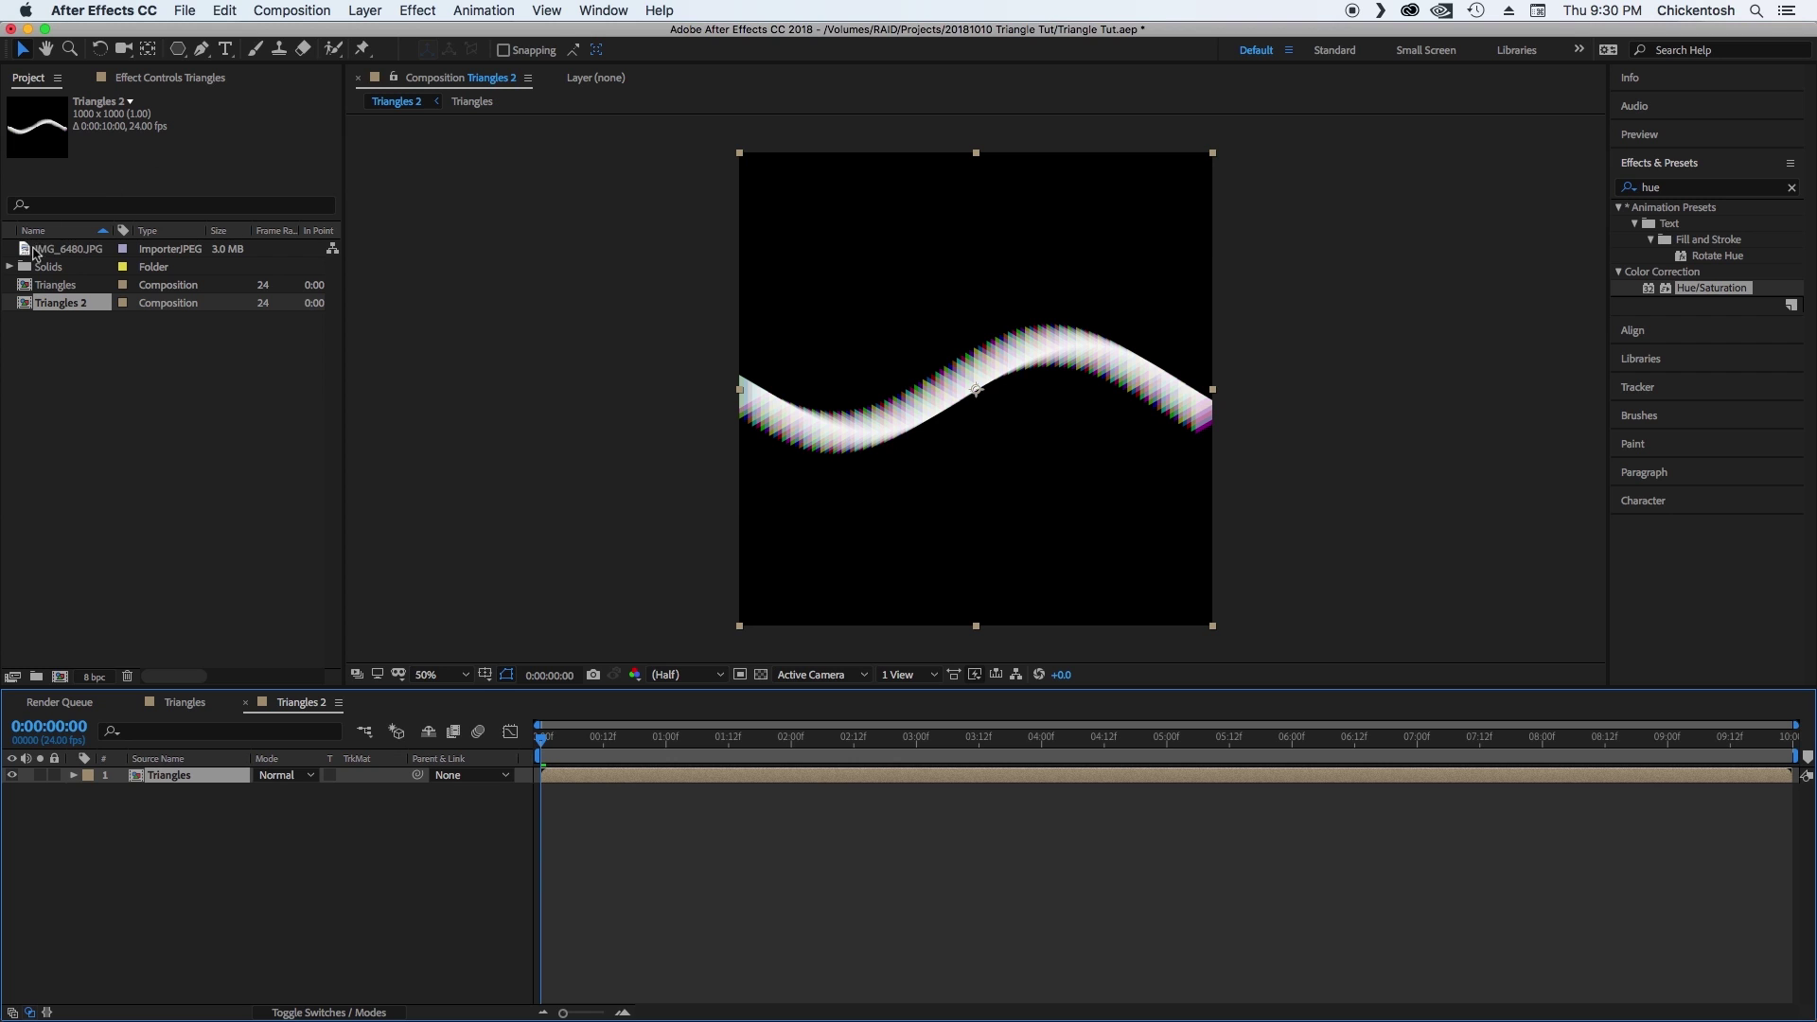
drag(47, 254, 144, 835)
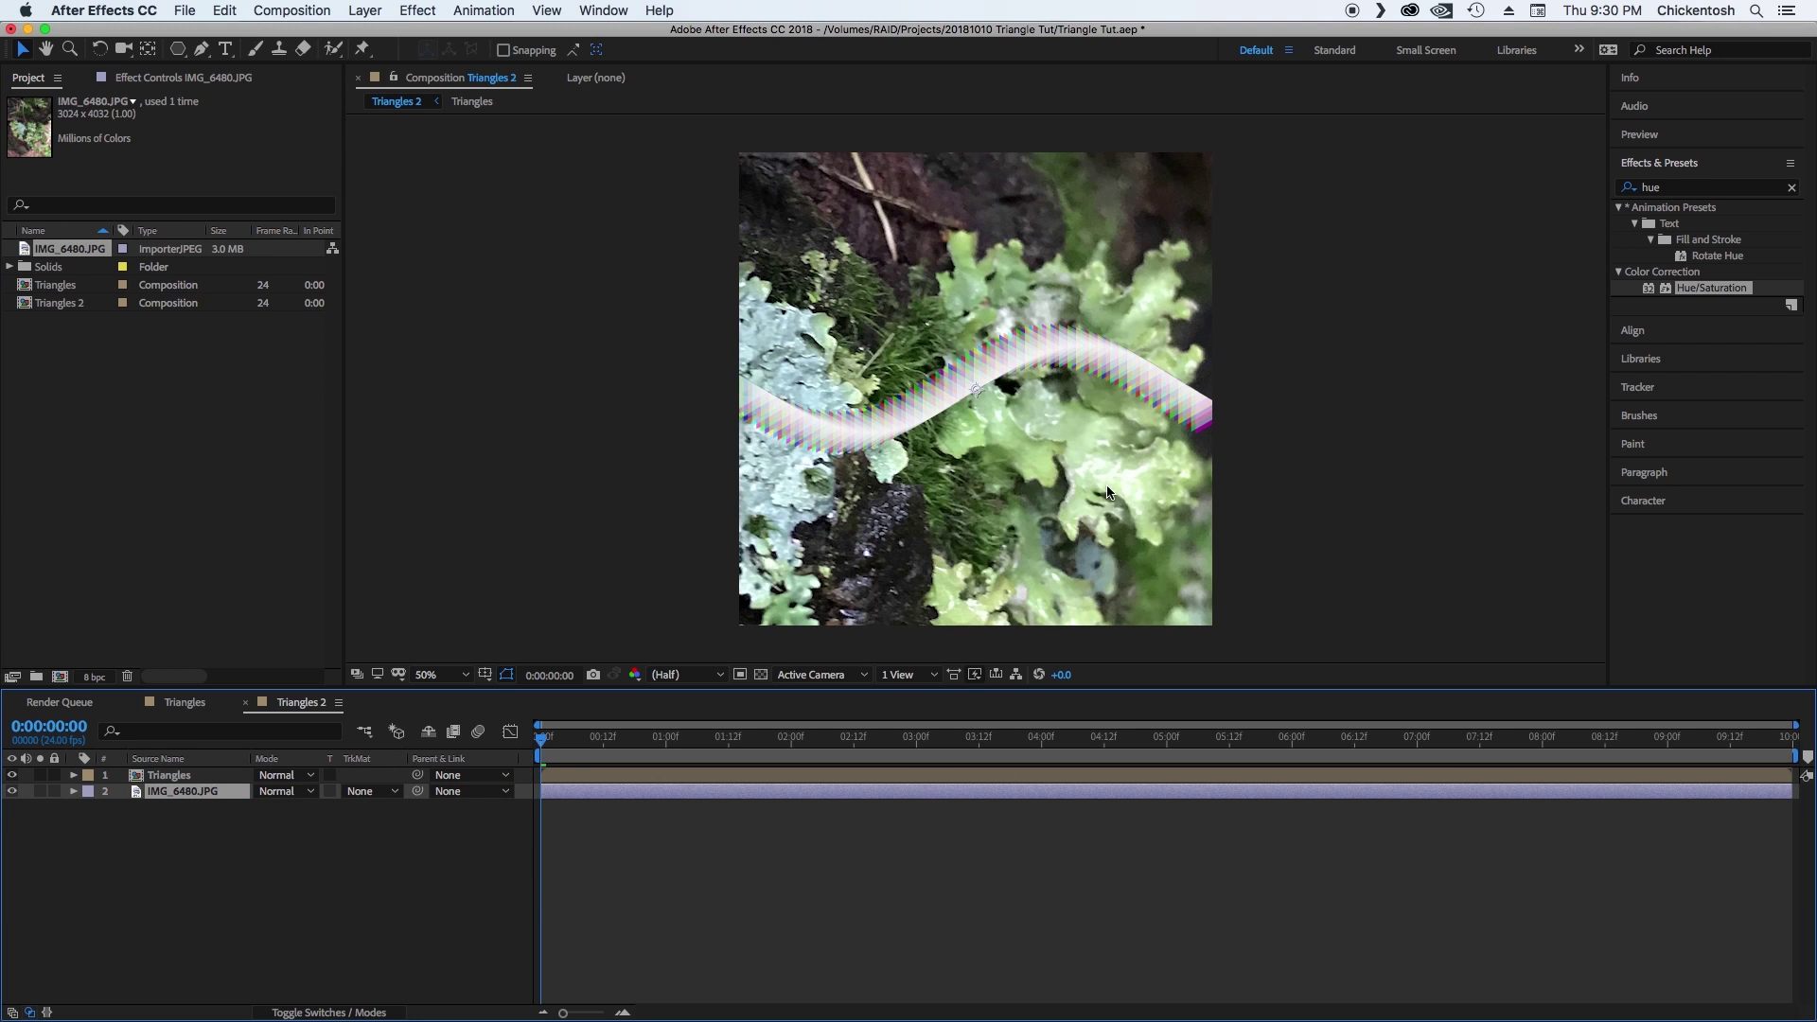
Scale the IMG_6480.JPG layer to fit the composition's width.
right_click(210, 791)
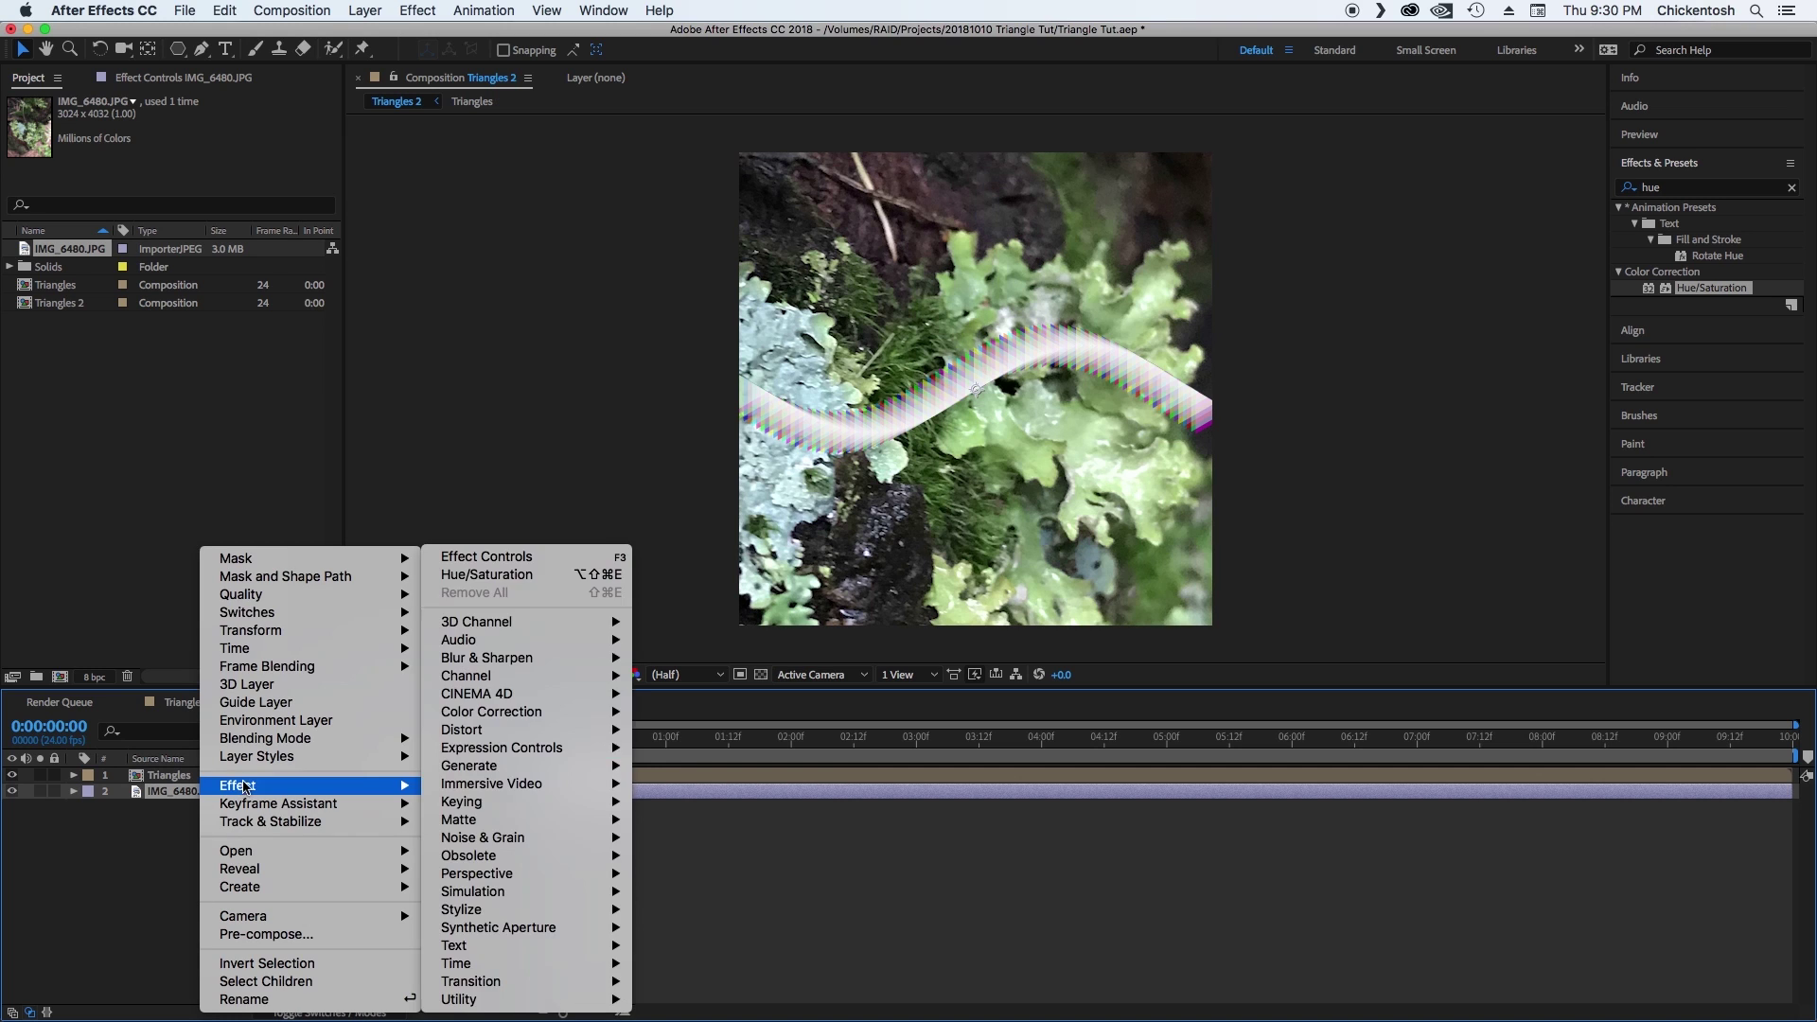
mouse_move(286, 632)
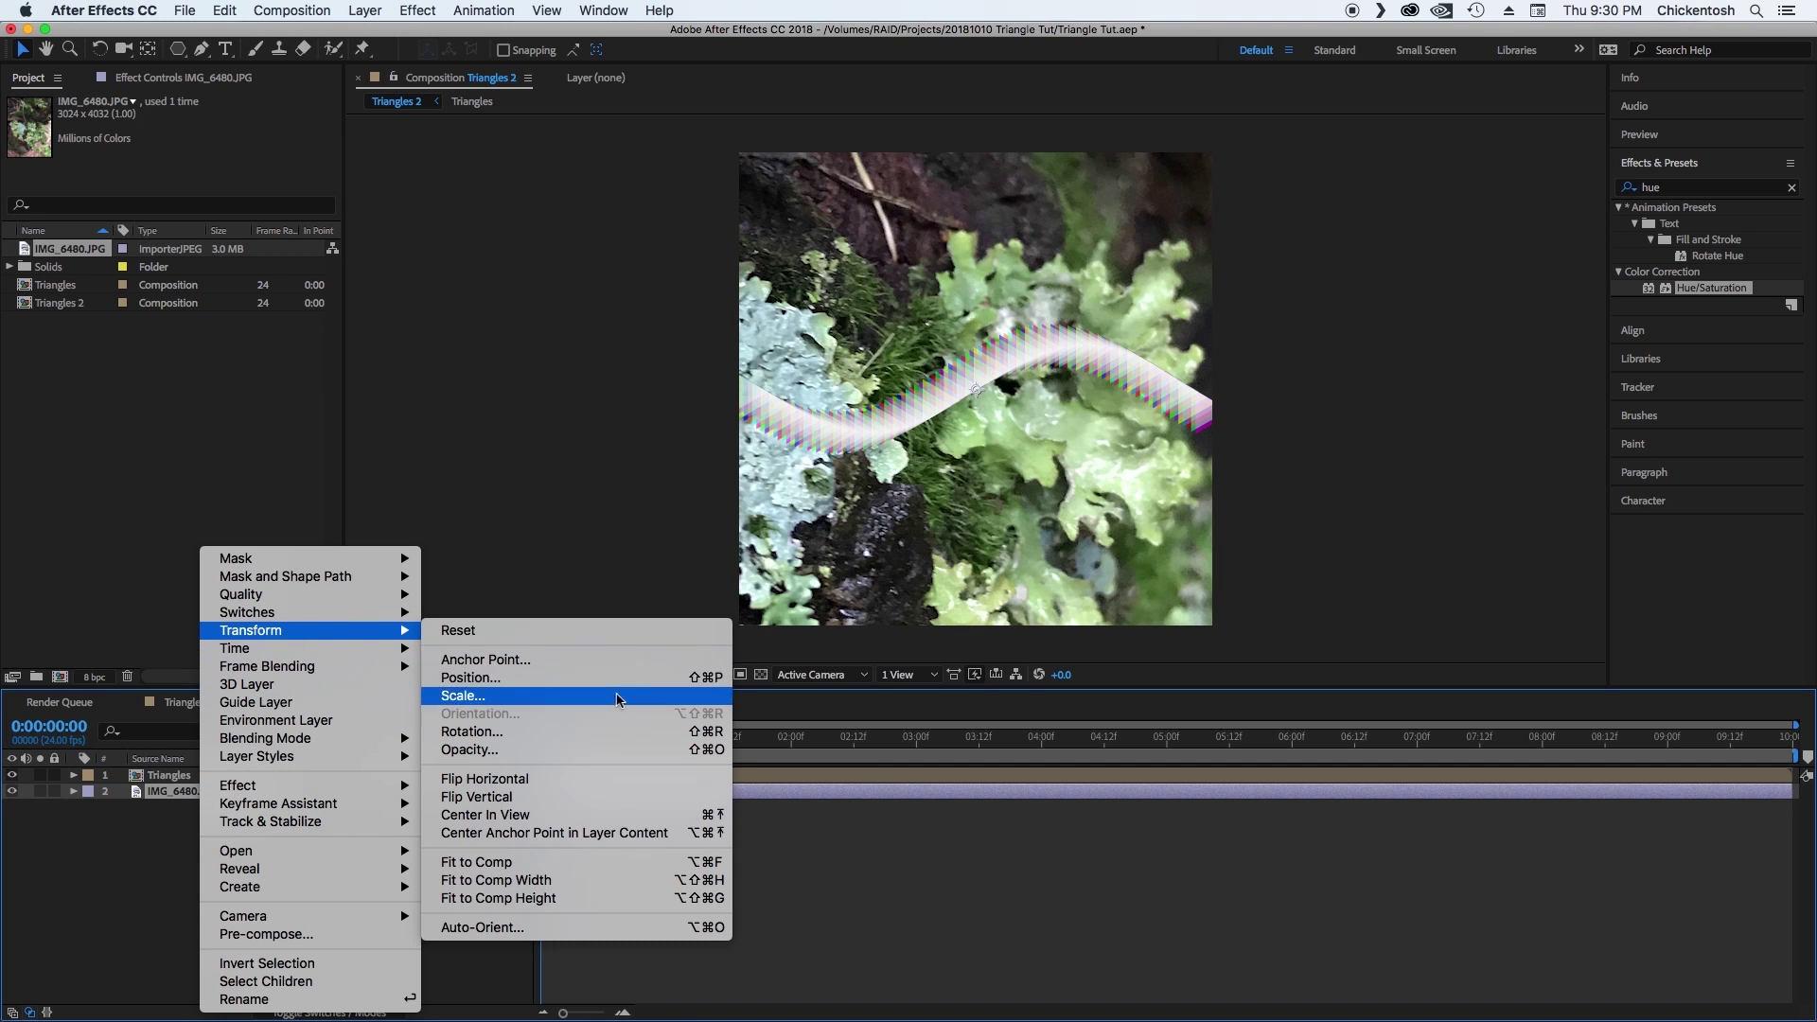
click(584, 883)
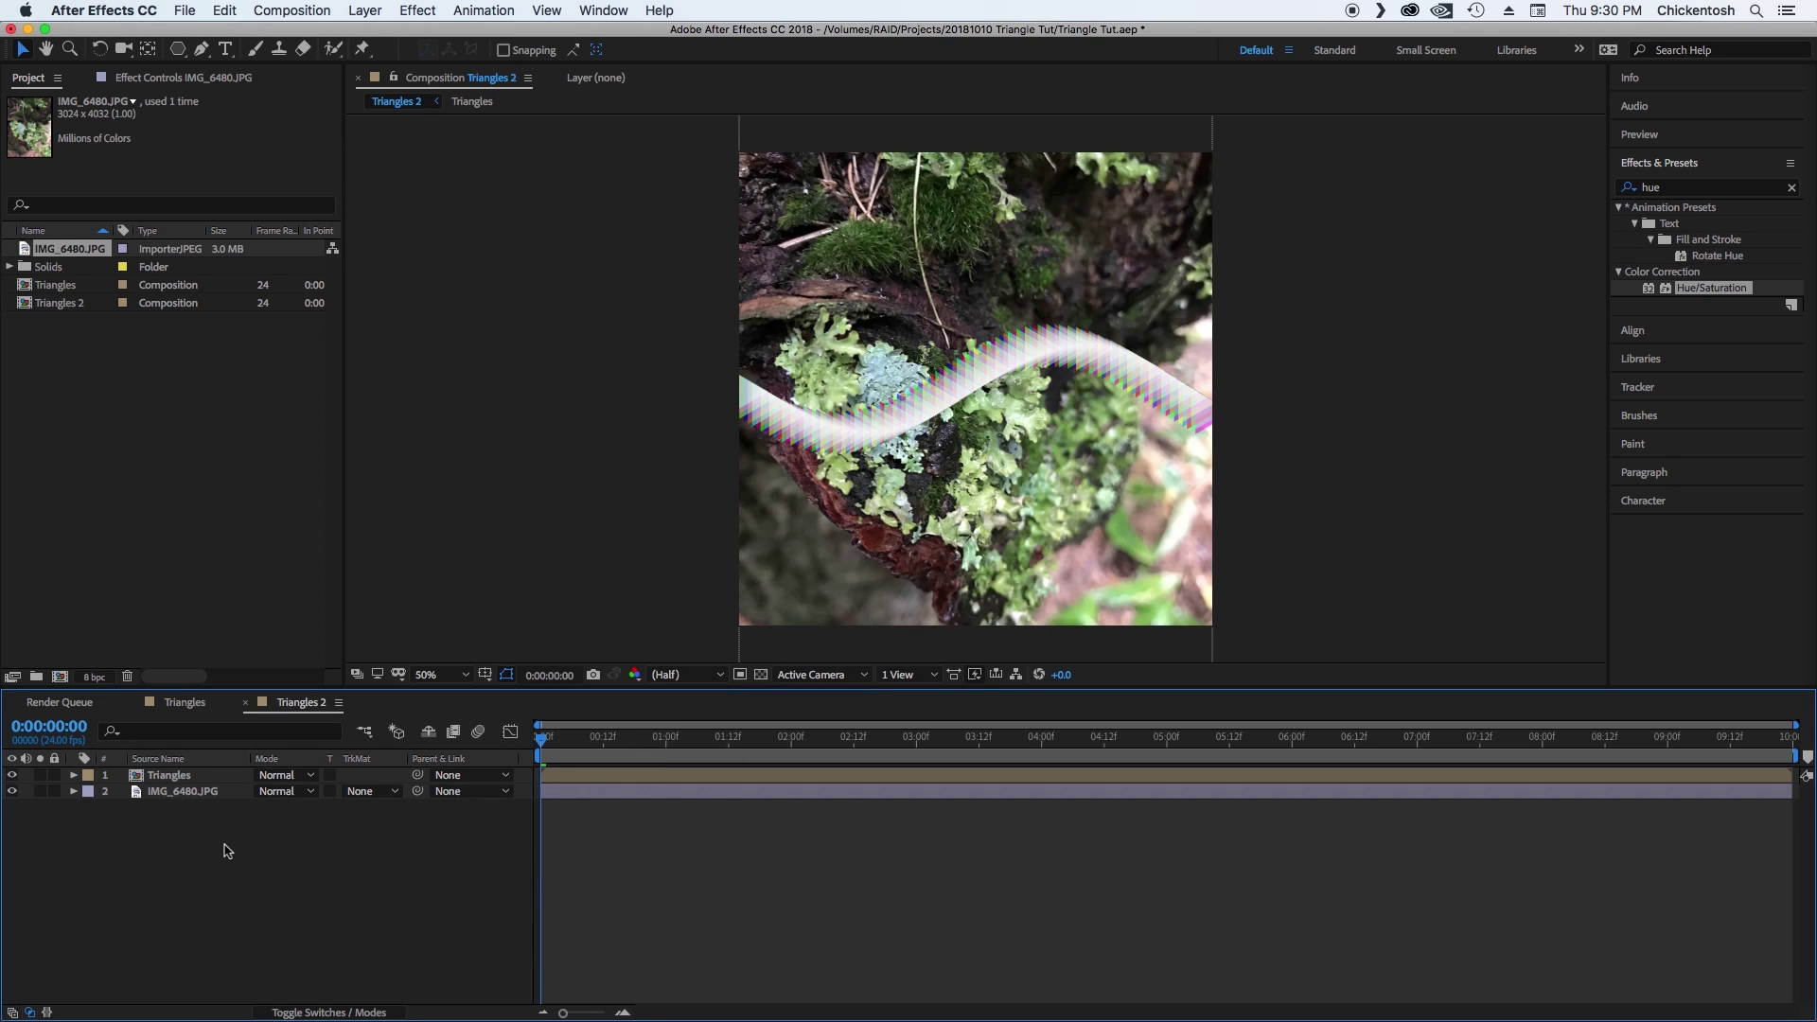
Find the Tint effect and apply it to the IMG_6480.JPG layer.
click(176, 795)
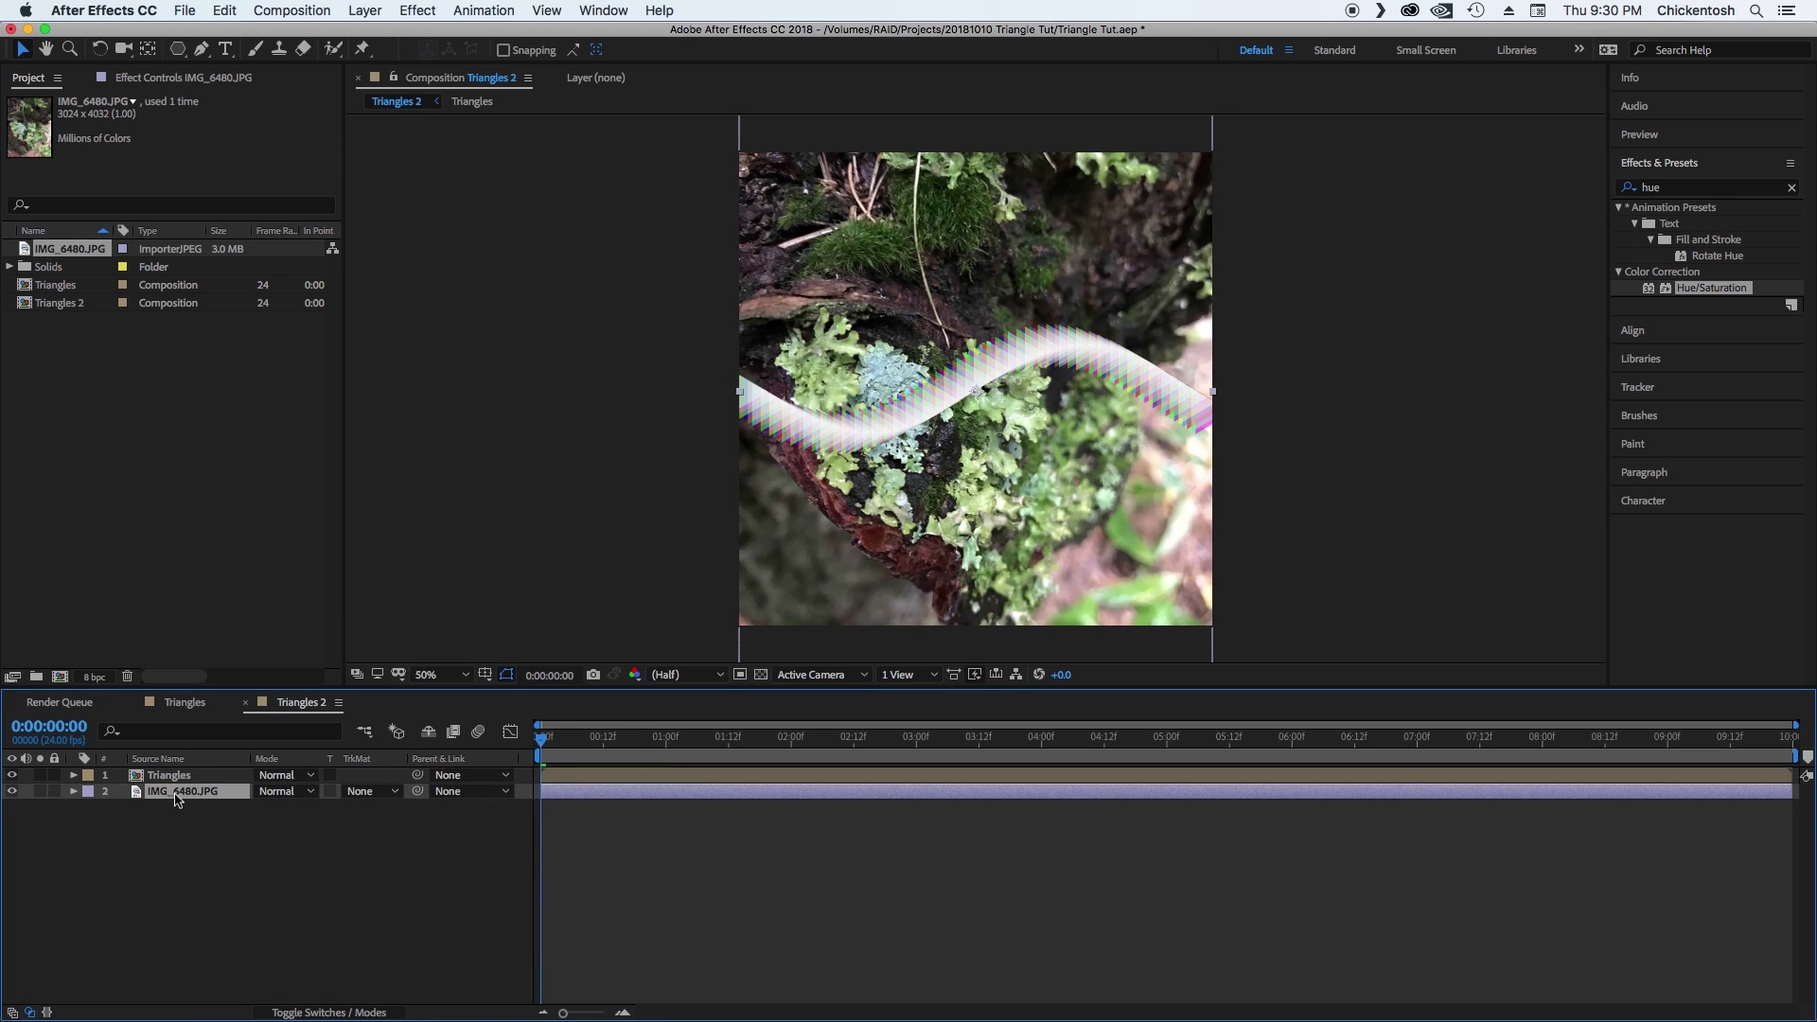
click(116, 80)
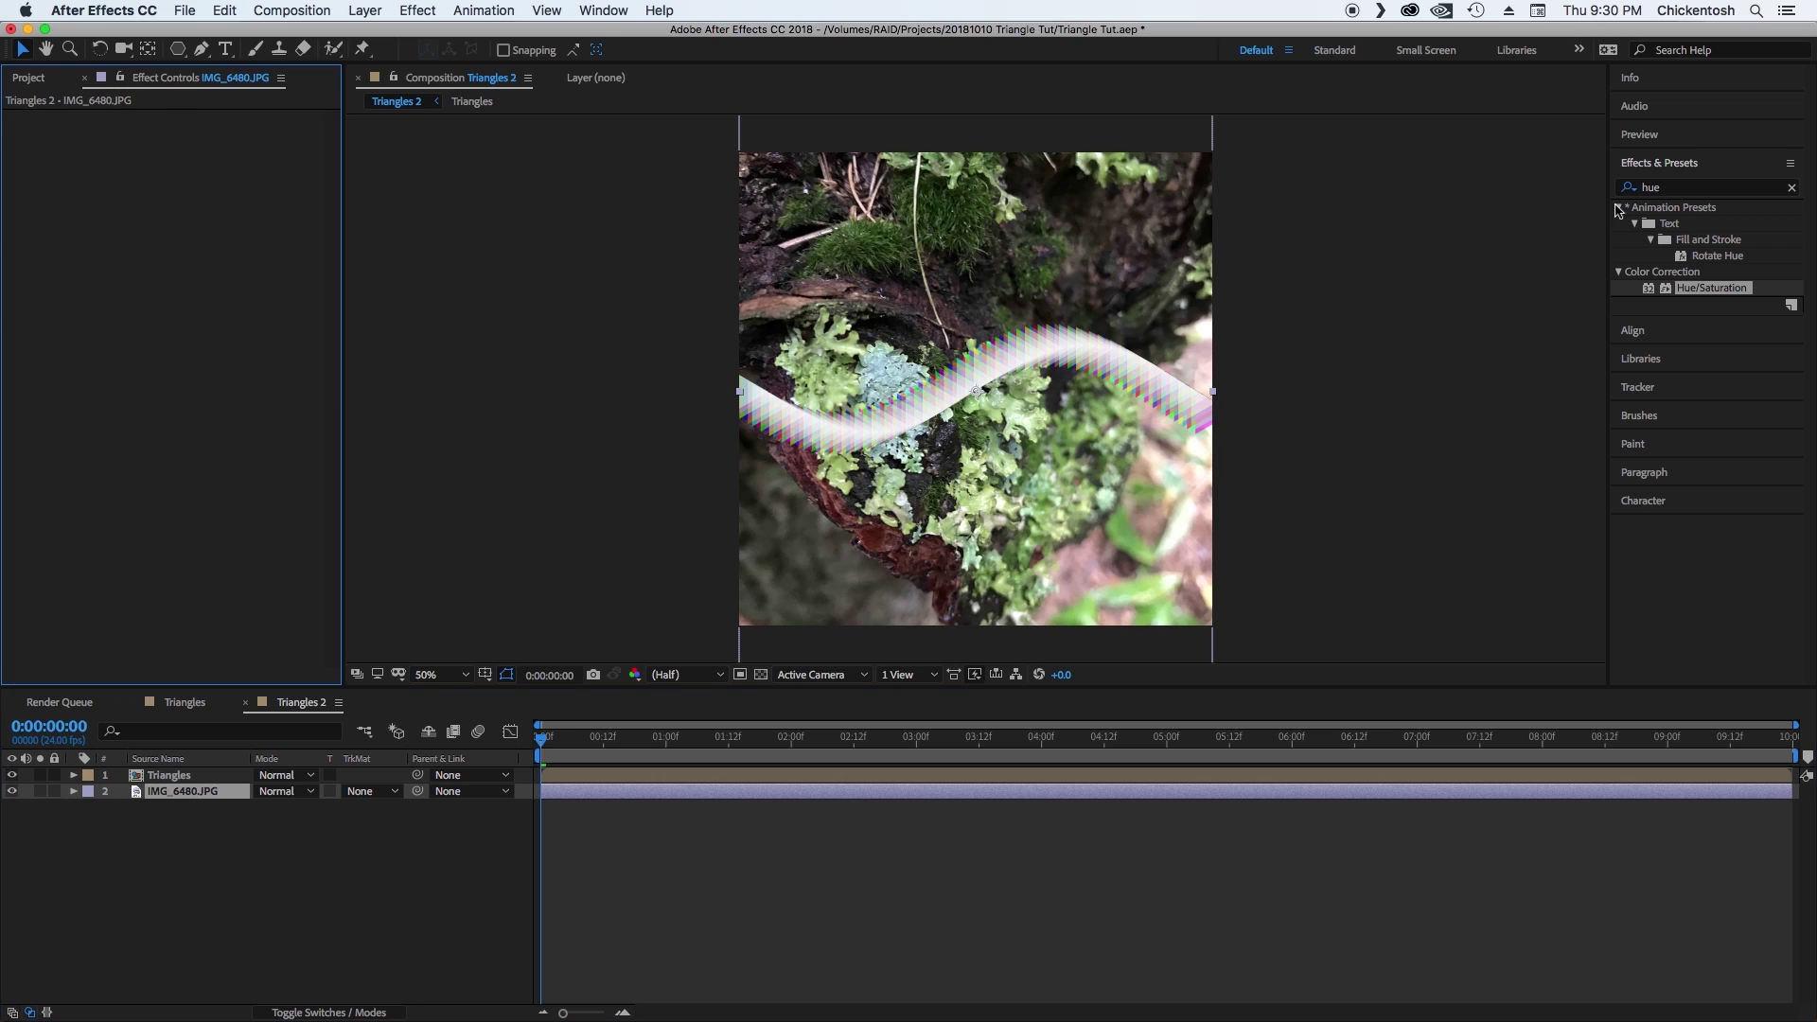
click(1714, 188)
text(tint)
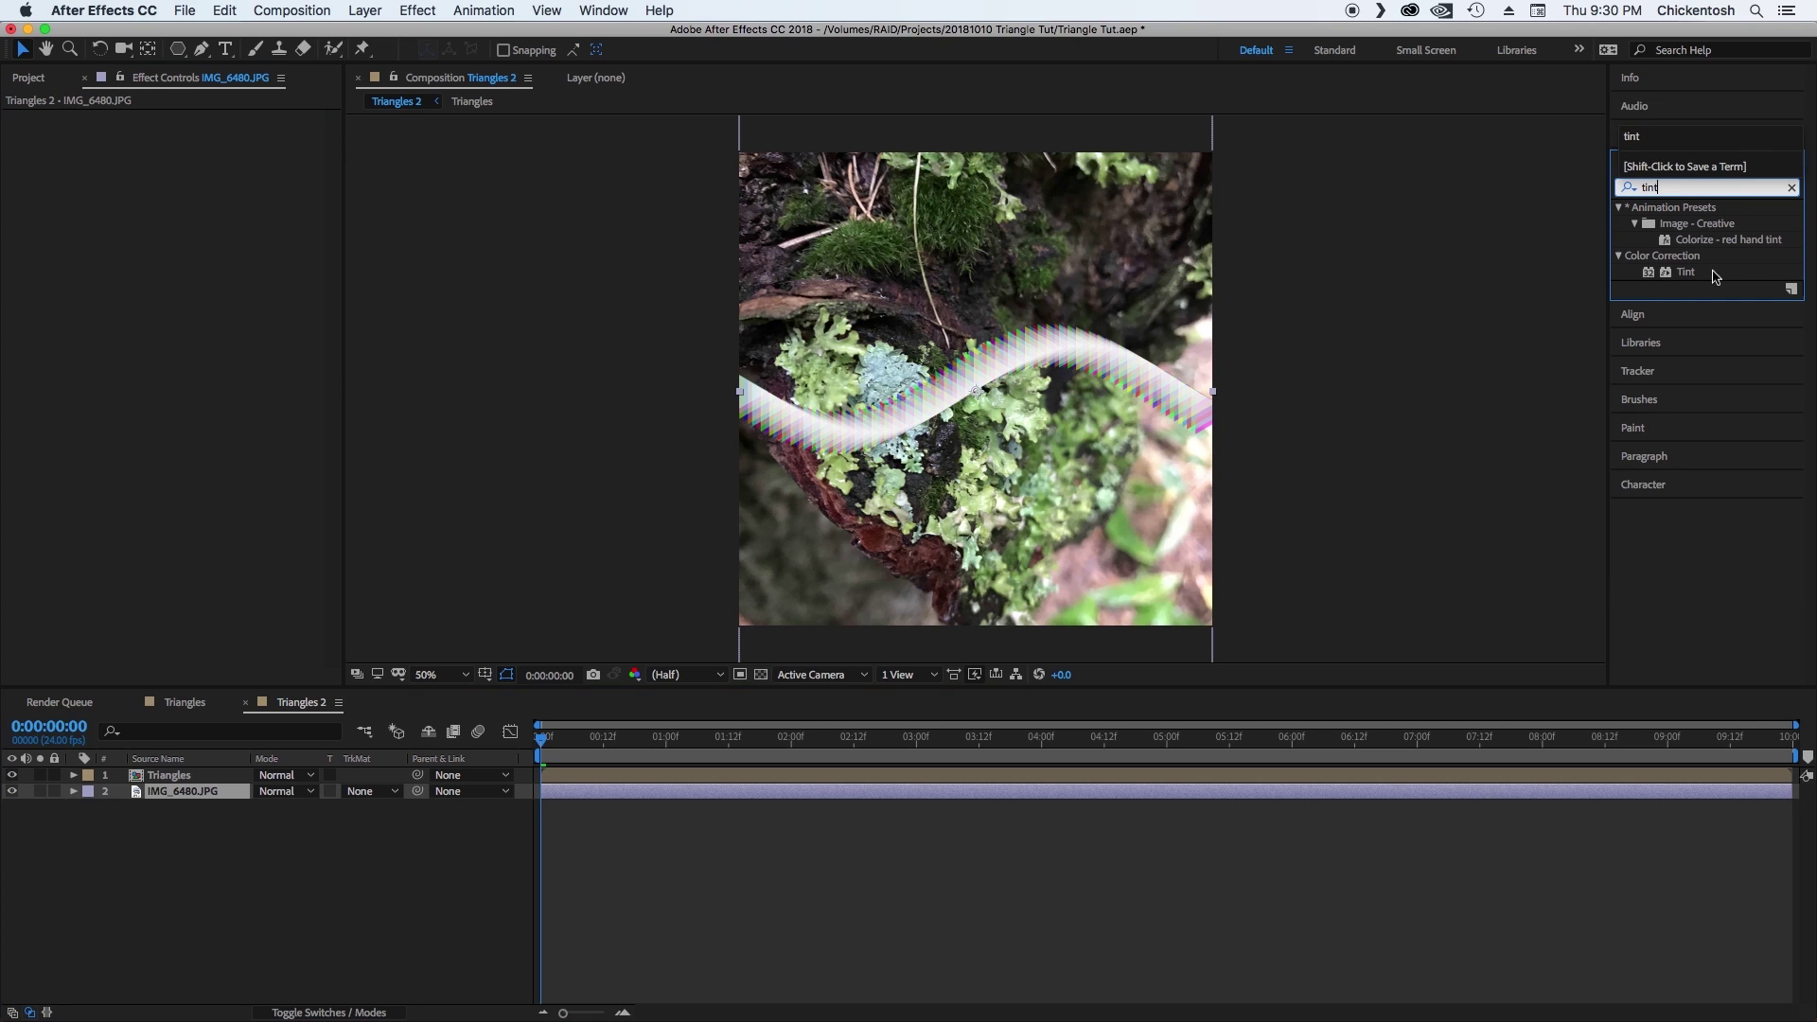
drag(1715, 275, 218, 380)
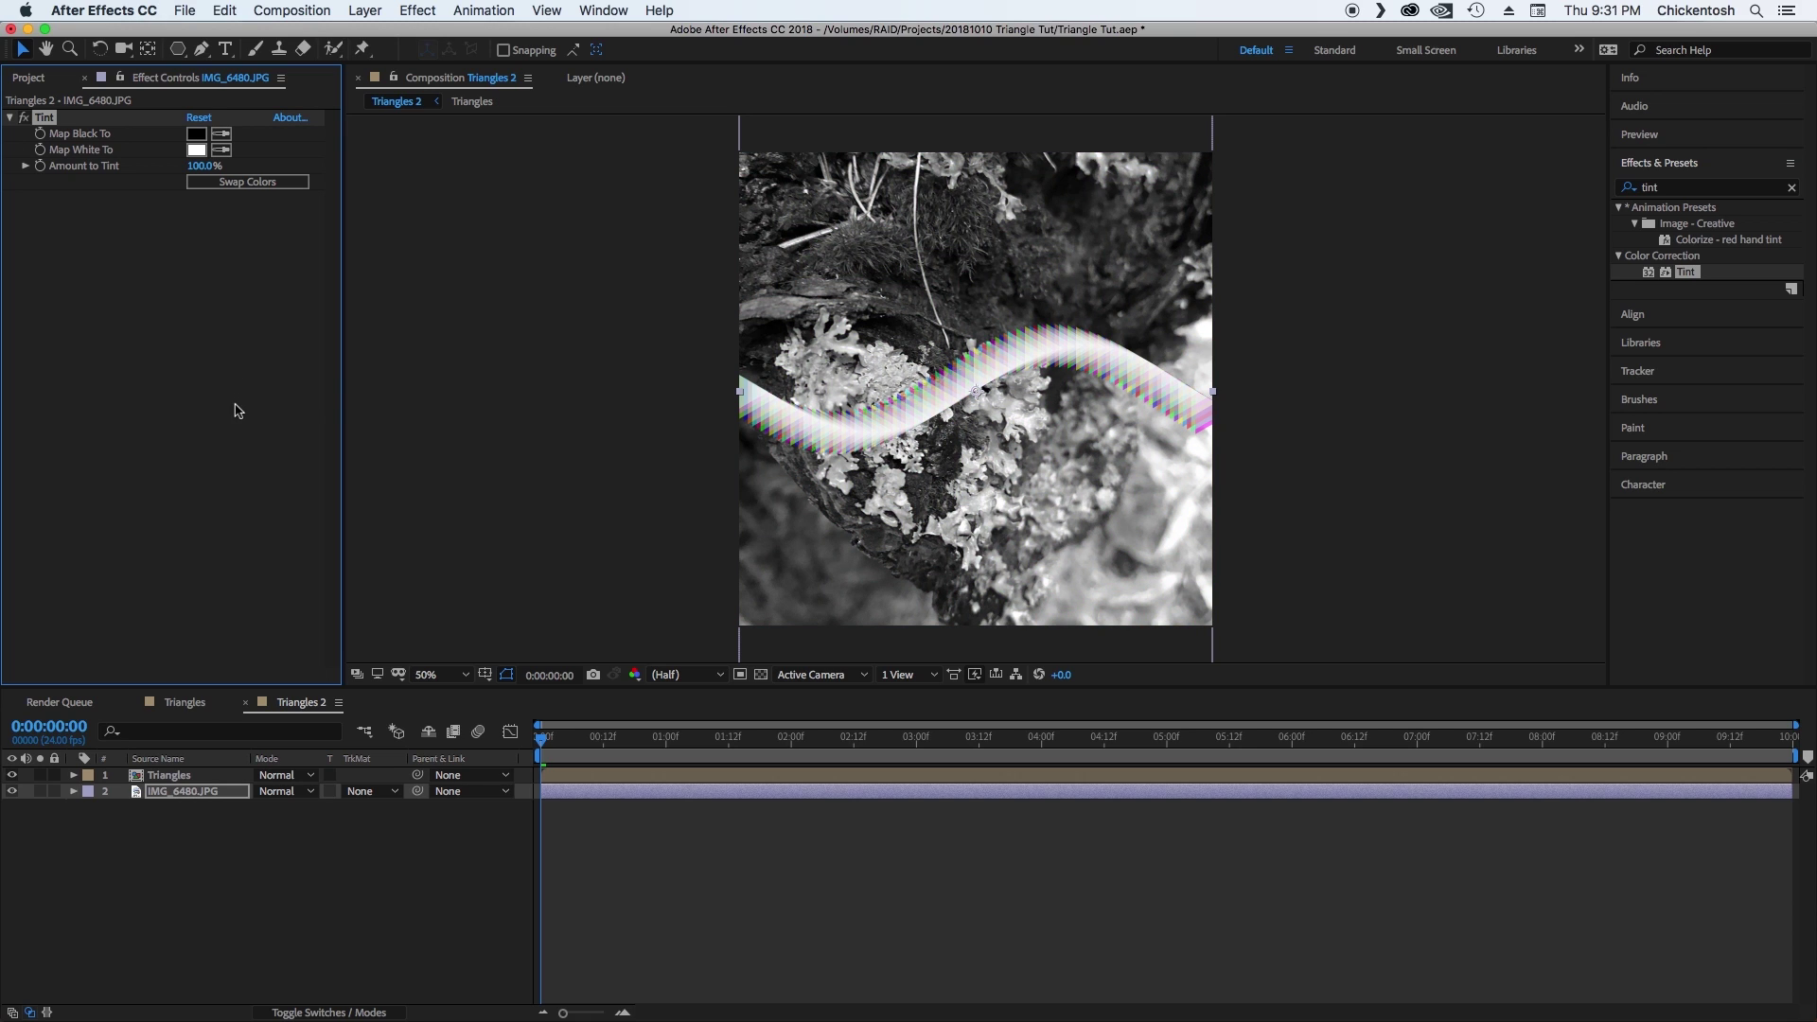
Apply Levels to the photo layer with Output White 127, Gamma 0.45 and Output Black 18, and preview the composition.
click(1693, 191)
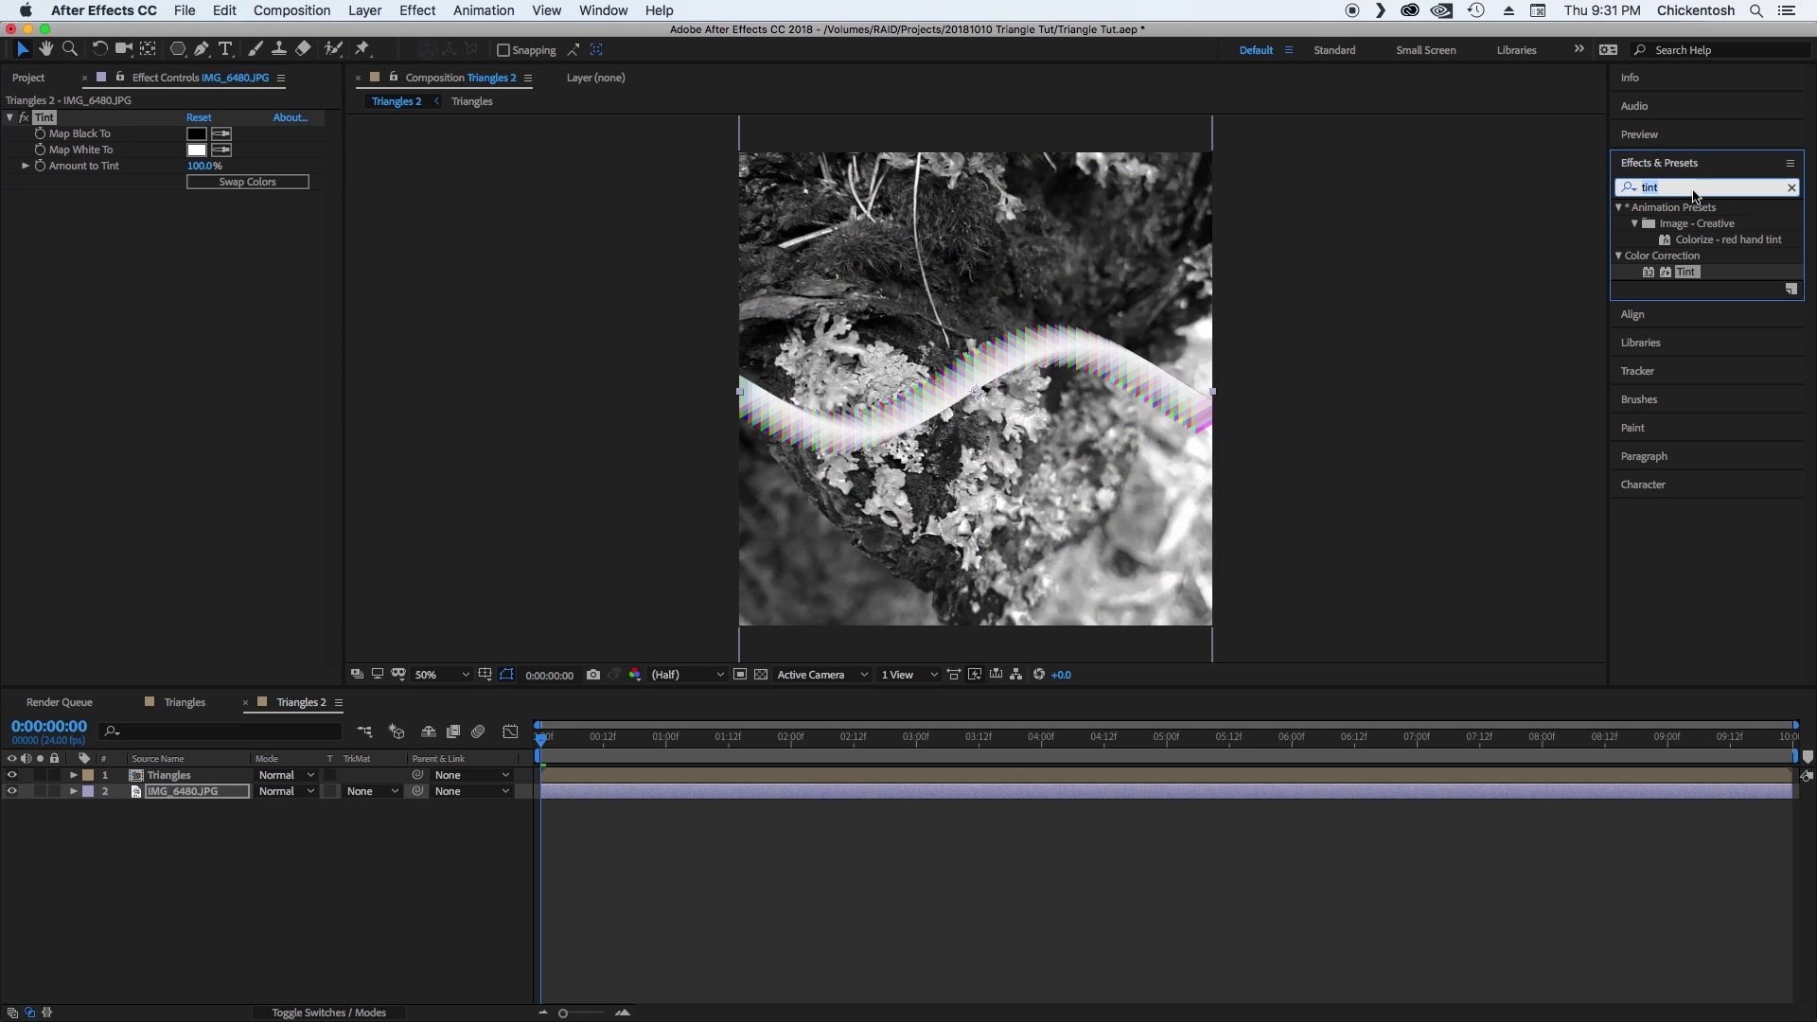
text(leve)
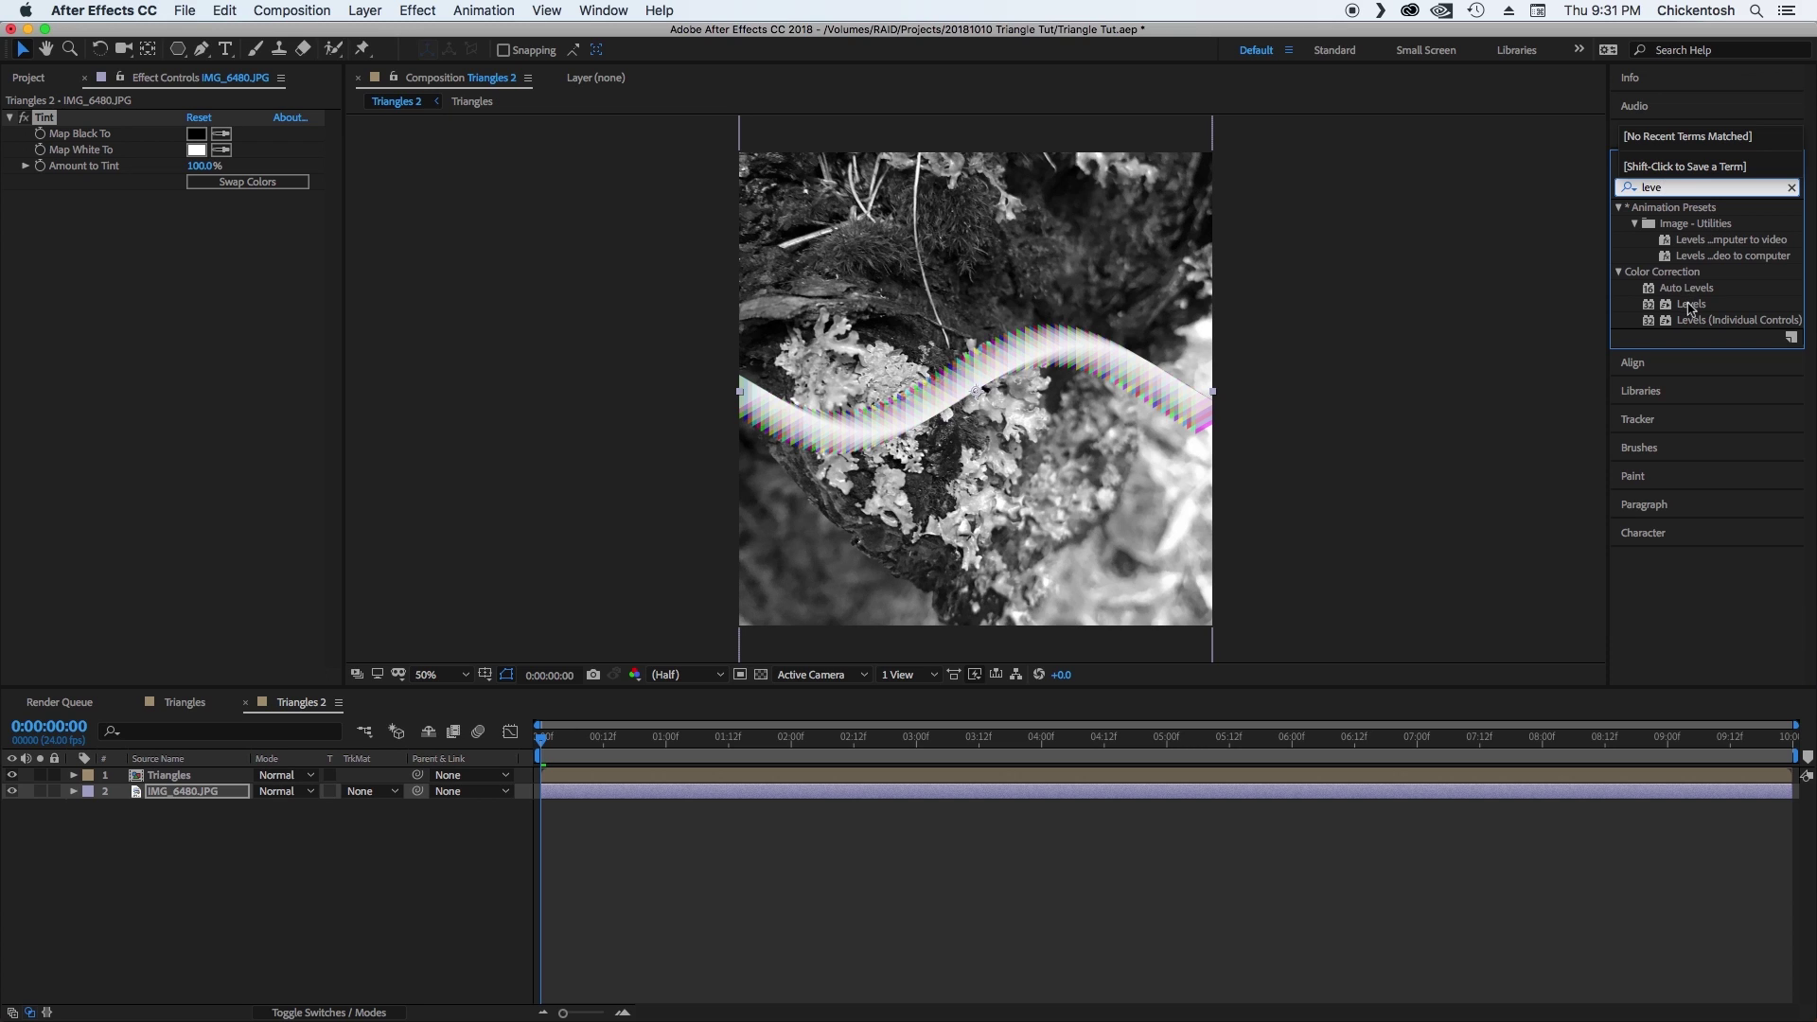
drag(1691, 304, 233, 383)
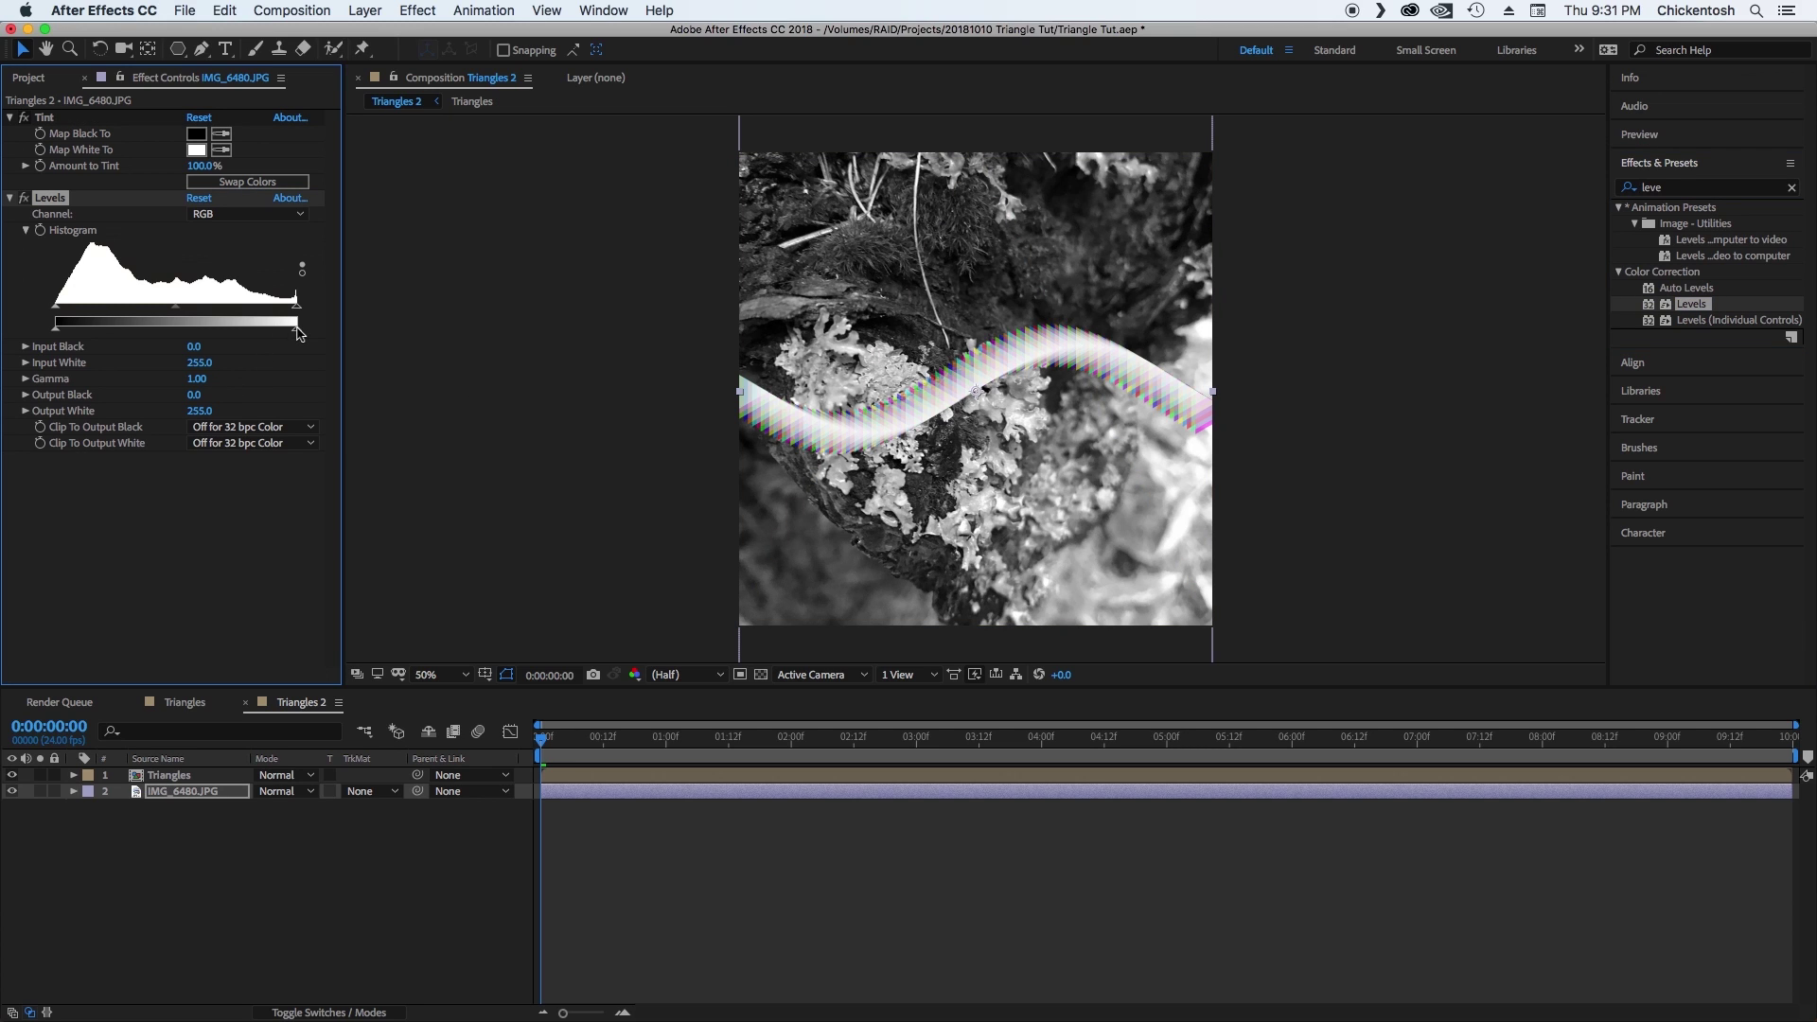
drag(297, 328, 176, 333)
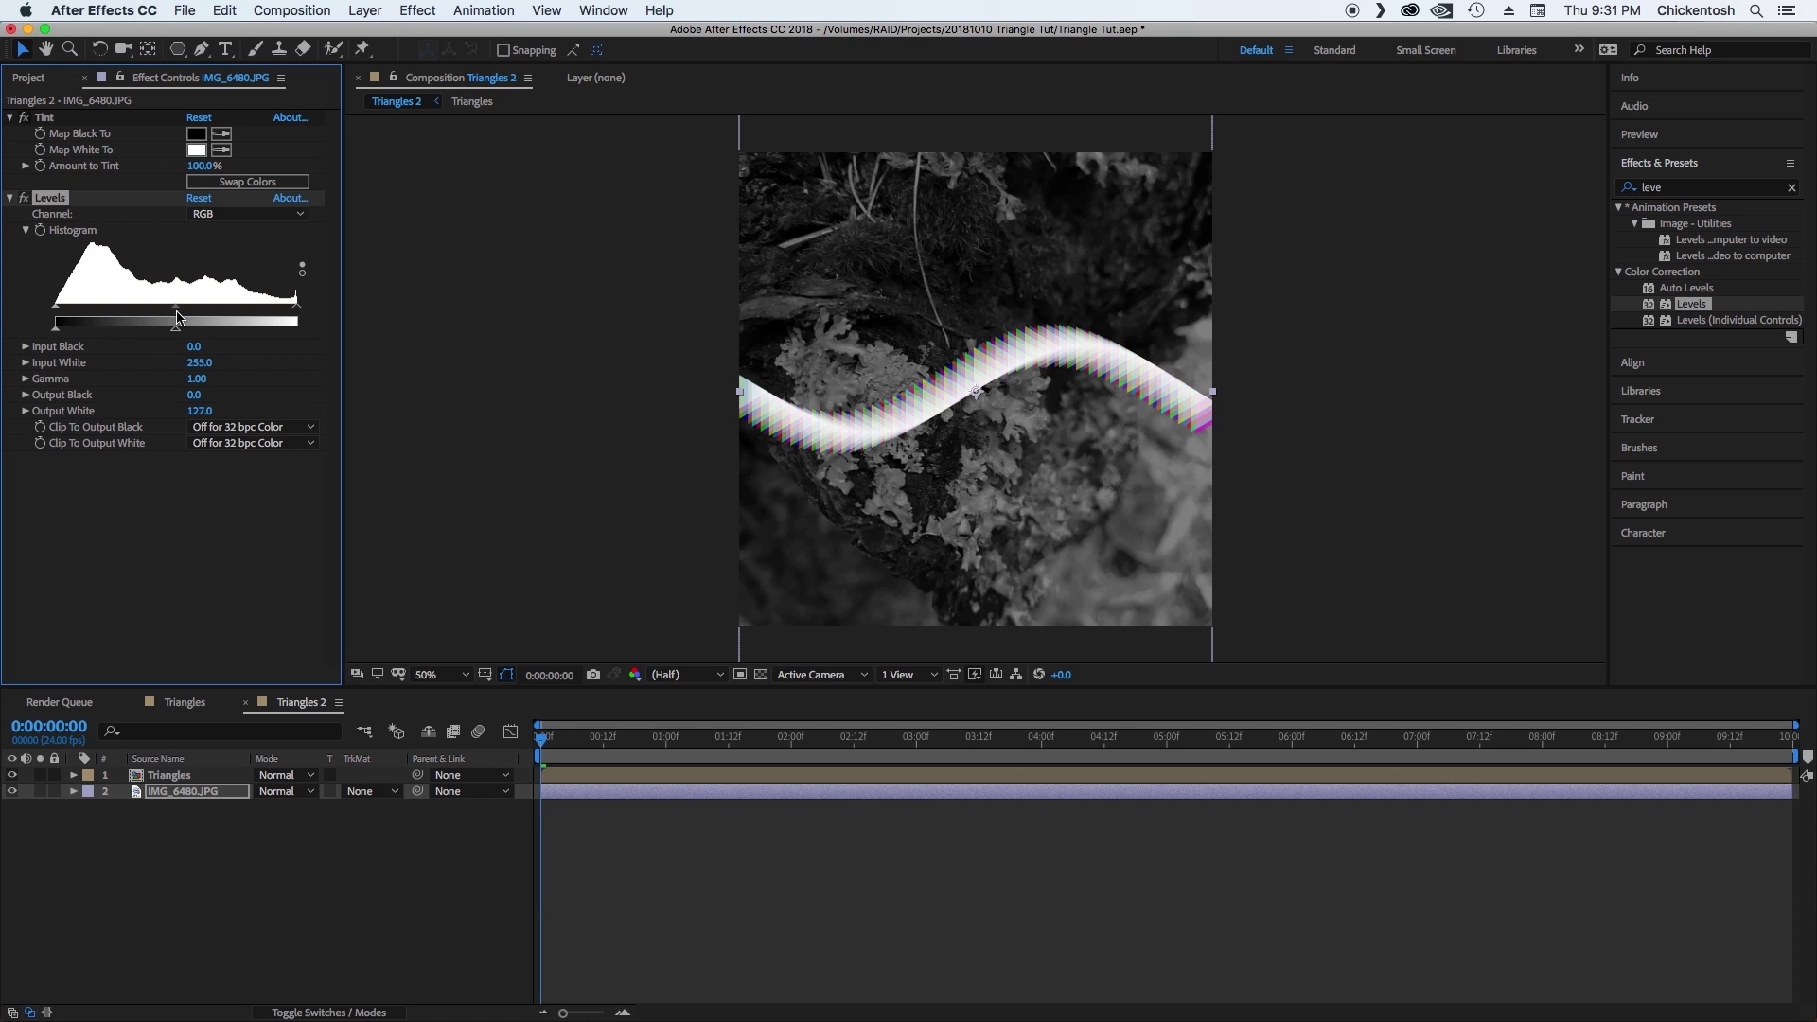
drag(174, 313, 231, 306)
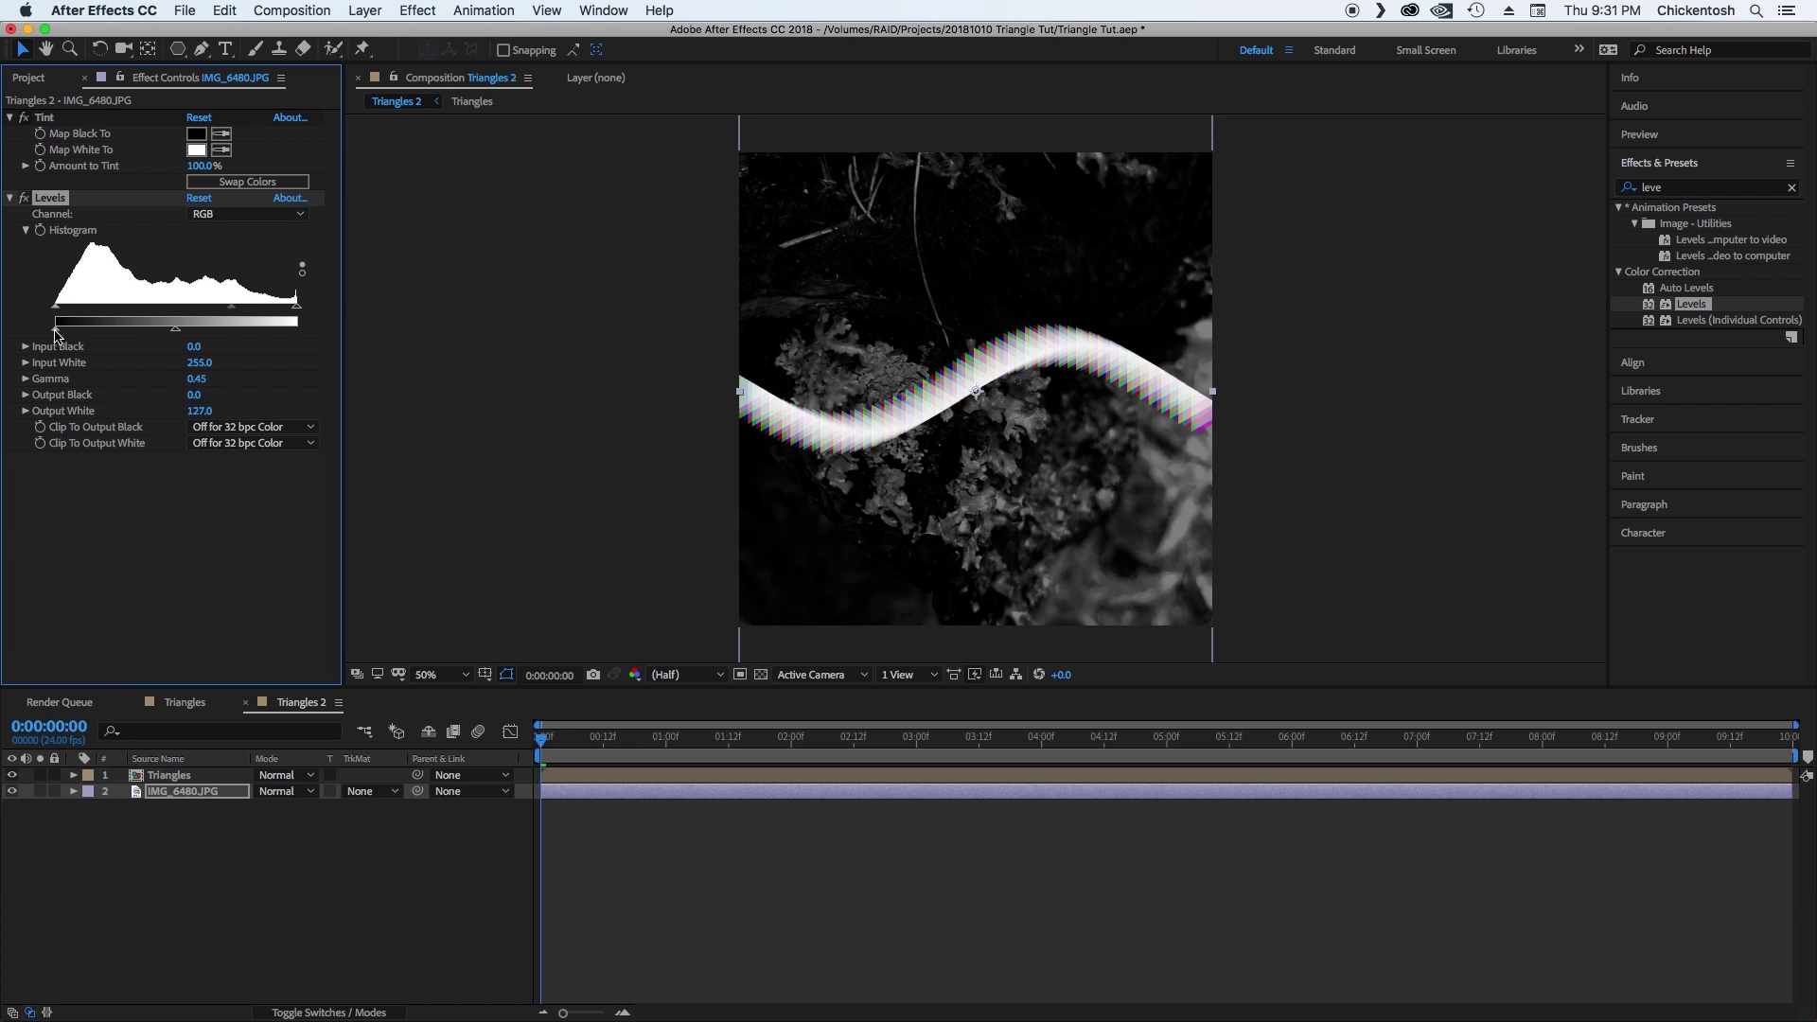
drag(56, 327, 73, 331)
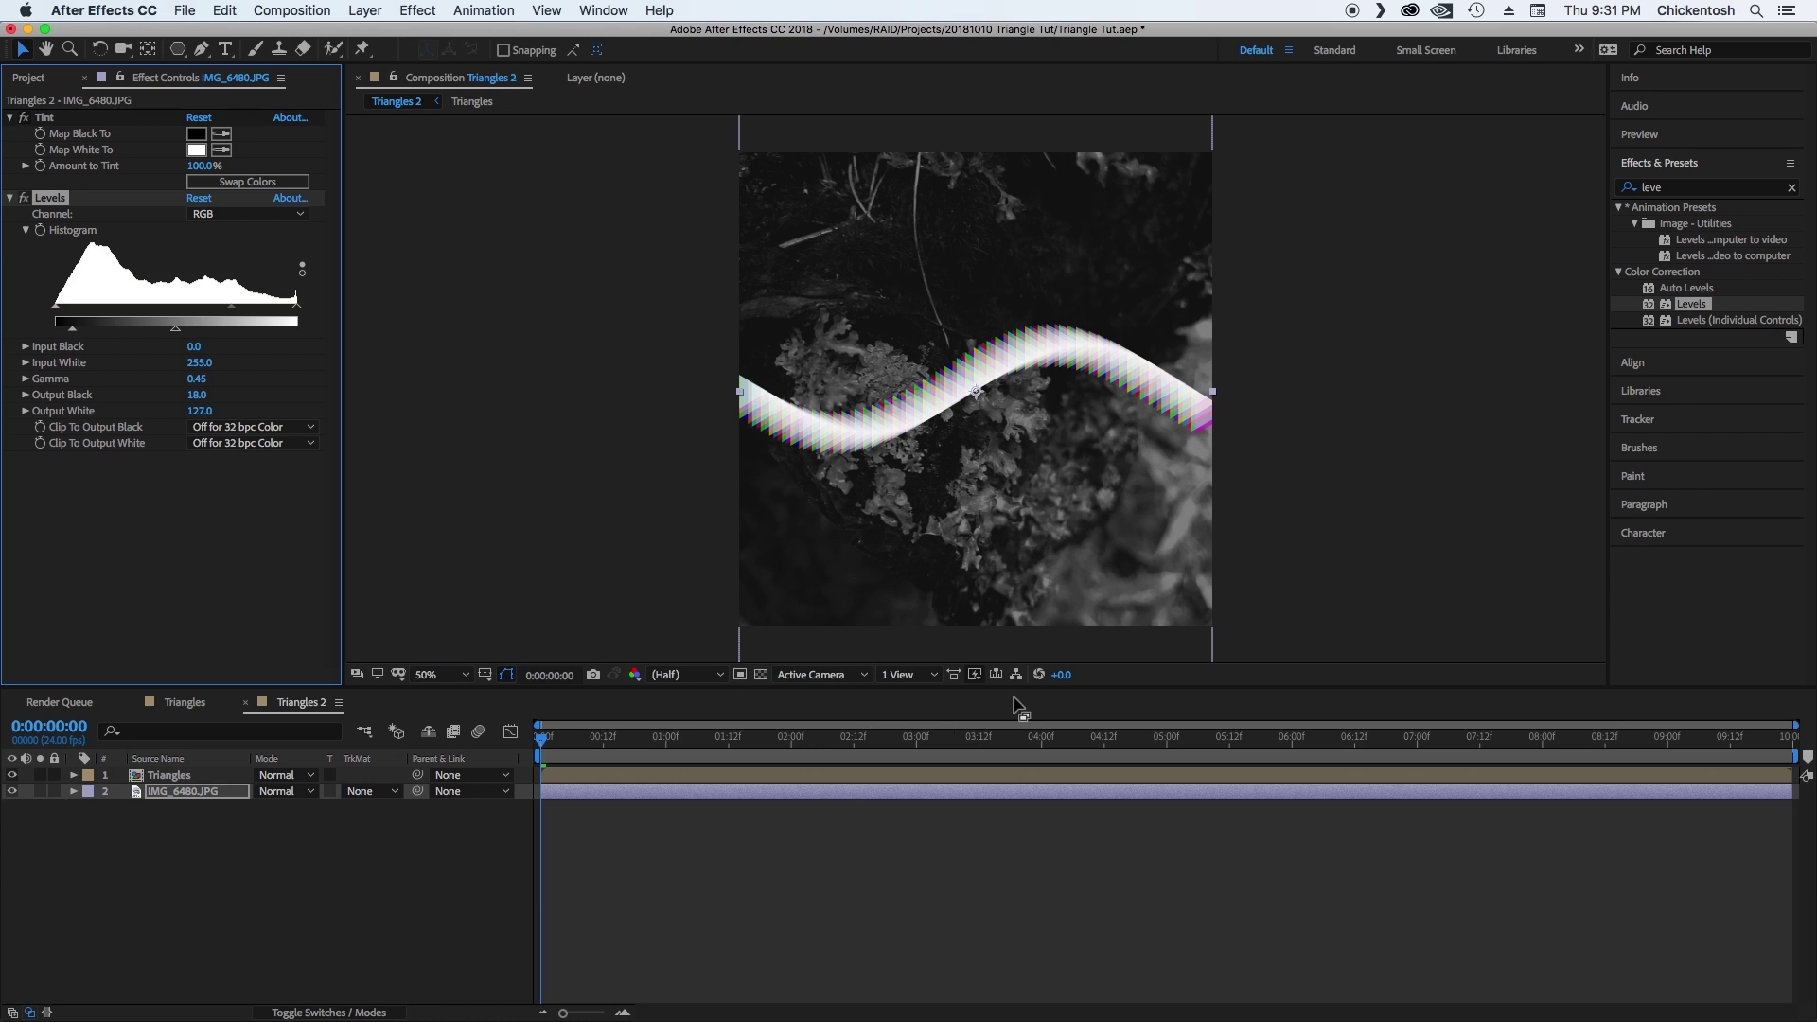
click(414, 852)
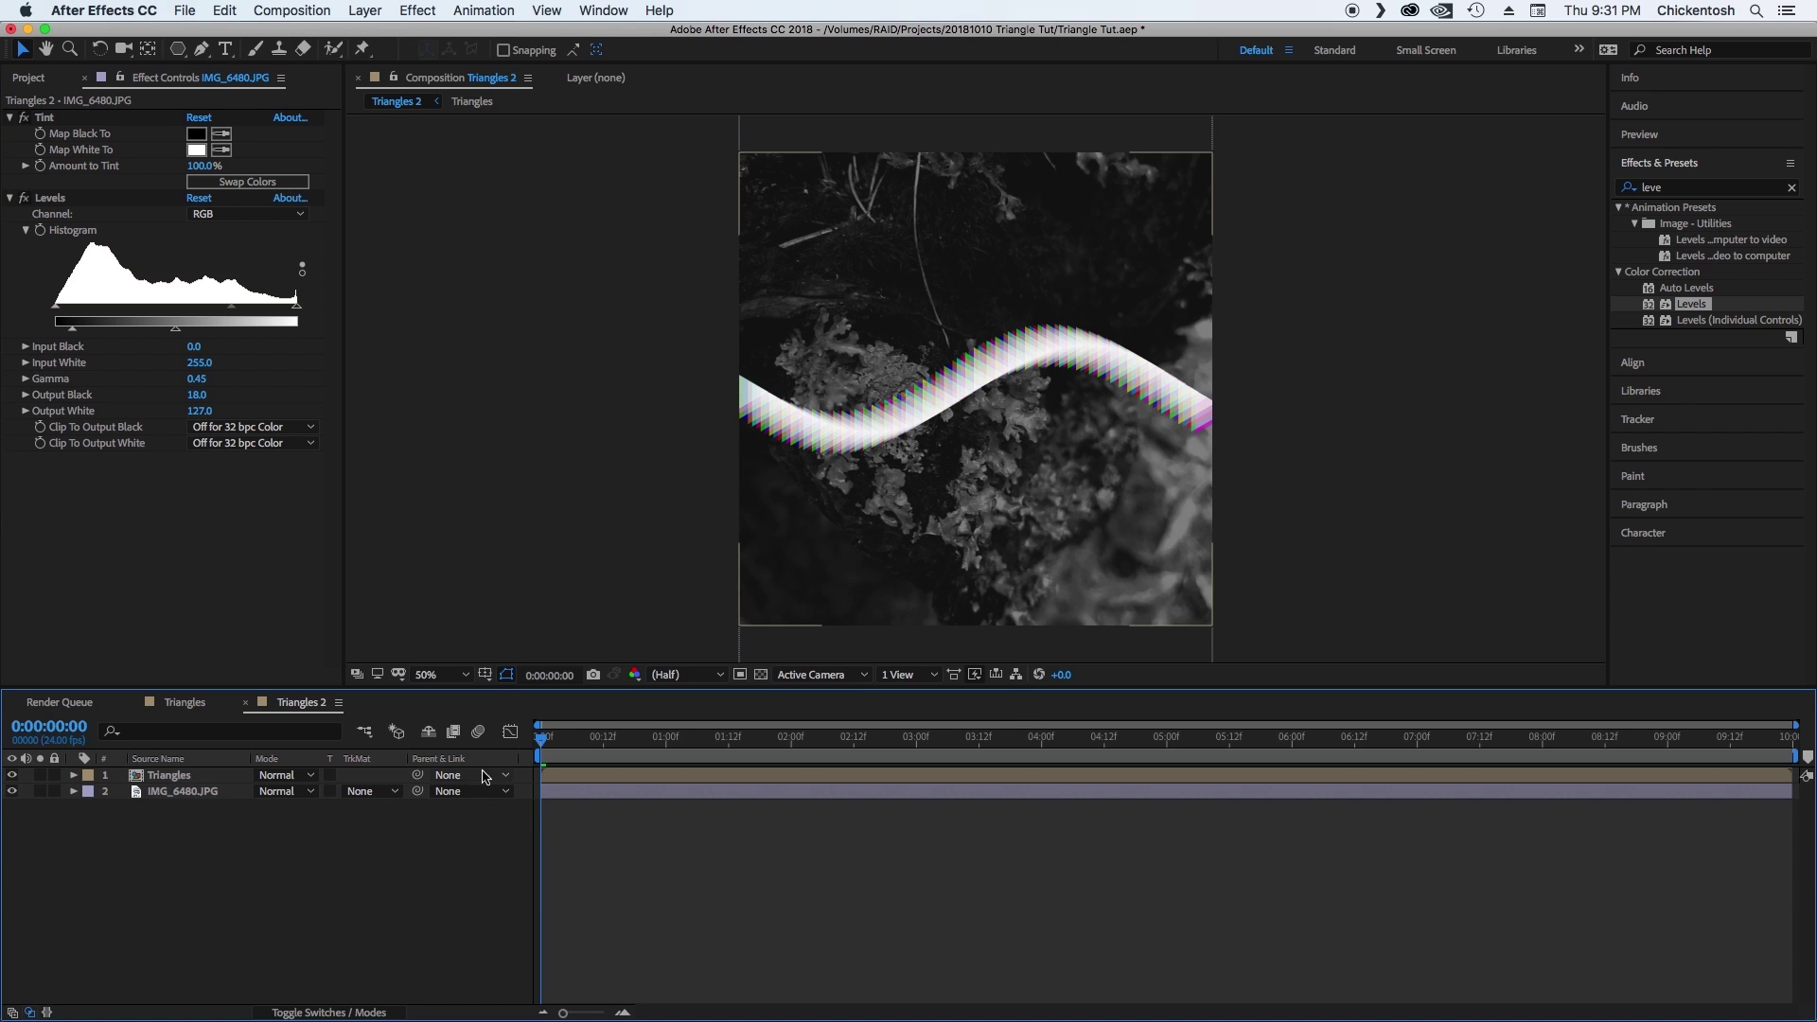
key(space)
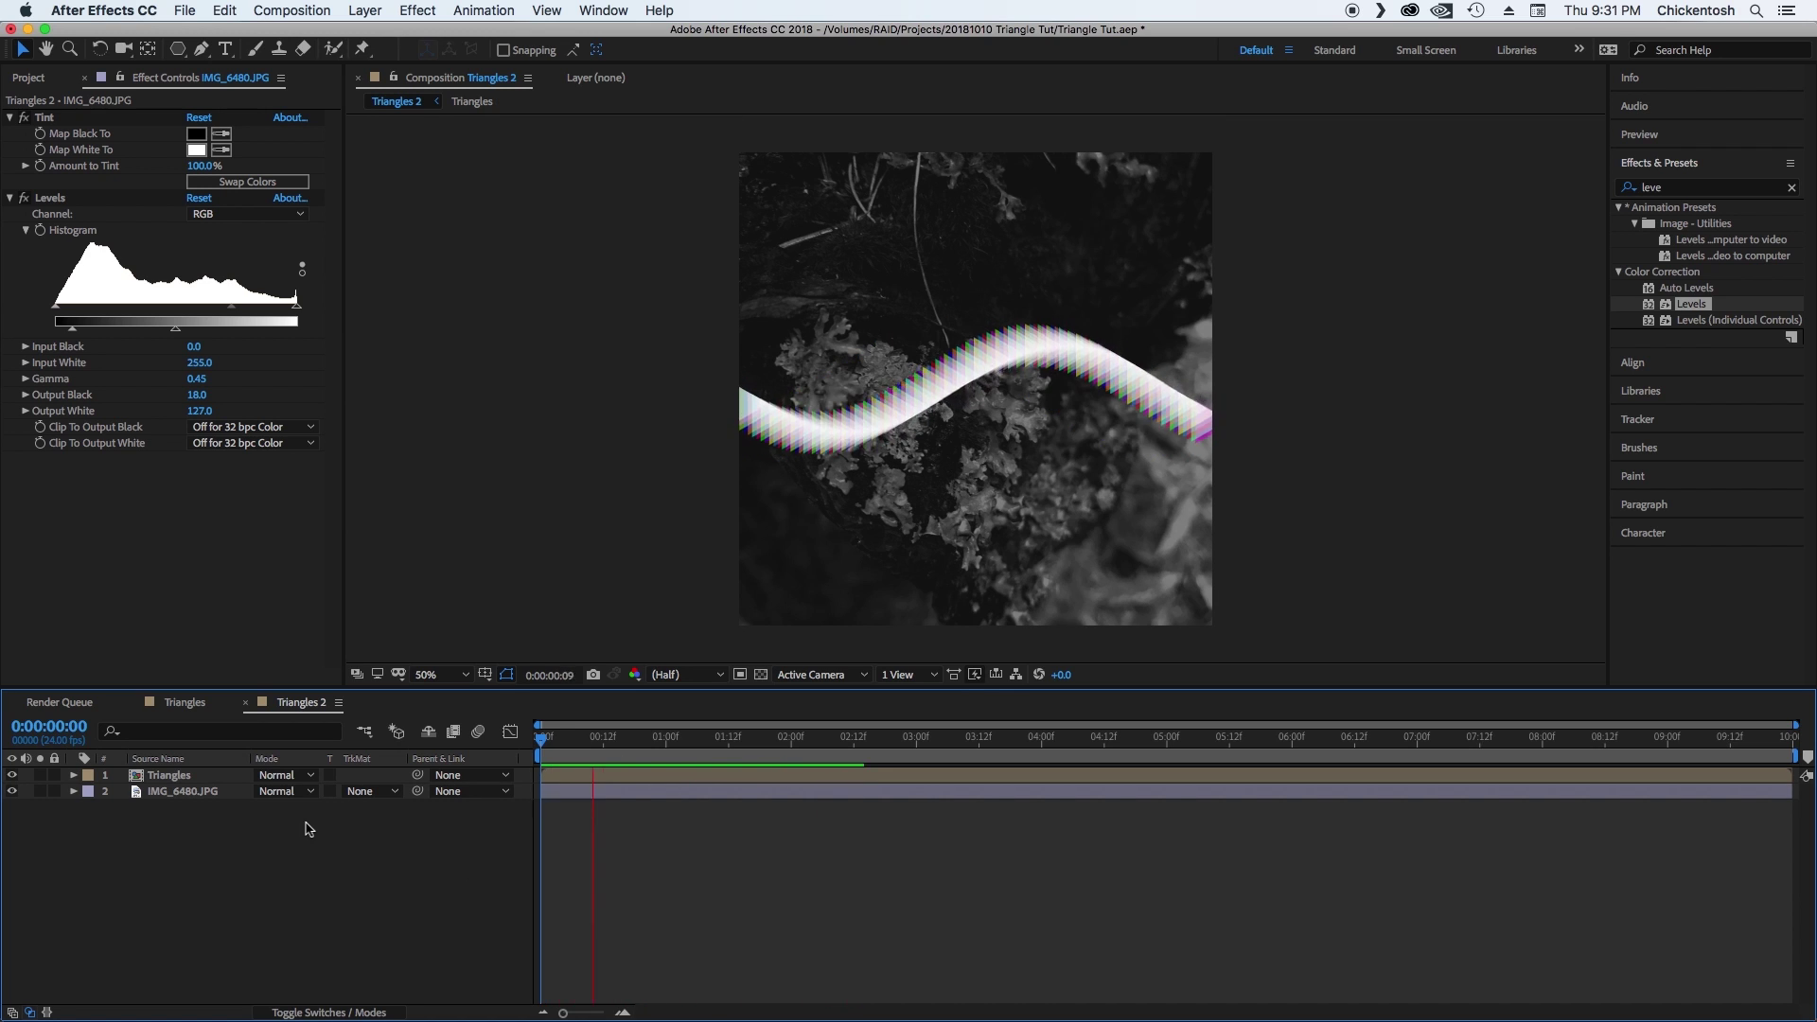
key(space)
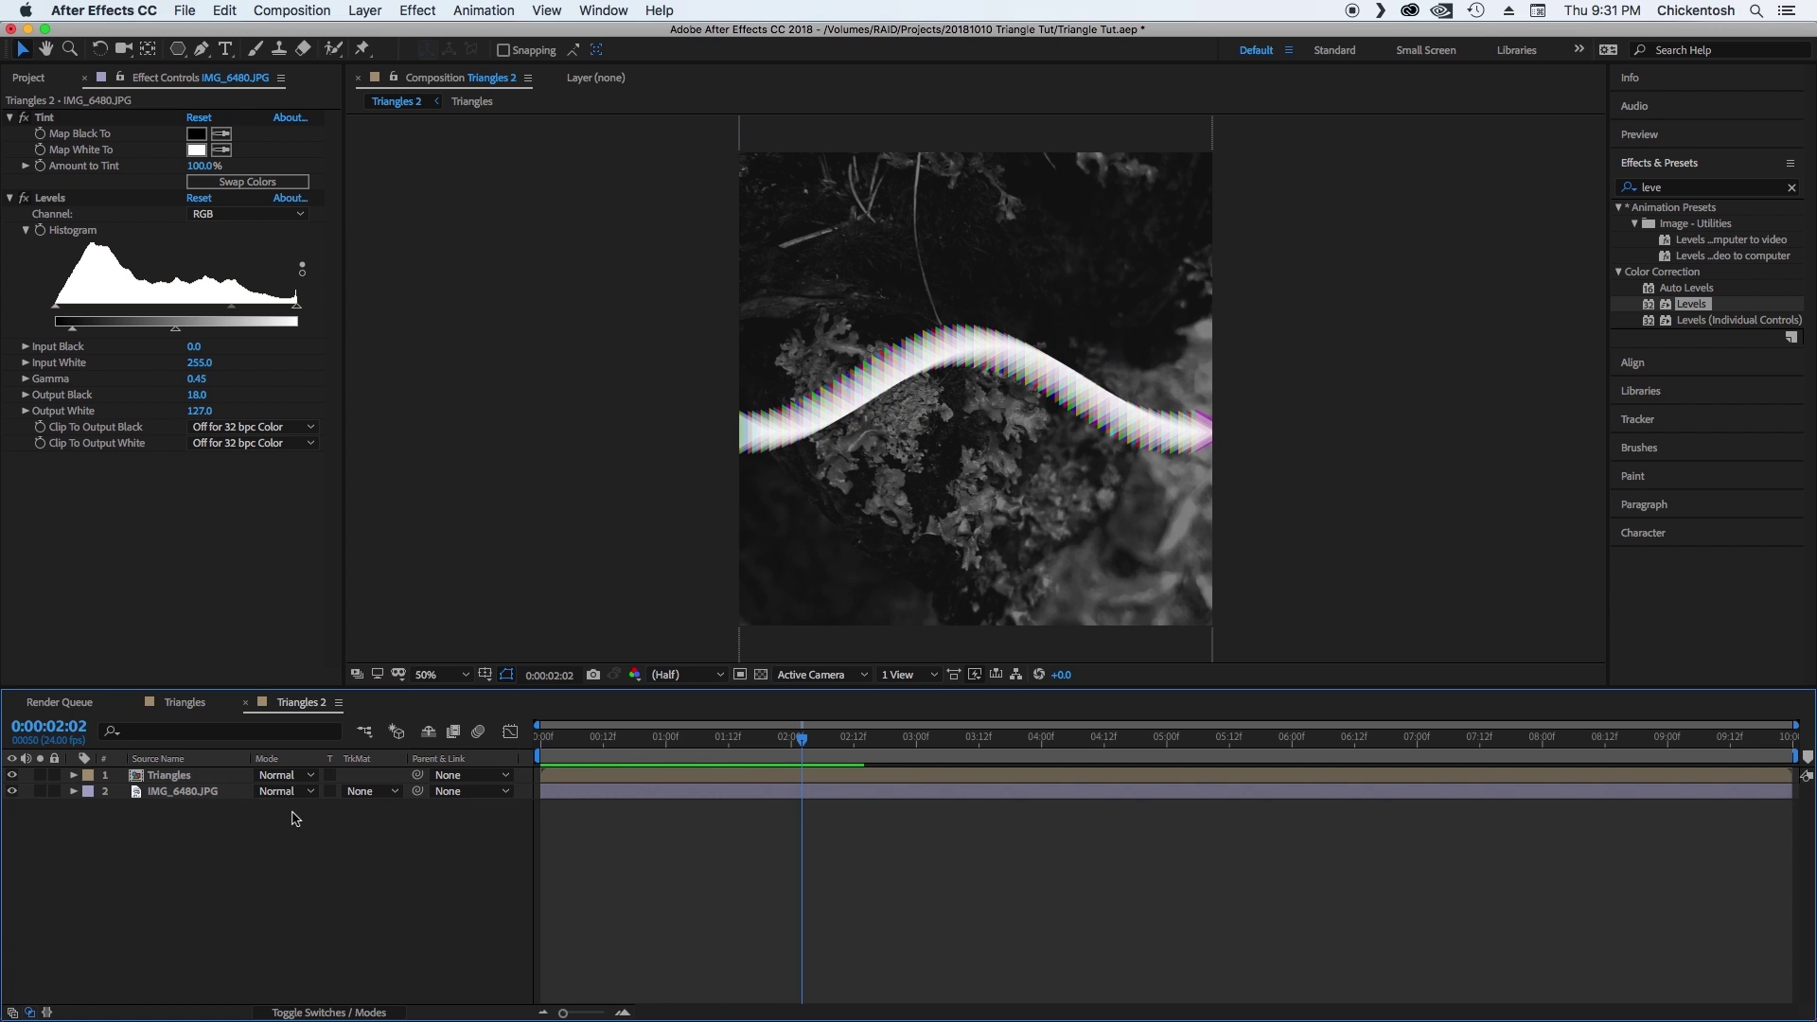
Apply the Glow effect to the Triangles layer.
click(176, 775)
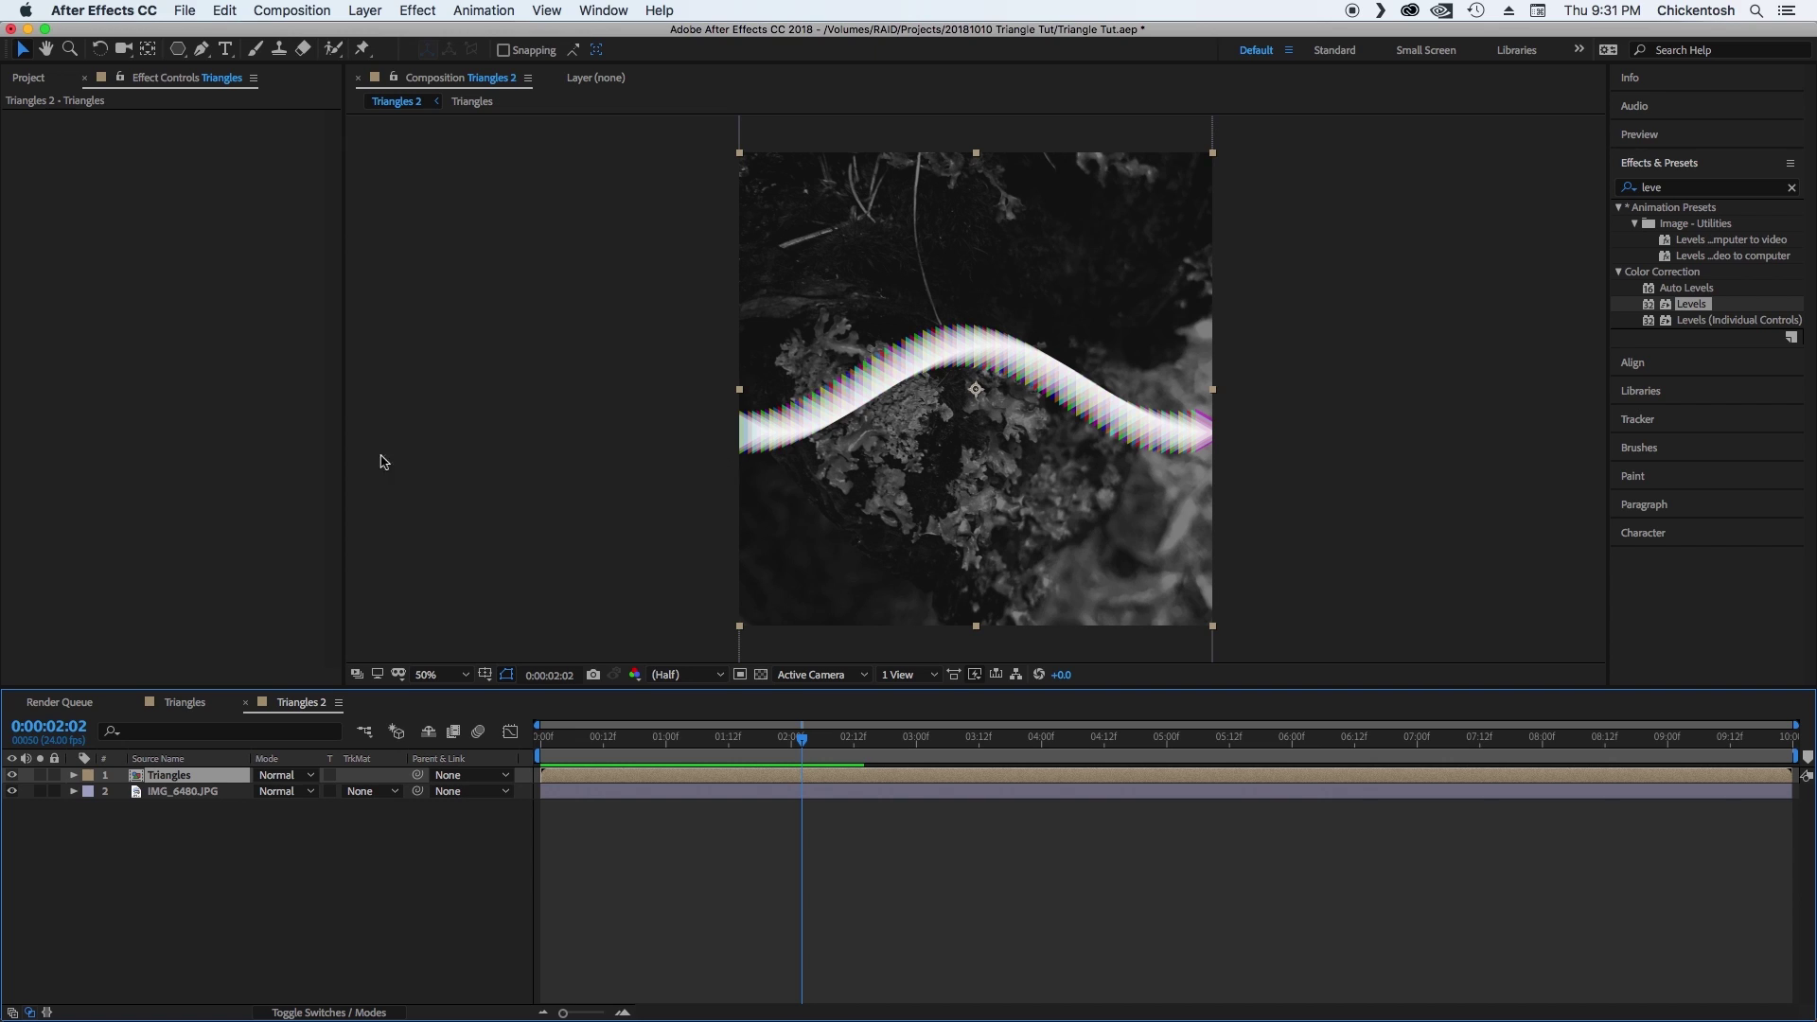
click(159, 359)
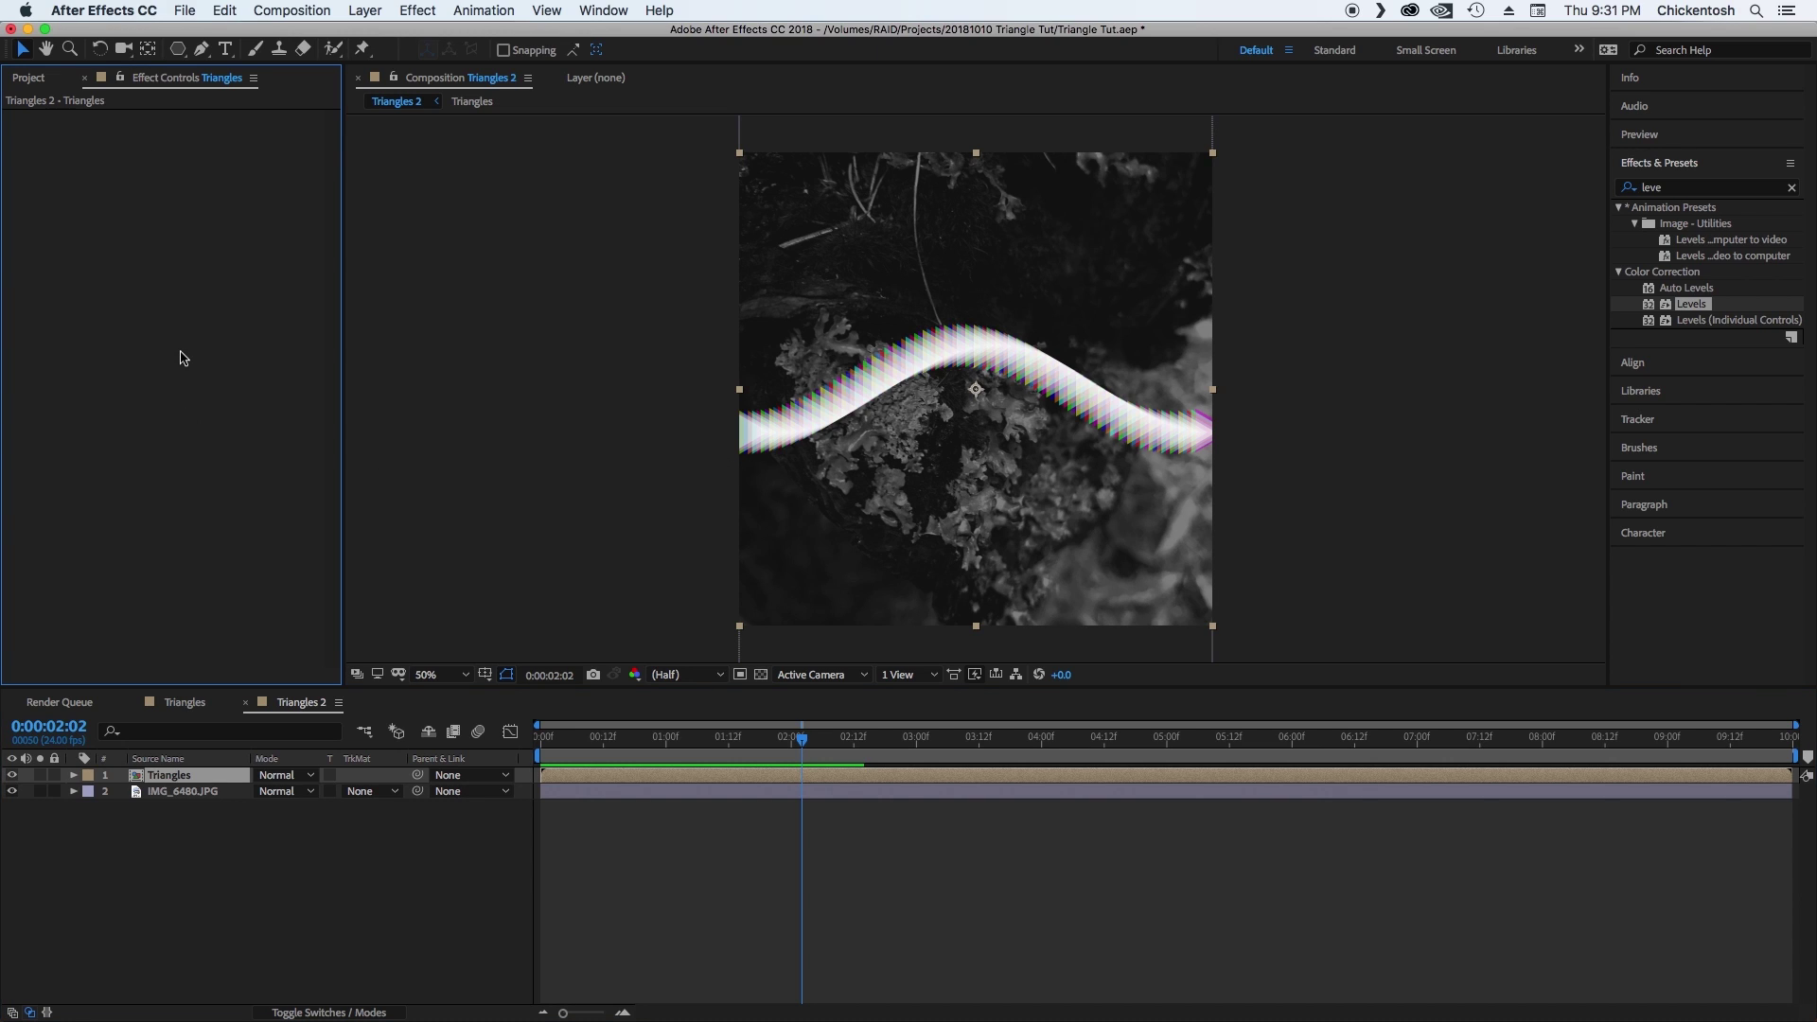
key(ctrl+space)
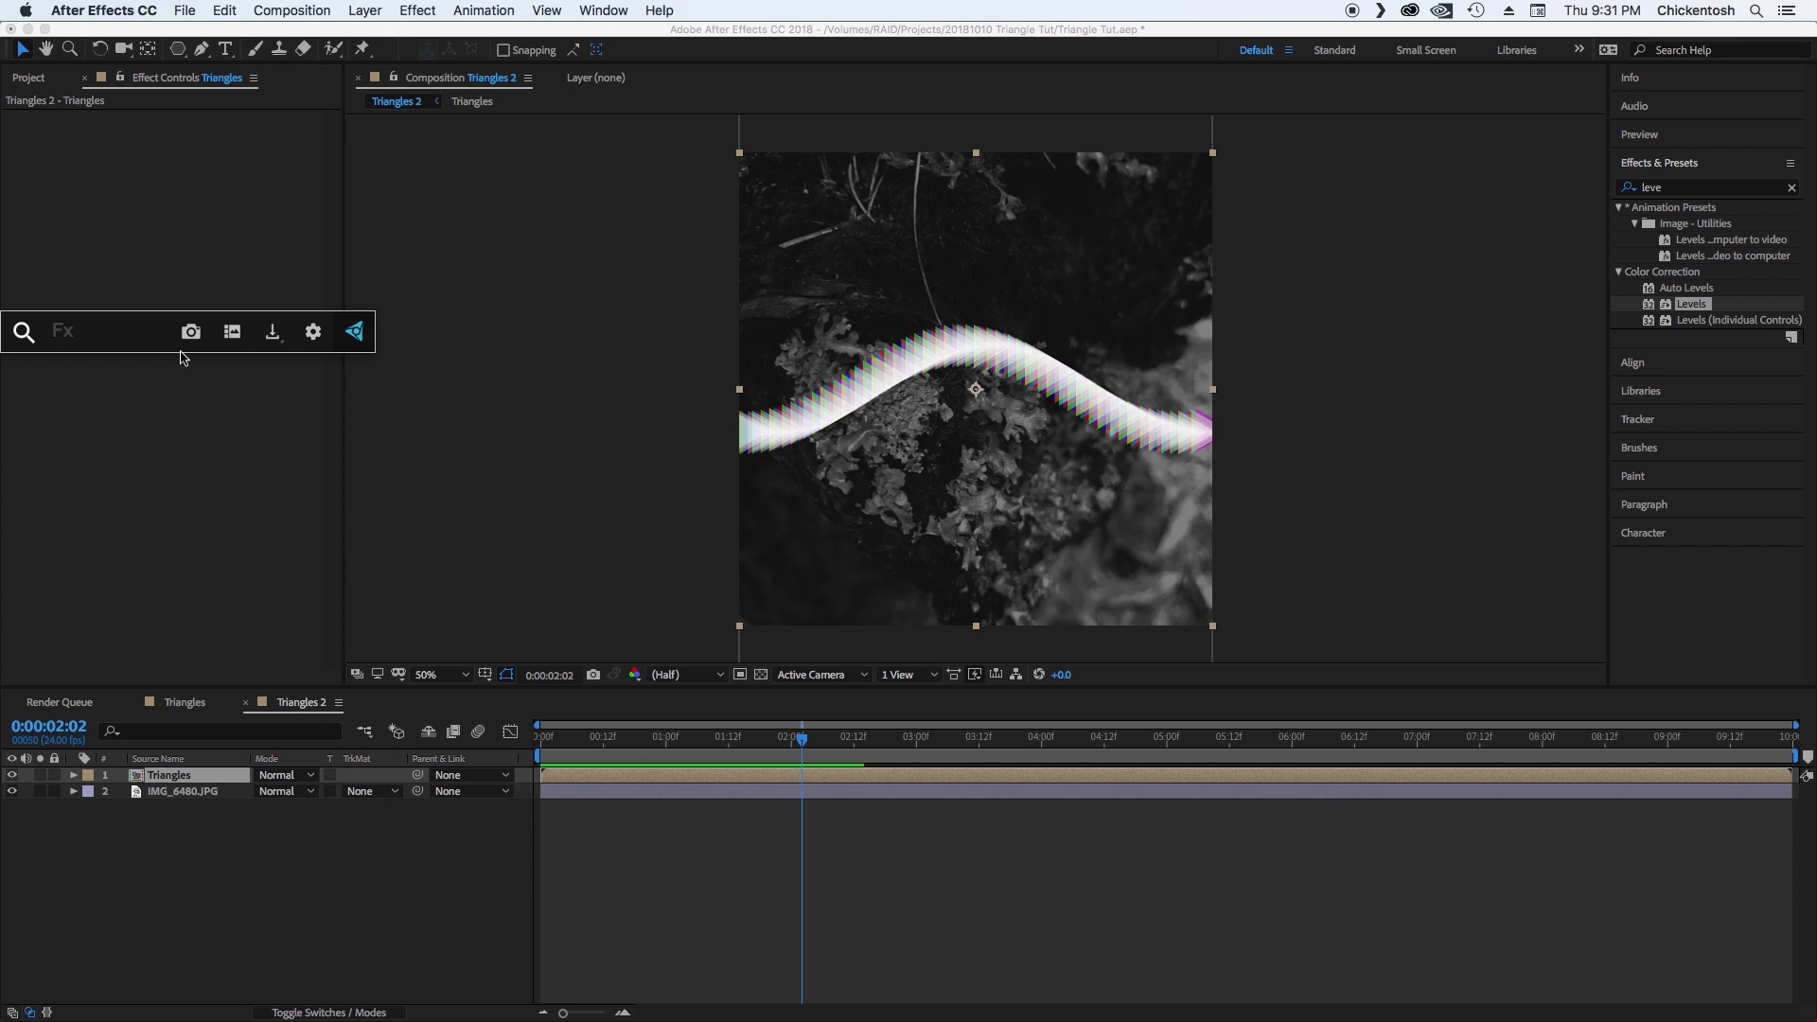
text(gl)
key(Return)
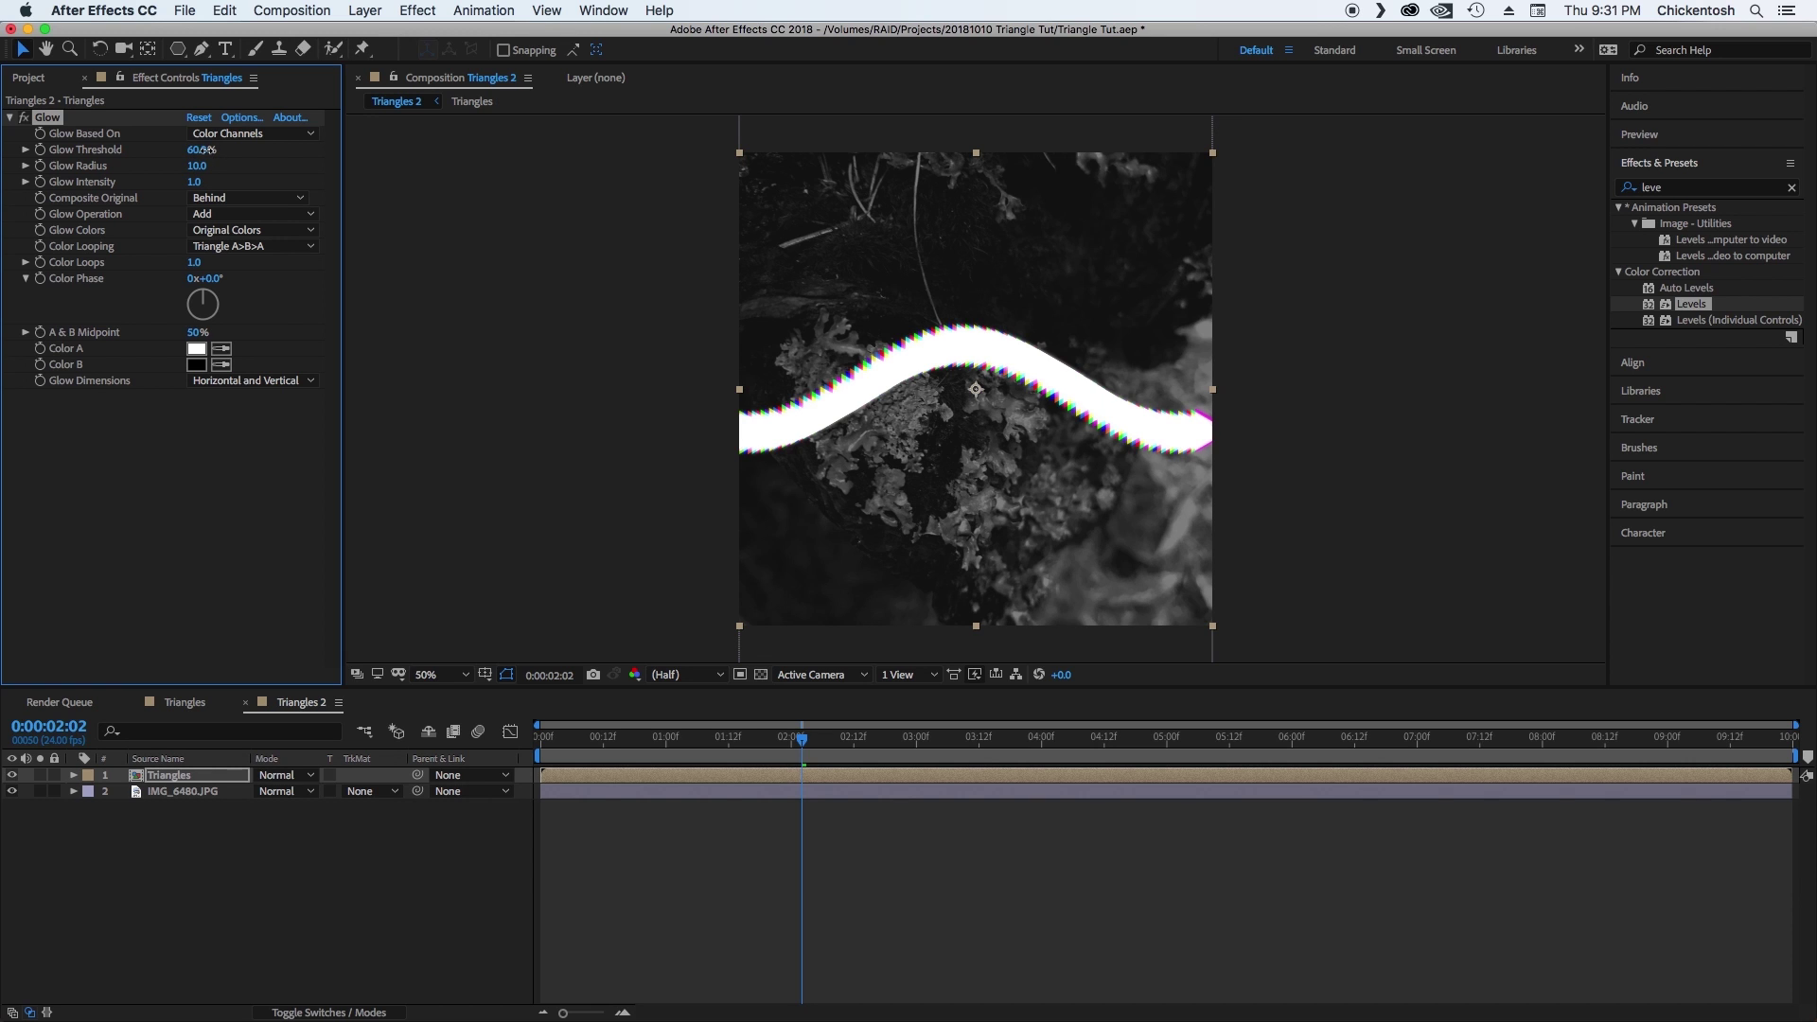
Set the Glow Radius to 92, Glow Intensity to 0.7 and Glow Threshold to 88.2%.
drag(204, 150, 362, 159)
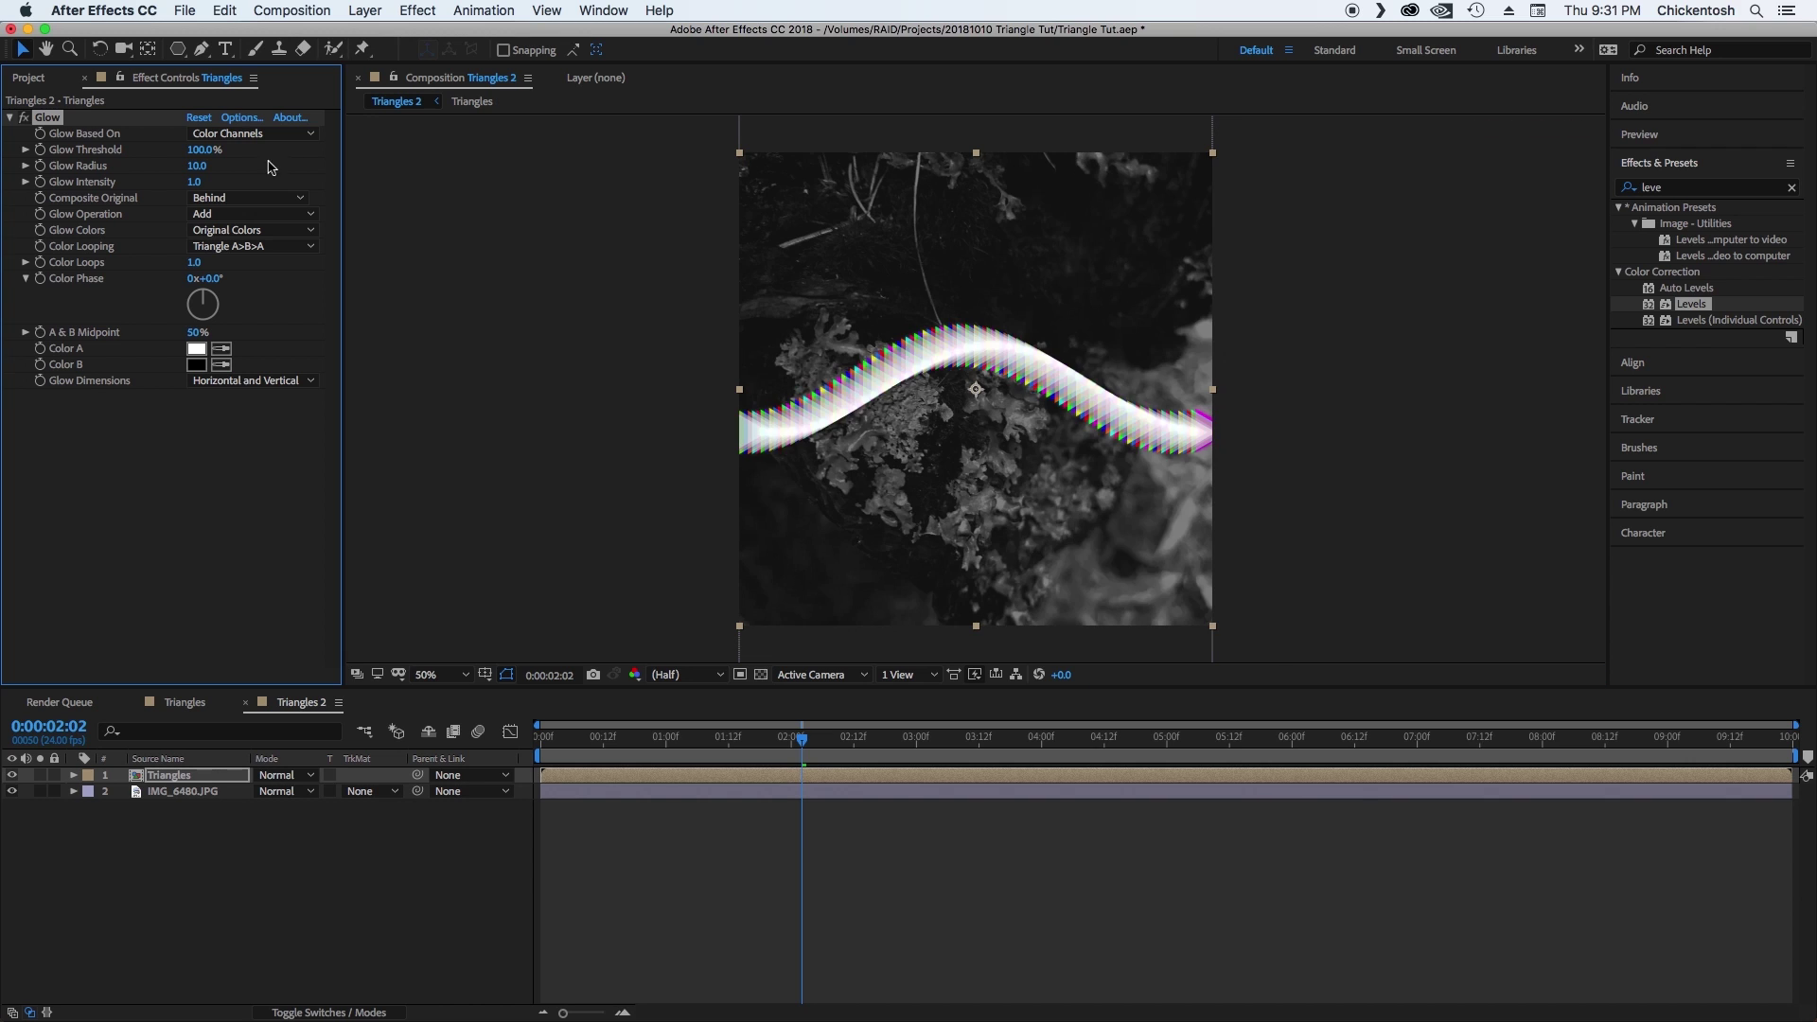
drag(224, 151, 193, 151)
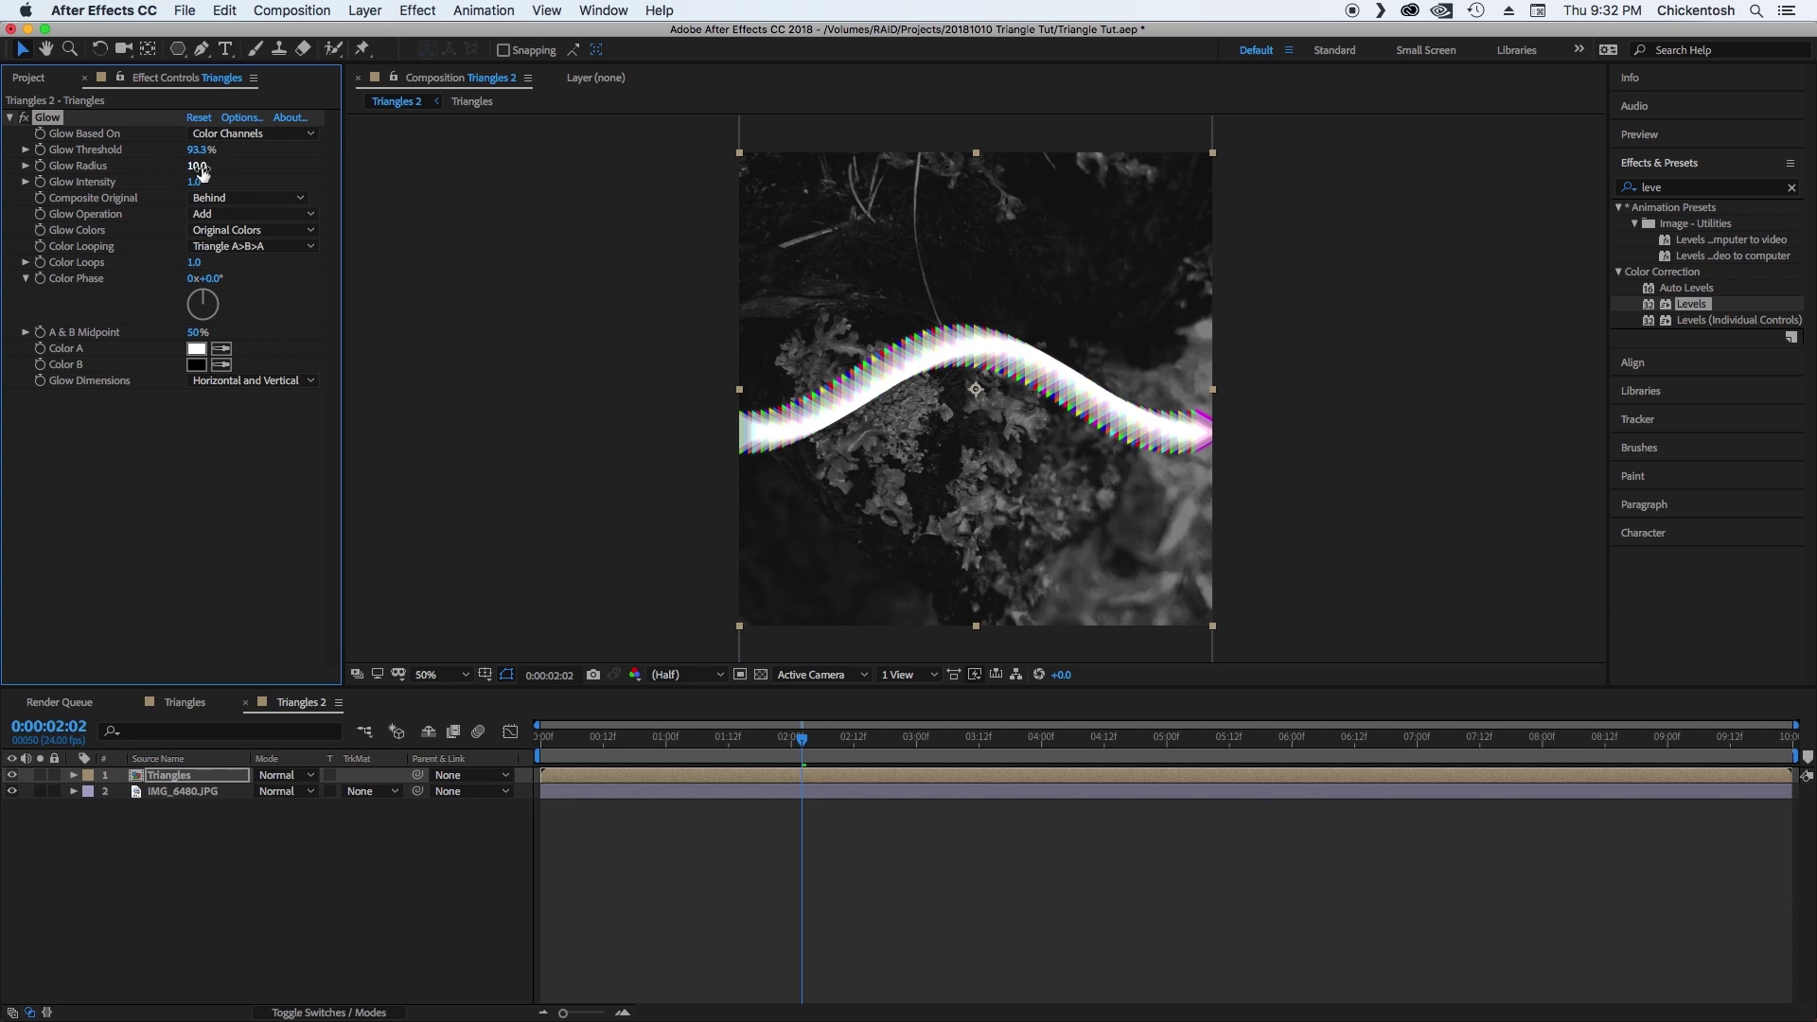
drag(205, 167, 279, 169)
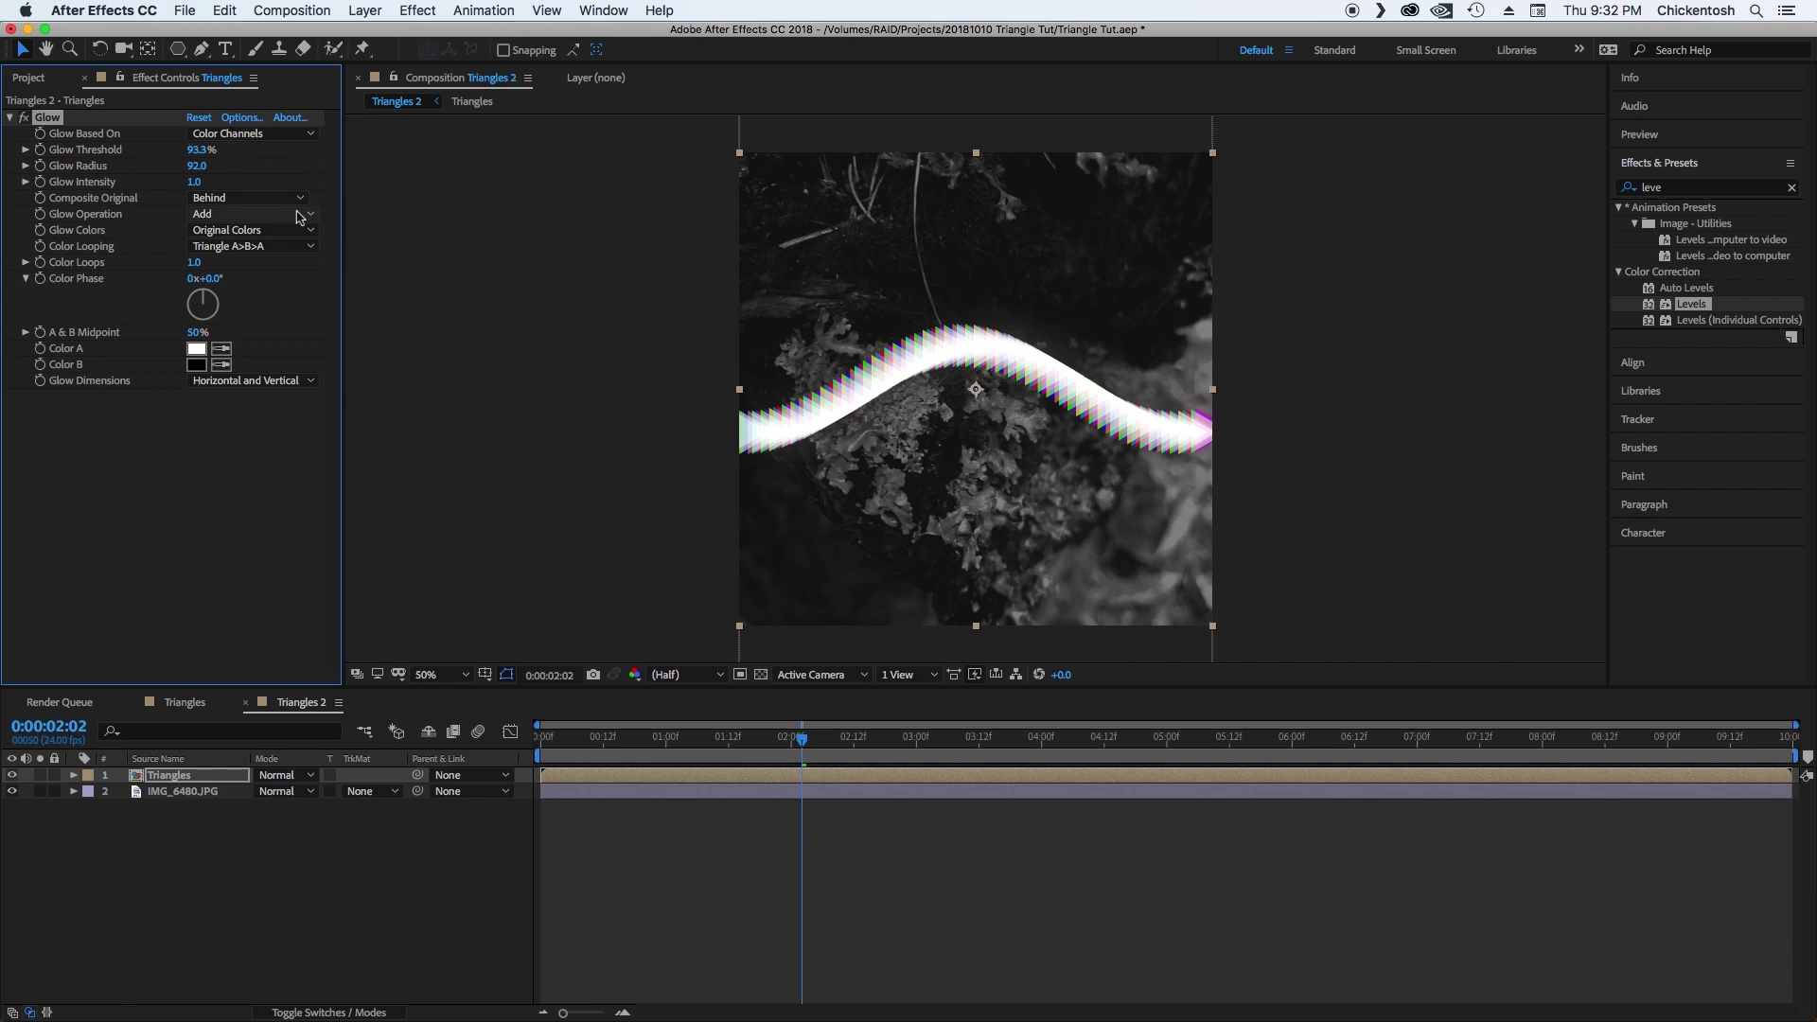
click(195, 181)
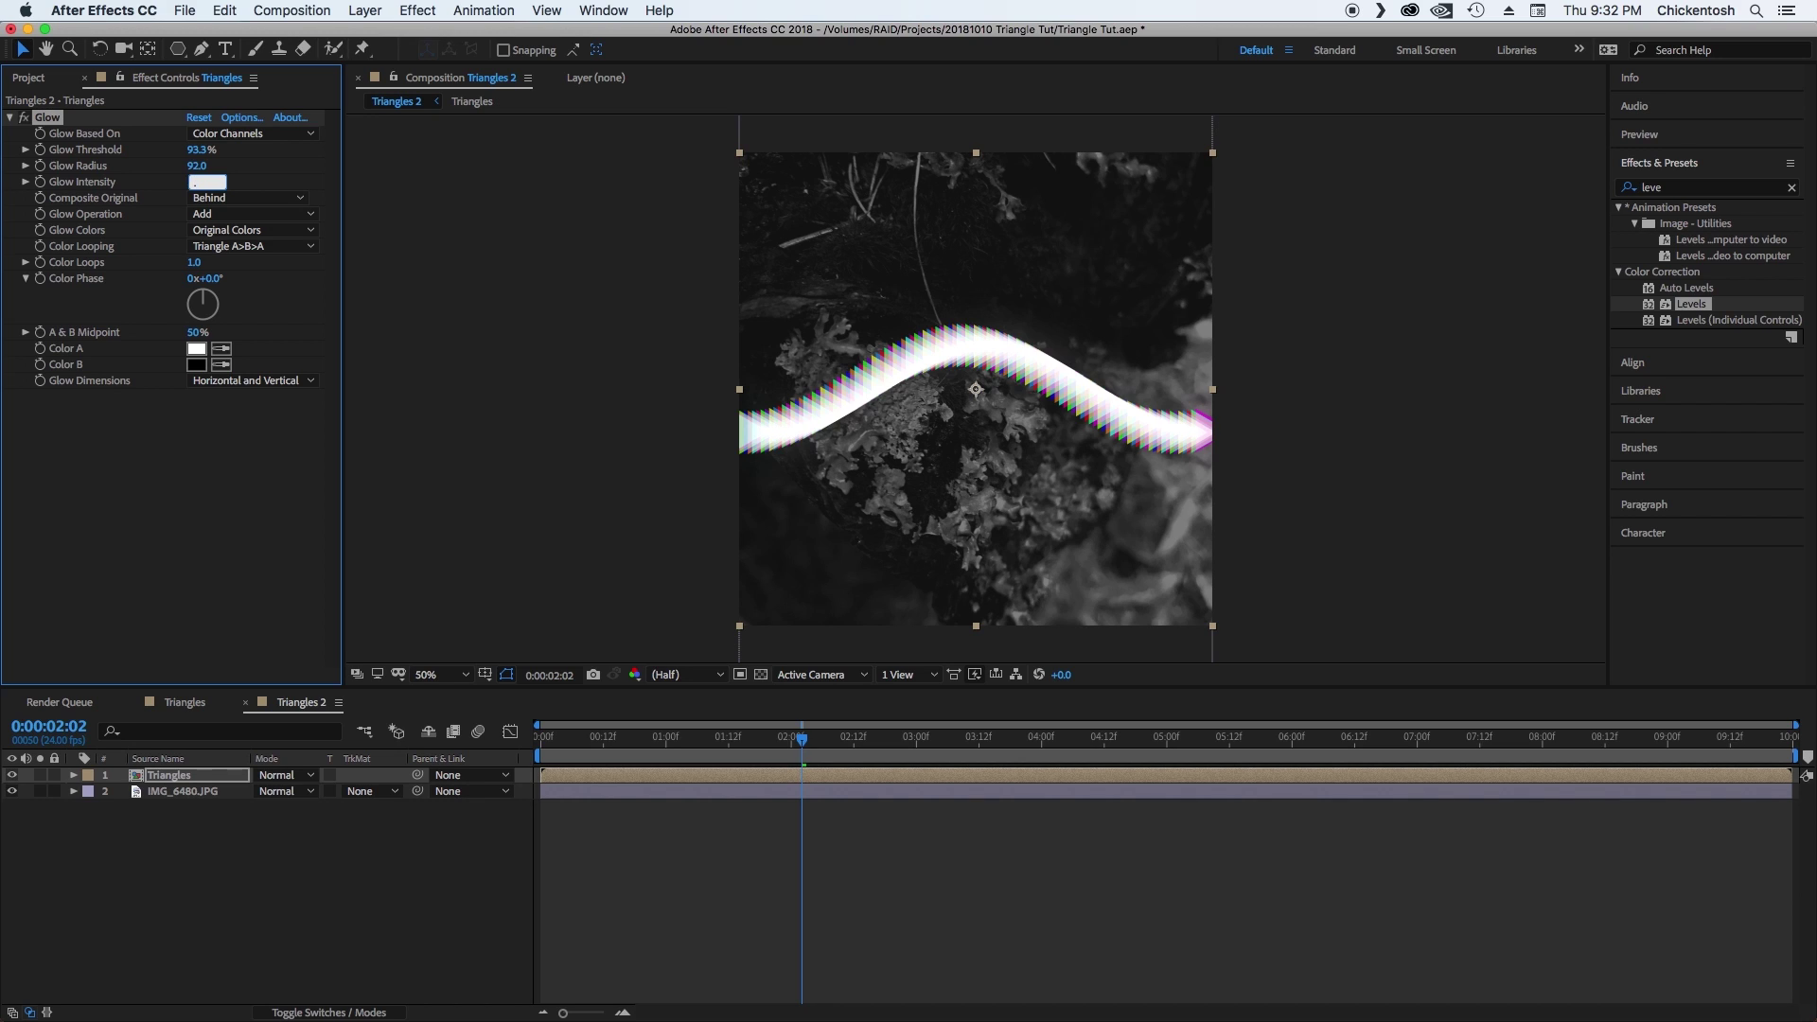
key(Return)
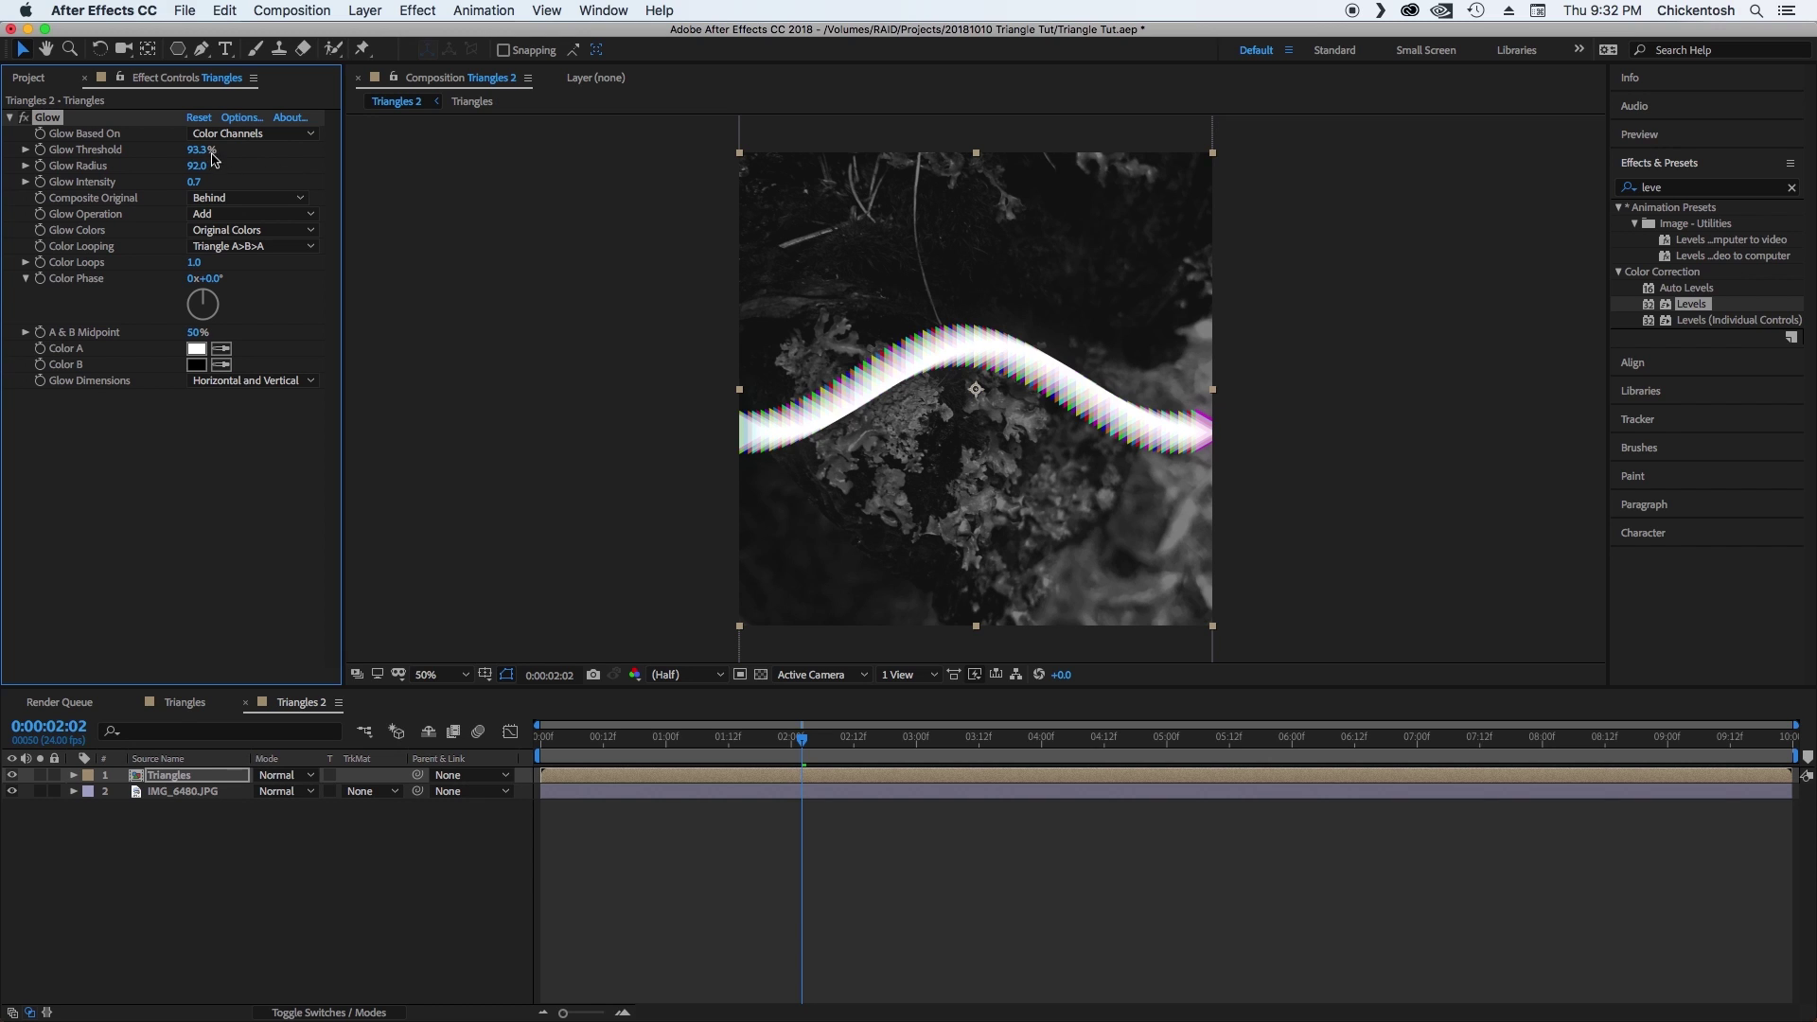
drag(194, 150, 195, 151)
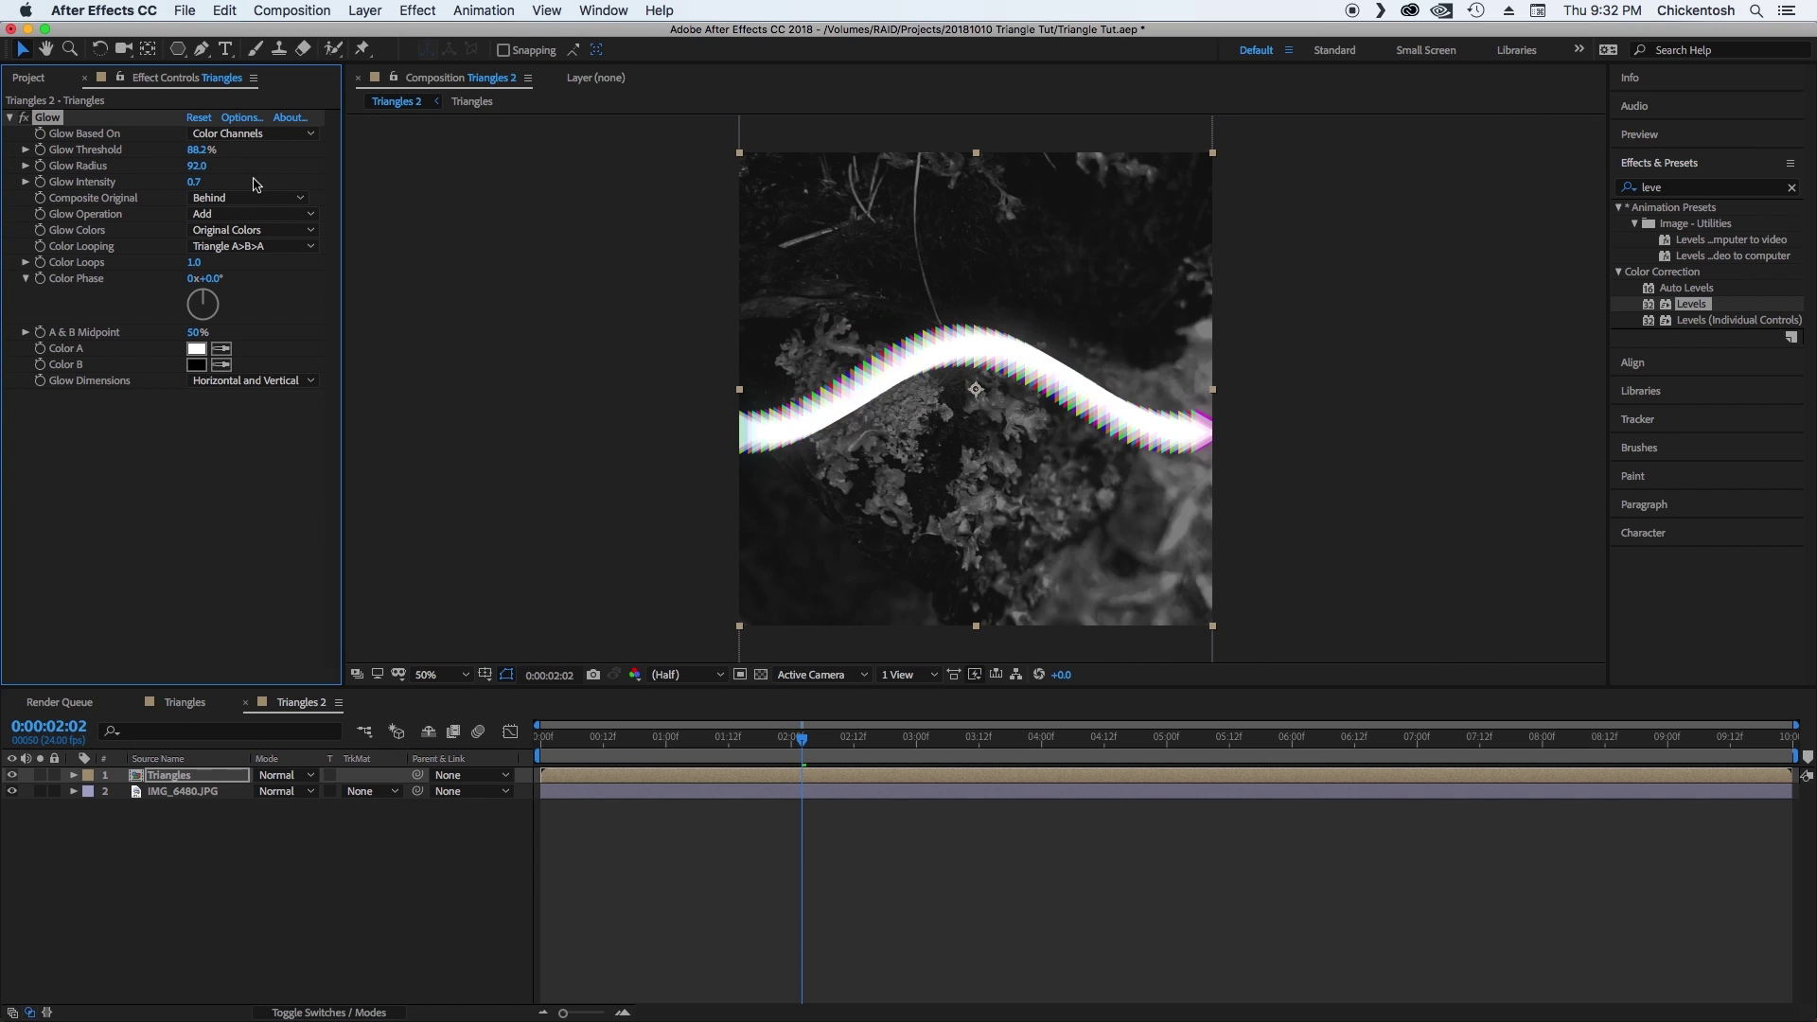
Compare the Triangles layer with and without the glow, and change the Glow Operation to Screen.
click(23, 119)
click(24, 119)
click(248, 216)
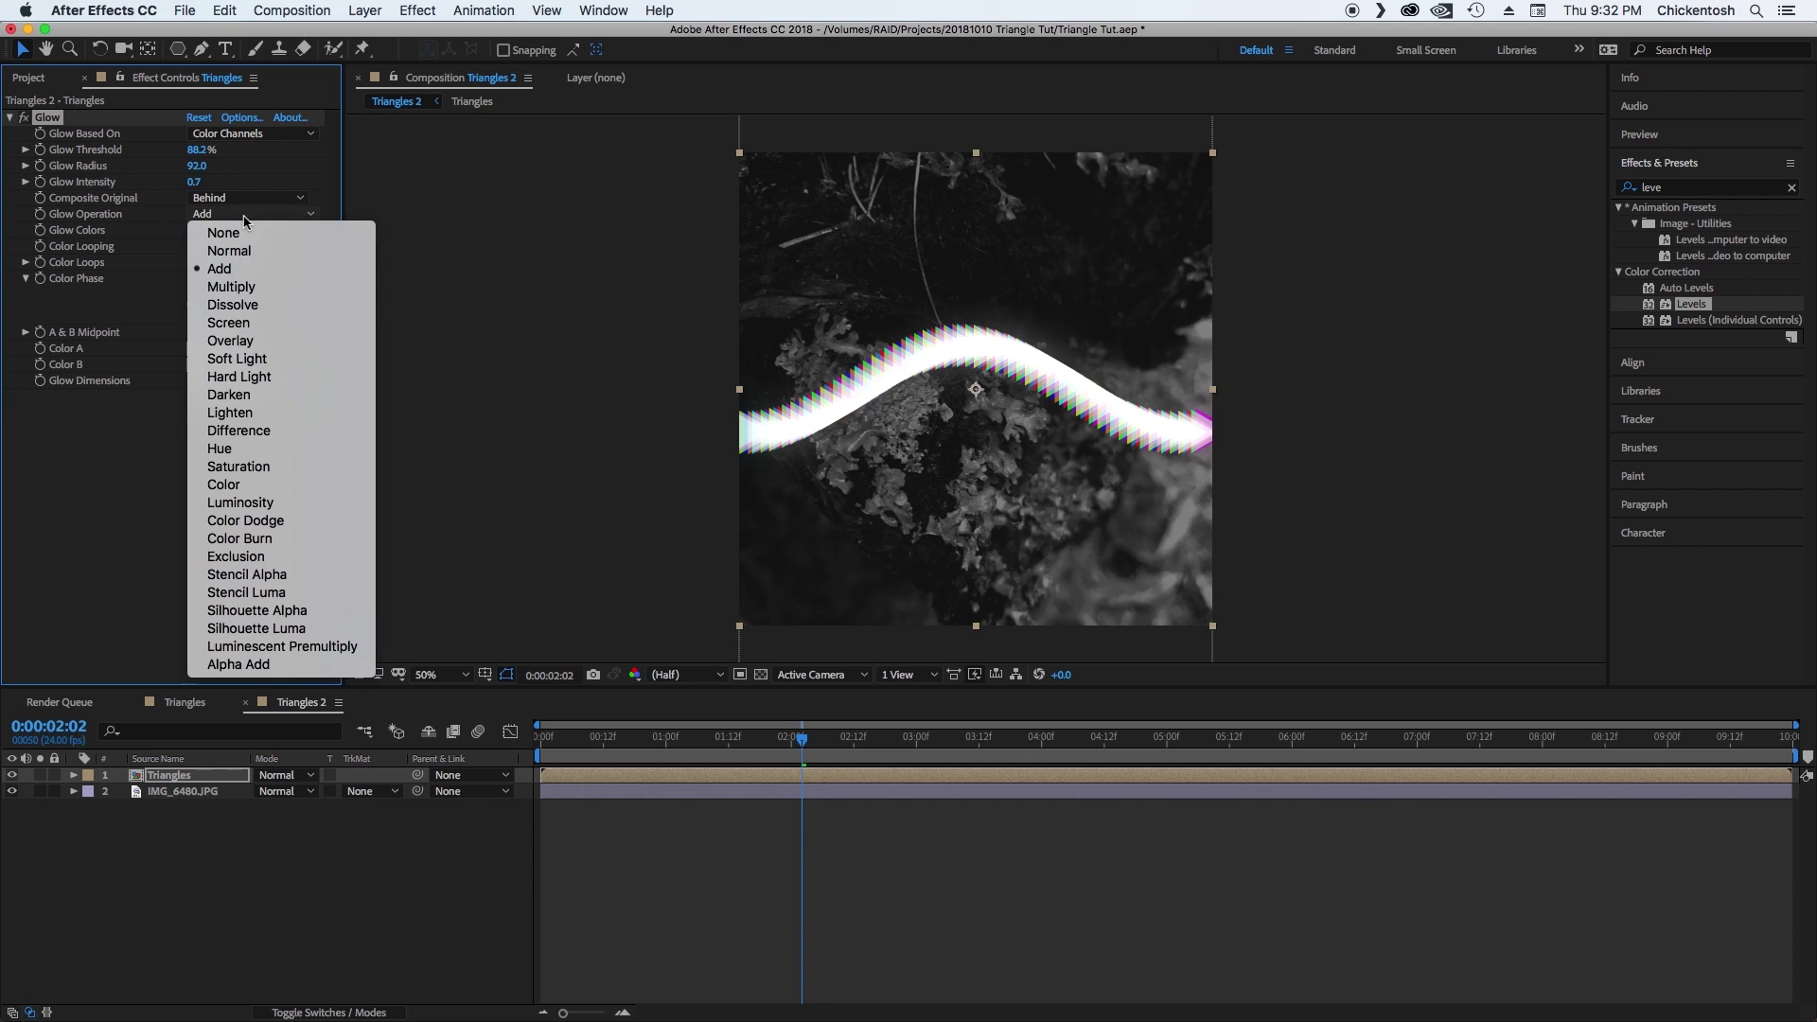
click(246, 325)
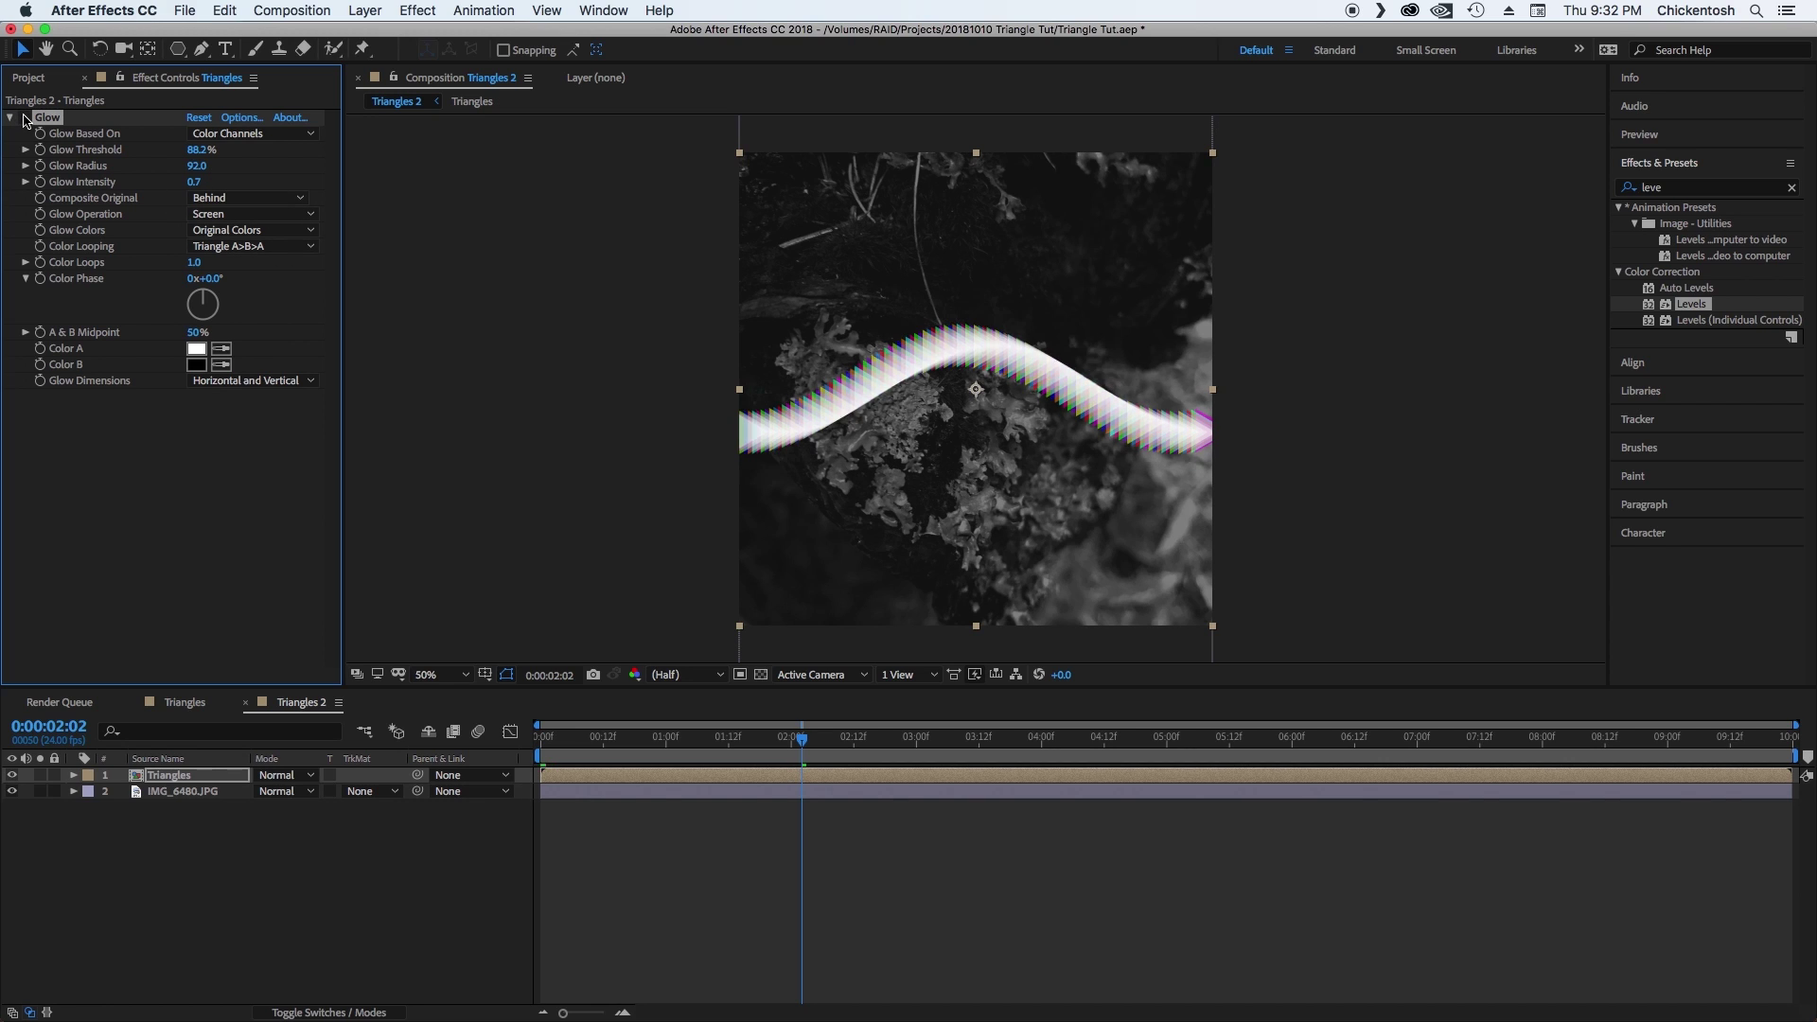
click(162, 452)
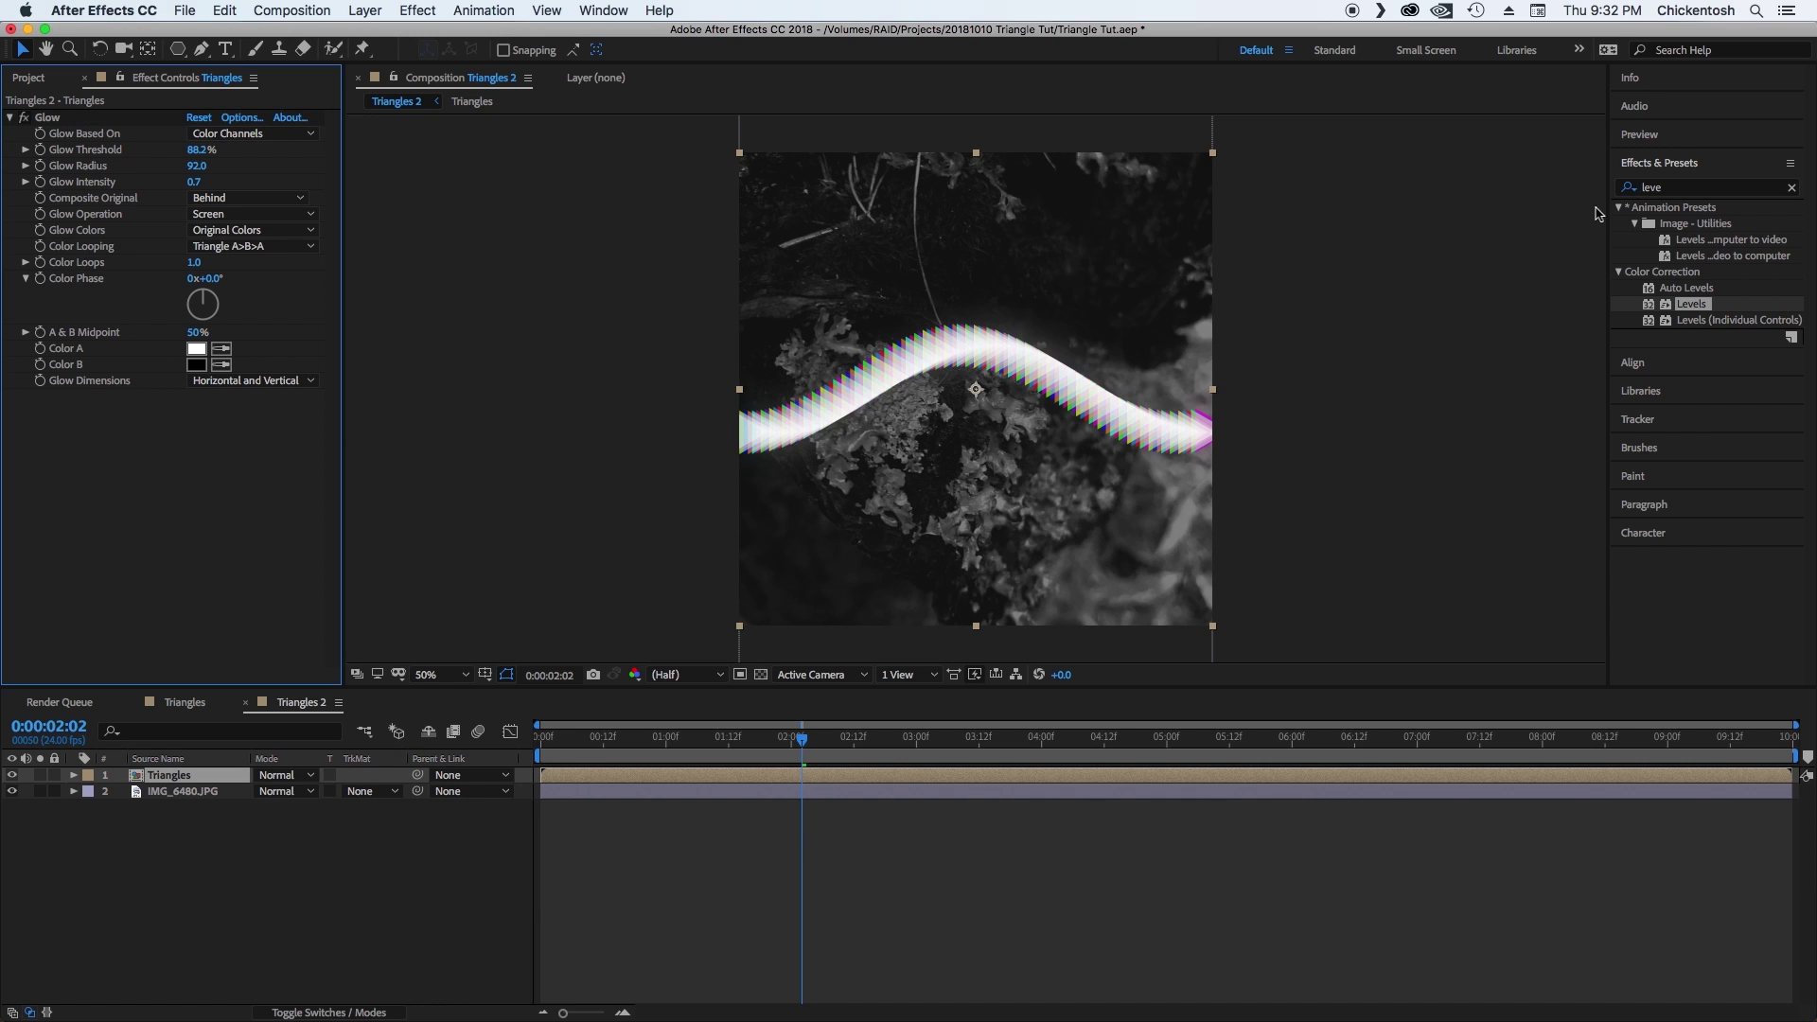
Apply Hue/Saturation to the Triangles layer and raise its Master Saturation to 39.
click(1651, 190)
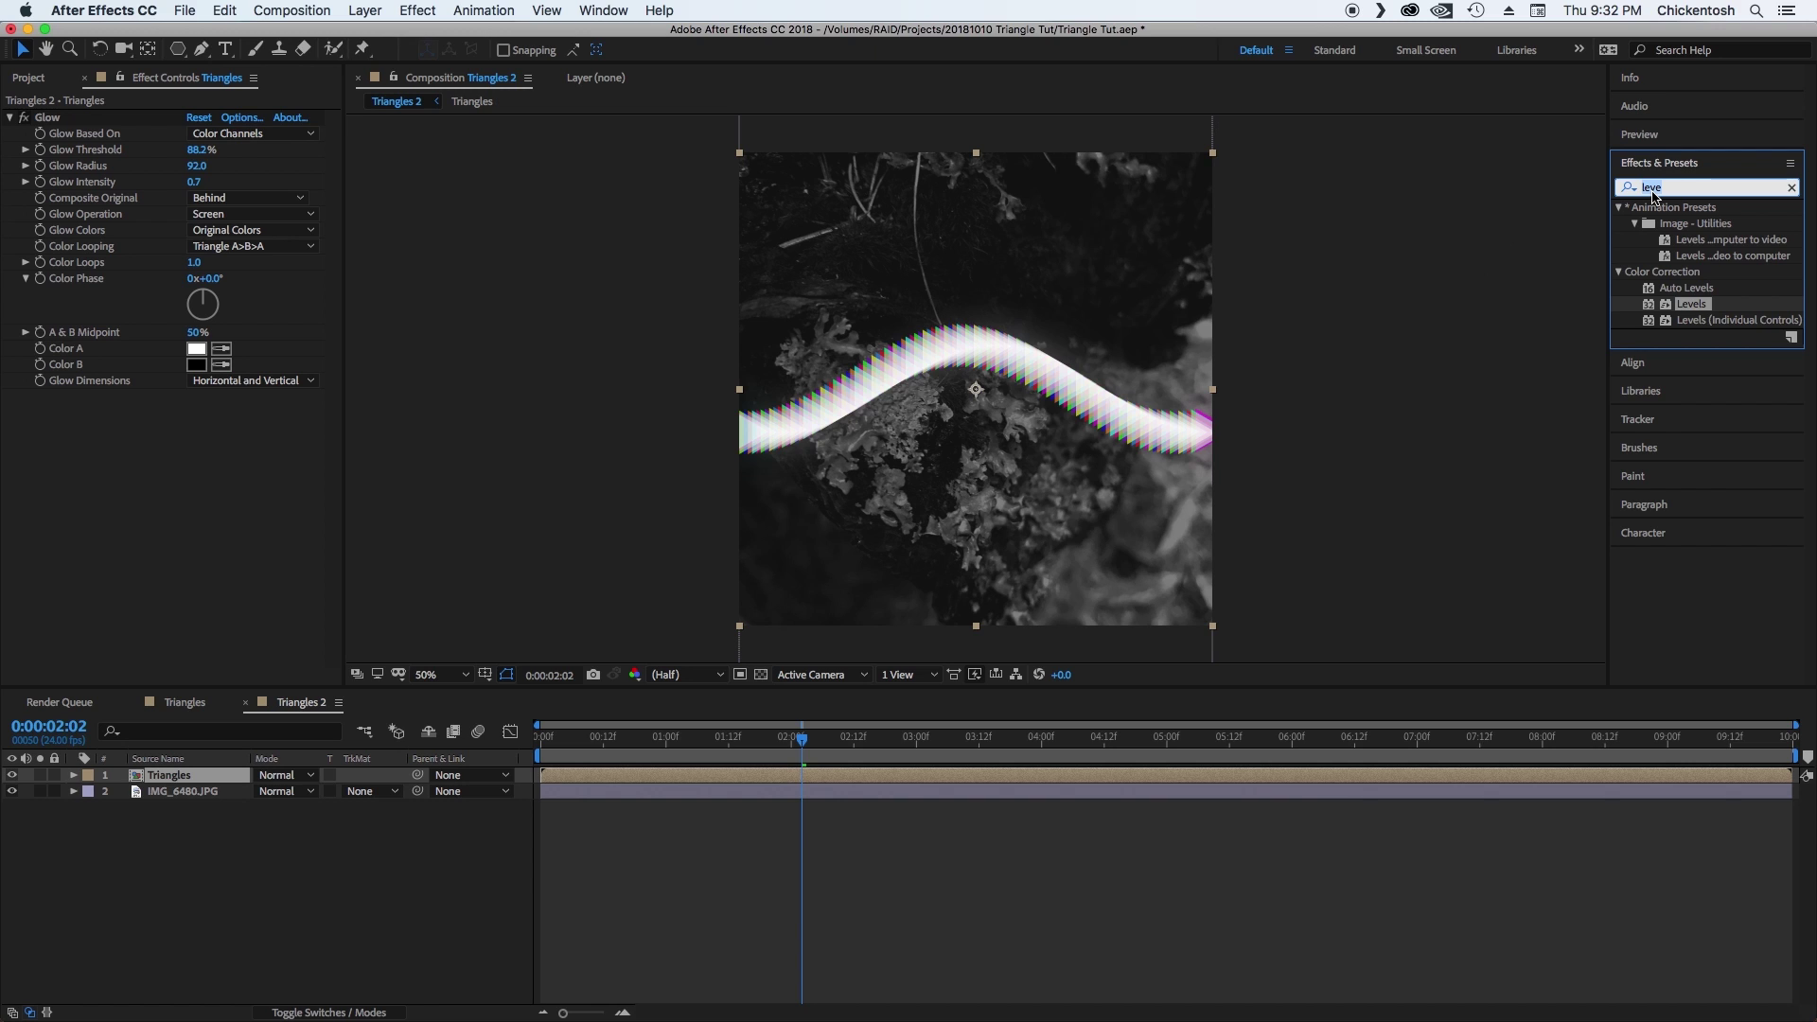
text(hue)
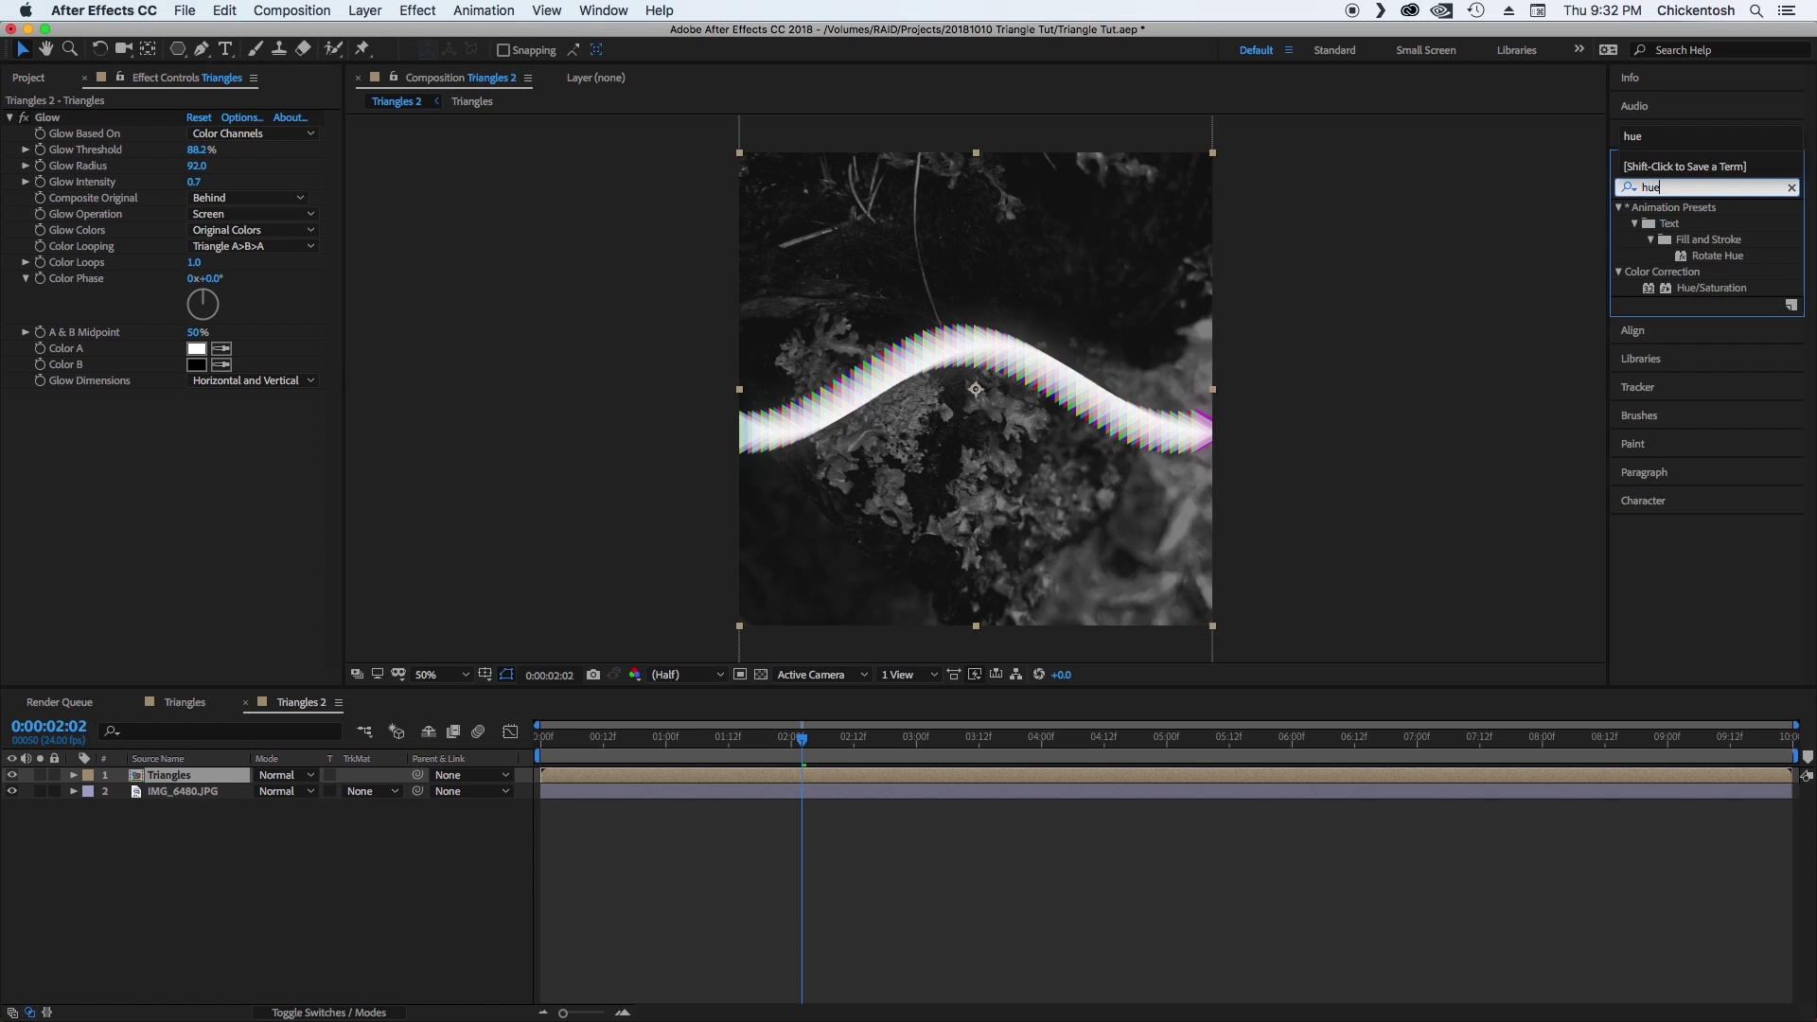
drag(1709, 287, 721, 566)
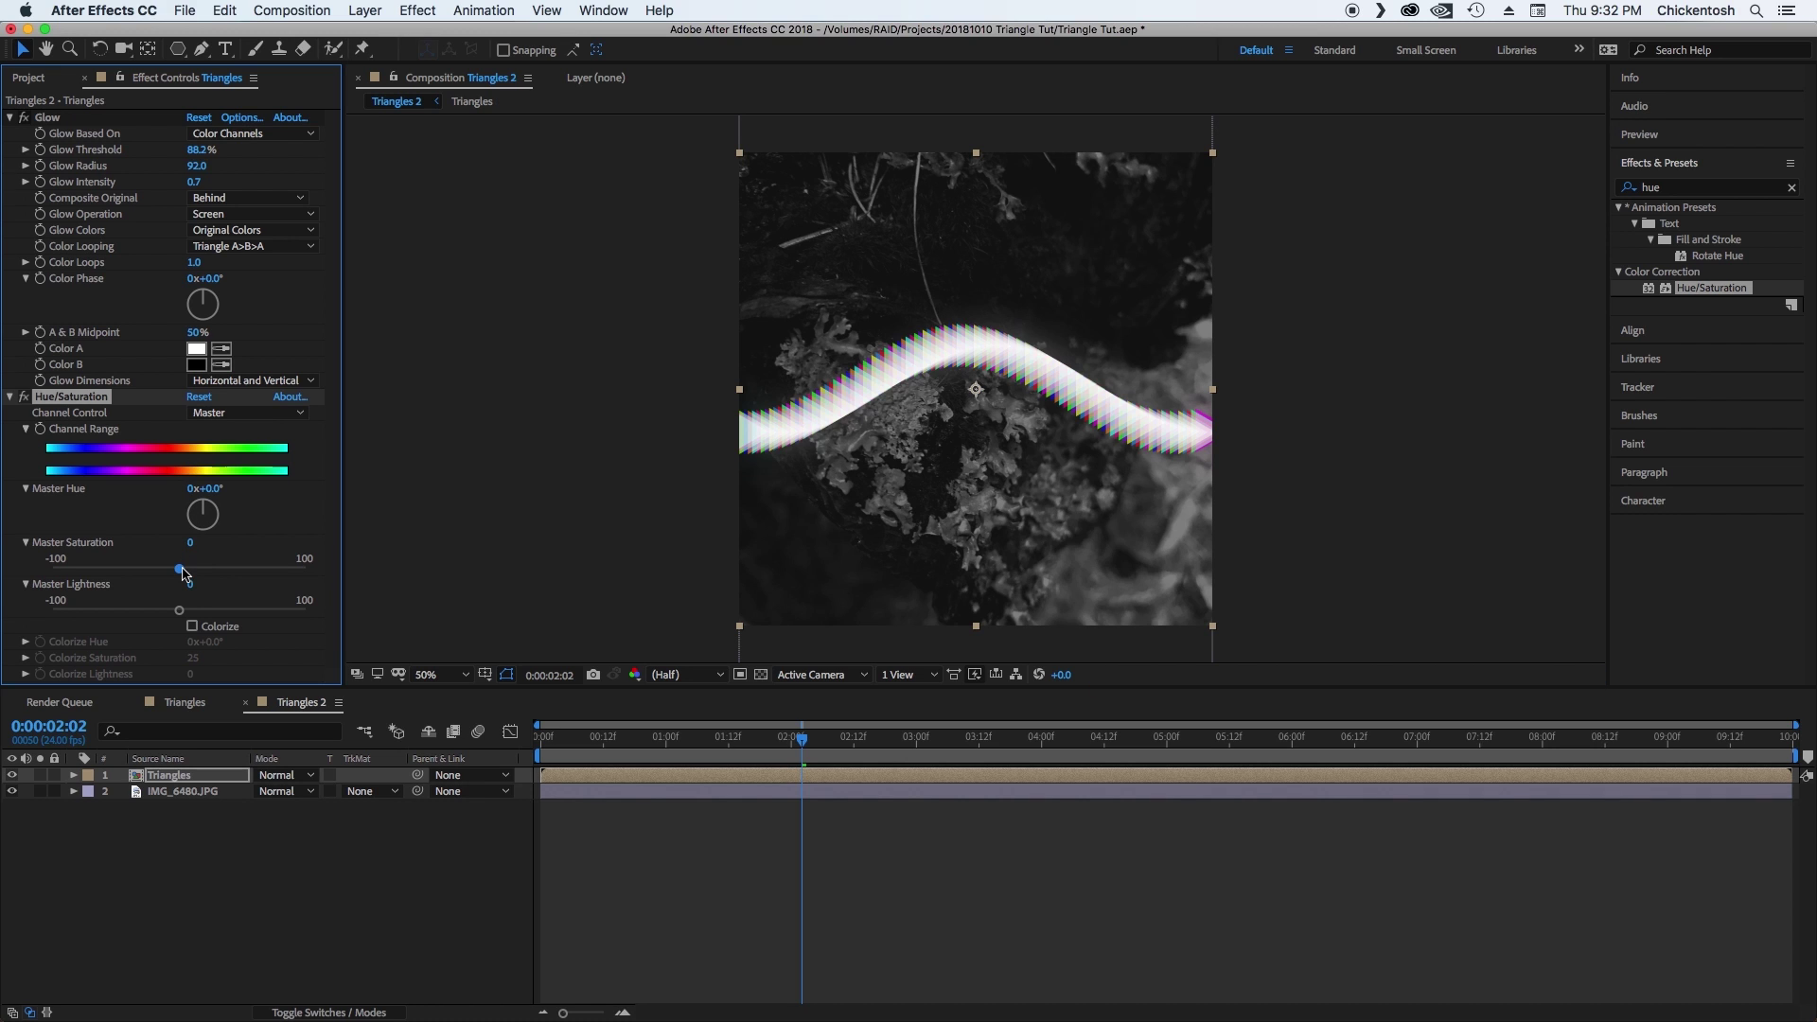
drag(183, 573, 228, 571)
Set the Triangles layer's blending mode to Soft Light and preview the animation.
click(176, 780)
click(284, 775)
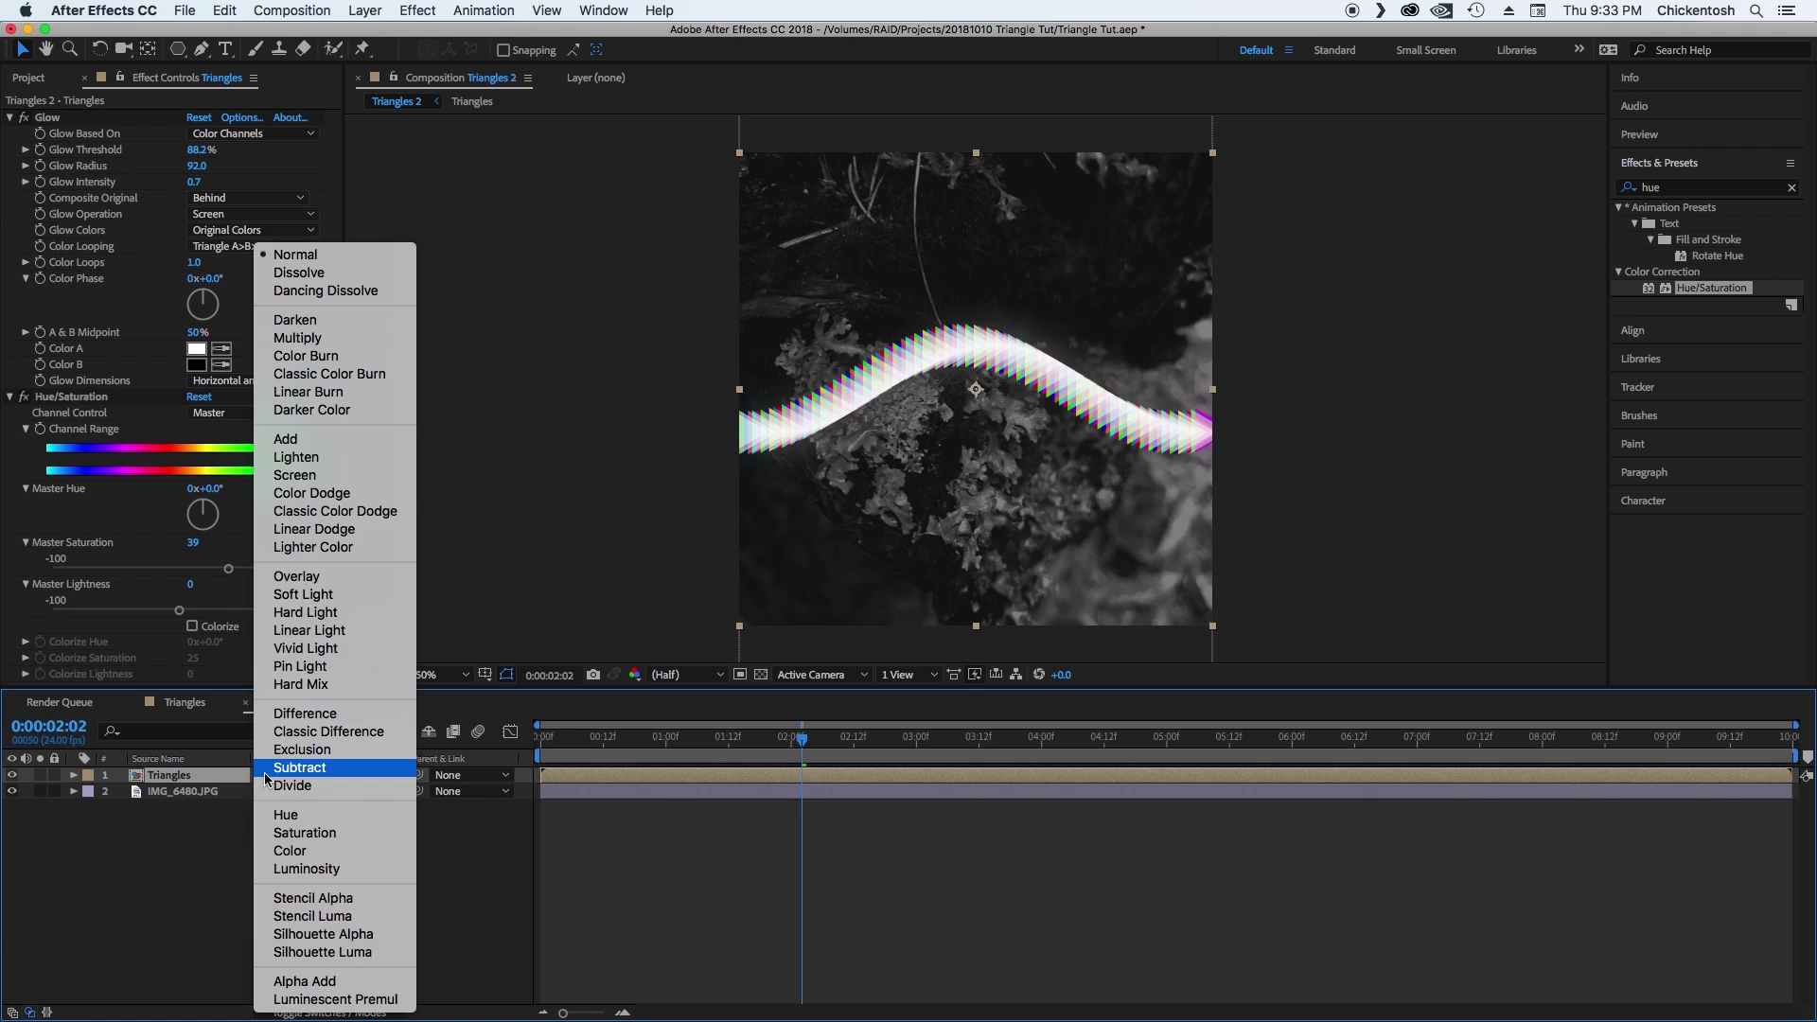
click(304, 597)
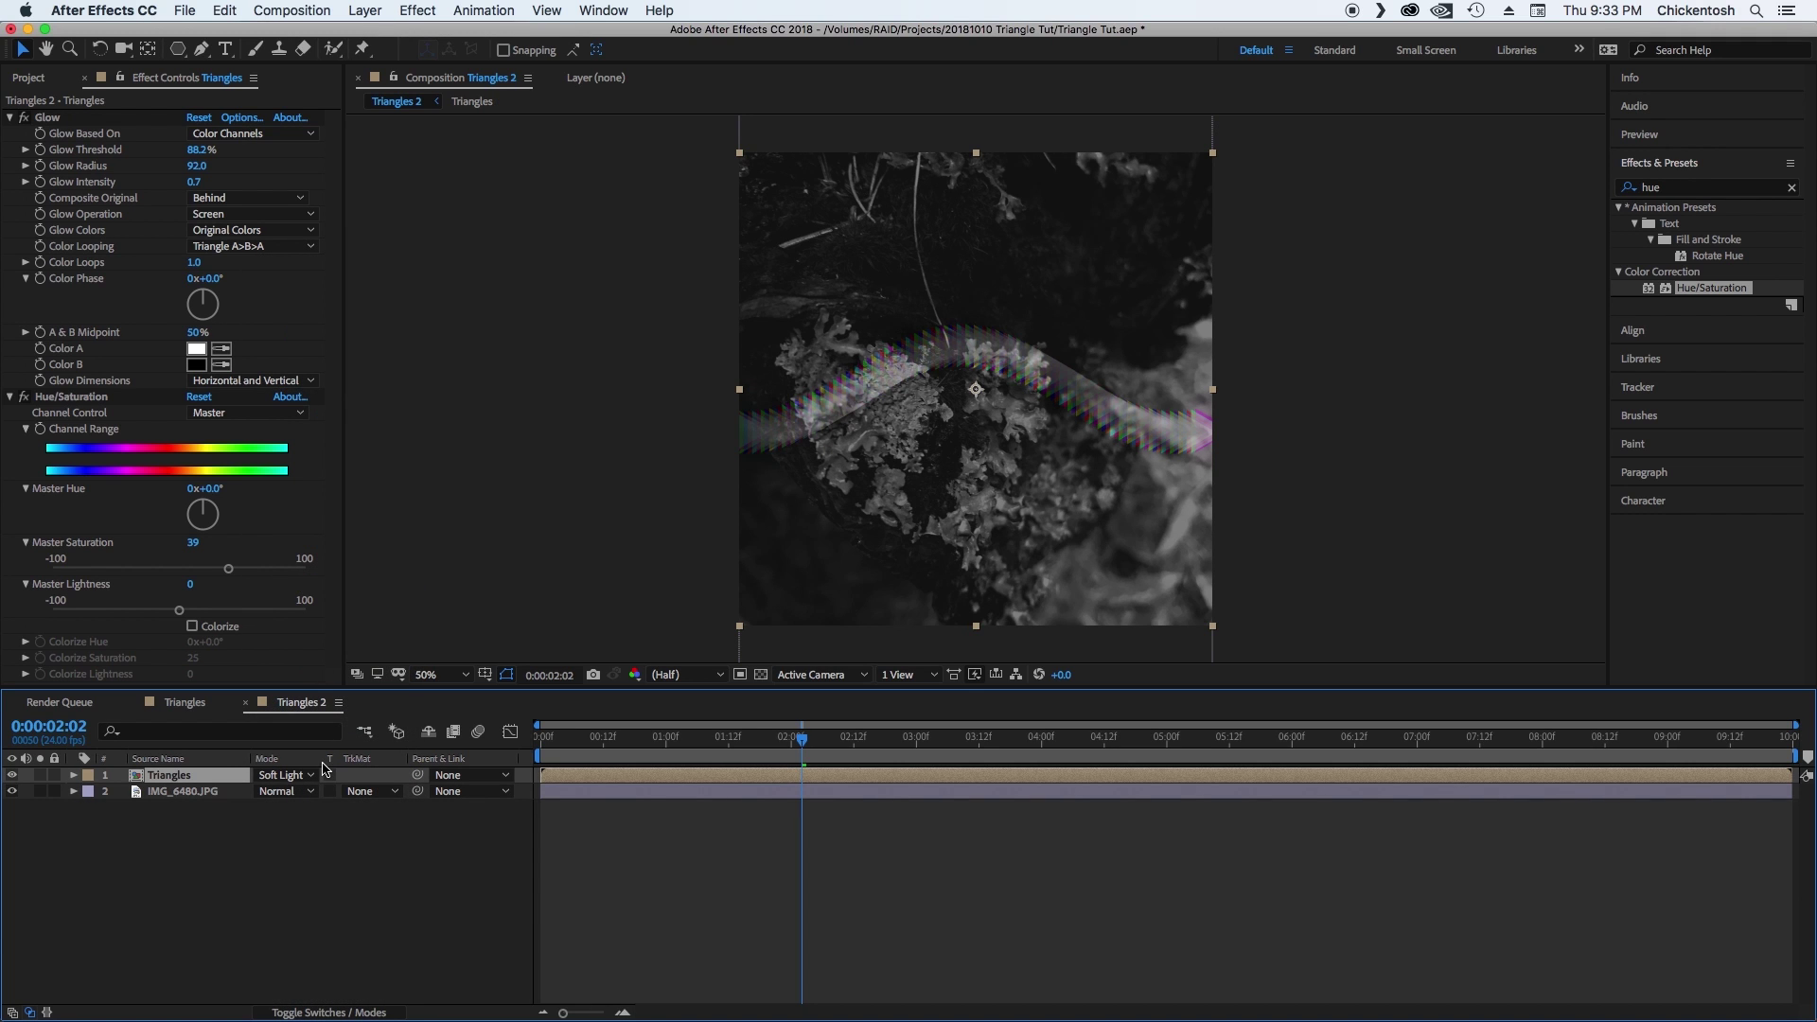
key(space)
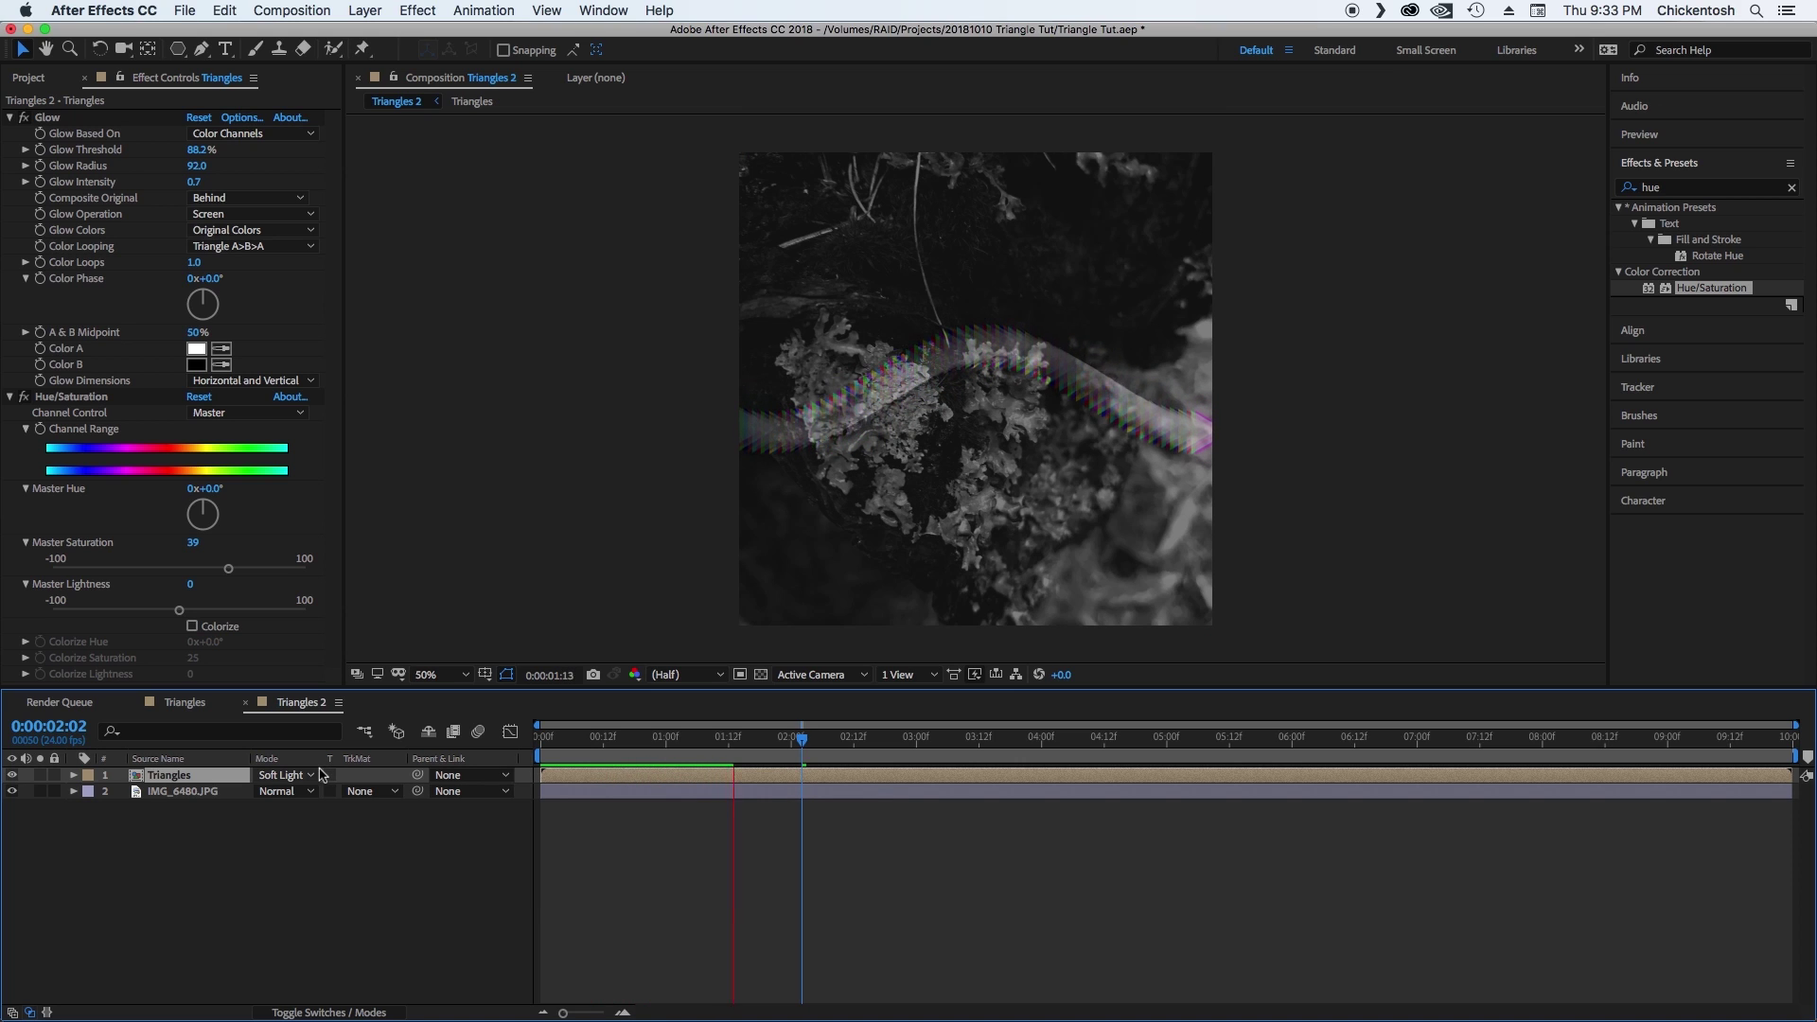
Stop the preview, try the Screen blending mode on the Triangles layer, and set its mode to Normal.
key(space)
click(296, 779)
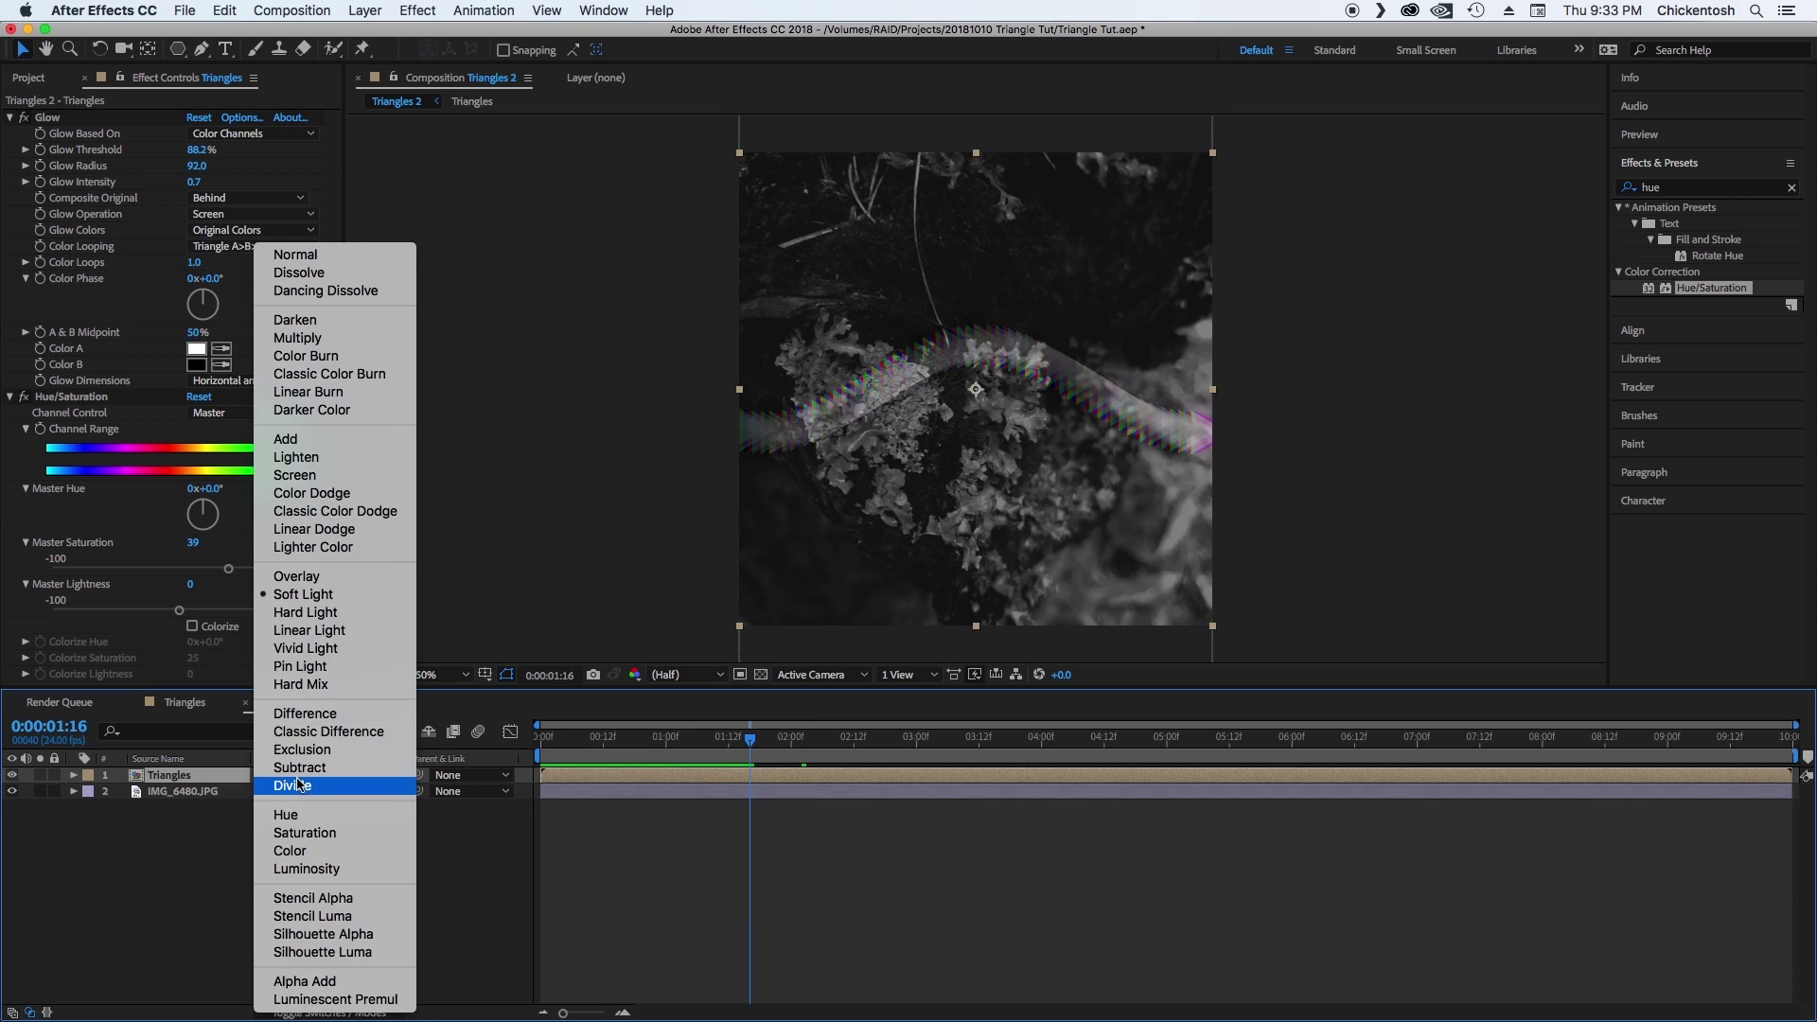
click(314, 475)
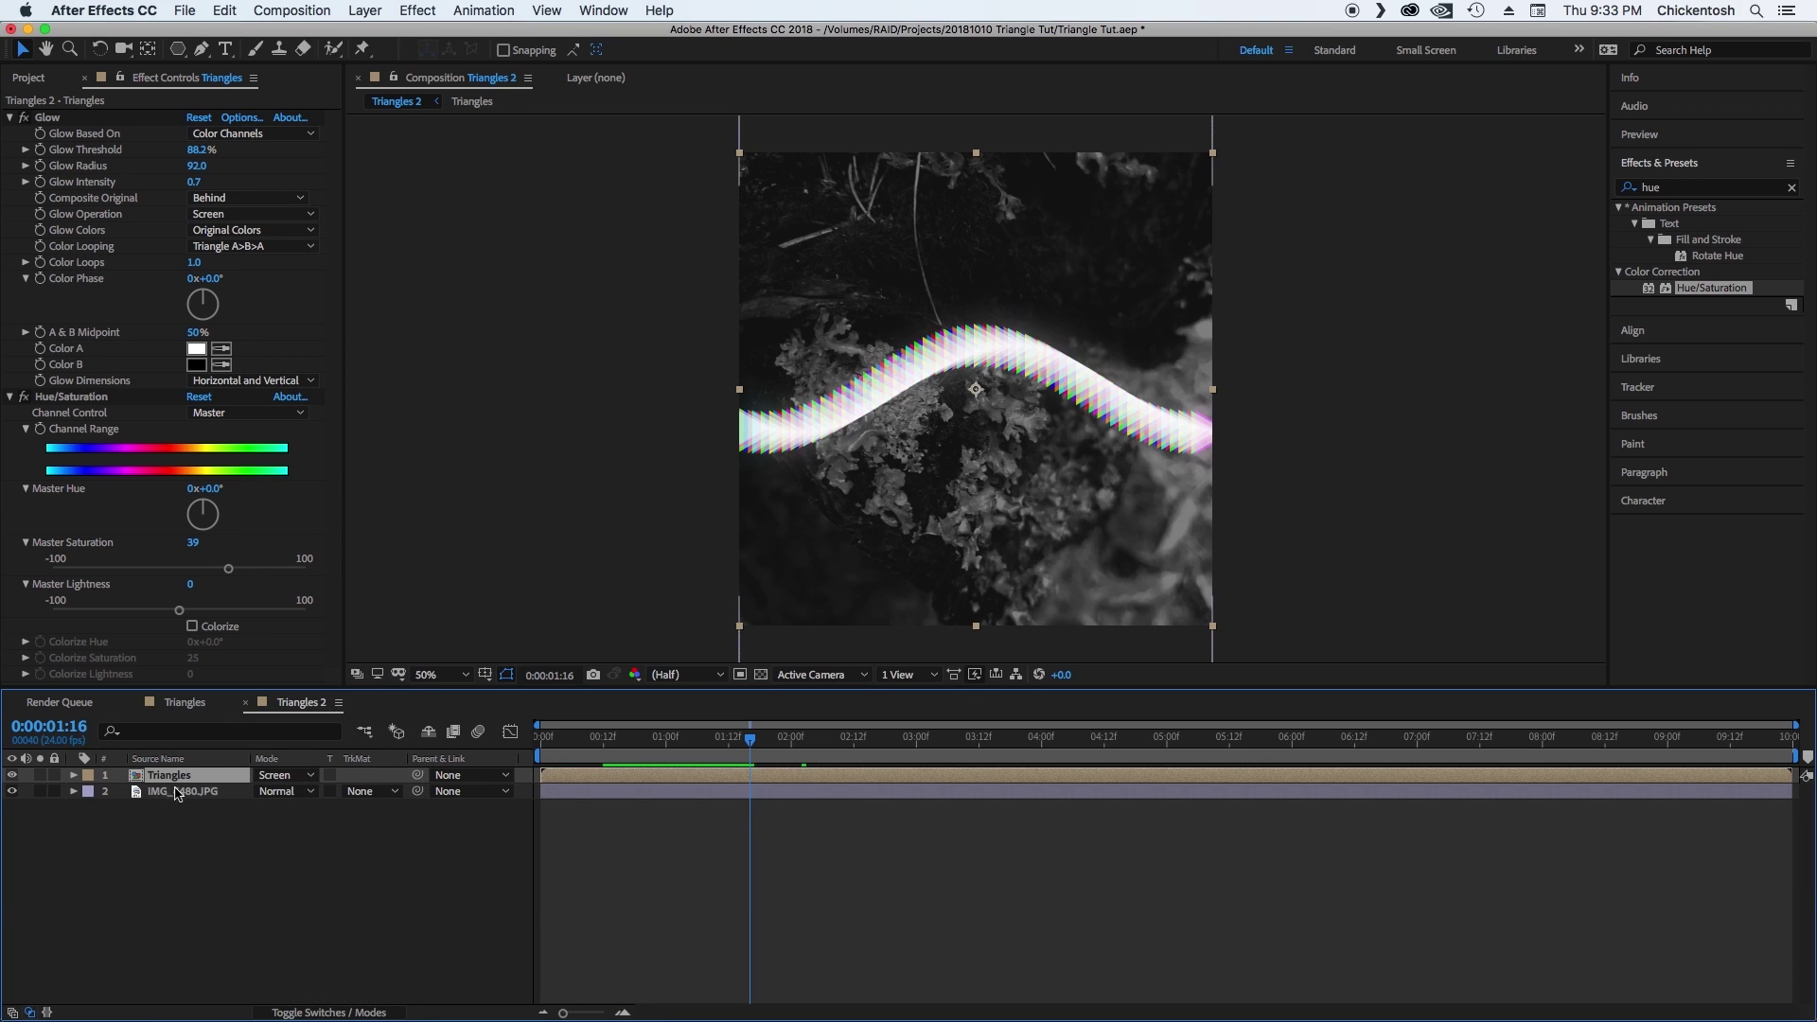
click(284, 775)
click(287, 255)
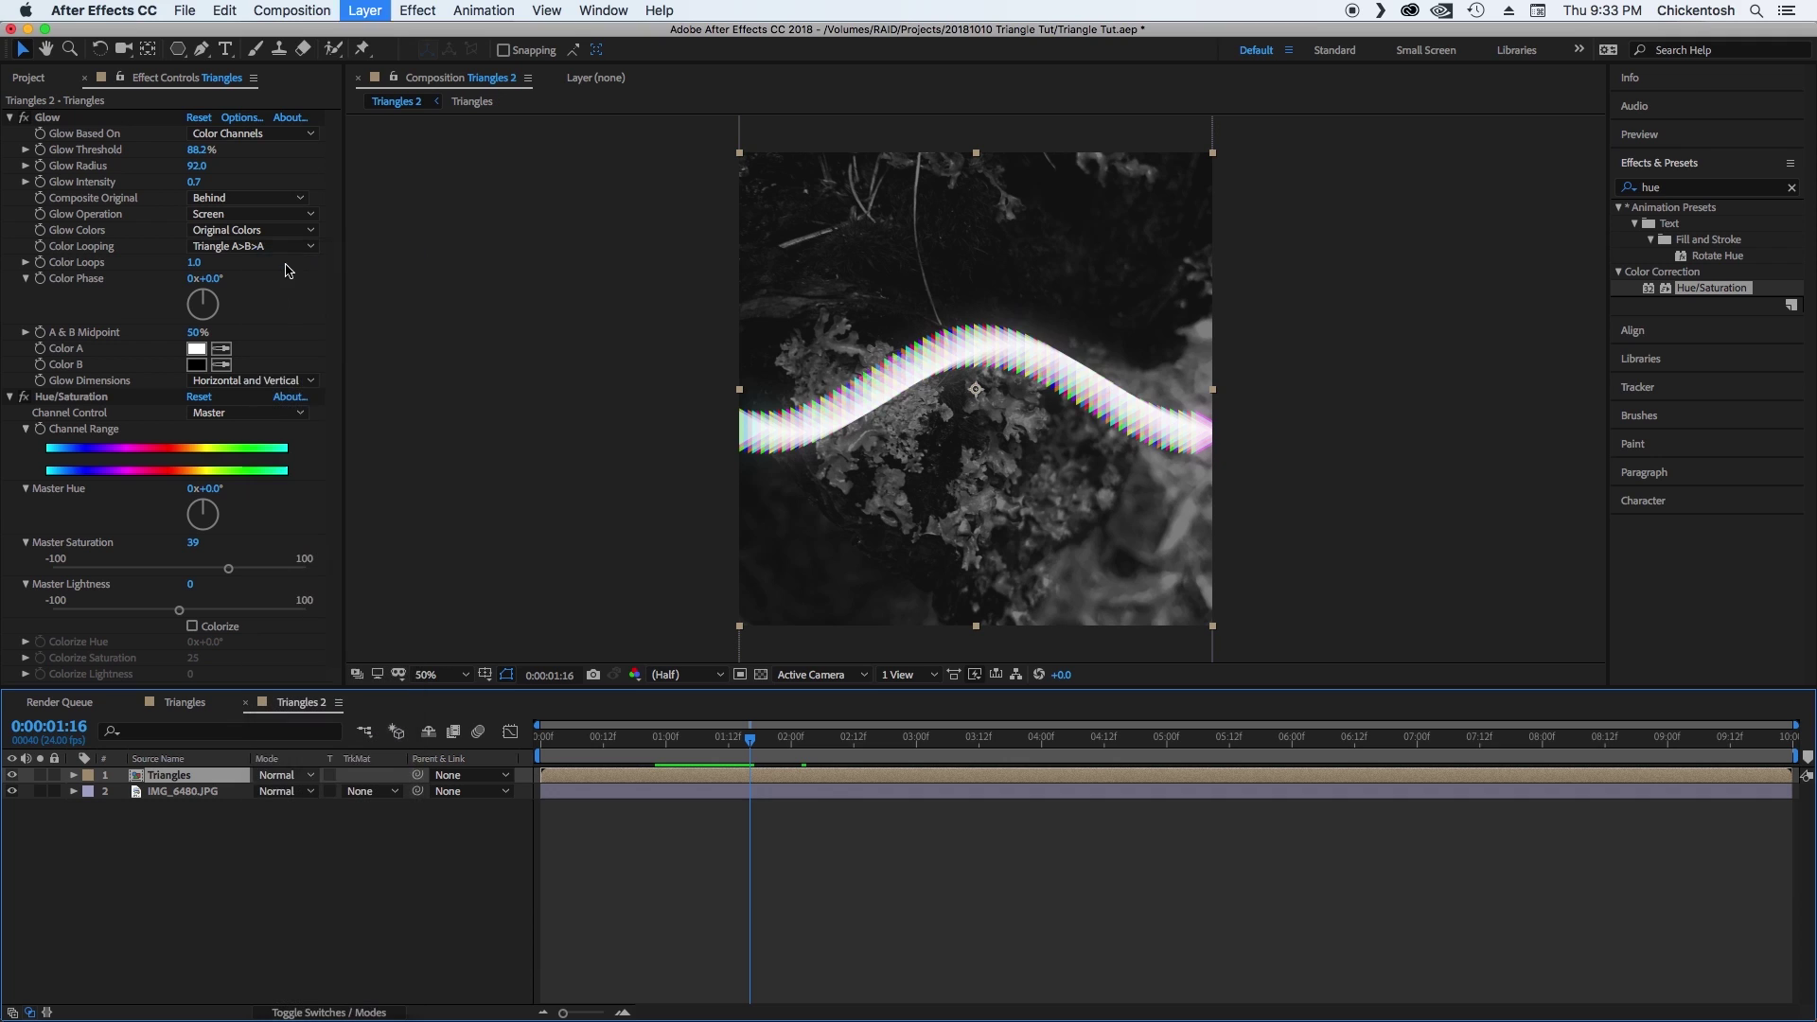
Set the Triangles layer's opacity to 90% and preview the animation from the first frame.
click(552, 738)
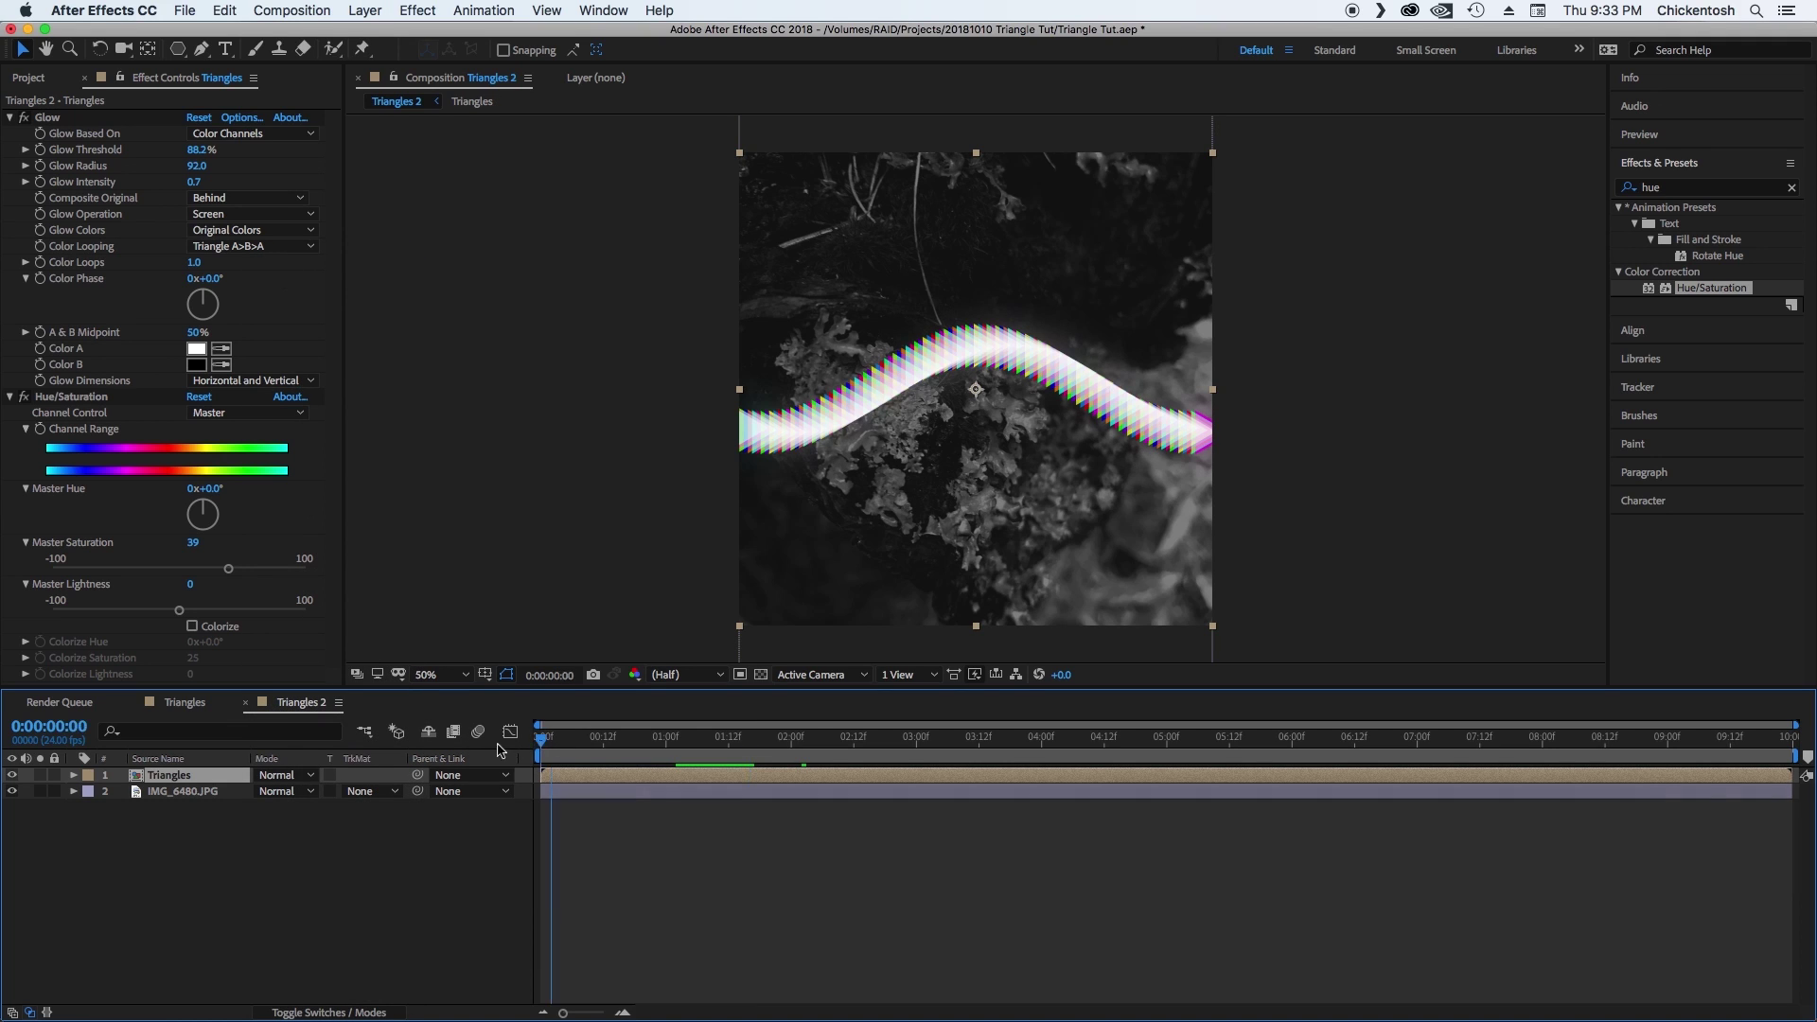
key(t)
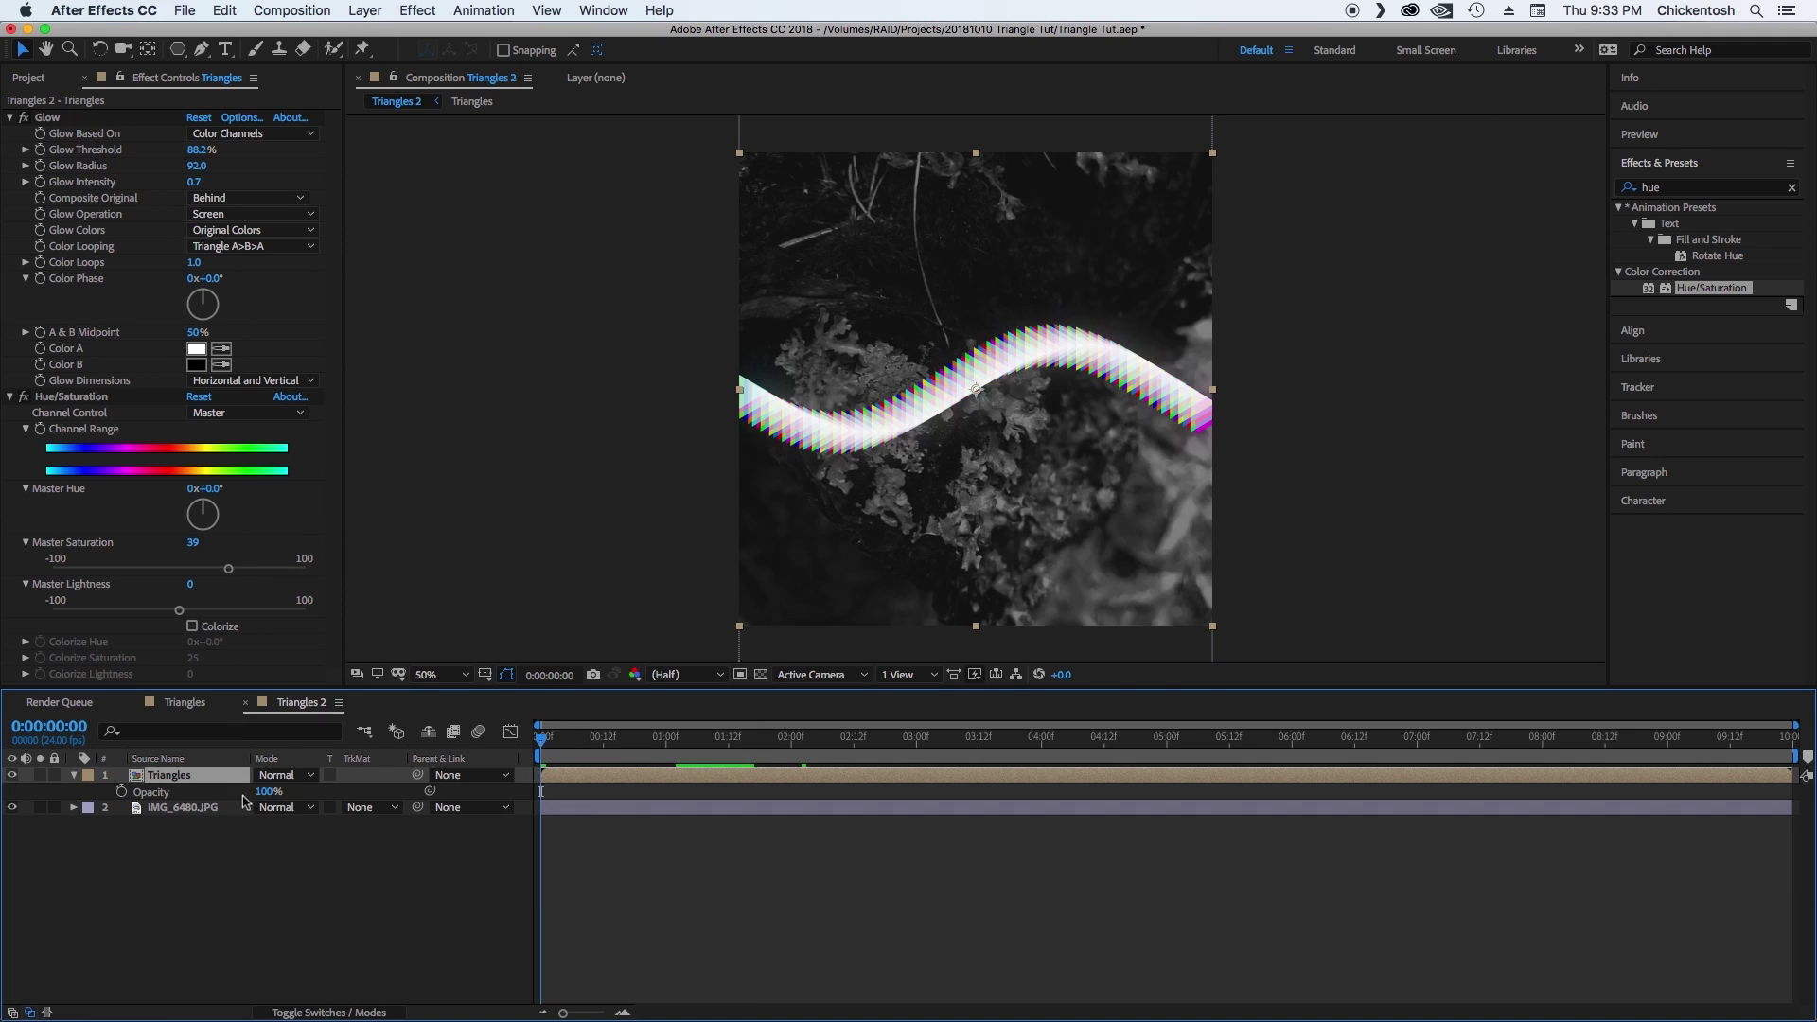
click(270, 791)
text(90)
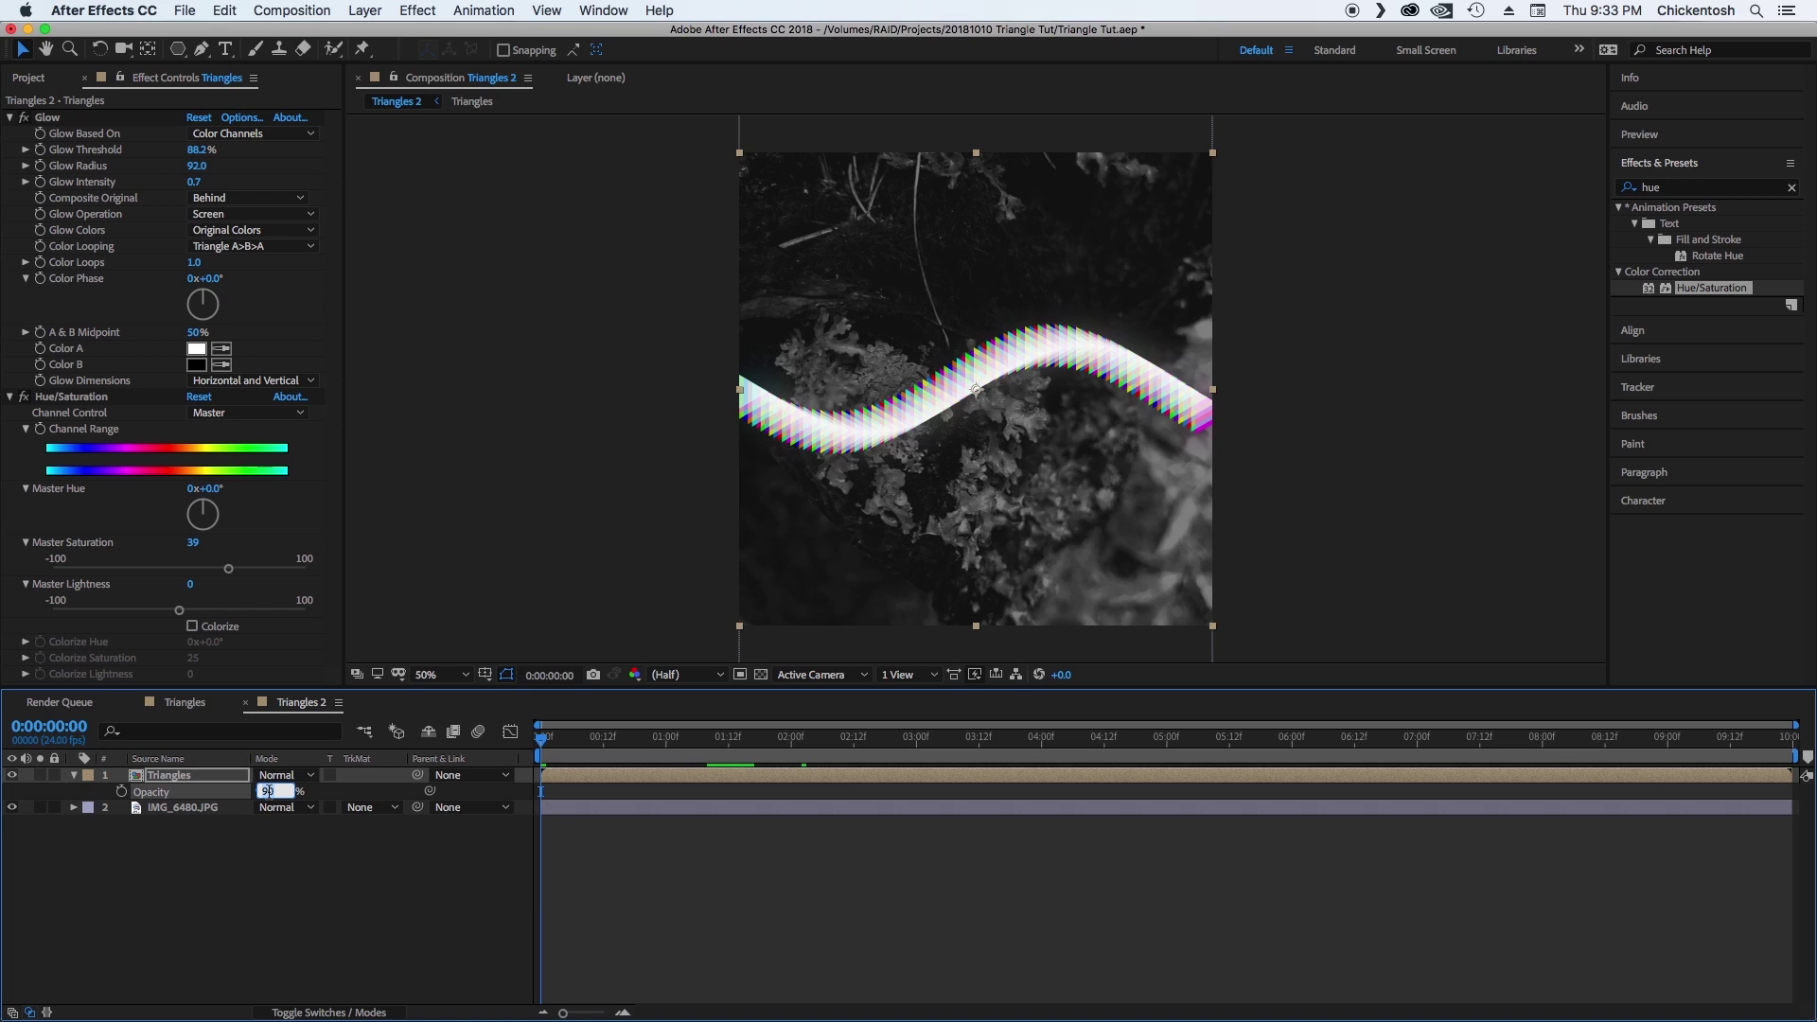
click(578, 897)
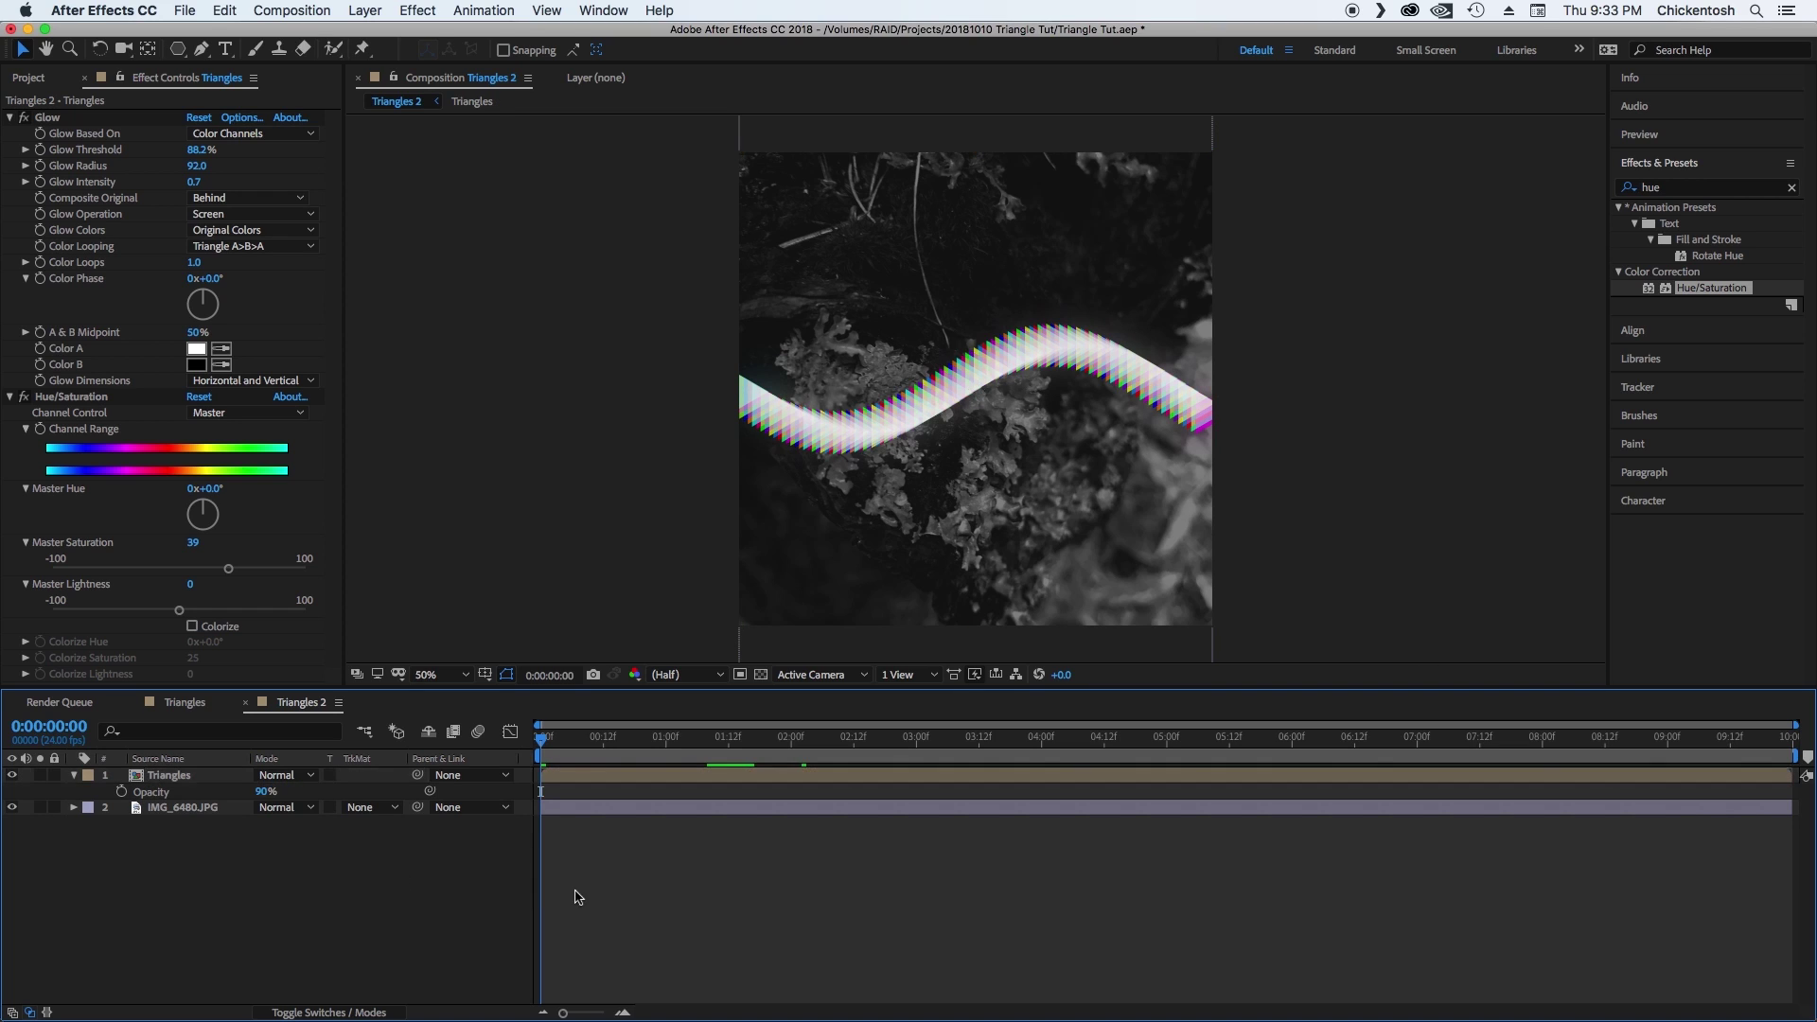
key(space)
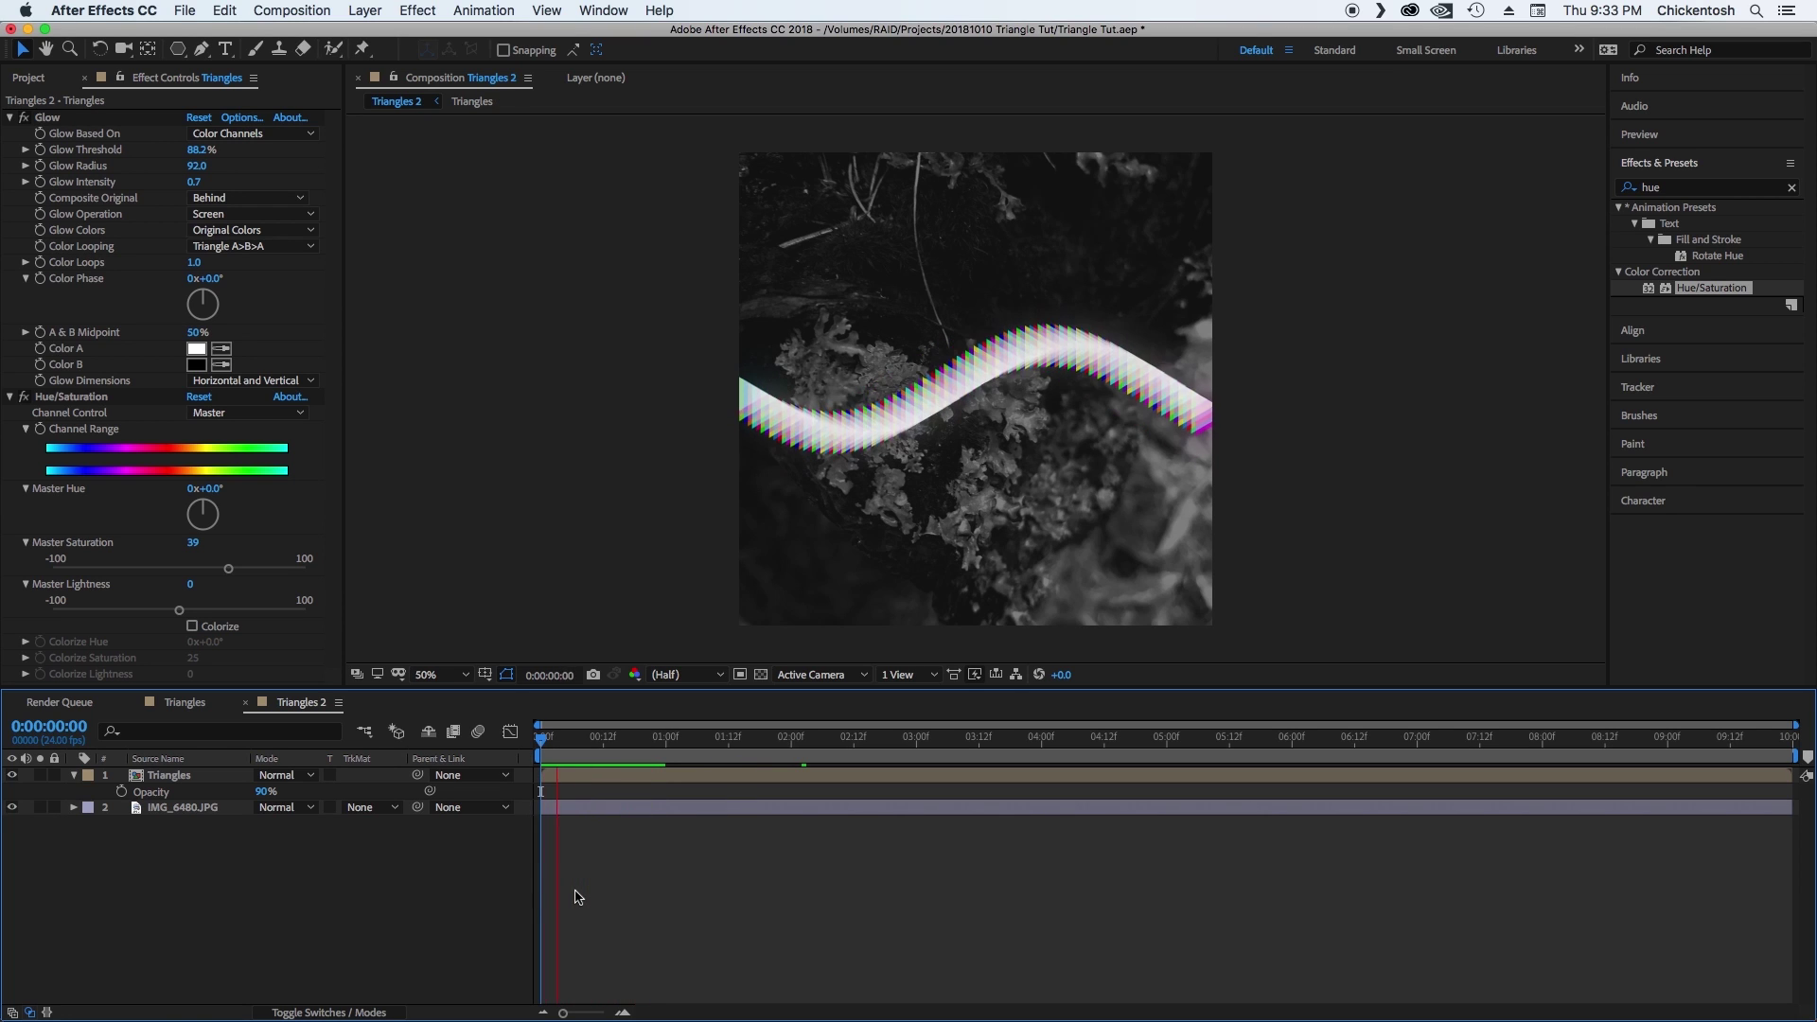
key(space)
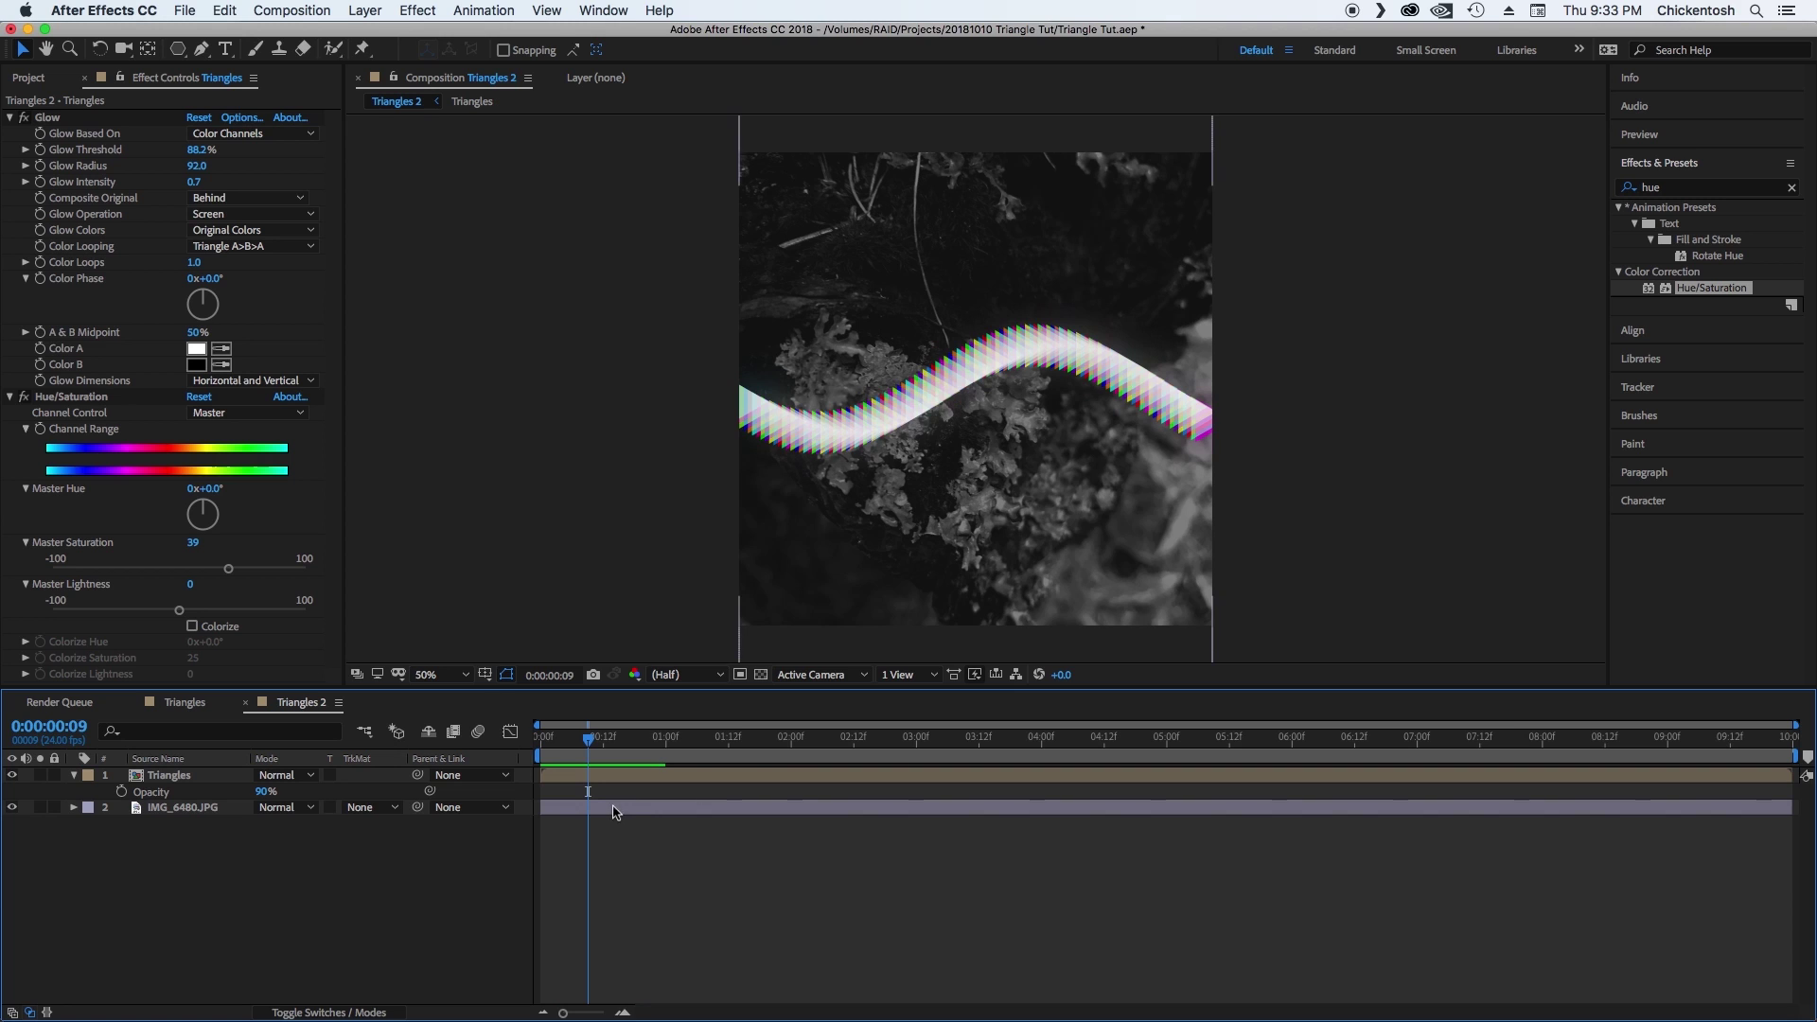
key(space)
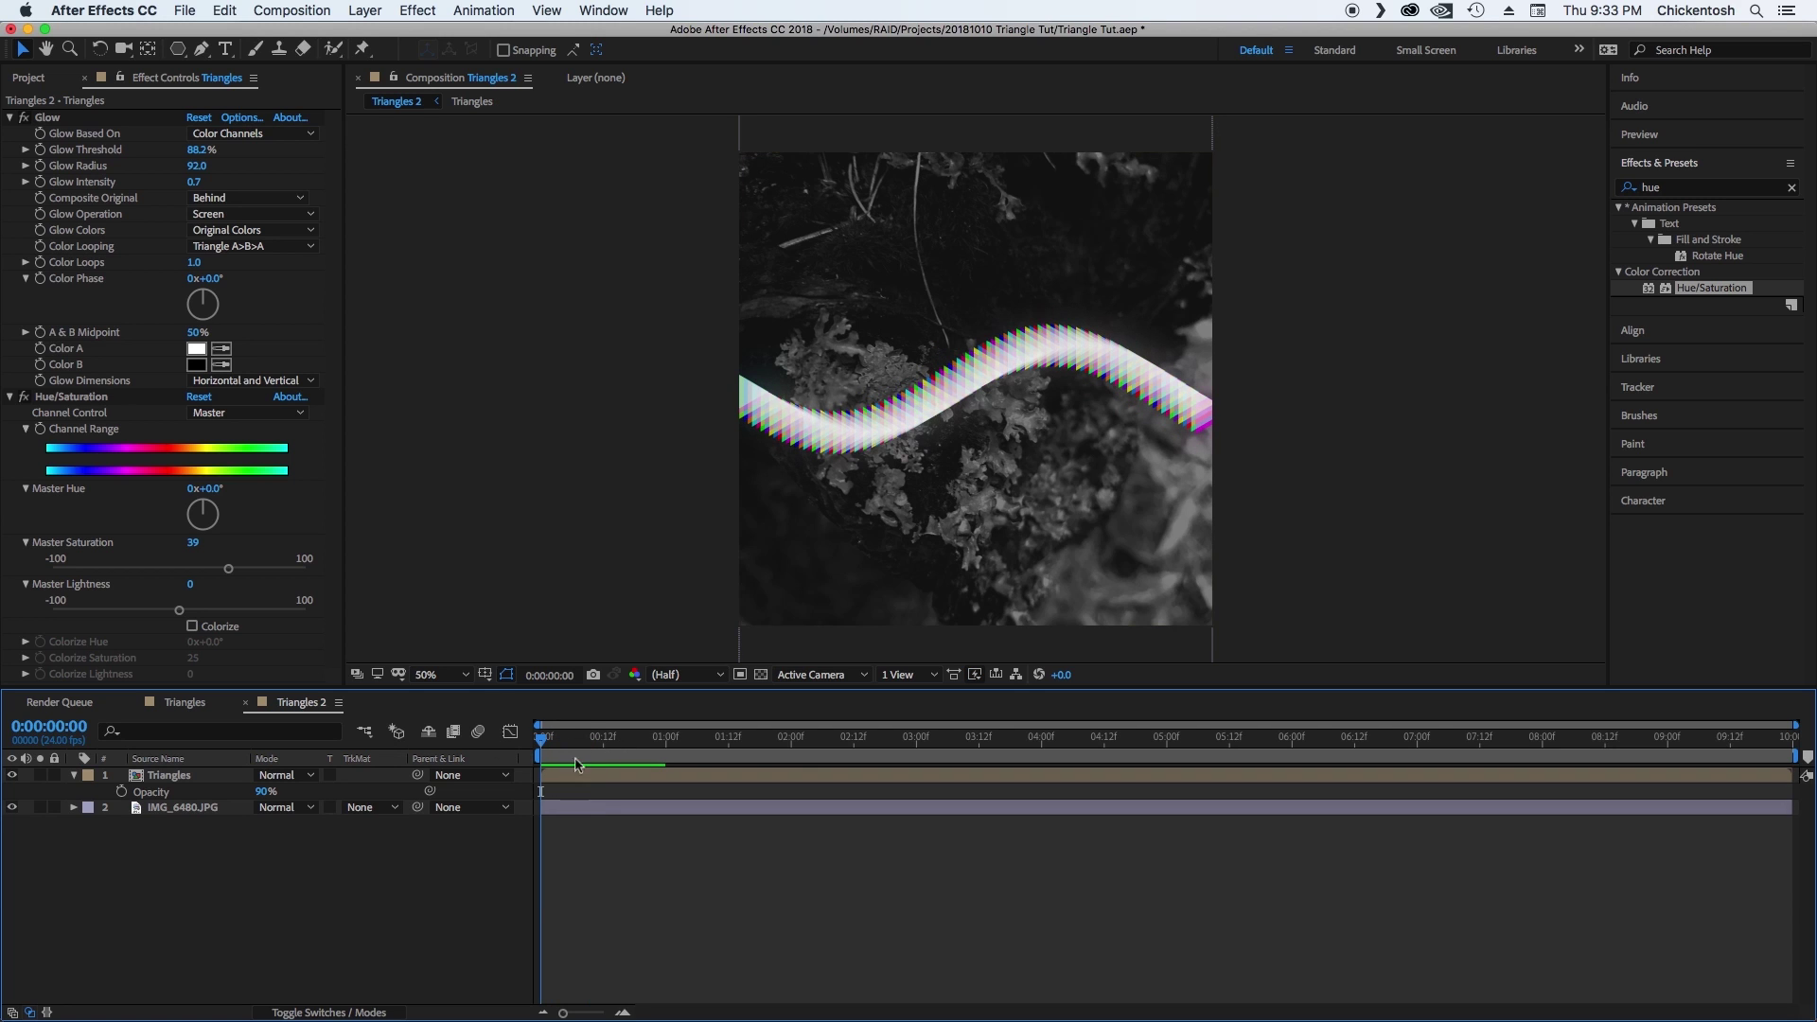
key(space)
Enable time remapping on the Triangles layer, add a keyframe at 0:00:05:12 and move it to the one-second mark.
right_click(585, 775)
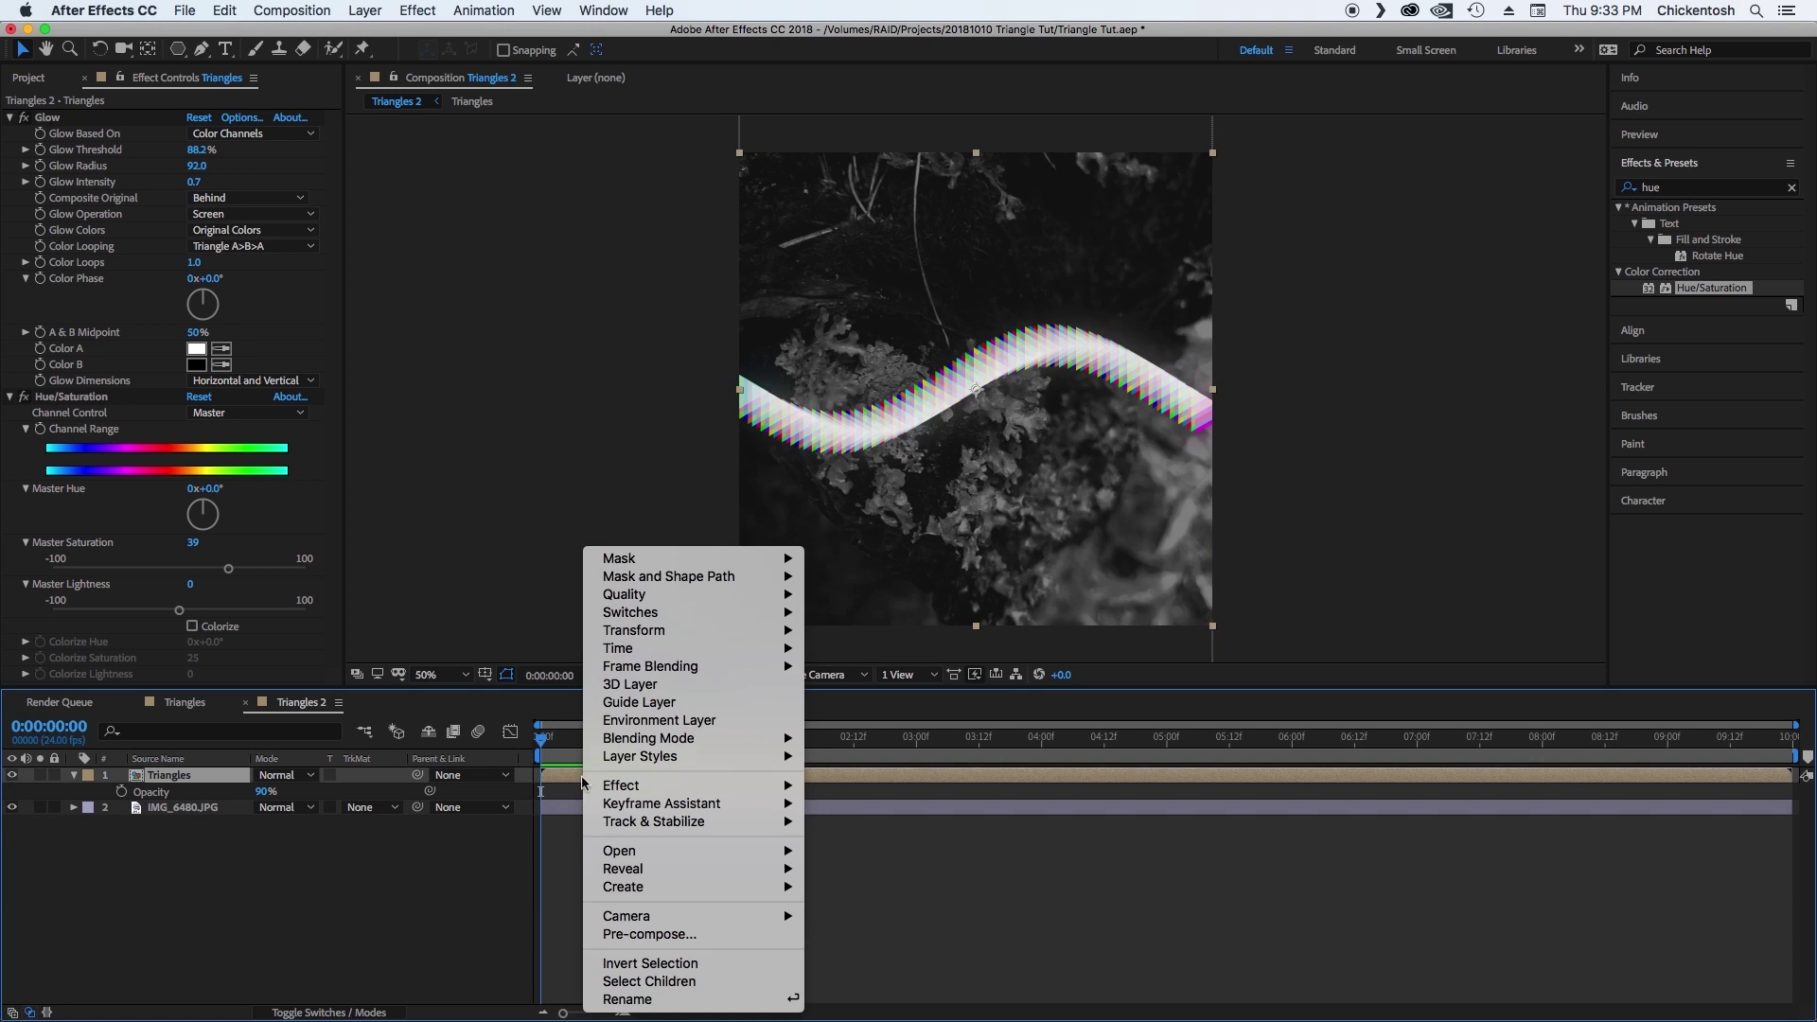
mouse_move(679, 649)
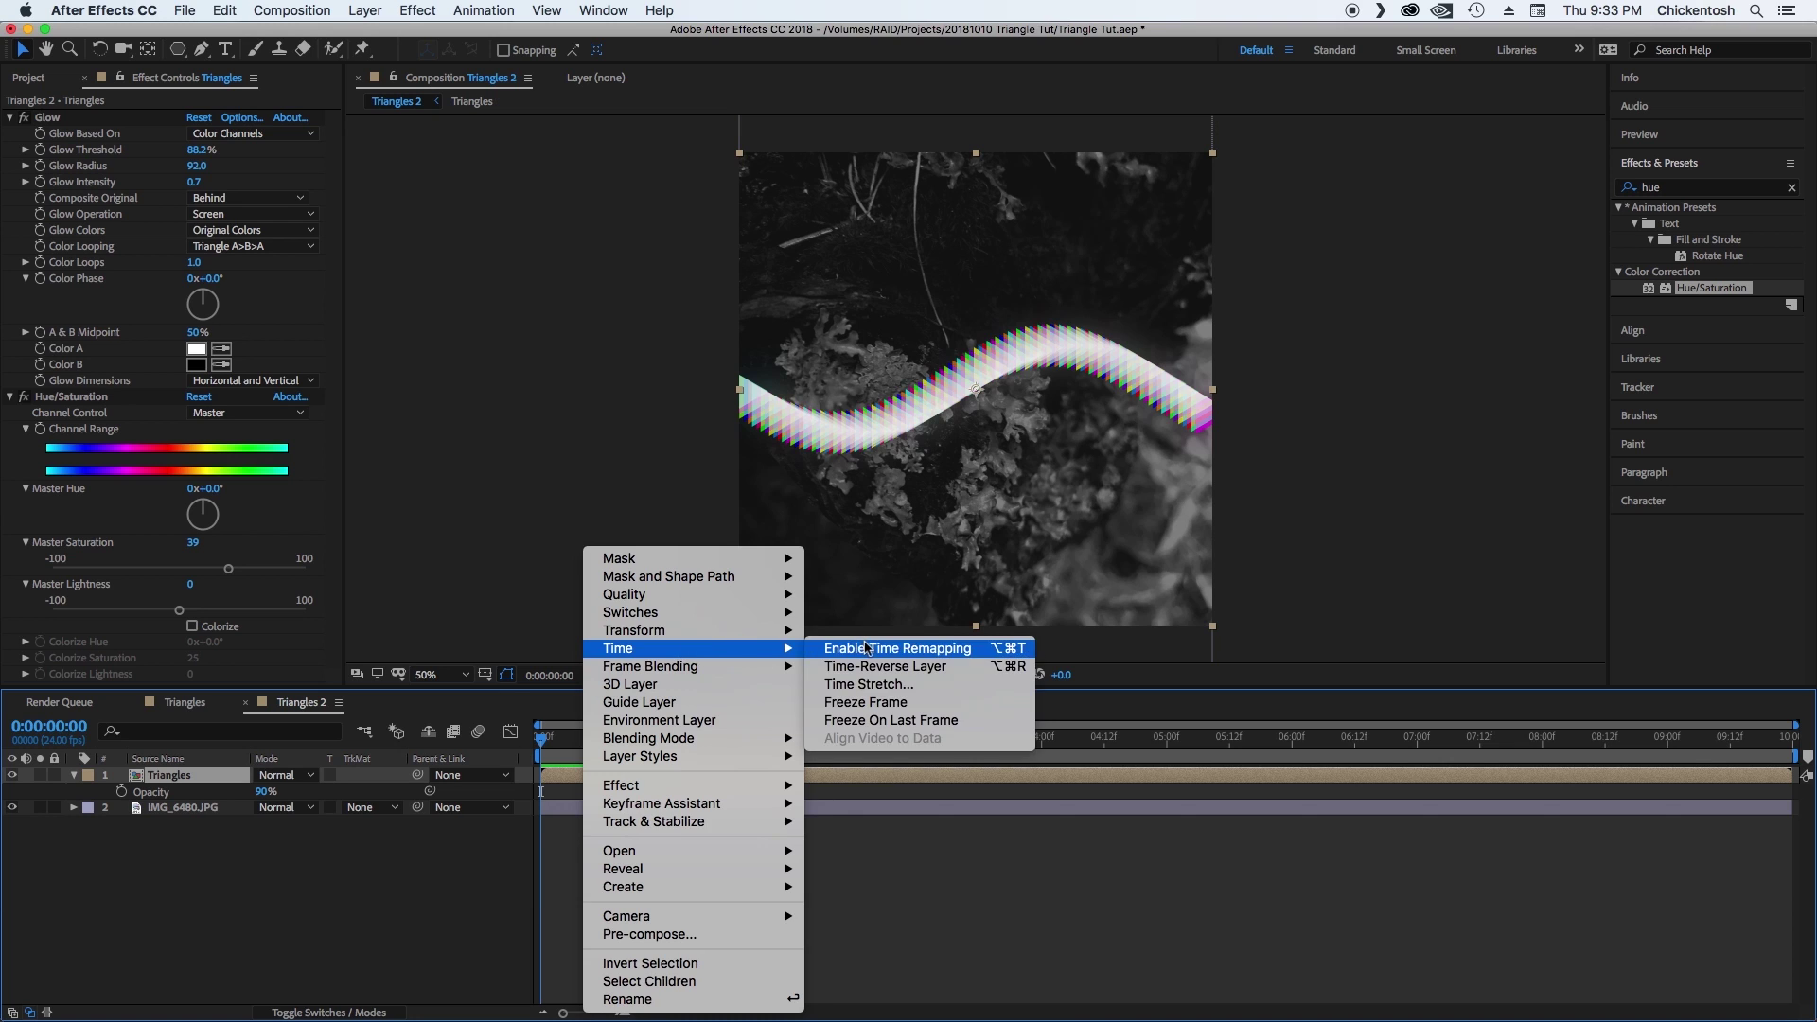
click(864, 648)
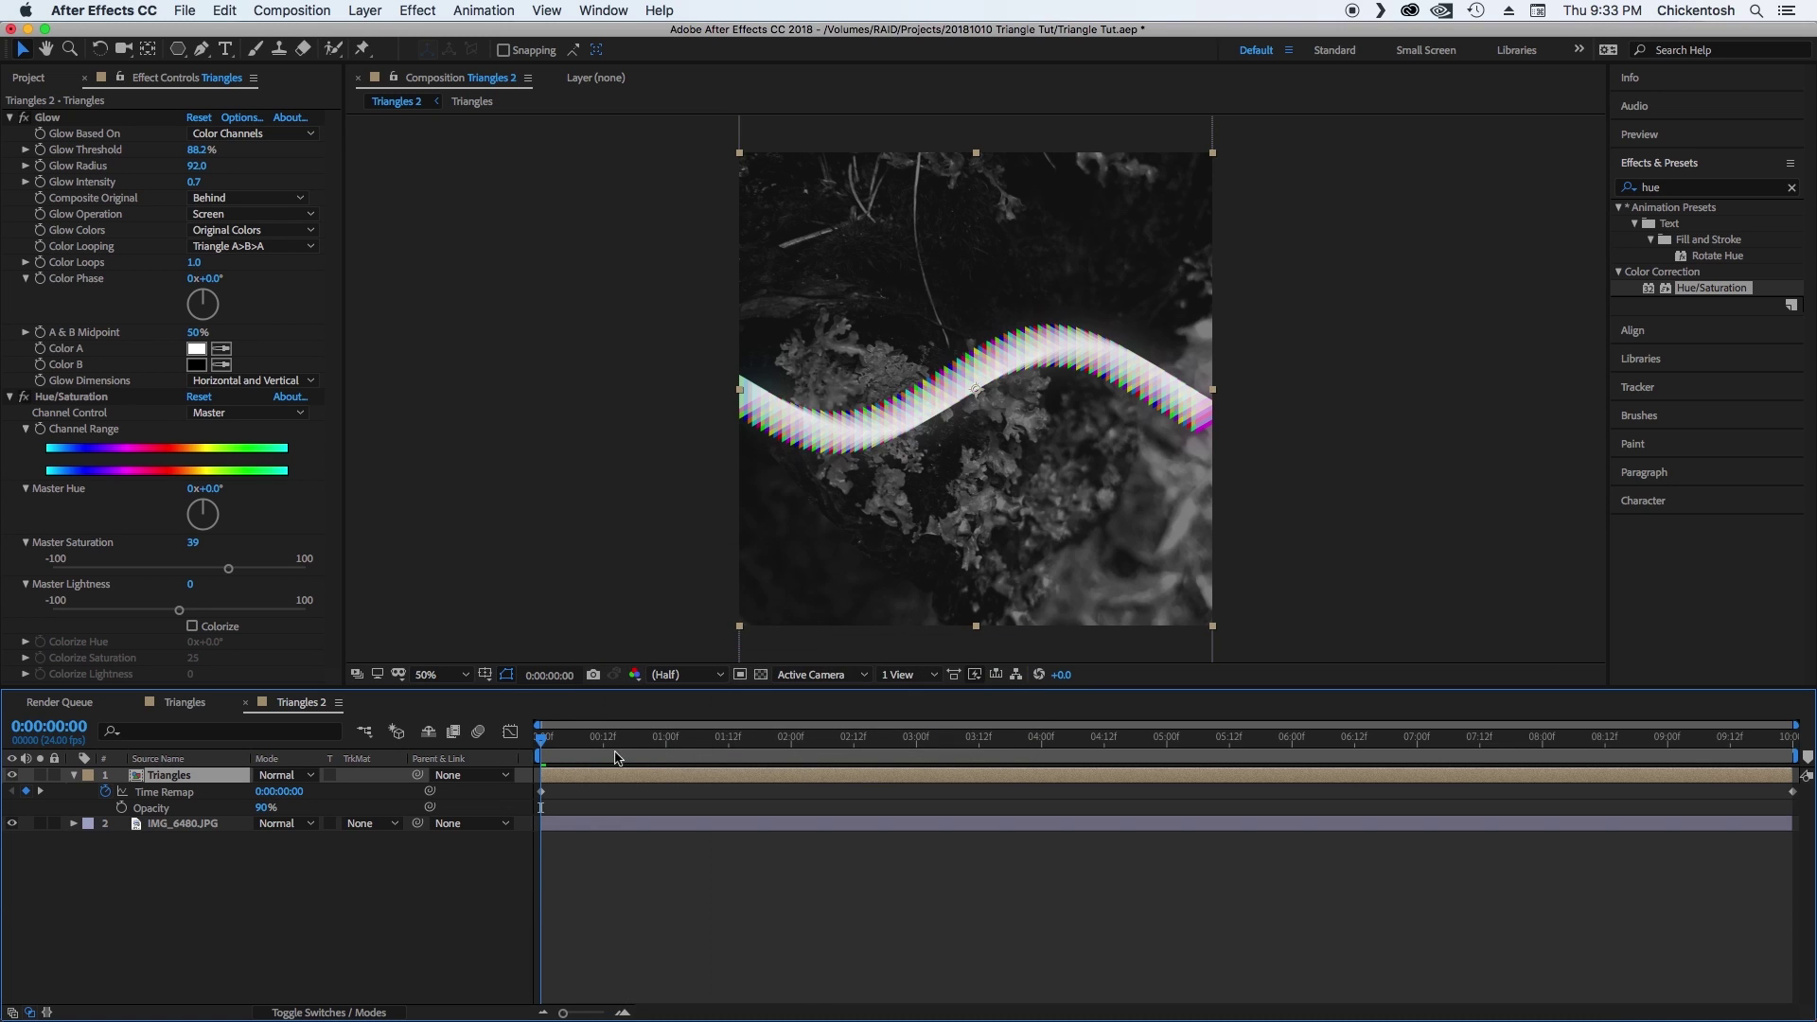
drag(605, 757, 1227, 745)
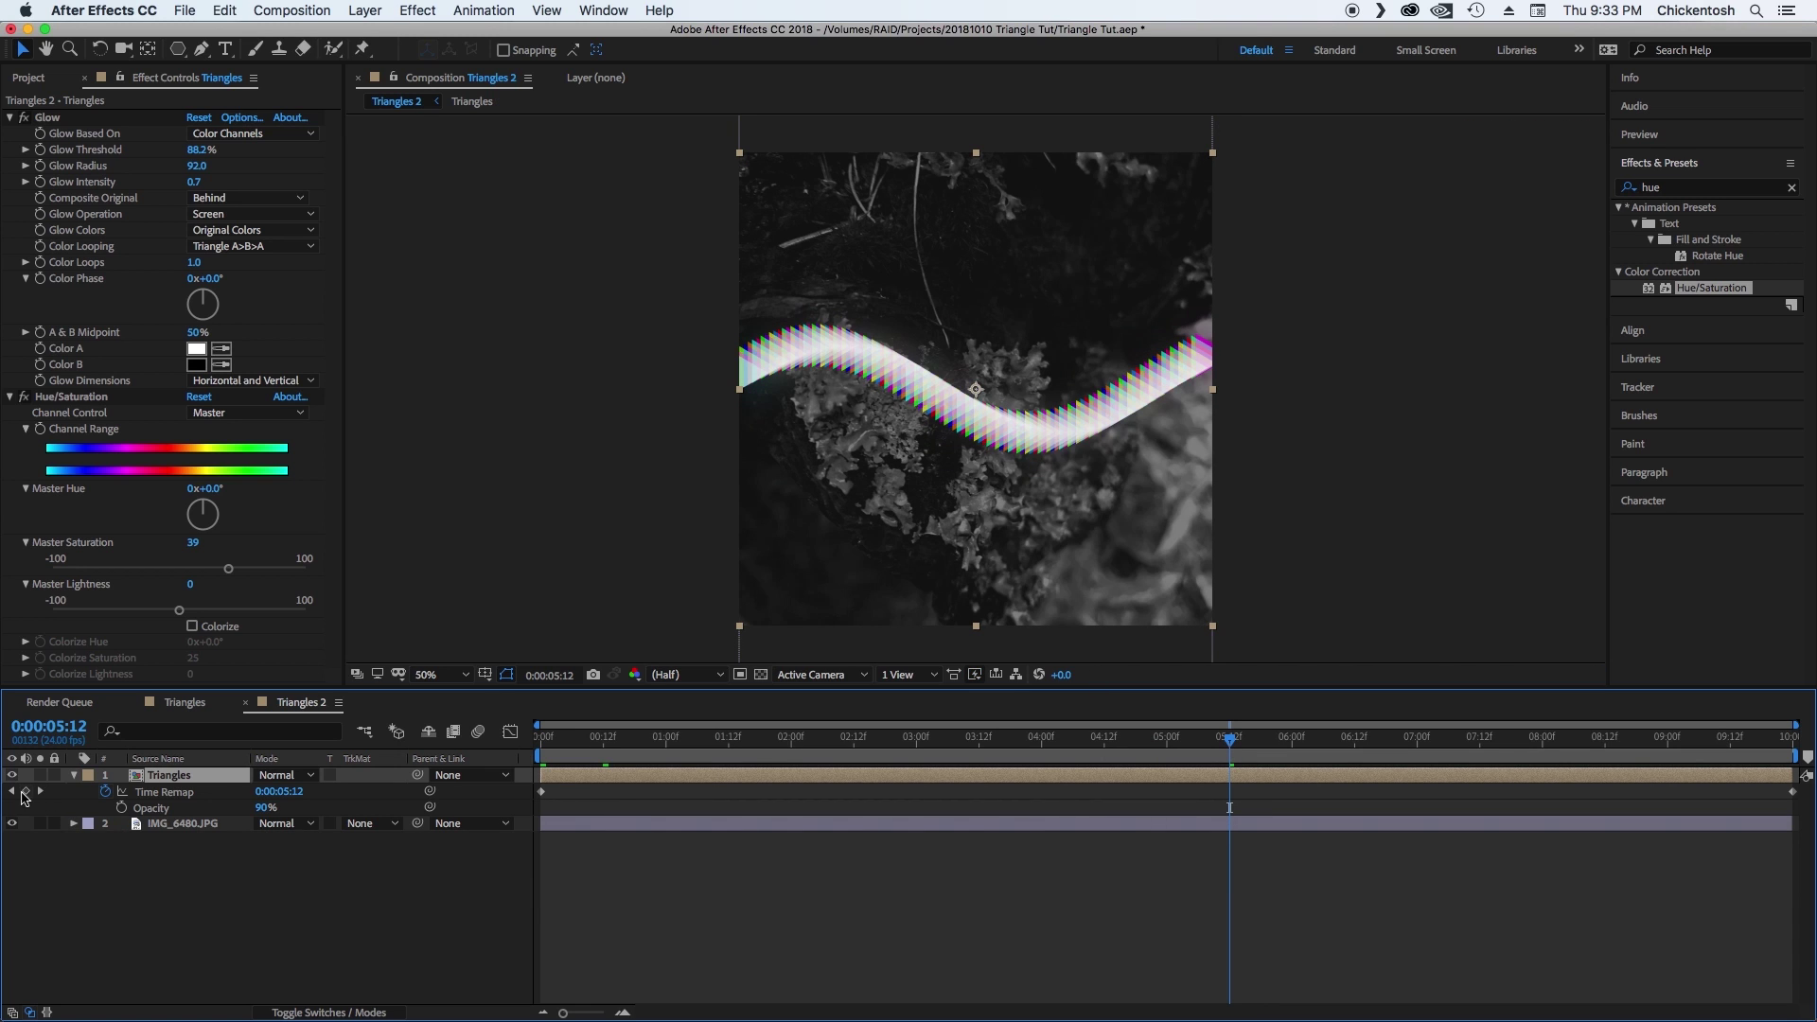
click(25, 791)
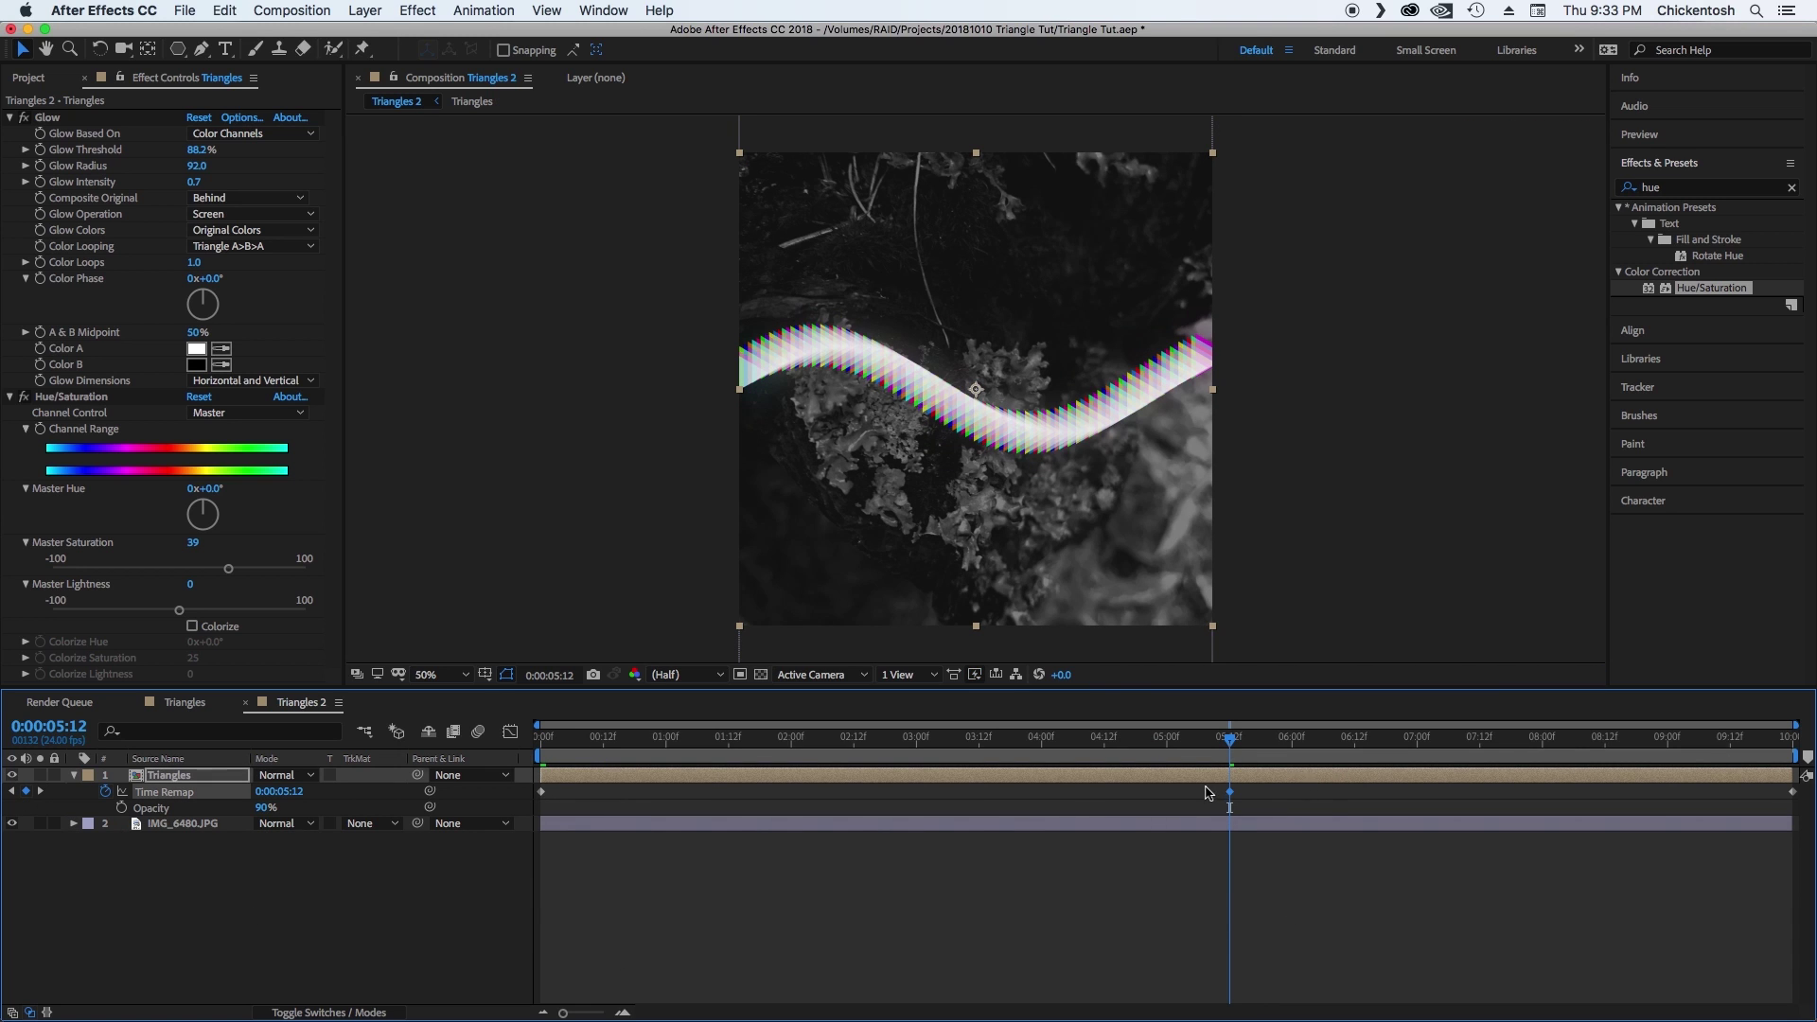
drag(1207, 793, 1798, 820)
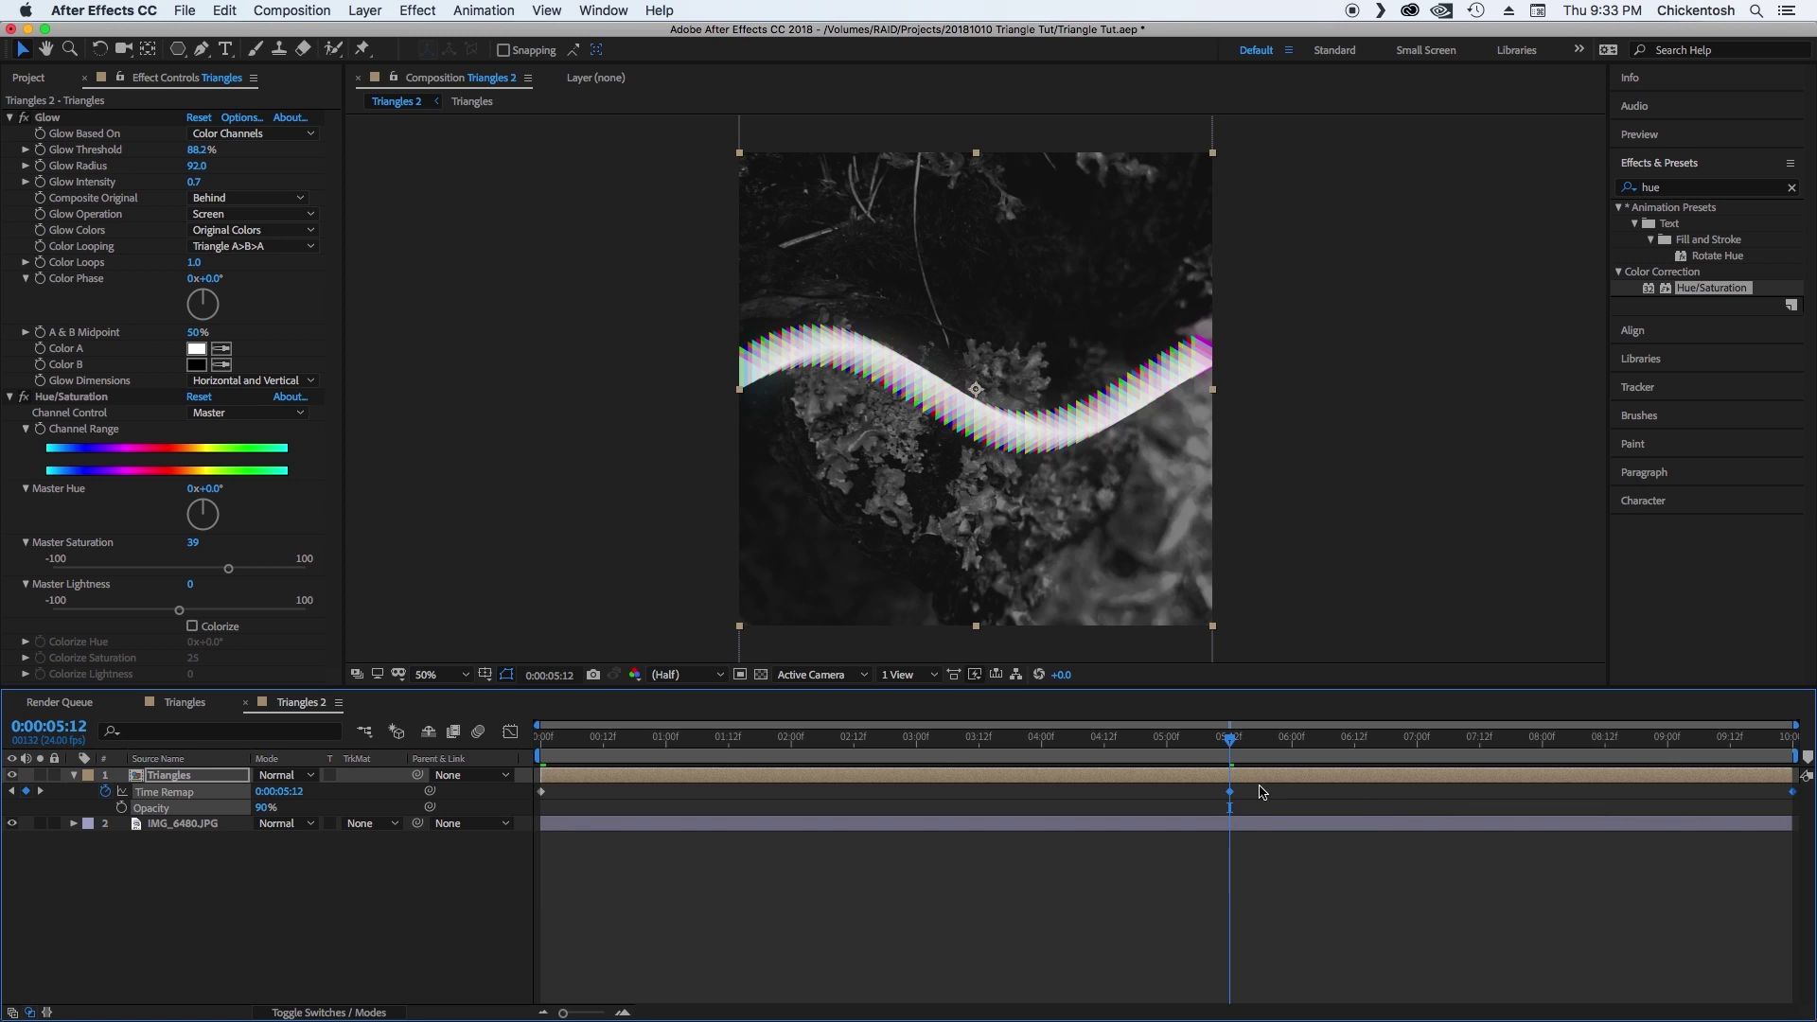
drag(1230, 792, 666, 800)
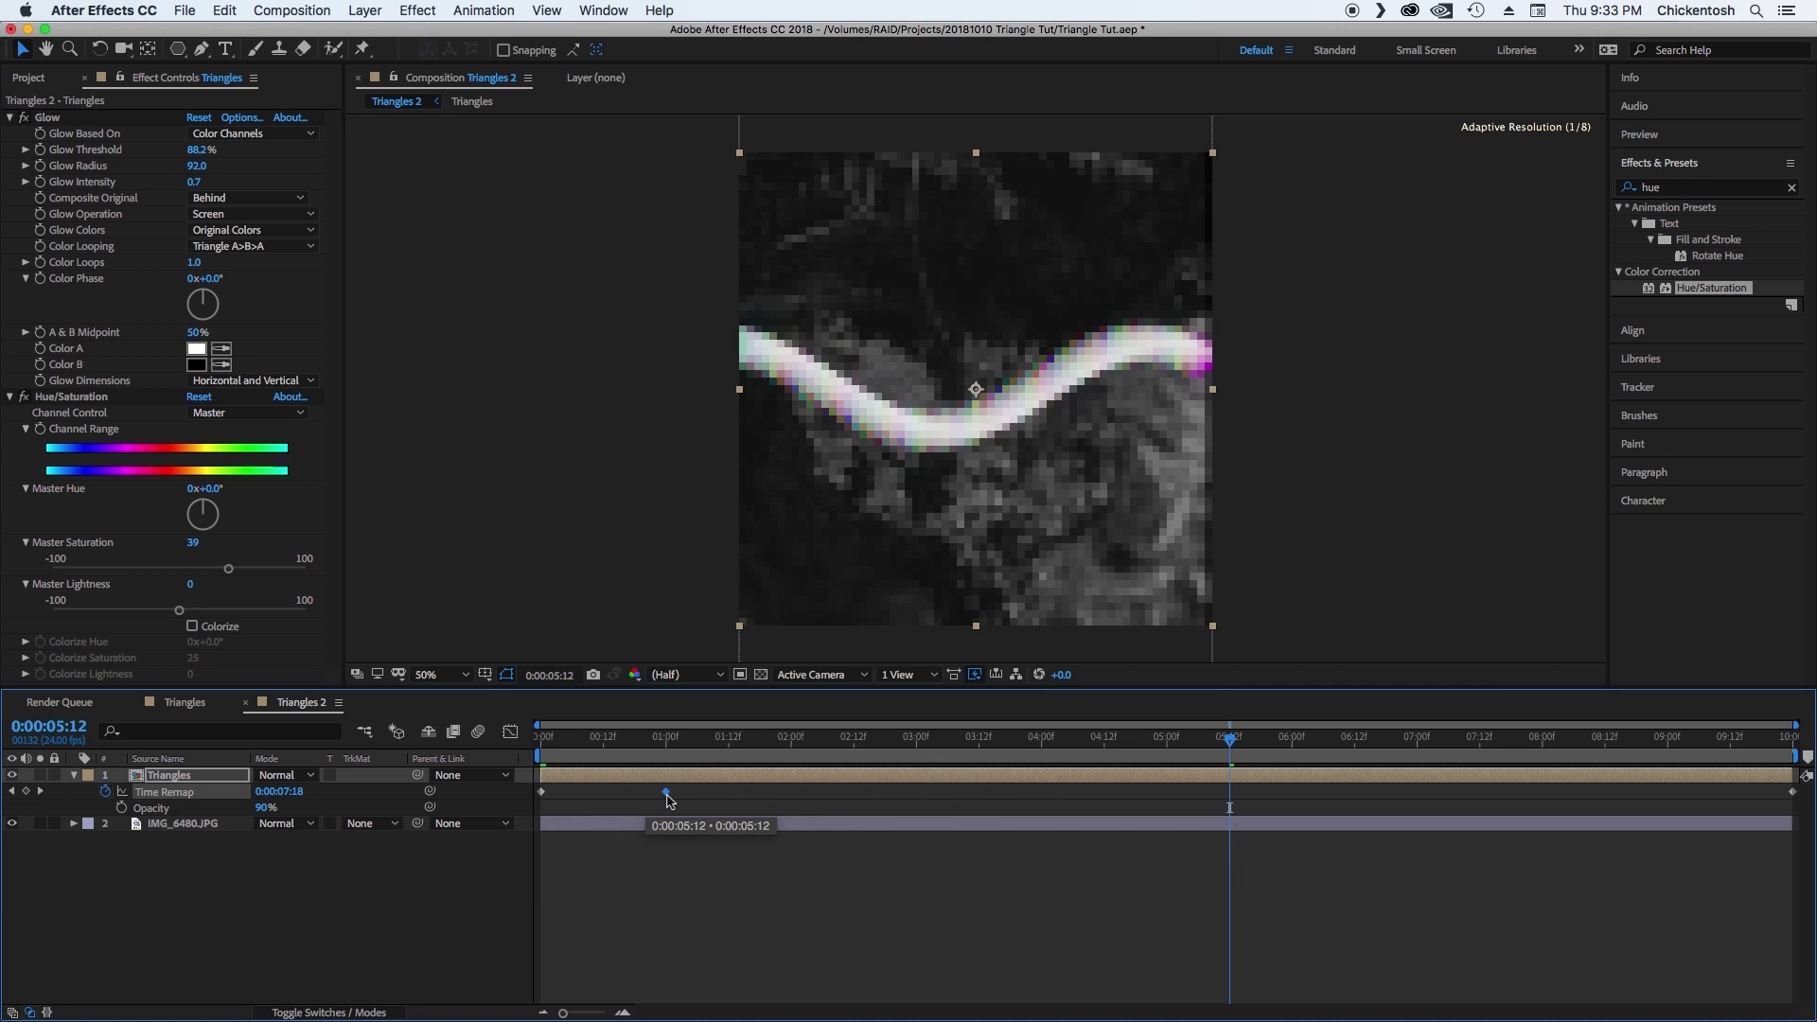
Apply Easy Ease In to the Time Remap keyframe at one second and preview the retimed wave.
right_click(665, 796)
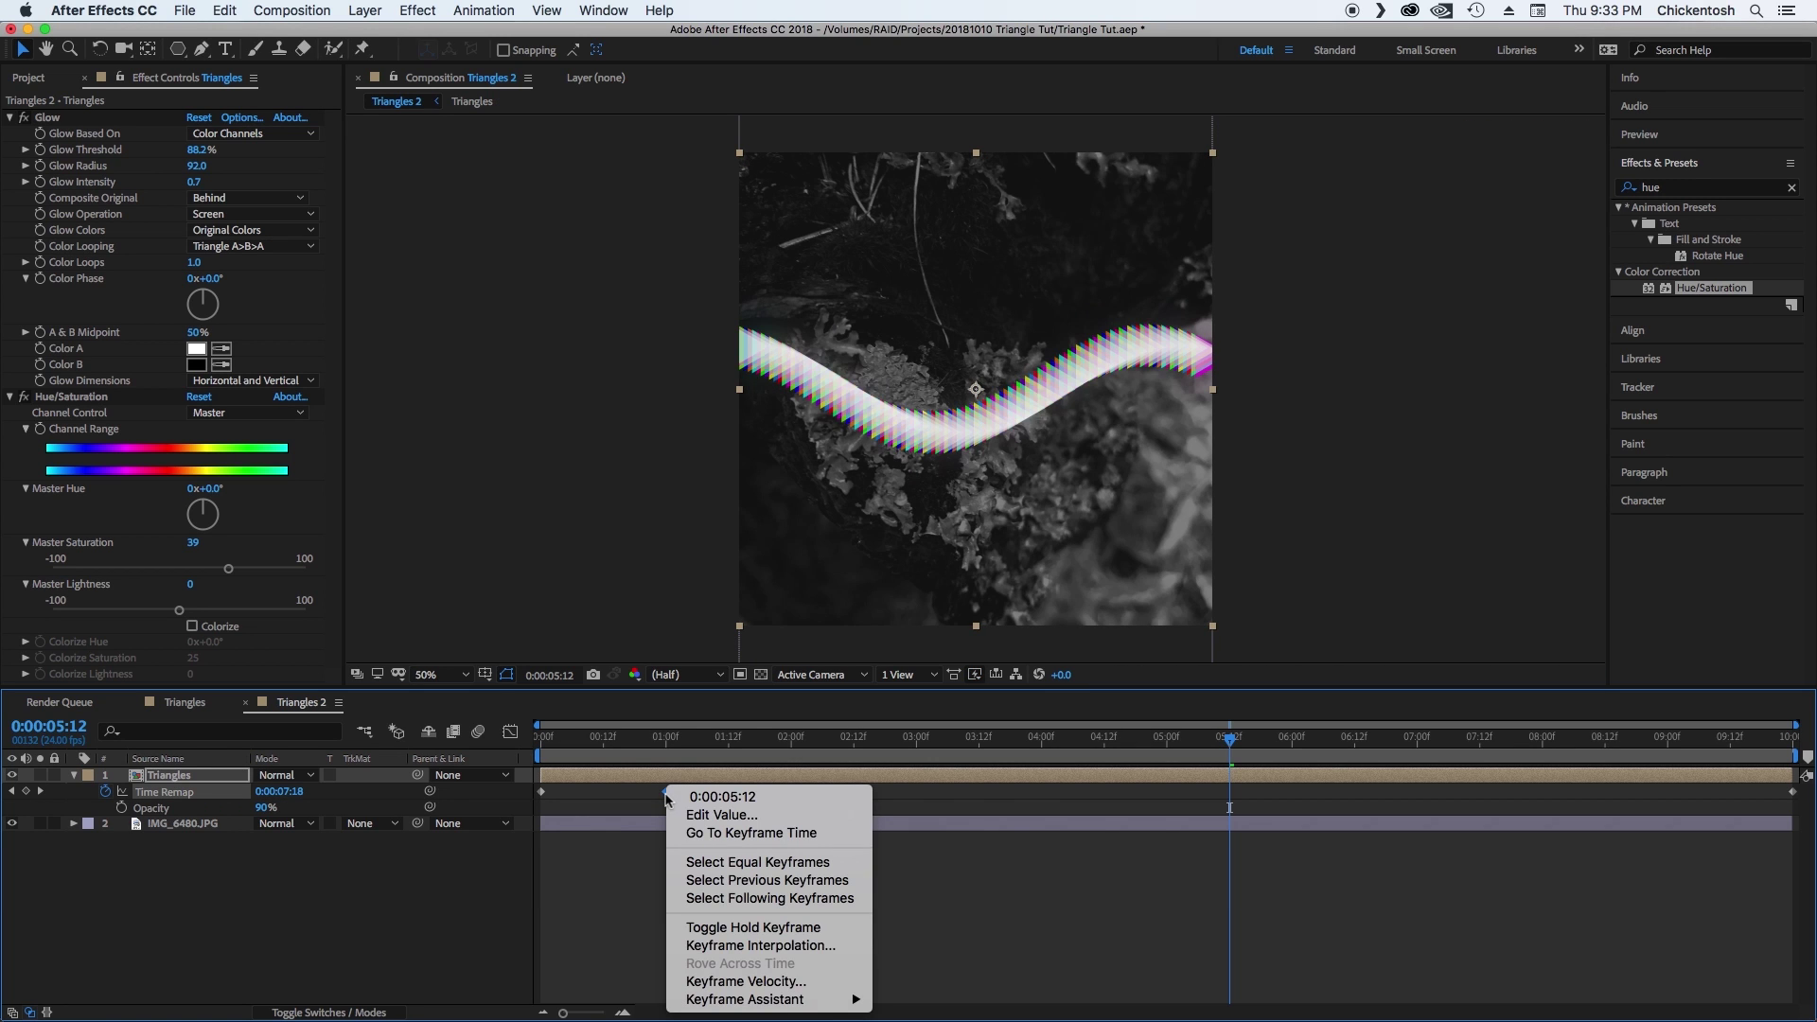
mouse_move(836, 1004)
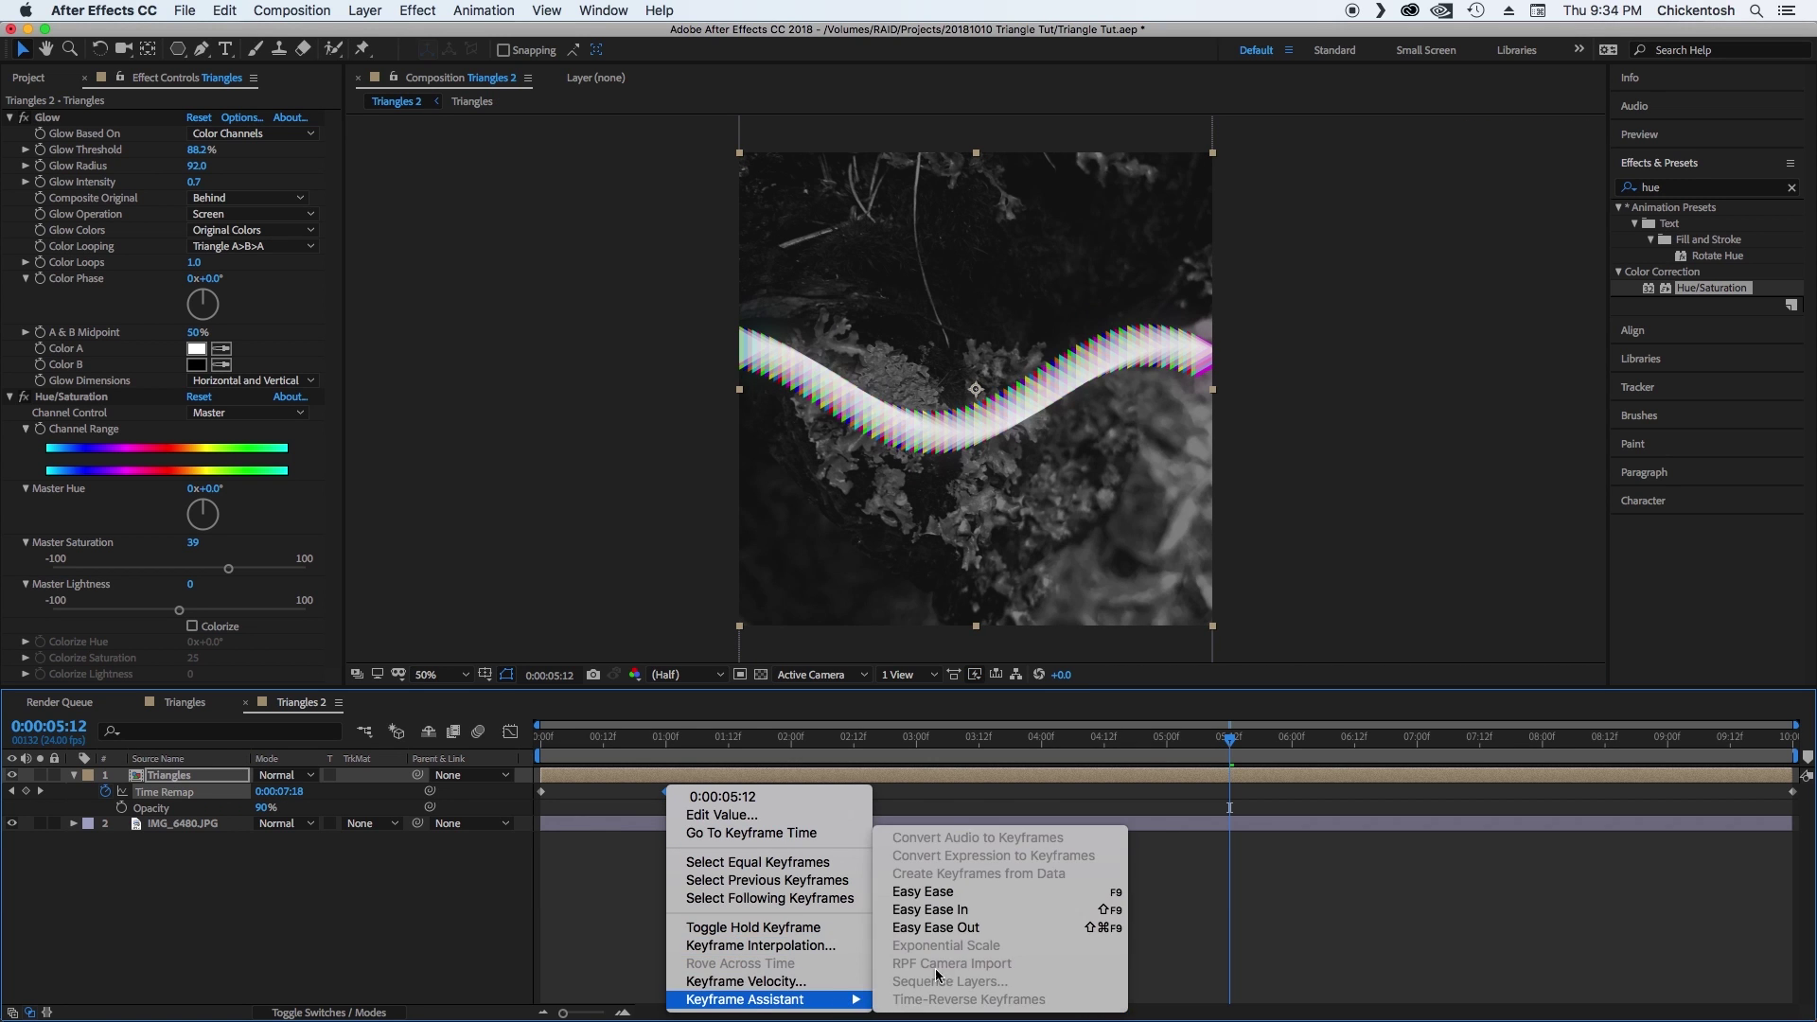
click(970, 910)
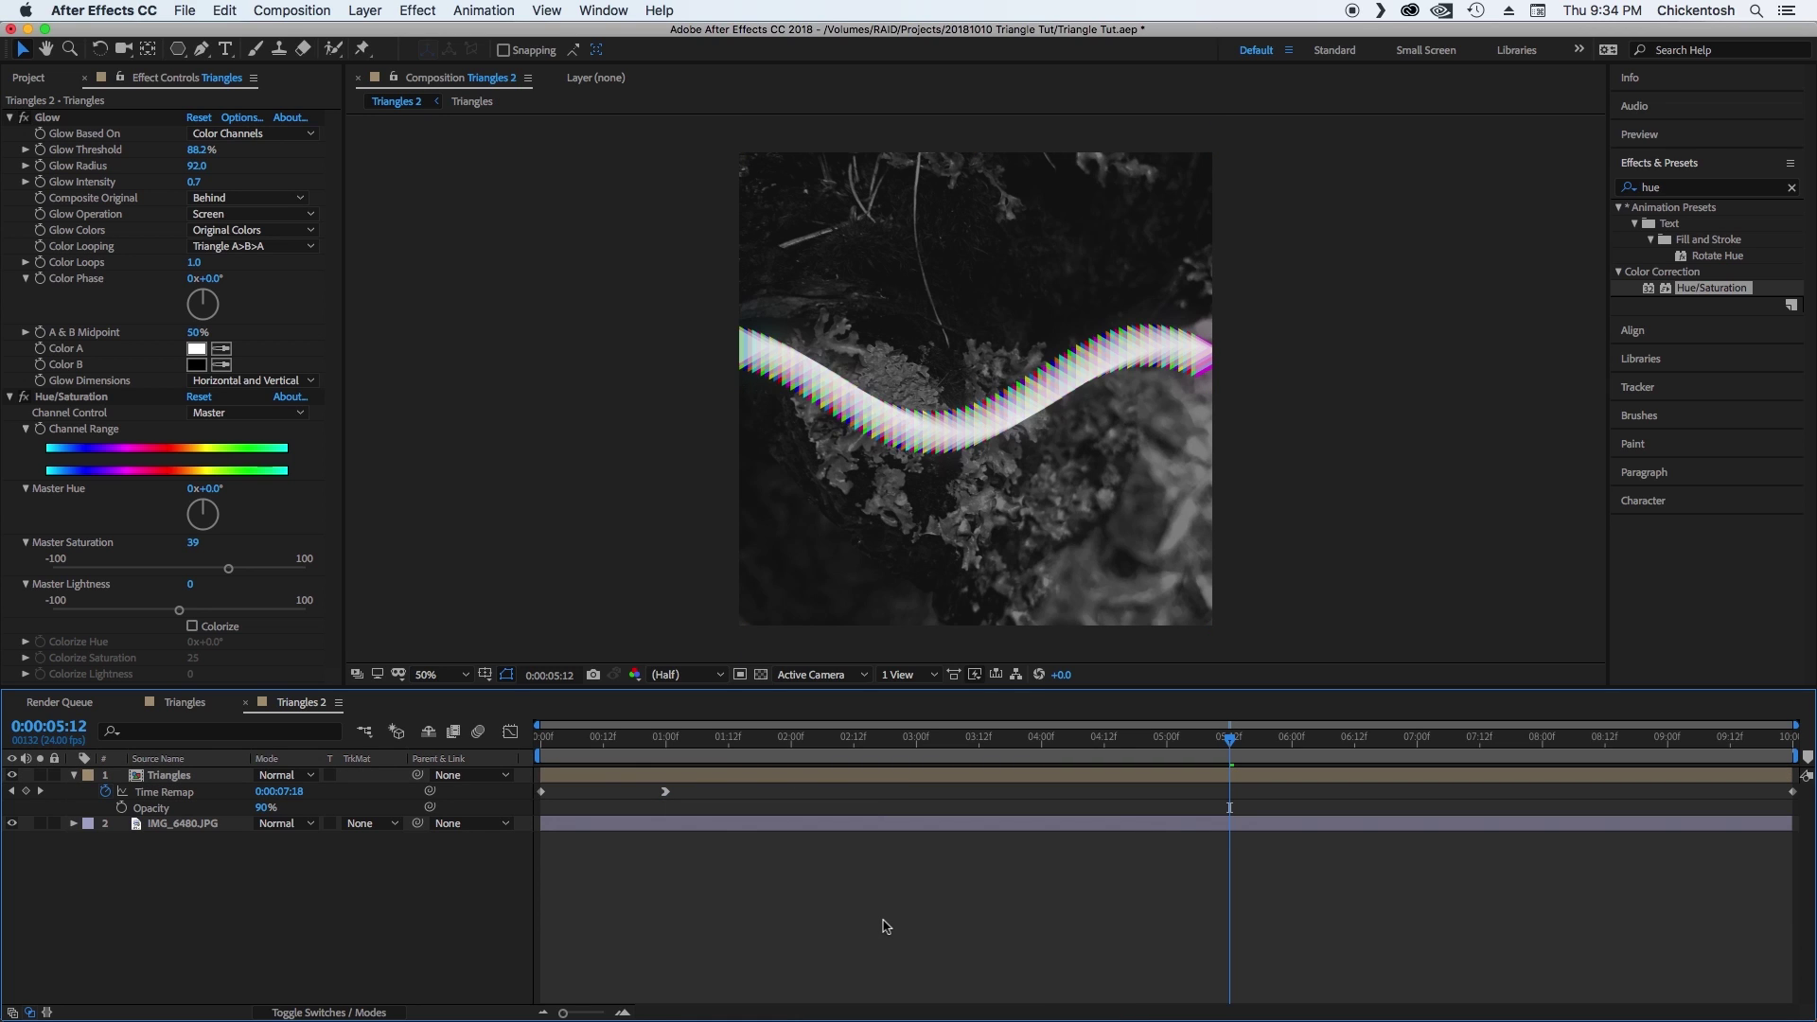
key(space)
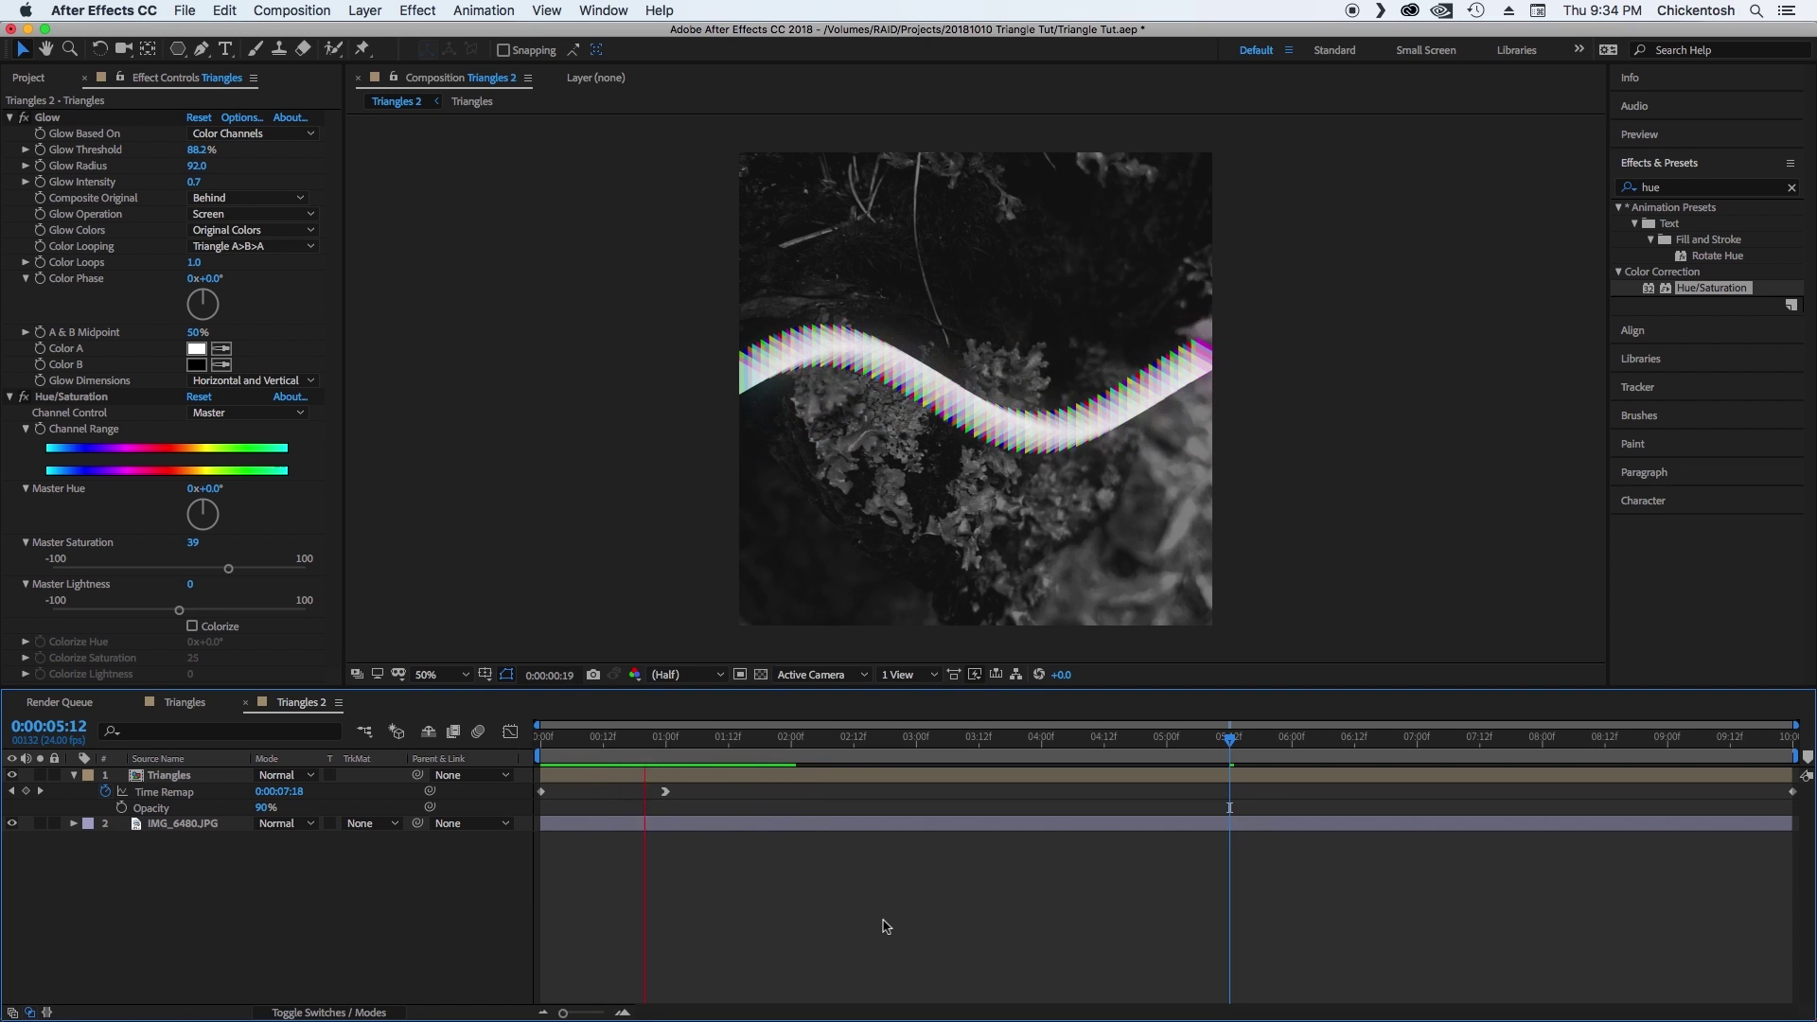
key(space)
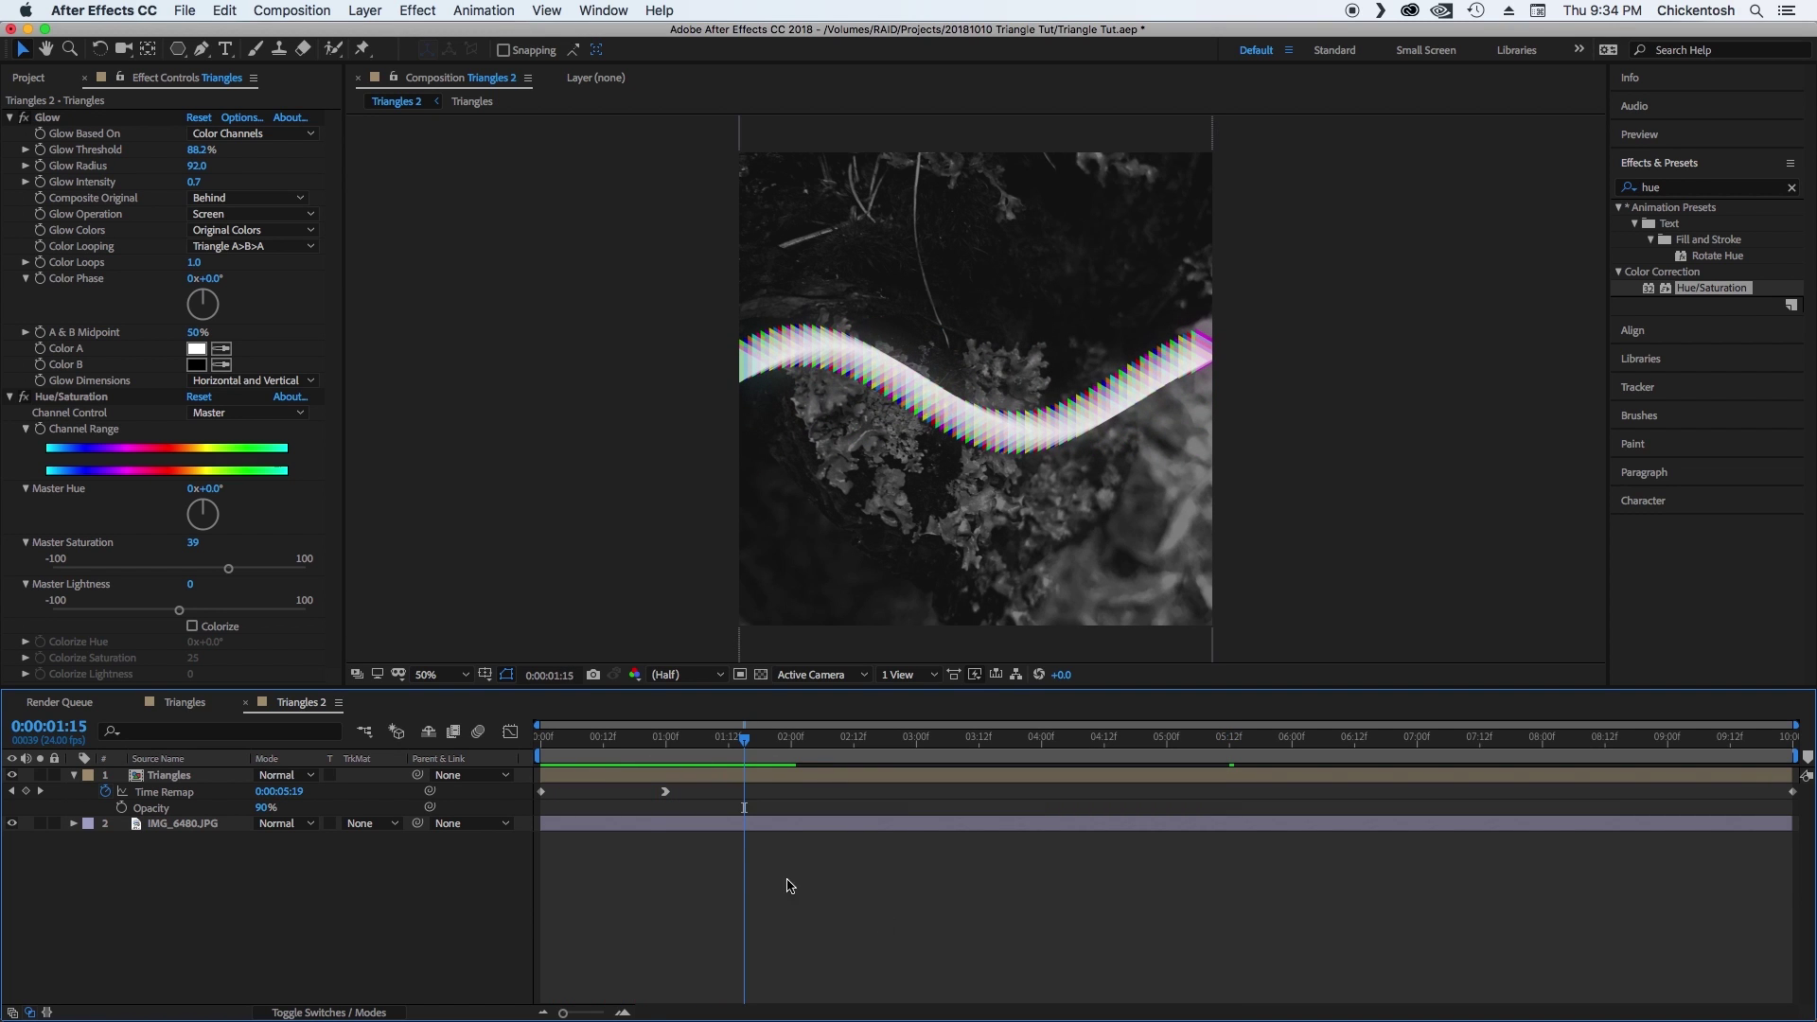
Remove time remapping from the Triangles layer.
right_click(187, 798)
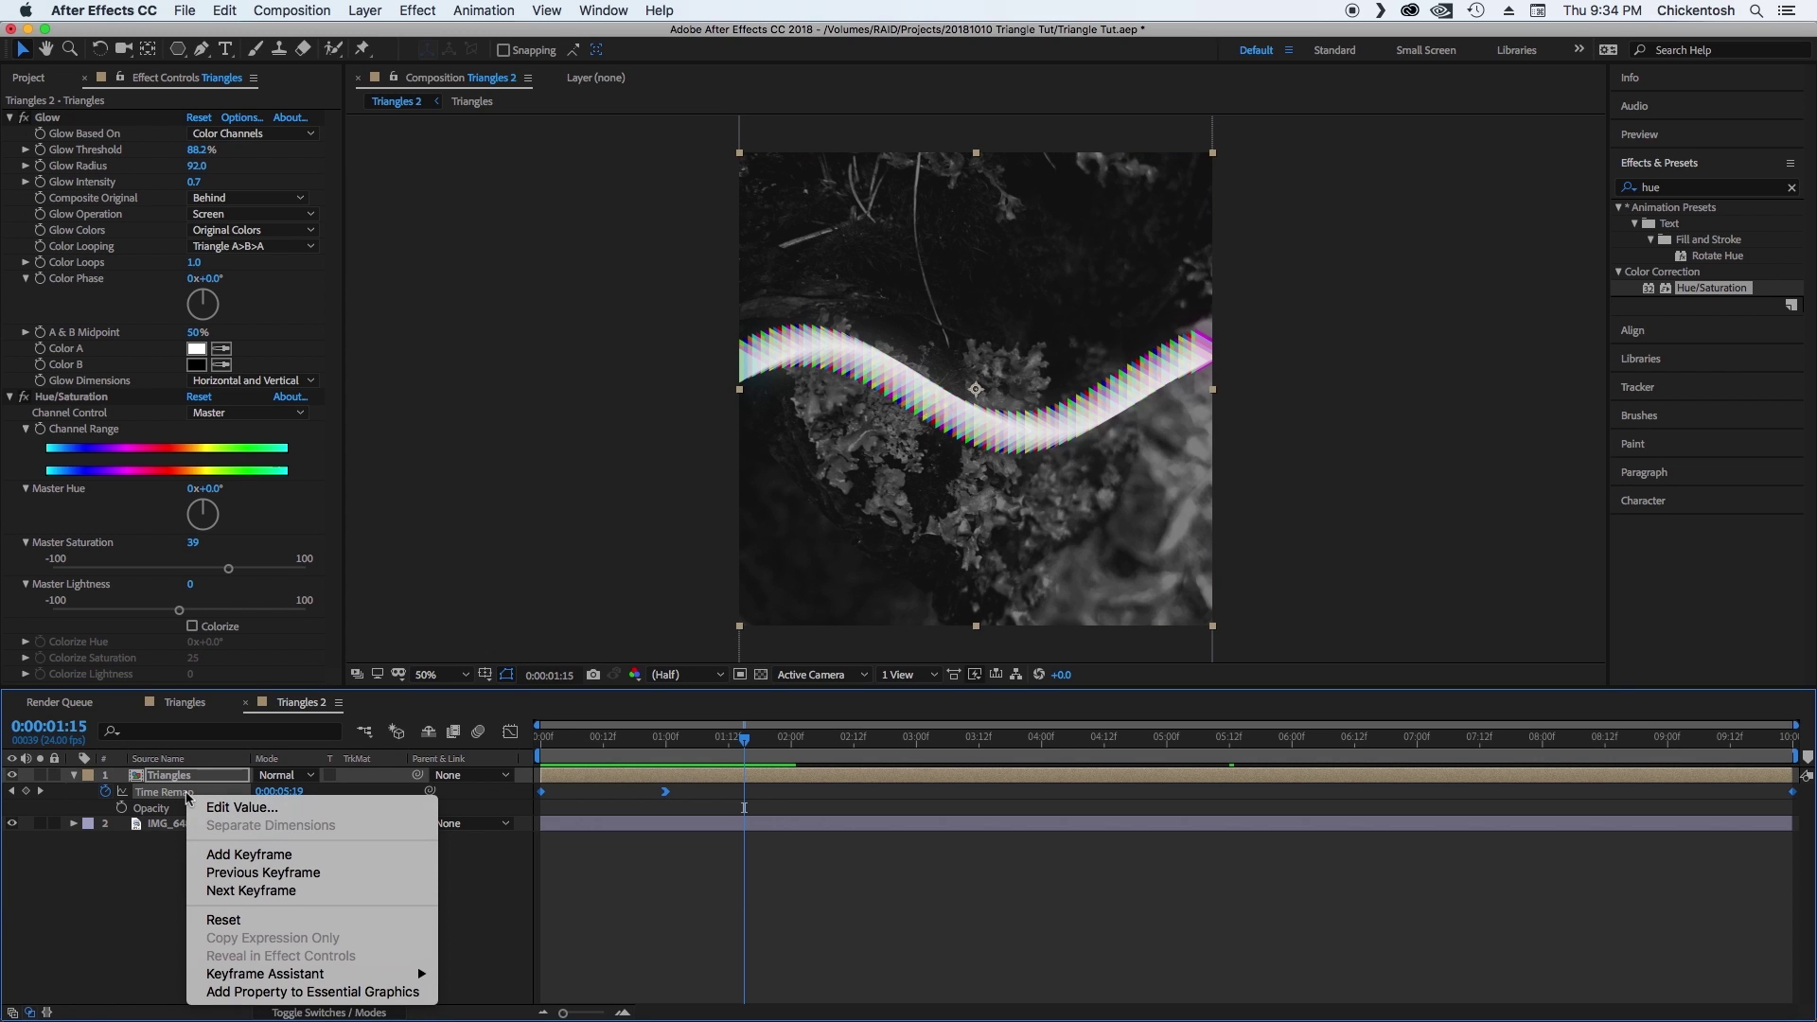
key(Escape)
click(105, 791)
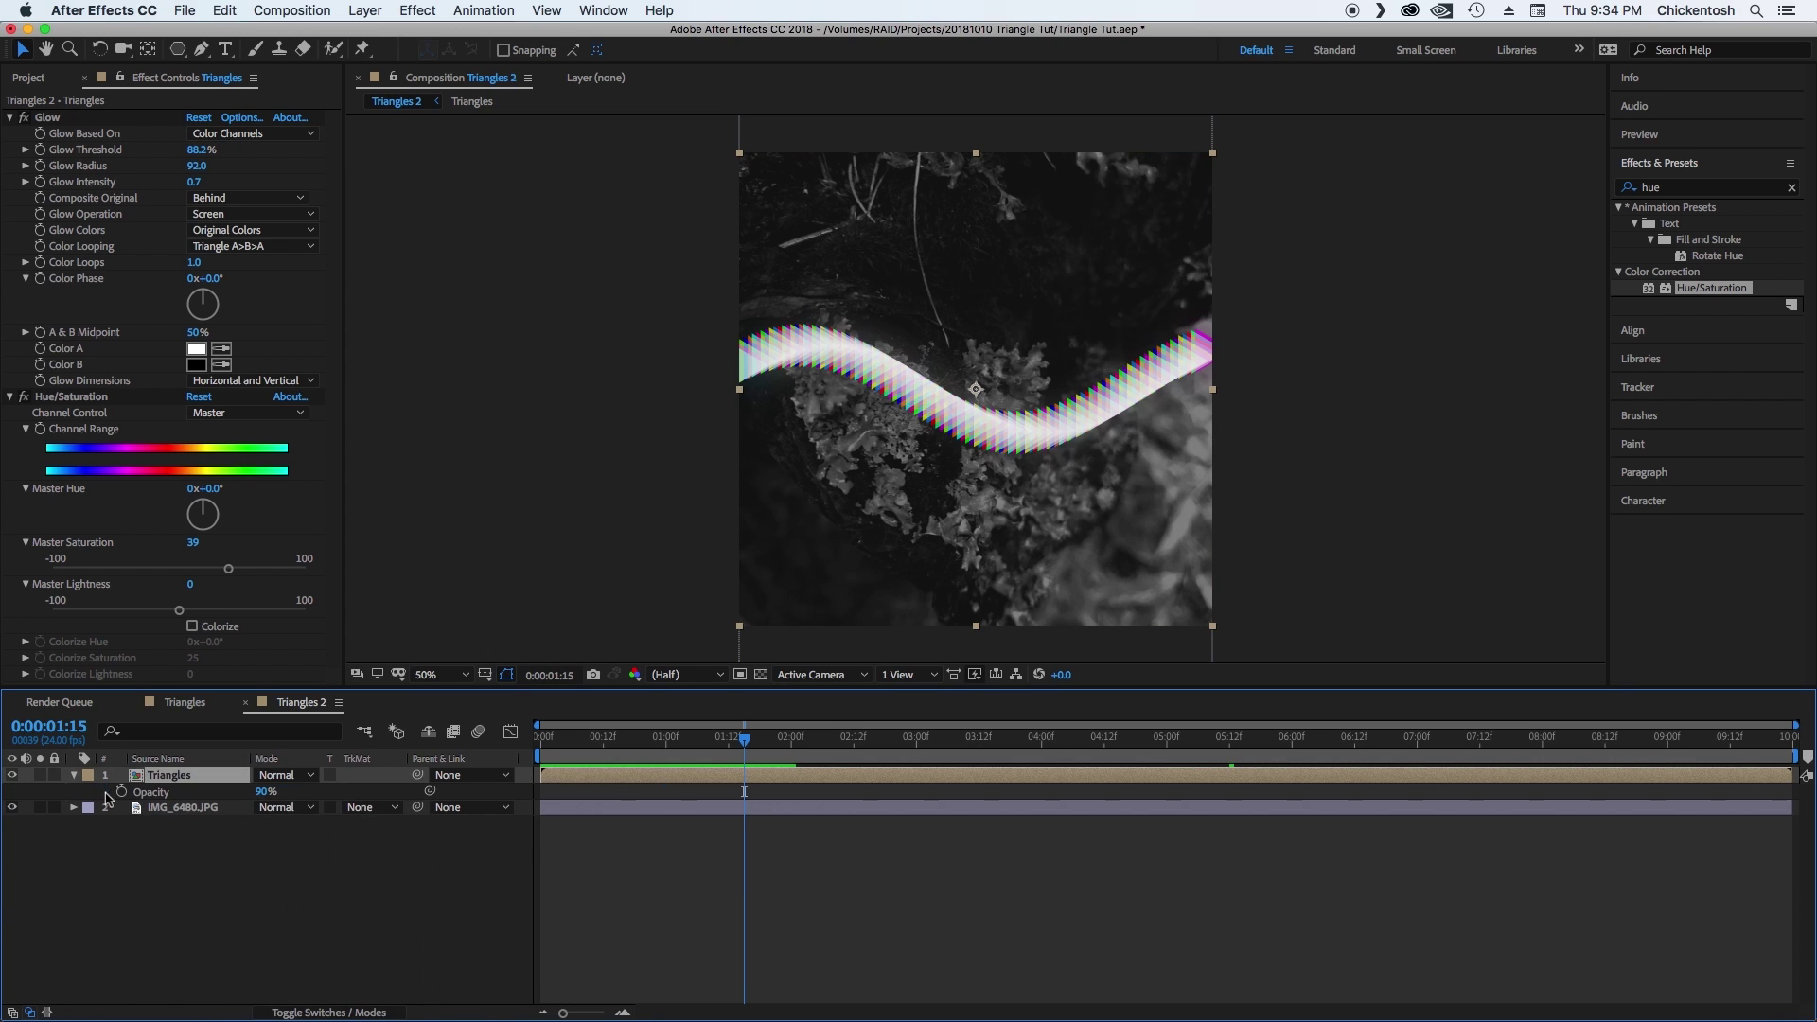
click(818, 862)
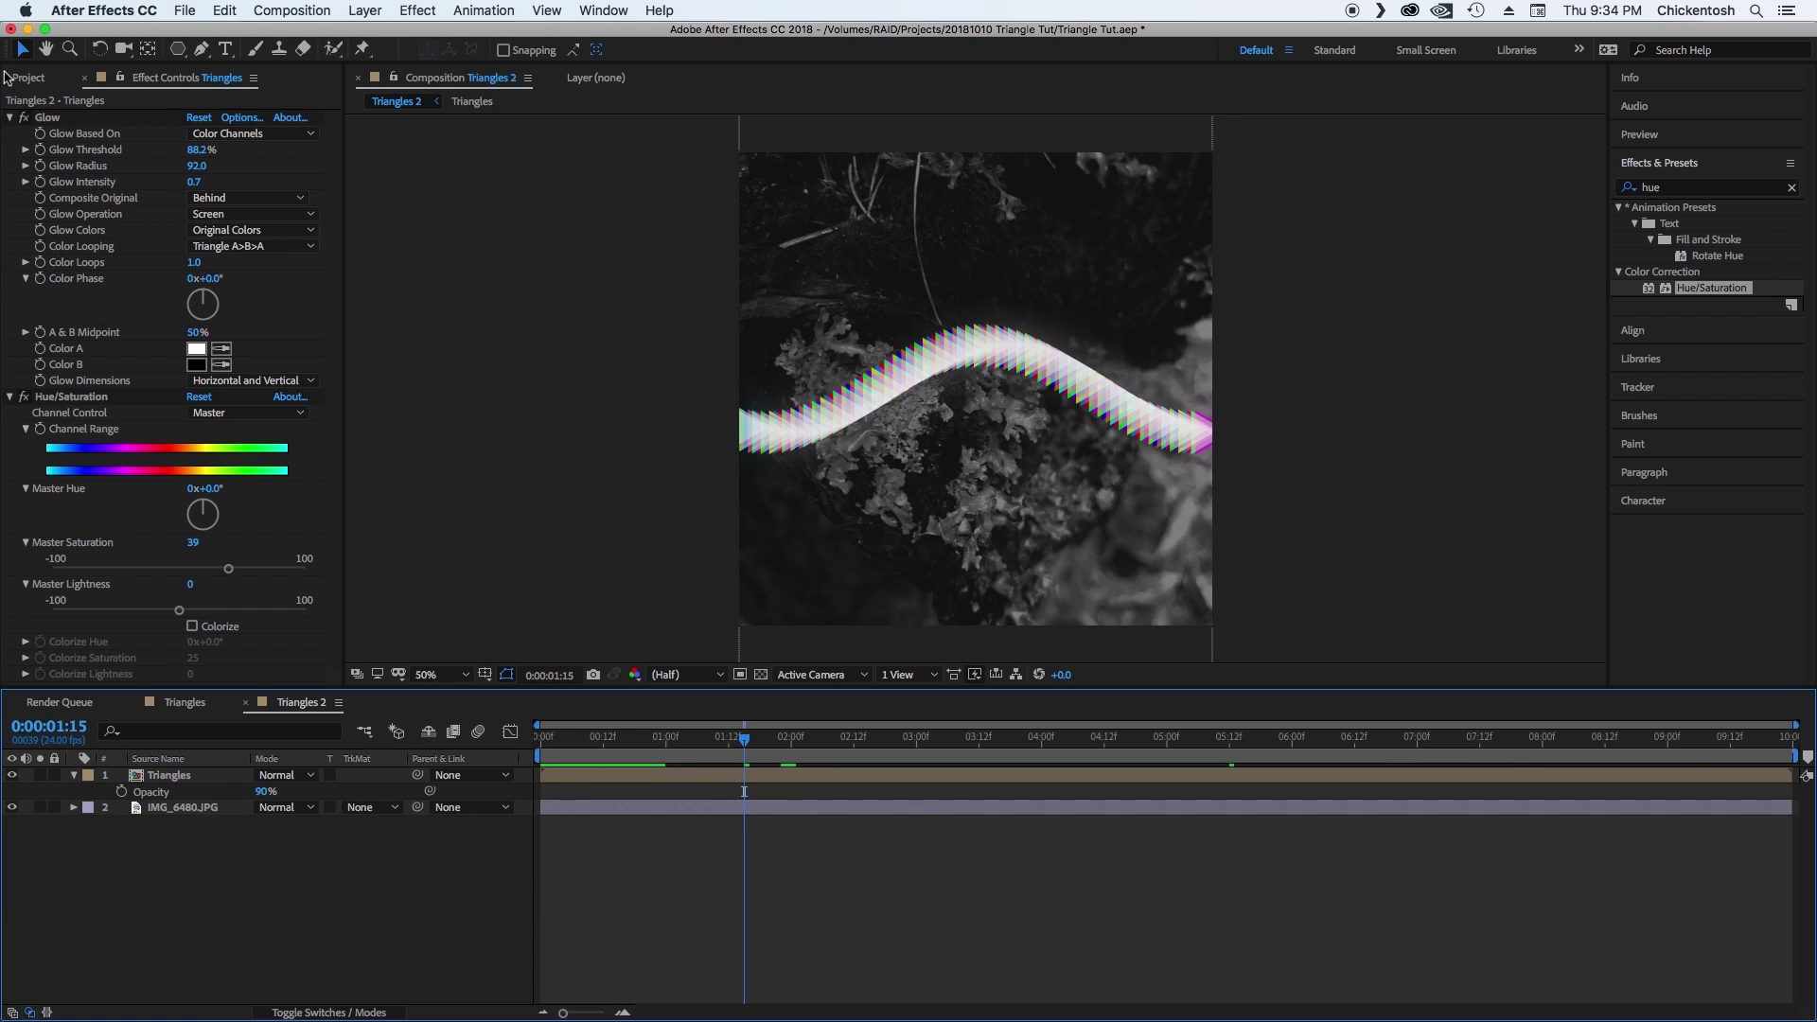
Rename the Triangles 2 composition in the project as Comp 1.
click(27, 78)
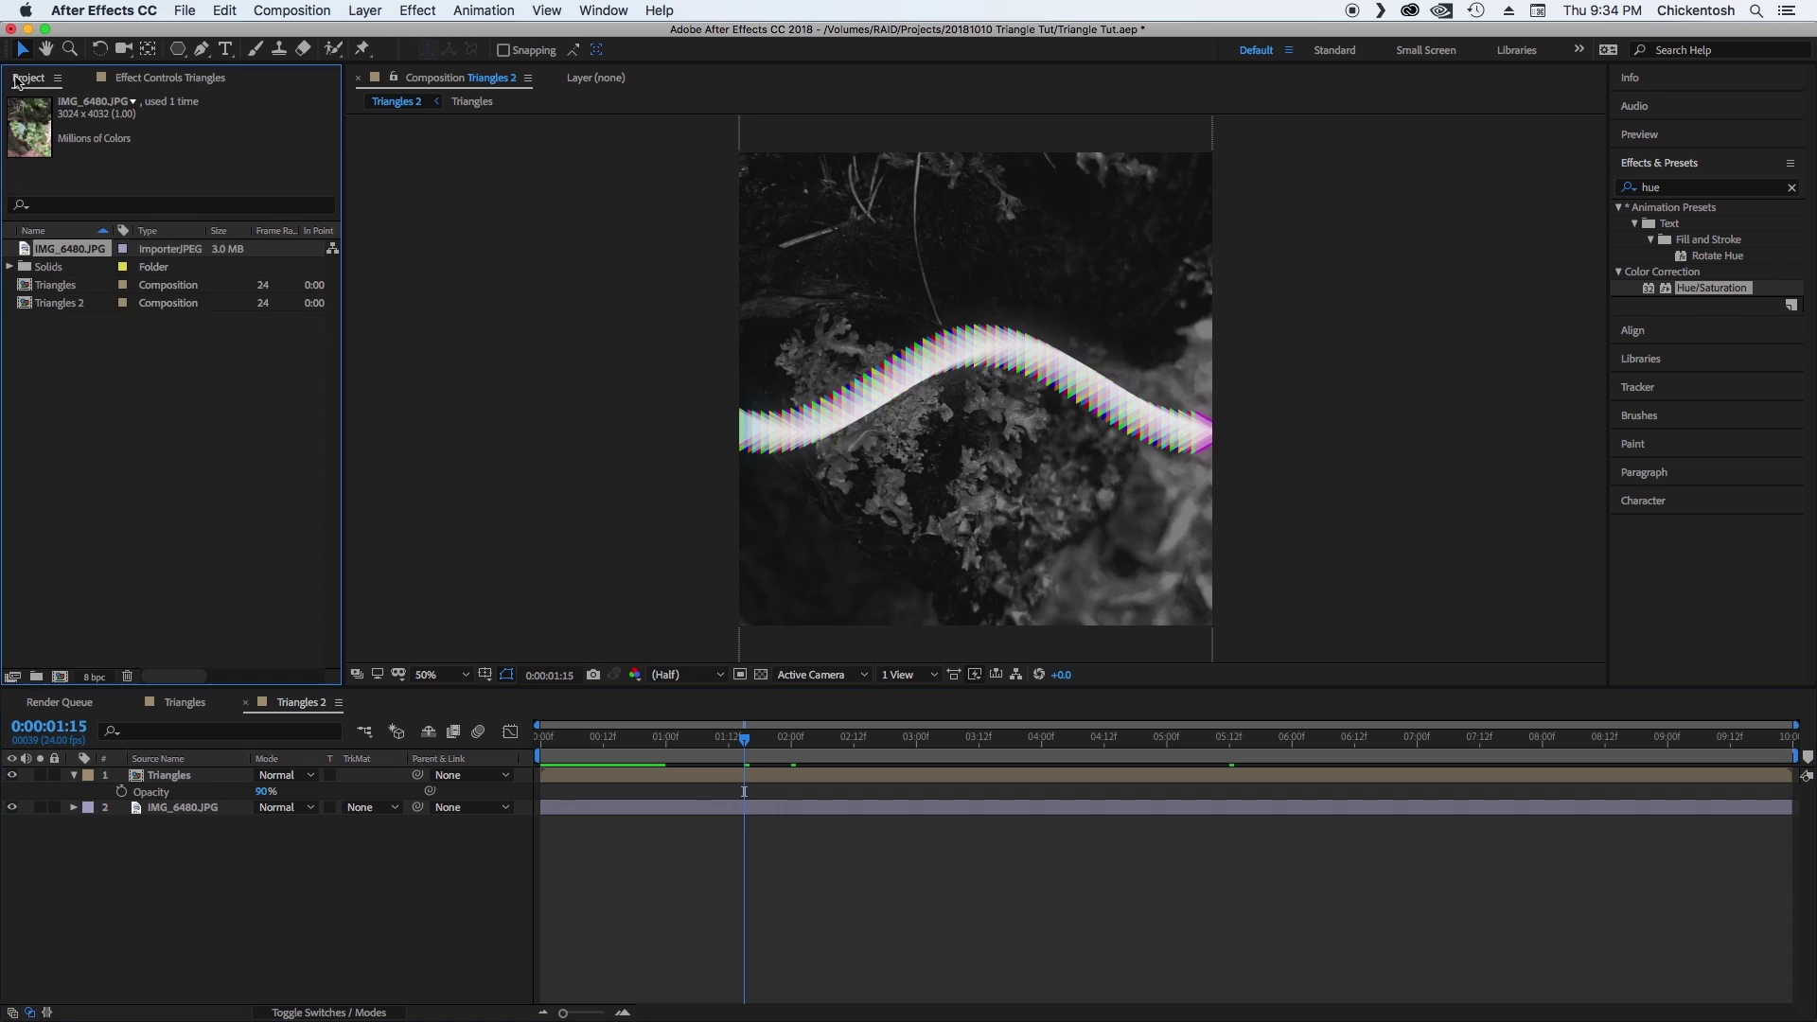
click(43, 305)
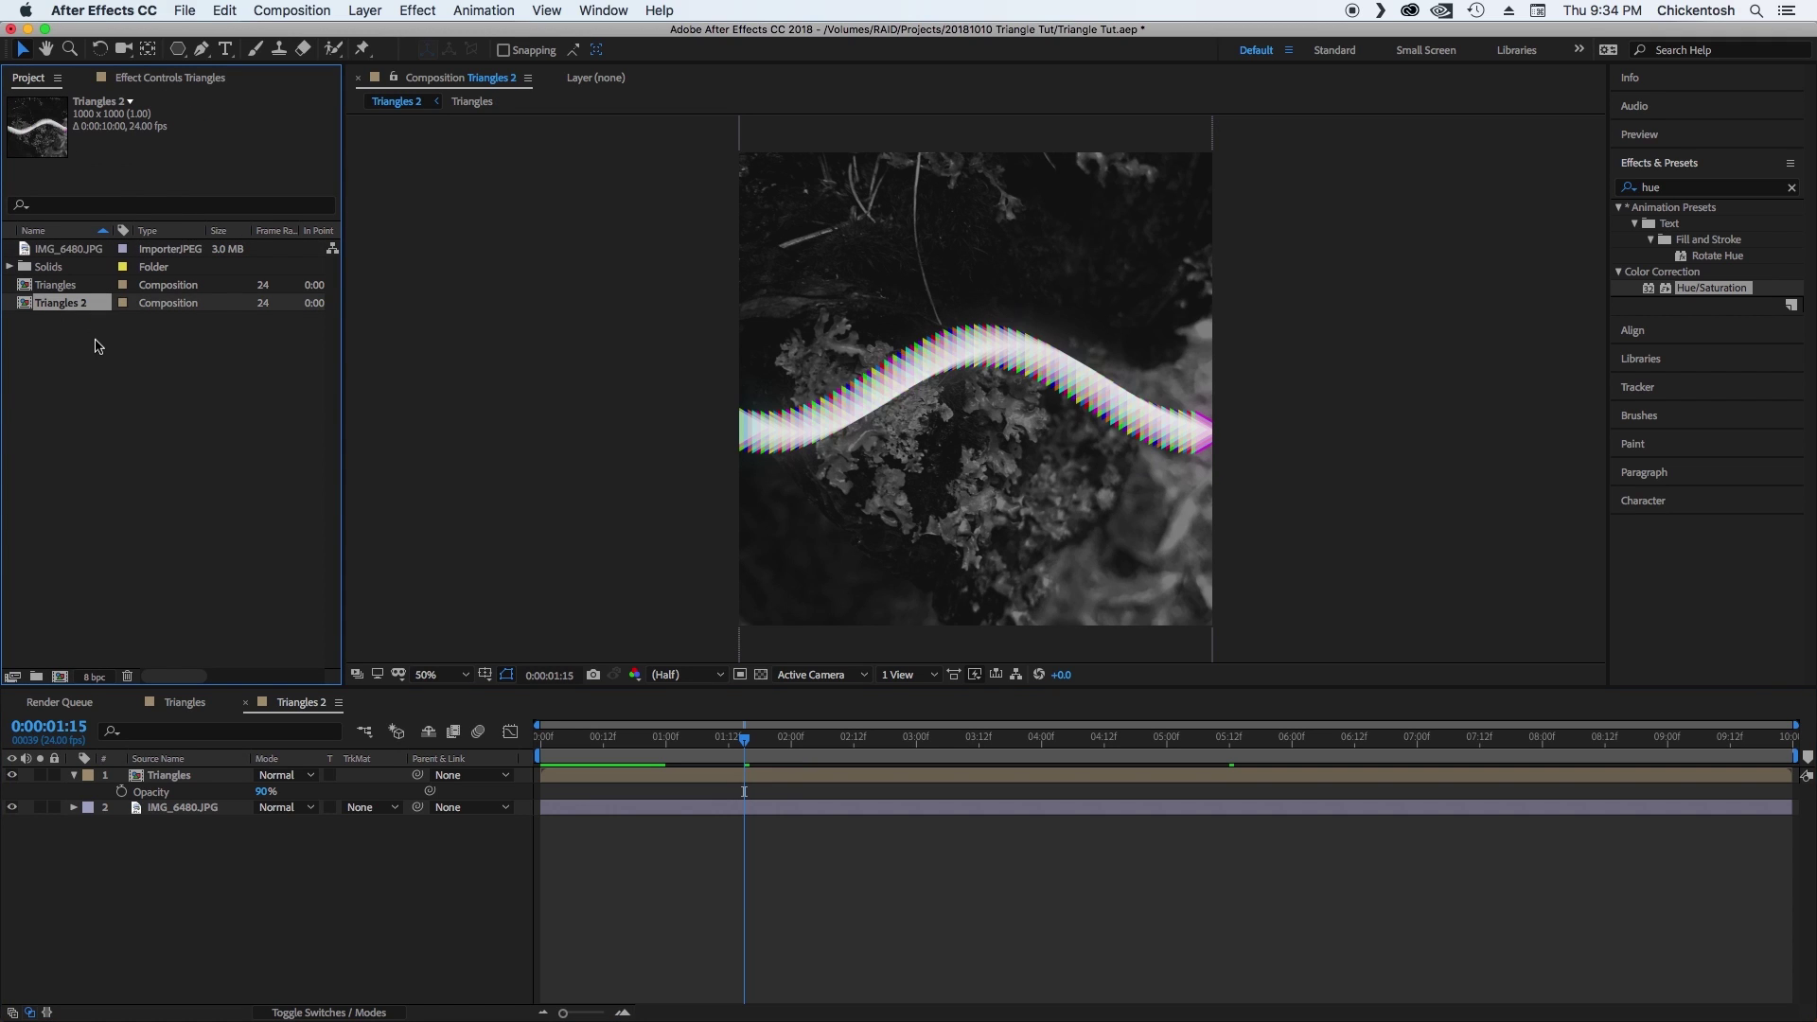
key(Return)
text(Comp 1)
key(Return)
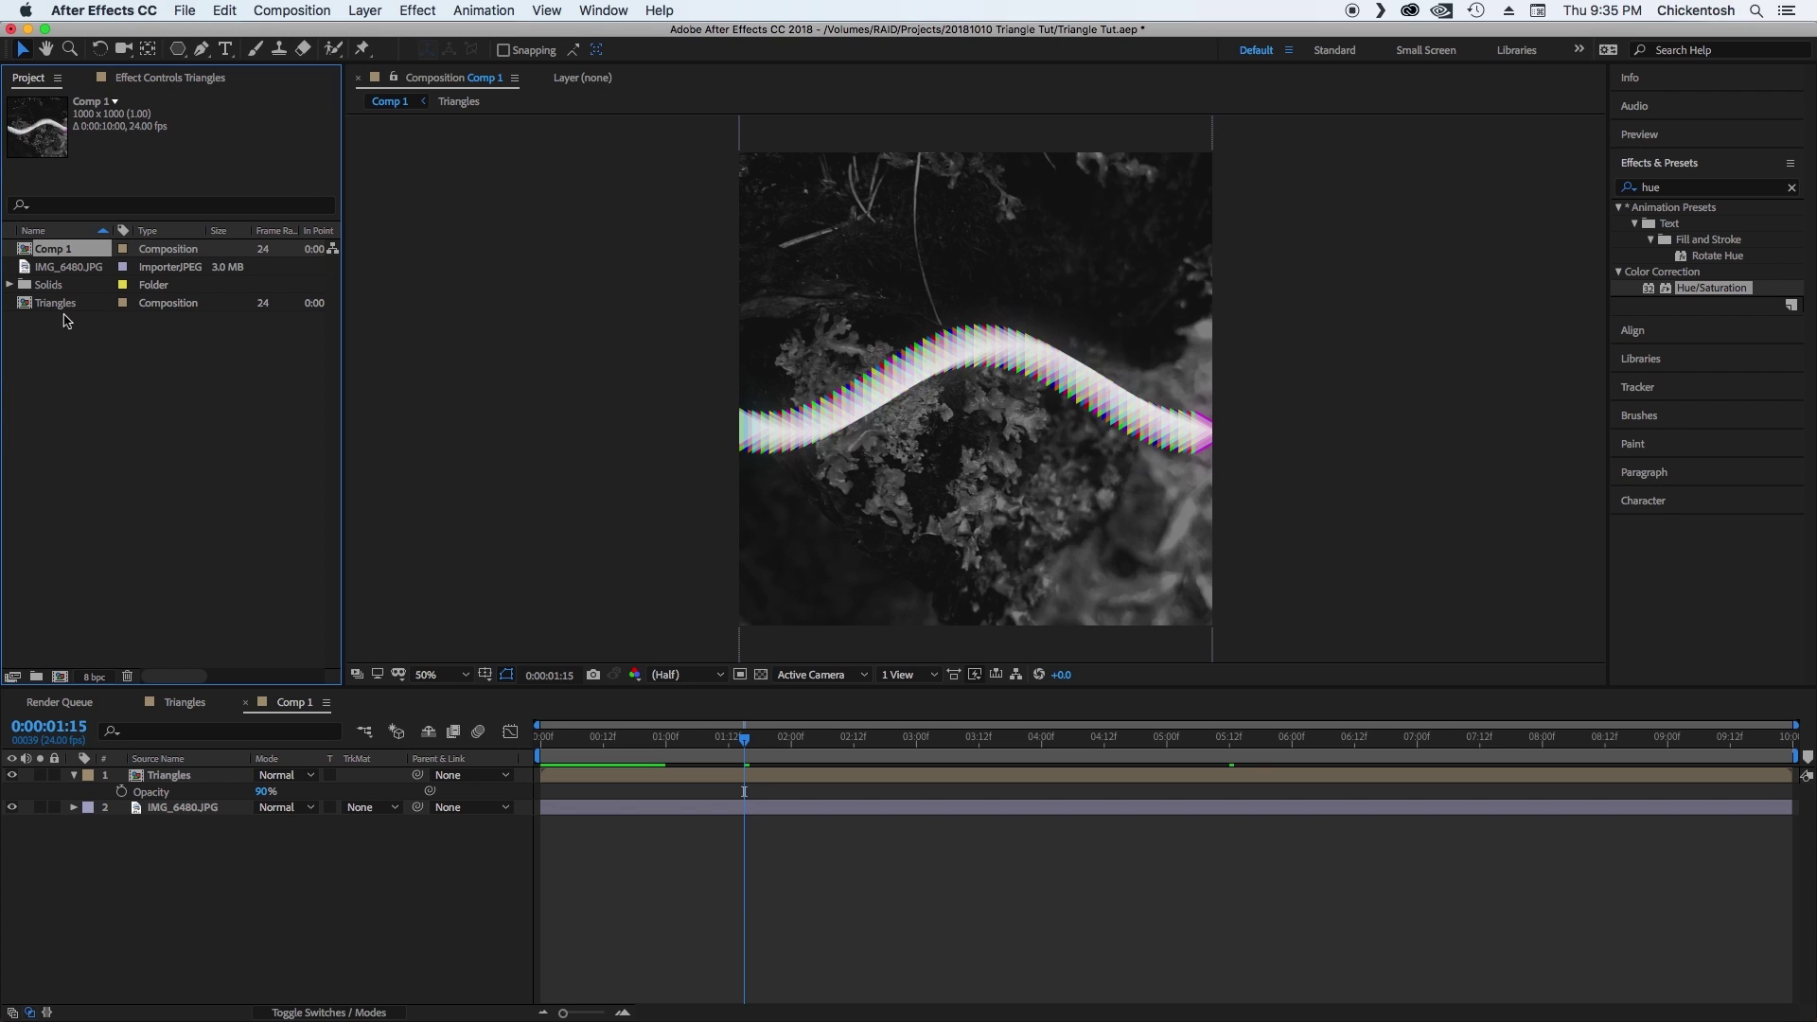
Duplicate the Triangles composition in the project and open the copy.
click(23, 305)
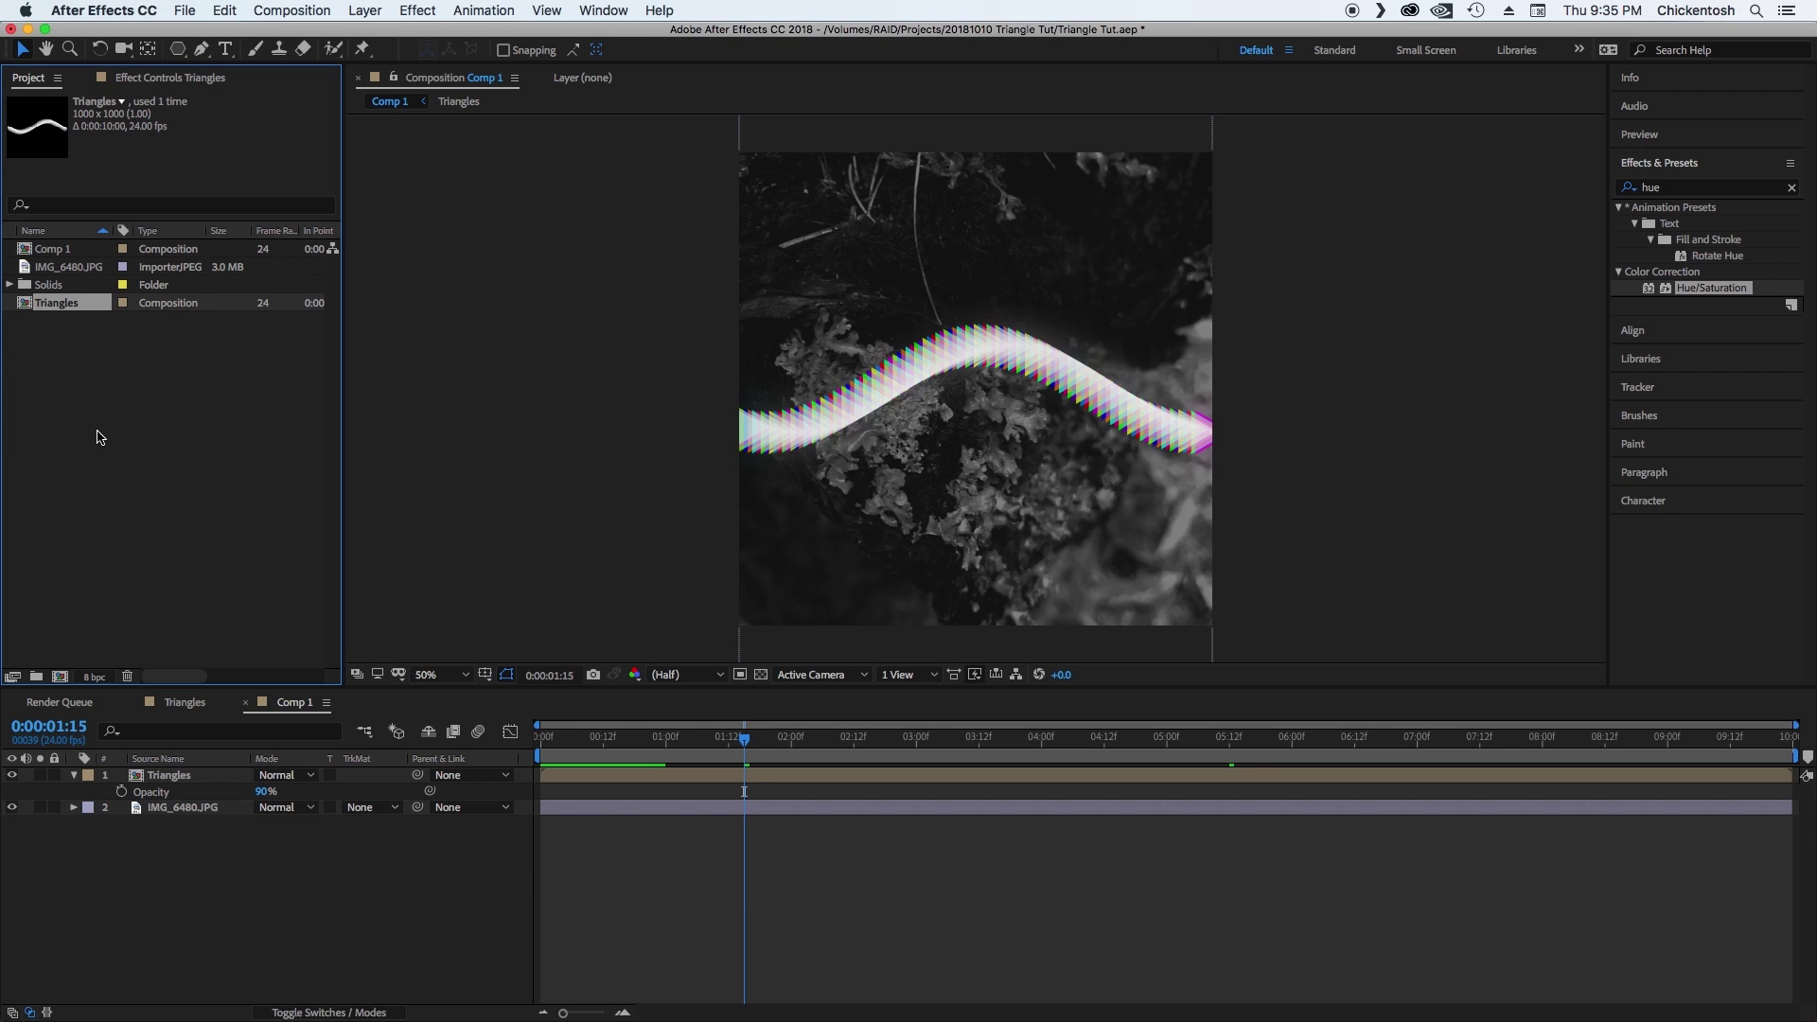
key(super+d)
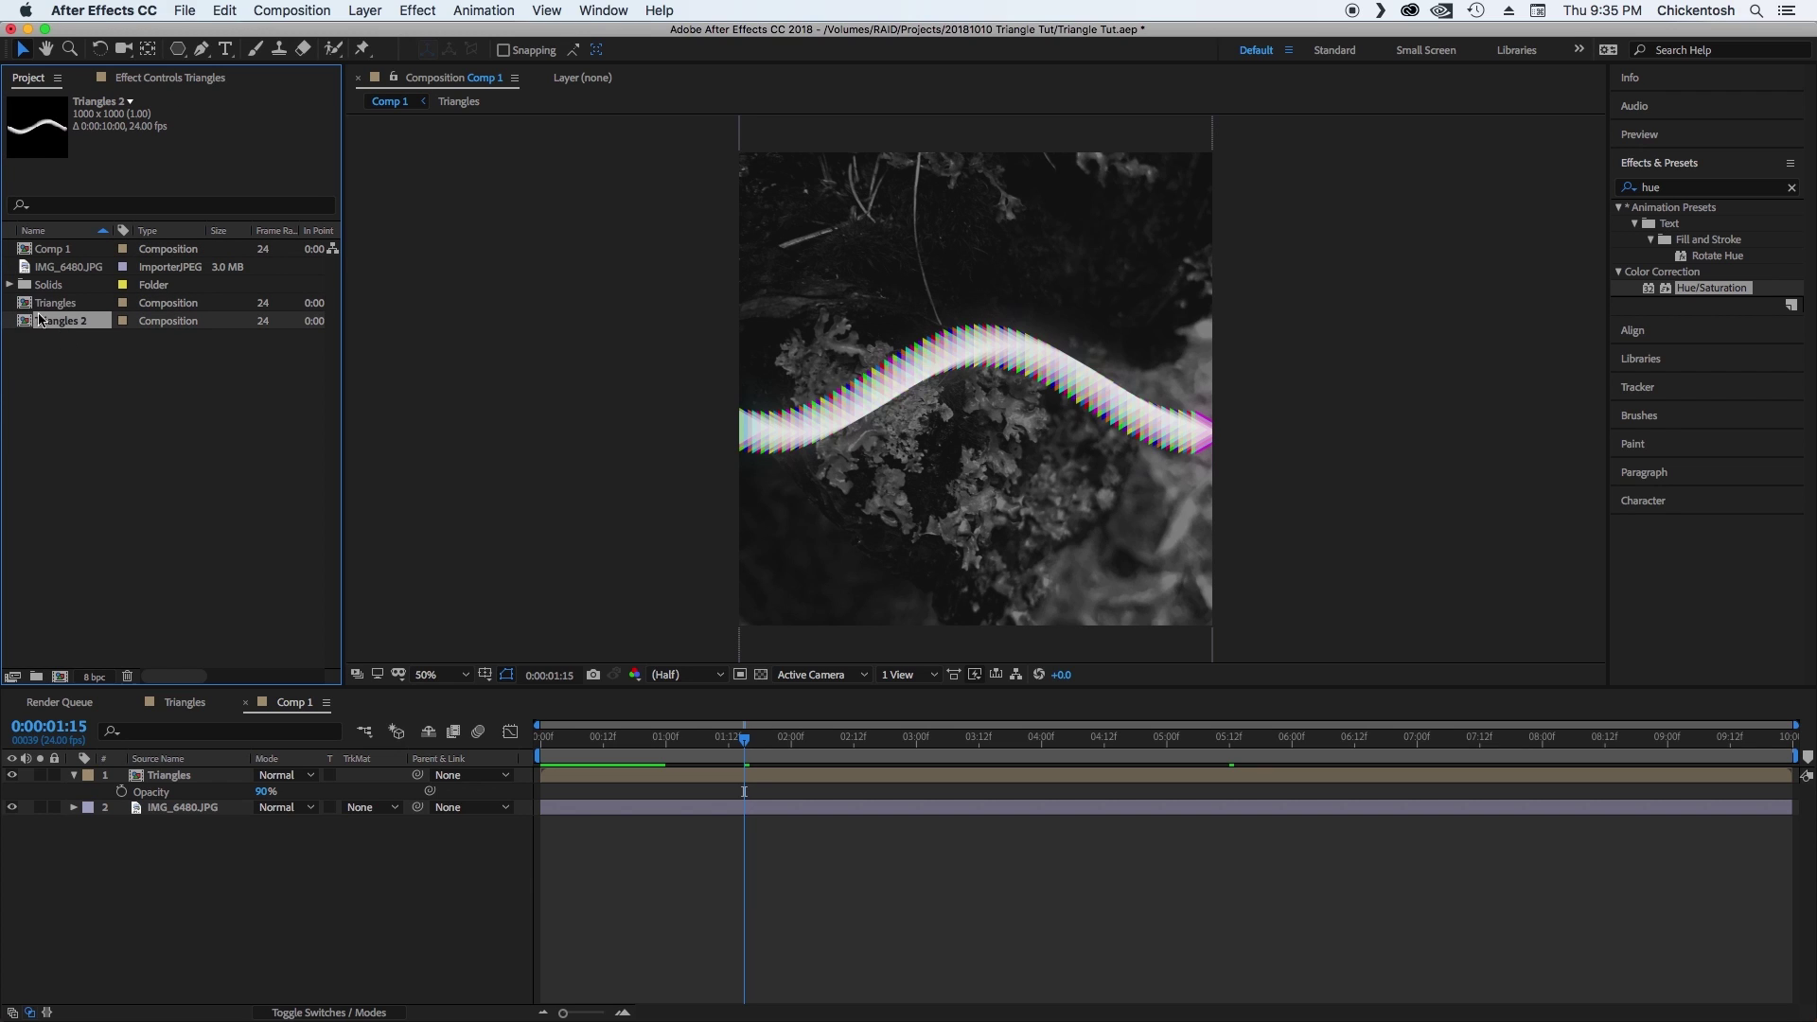
double_click(57, 321)
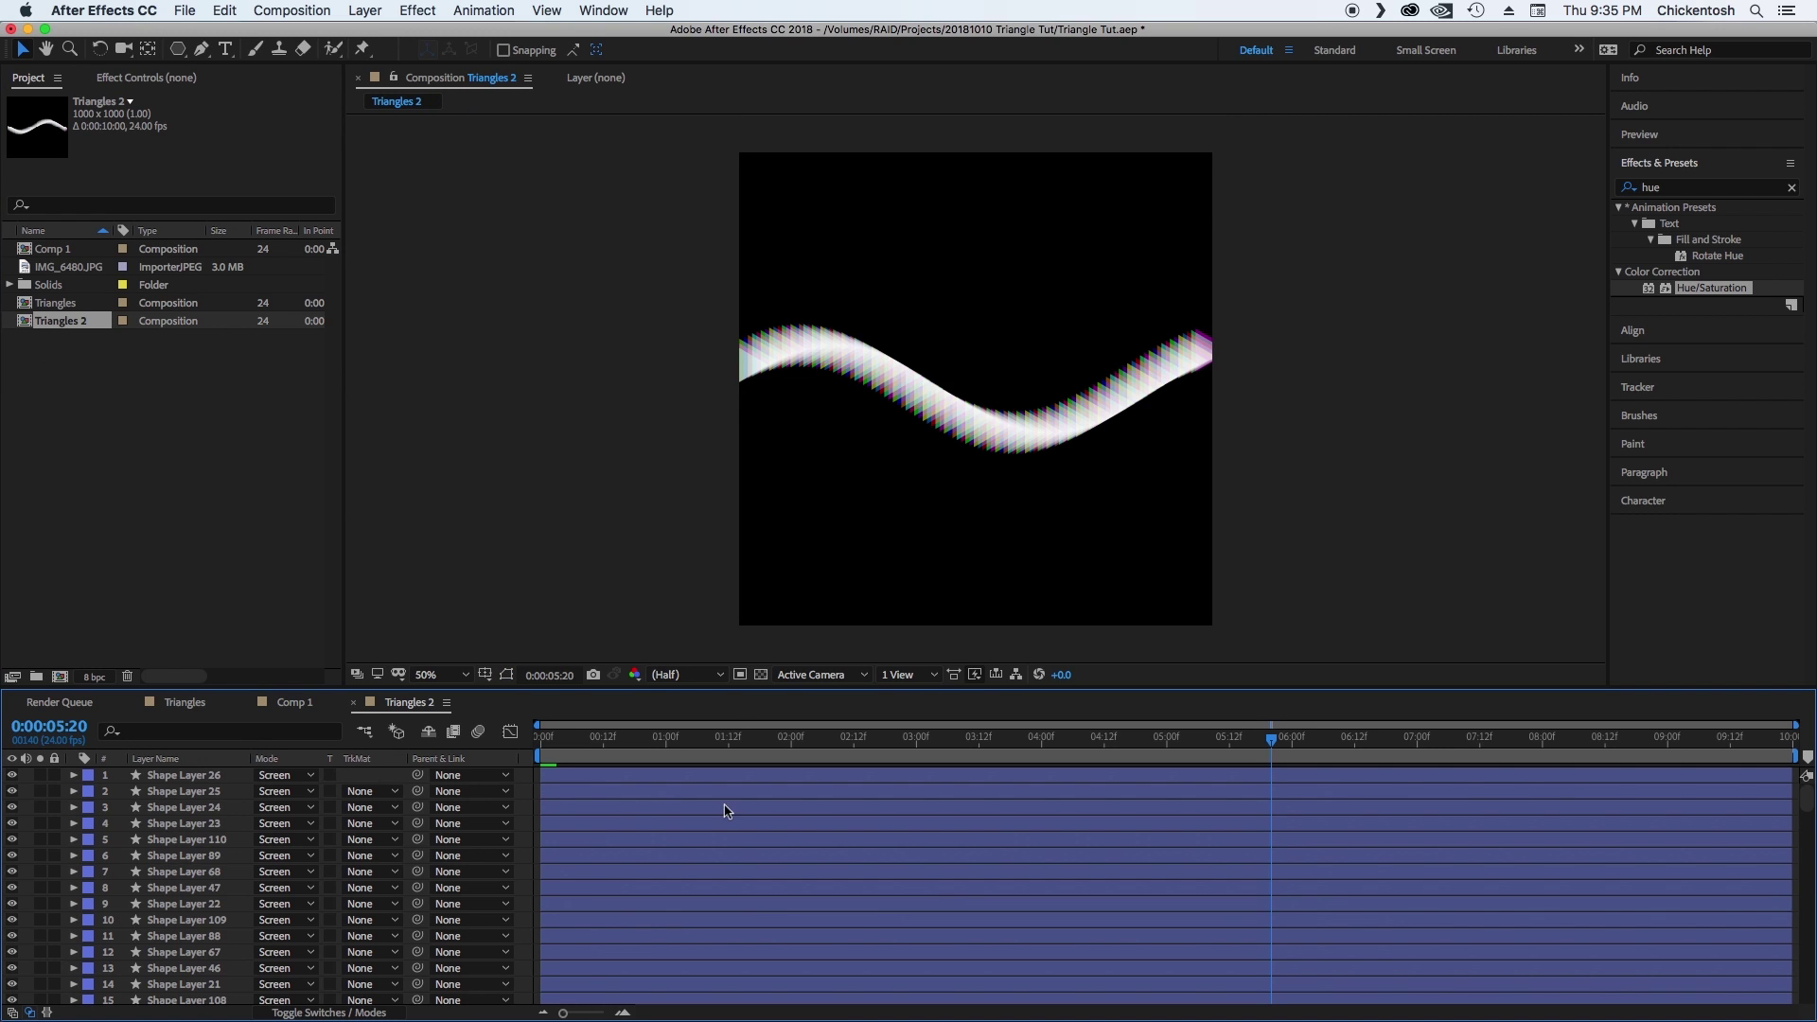
Raise the Scale slider of the Controller layer in the duplicated composition to 195.
drag(1809, 818, 1807, 989)
click(168, 880)
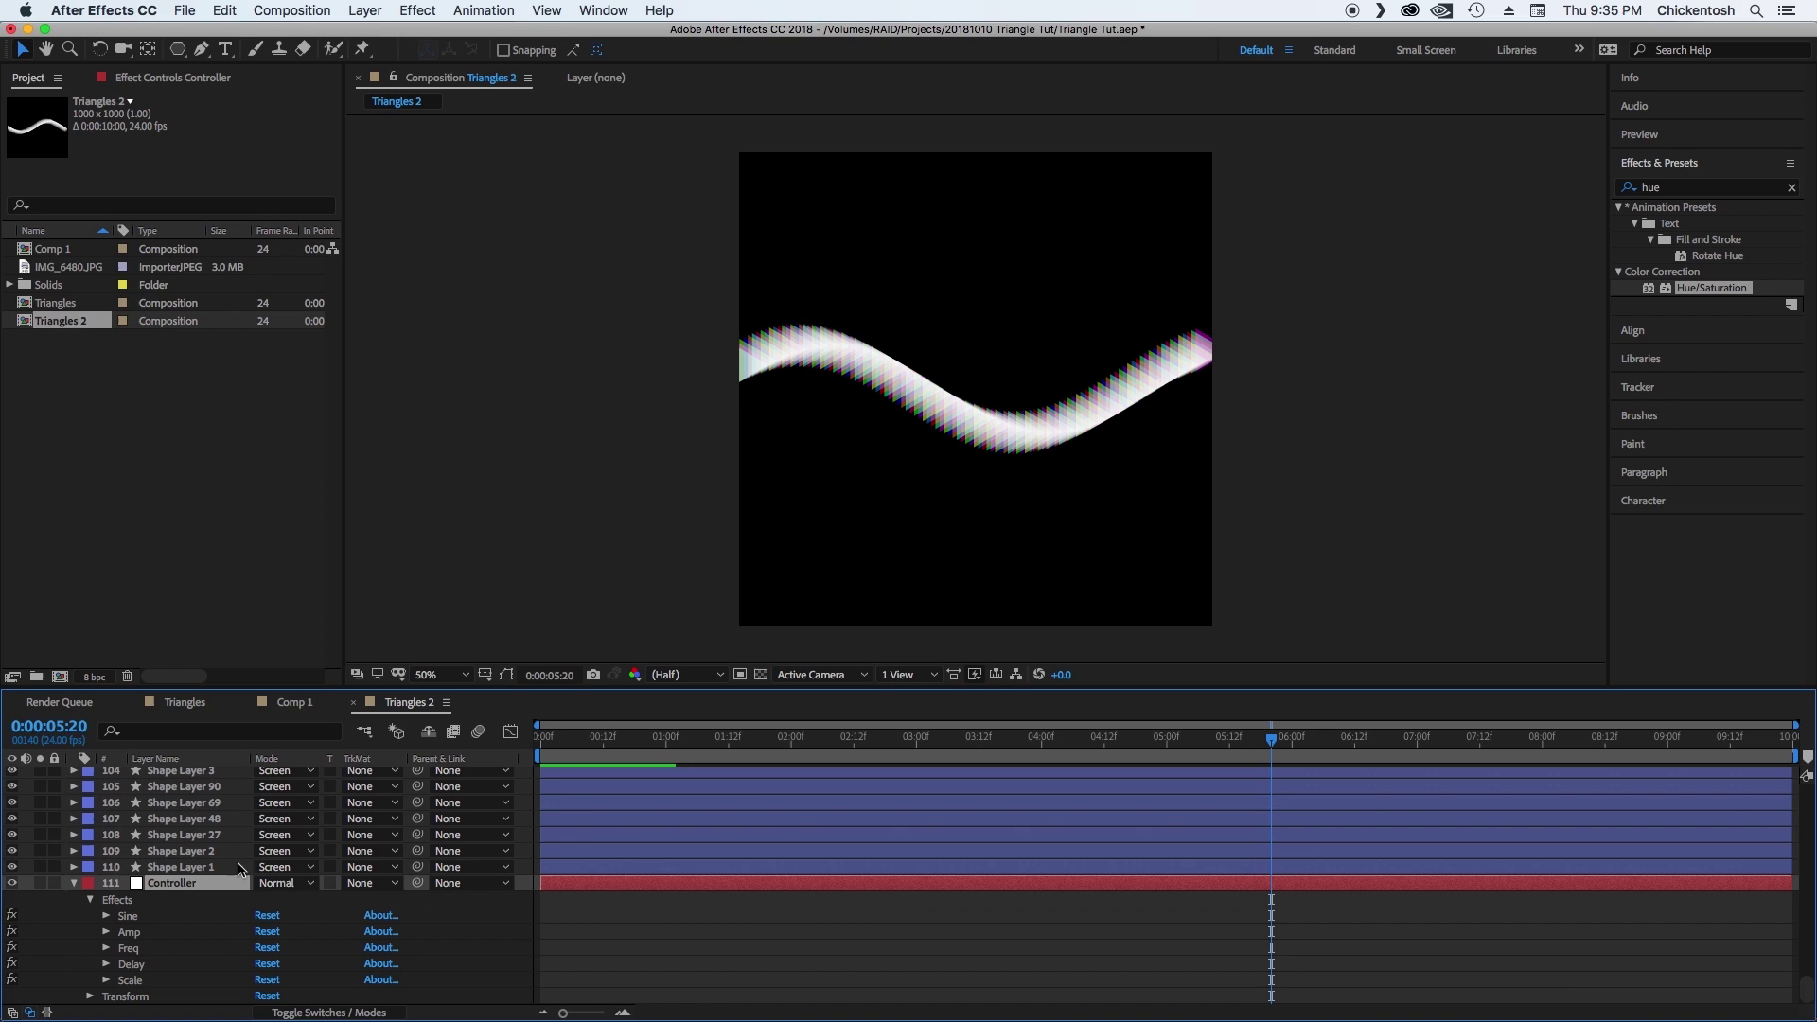
click(176, 79)
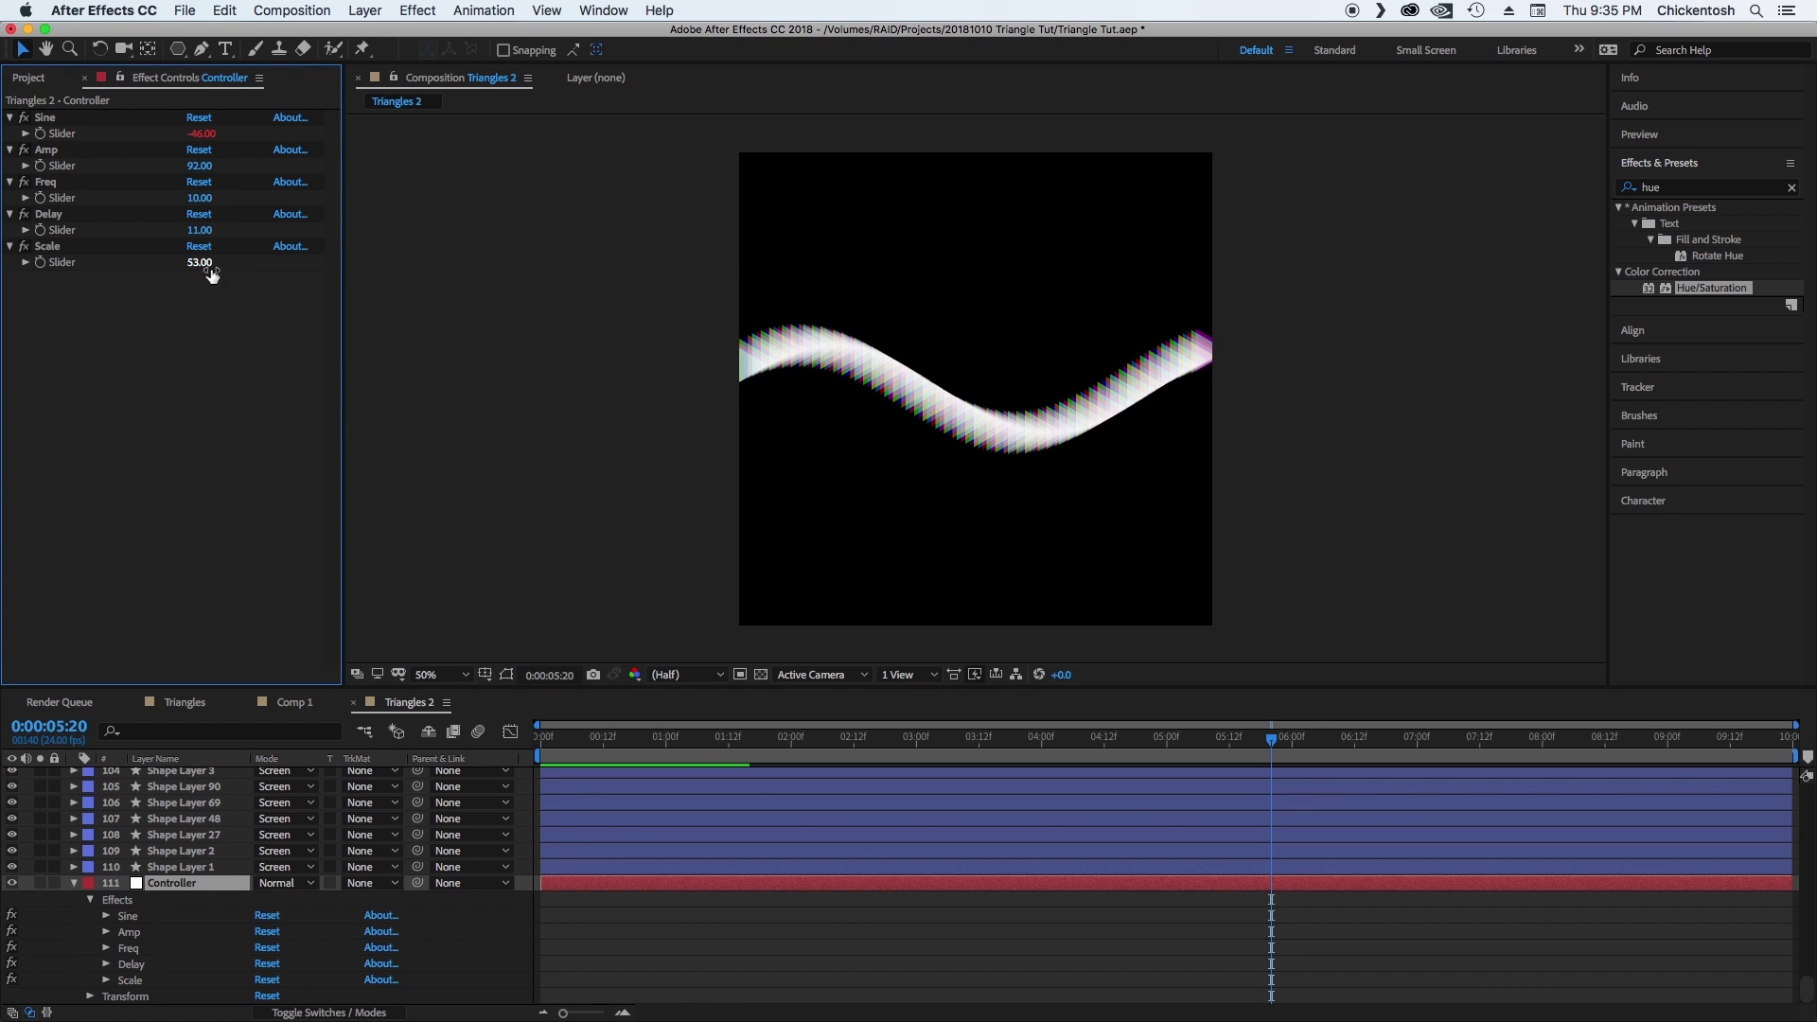
drag(200, 263, 336, 267)
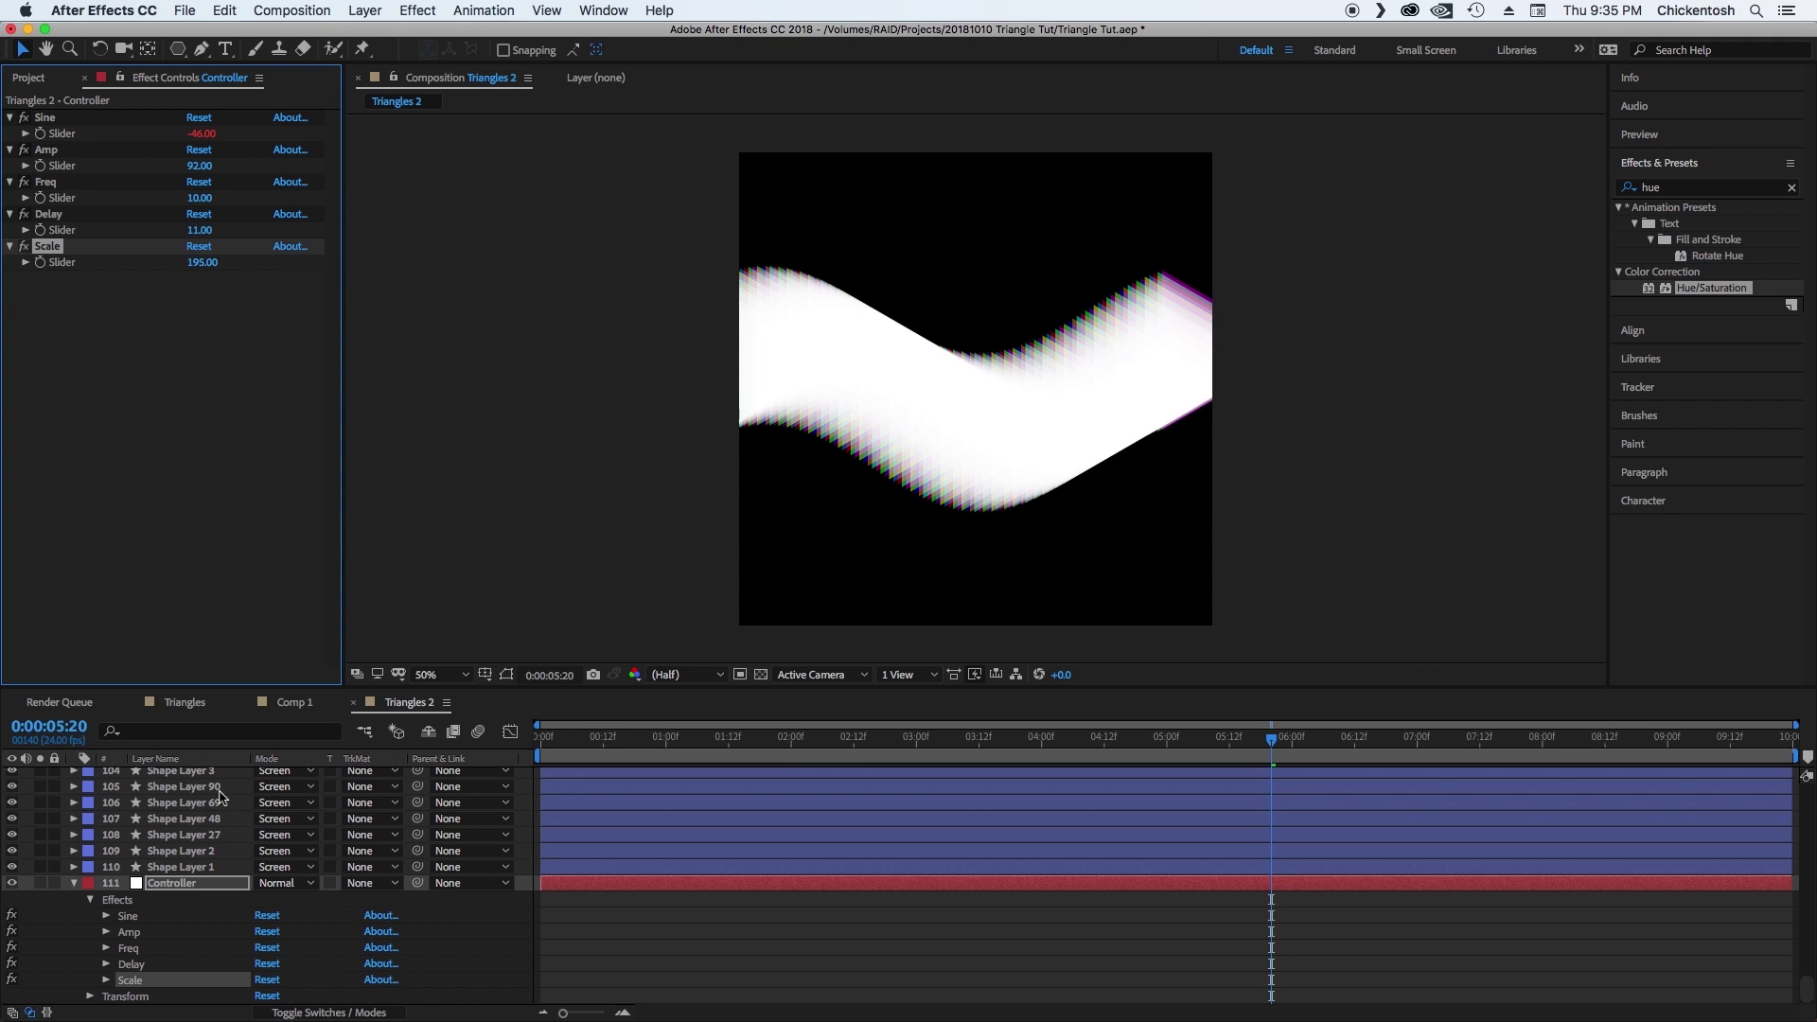
Delete the layers from Shape Layer 88 down through Shape Layer 48 in the duplicated composition and preview the thinned-out wave.
click(212, 818)
scroll(210, 826, up, 20)
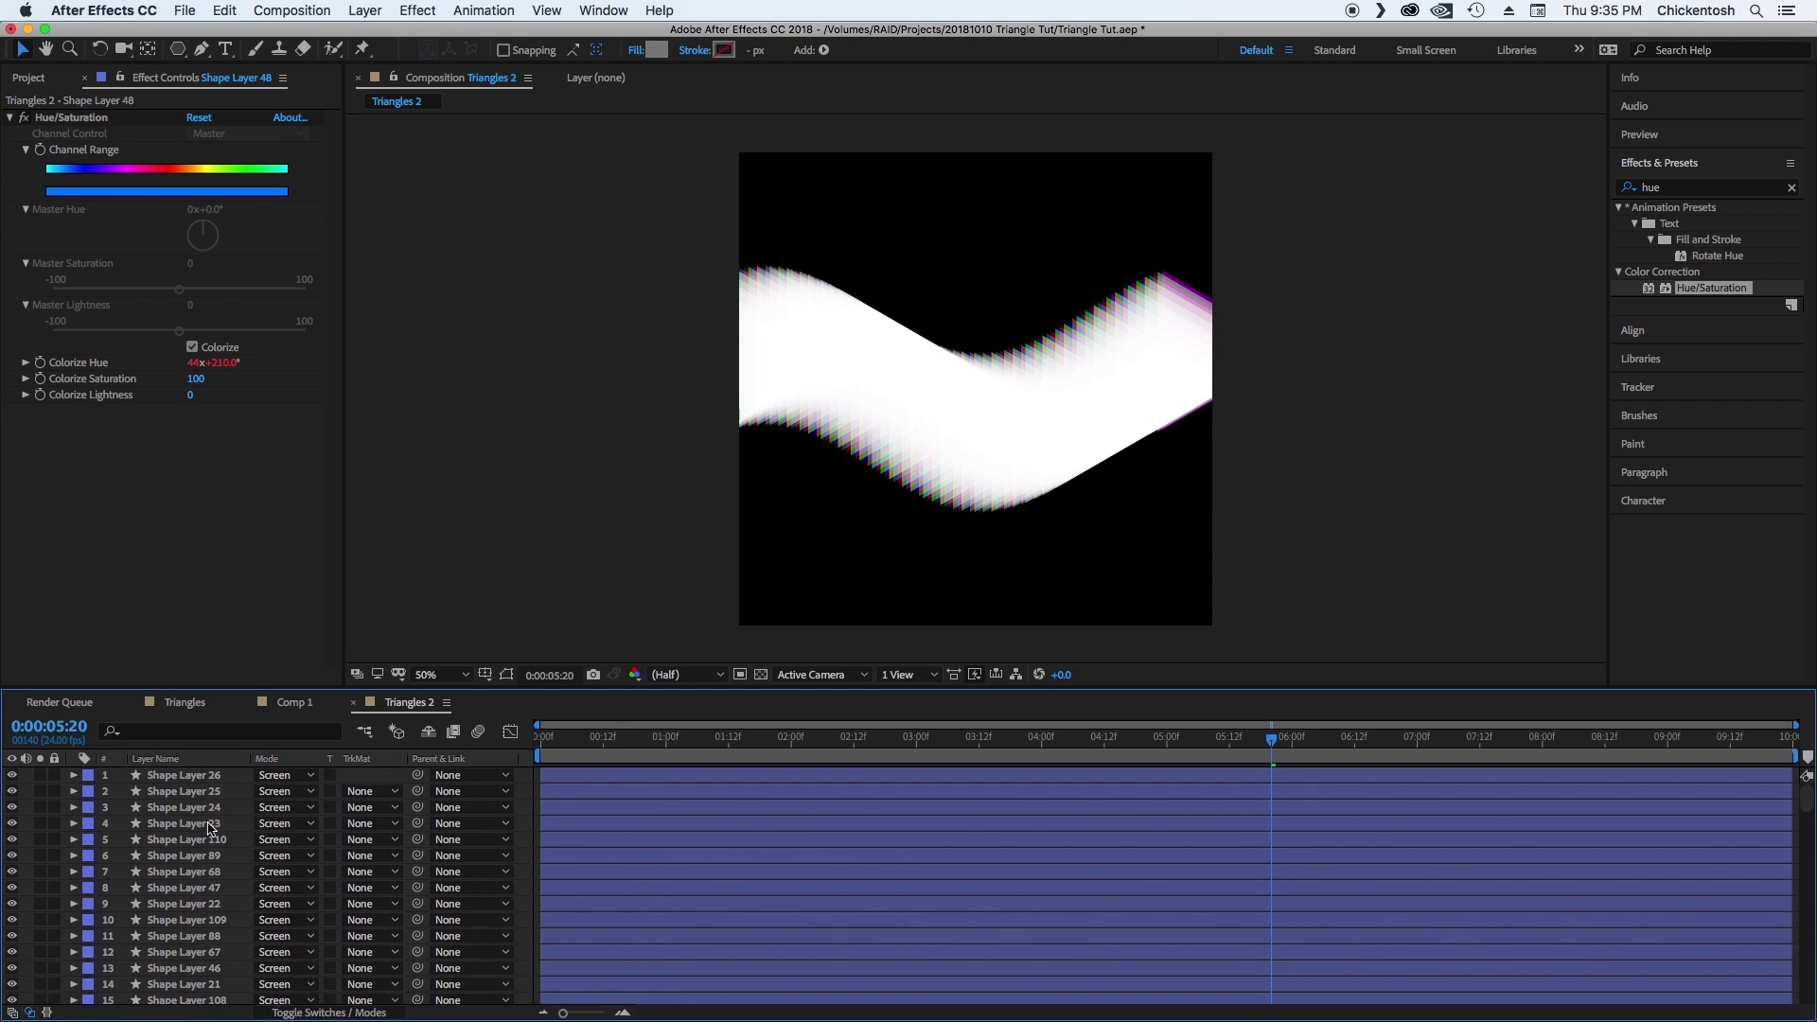
shift+click(216, 936)
key(Delete)
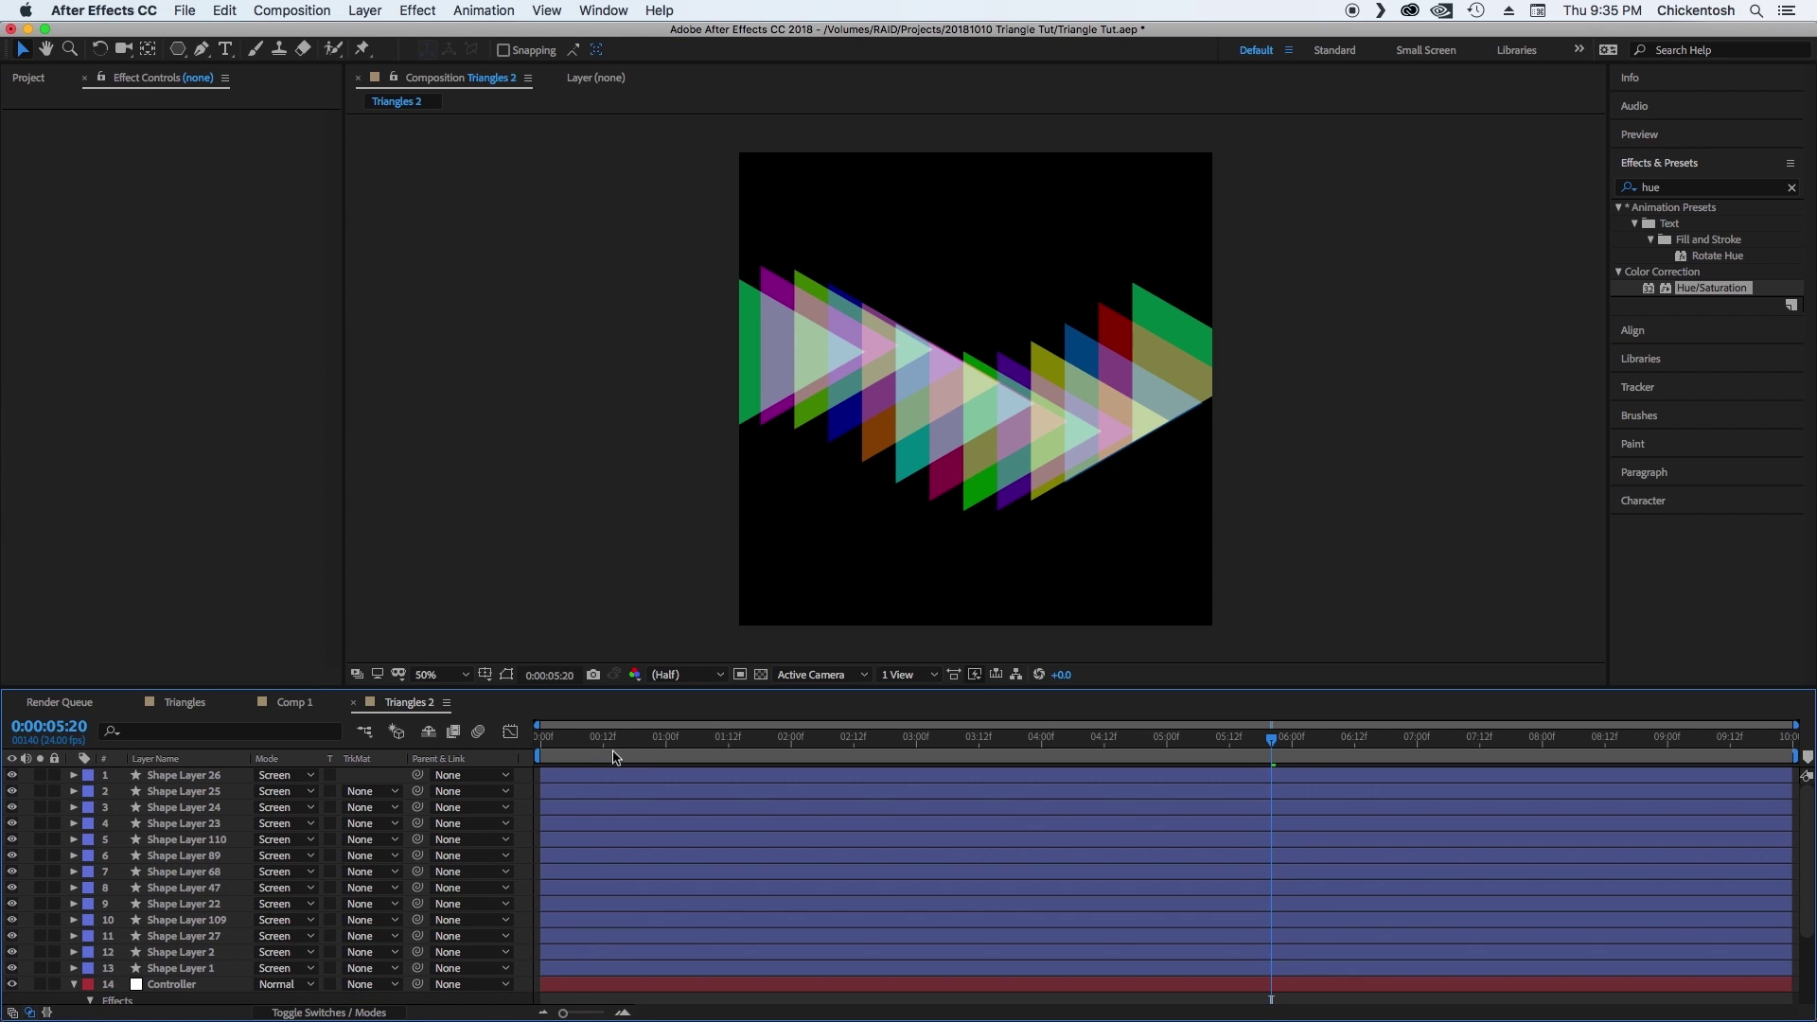
key(space)
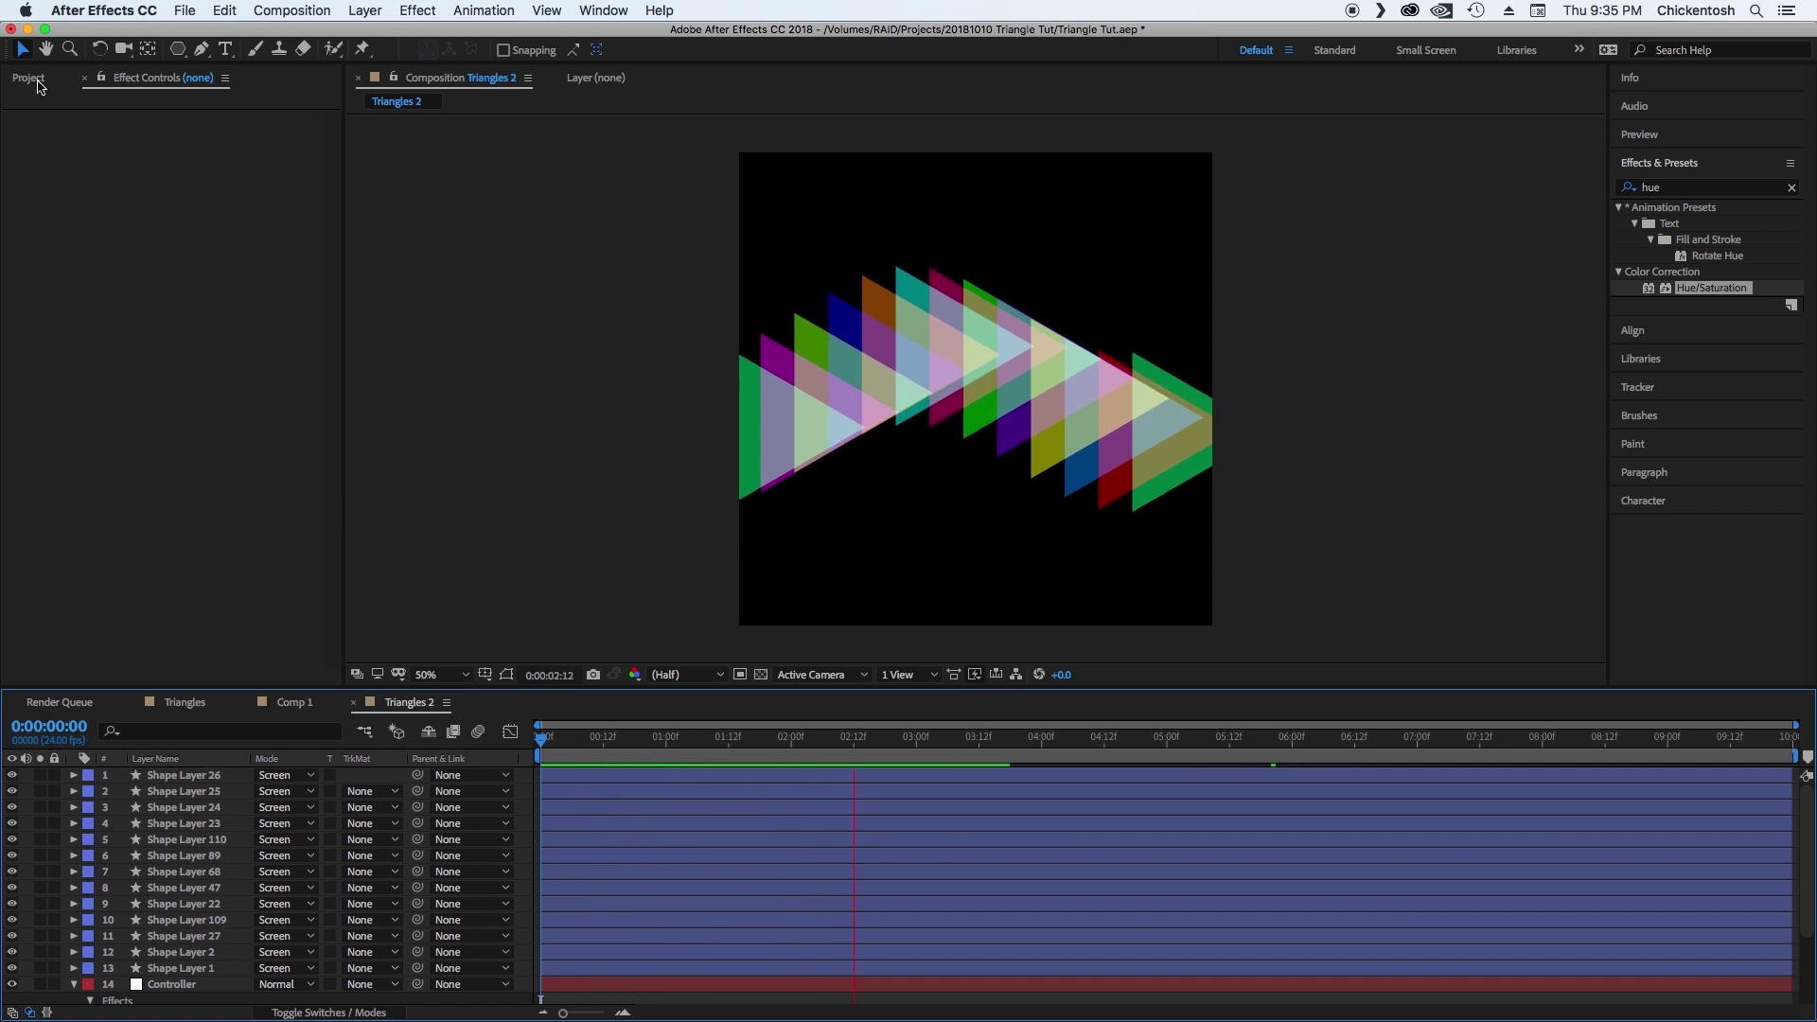
Set the Controller layer's Freq slider to 46, its Delay slider to 2 and its Amp slider to 164.
click(591, 984)
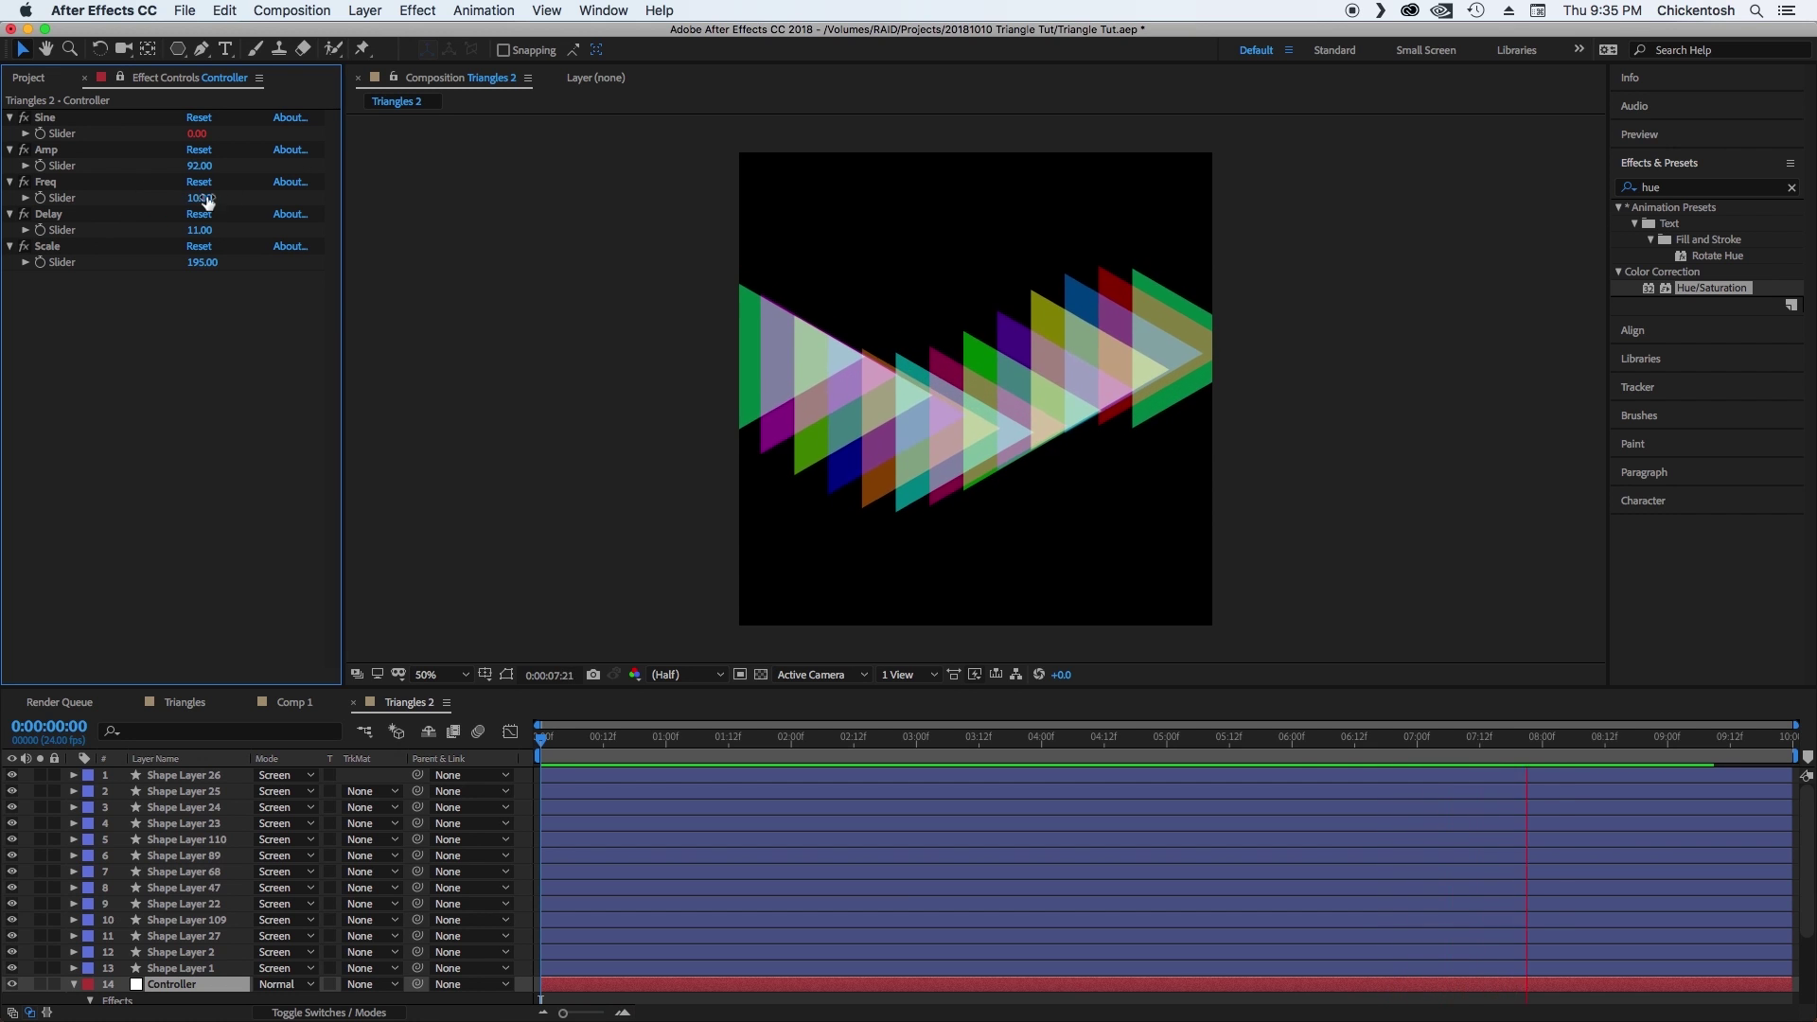
drag(200, 198, 234, 197)
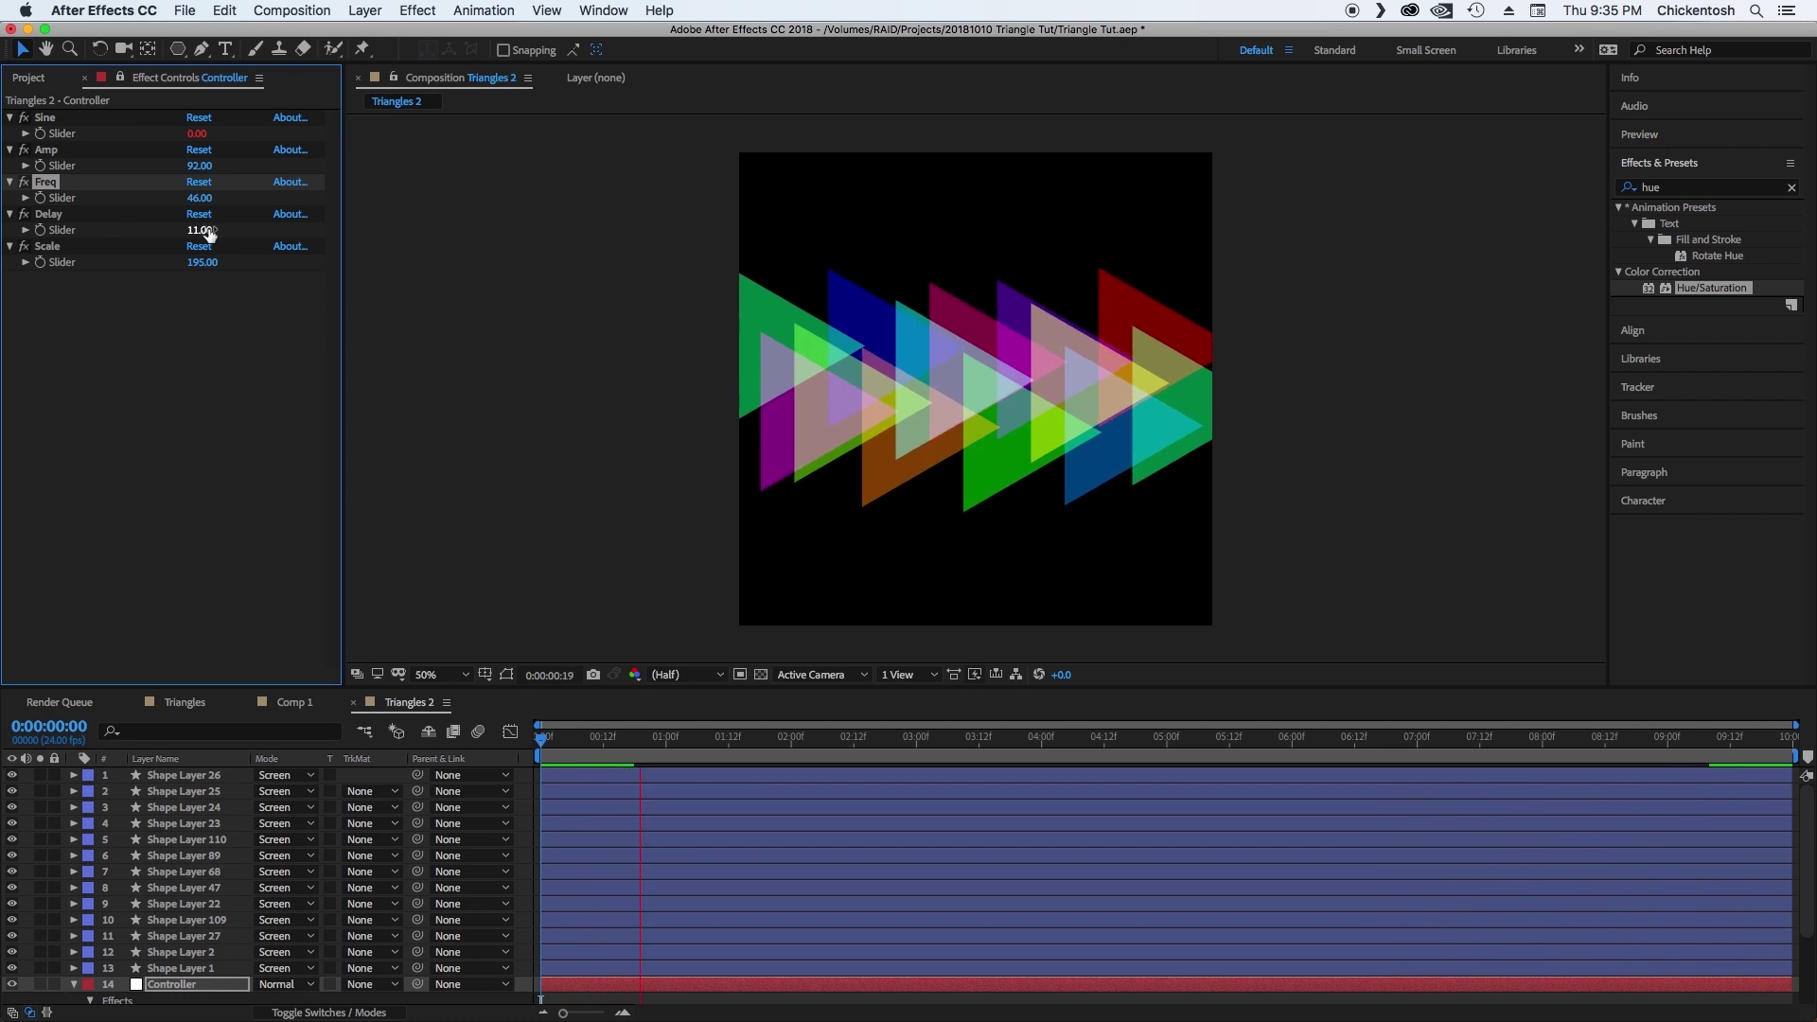
drag(202, 233, 185, 232)
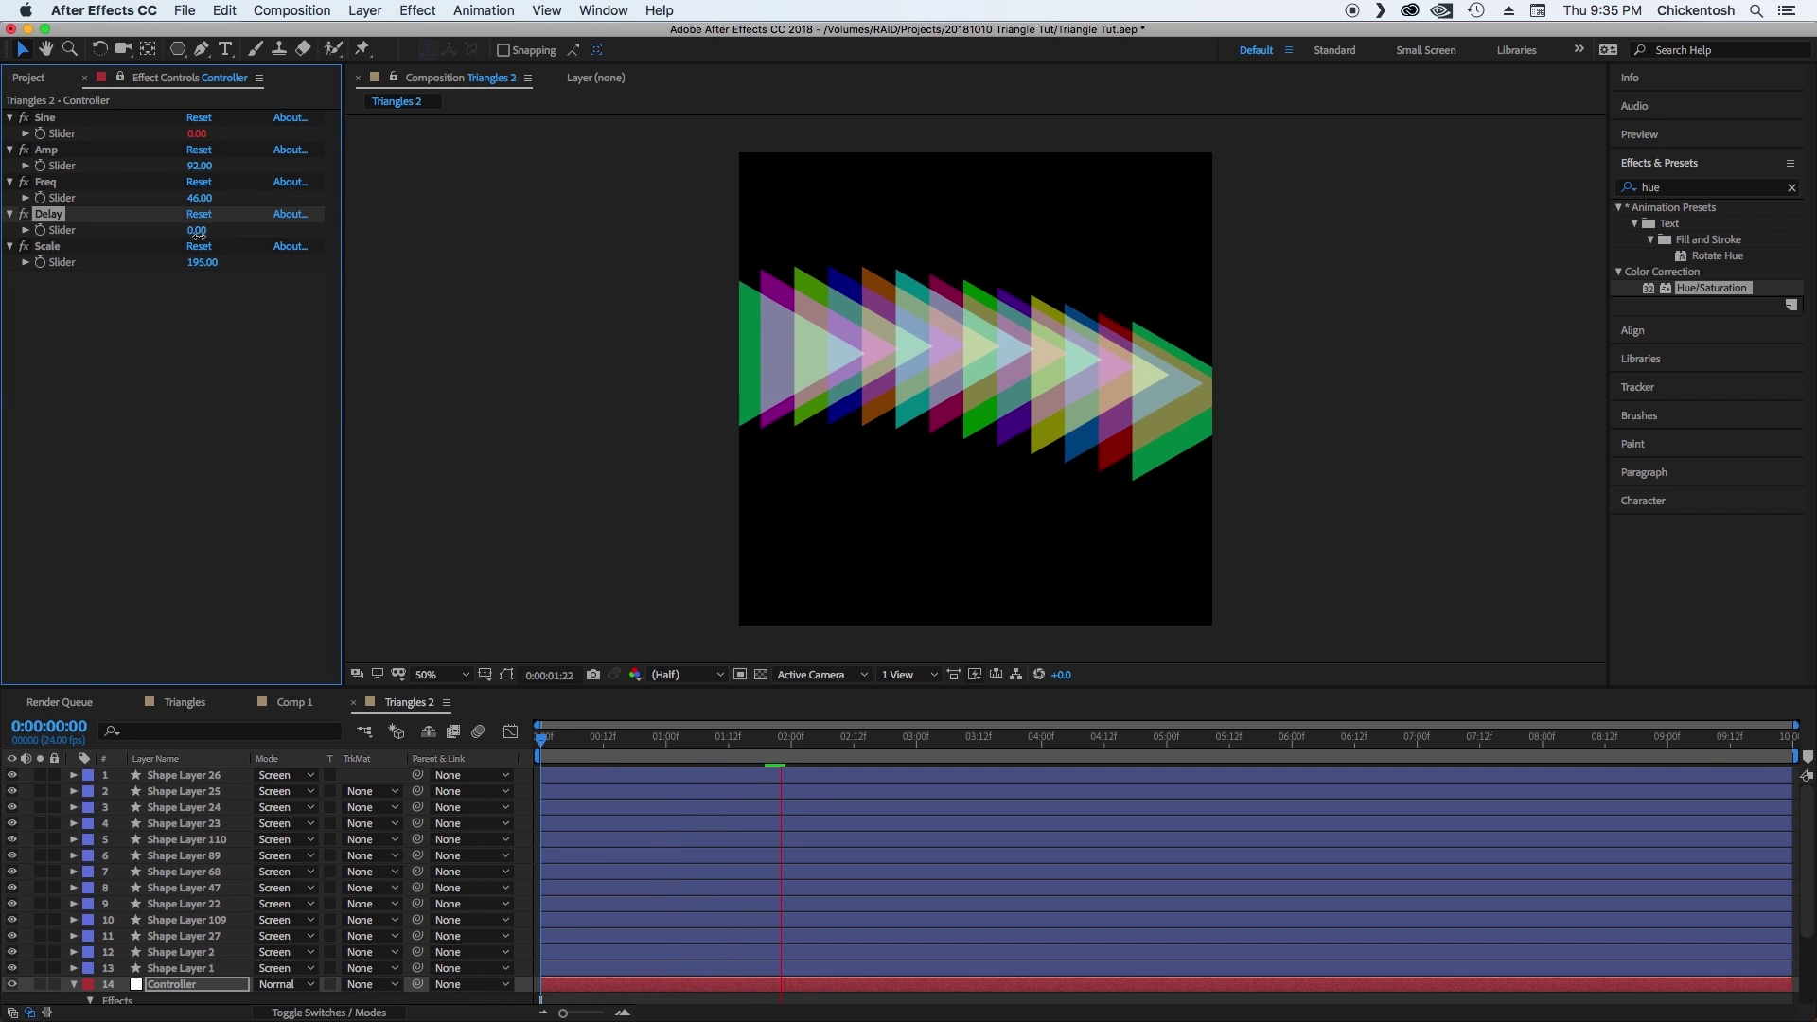
drag(198, 235, 200, 241)
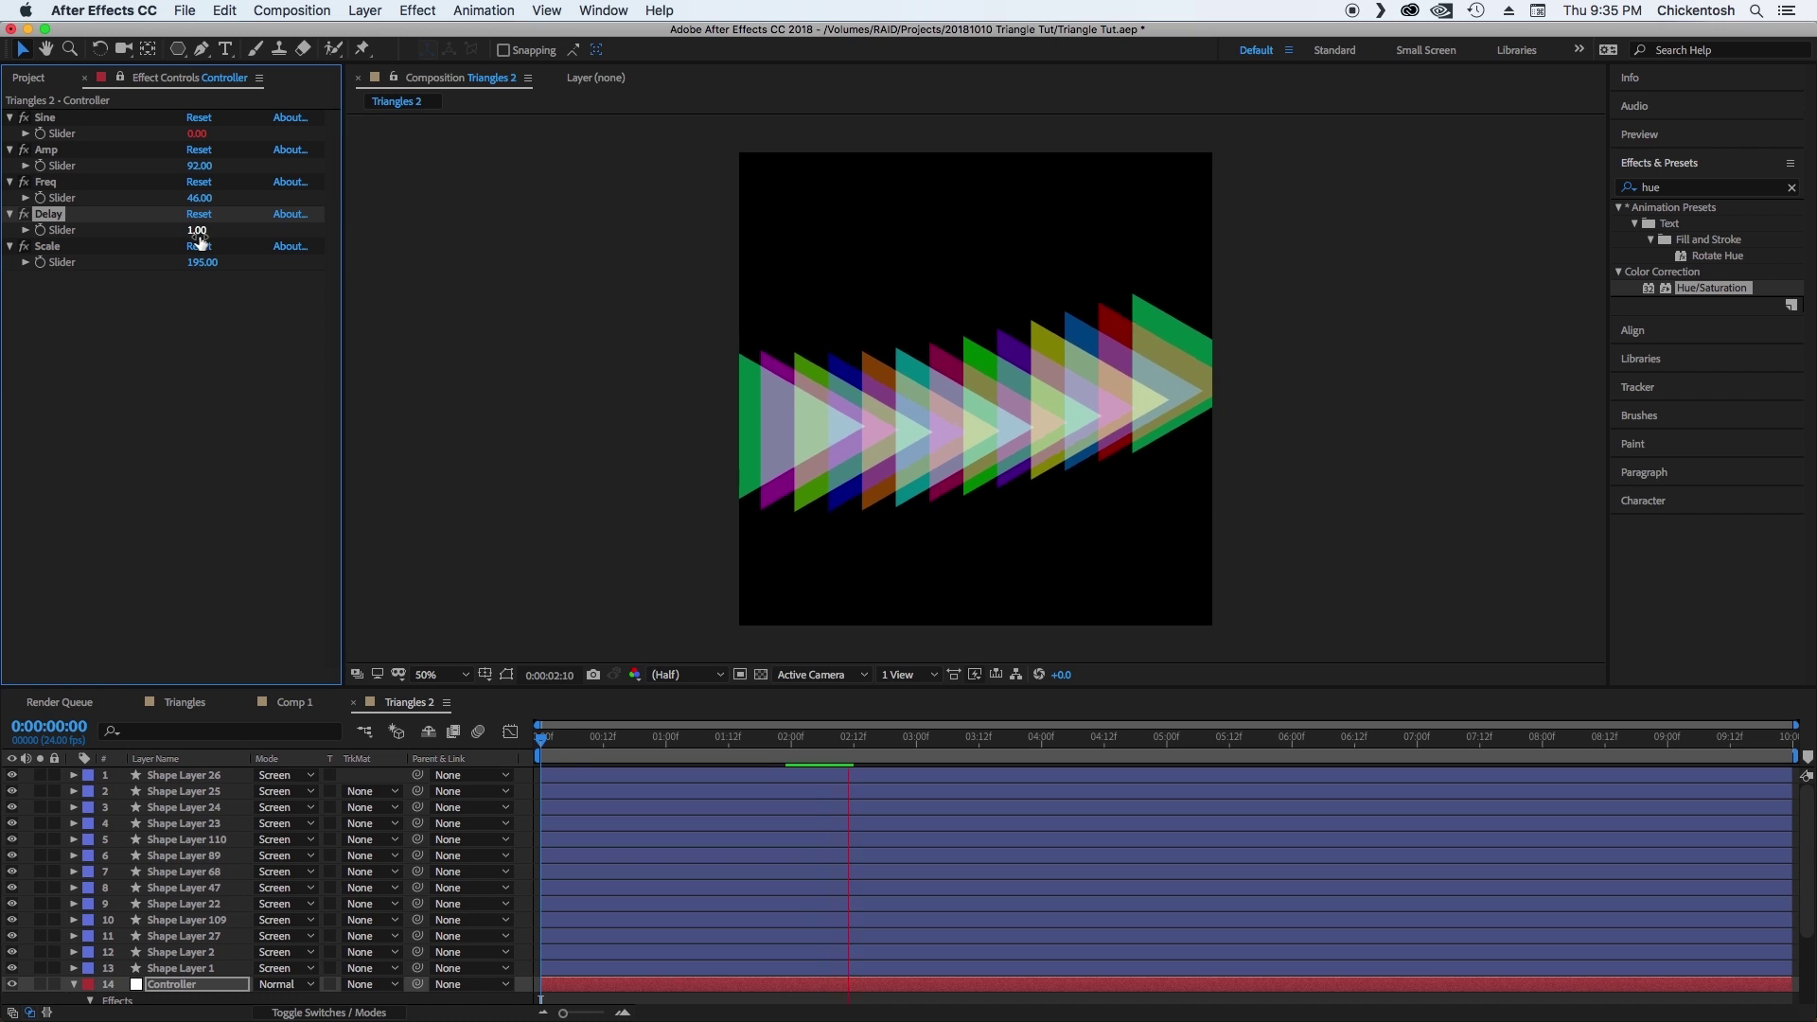
click(201, 237)
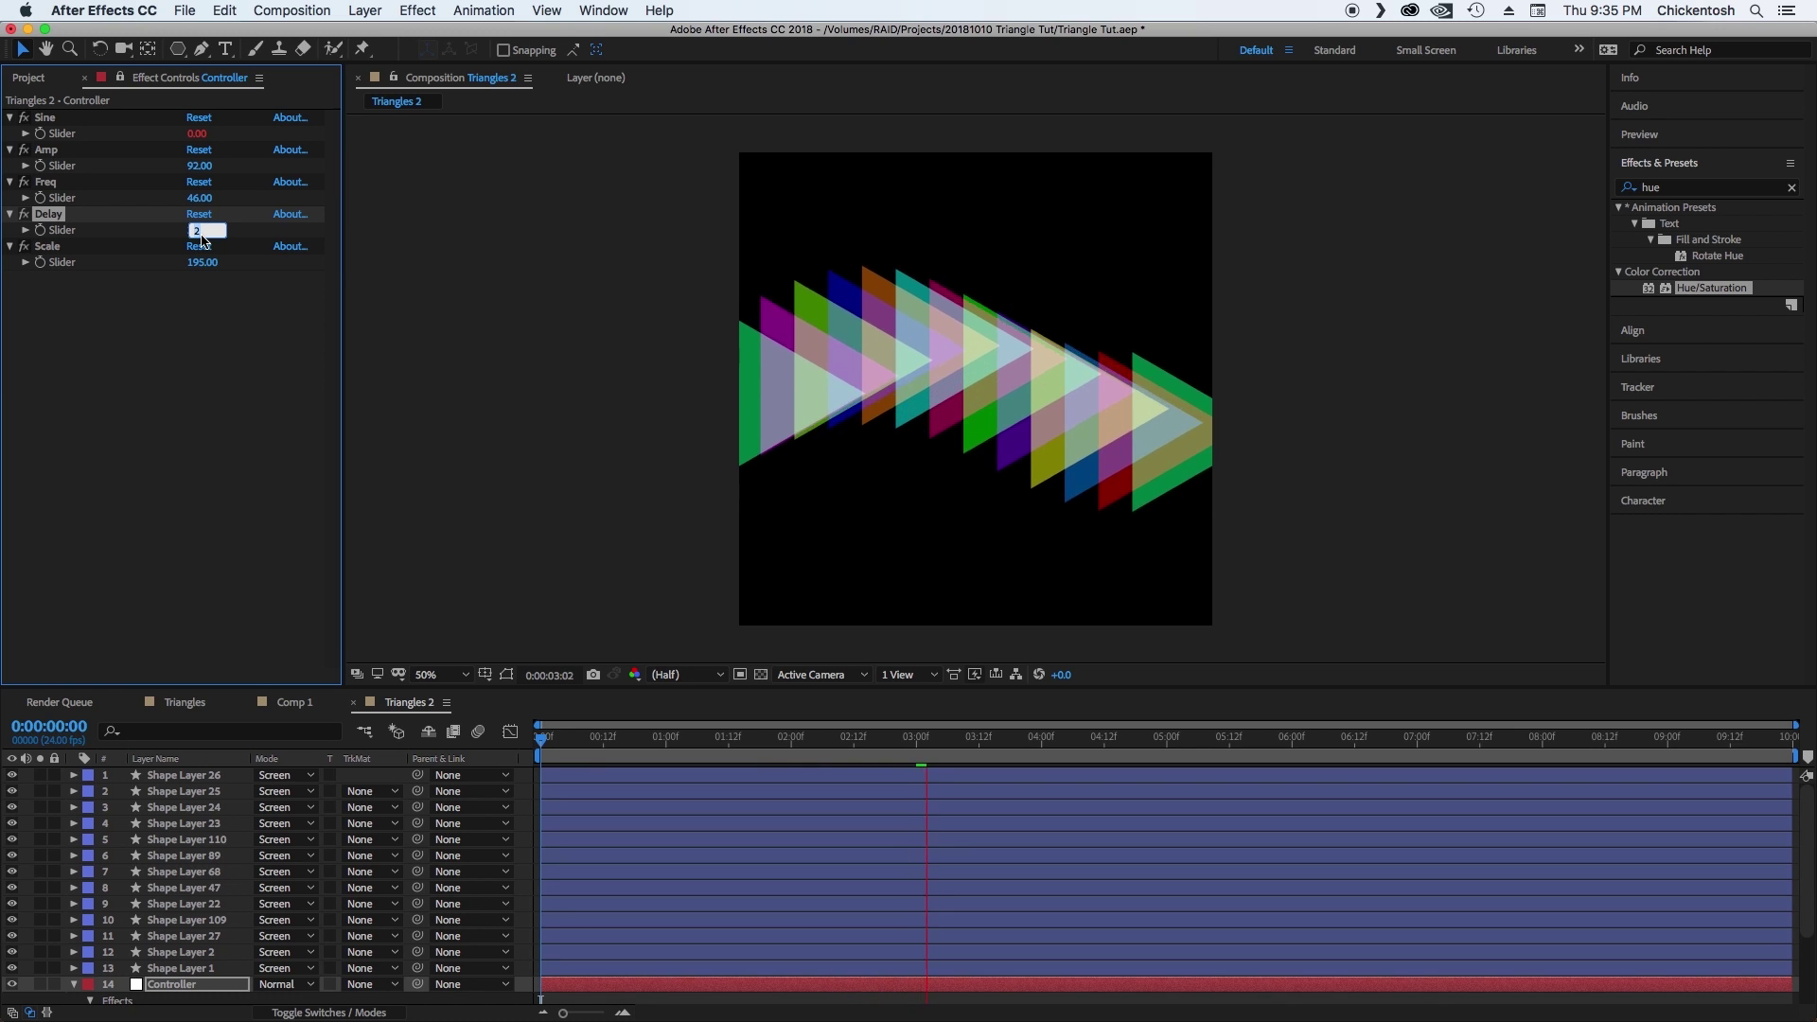
click(199, 352)
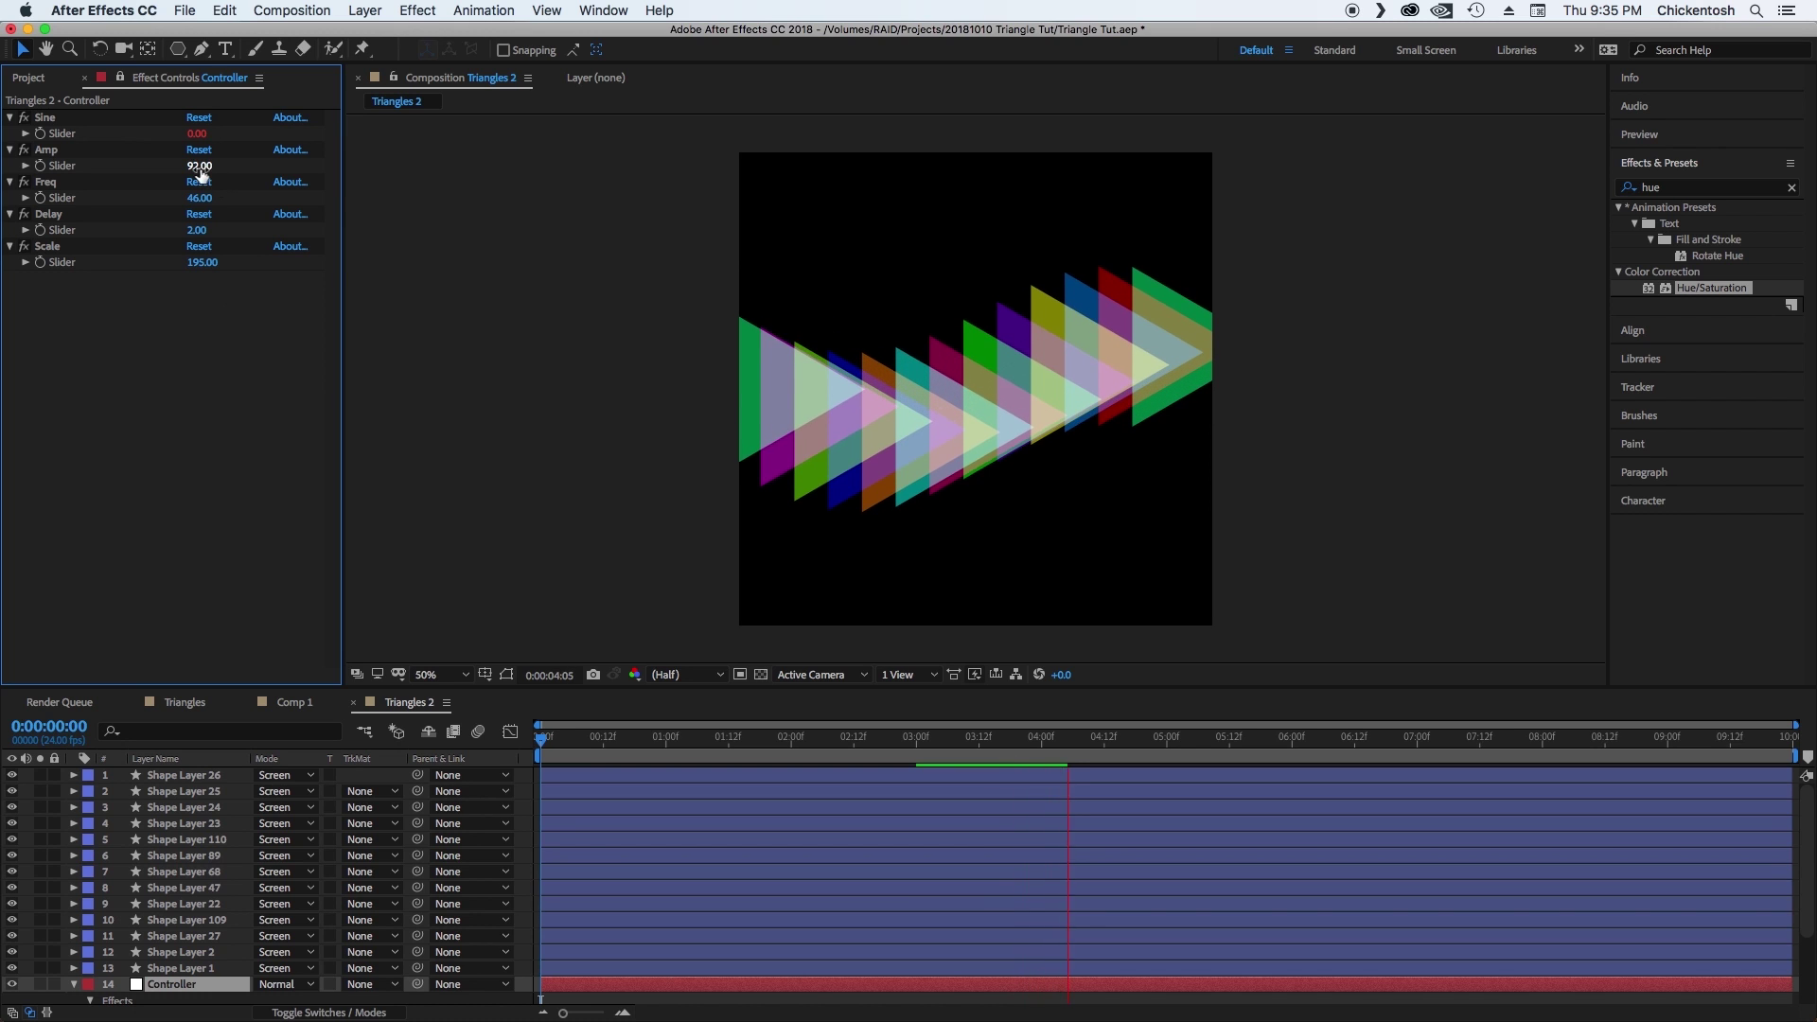
drag(200, 166, 233, 169)
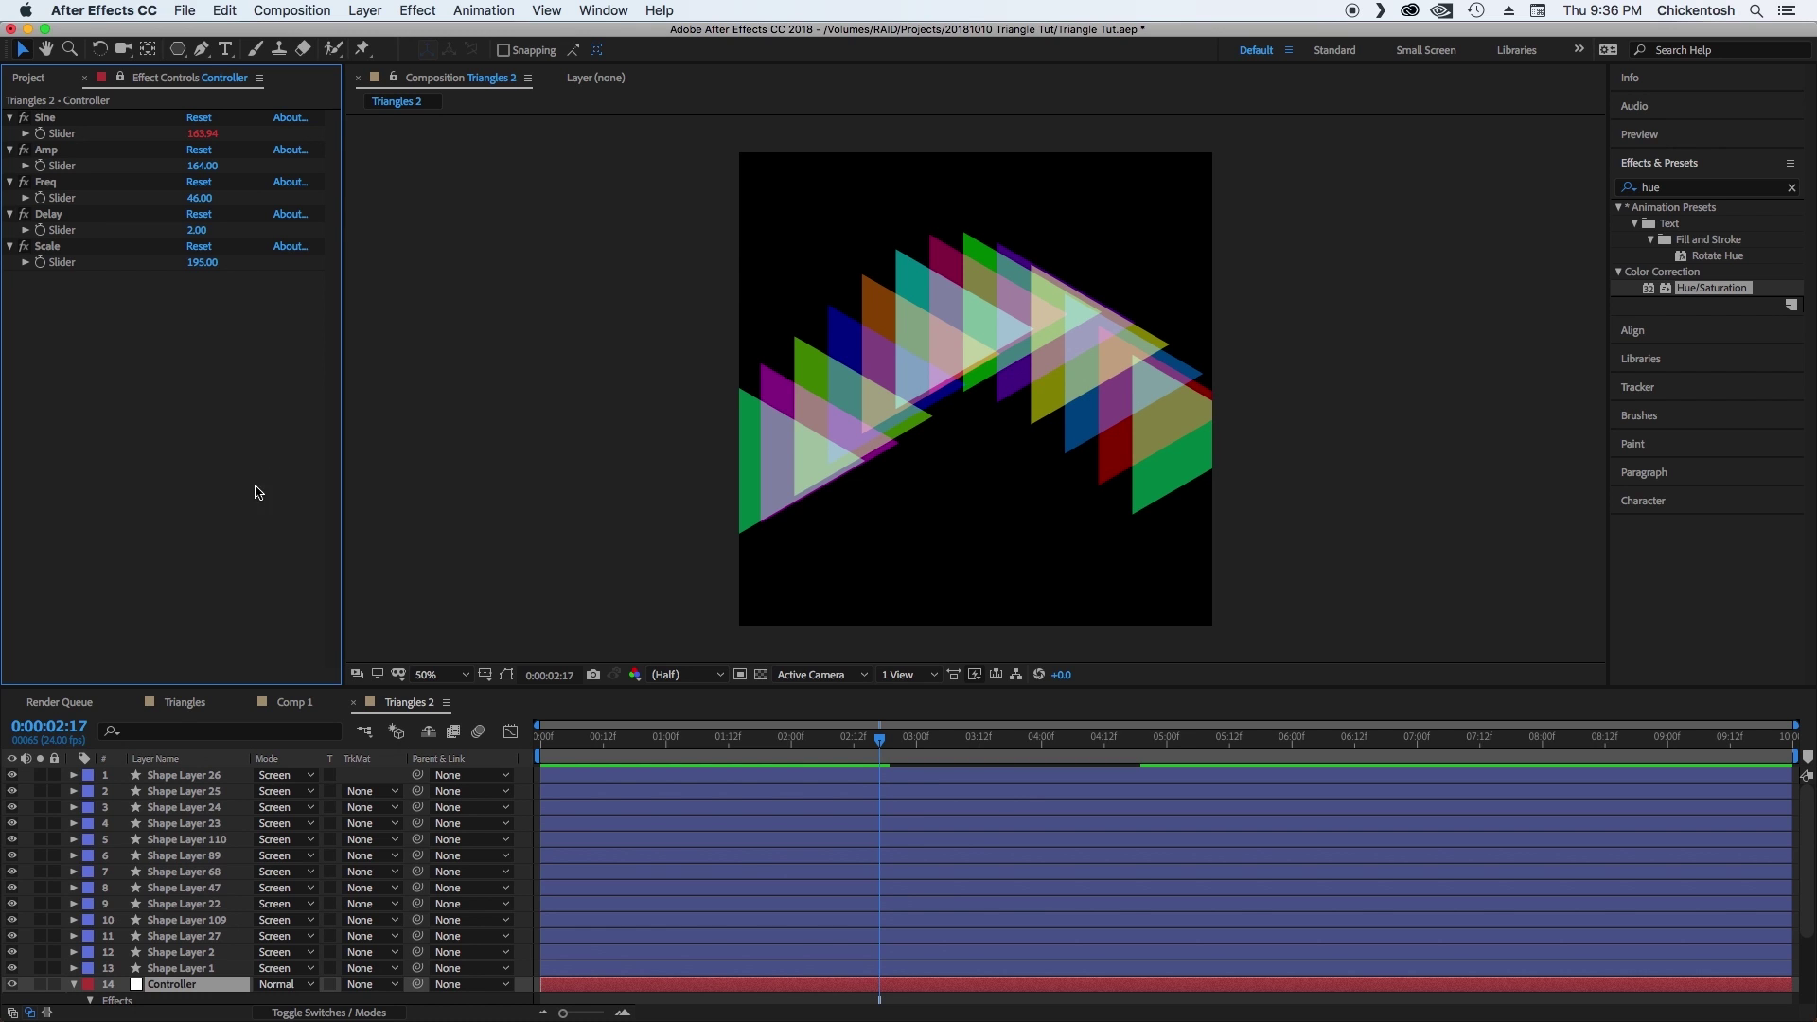
Place the Triangles 2 composition in Comp 1 between the Triangles layer and the photo, and check it with Triangles briefly hidden.
click(296, 703)
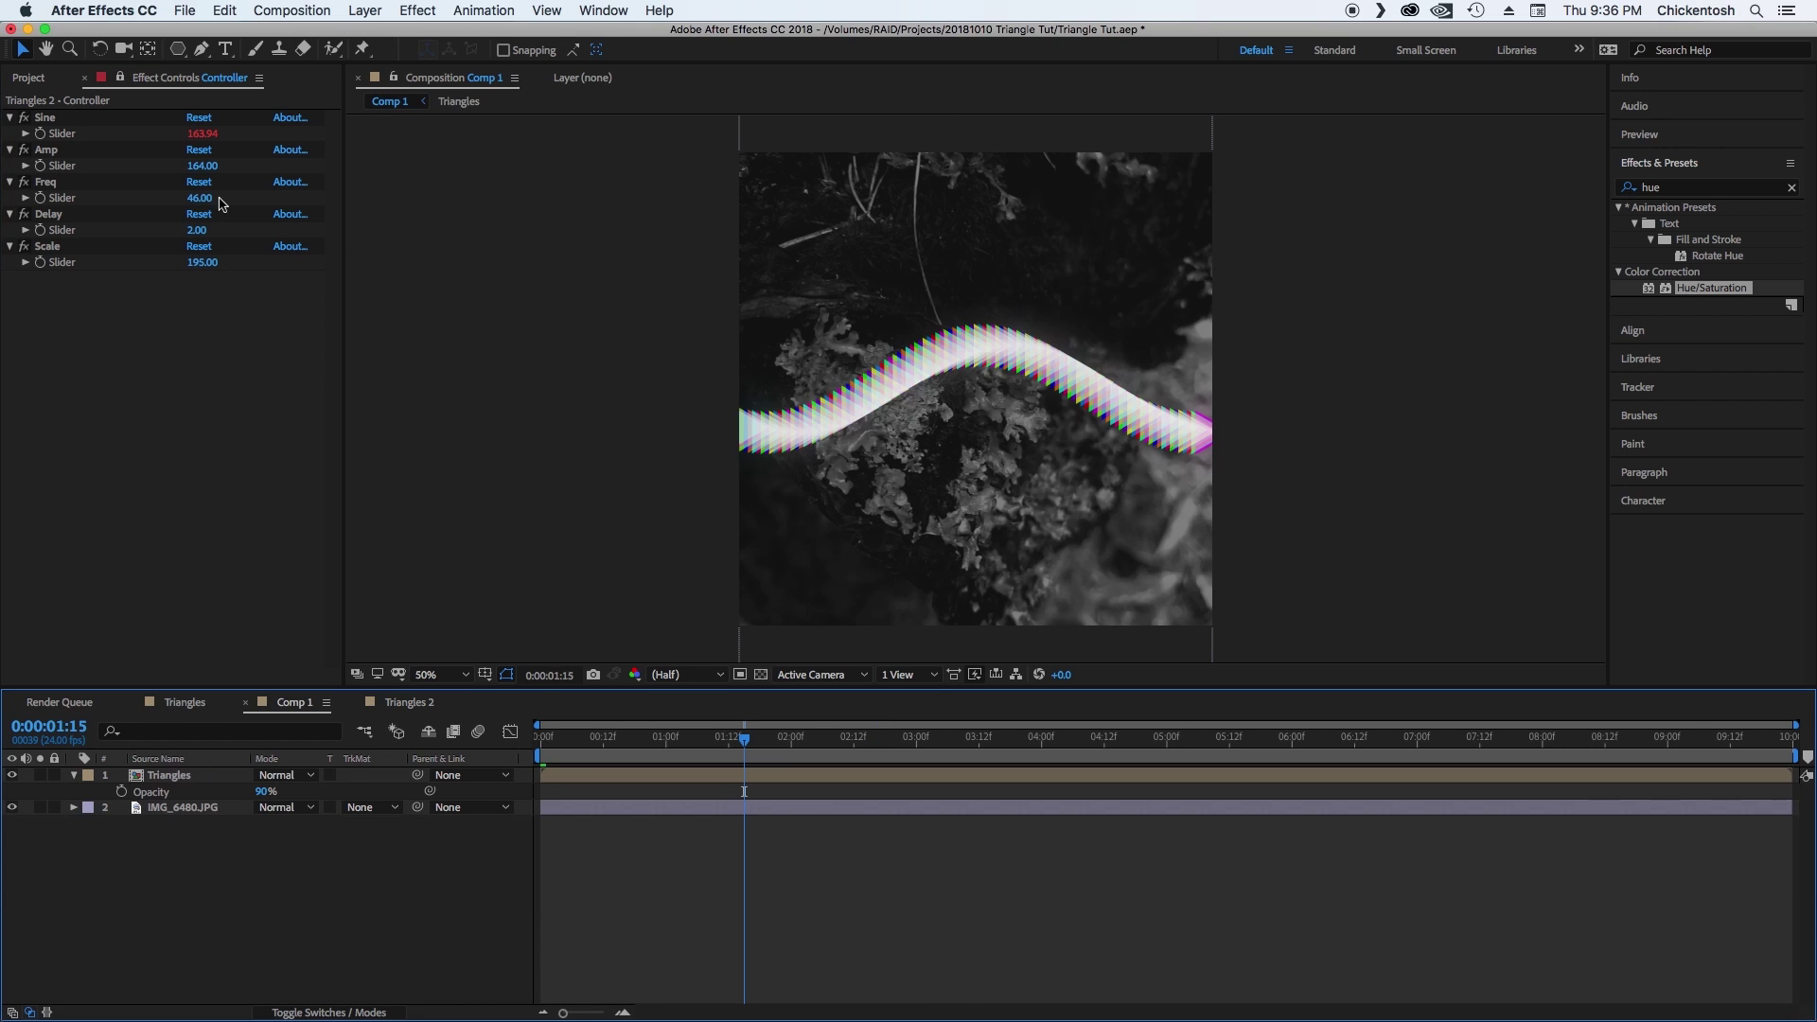
click(29, 78)
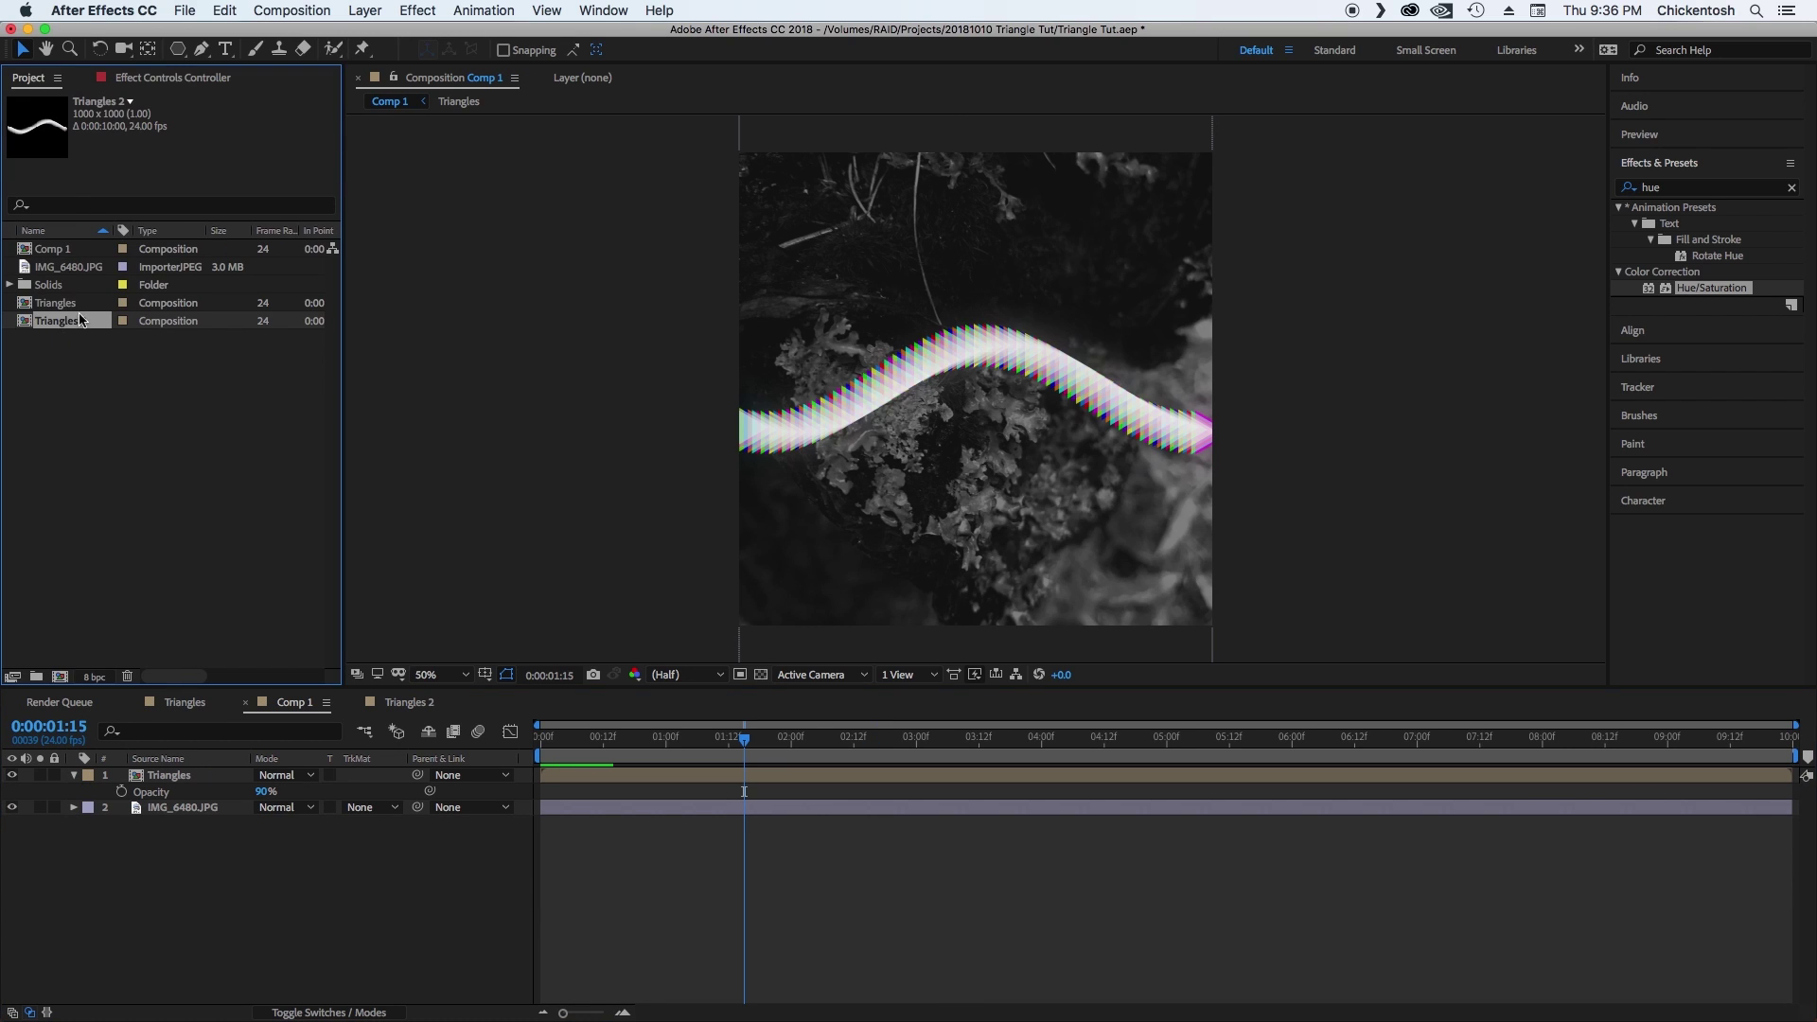
drag(74, 318, 168, 782)
click(237, 880)
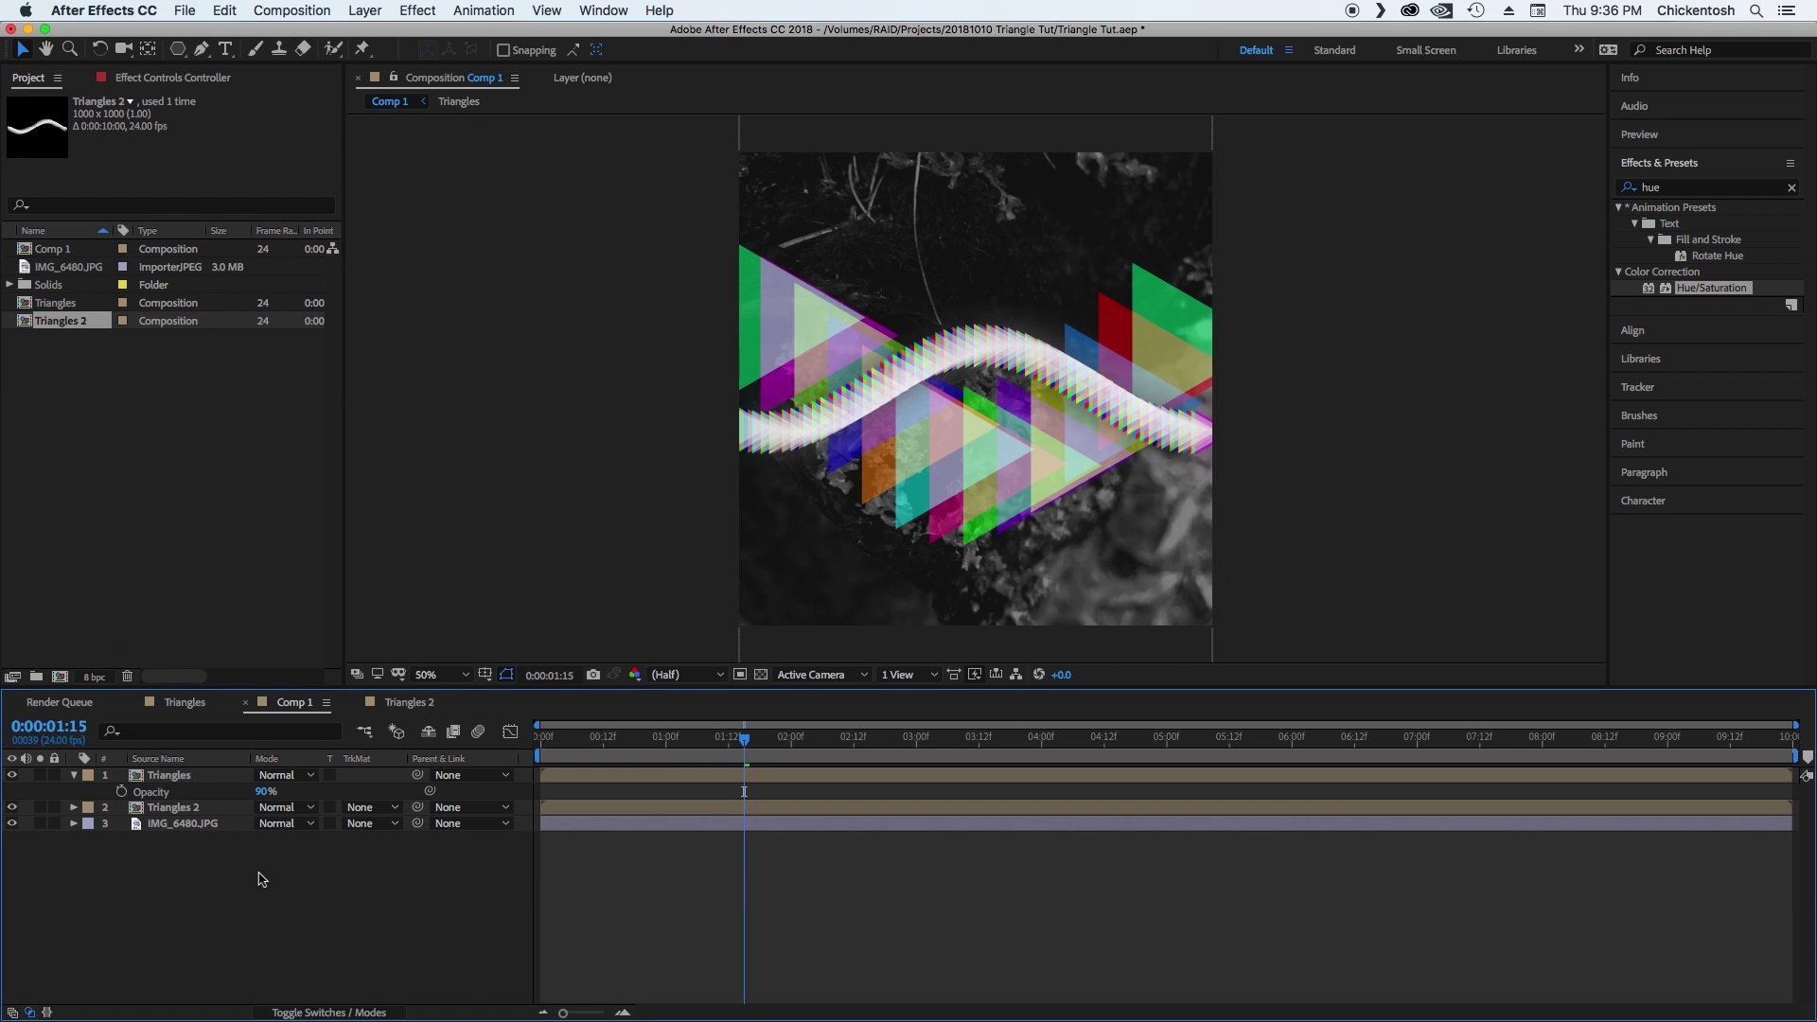
click(12, 775)
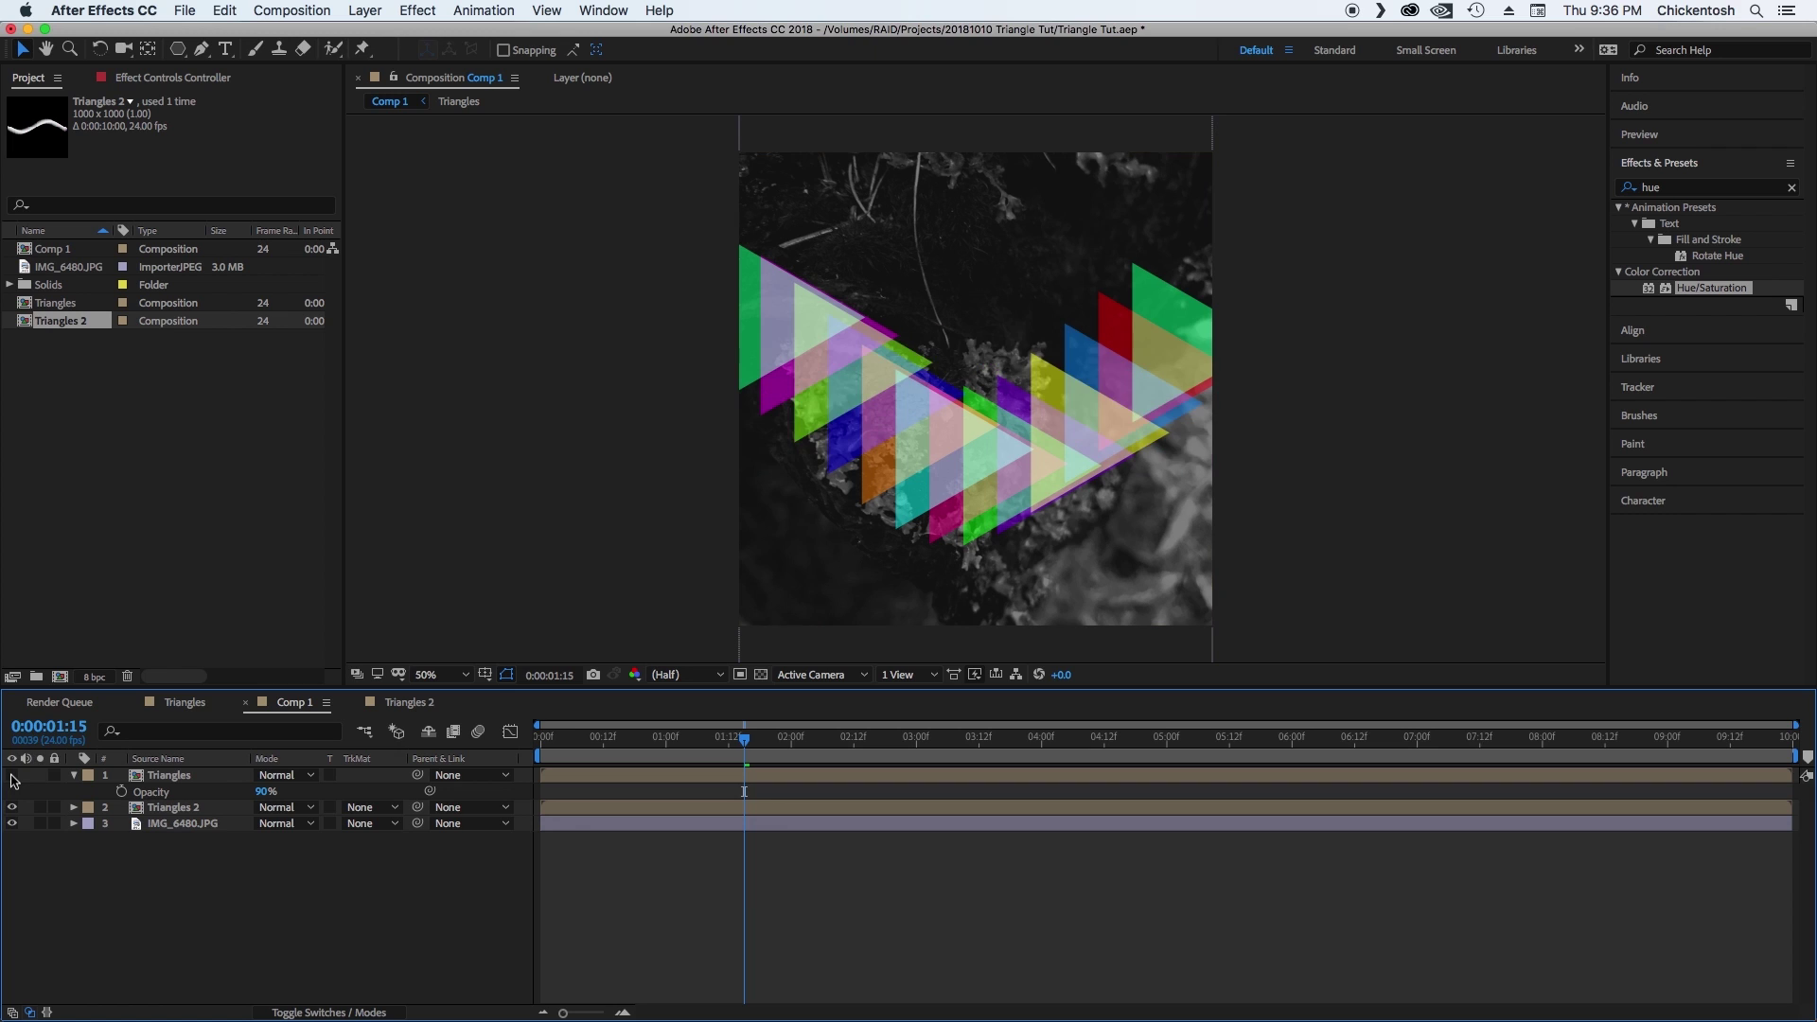
click(12, 774)
Copy the Glow and Hue/Saturation effects from the Triangles layer in Comp 1 to the Triangles 2 layer.
click(167, 775)
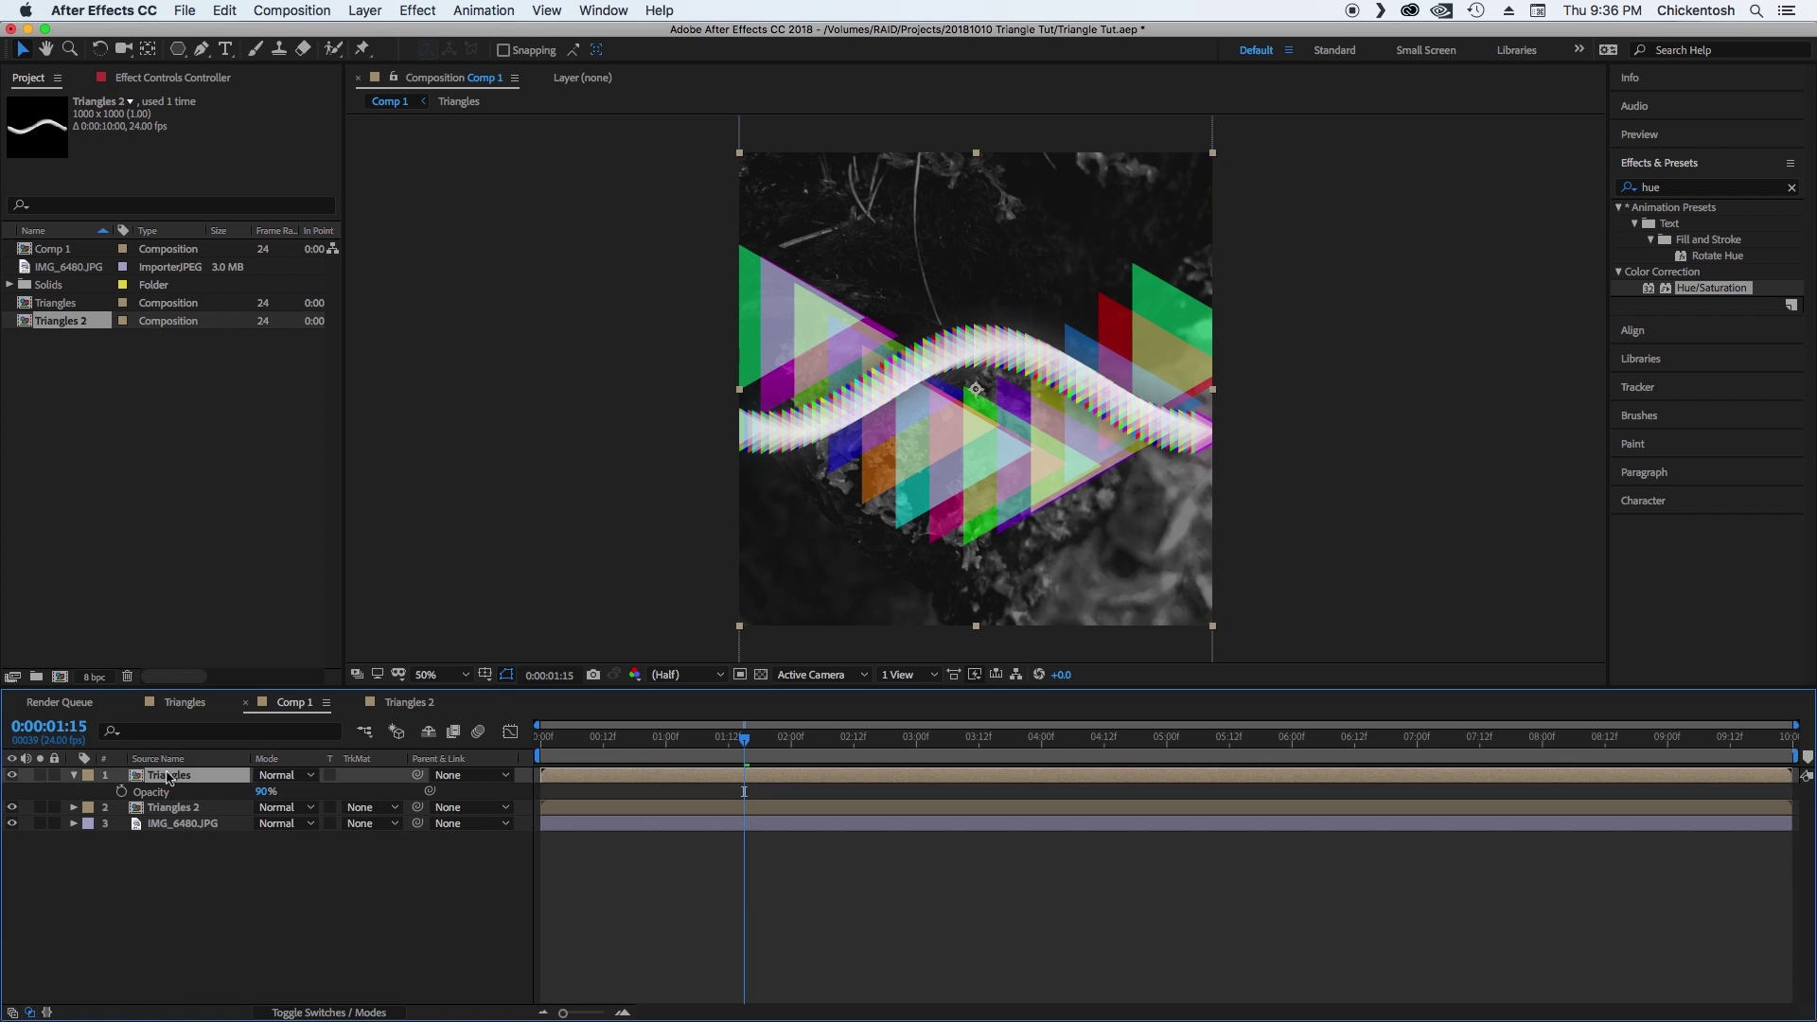
click(130, 81)
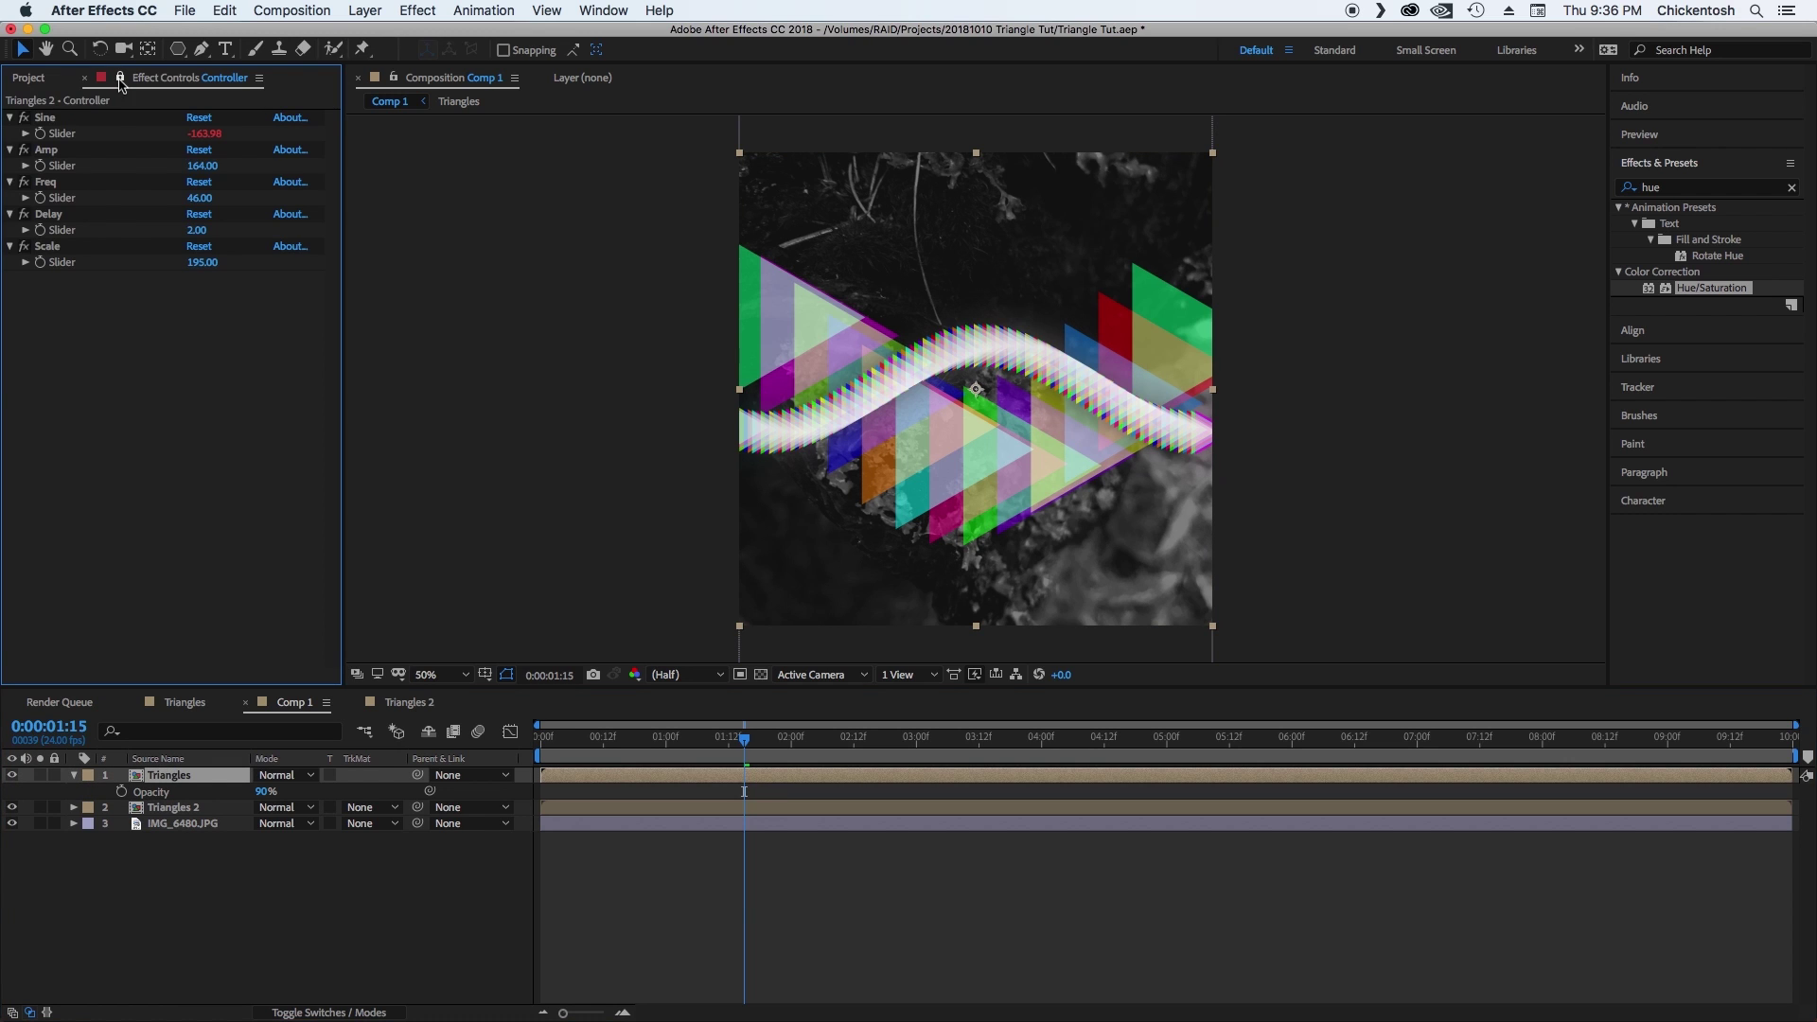
click(120, 78)
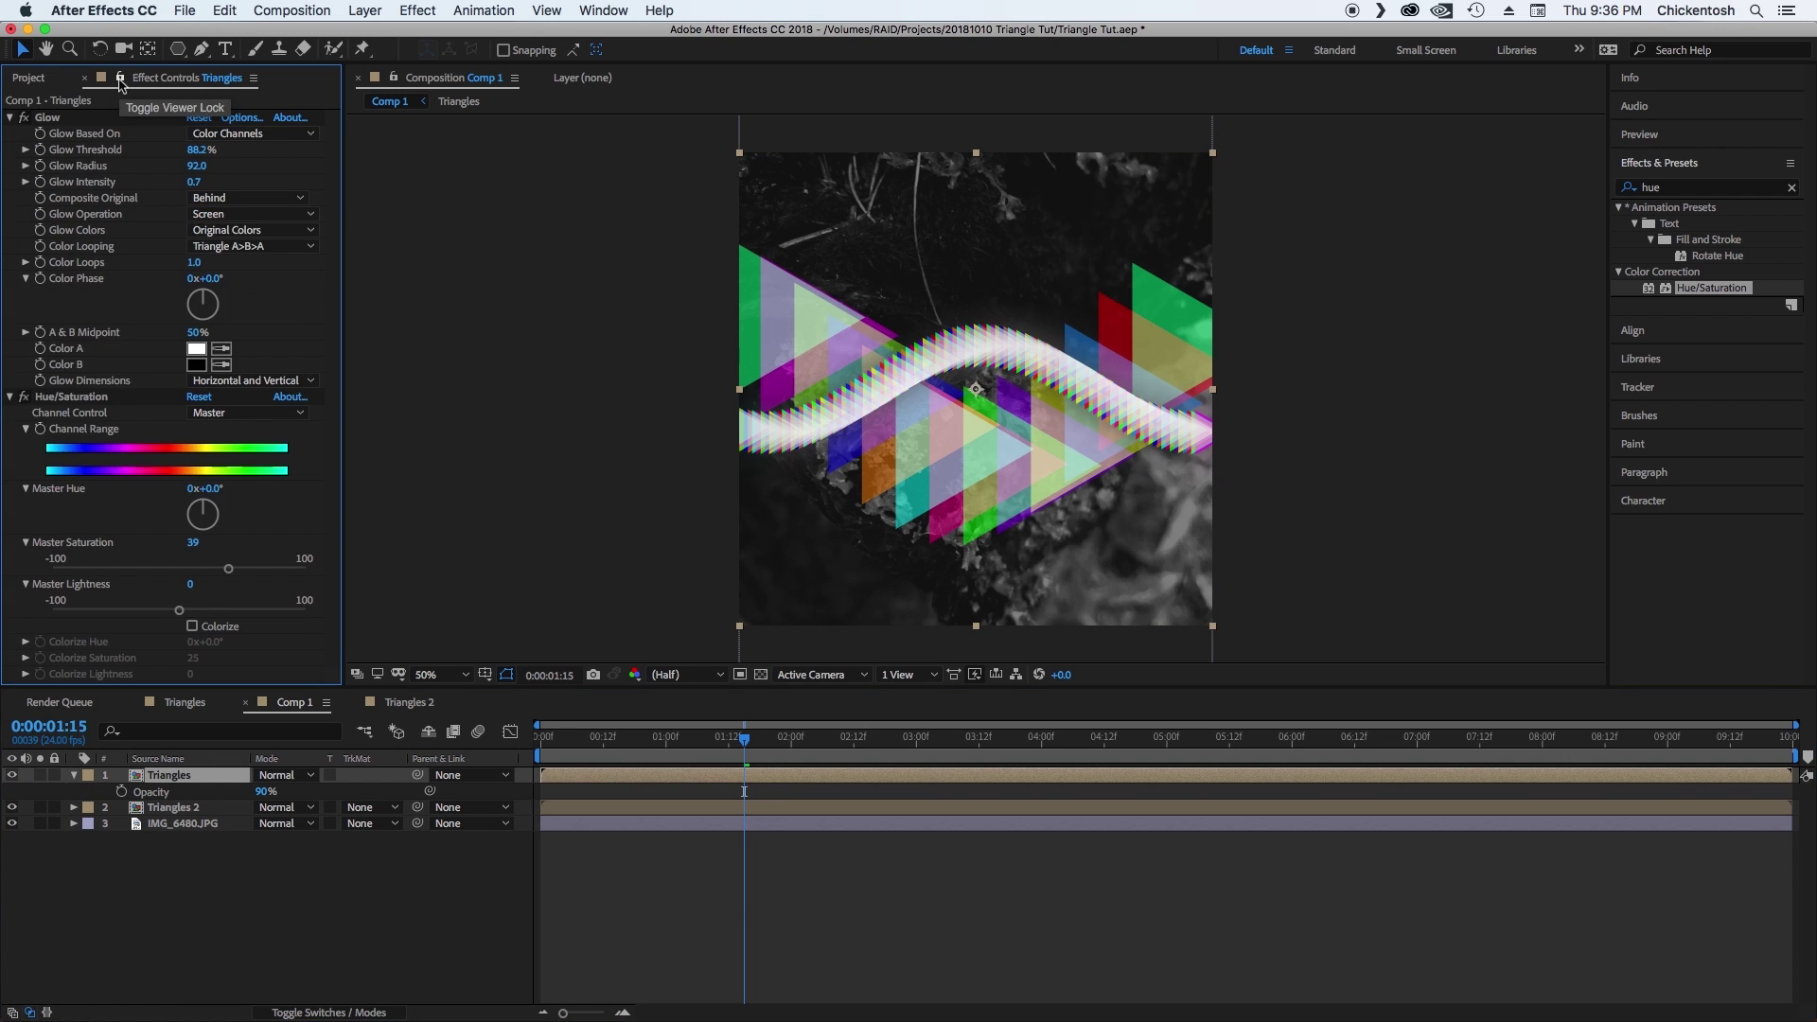
click(47, 117)
shift+click(68, 398)
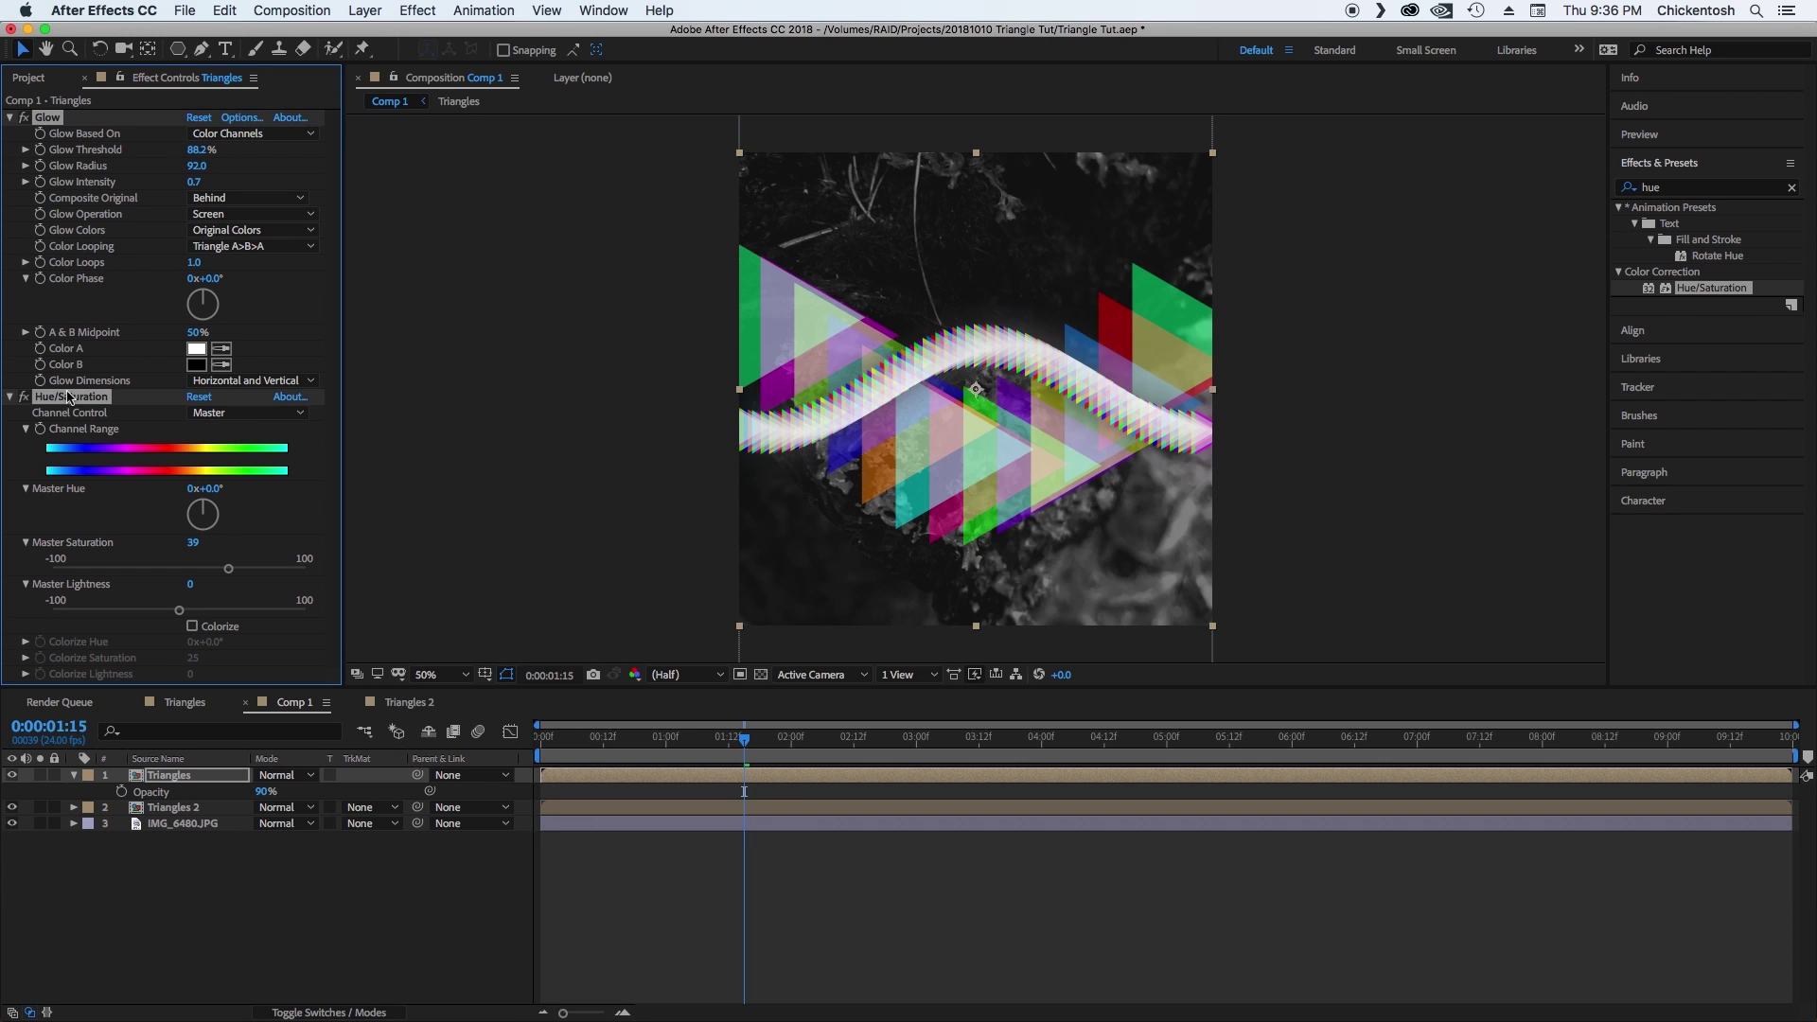
click(171, 809)
key(super+v)
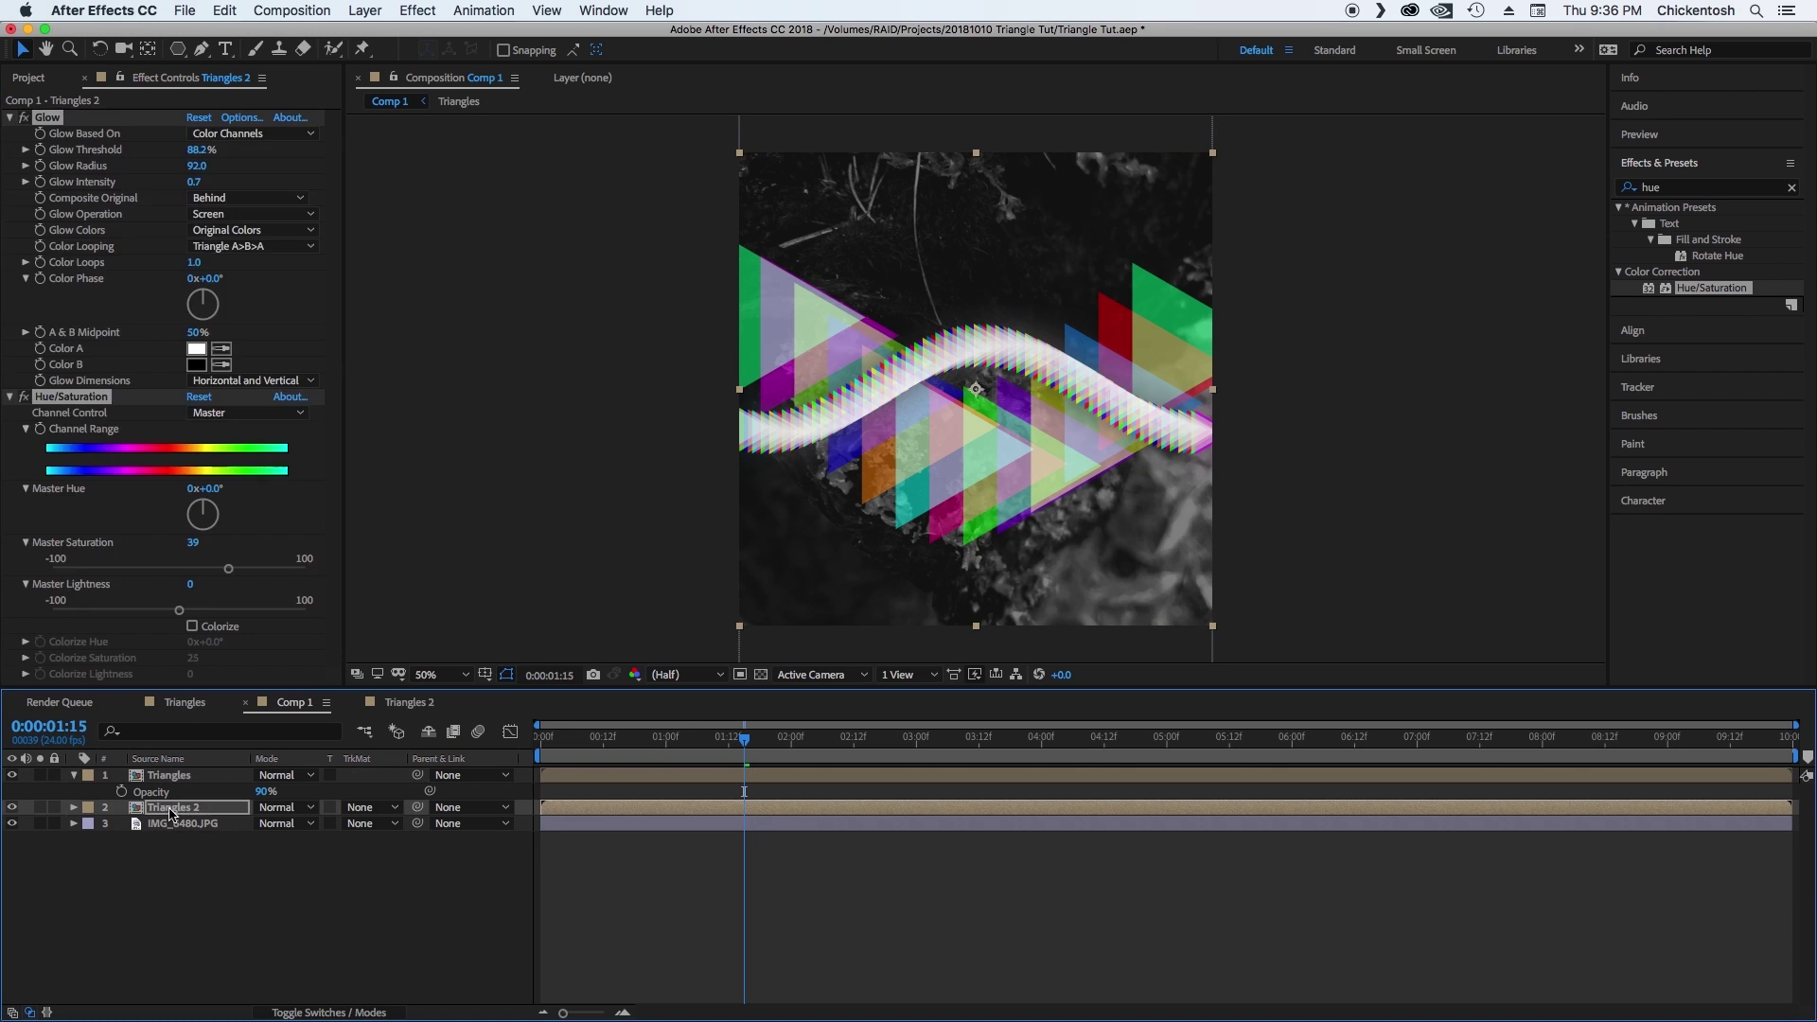
Hide the Triangles layer in Comp 1 and set the Triangles 2 layer's blending mode to Soft Light.
key(super+Up)
click(12, 776)
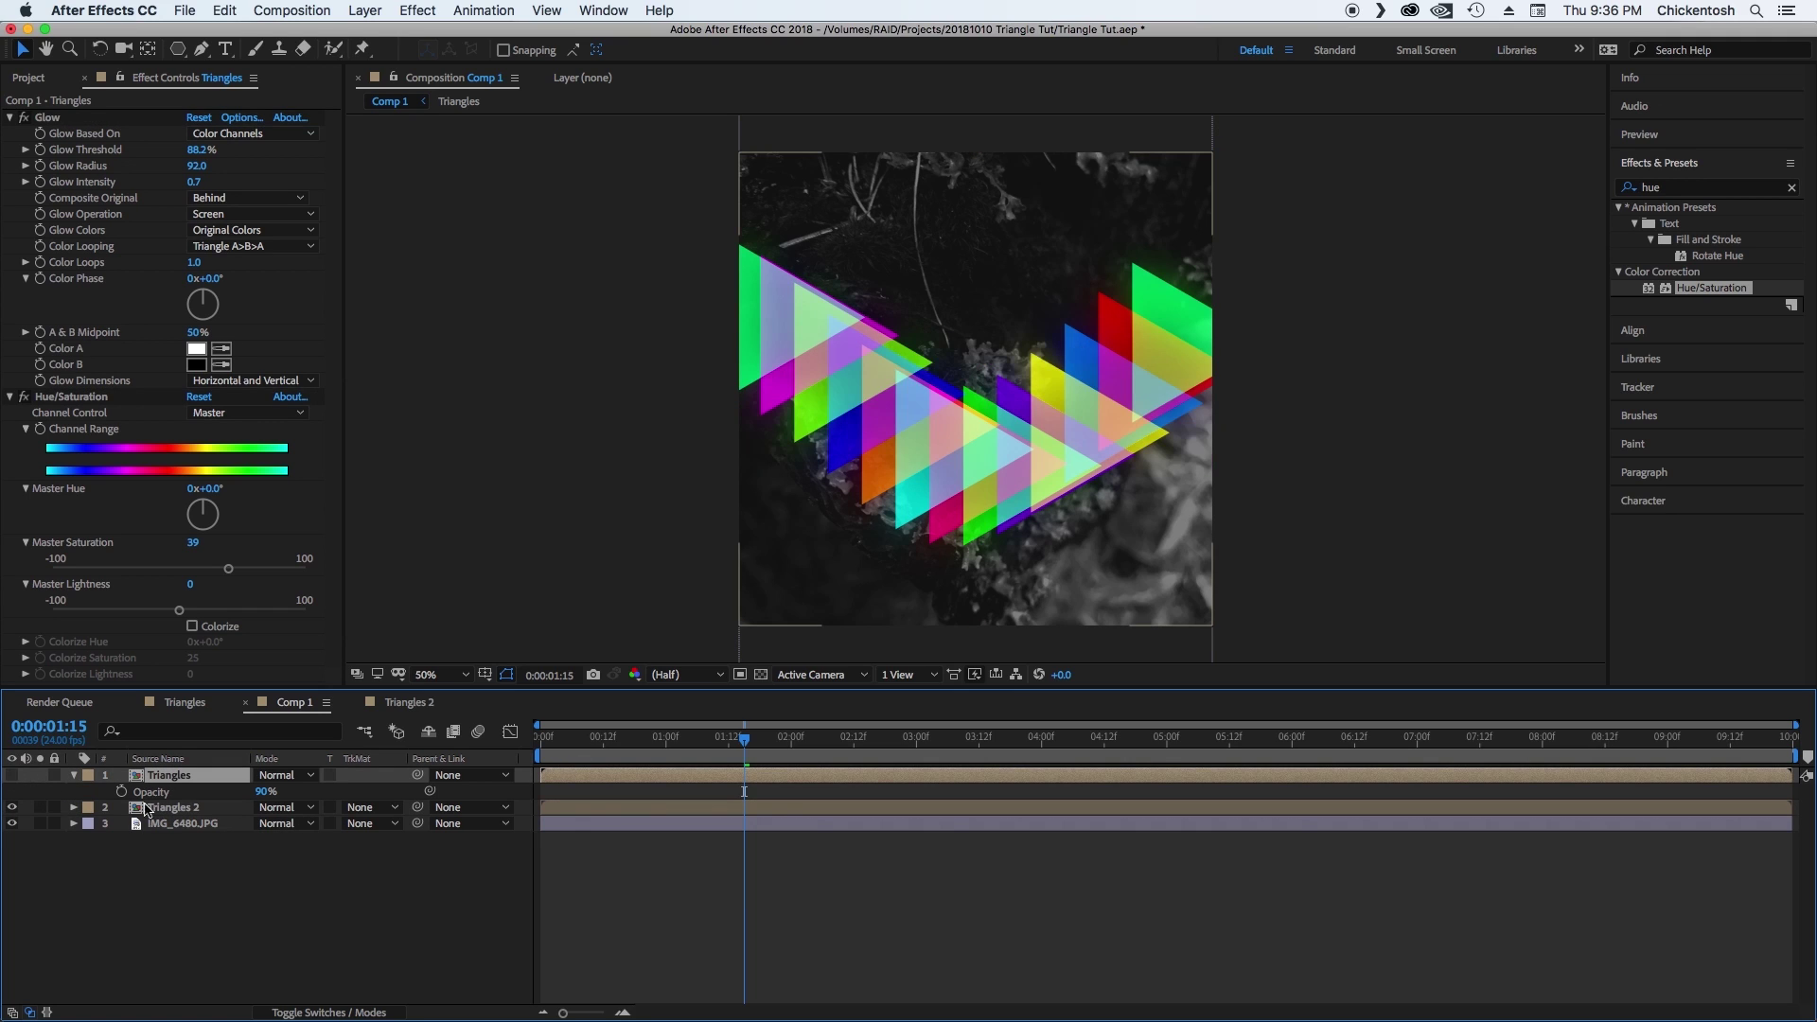
click(216, 822)
click(289, 821)
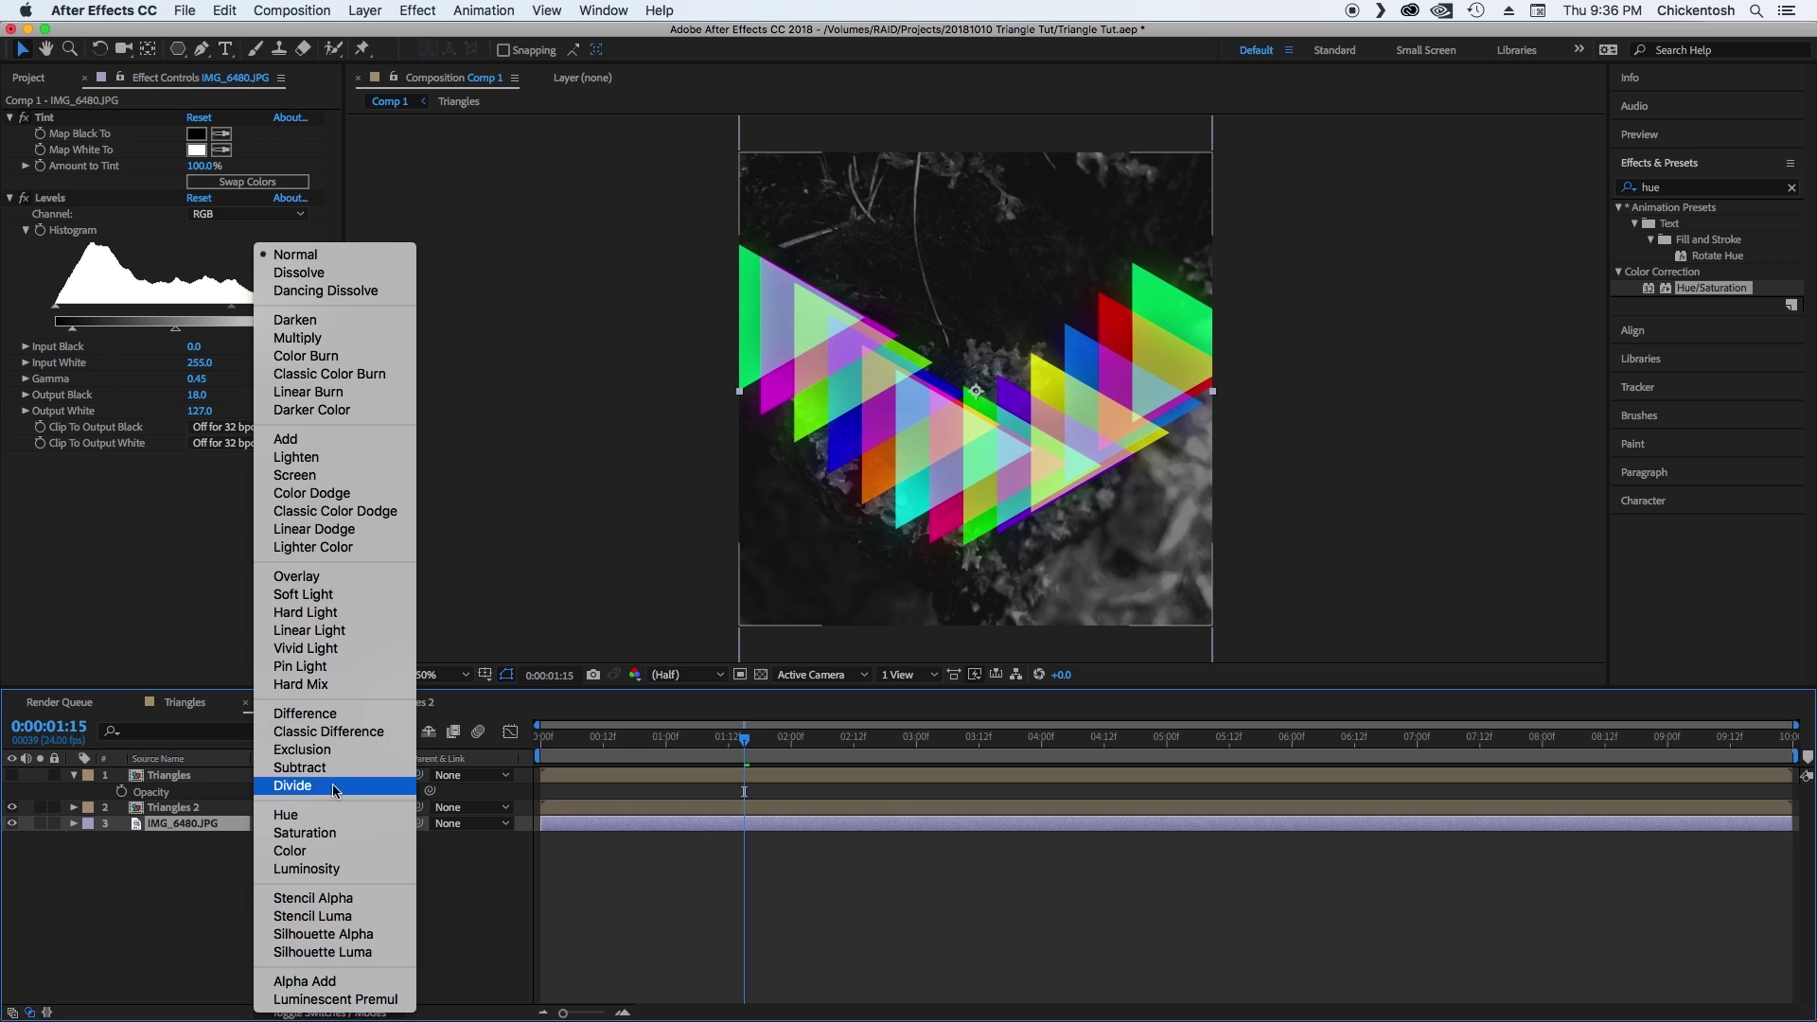
click(303, 594)
click(691, 825)
click(729, 941)
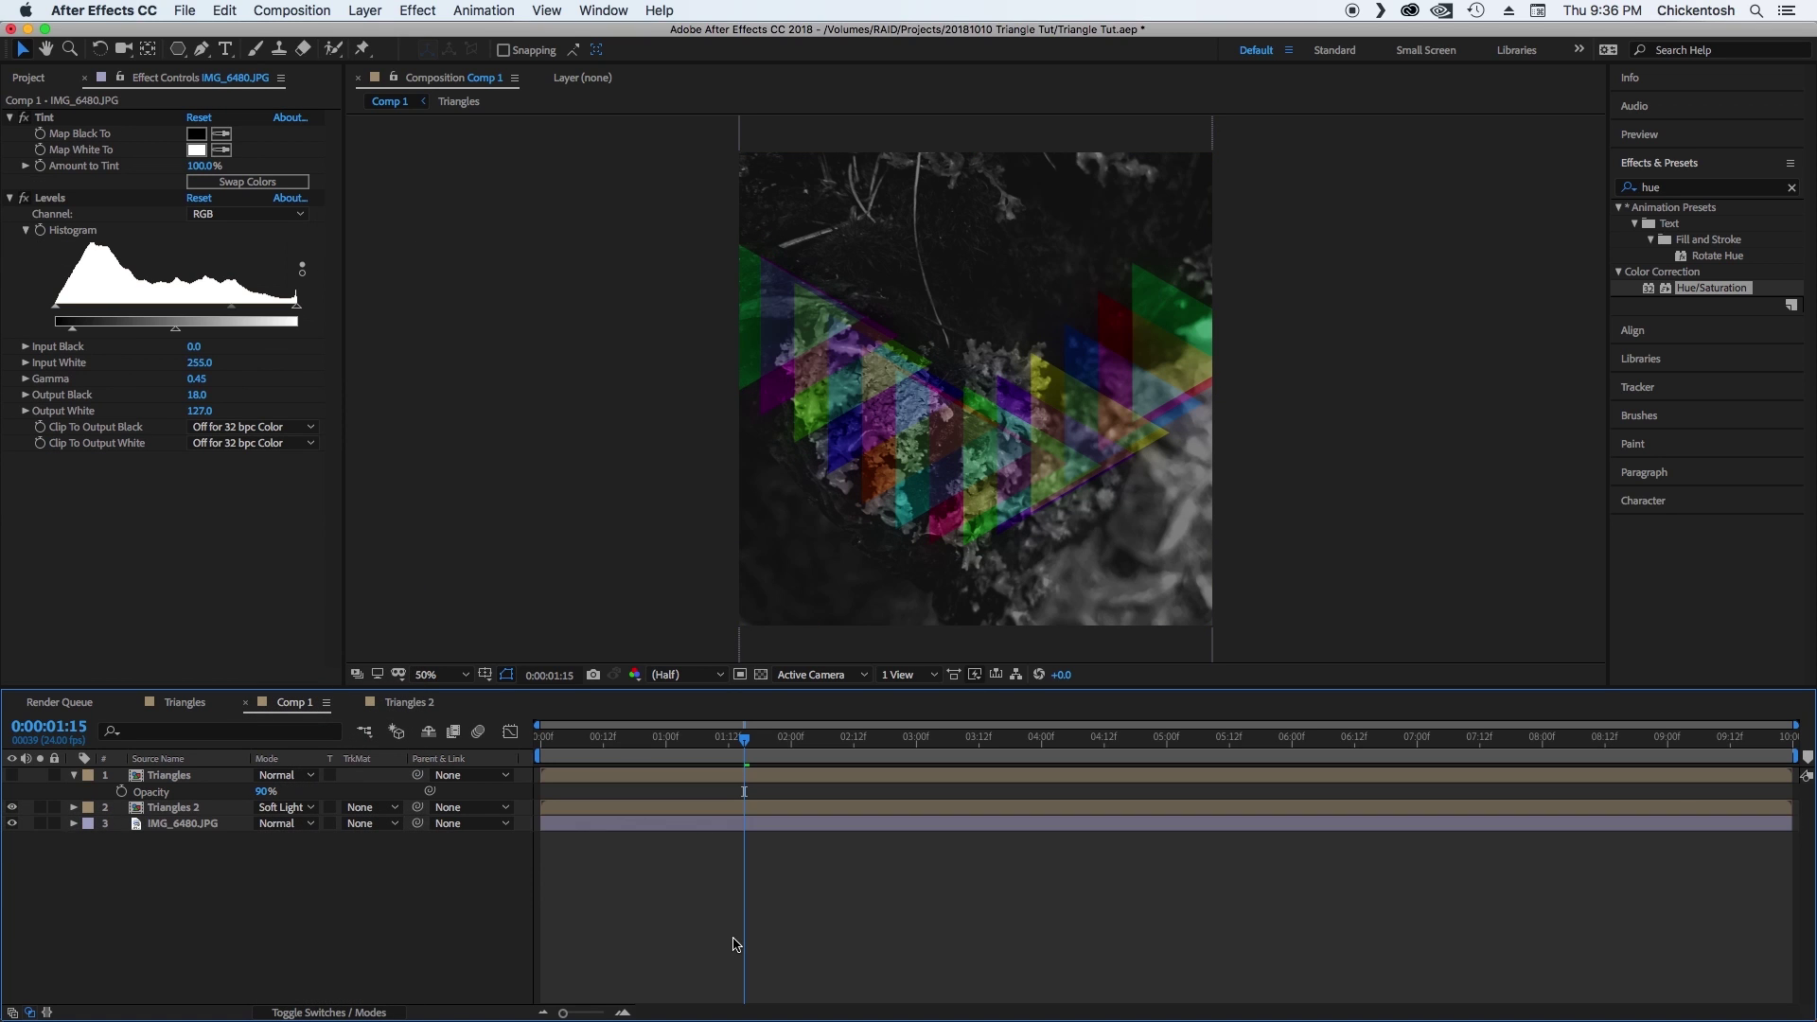
Preview the Comp 1 animation with the blended triangles and return the playhead to the start.
key(space)
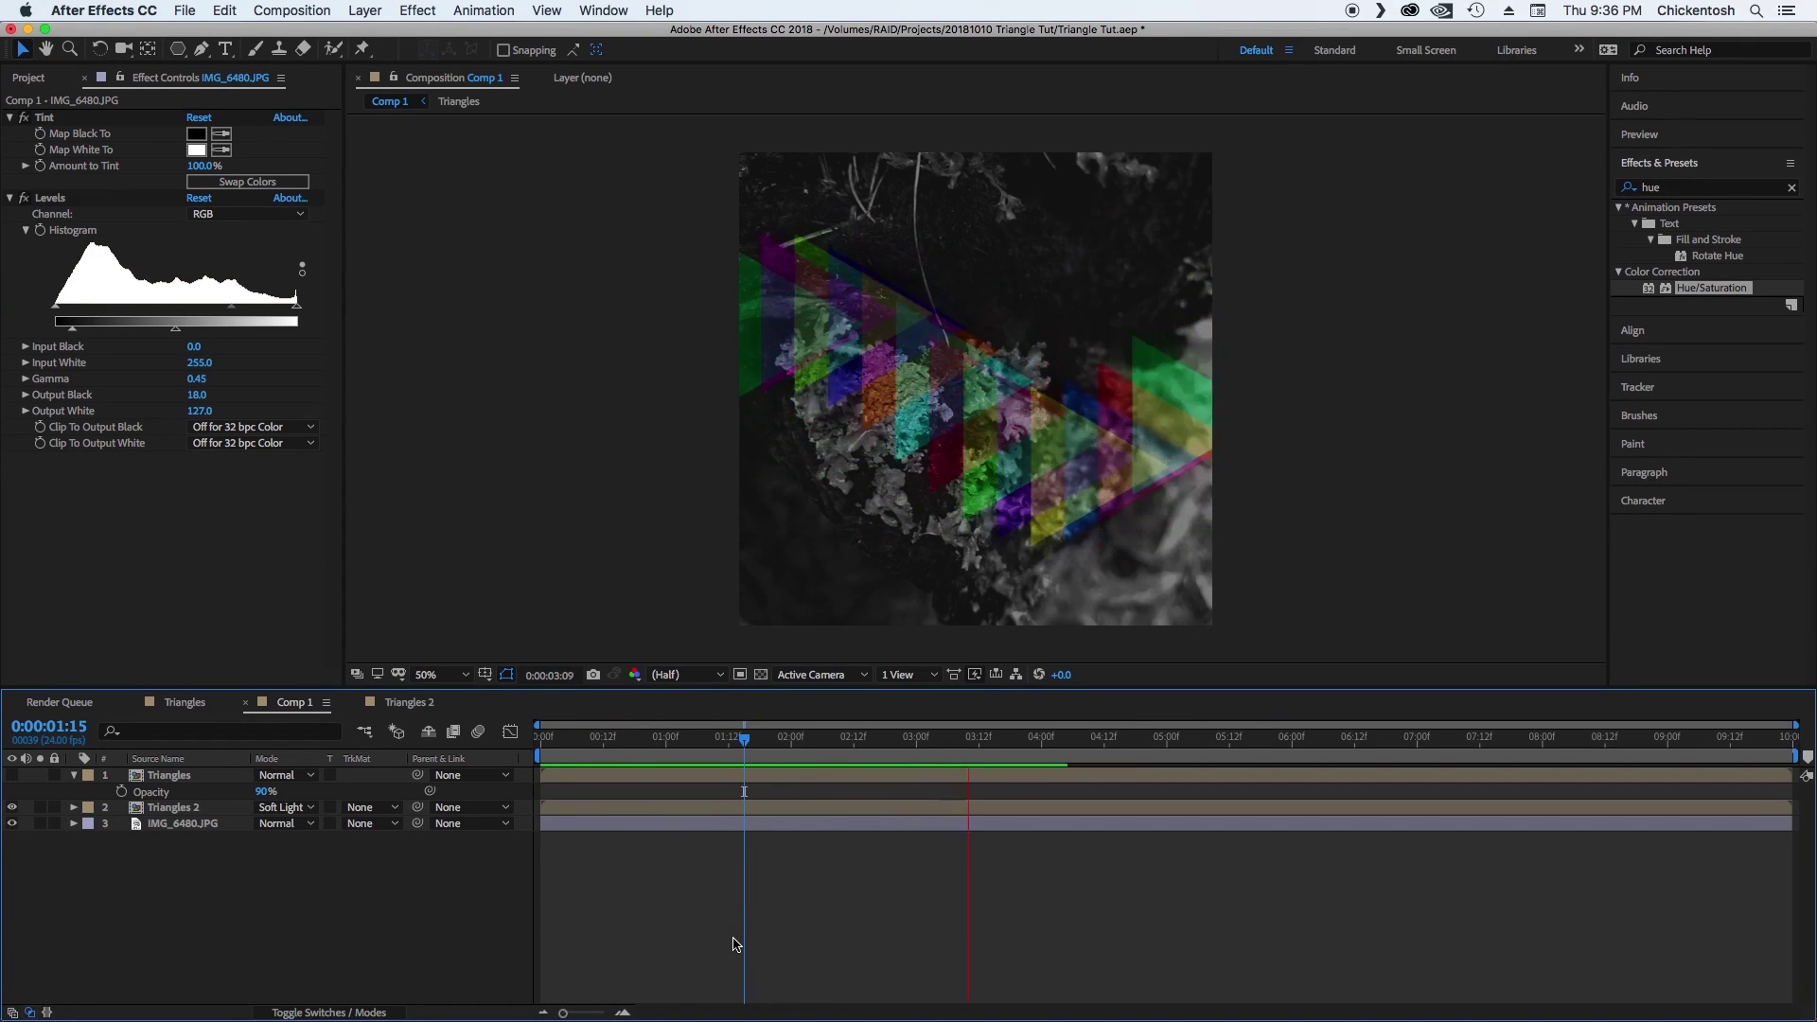
key(space)
drag(558, 743, 497, 749)
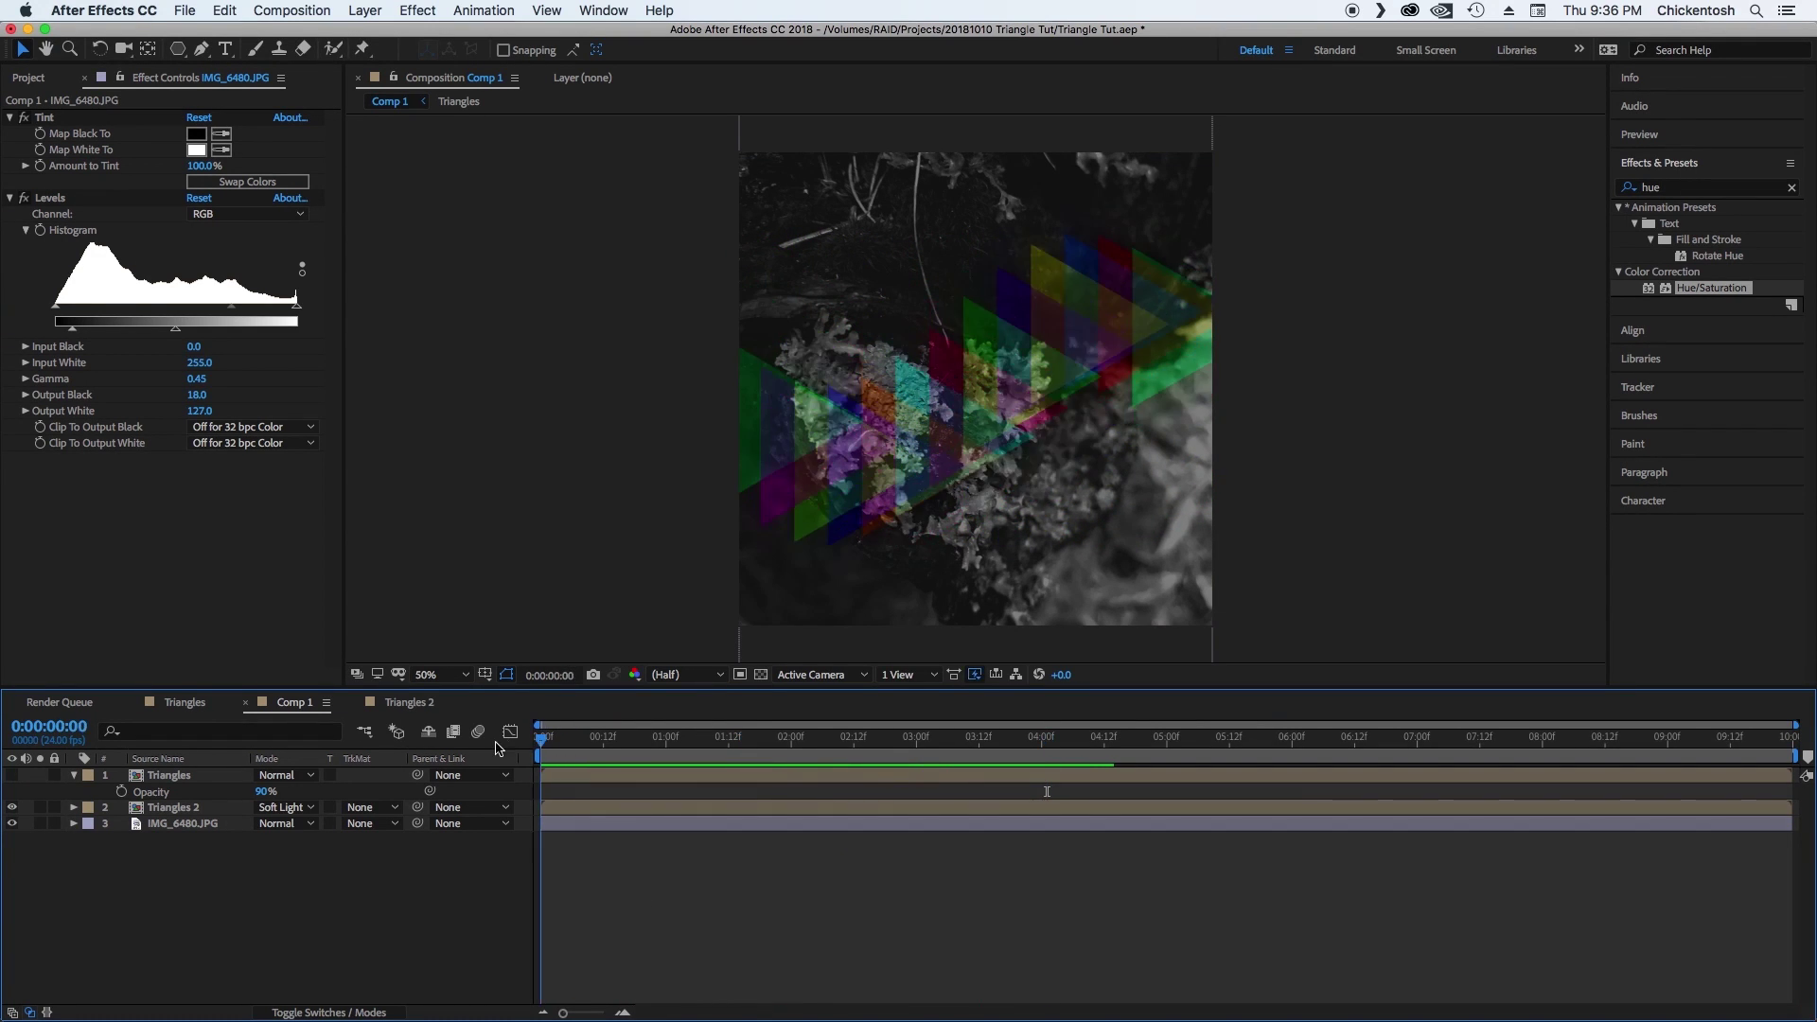